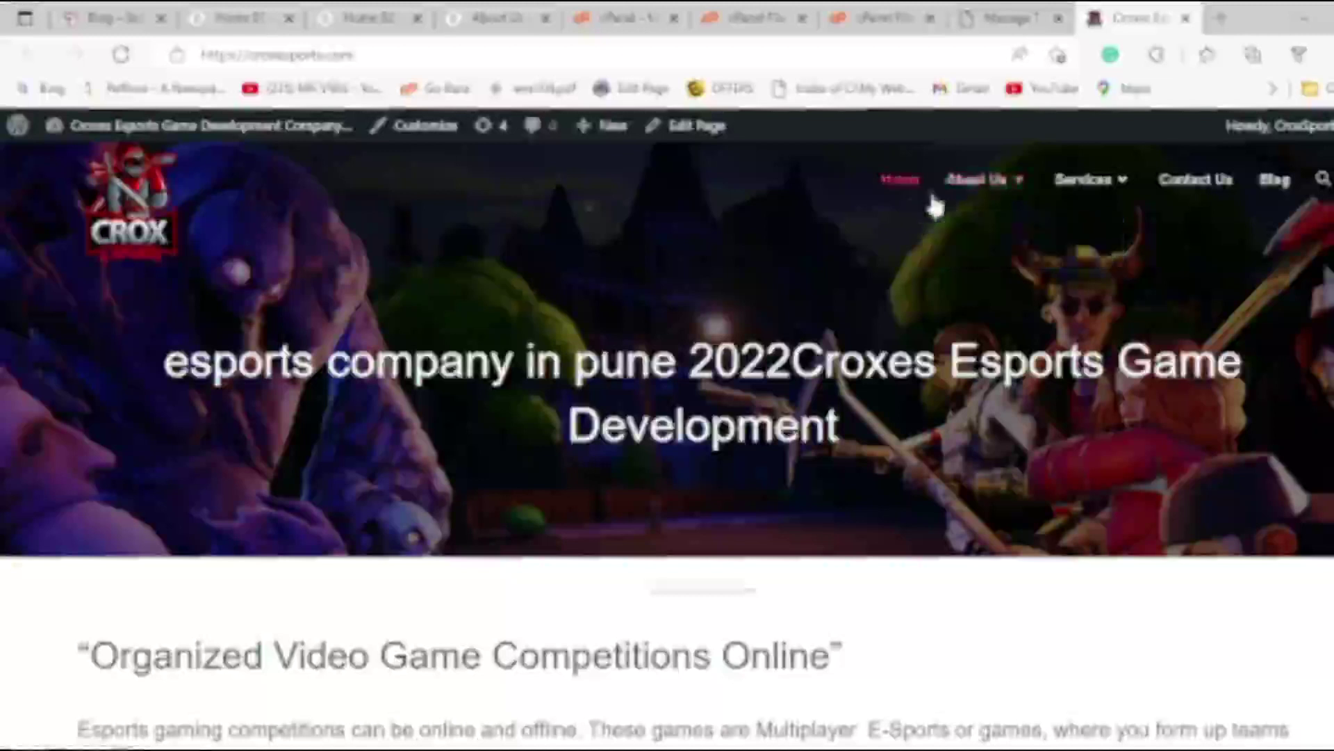
Look over the Our Mission and Contact Us pages, return home, then go to the Themes admin page.
{"action": "left_click", "coordinate": [970, 244]}
{"action": "scroll", "coordinate": [1042, 237], "scroll_direction": "down", "scroll_amount": 7}
{"action": "scroll", "coordinate": [1147, 229], "scroll_direction": "up", "scroll_amount": 7}
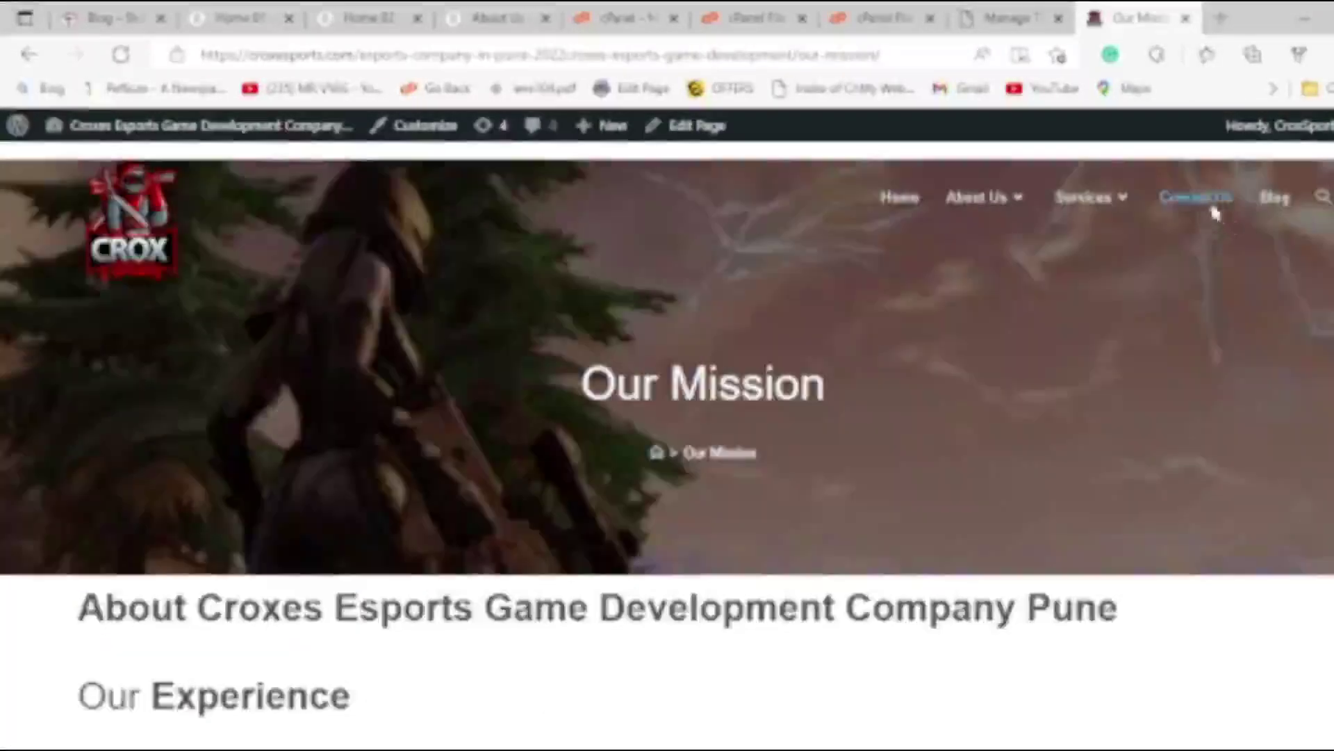
{"action": "left_click", "coordinate": [1211, 202]}
{"action": "scroll", "coordinate": [420, 484], "scroll_direction": "down", "scroll_amount": 6}
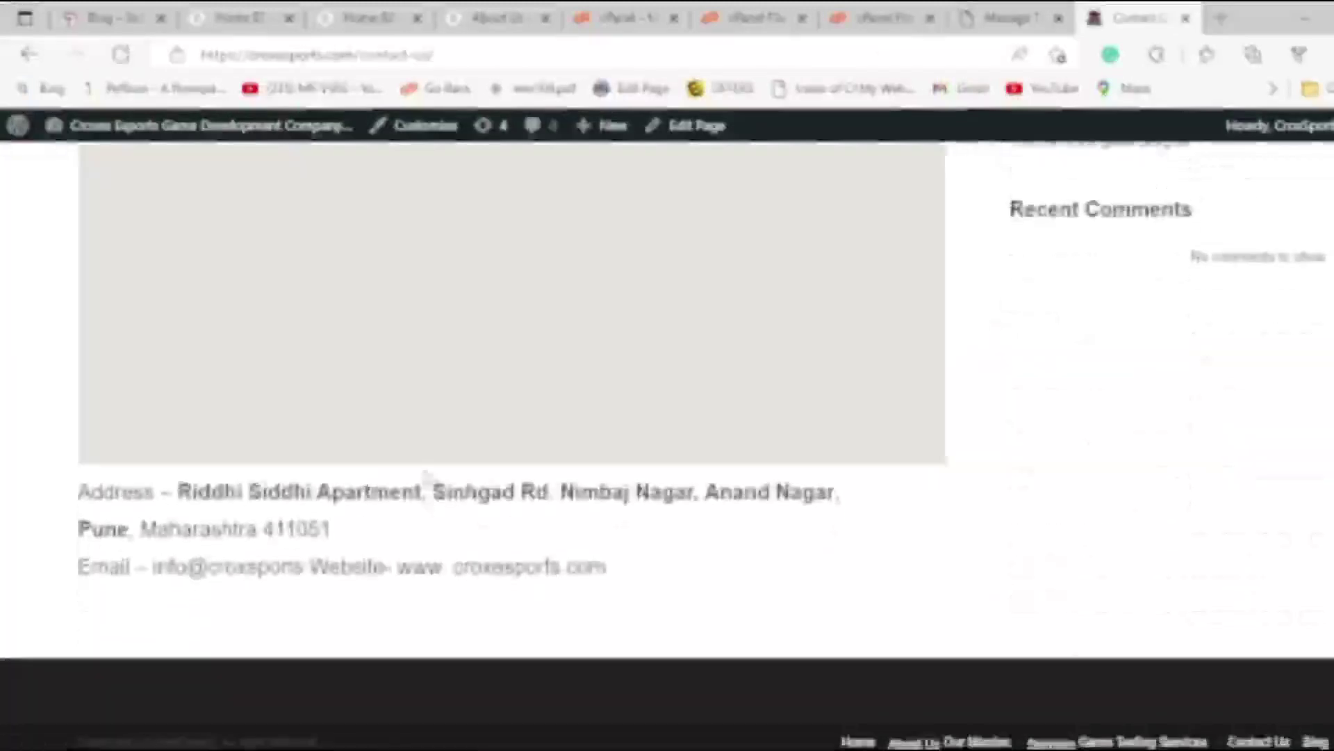
{"action": "scroll", "coordinate": [1008, 487], "scroll_direction": "up", "scroll_amount": 6}
{"action": "left_click", "coordinate": [139, 243]}
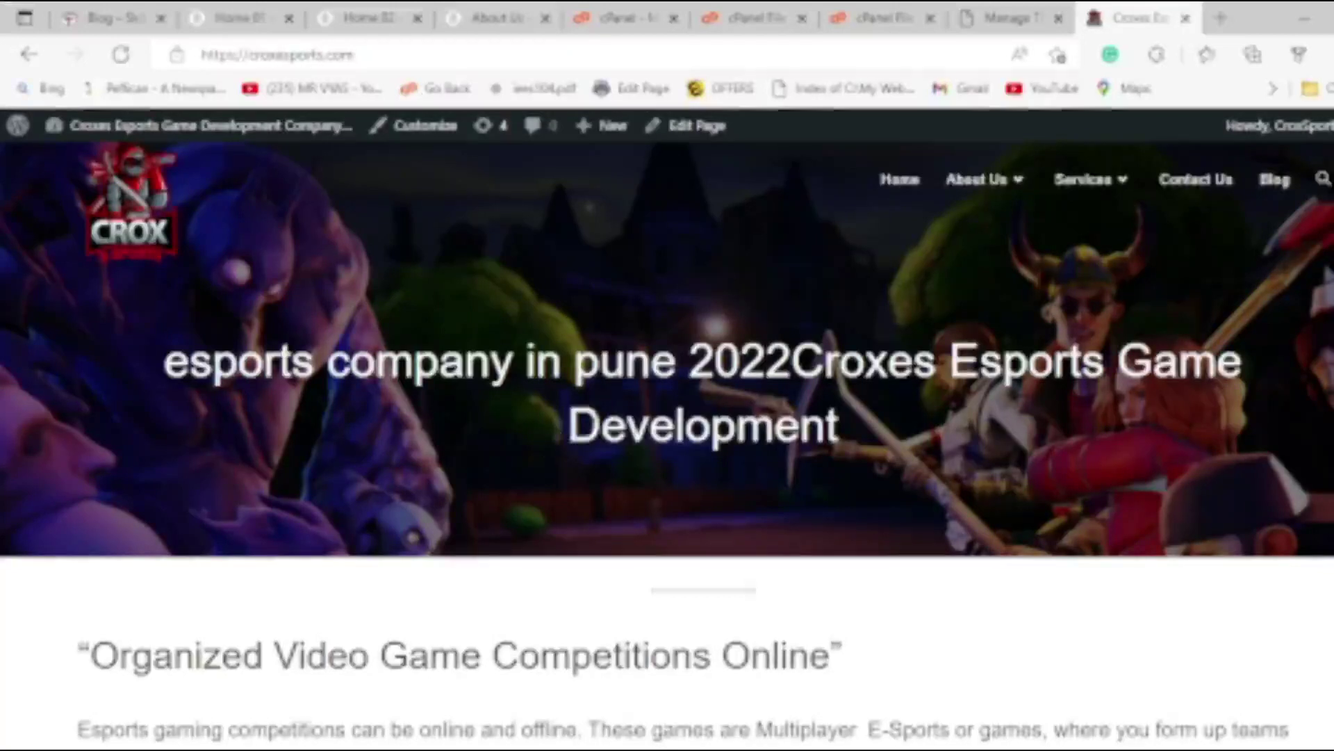
{"action": "left_click", "coordinate": [1015, 17]}
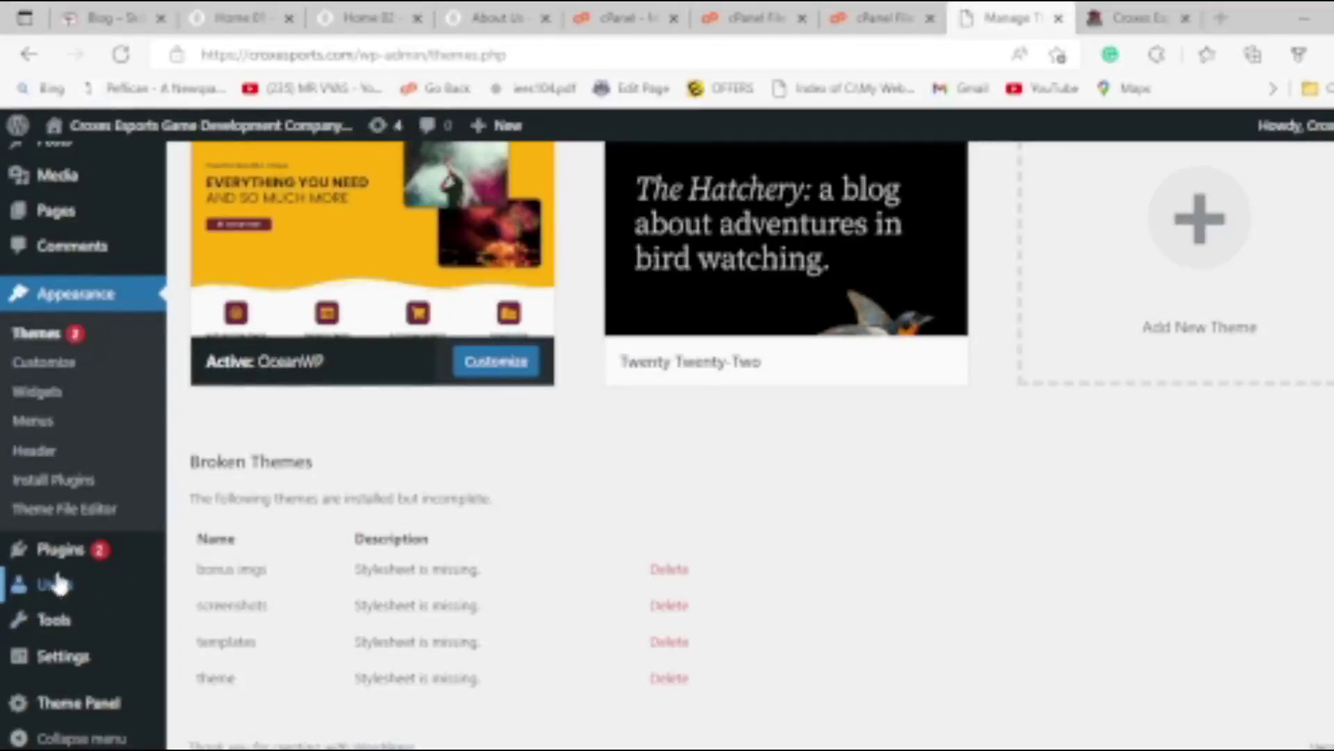
Activate Elementor from the Installed Plugins list so it joins Ocean Extra as active.
{"action": "mouse_move", "coordinate": [108, 559]}
{"action": "left_click", "coordinate": [216, 556]}
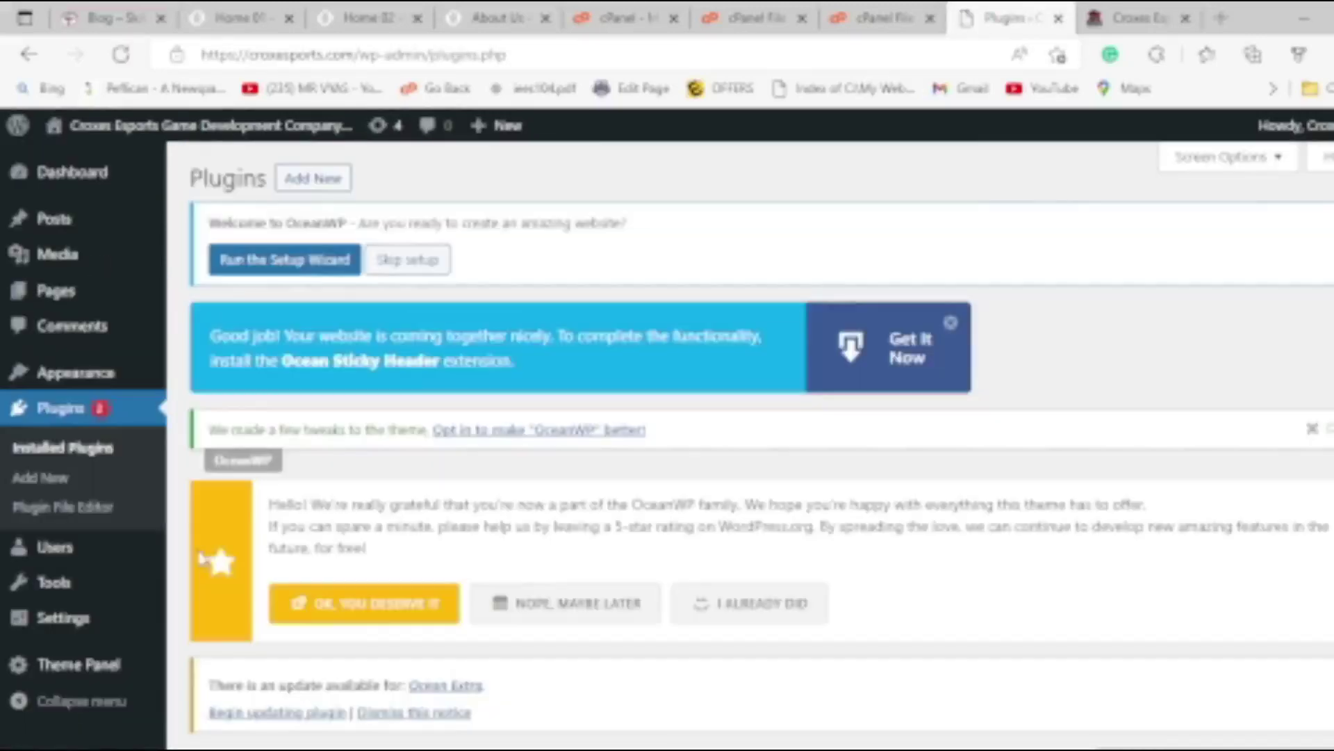
{"action": "scroll", "coordinate": [507, 541], "scroll_direction": "down", "scroll_amount": 6}
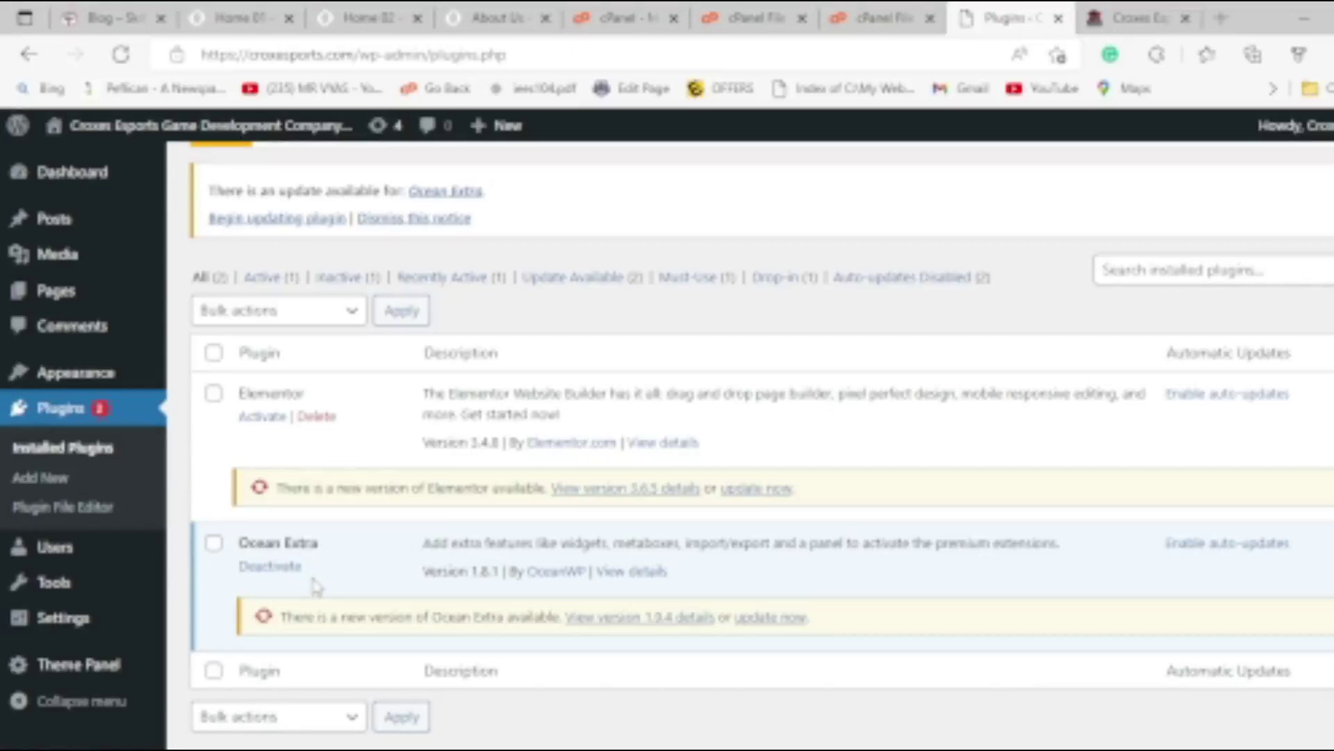
{"action": "left_click", "coordinate": [212, 394]}
{"action": "left_click", "coordinate": [260, 417]}
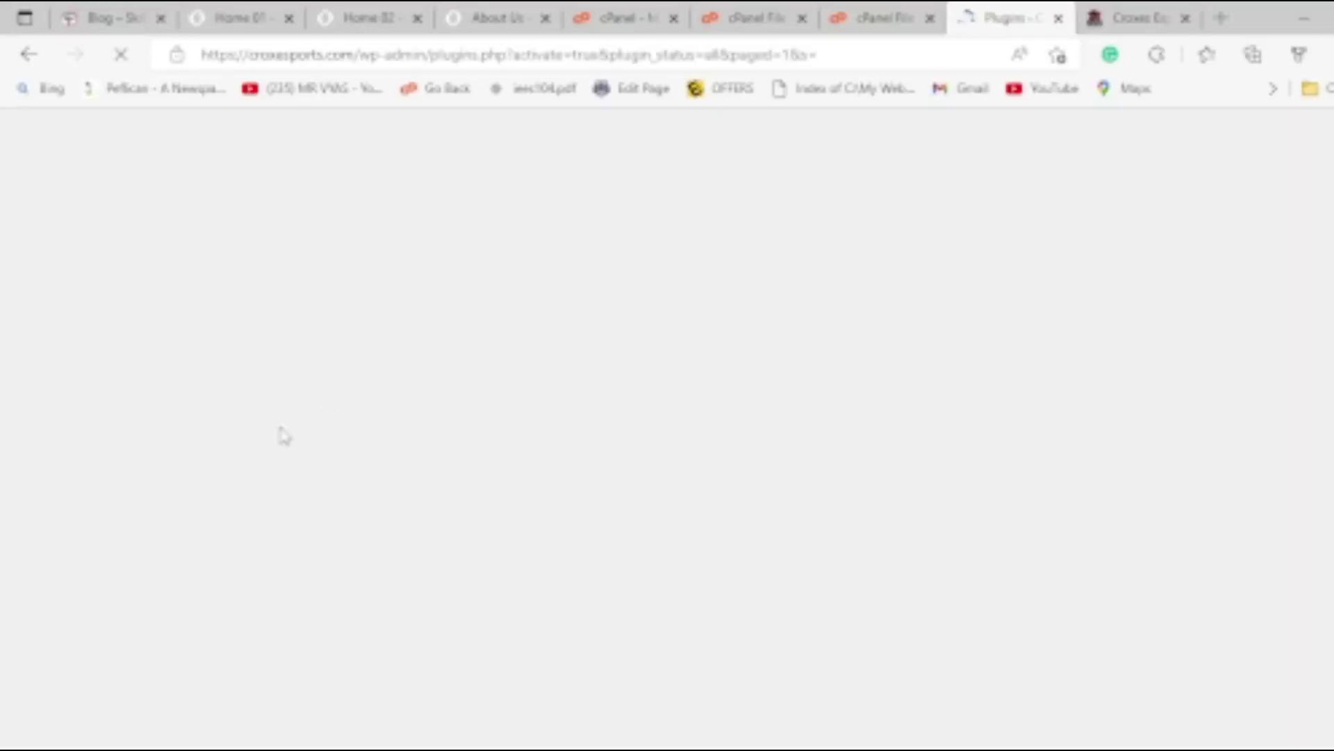
{"action": "scroll", "coordinate": [438, 428], "scroll_direction": "down", "scroll_amount": 4}
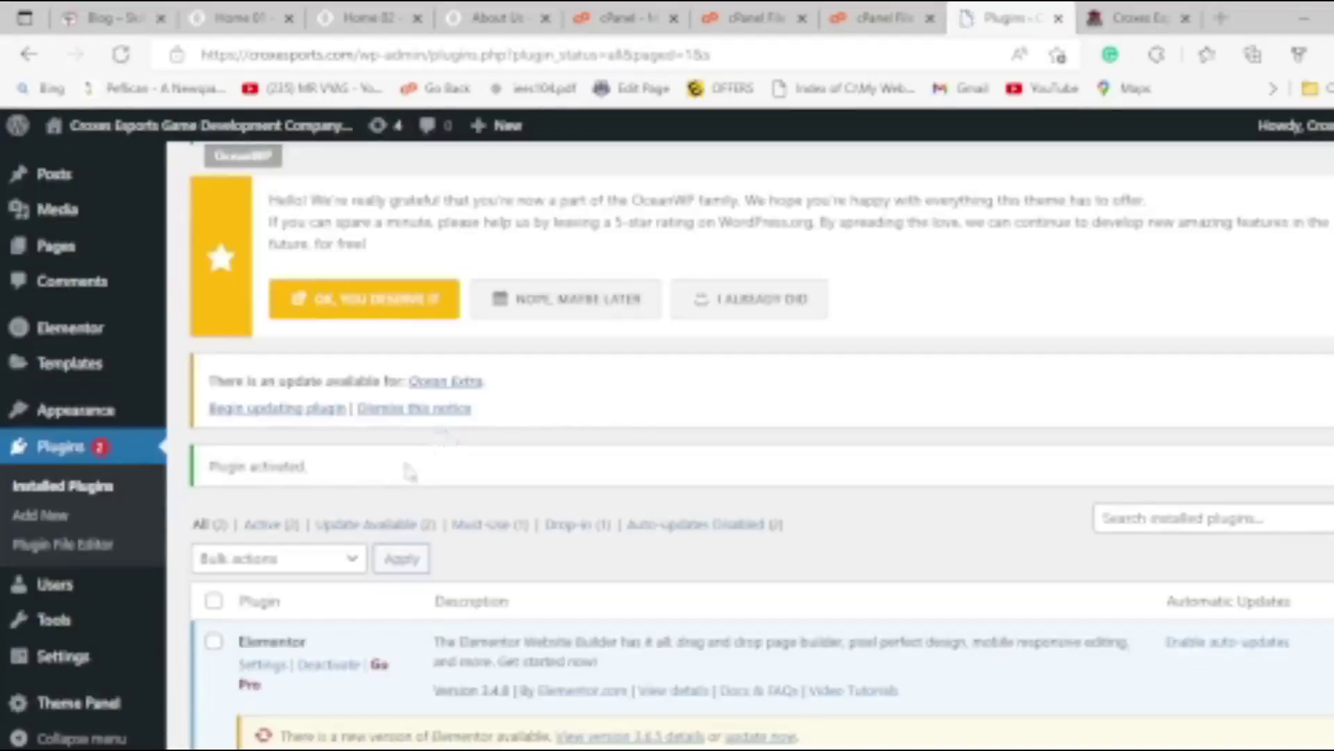
{"action": "scroll", "coordinate": [410, 472], "scroll_direction": "down", "scroll_amount": 4}
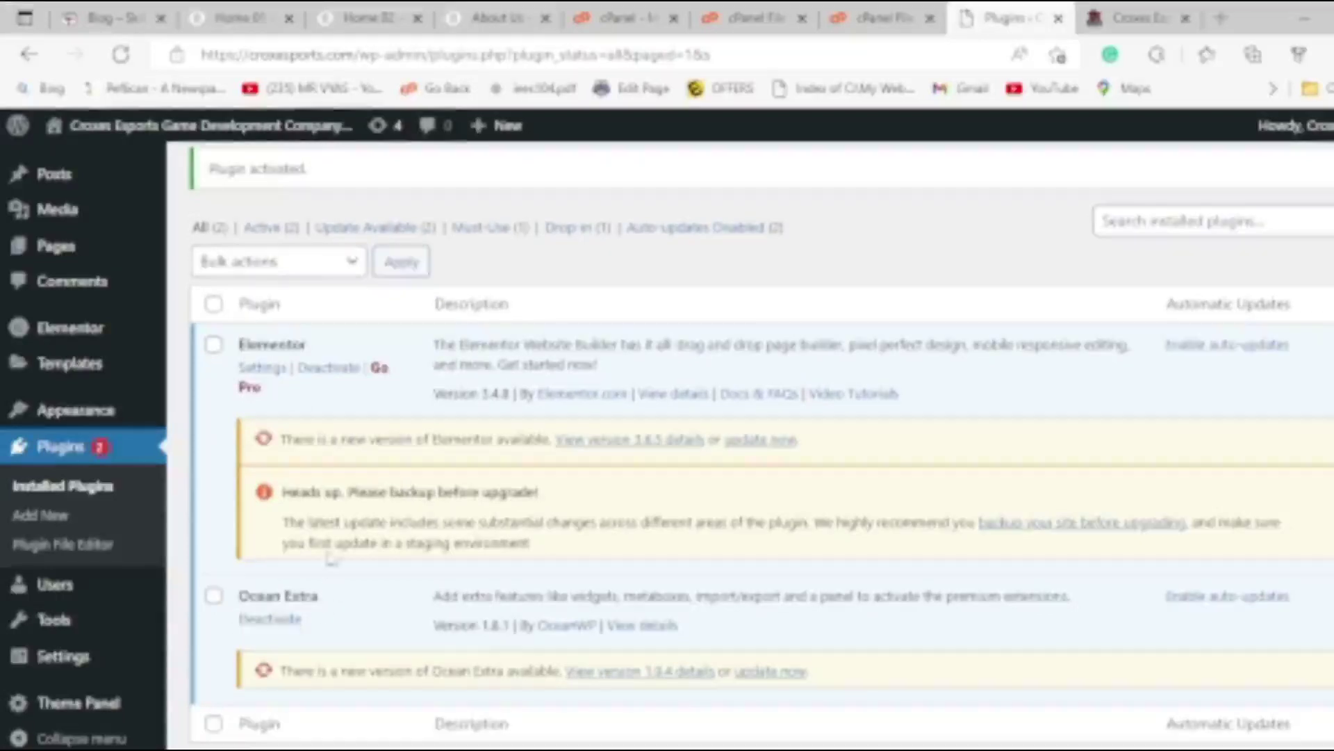
{"action": "scroll", "coordinate": [383, 365], "scroll_direction": "down", "scroll_amount": 2}
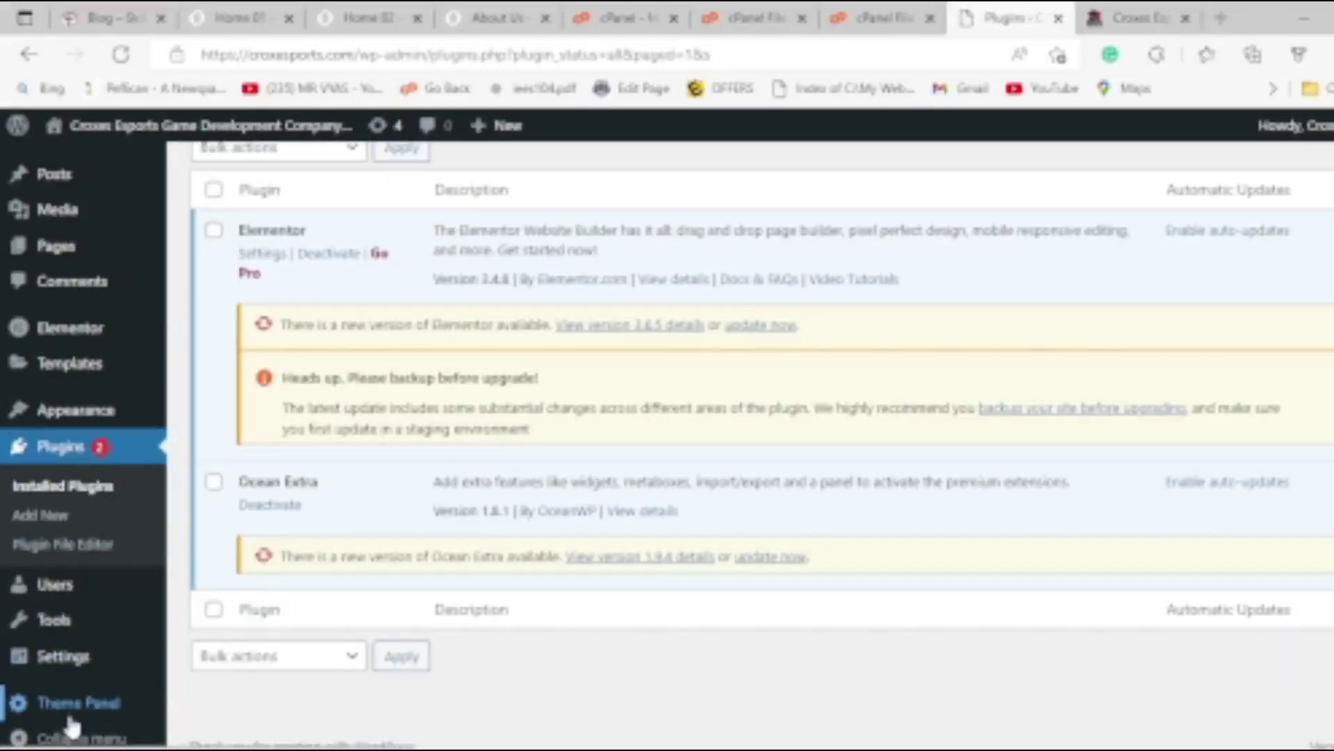
Go to Templates > Add New and dismiss the New Template dialog.
{"action": "mouse_move", "coordinate": [81, 373]}
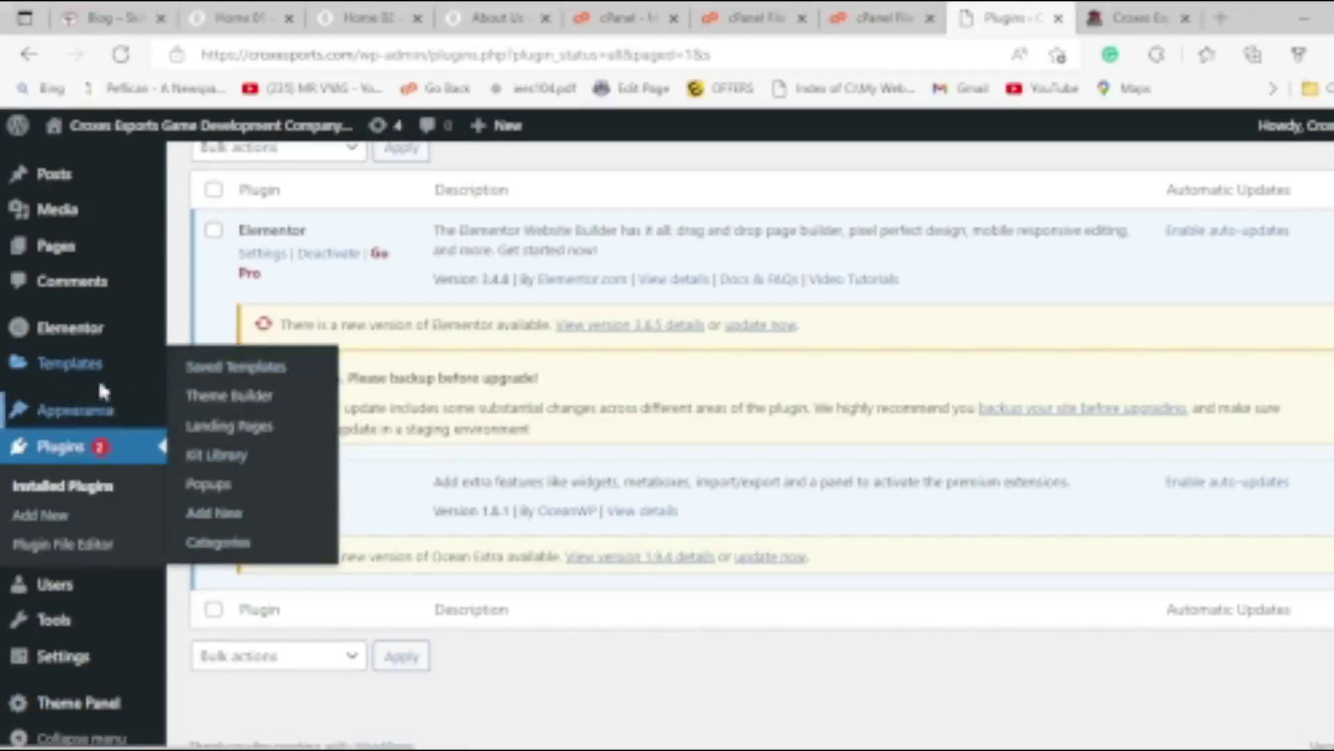
{"action": "mouse_move", "coordinate": [87, 337]}
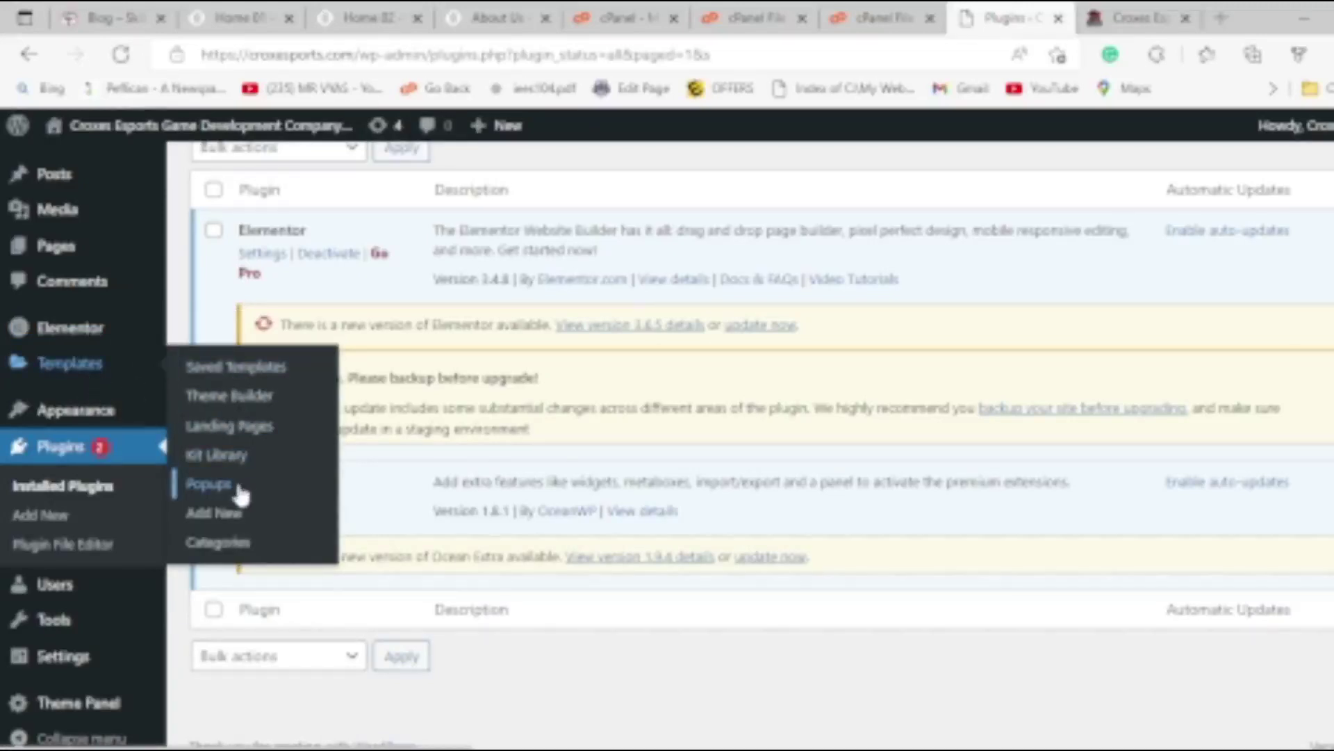
{"action": "left_click", "coordinate": [234, 522]}
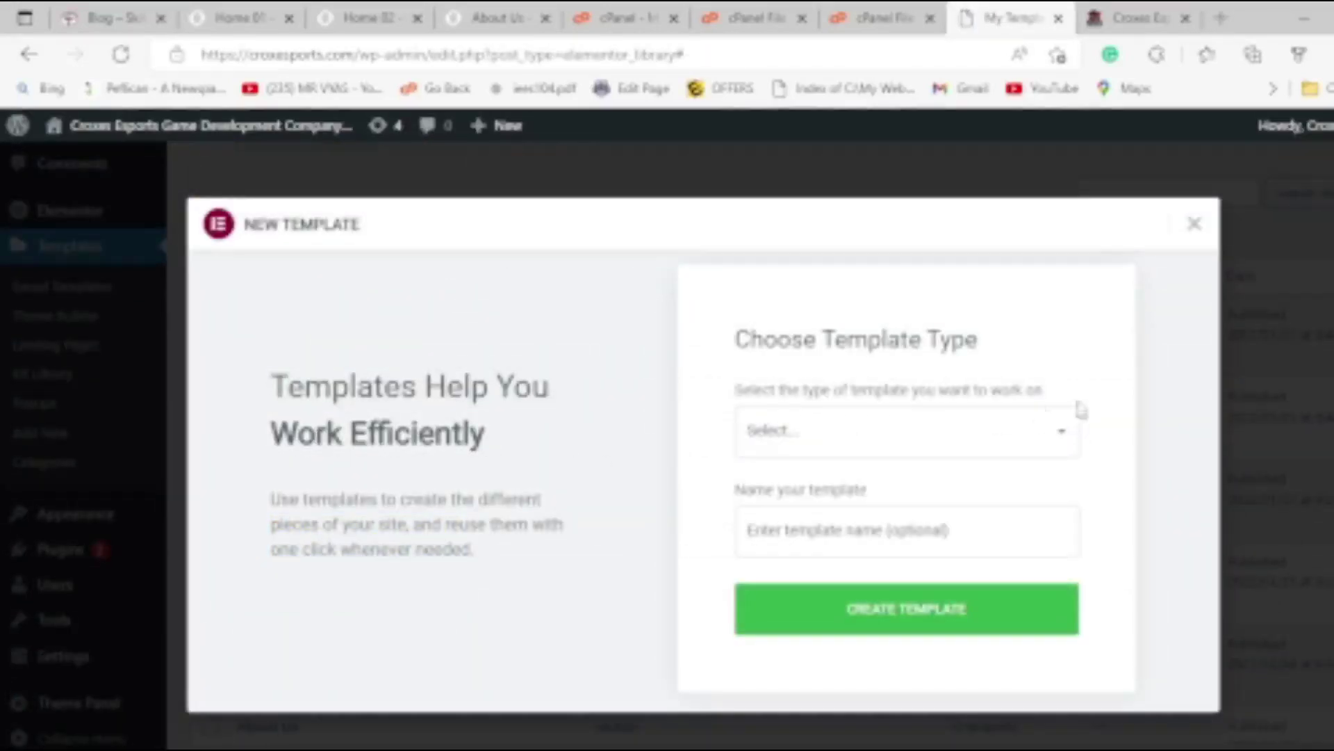
{"action": "left_click", "coordinate": [1193, 223]}
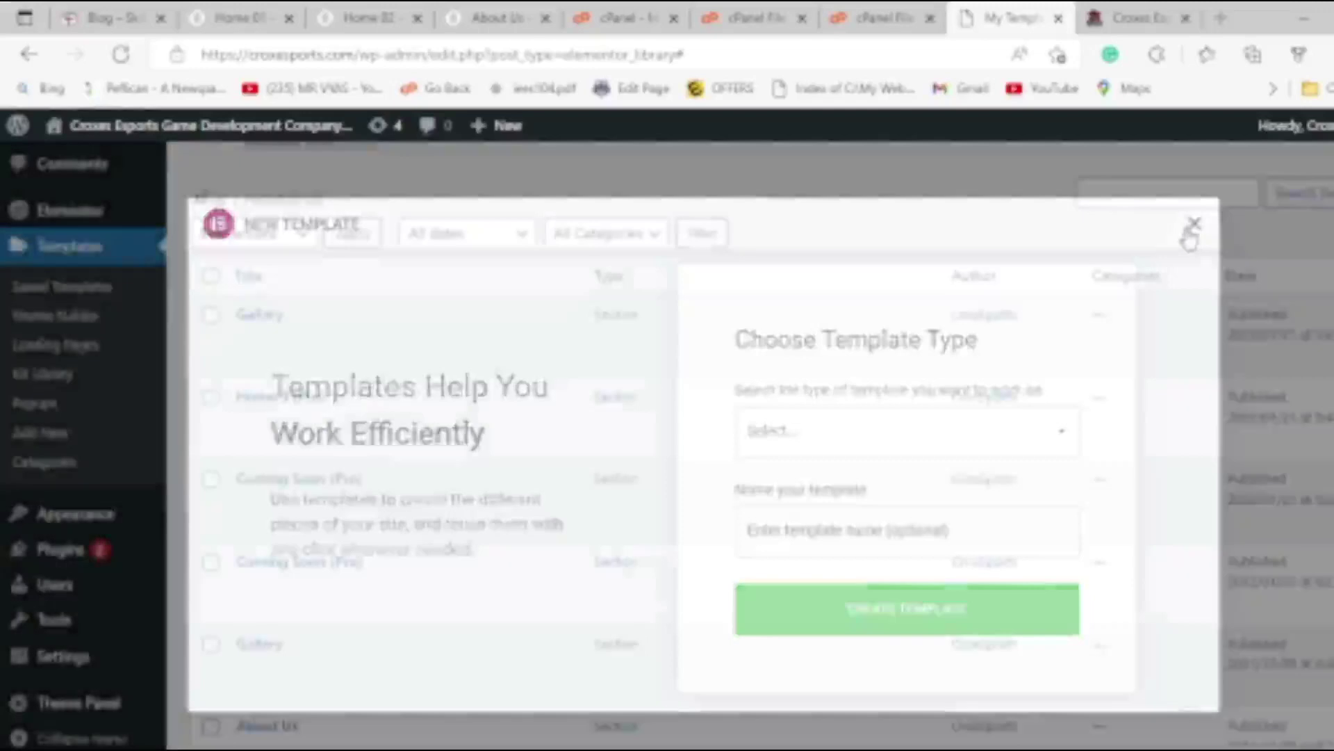
{"action": "scroll", "coordinate": [434, 560], "scroll_direction": "down", "scroll_amount": 4}
{"action": "scroll", "coordinate": [435, 560], "scroll_direction": "up", "scroll_amount": 5}
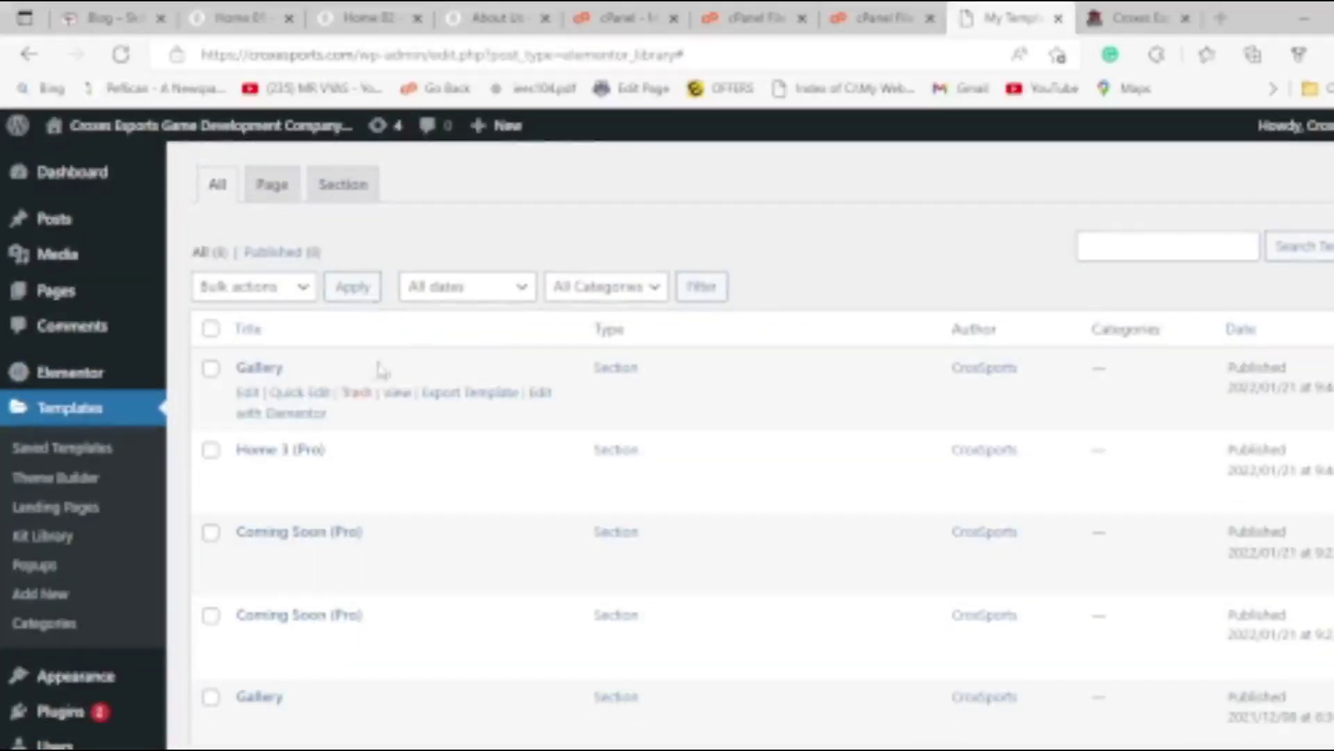
Preview the Gallery template in a new tab, then return to the homepage tab.
{"action": "left_click", "coordinate": [401, 394]}
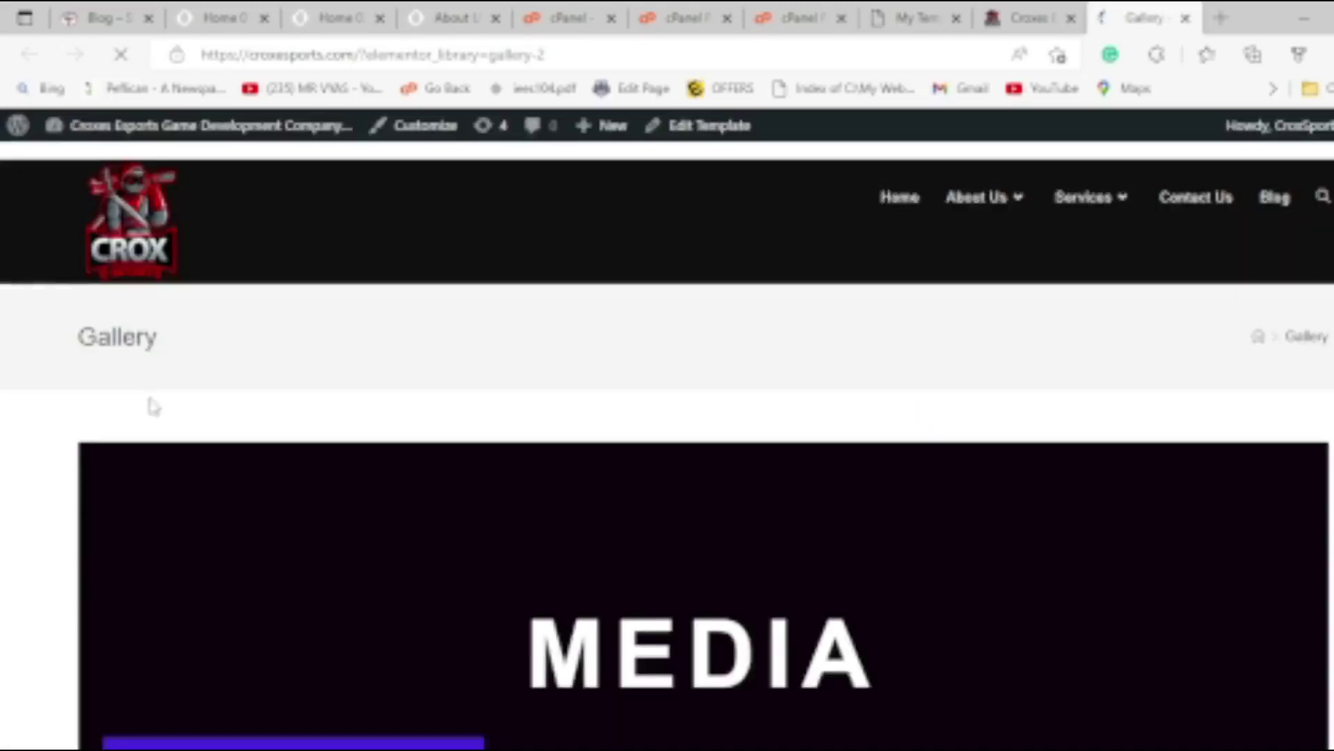
{"action": "scroll", "coordinate": [119, 461], "scroll_direction": "down", "scroll_amount": 10}
{"action": "scroll", "coordinate": [121, 461], "scroll_direction": "down", "scroll_amount": 15}
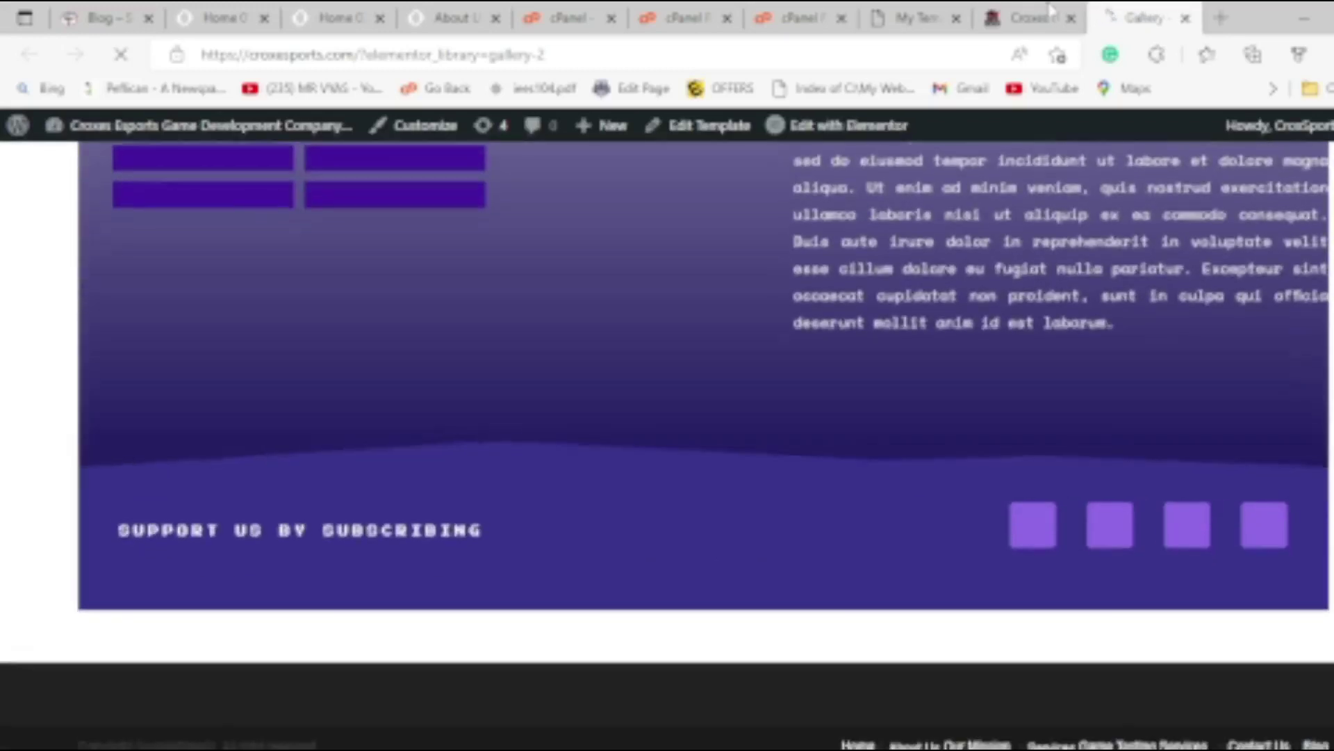
{"action": "left_click", "coordinate": [1022, 17]}
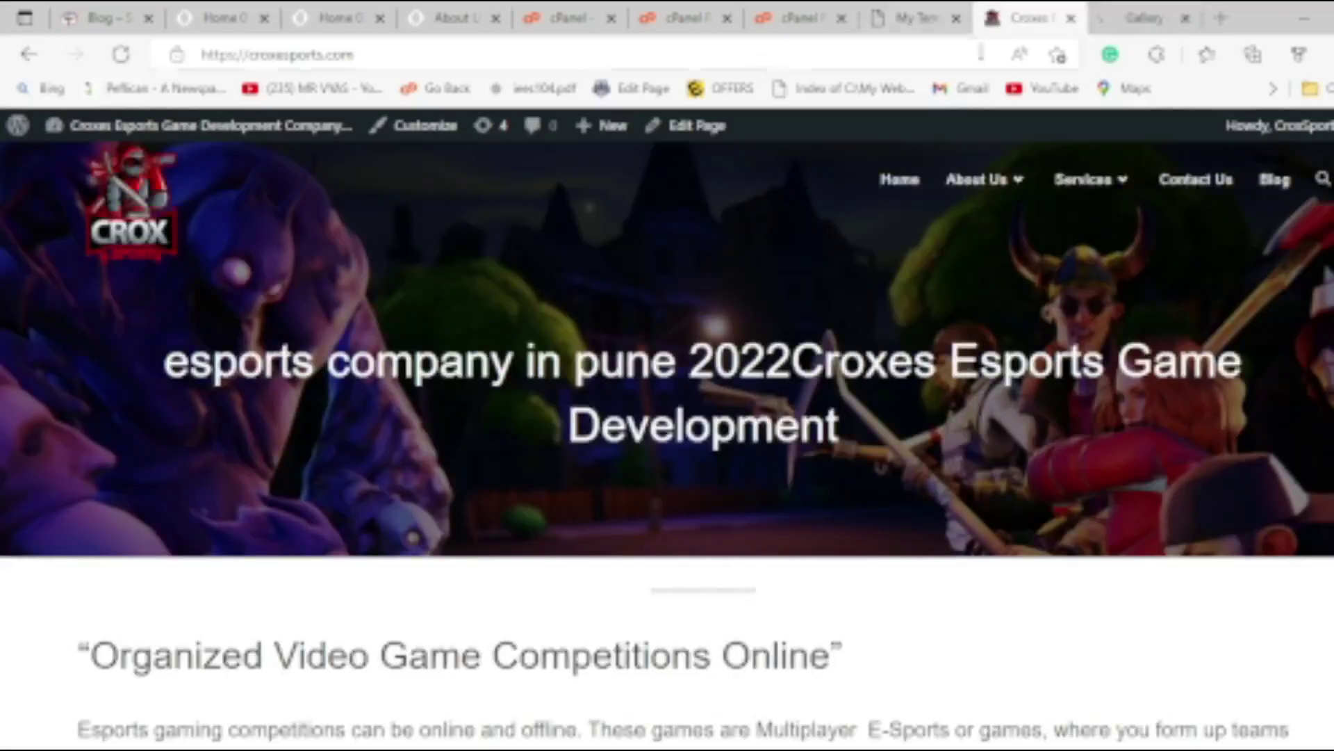
Select all saved templates and bulk Move to Trash, confirming deletion of Site Settings.
{"action": "left_click", "coordinate": [914, 17]}
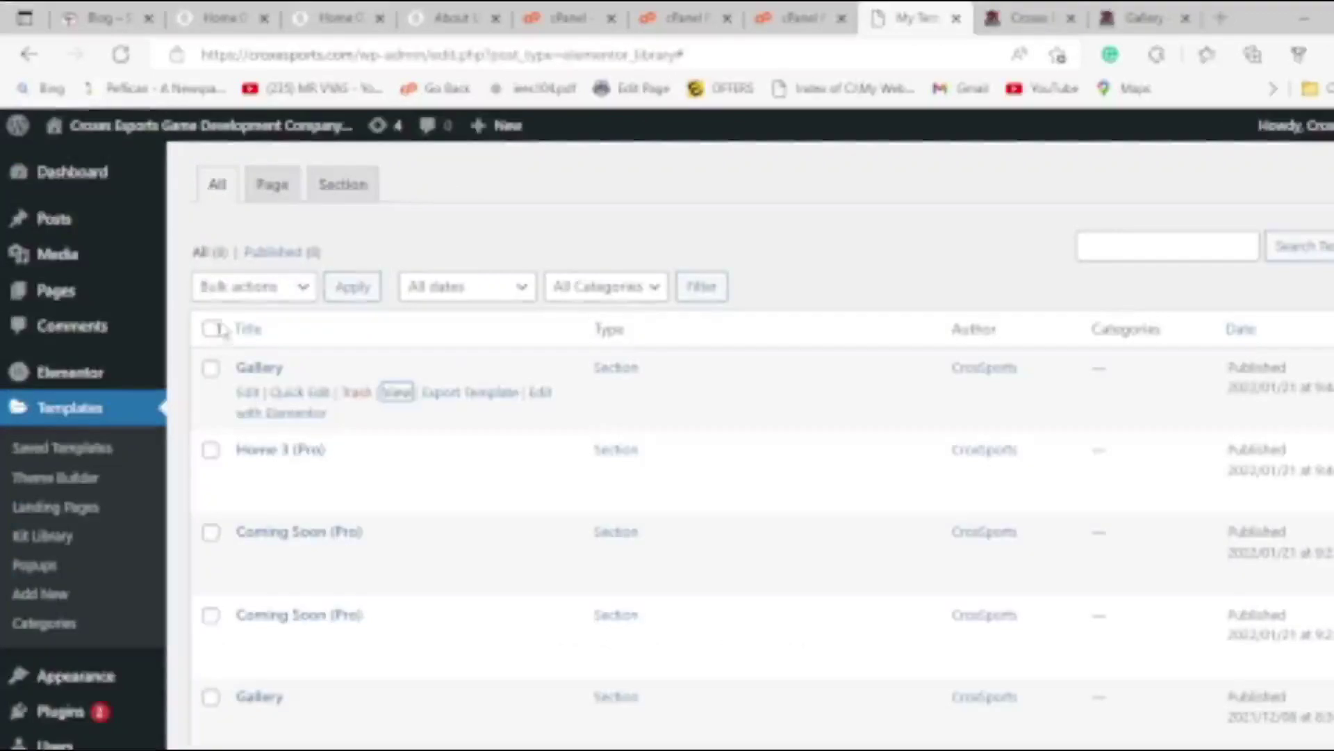
{"action": "left_click", "coordinate": [211, 328]}
{"action": "left_click", "coordinate": [238, 288]}
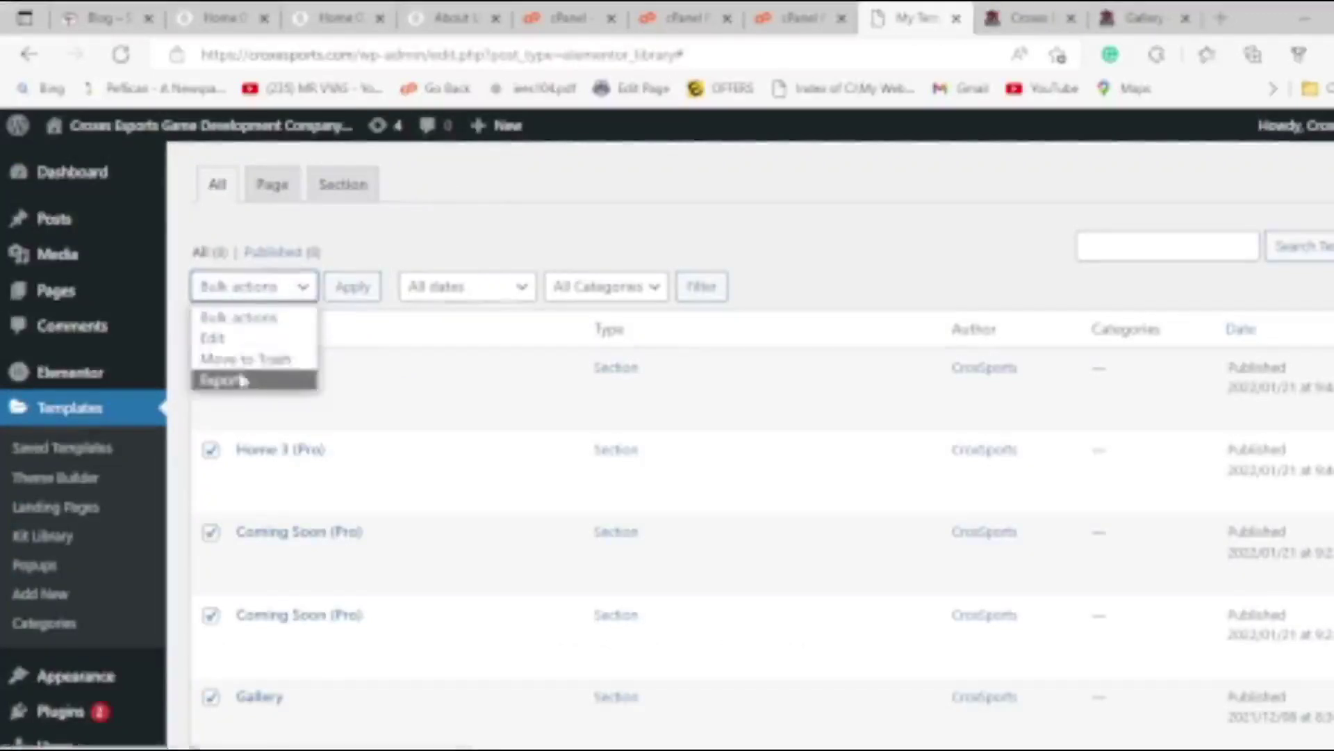
{"action": "left_click", "coordinate": [269, 366]}
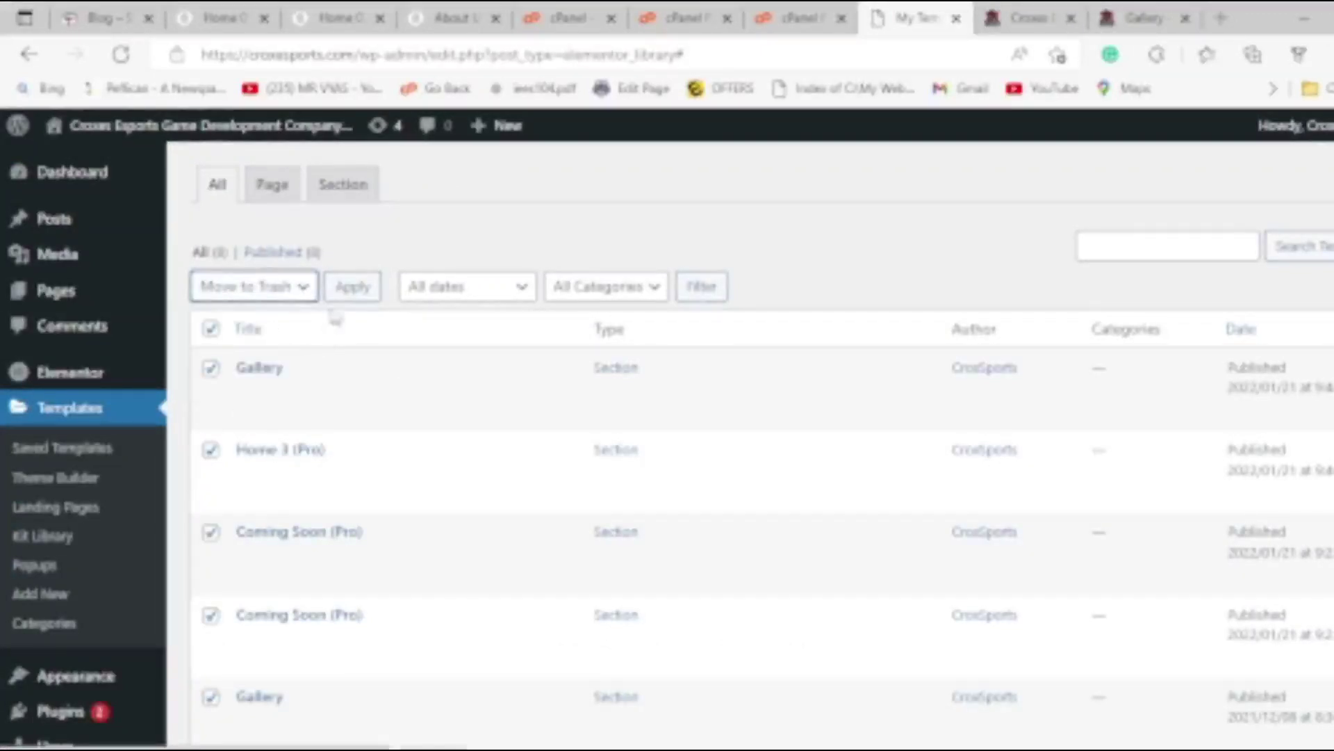
{"action": "left_click", "coordinate": [344, 294]}
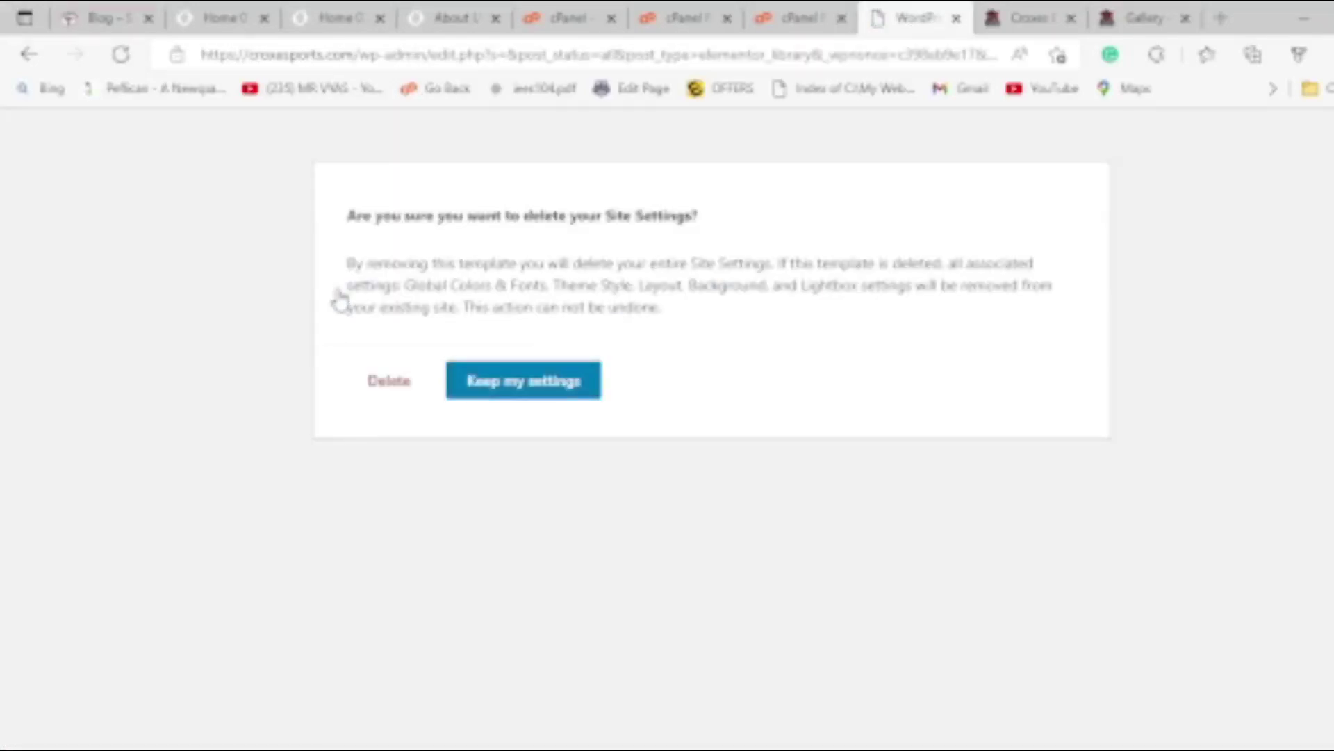
{"action": "left_click", "coordinate": [400, 387]}
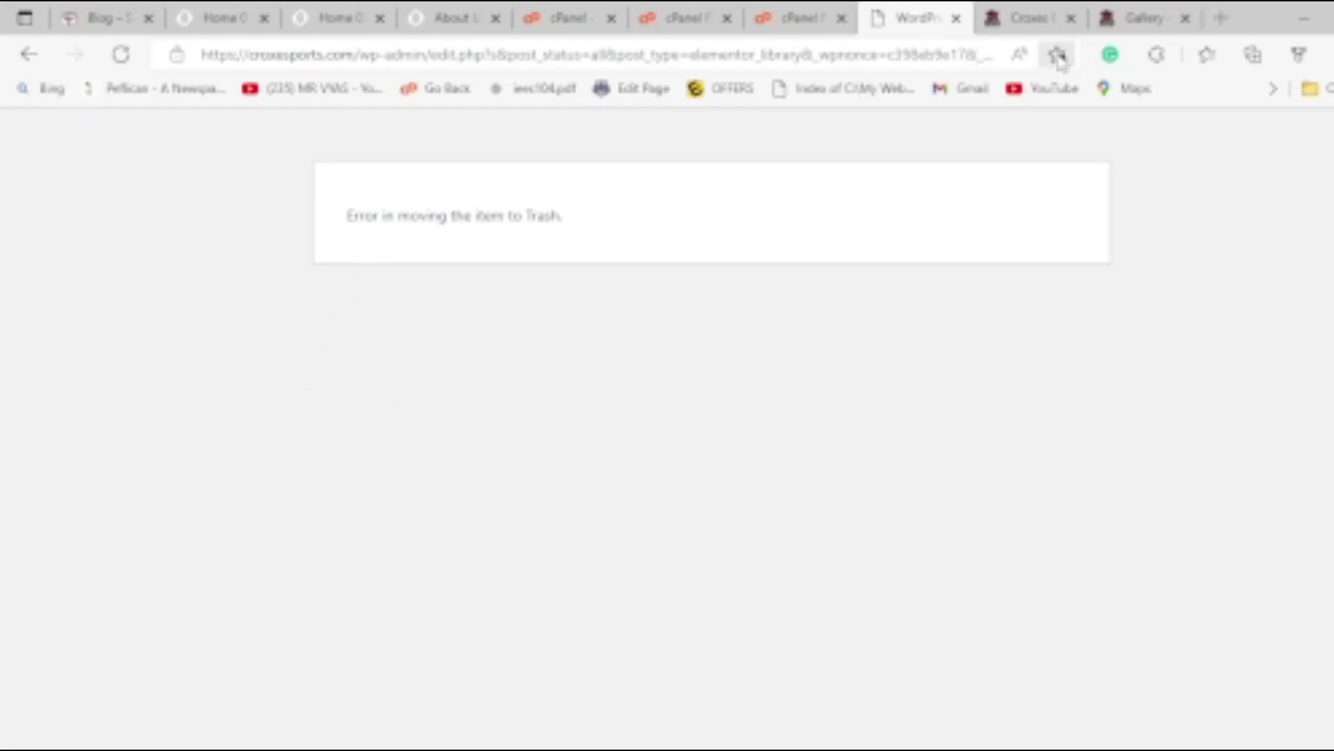
Open the Dashboard in the Gallery preview tab and close the trash error tab.
{"action": "left_click", "coordinate": [1133, 19]}
{"action": "mouse_move", "coordinate": [114, 127]}
{"action": "left_click", "coordinate": [70, 163]}
{"action": "scroll", "coordinate": [354, 347], "scroll_direction": "down", "scroll_amount": 5}
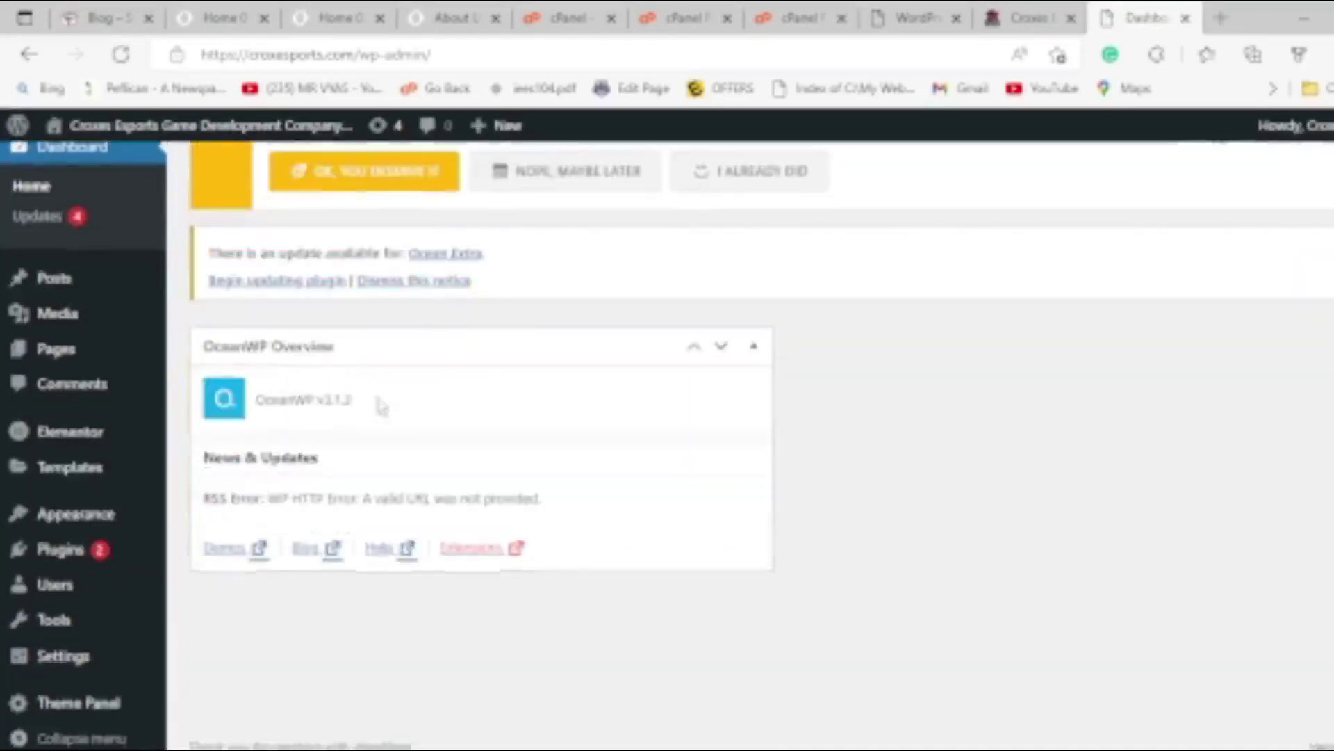
{"action": "left_click", "coordinate": [1028, 18]}
{"action": "left_click", "coordinate": [924, 18]}
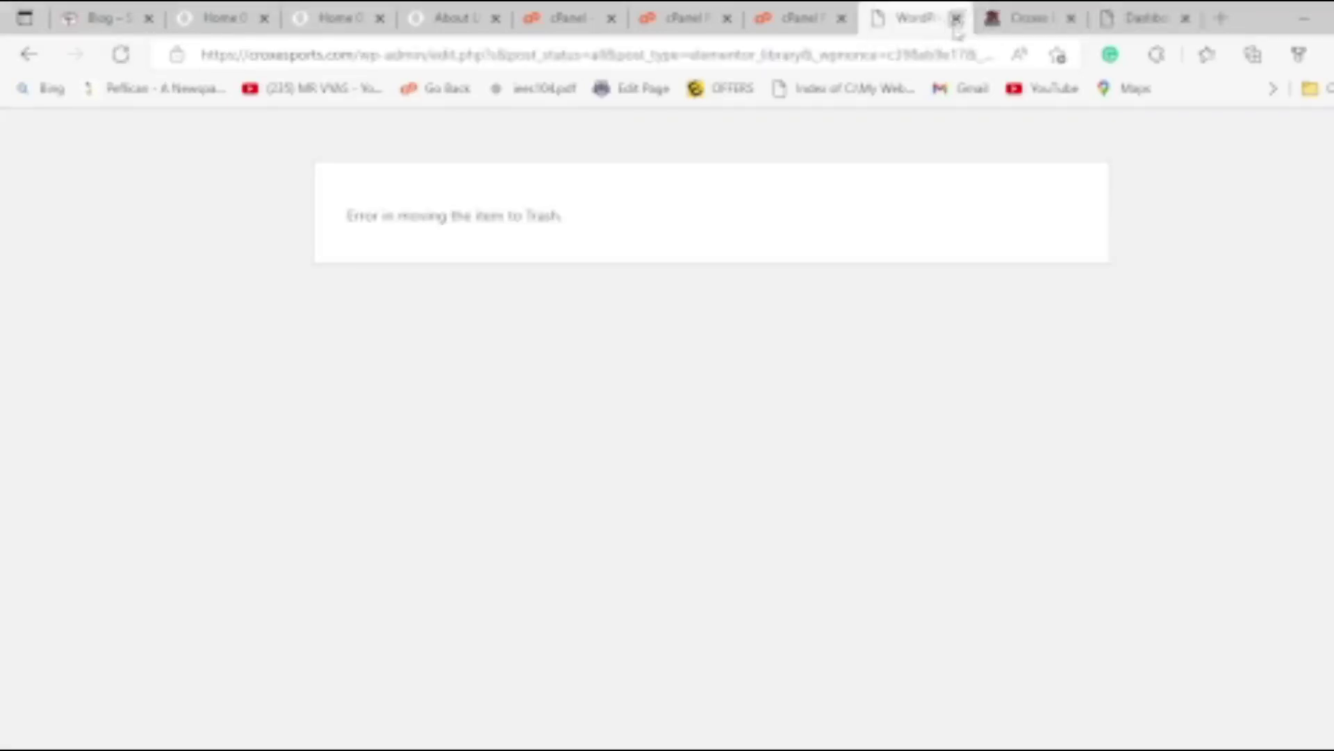
{"action": "left_click", "coordinate": [956, 18]}
{"action": "scroll", "coordinate": [33, 542], "scroll_direction": "down", "scroll_amount": 6}
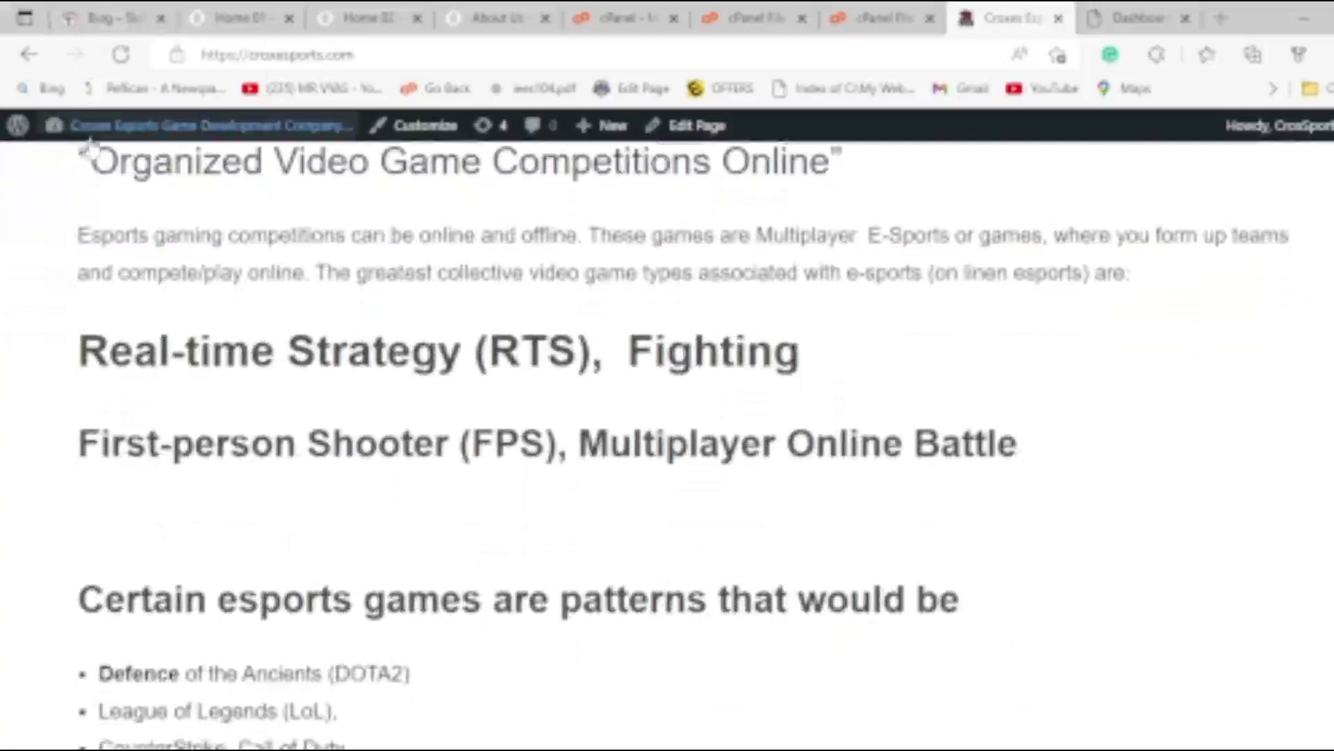
From the Dashboard, reach Templates > Add New, close the popup, and view the empty My Templates list.
{"action": "mouse_move", "coordinate": [76, 128]}
{"action": "left_click", "coordinate": [82, 164]}
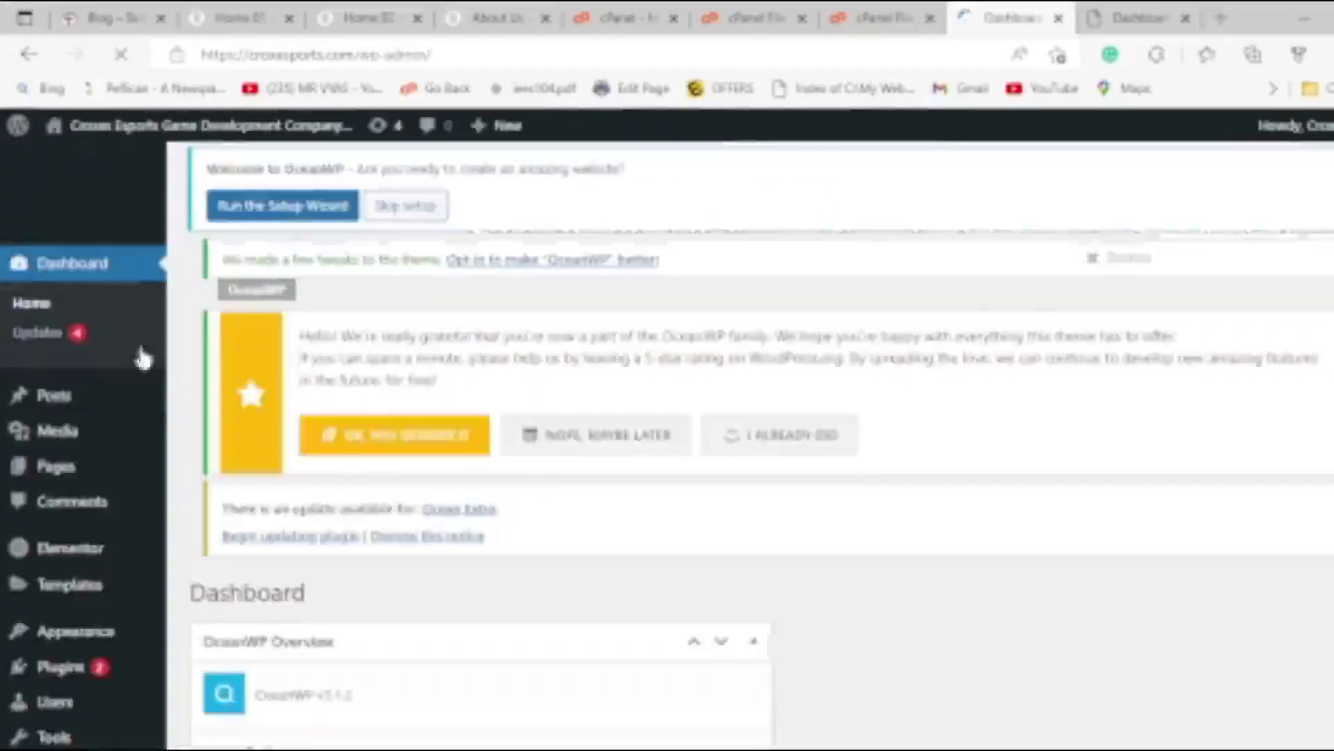
{"action": "mouse_move", "coordinate": [66, 575]}
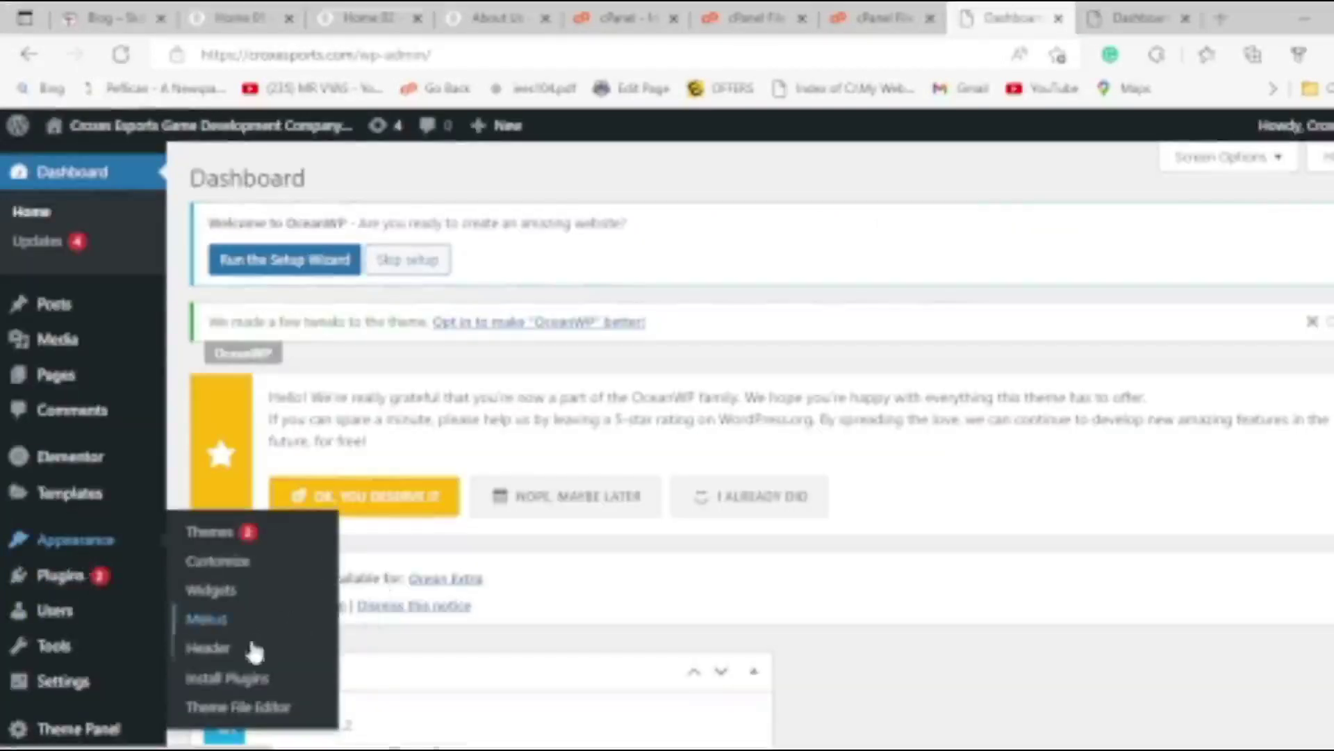
{"action": "mouse_move", "coordinate": [83, 510]}
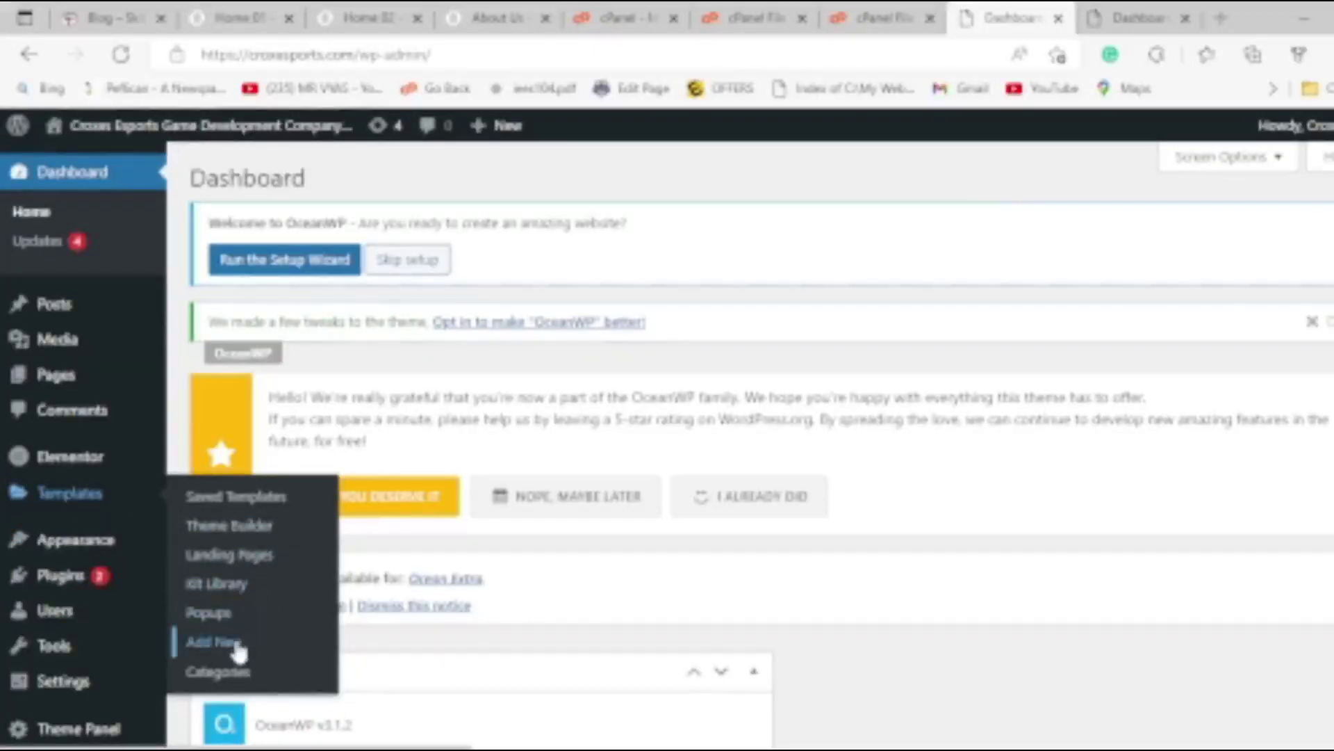
{"action": "left_click", "coordinate": [234, 648]}
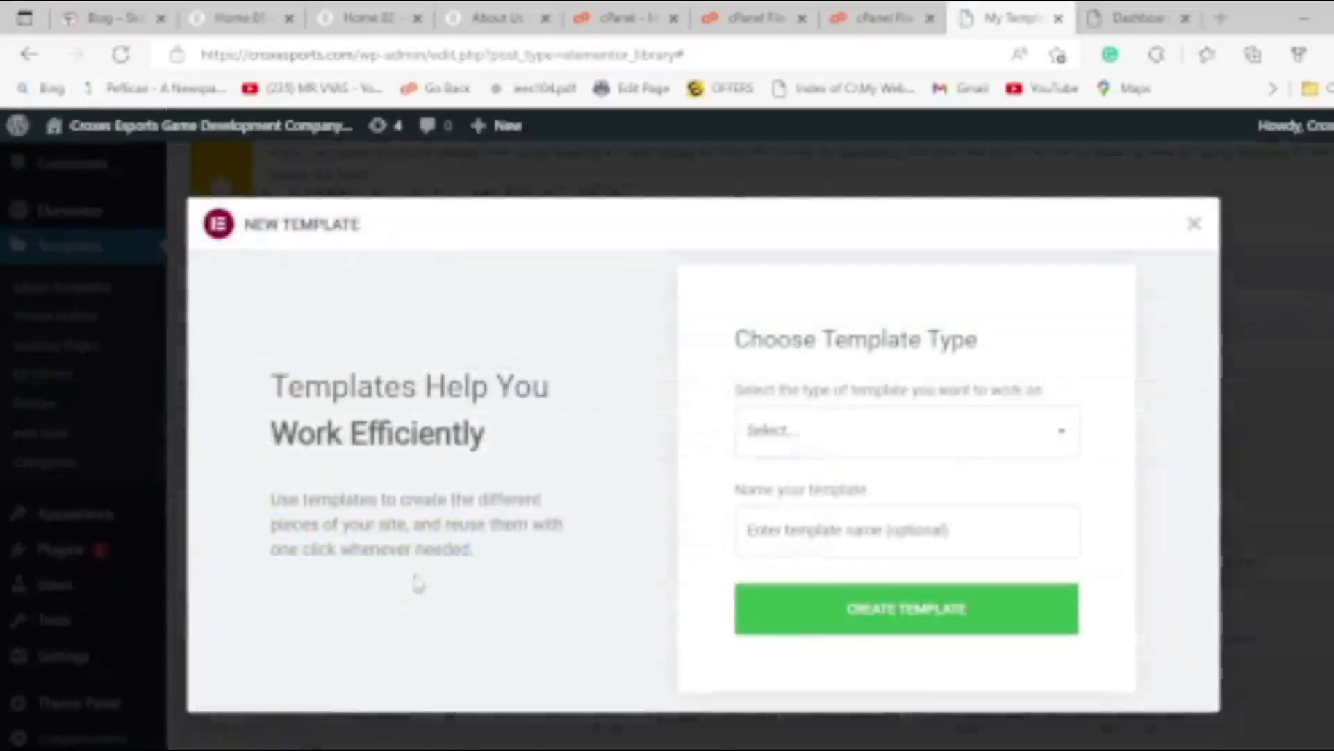
{"action": "left_click", "coordinate": [1194, 225]}
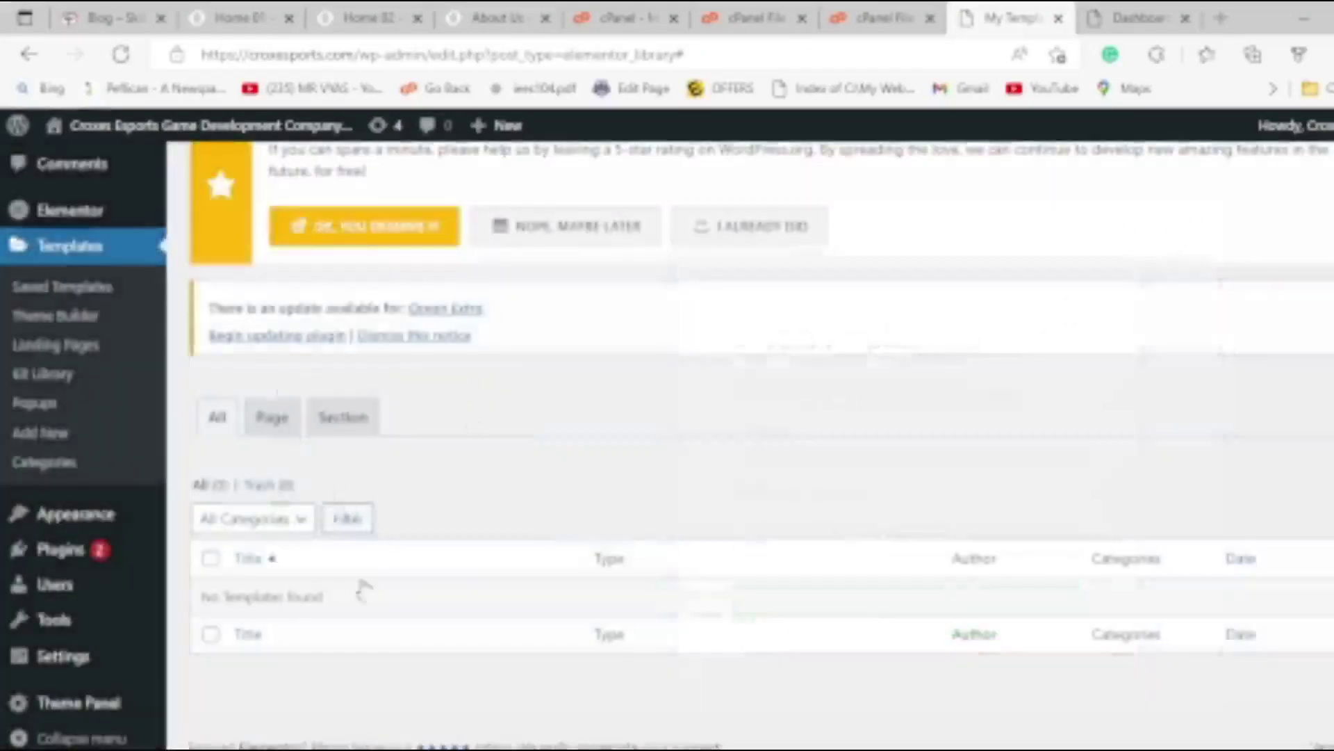
{"action": "scroll", "coordinate": [361, 546], "scroll_direction": "up", "scroll_amount": 4}
{"action": "scroll", "coordinate": [243, 560], "scroll_direction": "down", "scroll_amount": 4}
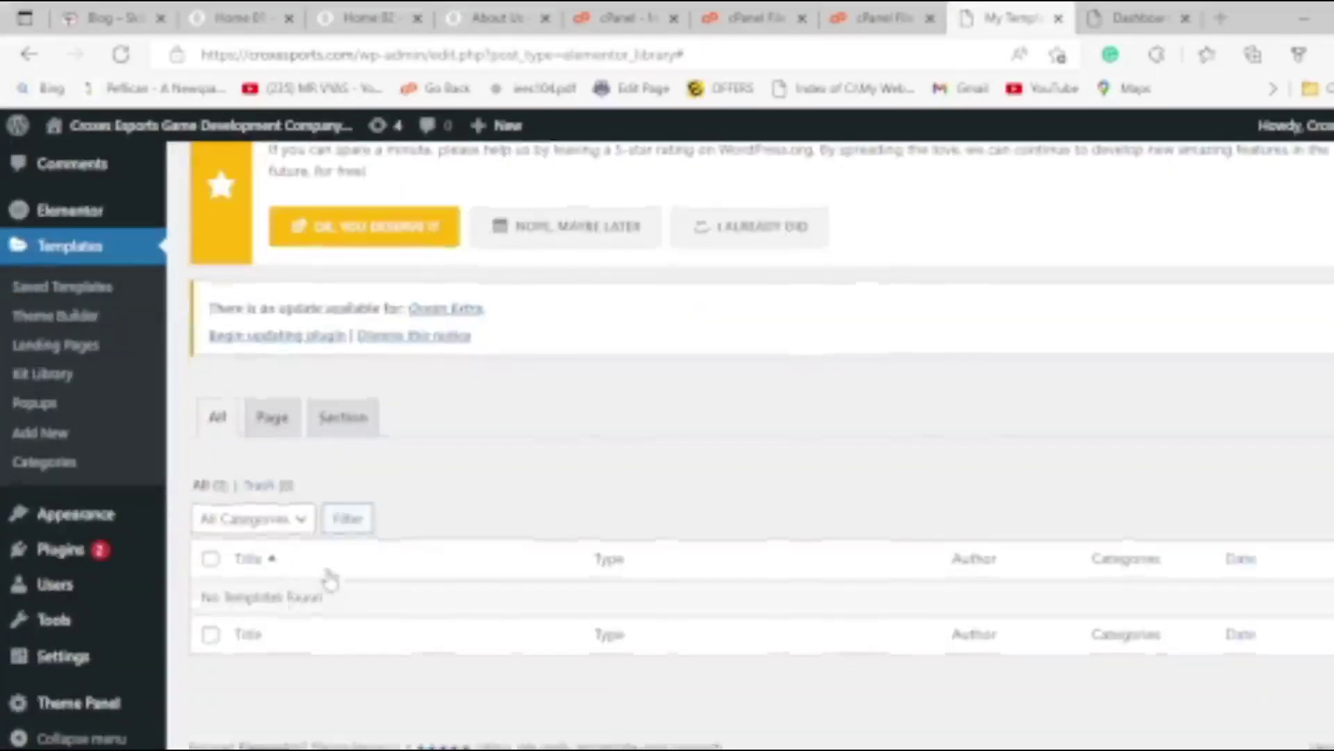
{"action": "scroll", "coordinate": [332, 591], "scroll_direction": "up", "scroll_amount": 3}
{"action": "scroll", "coordinate": [327, 572], "scroll_direction": "down", "scroll_amount": 3}
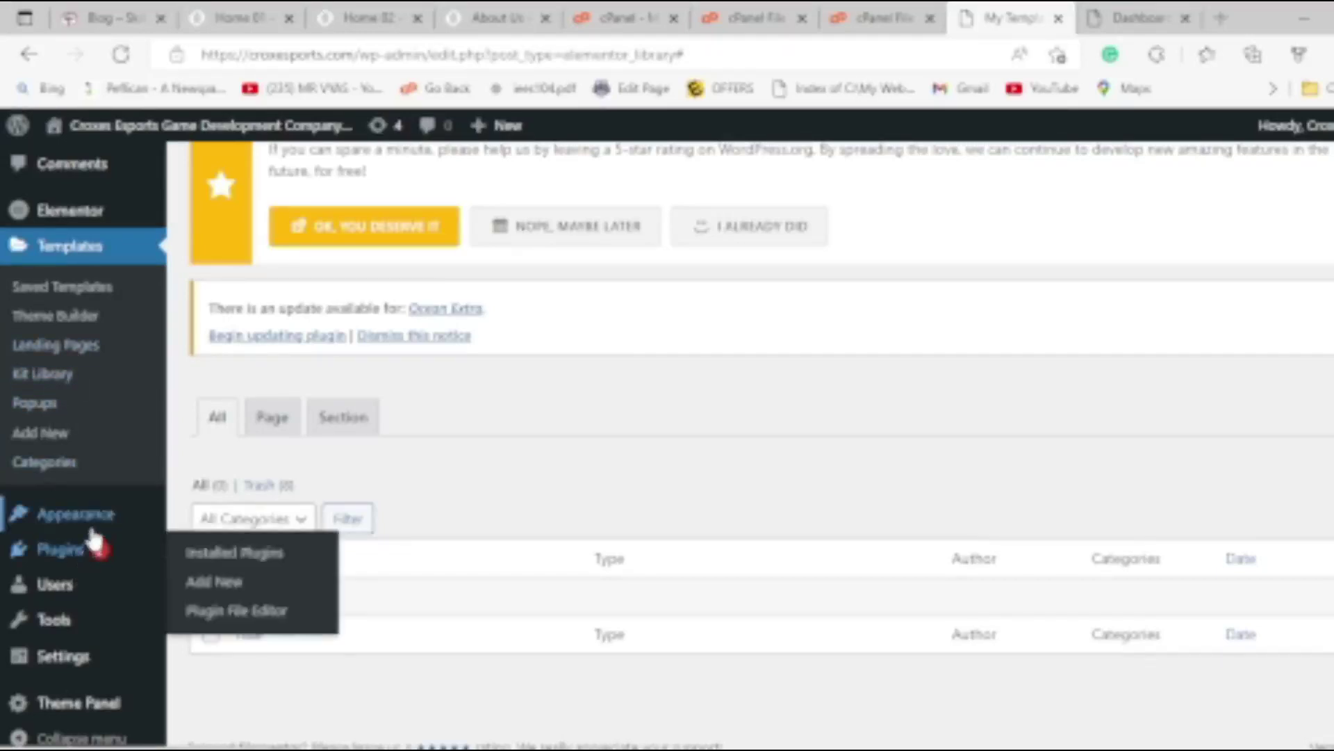
{"action": "mouse_move", "coordinate": [98, 528]}
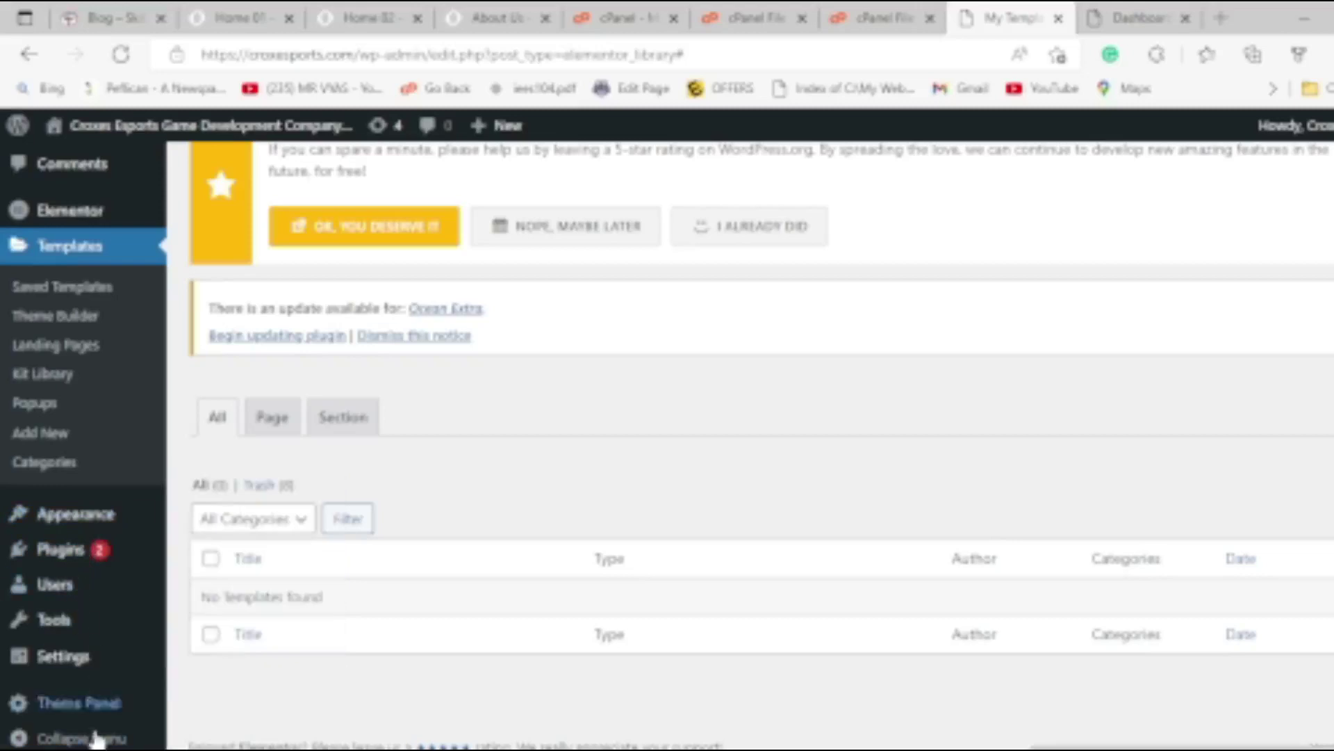
{"action": "scroll", "coordinate": [89, 535], "scroll_direction": "up", "scroll_amount": 3}
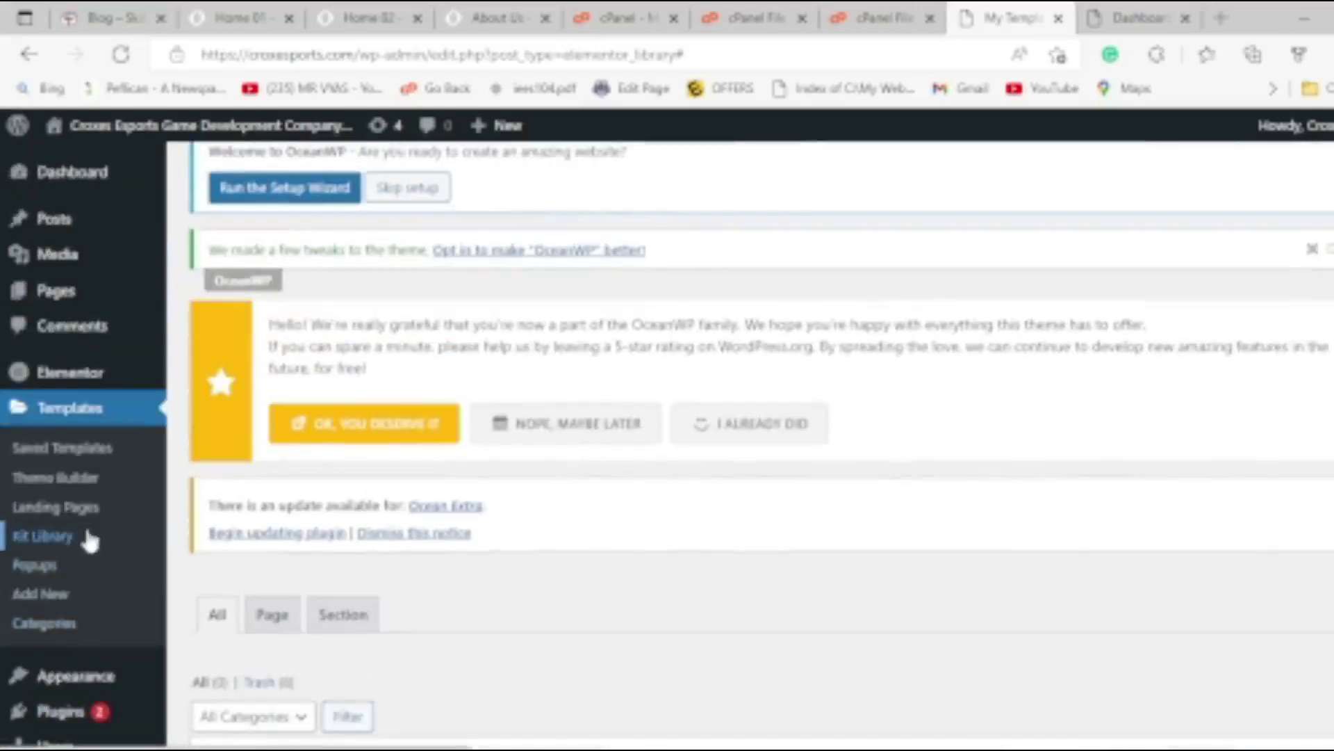
{"action": "scroll", "coordinate": [453, 482], "scroll_direction": "up", "scroll_amount": 2}
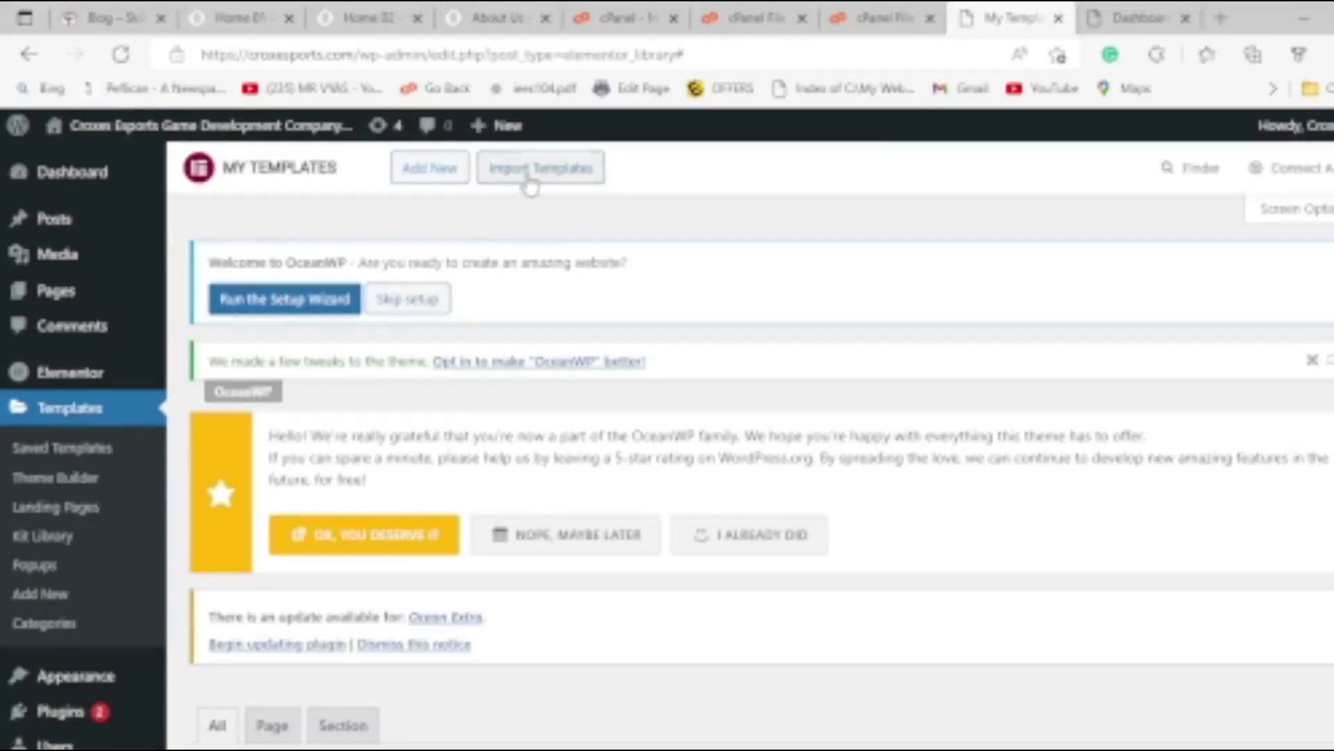
Import the kit's zip file as templates, which fails as Invalid Content In File.
{"action": "left_click", "coordinate": [528, 179]}
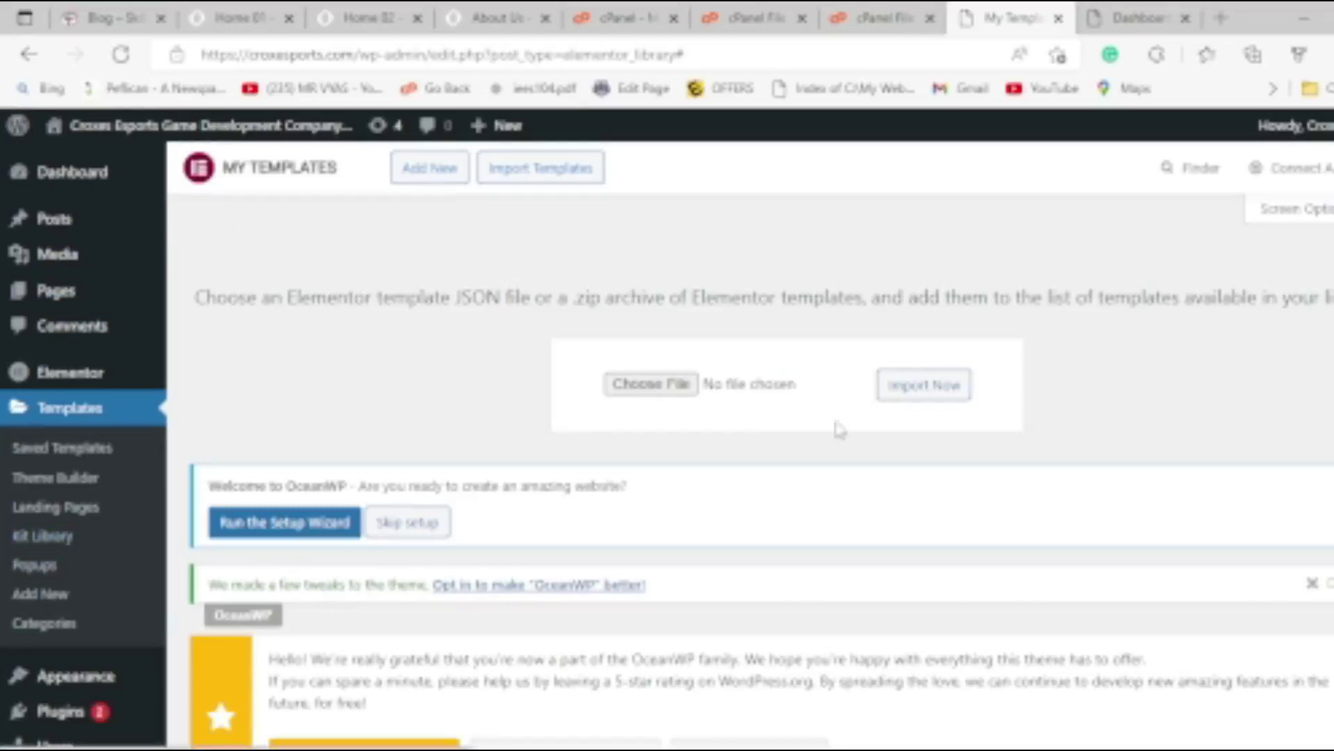
{"action": "left_click", "coordinate": [677, 383]}
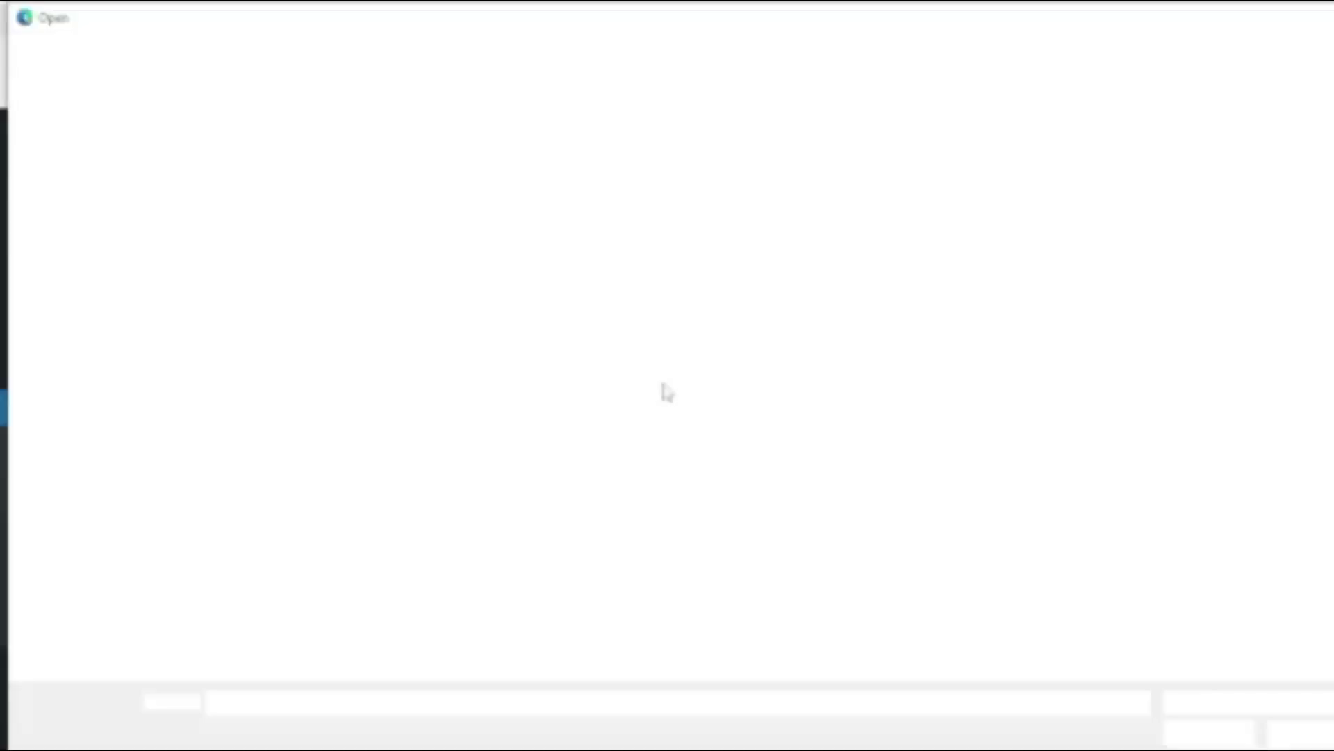
{"action": "double_click", "coordinate": [417, 155]}
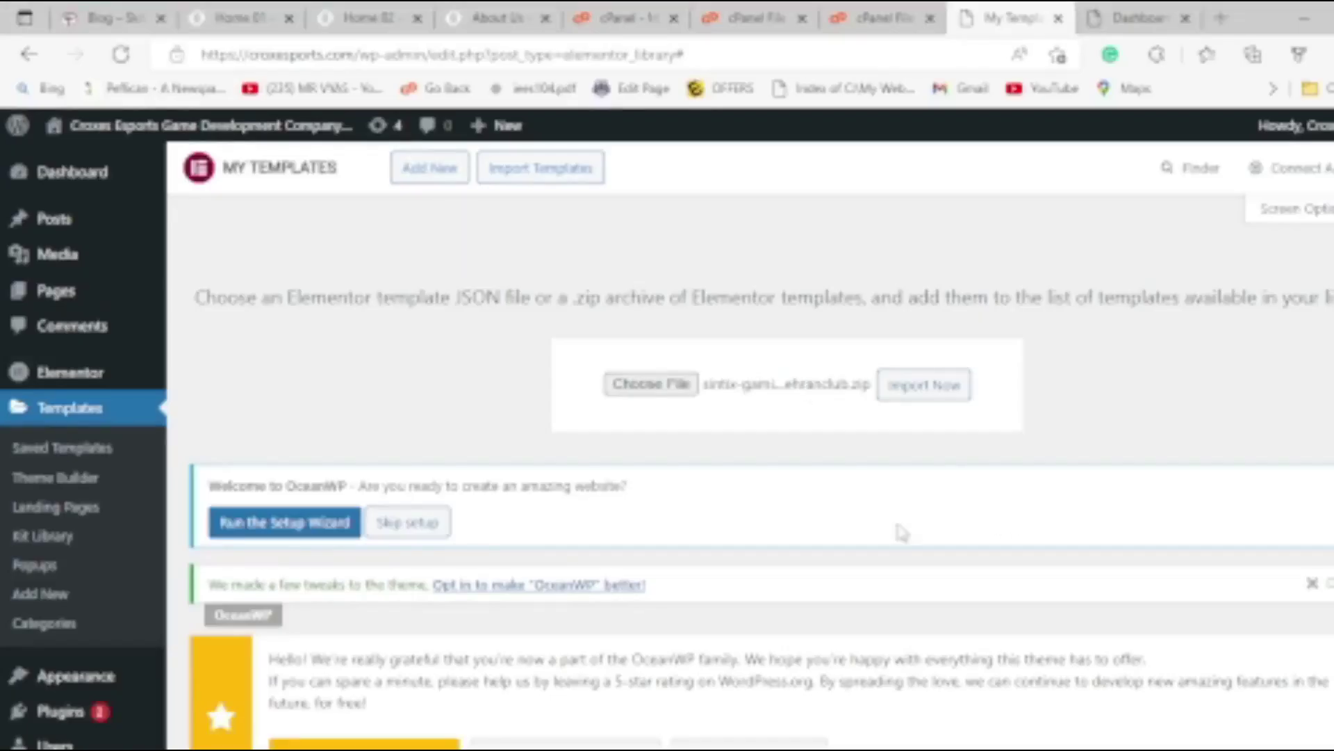
{"action": "left_click", "coordinate": [924, 396]}
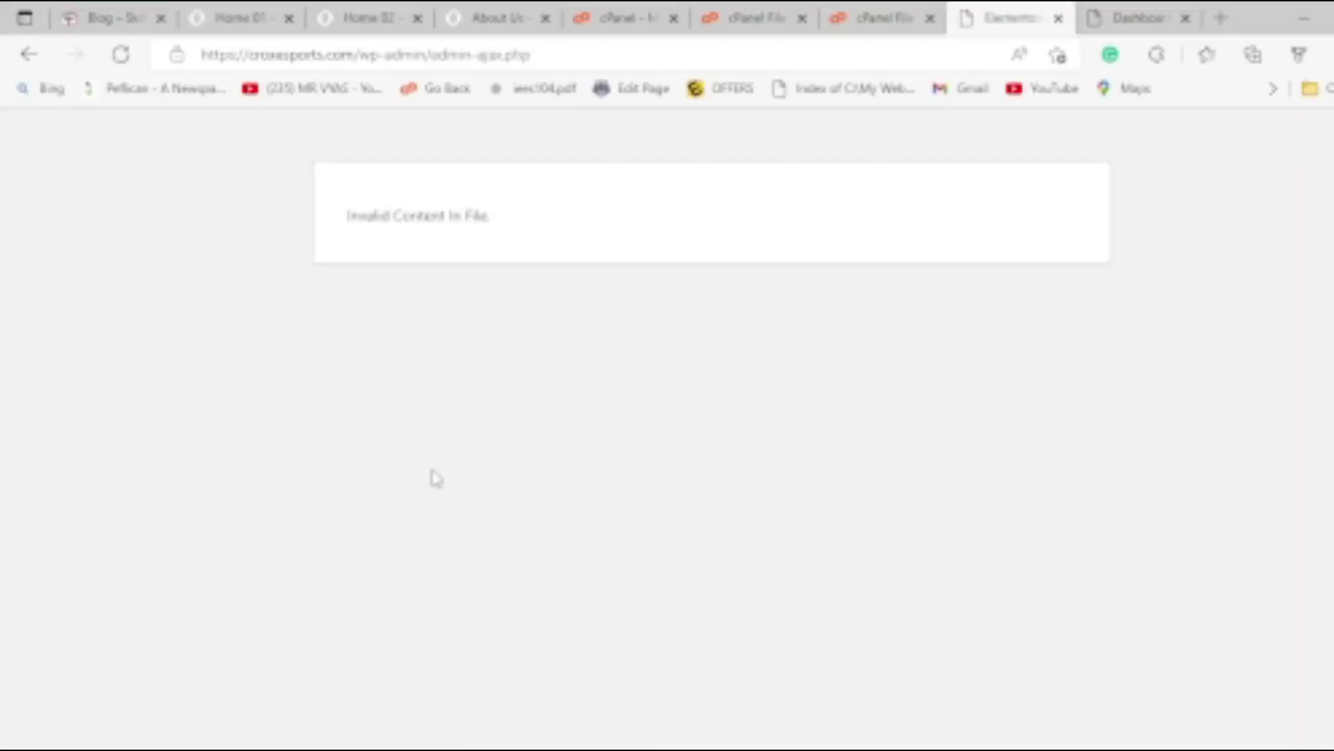
{"action": "left_click", "coordinate": [25, 55]}
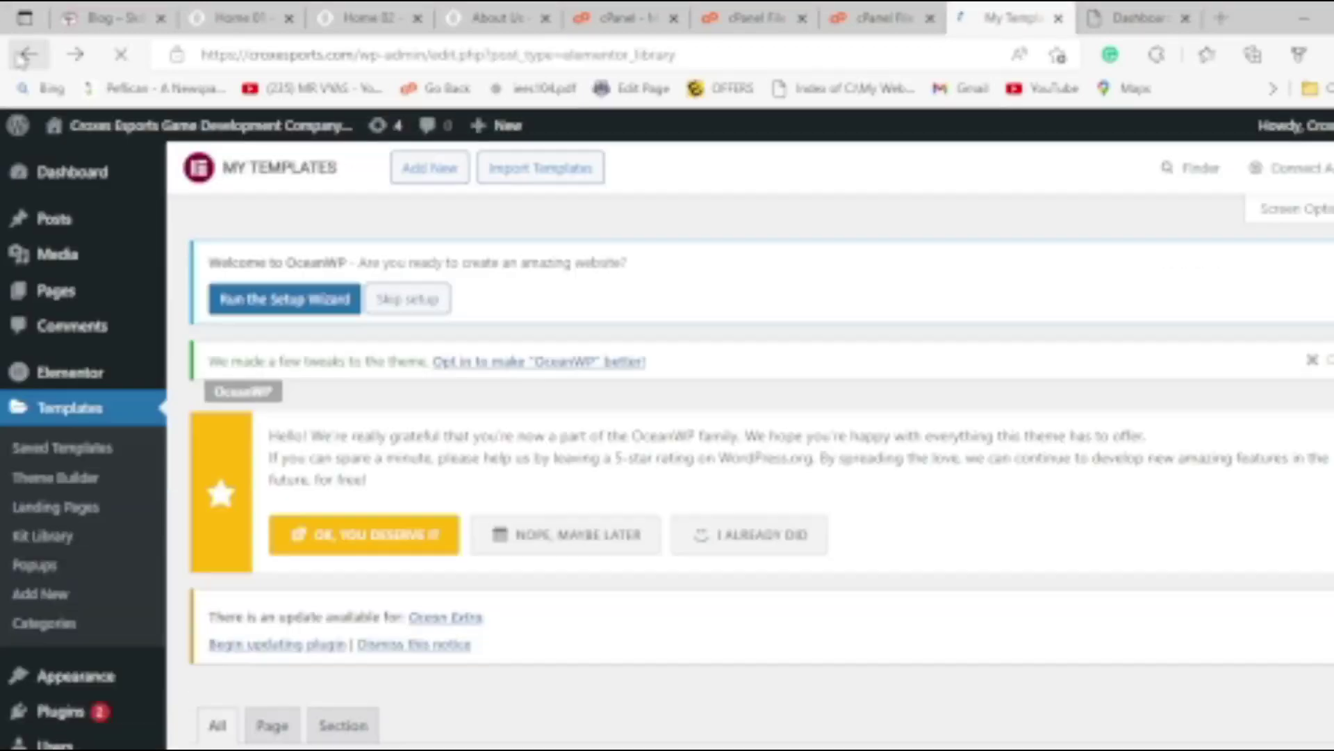
Start a new Elementor template from Templates > Add New.
{"action": "scroll", "coordinate": [467, 431], "scroll_direction": "down", "scroll_amount": 7}
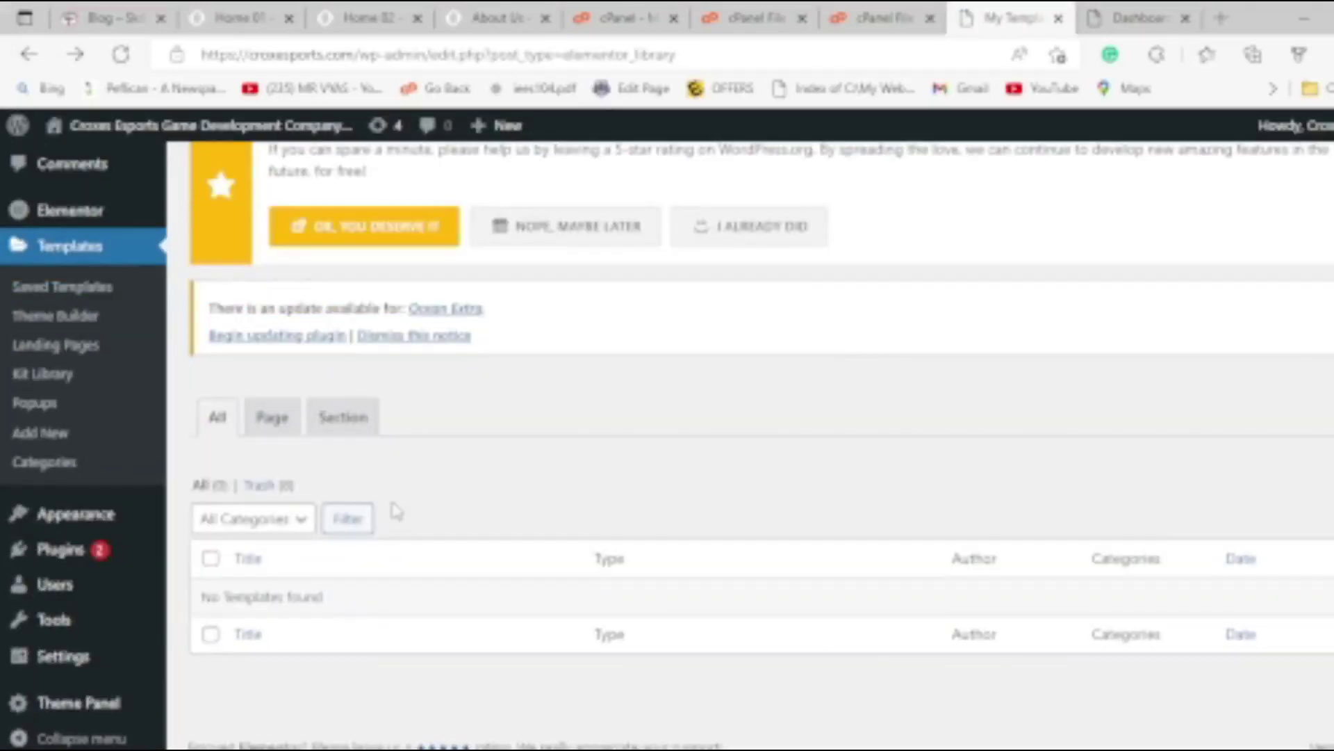
{"action": "scroll", "coordinate": [546, 434], "scroll_direction": "up", "scroll_amount": 3}
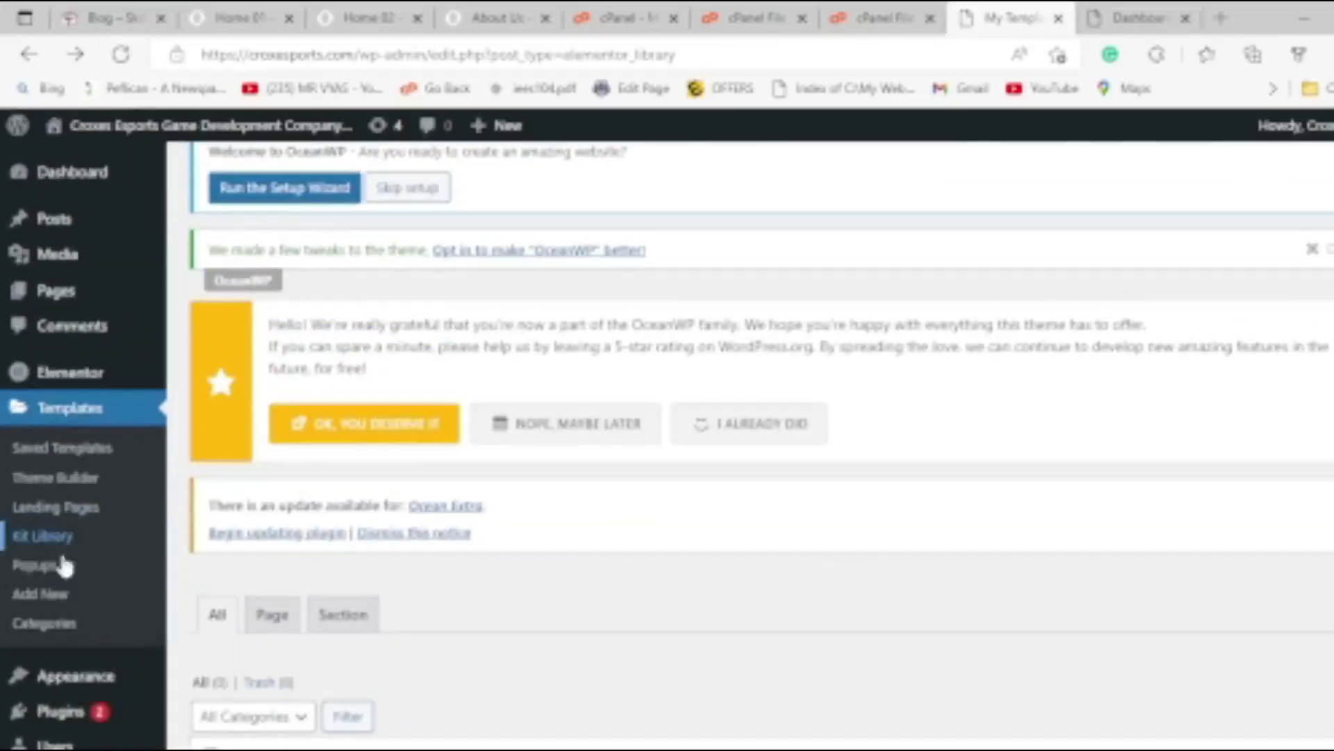
{"action": "left_click", "coordinate": [48, 599]}
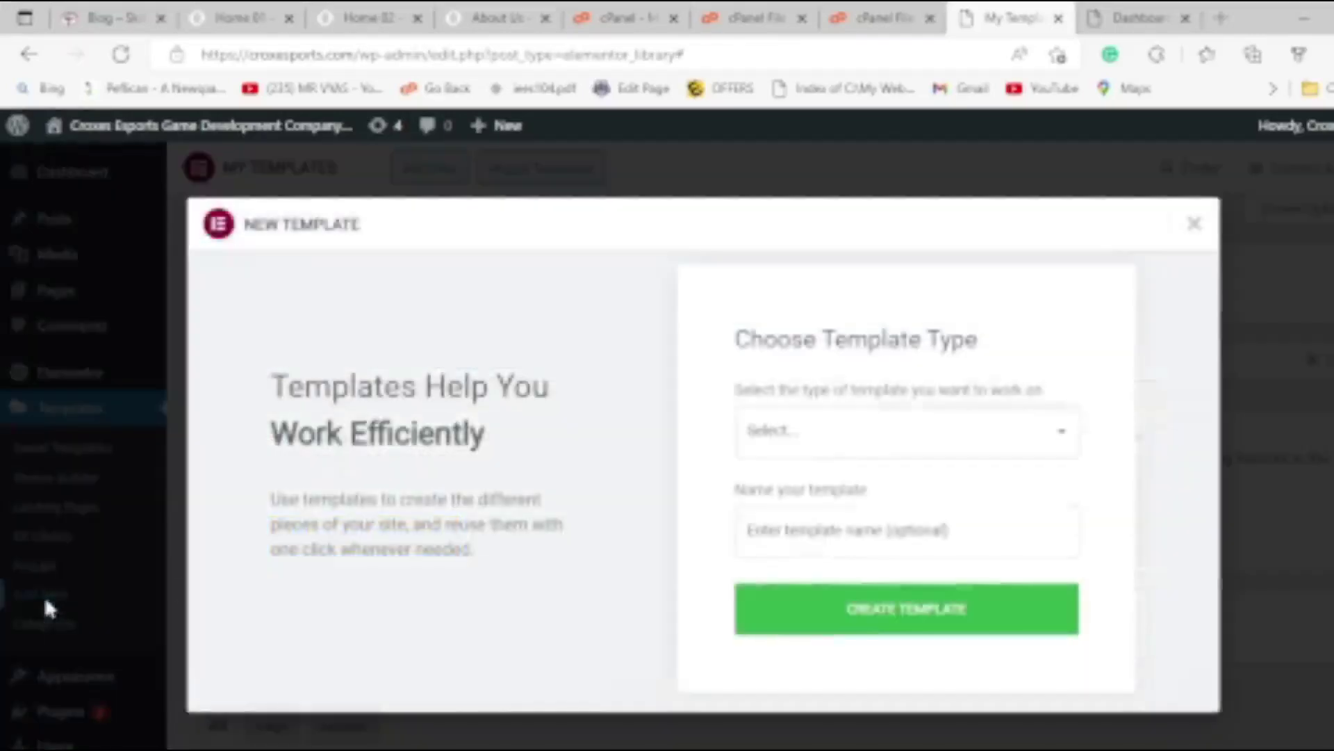
Set the new template's type to Section.
{"action": "left_click", "coordinate": [975, 446]}
{"action": "left_click", "coordinate": [977, 450]}
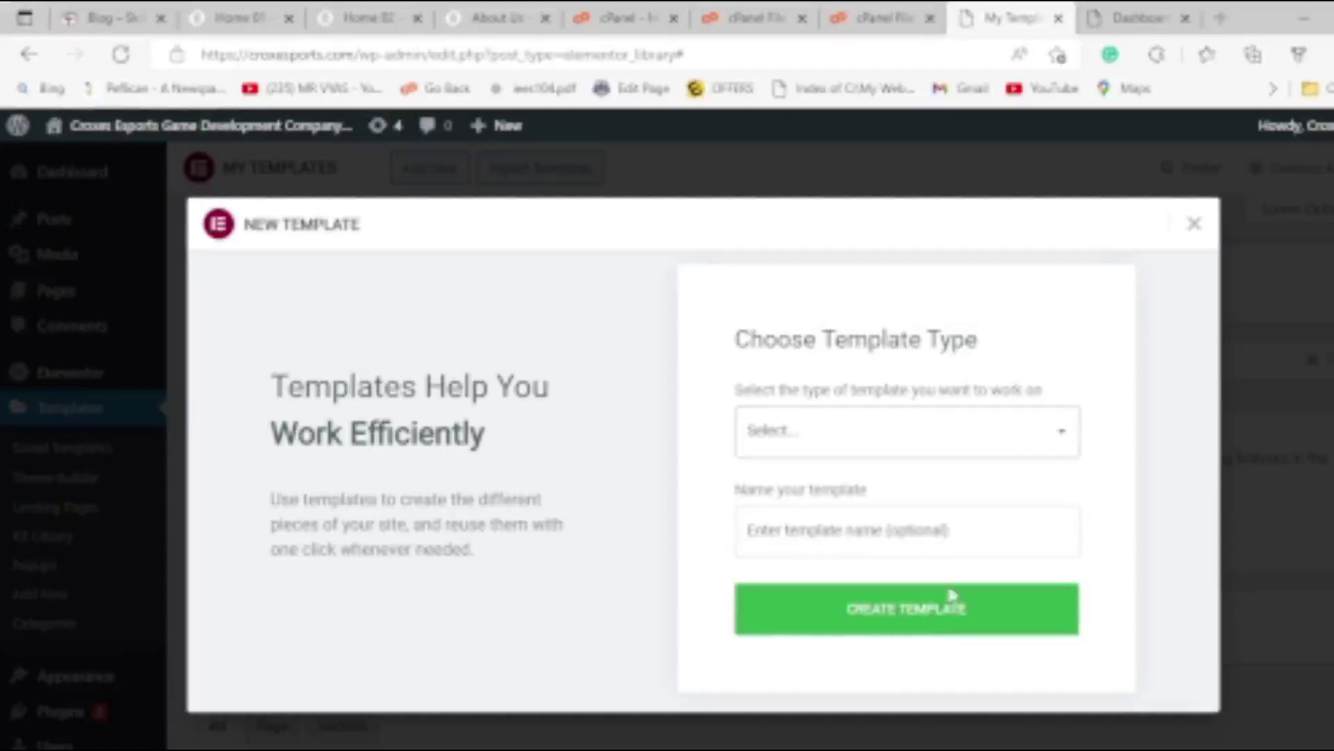
{"action": "left_click", "coordinate": [855, 611]}
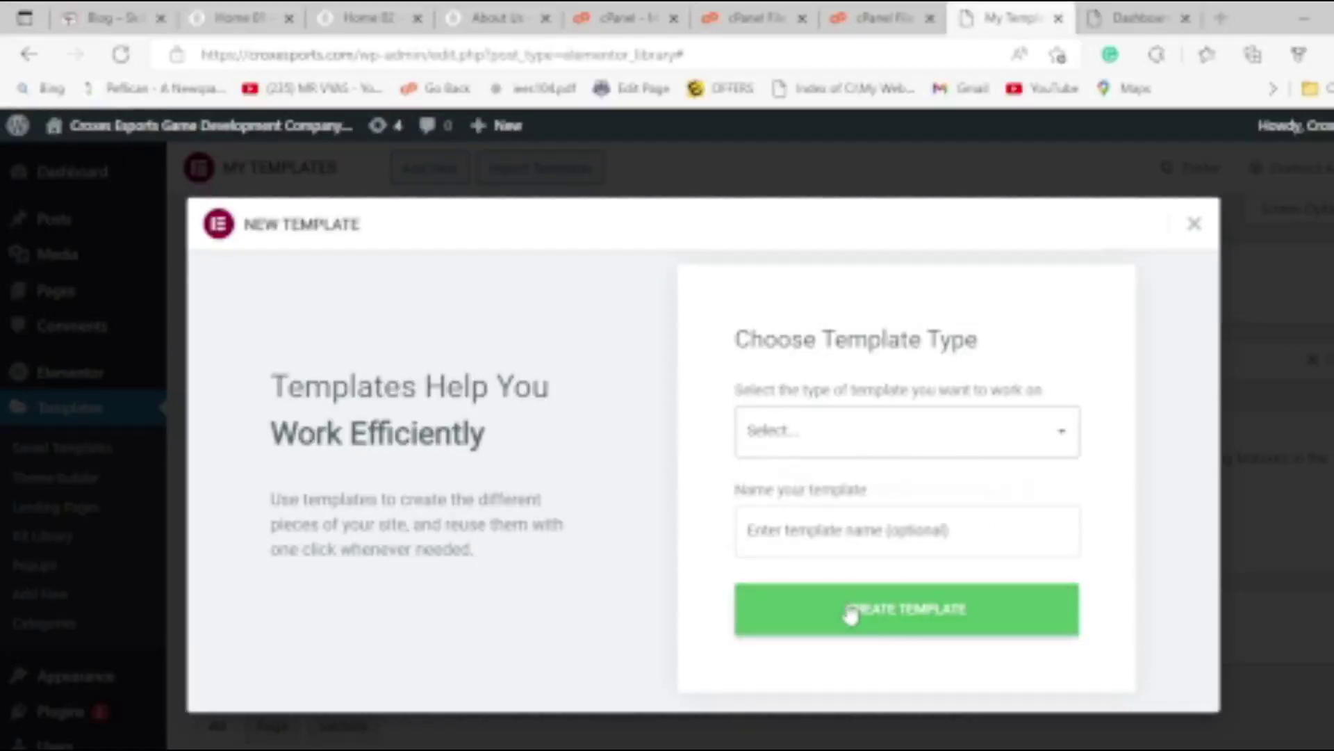
{"action": "left_click", "coordinate": [797, 437]}
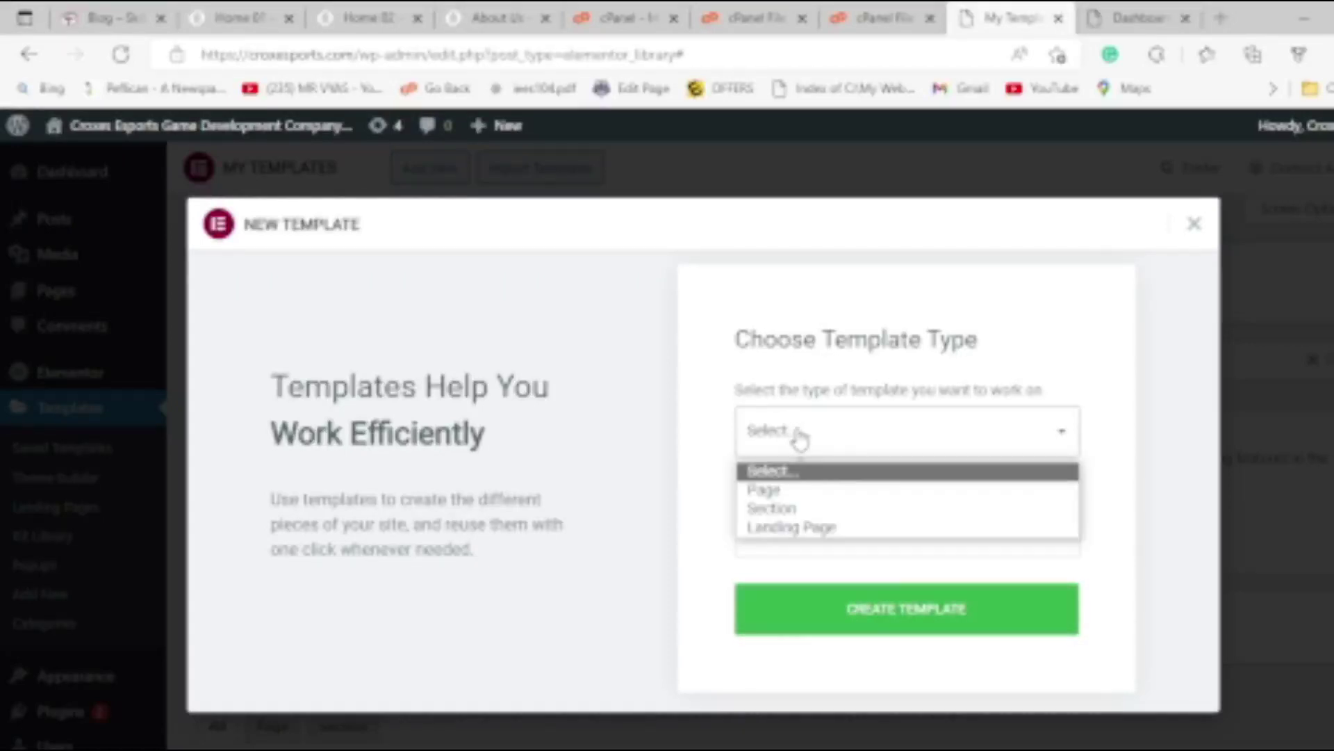
{"action": "left_click", "coordinate": [782, 508]}
{"action": "left_click", "coordinate": [794, 449]}
{"action": "left_click", "coordinate": [788, 479]}
{"action": "left_click", "coordinate": [790, 430]}
{"action": "left_click", "coordinate": [793, 508]}
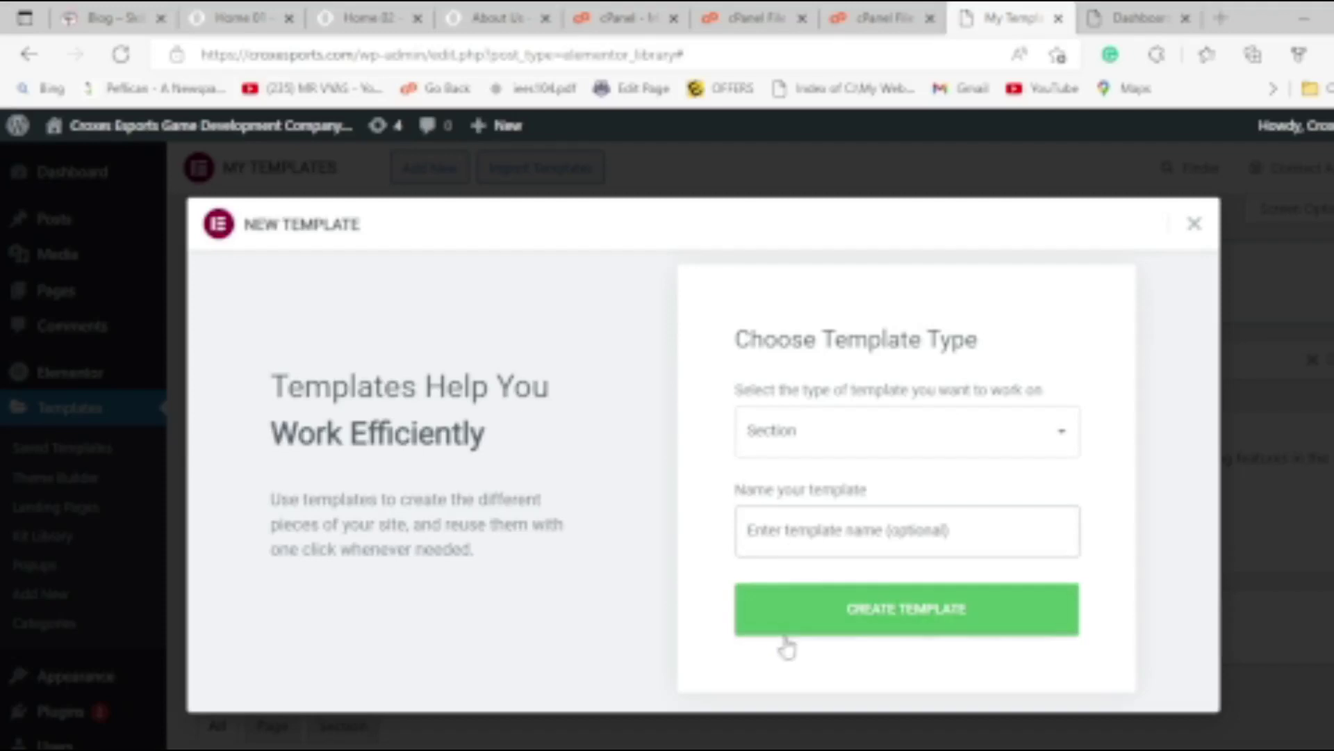
Close the New Template dialog without creating it and open Elementor's settings page.
{"action": "left_click", "coordinate": [1194, 223]}
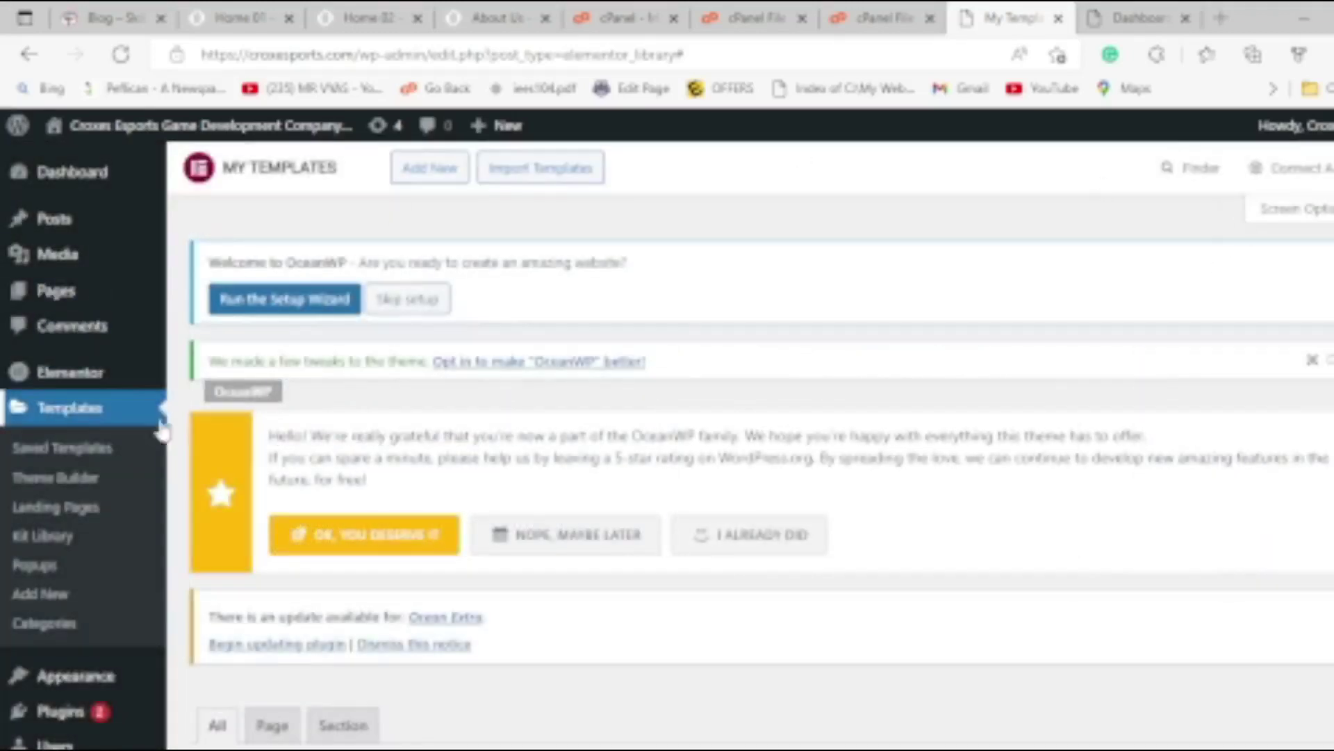
{"action": "scroll", "coordinate": [182, 437], "scroll_direction": "down", "scroll_amount": 4}
{"action": "scroll", "coordinate": [182, 436], "scroll_direction": "up", "scroll_amount": 4}
{"action": "left_click", "coordinate": [80, 380]}
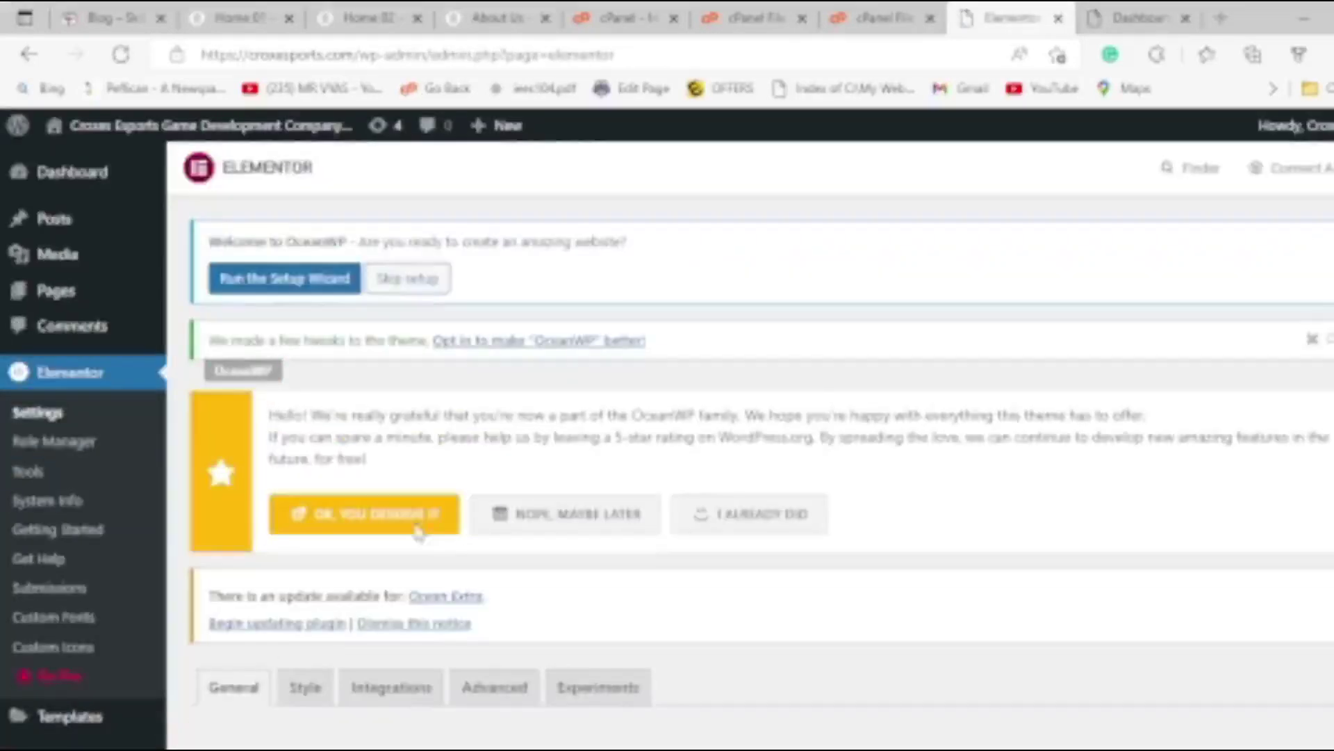
Go to Installed Plugins, showing Elementor 3.4.8 and Ocean Extra, then head to Add New plugins.
{"action": "scroll", "coordinate": [598, 486], "scroll_direction": "down", "scroll_amount": 5}
{"action": "scroll", "coordinate": [564, 479], "scroll_direction": "down", "scroll_amount": 1}
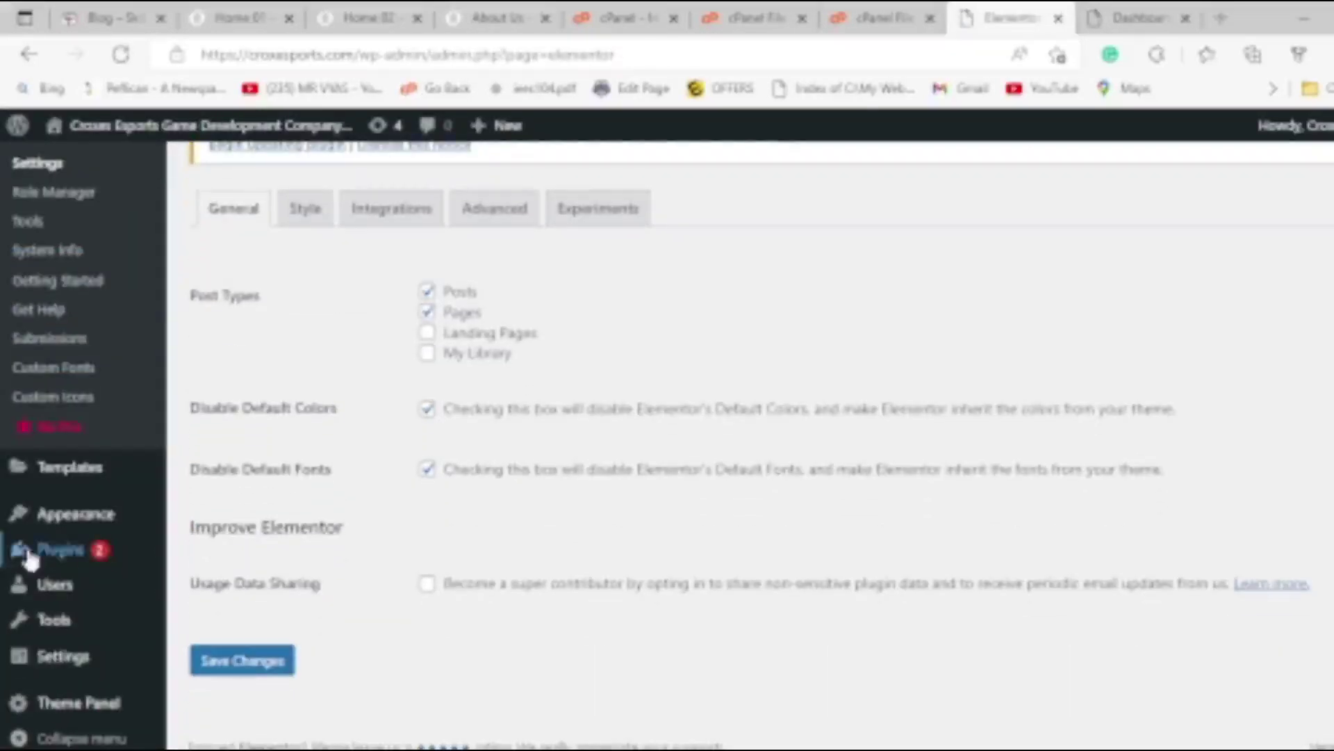
{"action": "mouse_move", "coordinate": [107, 528]}
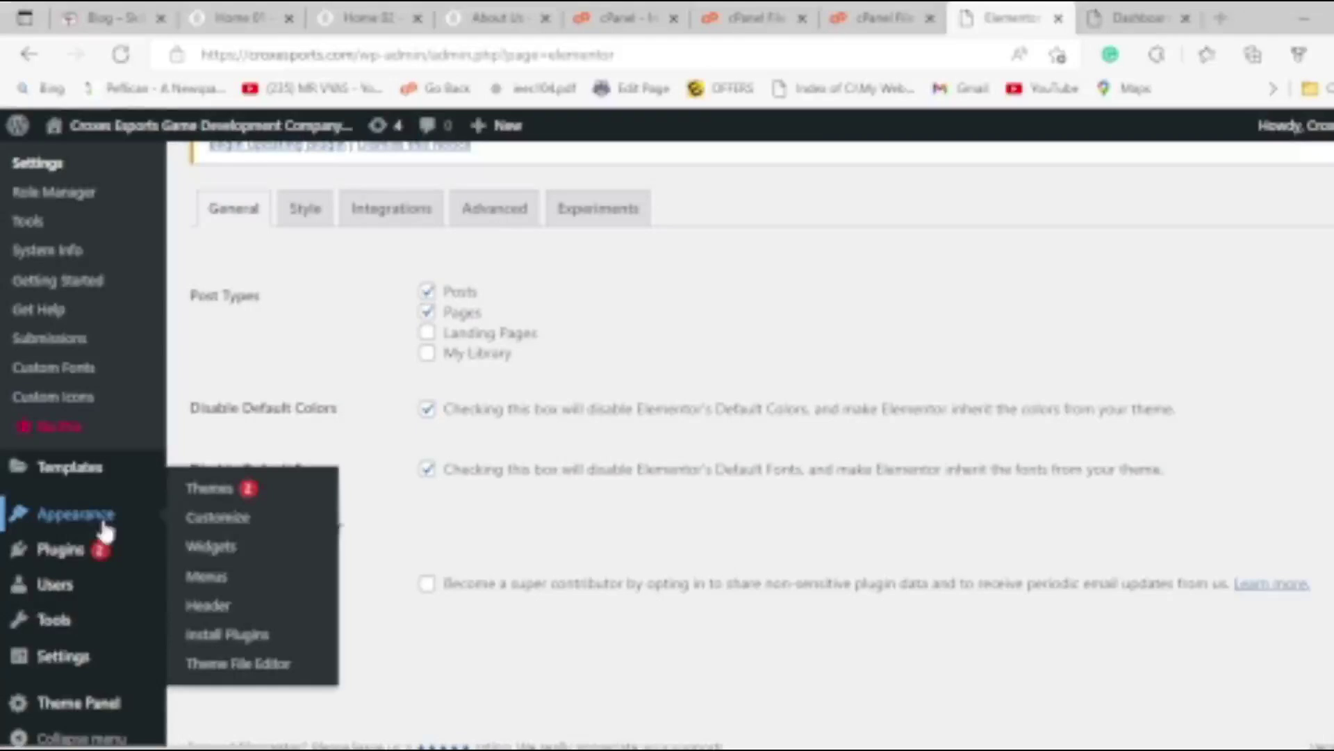
{"action": "mouse_move", "coordinate": [79, 560]}
{"action": "left_click", "coordinate": [198, 554]}
{"action": "scroll", "coordinate": [641, 592], "scroll_direction": "down", "scroll_amount": 3}
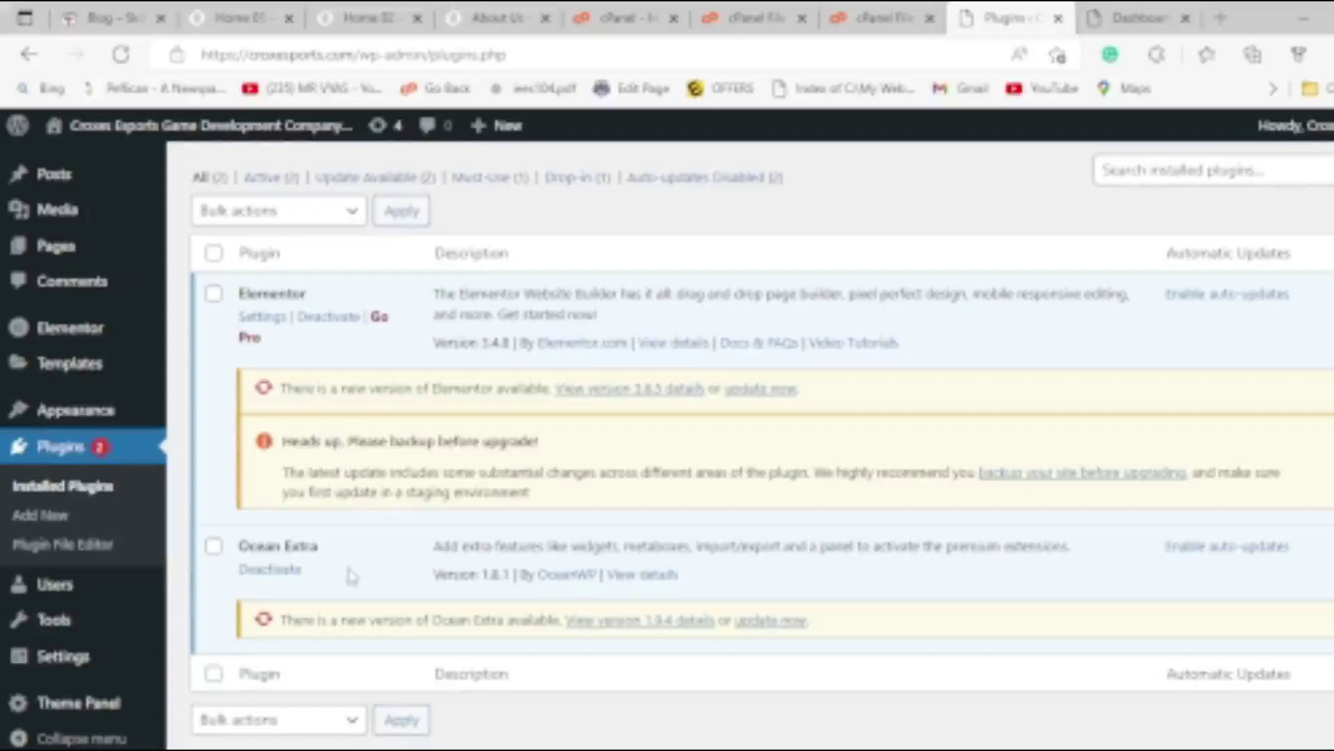
{"action": "scroll", "coordinate": [351, 576], "scroll_direction": "up", "scroll_amount": 5}
{"action": "scroll", "coordinate": [326, 497], "scroll_direction": "down", "scroll_amount": 4}
{"action": "scroll", "coordinate": [326, 497], "scroll_direction": "up", "scroll_amount": 4}
{"action": "left_click", "coordinate": [321, 182]}
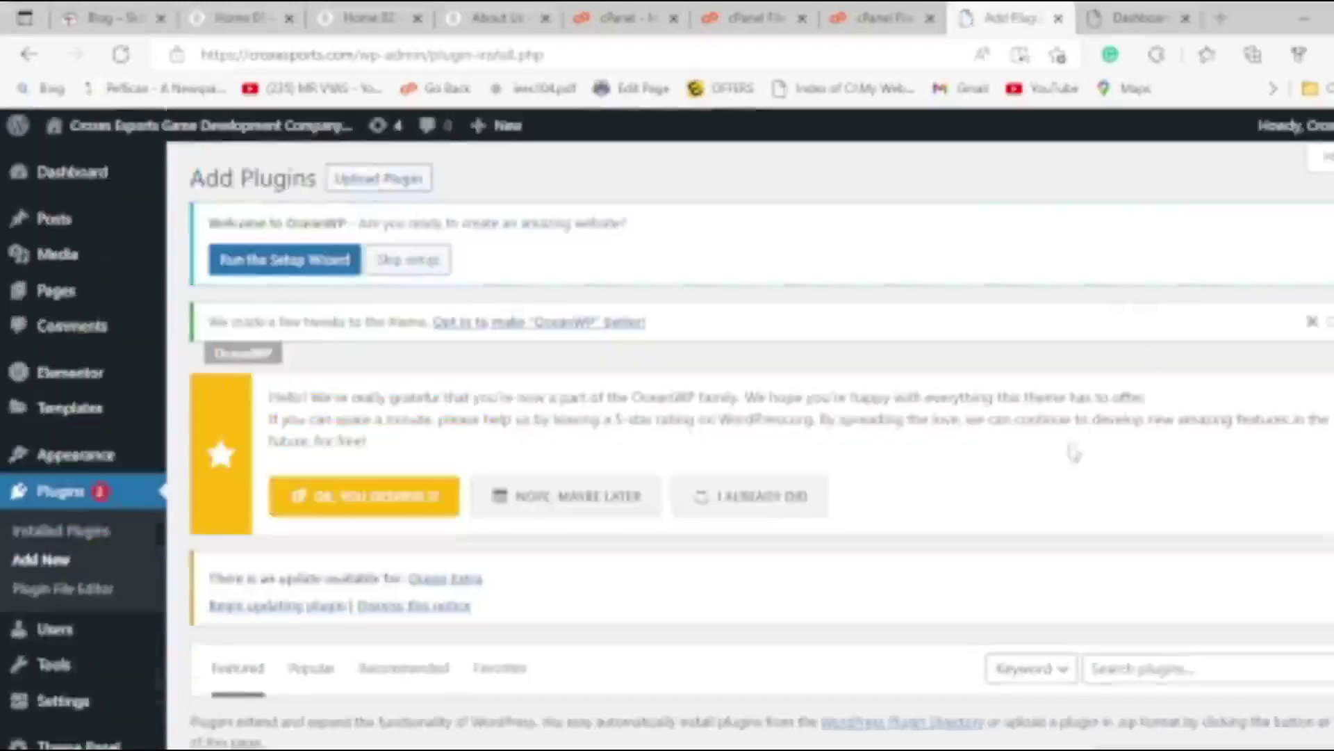
Search plugins for 'elementor' and update Elementor Website Builder to its latest version.
{"action": "scroll", "coordinate": [1076, 453], "scroll_direction": "down", "scroll_amount": 3}
{"action": "left_click", "coordinate": [1152, 466]}
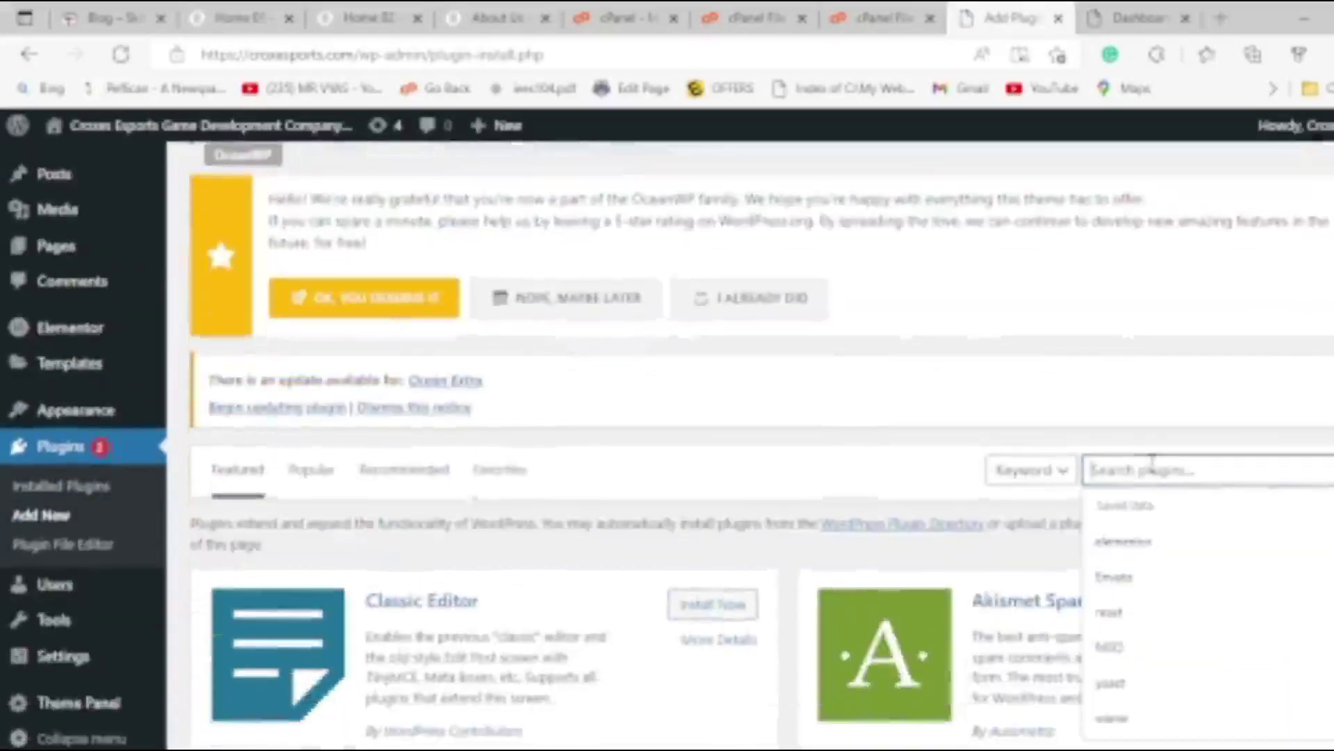
{"action": "left_click", "coordinate": [1119, 544]}
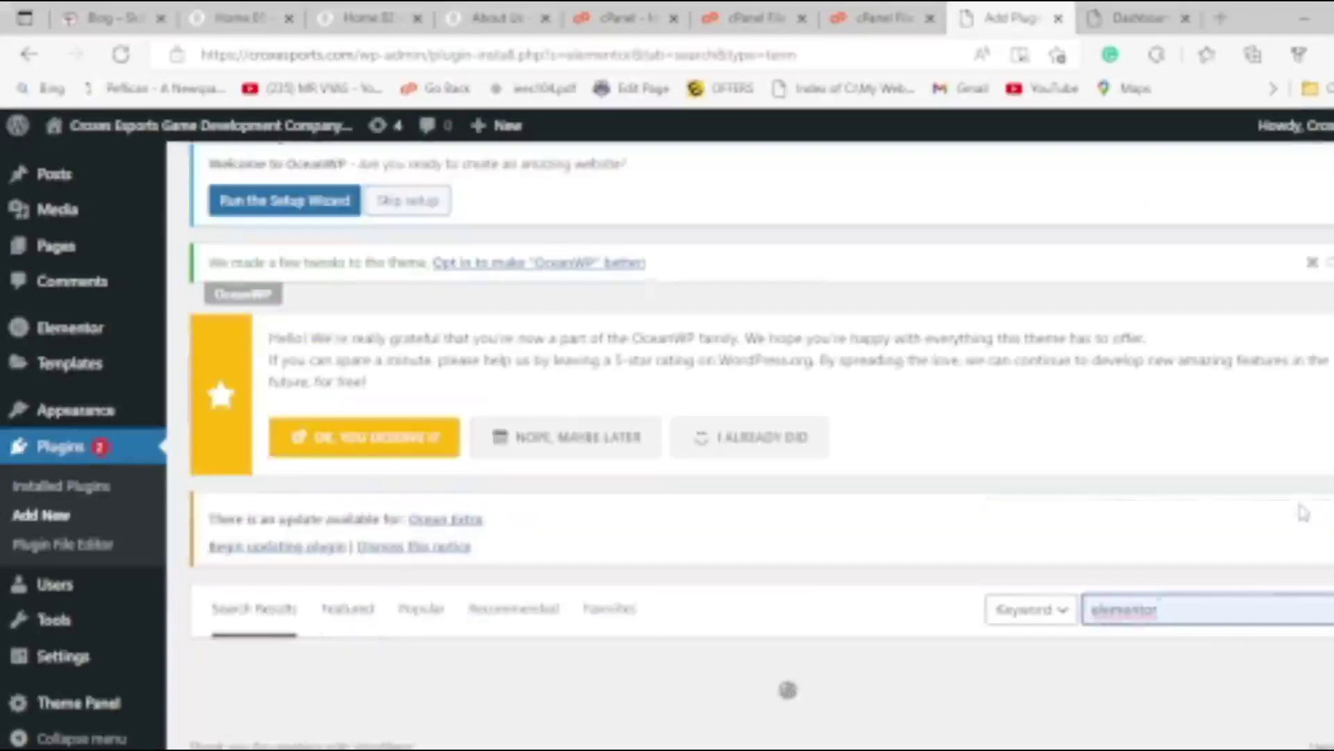
{"action": "scroll", "coordinate": [619, 532], "scroll_direction": "down", "scroll_amount": 2}
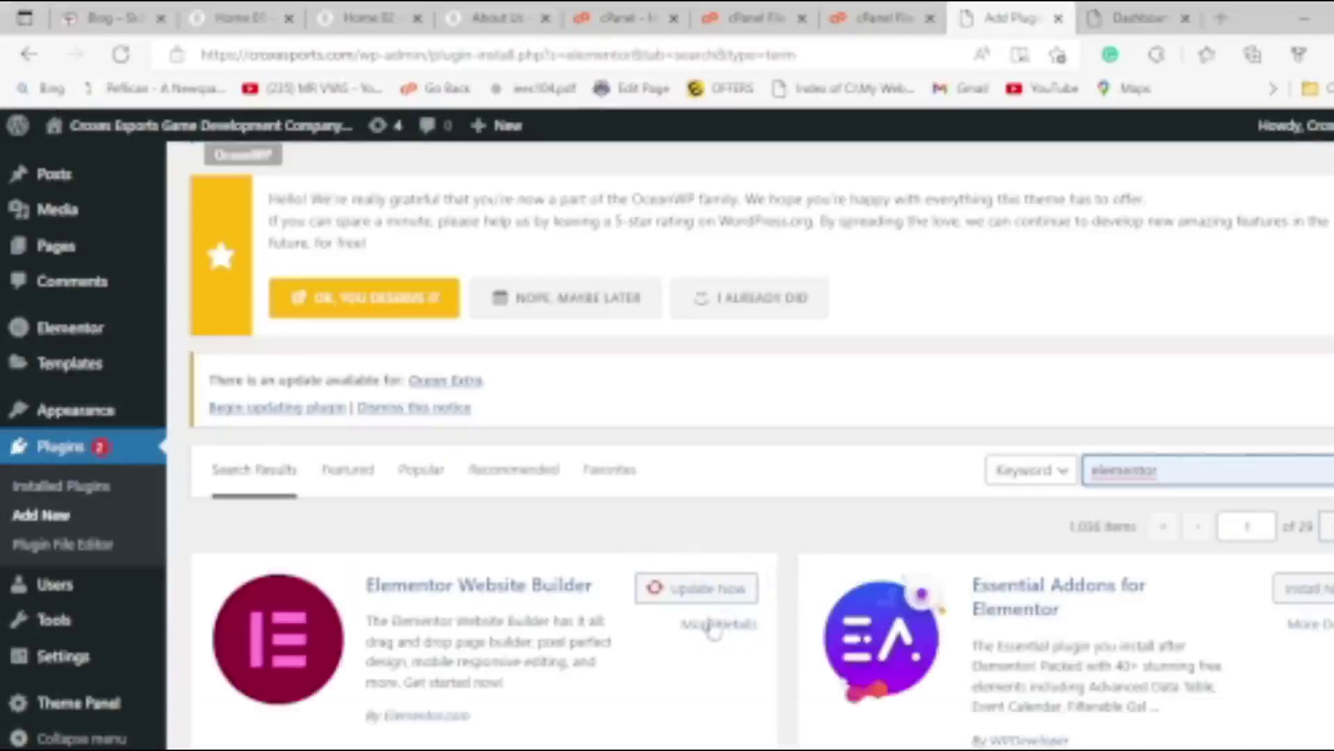
{"action": "left_click", "coordinate": [743, 589]}
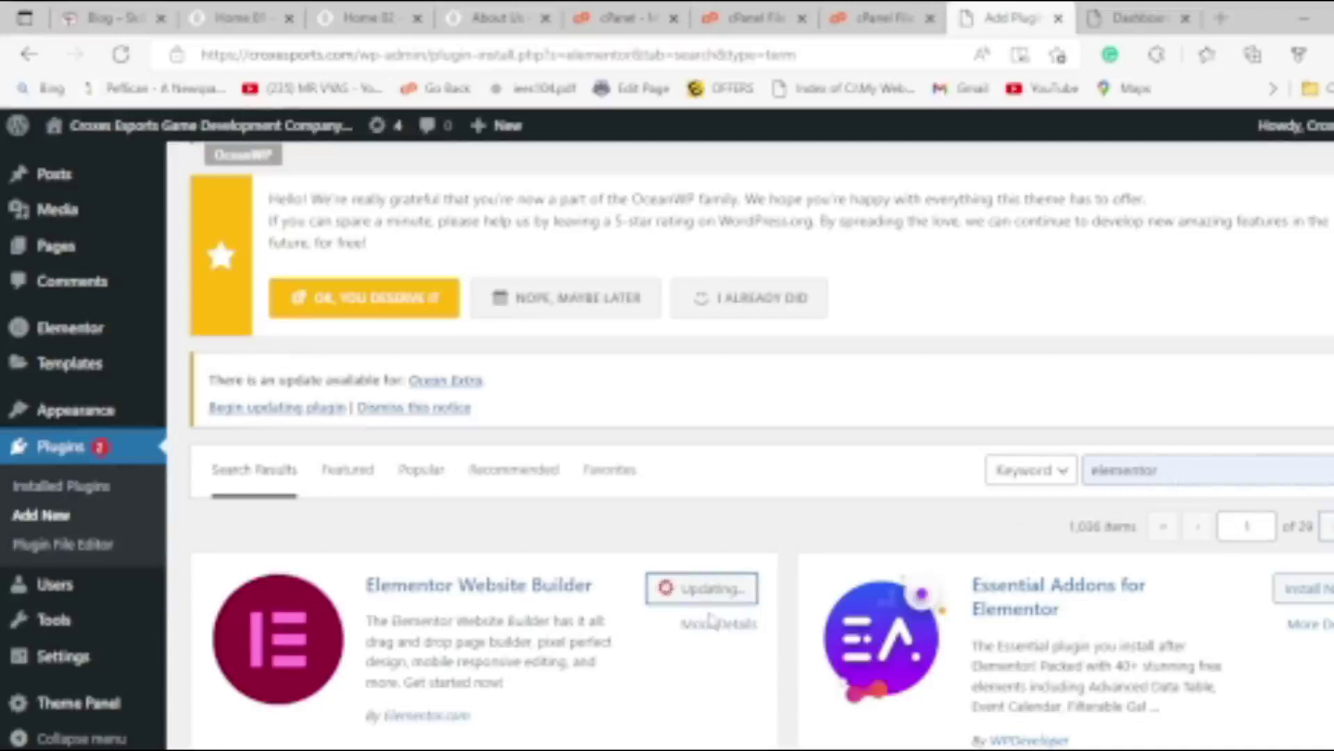
{"action": "left_click", "coordinate": [1206, 470]}
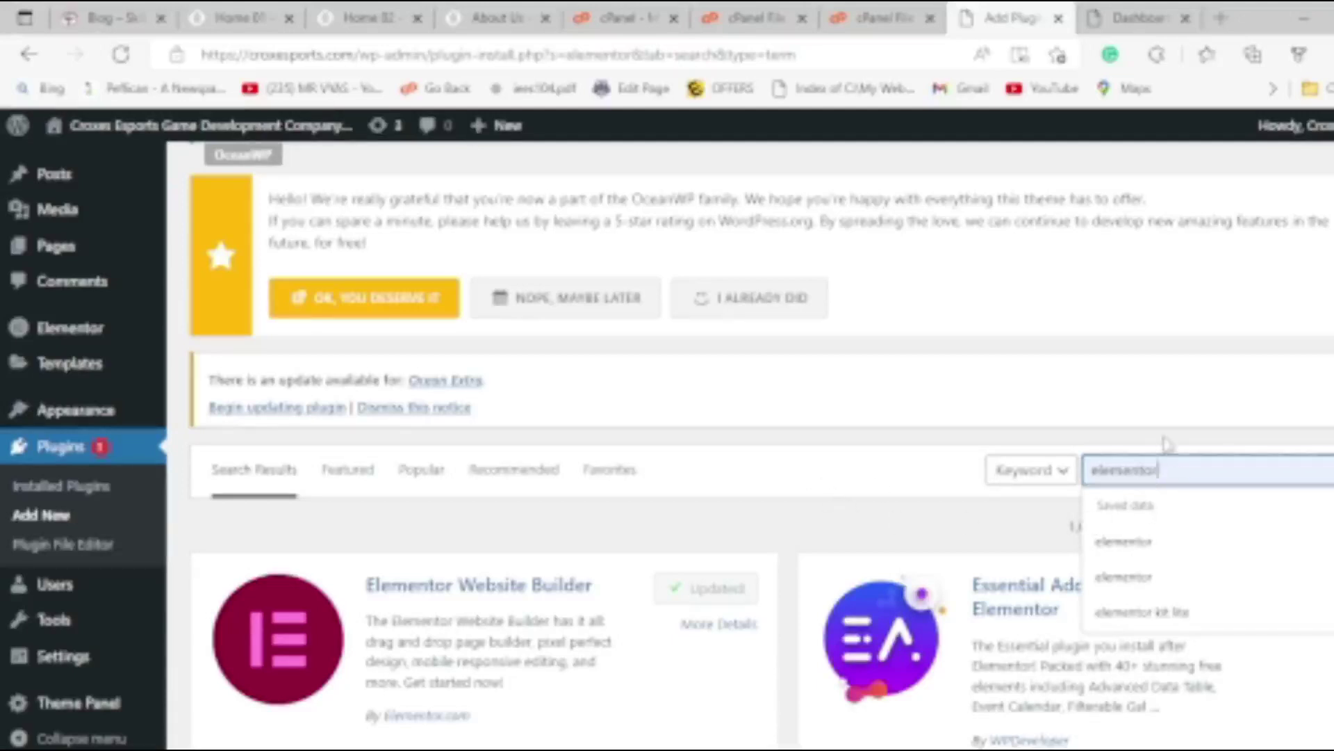
Replace the plugin search with 'Envato', dismissing an accidental save dialog along the way.
{"action": "type", "text": "ed"}
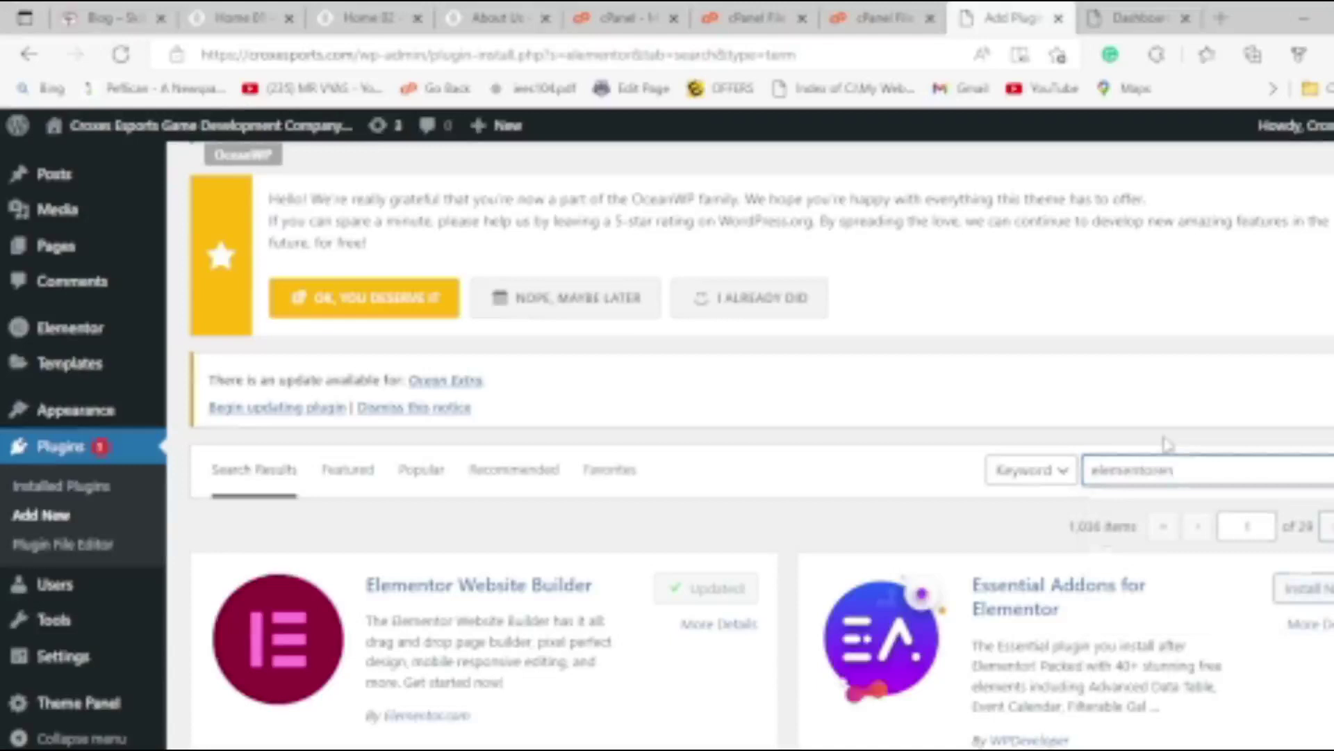
{"action": "key", "text": "ctrl+s"}
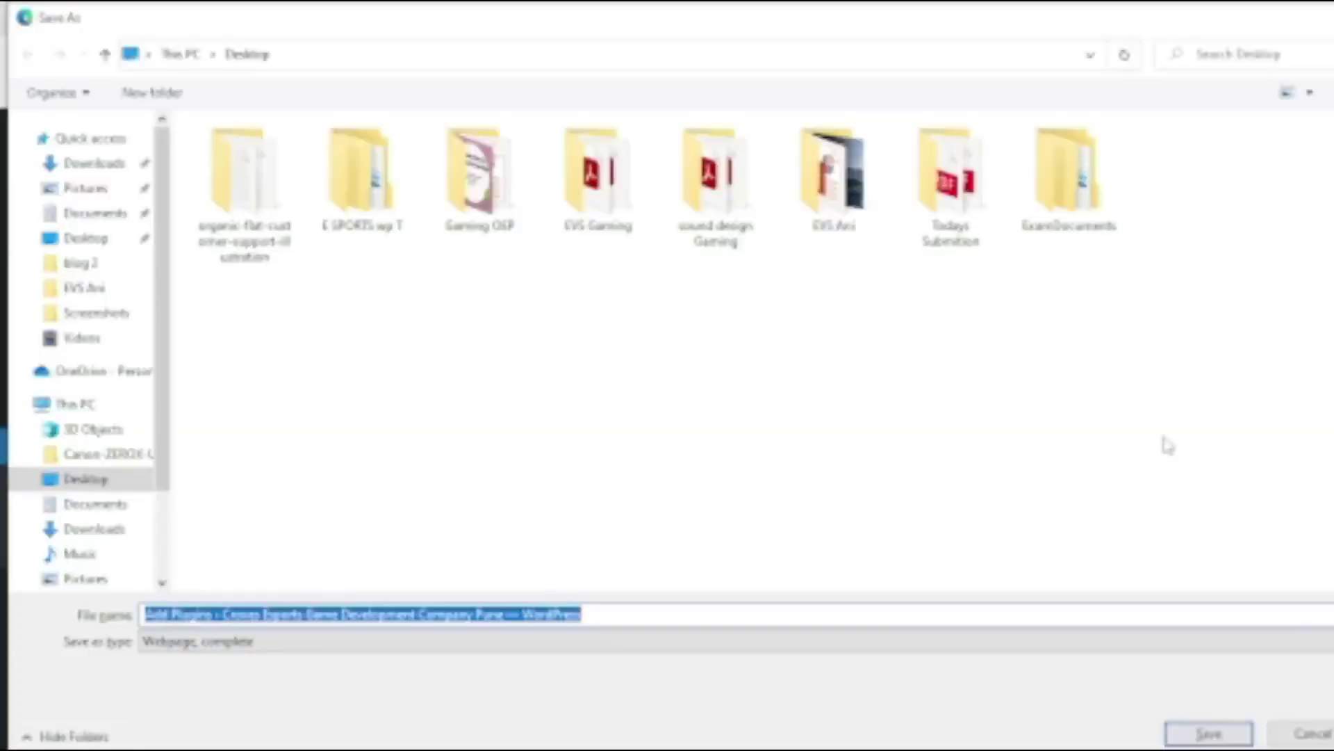
{"action": "key", "text": "Escape"}
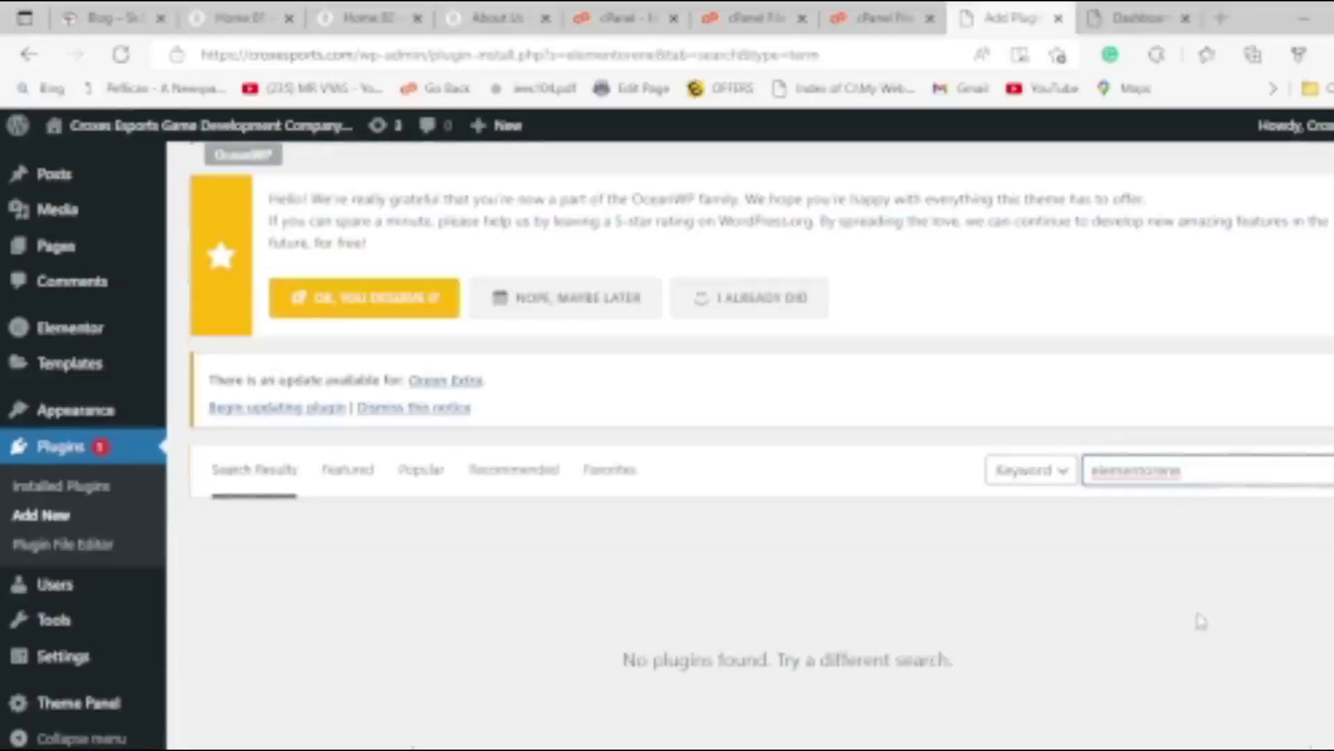
{"action": "left_click_drag", "start_coordinate": [1218, 477], "coordinate": [942, 453]}
{"action": "type", "text": "ed"}
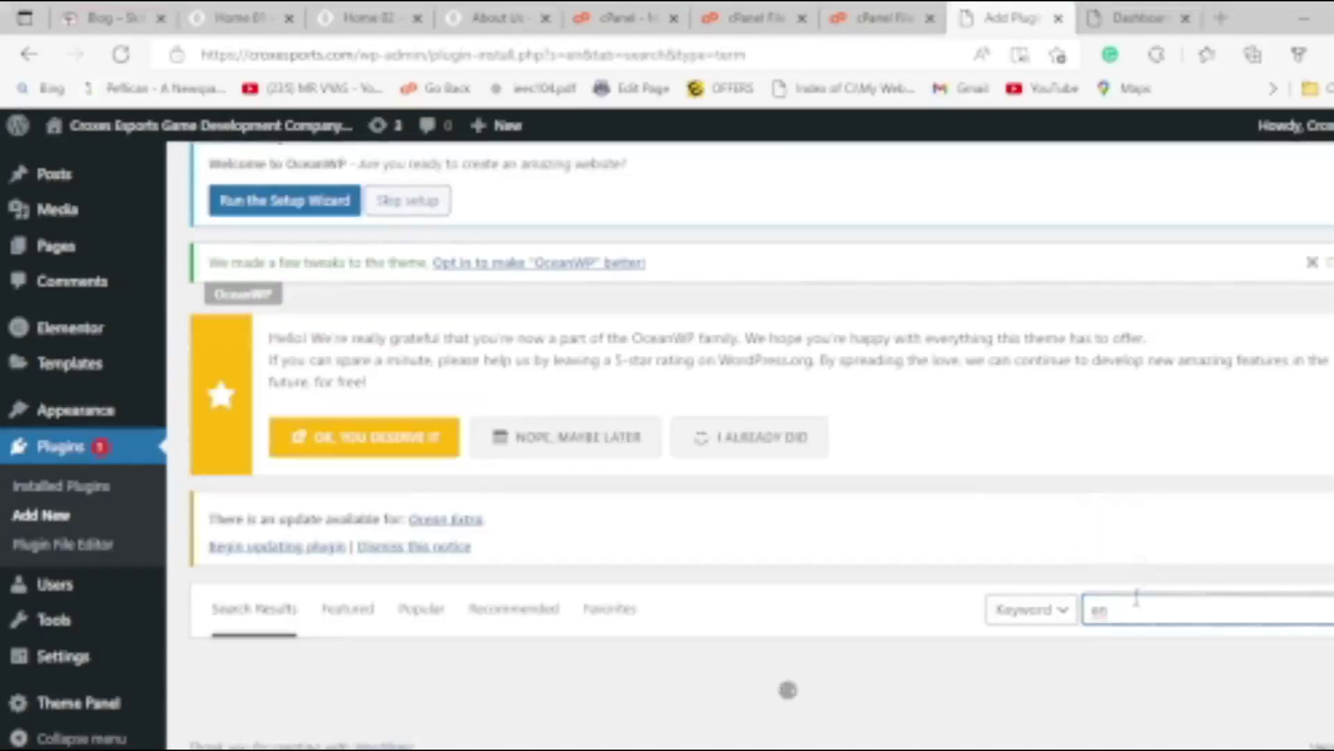
{"action": "left_click", "coordinate": [1133, 609]}
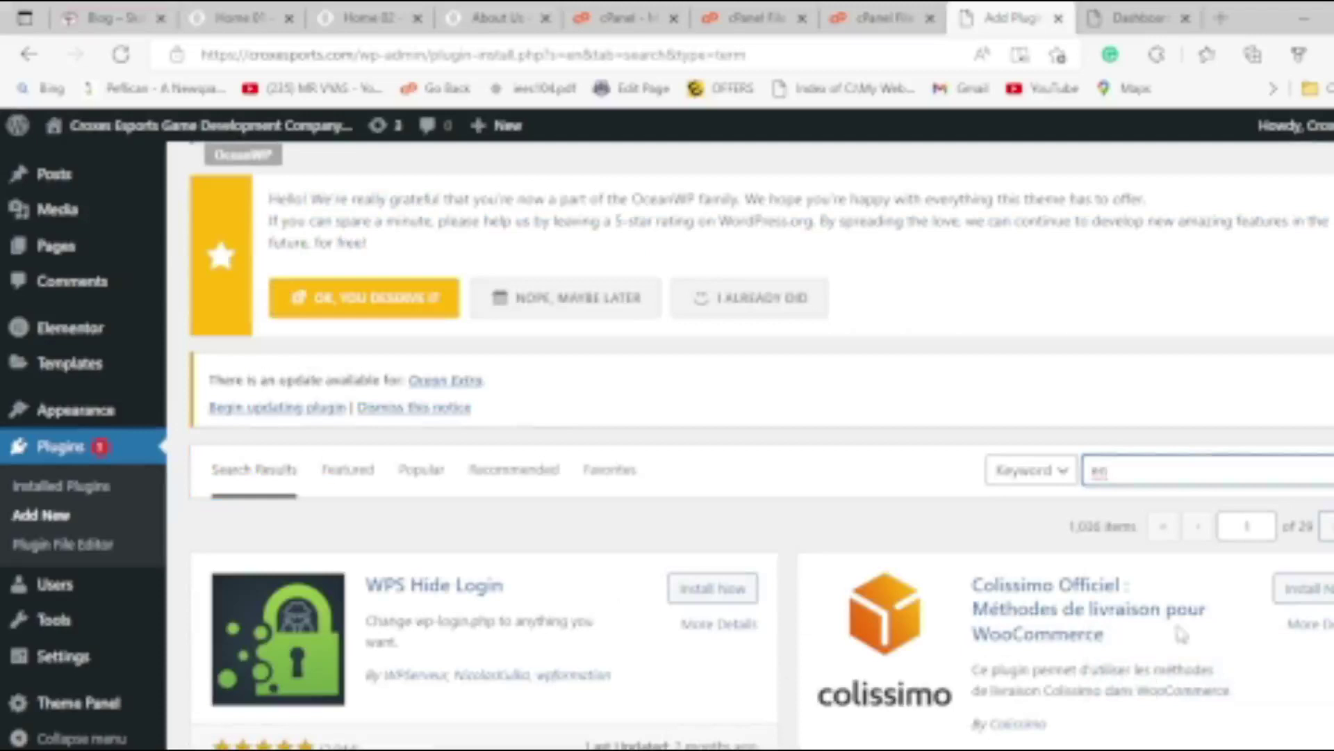
{"action": "left_click", "coordinate": [1140, 471]}
{"action": "left_click", "coordinate": [1131, 537]}
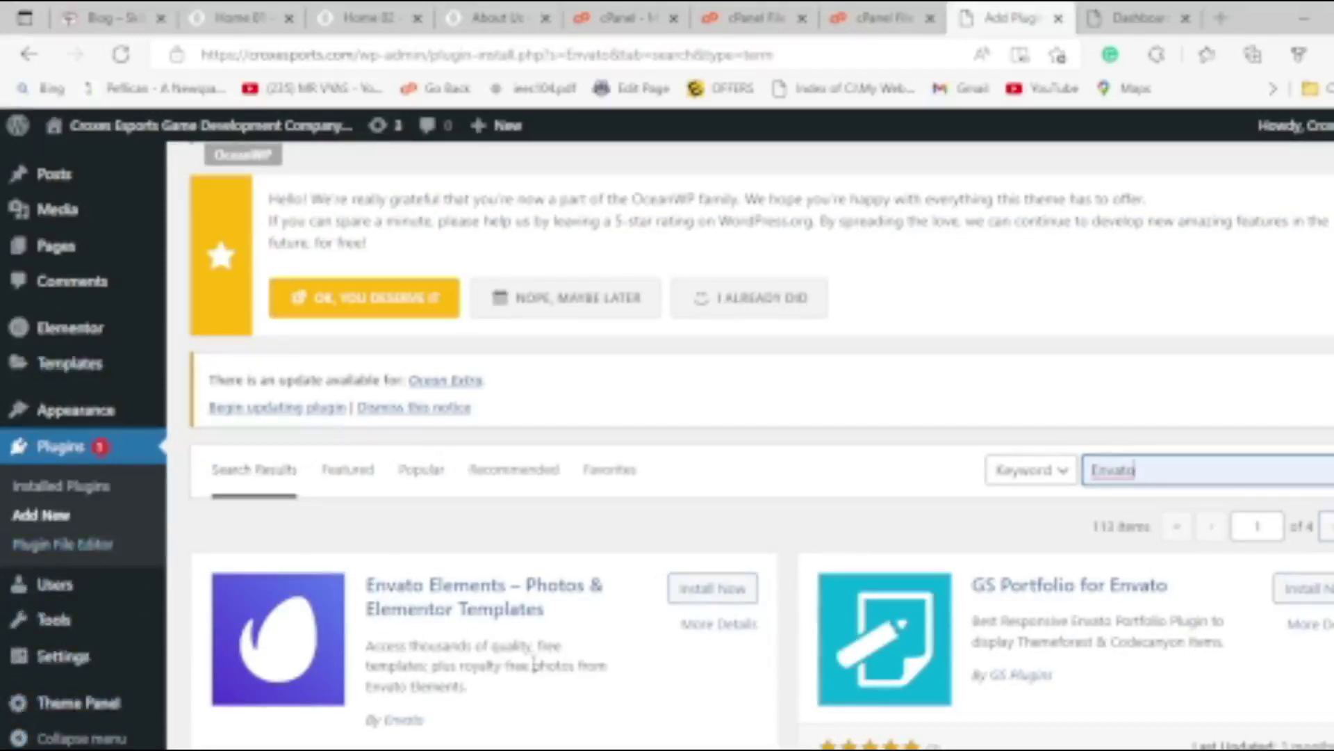
Install and activate the Envato Elements – Photos & Elementor Templates plugin.
{"action": "left_click", "coordinate": [691, 590]}
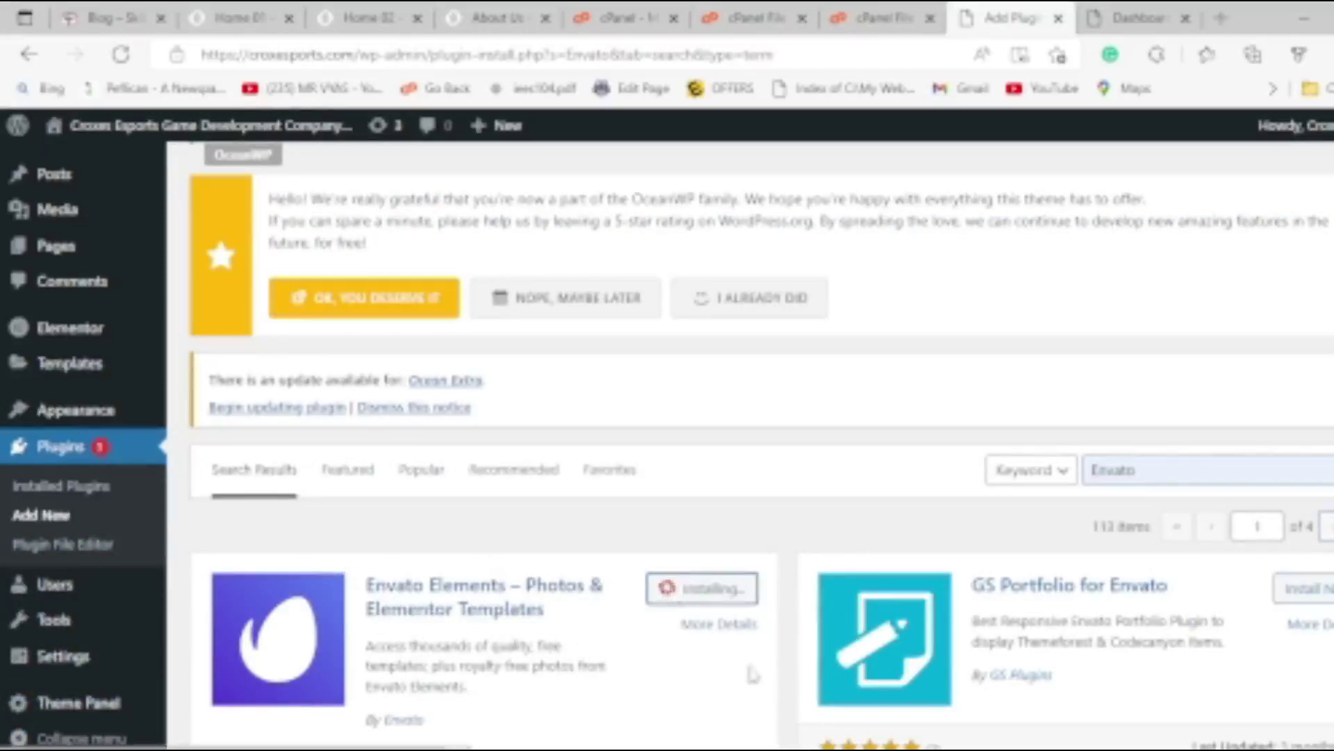
{"action": "scroll", "coordinate": [125, 528], "scroll_direction": "down", "scroll_amount": 4}
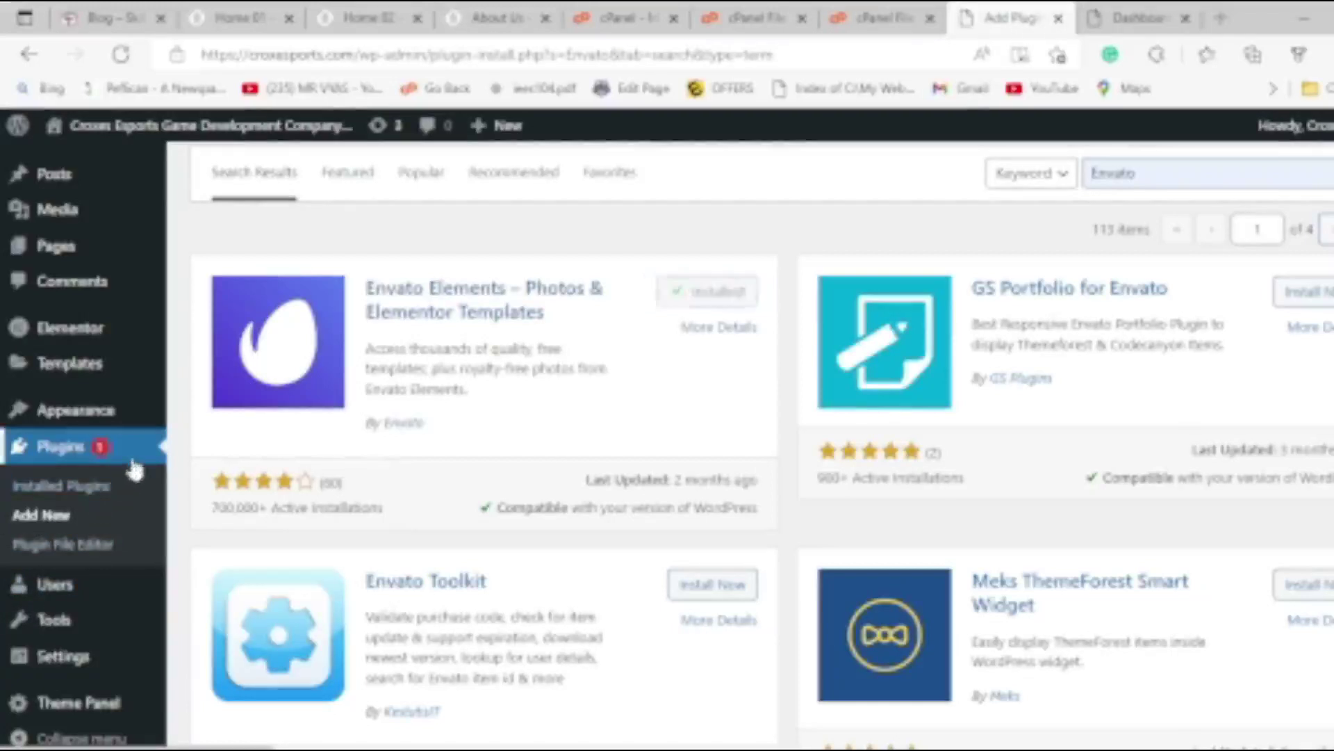
{"action": "left_click", "coordinate": [49, 492]}
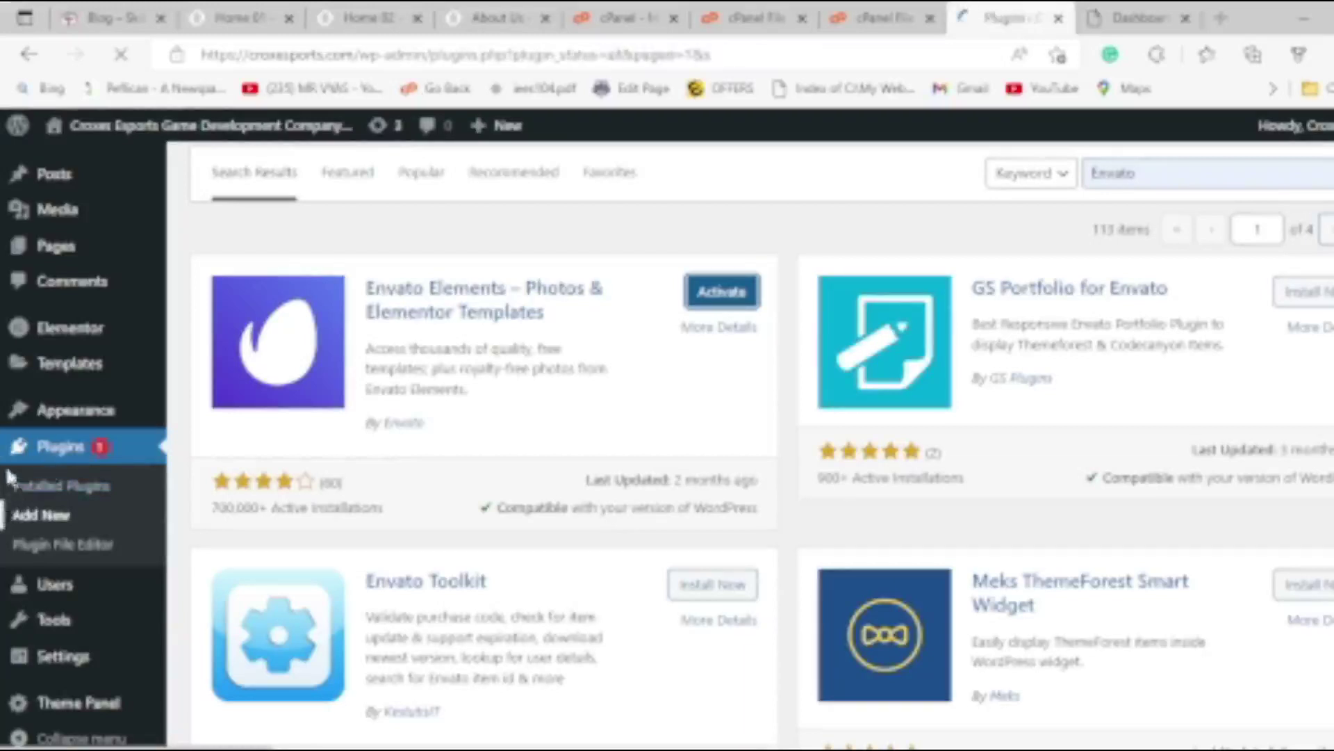
{"action": "scroll", "coordinate": [114, 456], "scroll_direction": "down", "scroll_amount": 4}
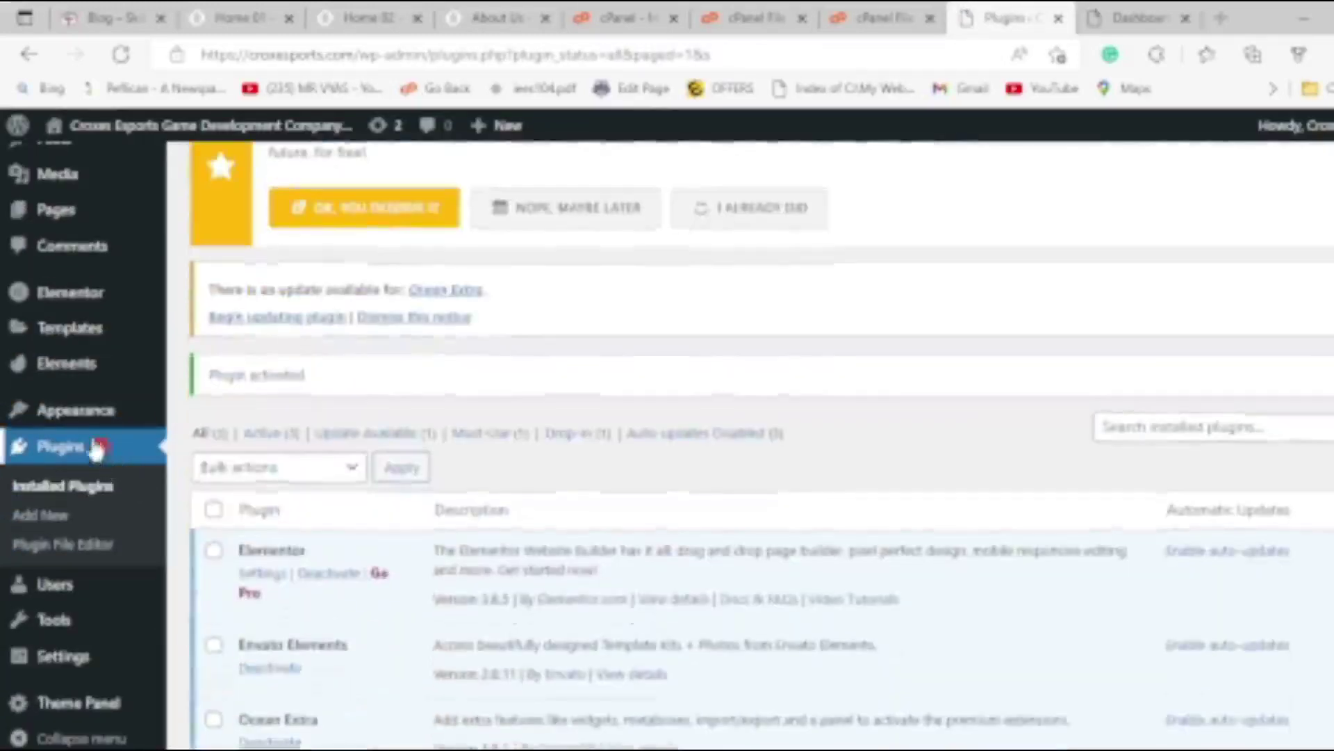
Delete the existing E-sports kit from Envato Elements' Installed Template Kits page.
{"action": "mouse_move", "coordinate": [83, 380]}
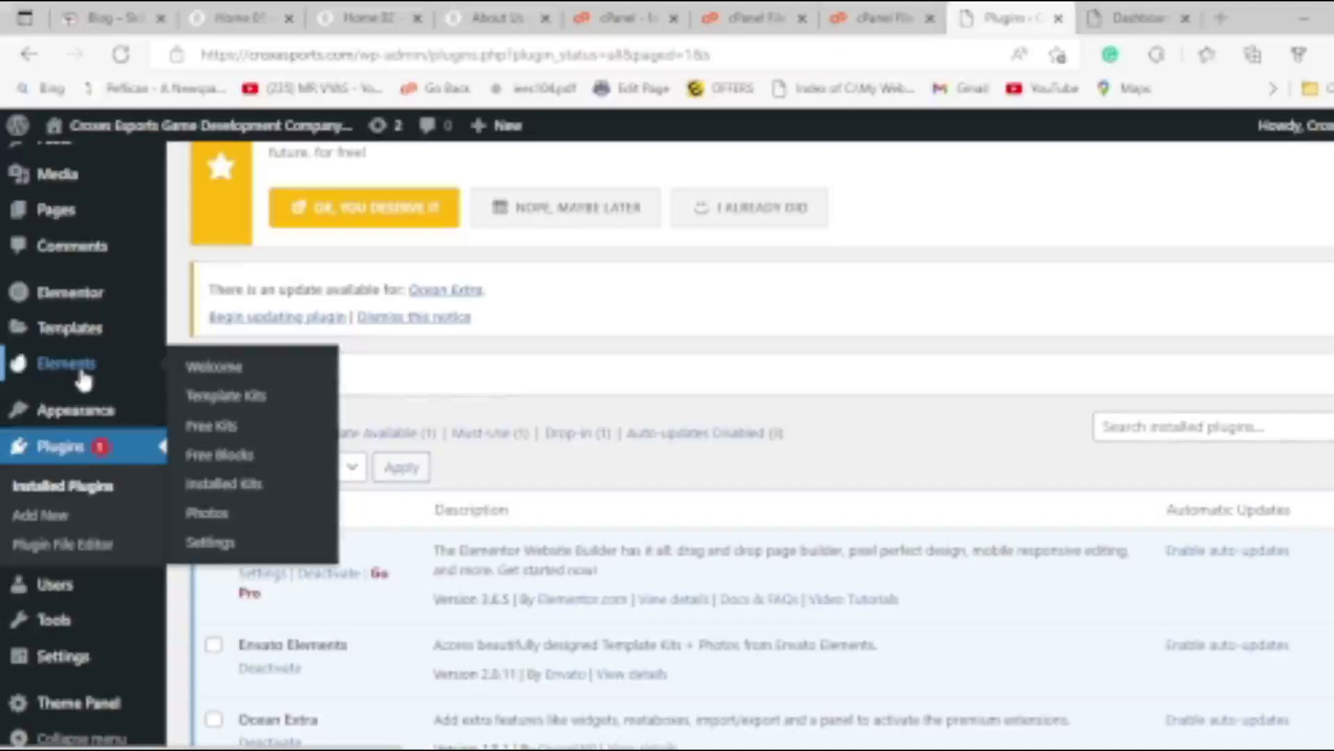
{"action": "mouse_move", "coordinate": [70, 346]}
{"action": "left_click", "coordinate": [243, 487]}
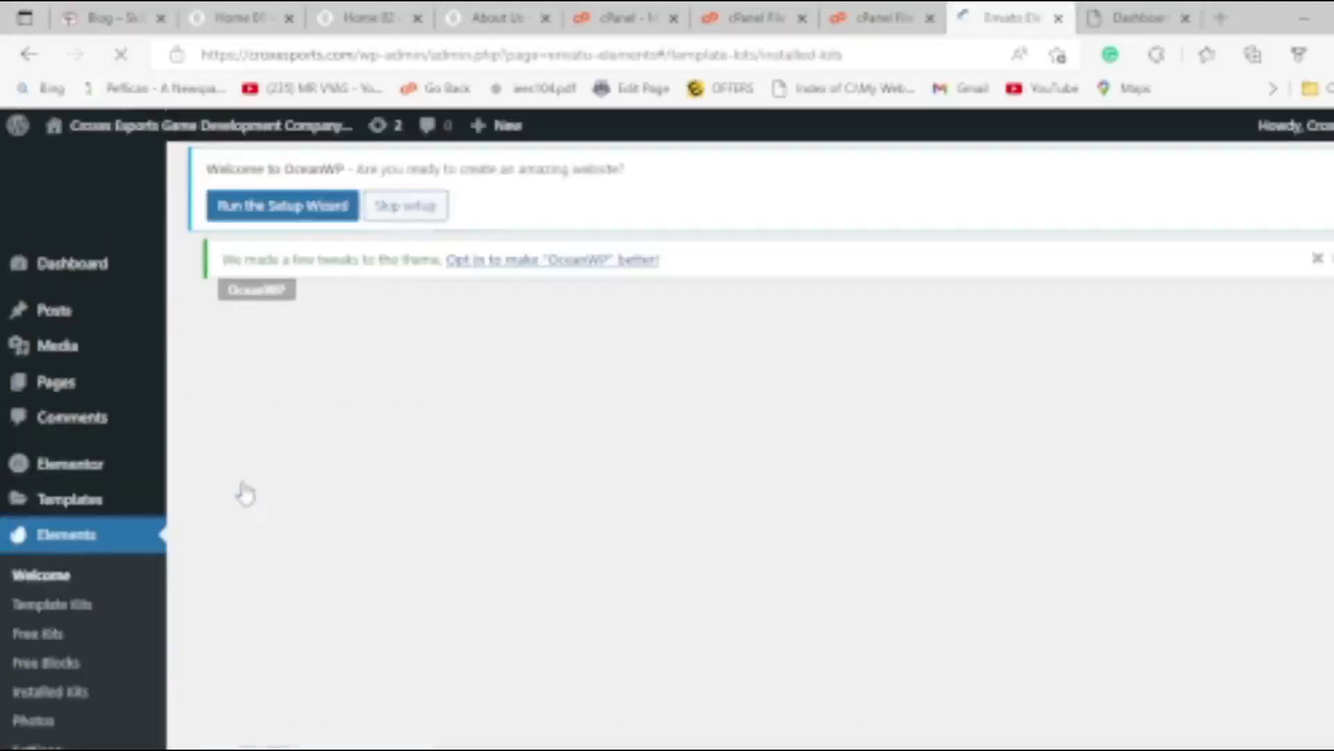
{"action": "scroll", "coordinate": [244, 452], "scroll_direction": "down", "scroll_amount": 4}
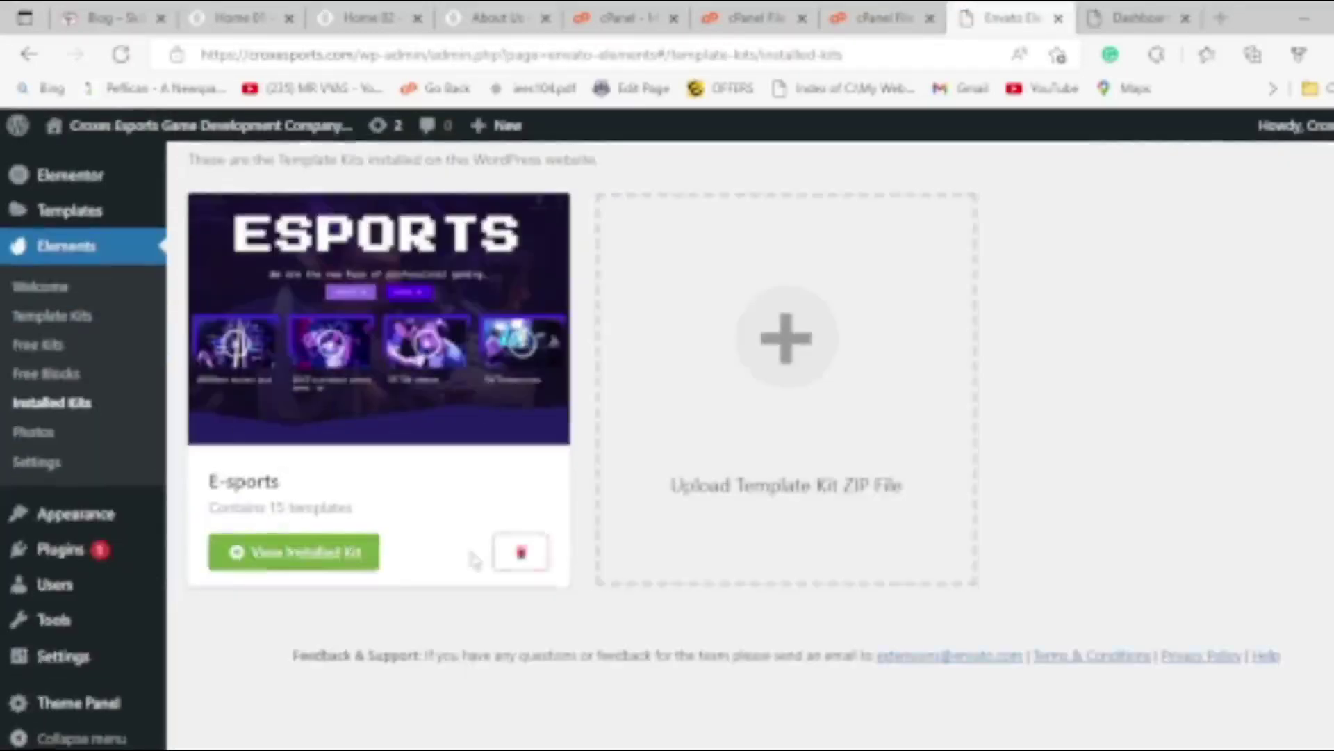
{"action": "left_click", "coordinate": [521, 551]}
{"action": "left_click", "coordinate": [813, 169]}
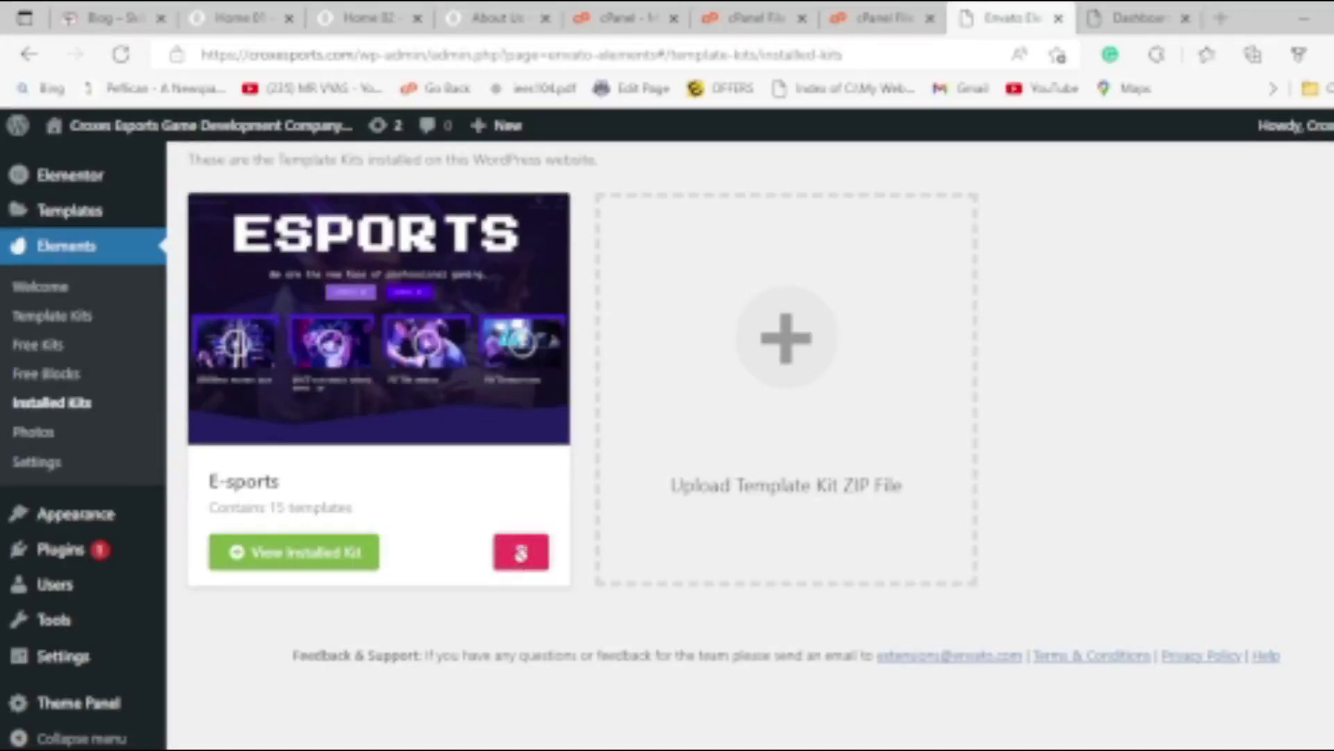
{"action": "scroll", "coordinate": [445, 392], "scroll_direction": "up", "scroll_amount": 3}
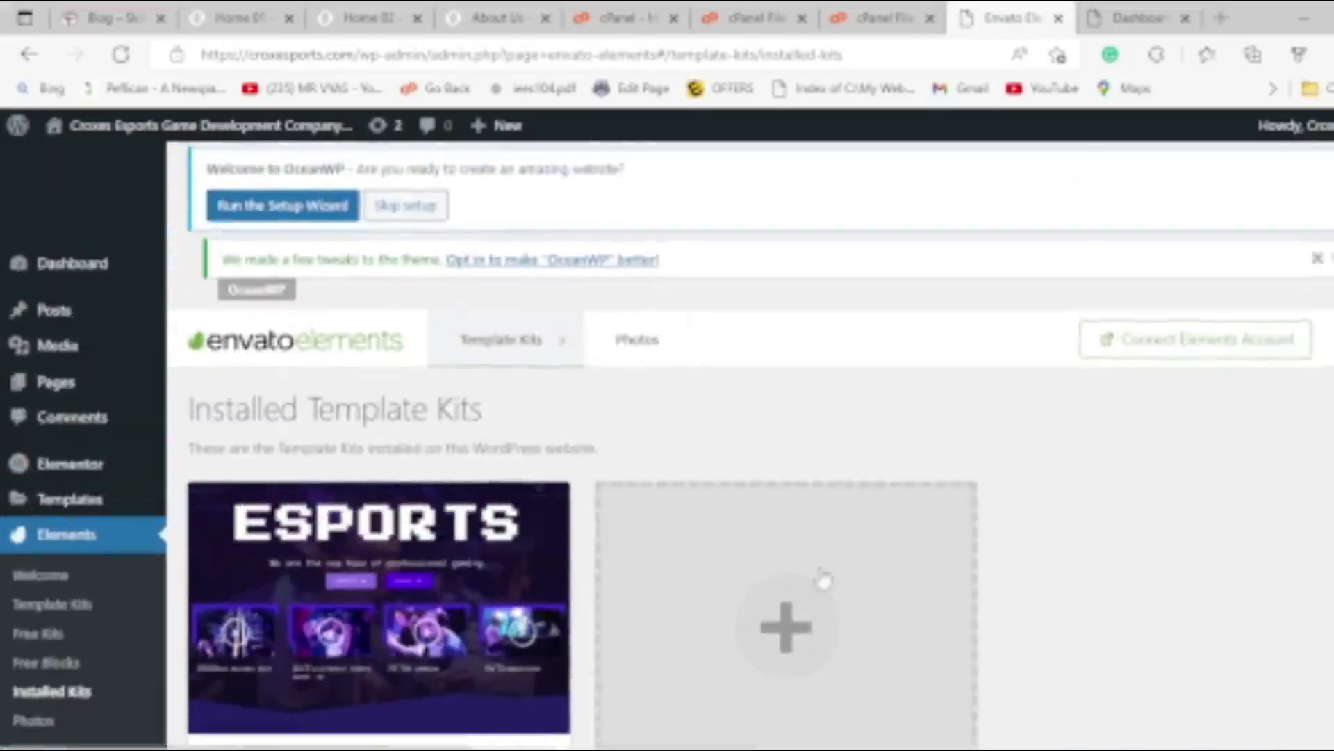
{"action": "scroll", "coordinate": [825, 581], "scroll_direction": "down", "scroll_amount": 1}
Upload the Sintix template kit ZIP from the E SPORTS folder and browse its templates.
{"action": "left_click", "coordinate": [813, 577]}
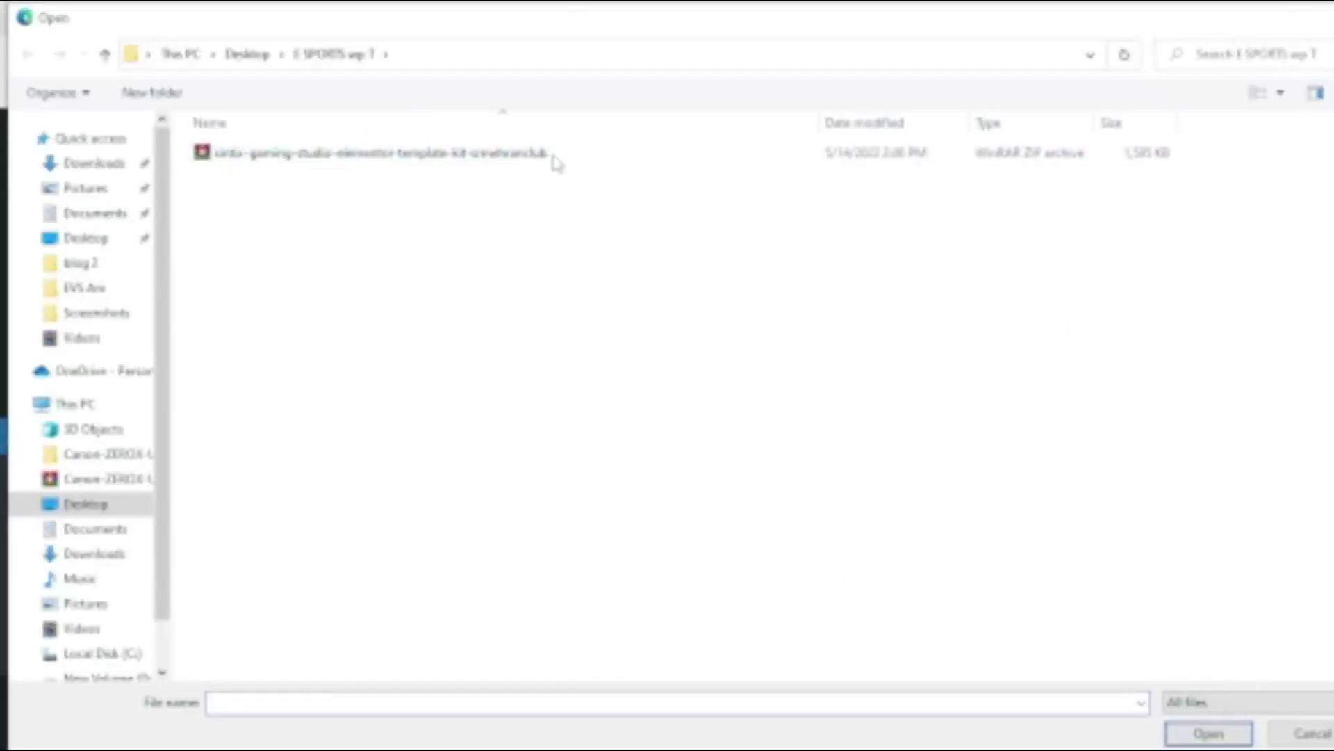
{"action": "double_click", "coordinate": [296, 164]}
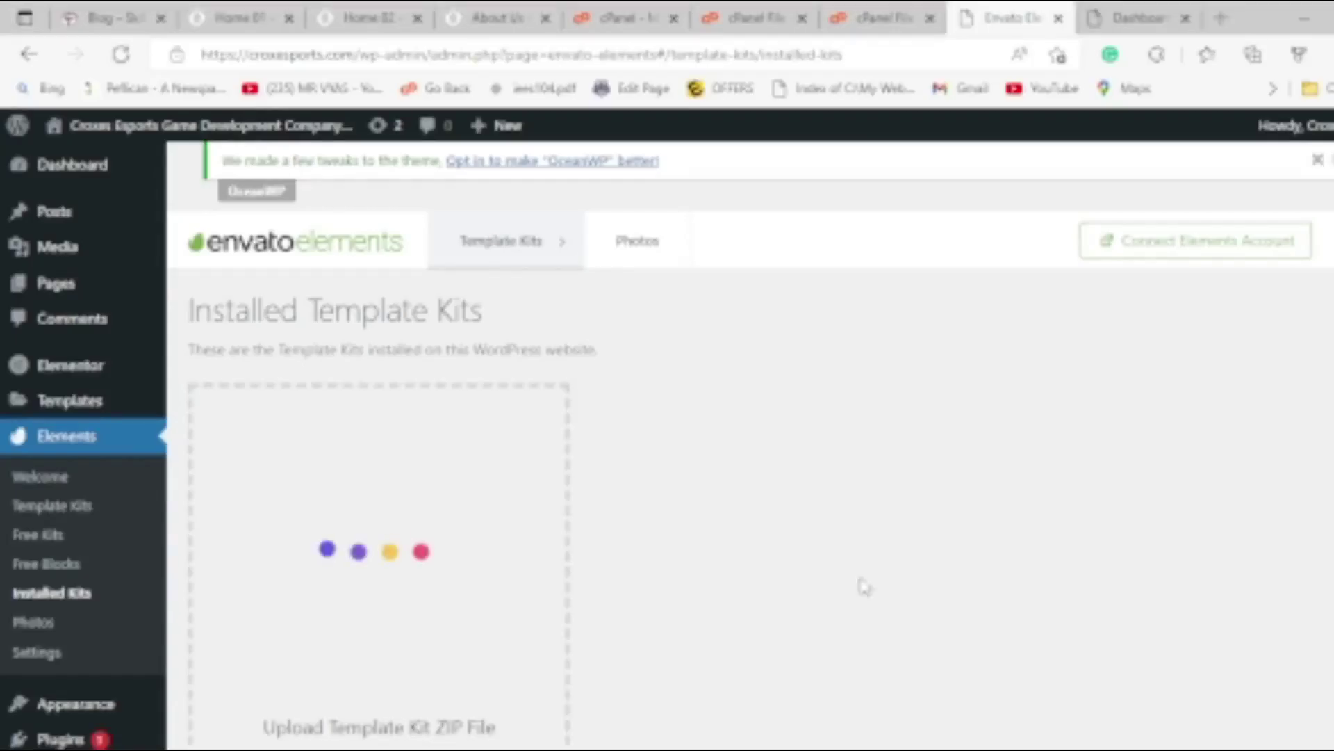
{"action": "scroll", "coordinate": [855, 590], "scroll_direction": "down", "scroll_amount": 3}
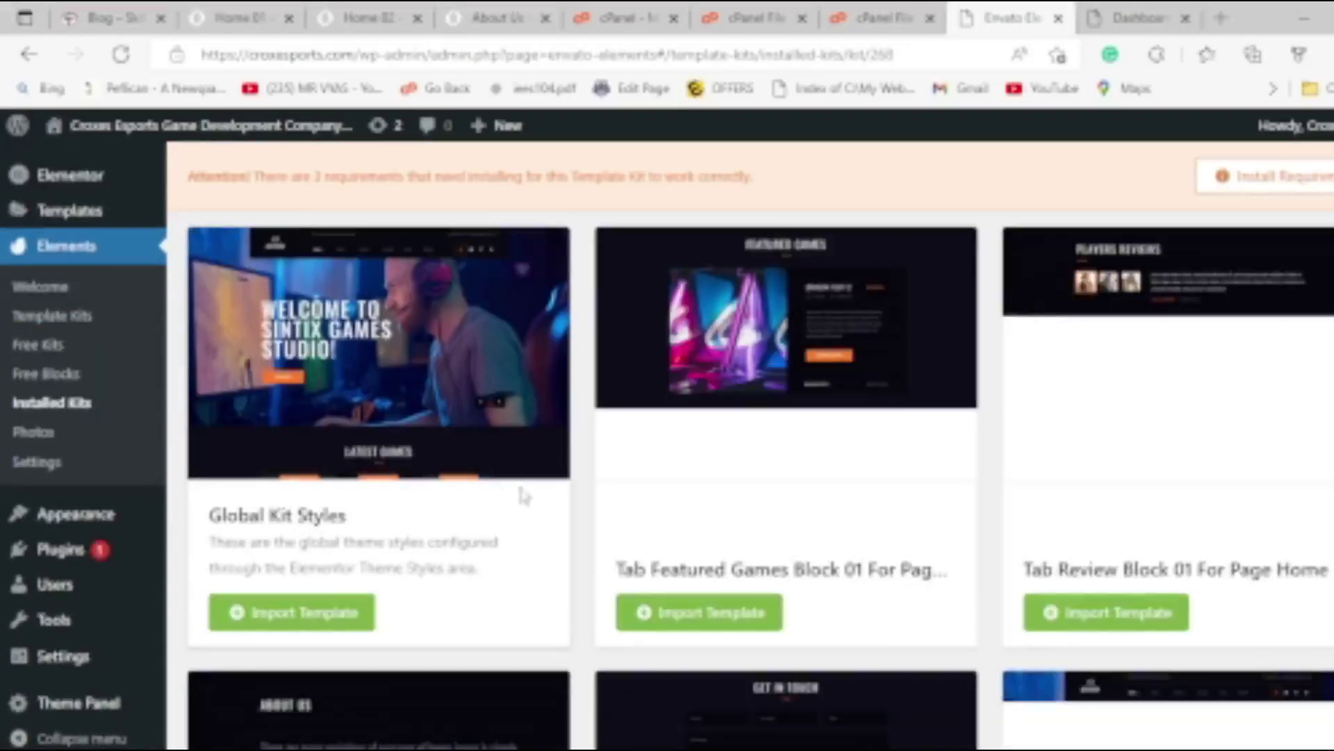
{"action": "scroll", "coordinate": [521, 492], "scroll_direction": "down", "scroll_amount": 20}
{"action": "scroll", "coordinate": [511, 499], "scroll_direction": "down", "scroll_amount": 8}
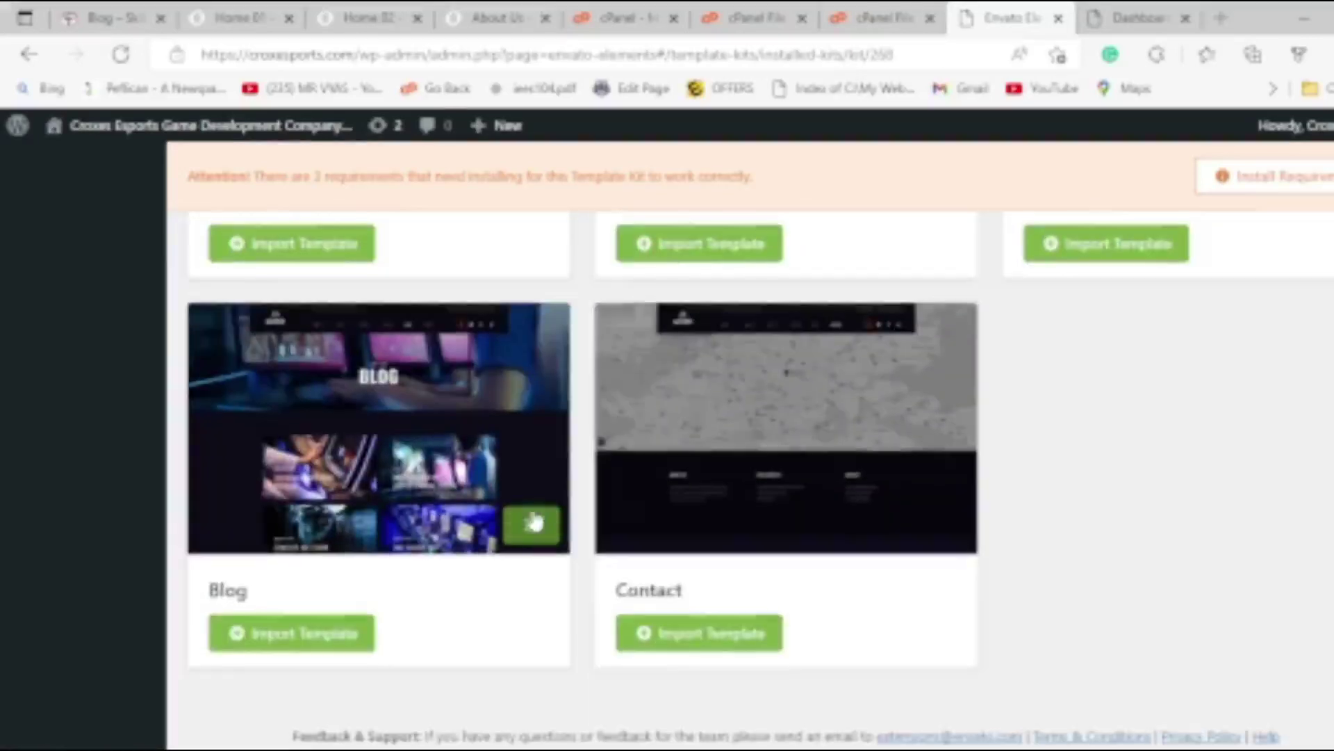
{"action": "scroll", "coordinate": [540, 471], "scroll_direction": "up", "scroll_amount": 10}
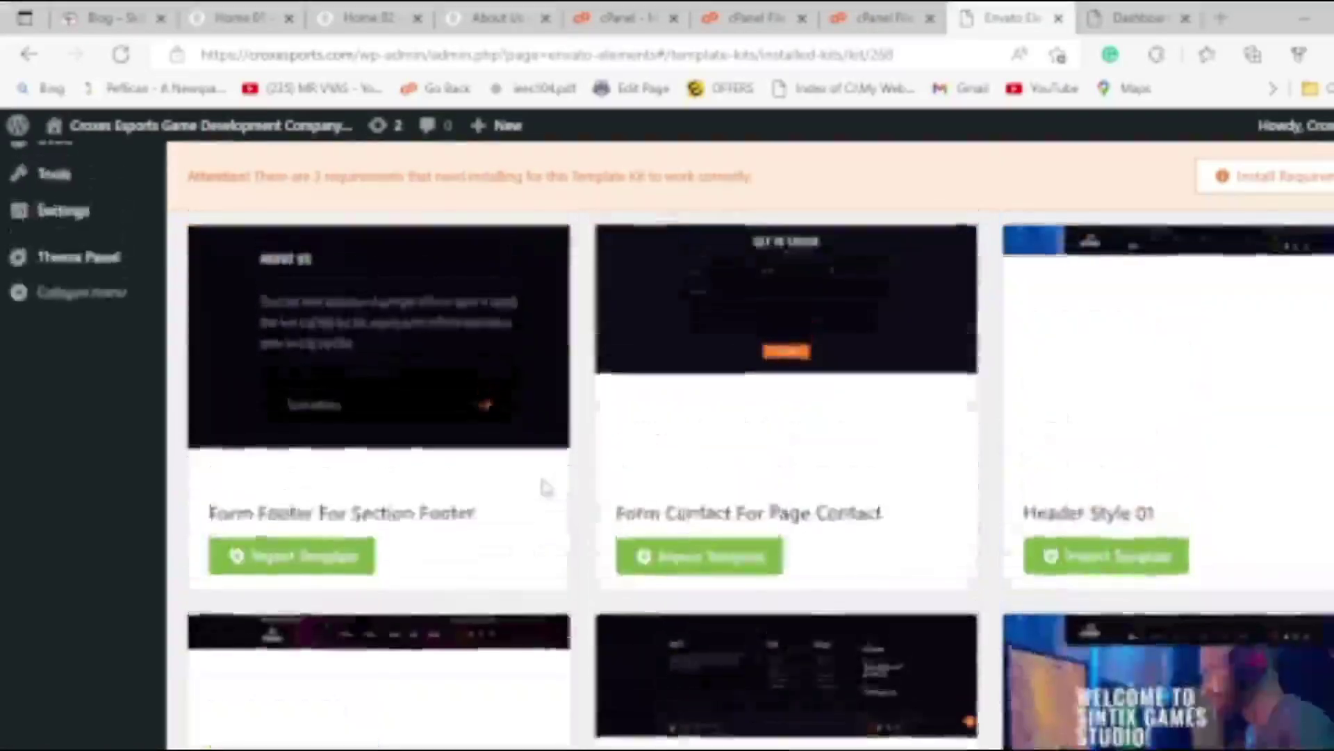
{"action": "scroll", "coordinate": [545, 486], "scroll_direction": "up", "scroll_amount": 15}
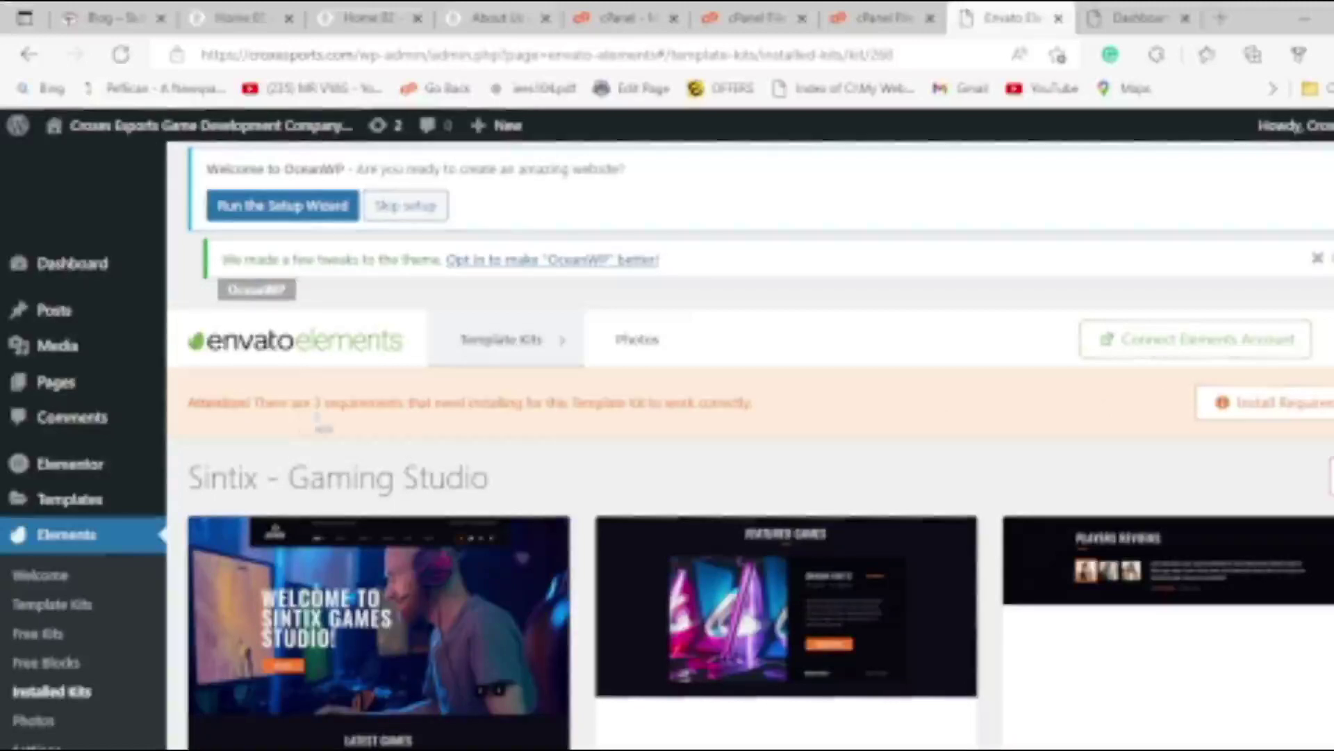
Install the Sintix kit's missing required plugins, ElementsKit Lite and MetForm.
{"action": "left_click", "coordinate": [1286, 415]}
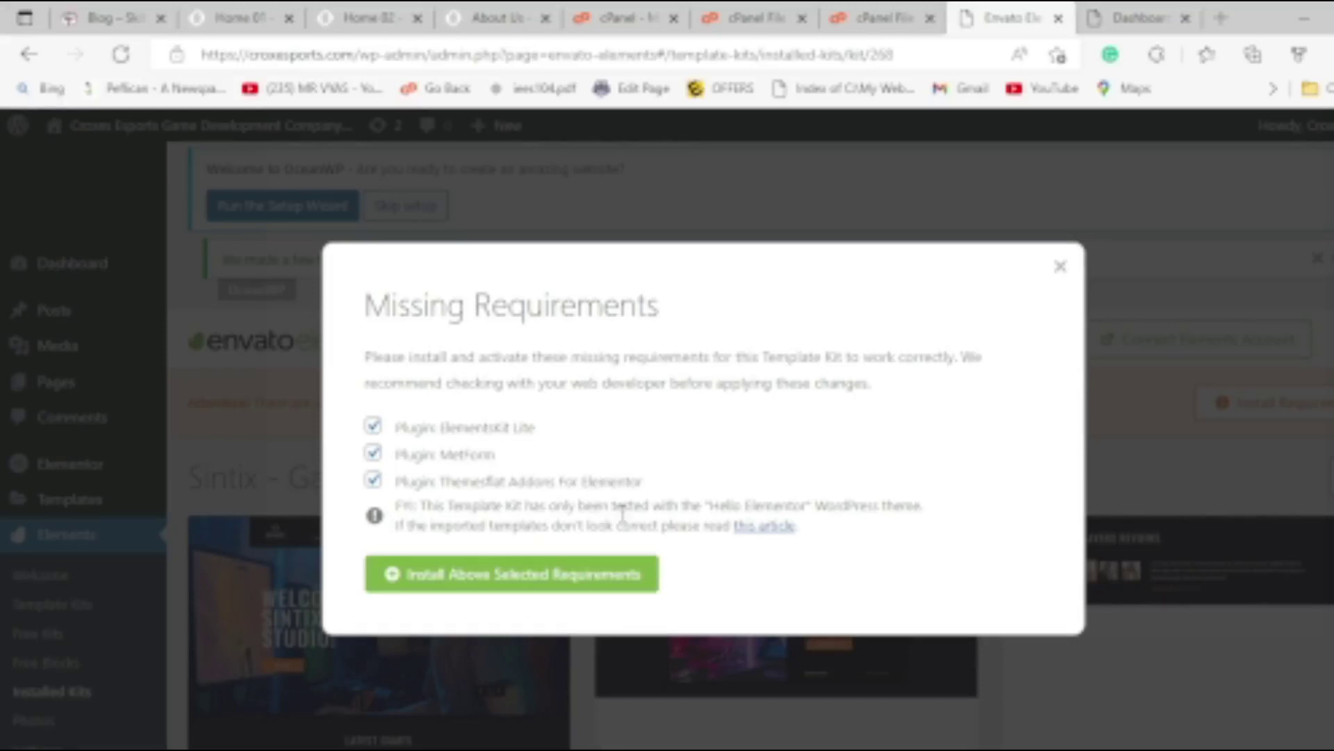
{"action": "left_click_drag", "start_coordinate": [447, 481], "coordinate": [534, 489]}
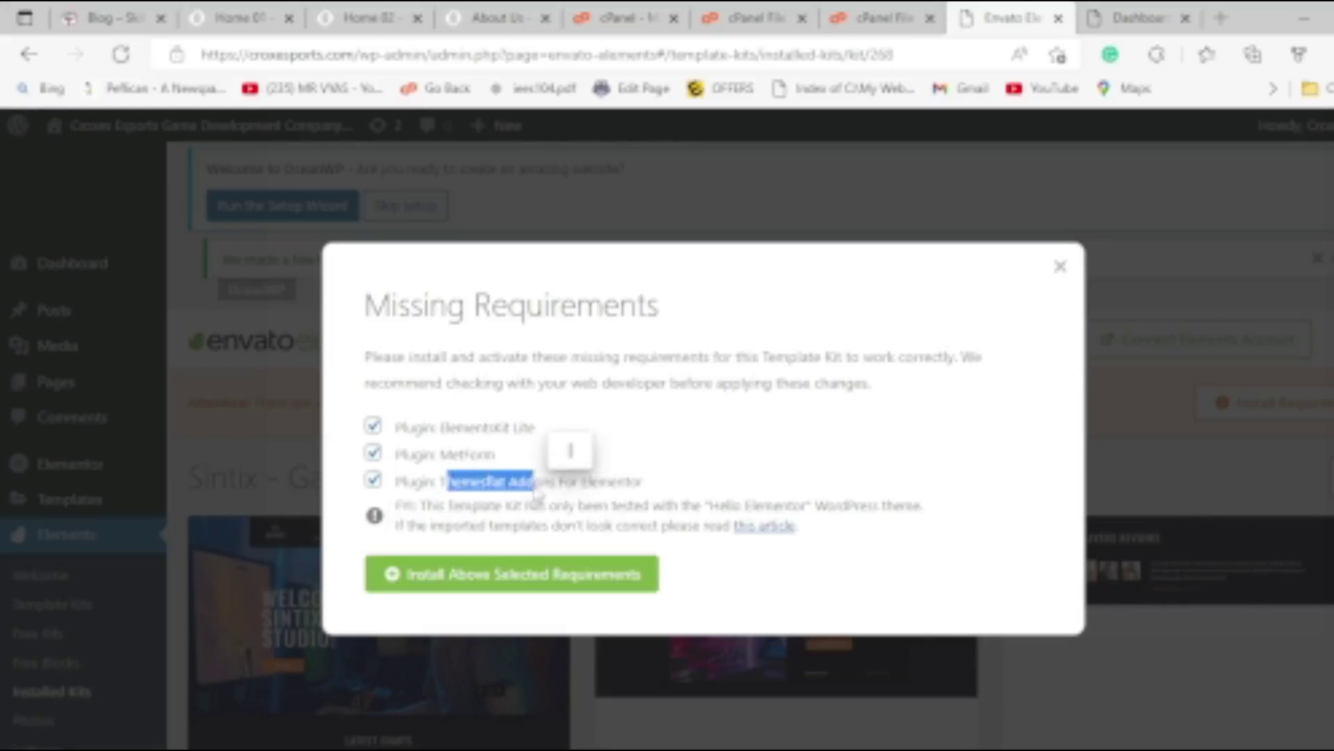
{"action": "left_click", "coordinate": [509, 586]}
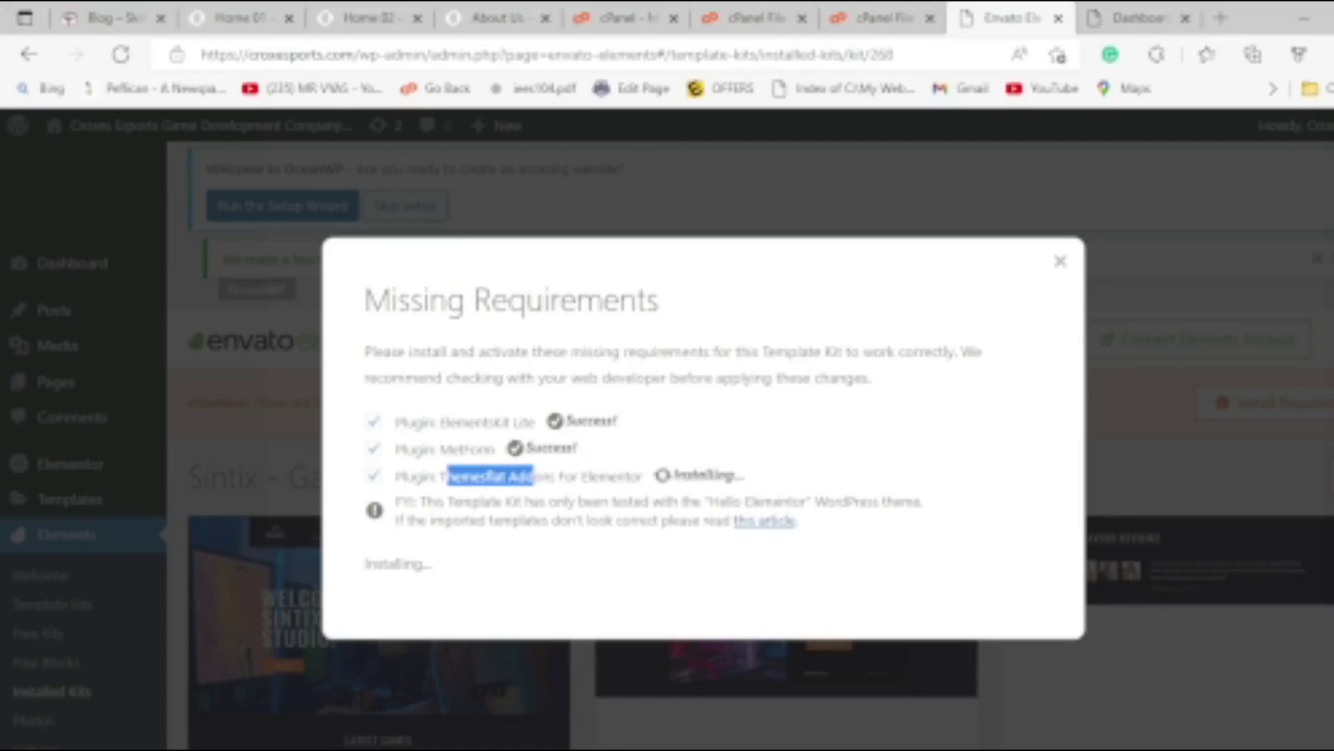
Launch Microsoft Paint from Windows search to get a blank canvas.
{"action": "key", "text": "super"}
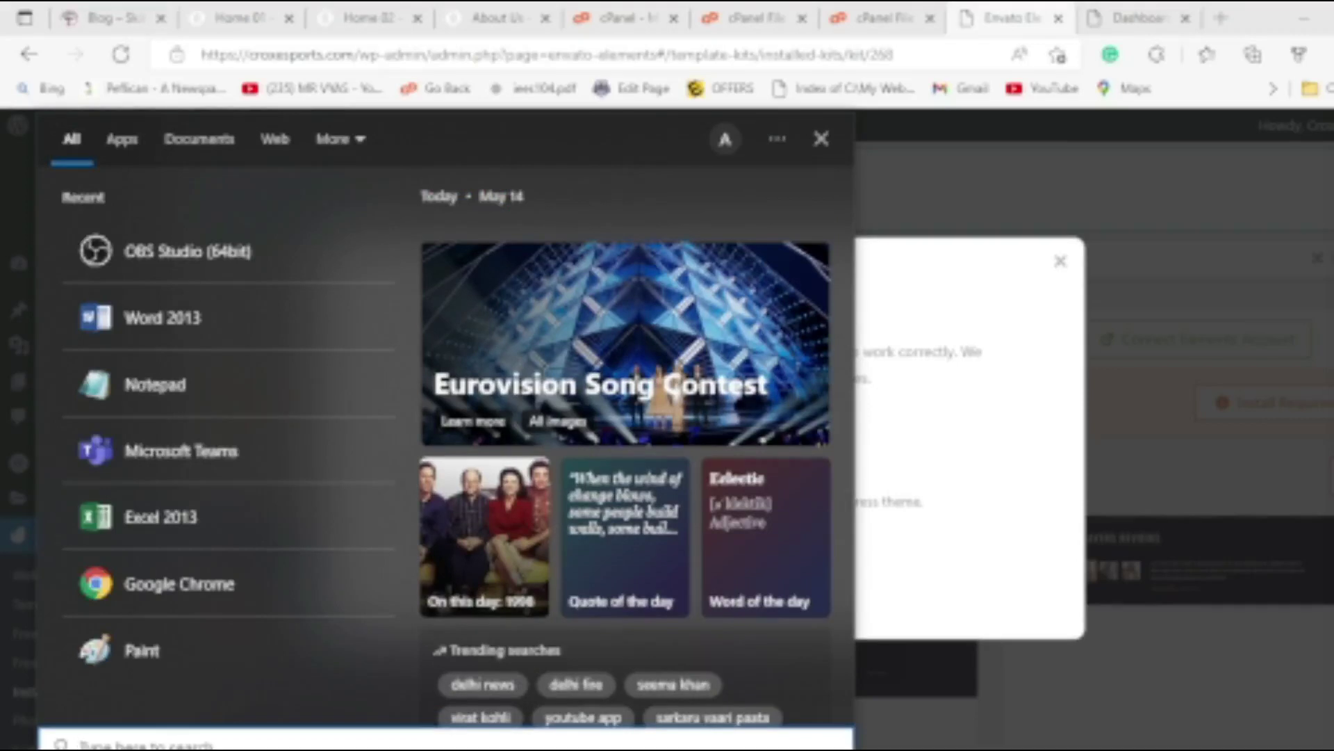
{"action": "type", "text": "paint"}
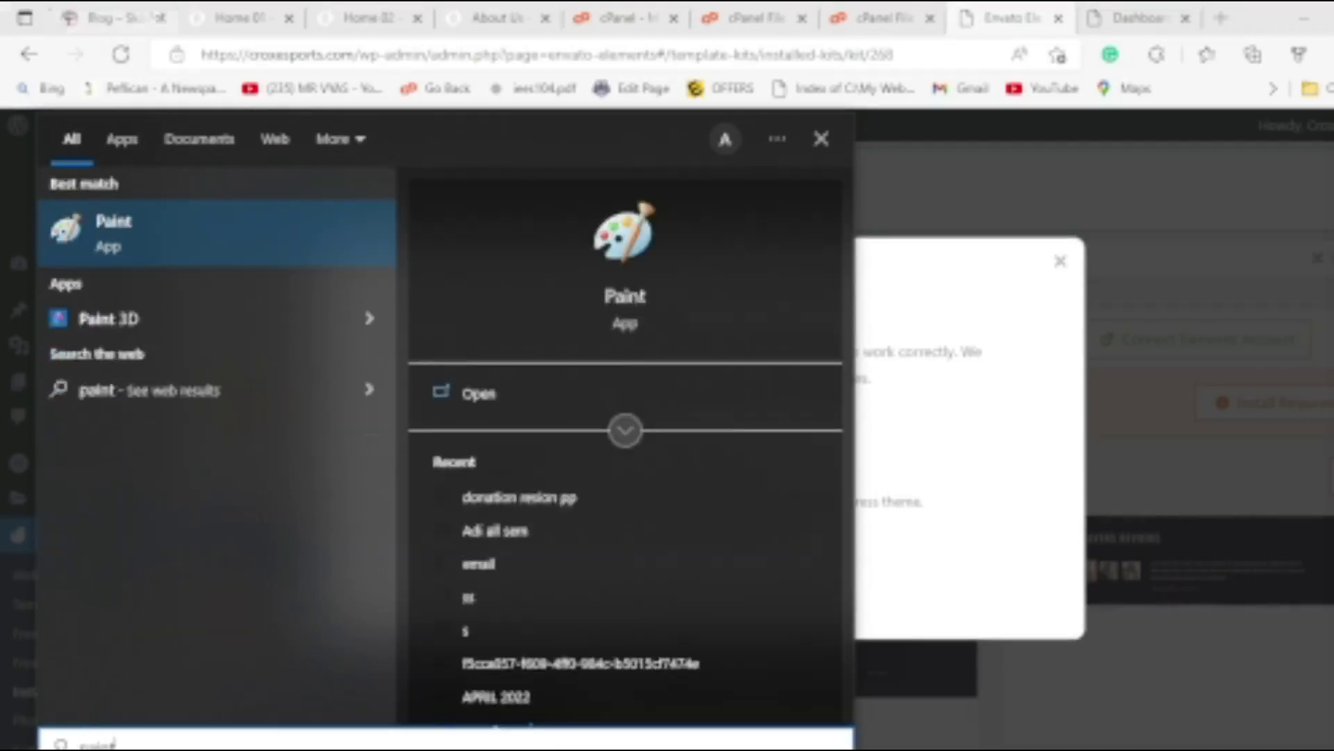
{"action": "left_click", "coordinate": [168, 223]}
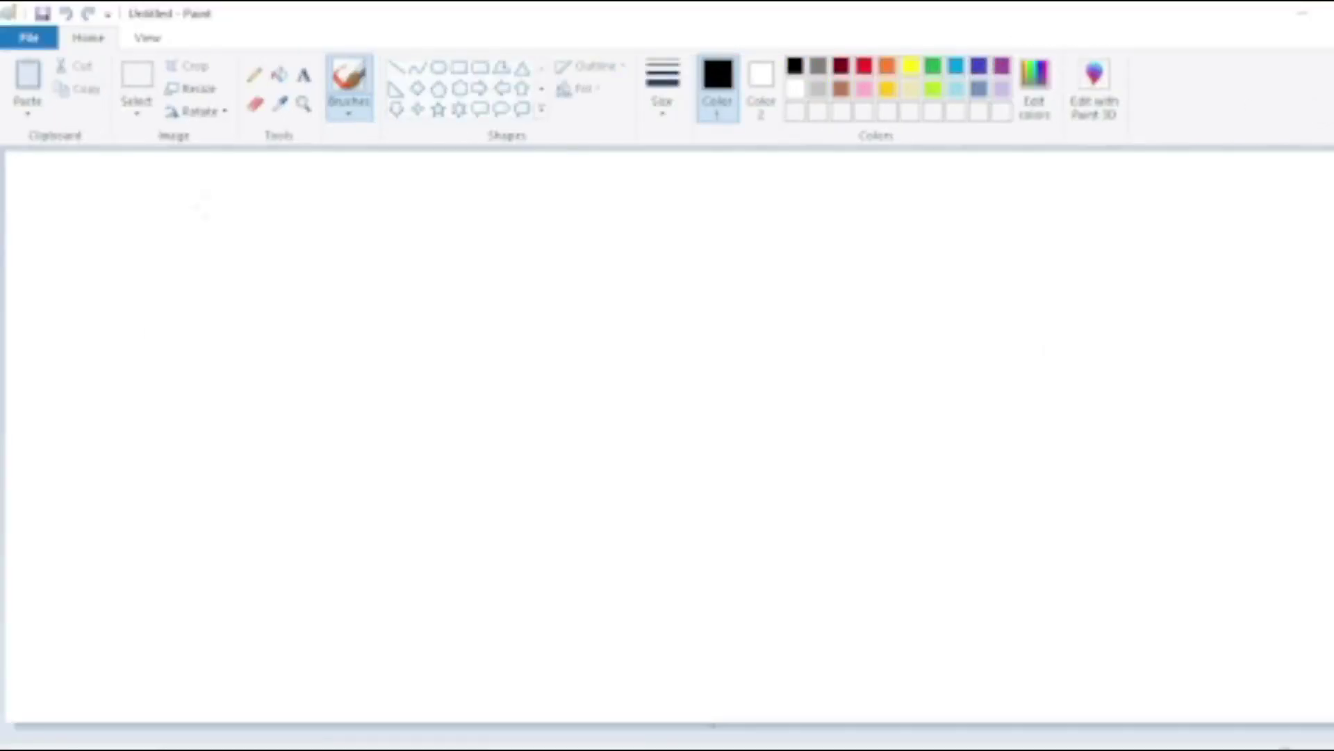
Sketch the circled letters Ow with a 1 below, plus a column of E's and a 0.
{"action": "mouse_move", "coordinate": [97, 271]}
{"action": "left_mouse_down"}
{"action": "mouse_move", "coordinate": [111, 328]}
{"action": "mouse_move", "coordinate": [106, 270]}
{"action": "mouse_move", "coordinate": [200, 240]}
{"action": "left_mouse_up"}
{"action": "mouse_move", "coordinate": [108, 202]}
{"action": "left_mouse_down"}
{"action": "mouse_move", "coordinate": [299, 221]}
{"action": "mouse_move", "coordinate": [97, 230]}
{"action": "left_mouse_up"}
{"action": "mouse_move", "coordinate": [112, 467]}
{"action": "left_mouse_down"}
{"action": "mouse_move", "coordinate": [117, 436]}
{"action": "mouse_move", "coordinate": [126, 496]}
{"action": "mouse_move", "coordinate": [147, 511]}
{"action": "left_mouse_up"}
{"action": "mouse_move", "coordinate": [436, 226]}
{"action": "left_mouse_down"}
{"action": "mouse_move", "coordinate": [437, 274]}
{"action": "mouse_move", "coordinate": [482, 270]}
{"action": "left_mouse_up"}
{"action": "left_click_drag", "start_coordinate": [440, 258], "coordinate": [471, 247]}
{"action": "left_click_drag", "start_coordinate": [429, 228], "coordinate": [479, 208]}
{"action": "mouse_move", "coordinate": [444, 312]}
{"action": "left_mouse_down"}
{"action": "mouse_move", "coordinate": [518, 375]}
{"action": "mouse_move", "coordinate": [508, 301]}
{"action": "left_mouse_up"}
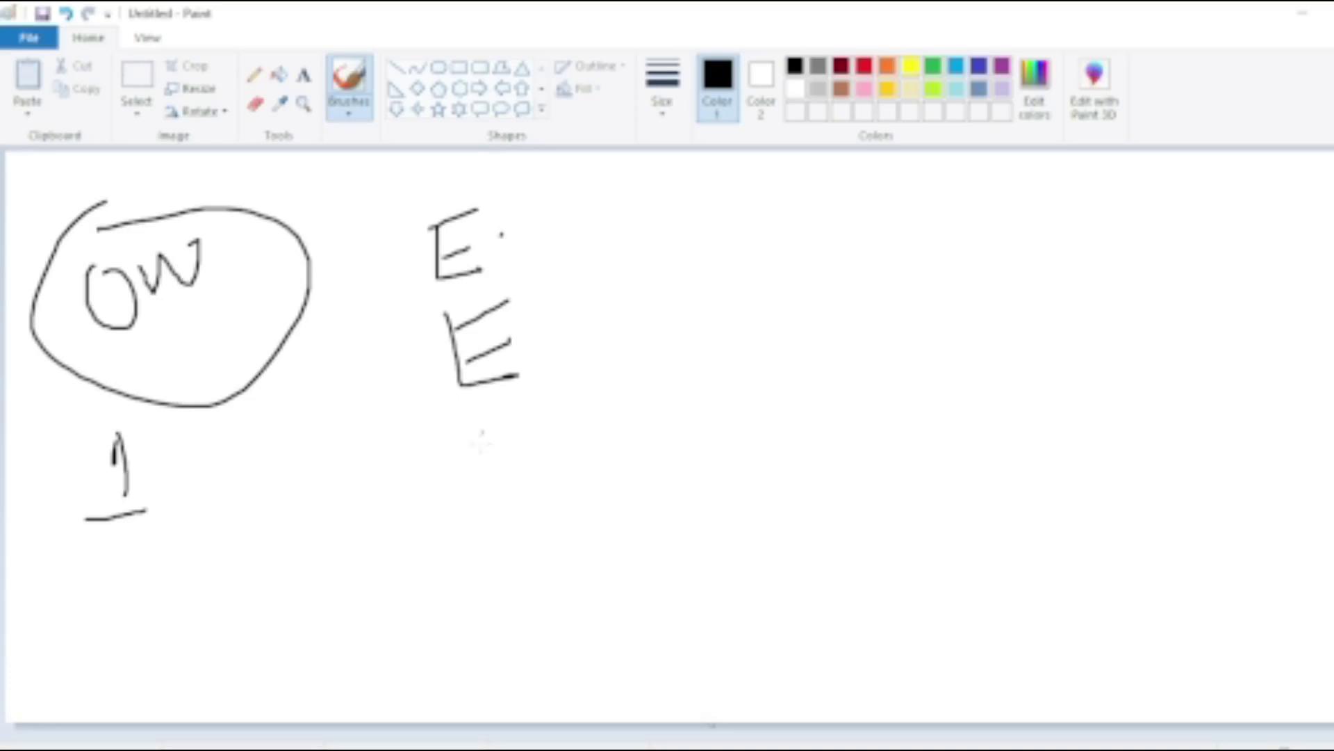
{"action": "mouse_move", "coordinate": [461, 431]}
{"action": "left_mouse_down"}
{"action": "mouse_move", "coordinate": [508, 502]}
{"action": "mouse_move", "coordinate": [463, 429]}
{"action": "mouse_move", "coordinate": [590, 470]}
{"action": "mouse_move", "coordinate": [586, 393]}
{"action": "left_mouse_up"}
{"action": "mouse_move", "coordinate": [409, 210]}
{"action": "left_mouse_down"}
{"action": "mouse_move", "coordinate": [366, 401]}
{"action": "mouse_move", "coordinate": [554, 553]}
{"action": "mouse_move", "coordinate": [649, 277]}
{"action": "mouse_move", "coordinate": [418, 205]}
{"action": "left_mouse_up"}
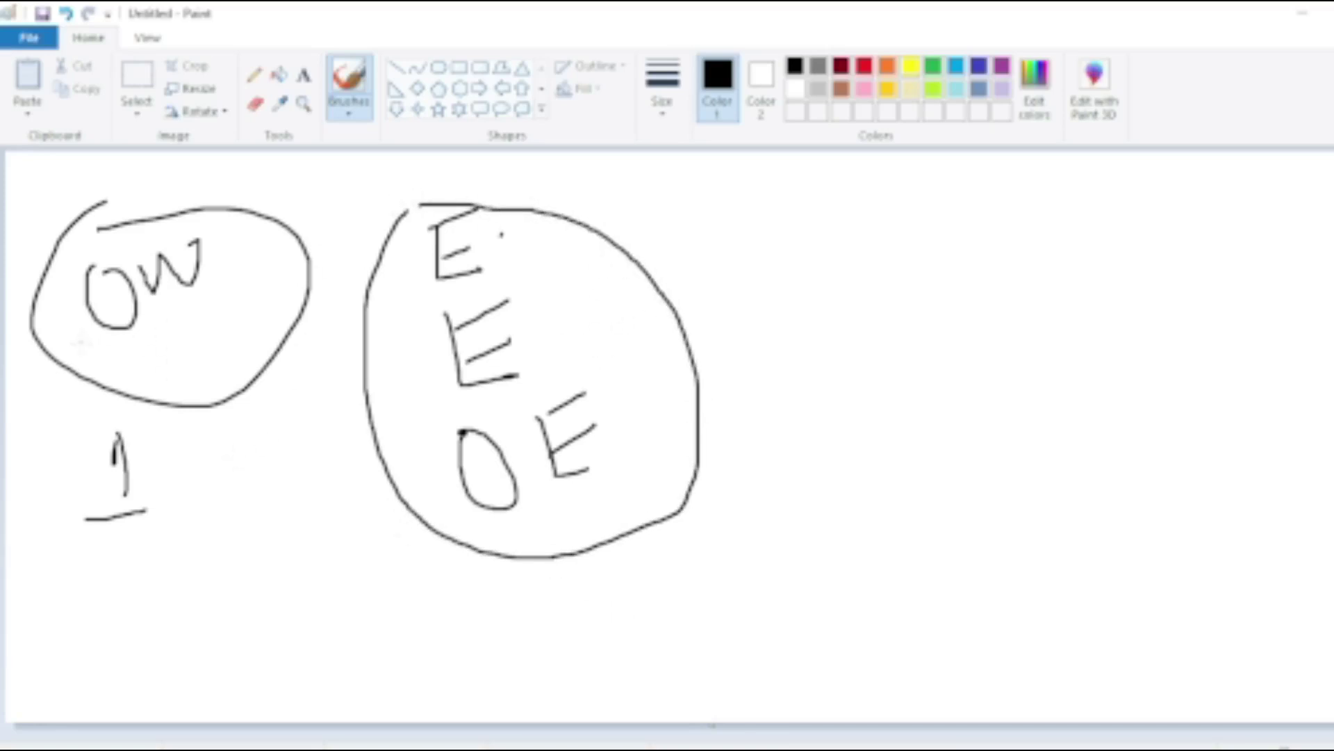
Draw connecting strokes and an arrow between the circles, and write the number 2.
{"action": "left_click_drag", "start_coordinate": [43, 390], "coordinate": [201, 291]}
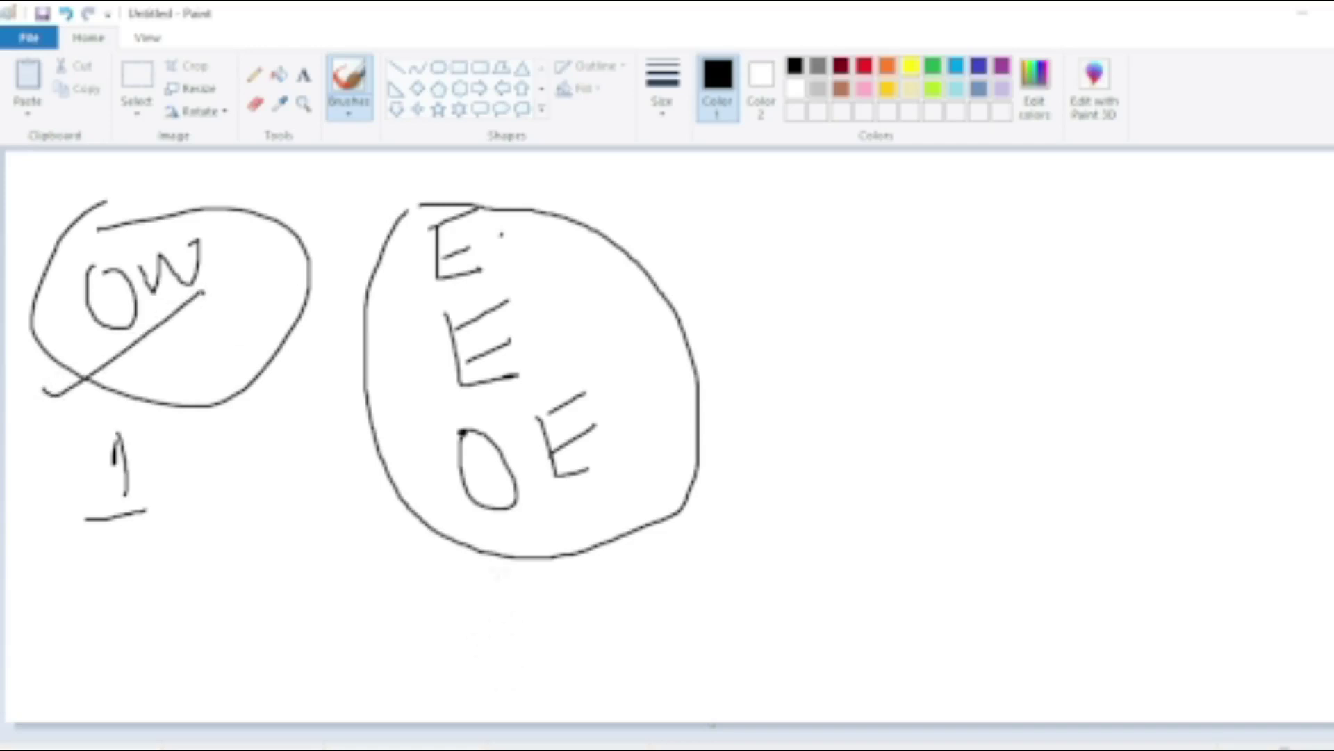
{"action": "left_click_drag", "start_coordinate": [495, 236], "coordinate": [657, 177]}
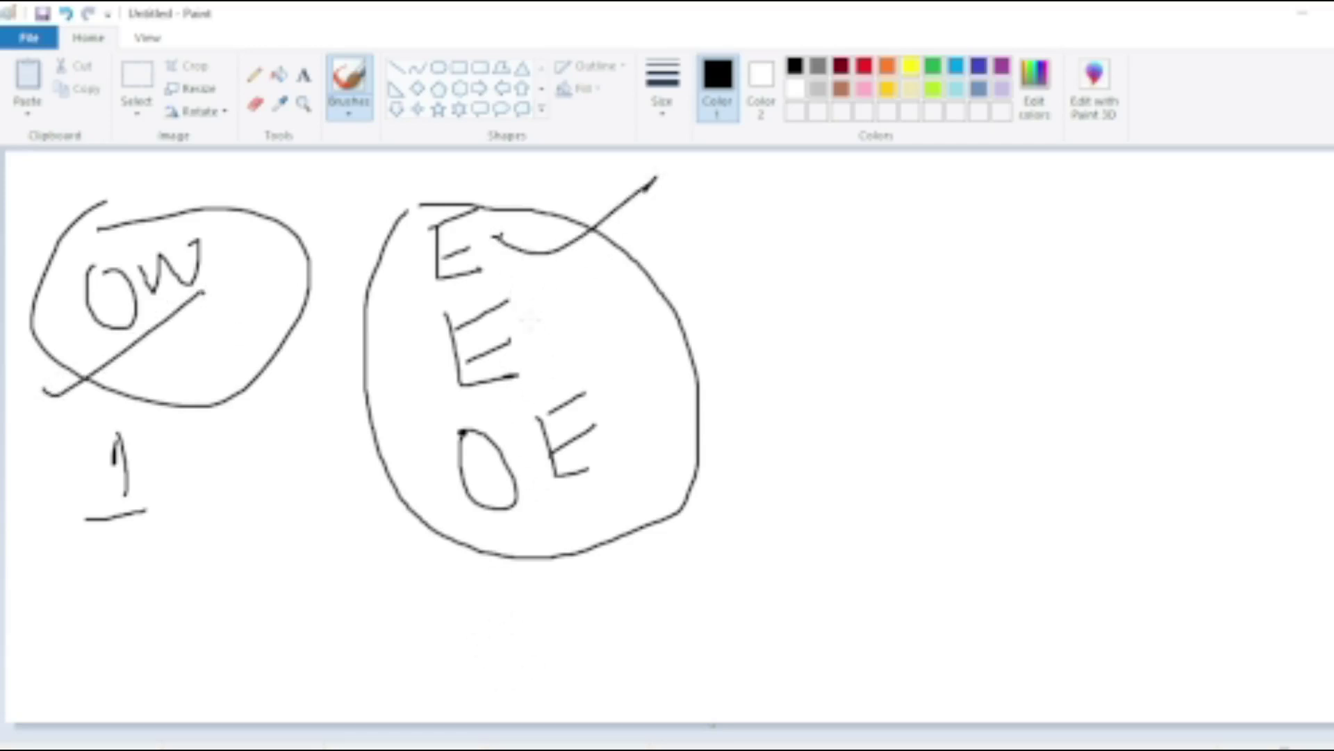
{"action": "left_click_drag", "start_coordinate": [529, 320], "coordinate": [705, 233]}
{"action": "left_click_drag", "start_coordinate": [615, 455], "coordinate": [843, 341]}
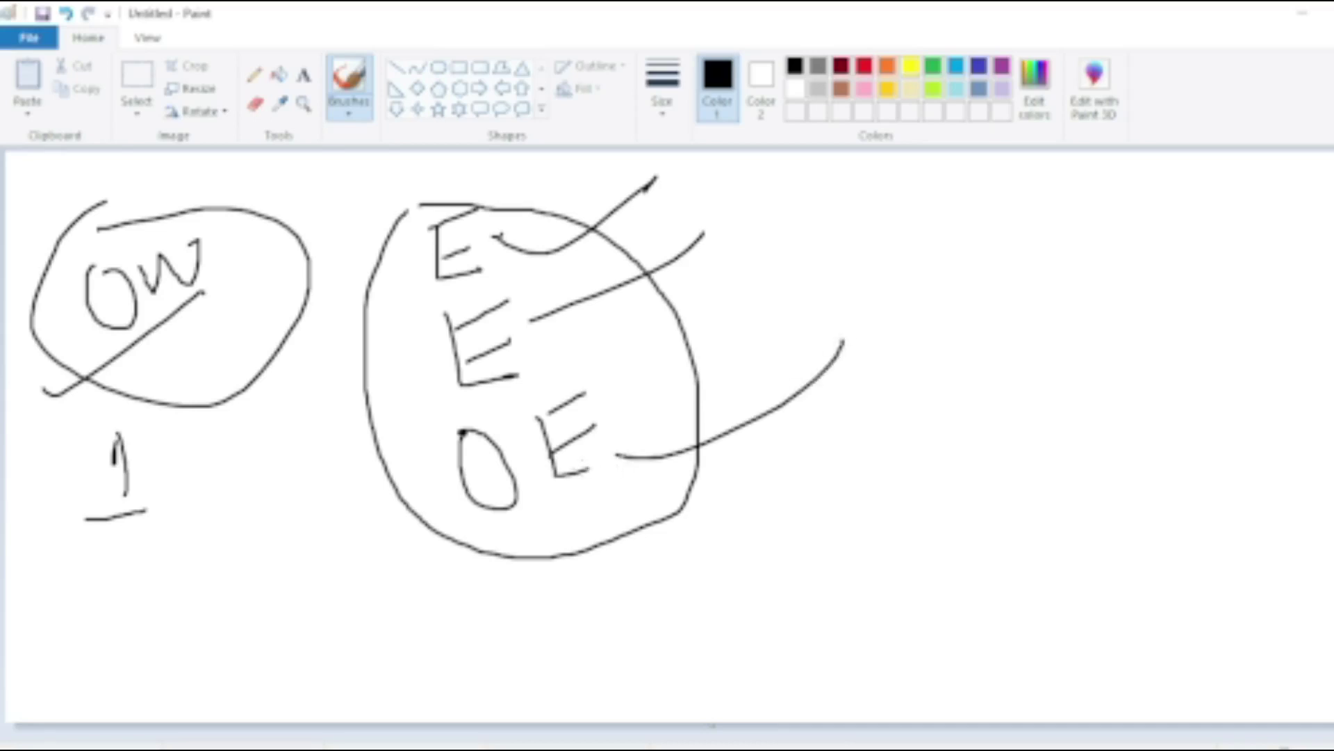
{"action": "mouse_move", "coordinate": [259, 325]}
{"action": "left_mouse_down"}
{"action": "mouse_move", "coordinate": [316, 505]}
{"action": "mouse_move", "coordinate": [432, 518]}
{"action": "mouse_move", "coordinate": [403, 560]}
{"action": "left_mouse_up"}
{"action": "mouse_move", "coordinate": [525, 612]}
{"action": "left_mouse_down"}
{"action": "mouse_move", "coordinate": [545, 595]}
{"action": "mouse_move", "coordinate": [647, 673]}
{"action": "left_mouse_up"}
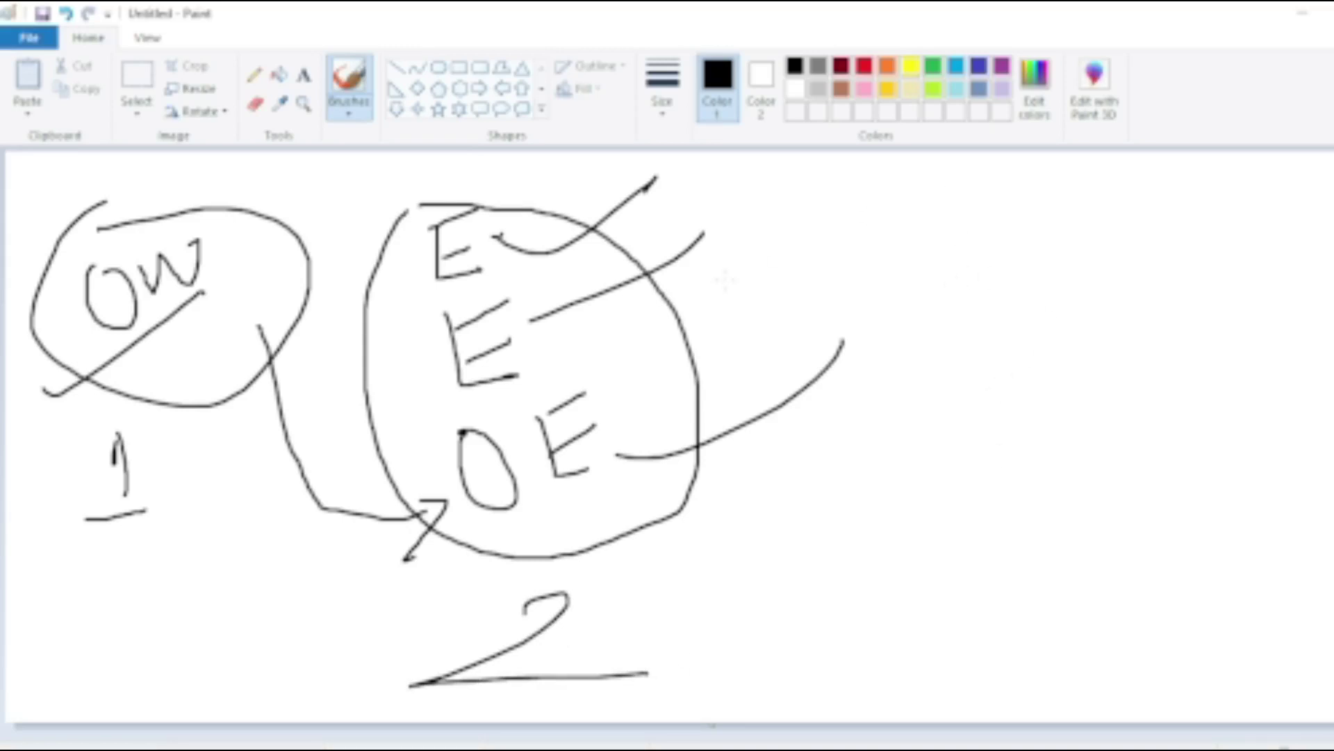
{"action": "left_click_drag", "start_coordinate": [528, 323], "coordinate": [563, 387]}
Draw a long line to a box labelled IK, then add the number 3 and an edge line.
{"action": "left_click_drag", "start_coordinate": [571, 362], "coordinate": [1018, 273]}
{"action": "mouse_move", "coordinate": [1030, 226]}
{"action": "left_mouse_down"}
{"action": "mouse_move", "coordinate": [1049, 296]}
{"action": "mouse_move", "coordinate": [1055, 452]}
{"action": "mouse_move", "coordinate": [1241, 483]}
{"action": "mouse_move", "coordinate": [1221, 221]}
{"action": "mouse_move", "coordinate": [1040, 217]}
{"action": "left_mouse_up"}
{"action": "left_click_drag", "start_coordinate": [997, 454], "coordinate": [1098, 433]}
{"action": "mouse_move", "coordinate": [1101, 414]}
{"action": "left_mouse_down"}
{"action": "mouse_move", "coordinate": [1123, 459]}
{"action": "mouse_move", "coordinate": [1123, 417]}
{"action": "left_mouse_up"}
{"action": "left_click_drag", "start_coordinate": [1140, 407], "coordinate": [1153, 455]}
{"action": "mouse_move", "coordinate": [1166, 405]}
{"action": "left_mouse_down"}
{"action": "mouse_move", "coordinate": [1151, 435]}
{"action": "mouse_move", "coordinate": [1178, 455]}
{"action": "left_mouse_up"}
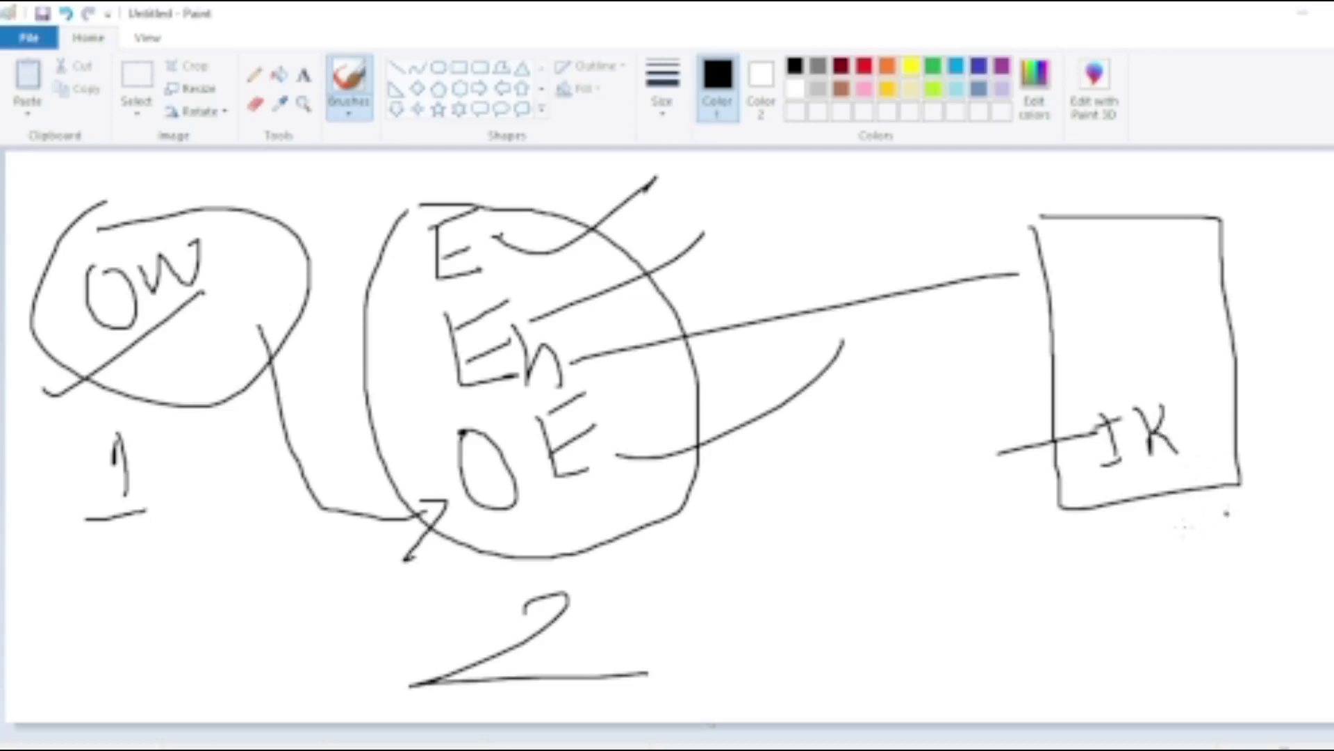
{"action": "left_click_drag", "start_coordinate": [1180, 527], "coordinate": [1320, 436]}
{"action": "left_click_drag", "start_coordinate": [1139, 498], "coordinate": [1160, 572]}
{"action": "mouse_move", "coordinate": [1007, 596]}
{"action": "left_mouse_down"}
{"action": "mouse_move", "coordinate": [1137, 587]}
{"action": "mouse_move", "coordinate": [982, 646]}
{"action": "left_mouse_up"}
{"action": "left_click_drag", "start_coordinate": [1300, 346], "coordinate": [1329, 591]}
{"action": "left_click_drag", "start_coordinate": [1307, 387], "coordinate": [1333, 375]}
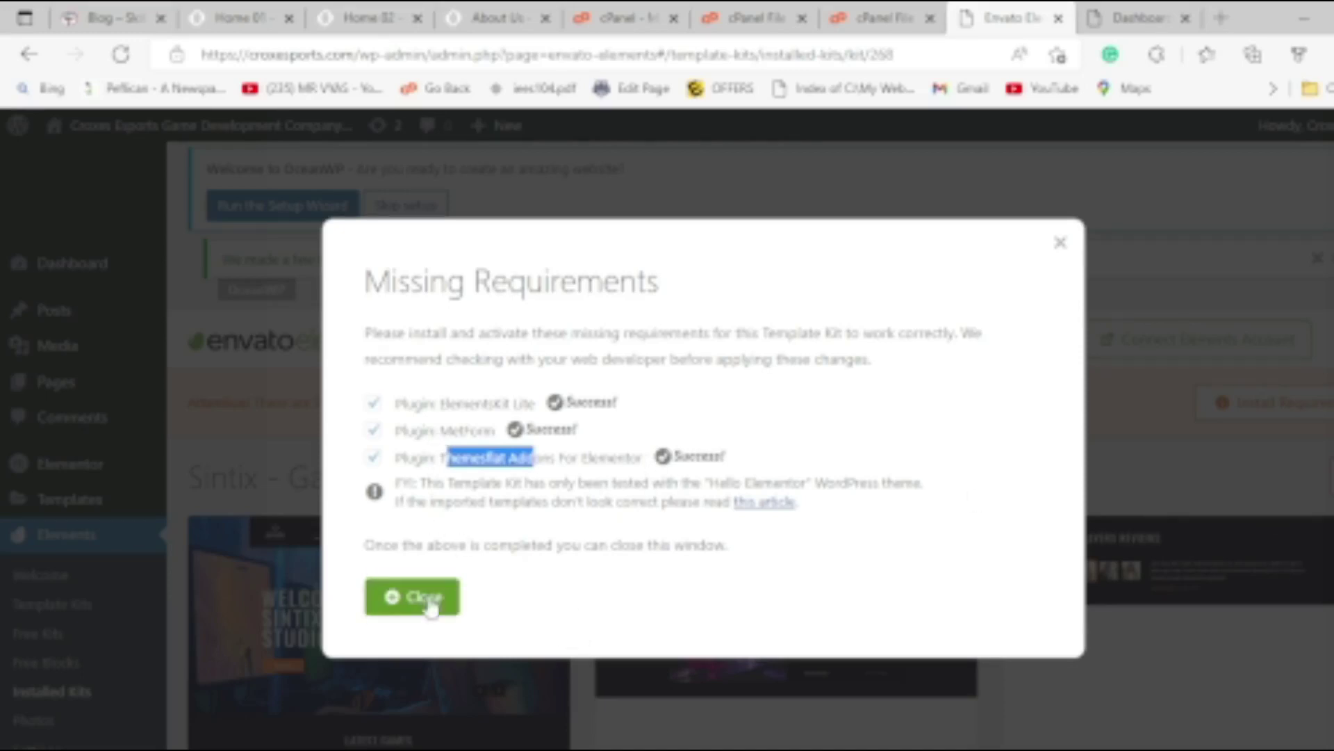
Close the requirements notice, import Tab Featured Games Block, then start importing Home 01.
{"action": "left_click", "coordinate": [417, 596]}
{"action": "scroll", "coordinate": [590, 497], "scroll_direction": "down", "scroll_amount": 4}
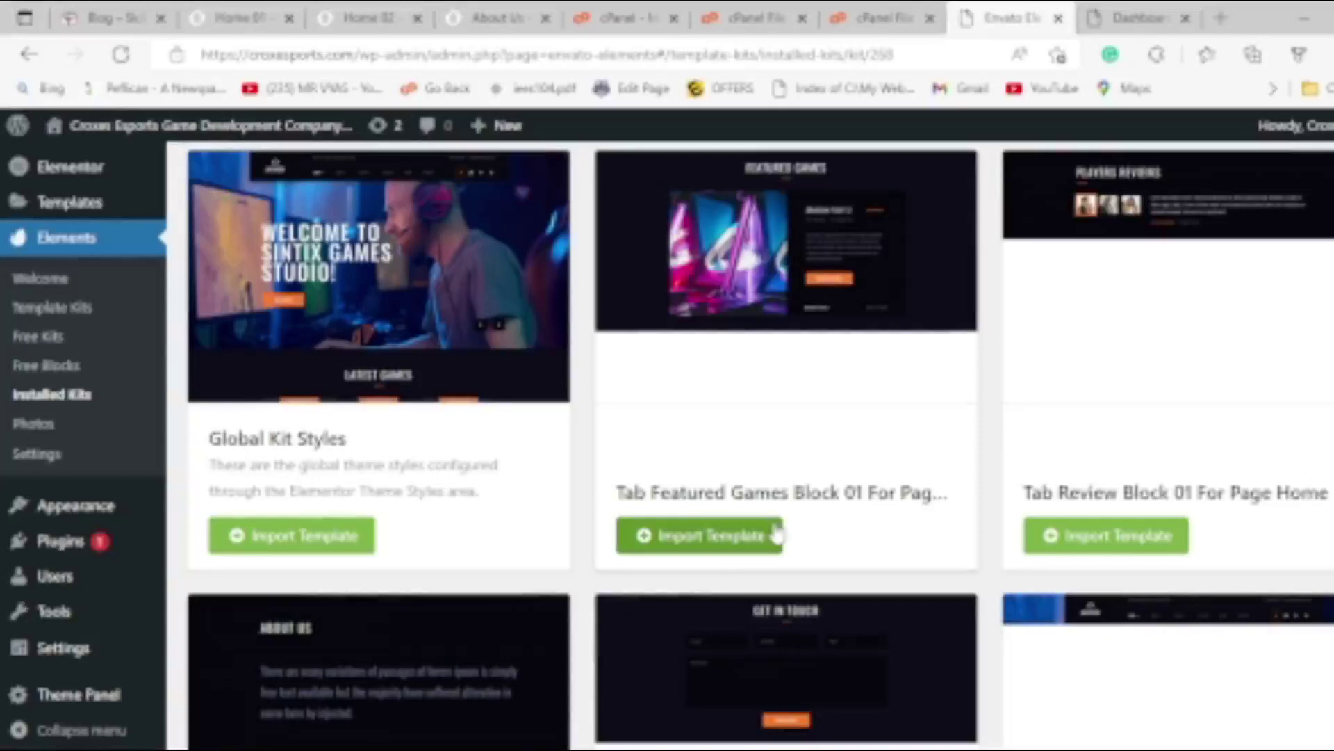
{"action": "left_click", "coordinate": [795, 547]}
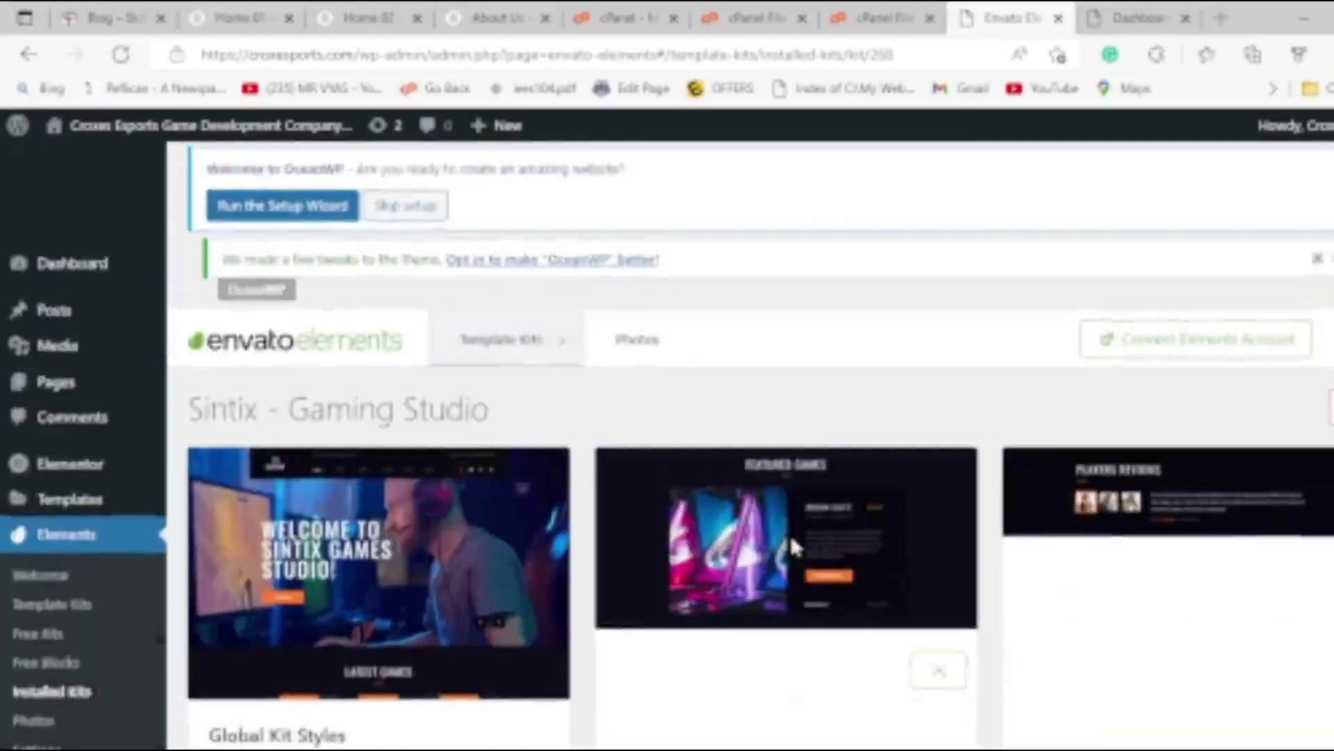
{"action": "scroll", "coordinate": [795, 547], "scroll_direction": "down", "scroll_amount": 15}
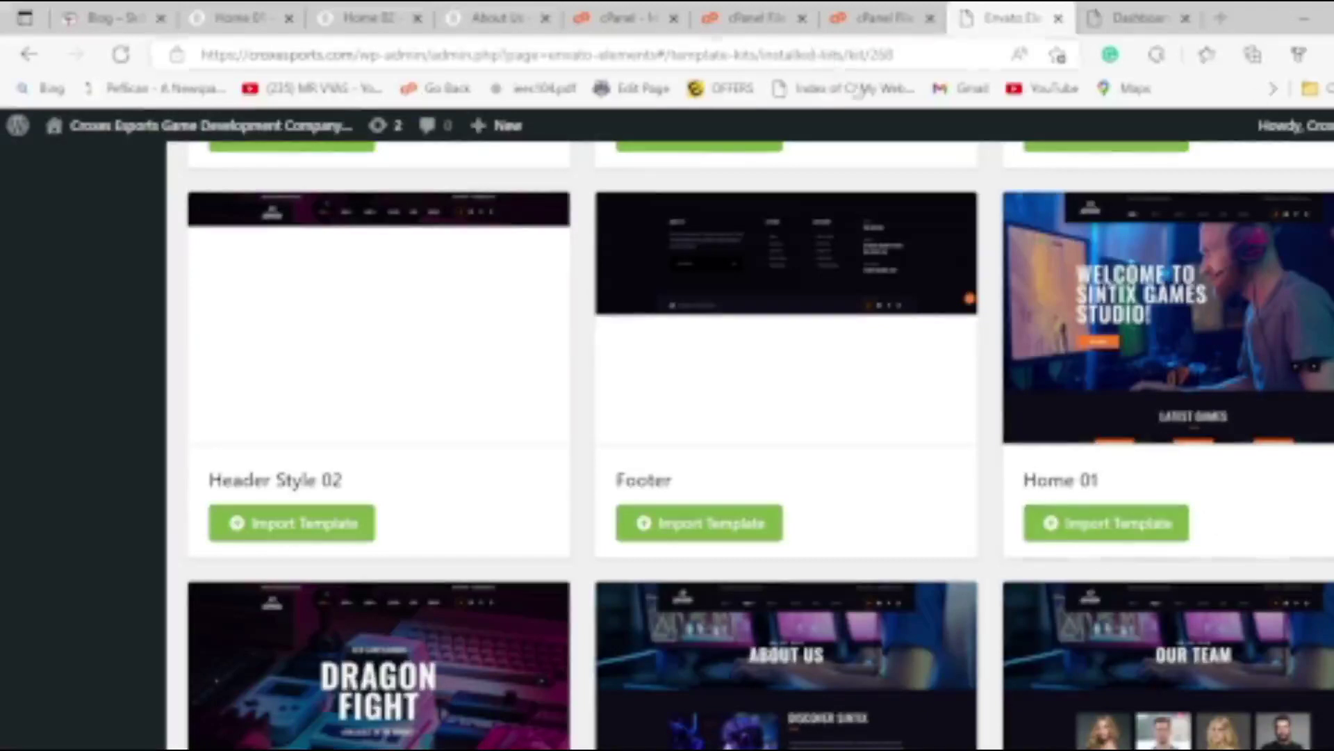
{"action": "left_click", "coordinate": [886, 17]}
{"action": "left_click", "coordinate": [1039, 17]}
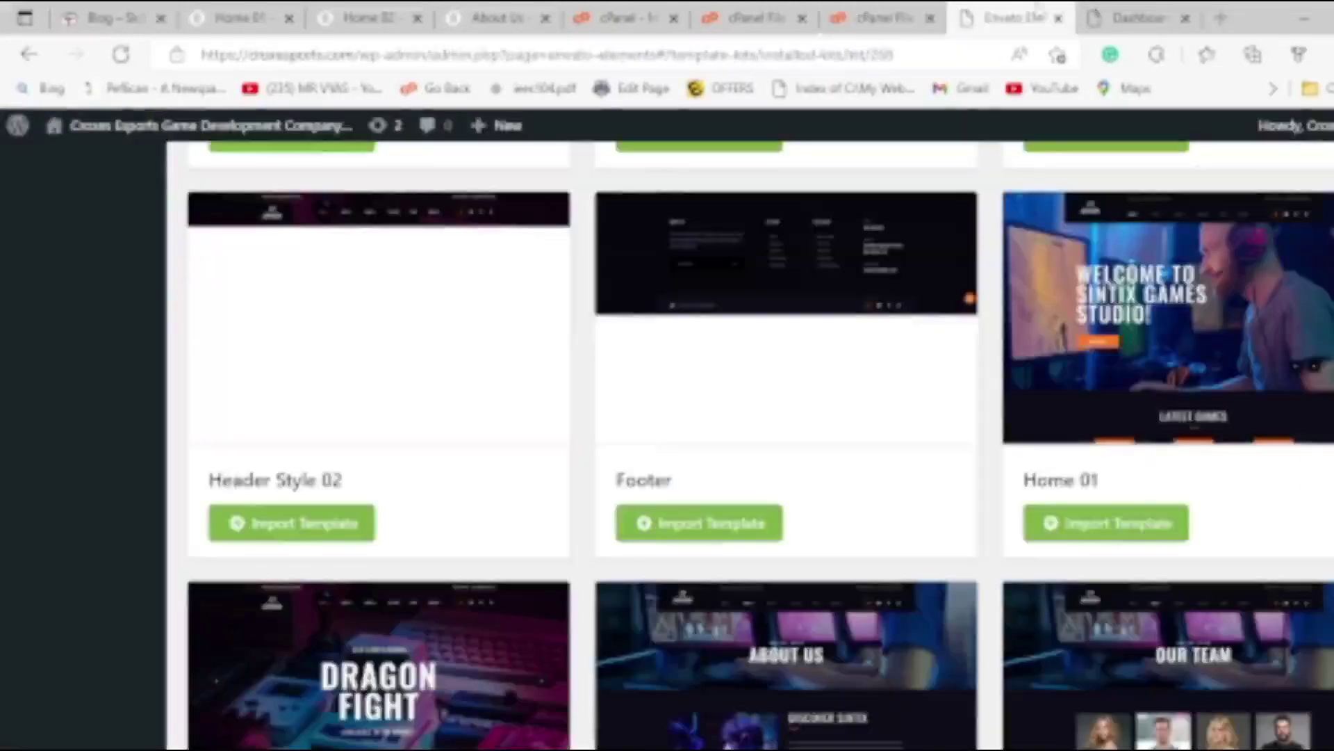
{"action": "left_click", "coordinate": [1098, 523]}
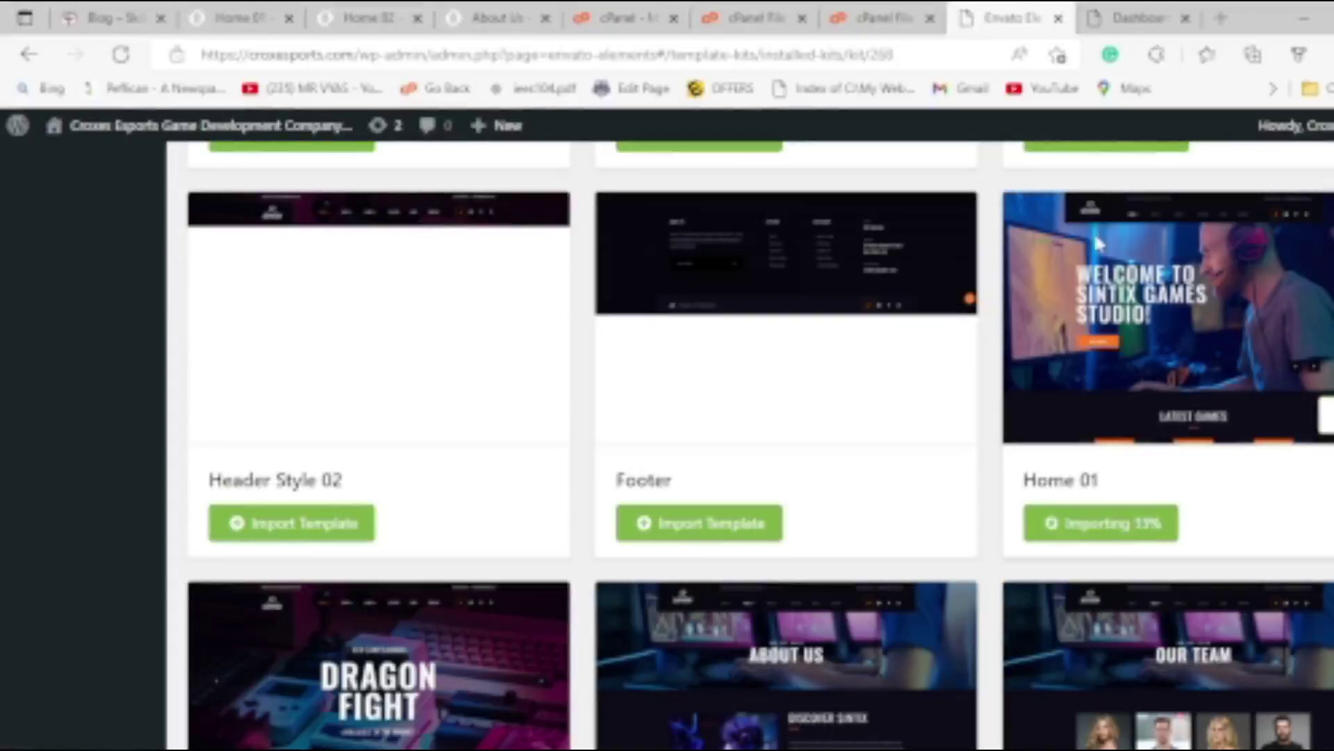
Go up to the croxesports.com root folder and edit the .htaccess file.
{"action": "left_click", "coordinate": [883, 18]}
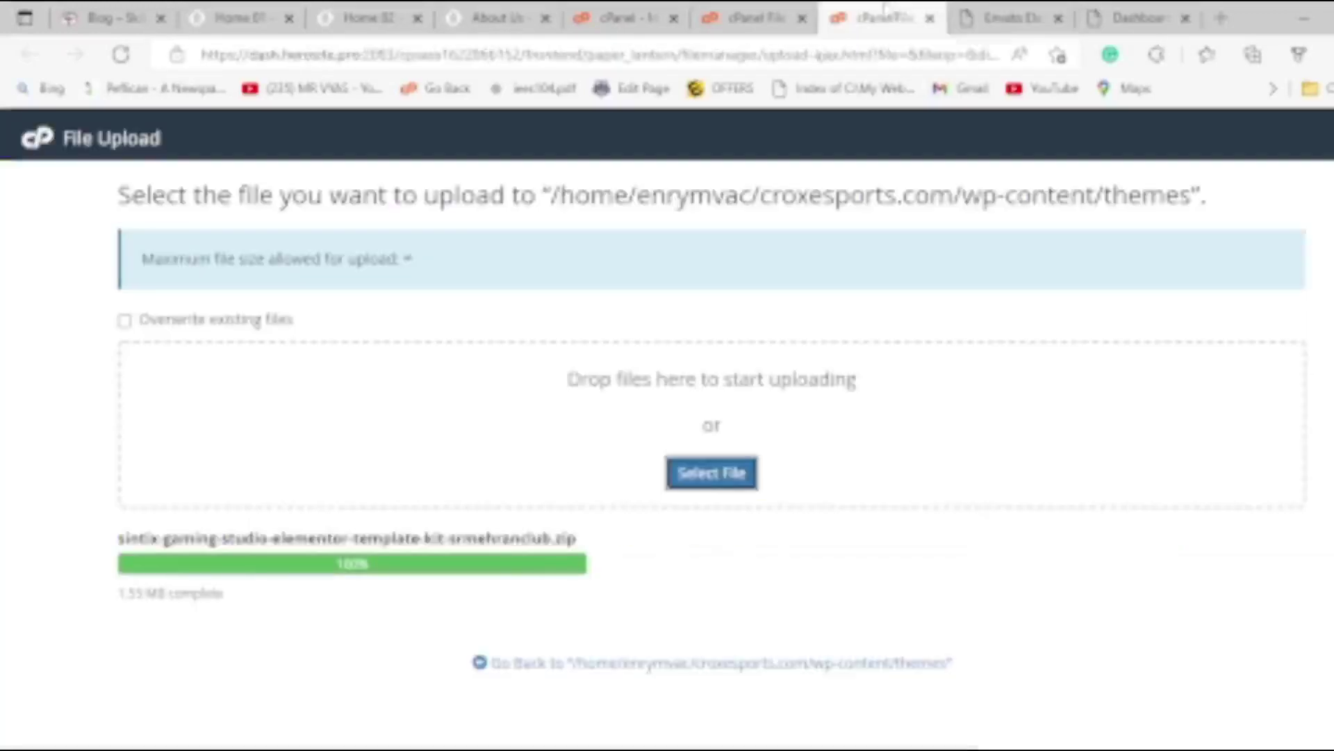
{"action": "left_click", "coordinate": [743, 15]}
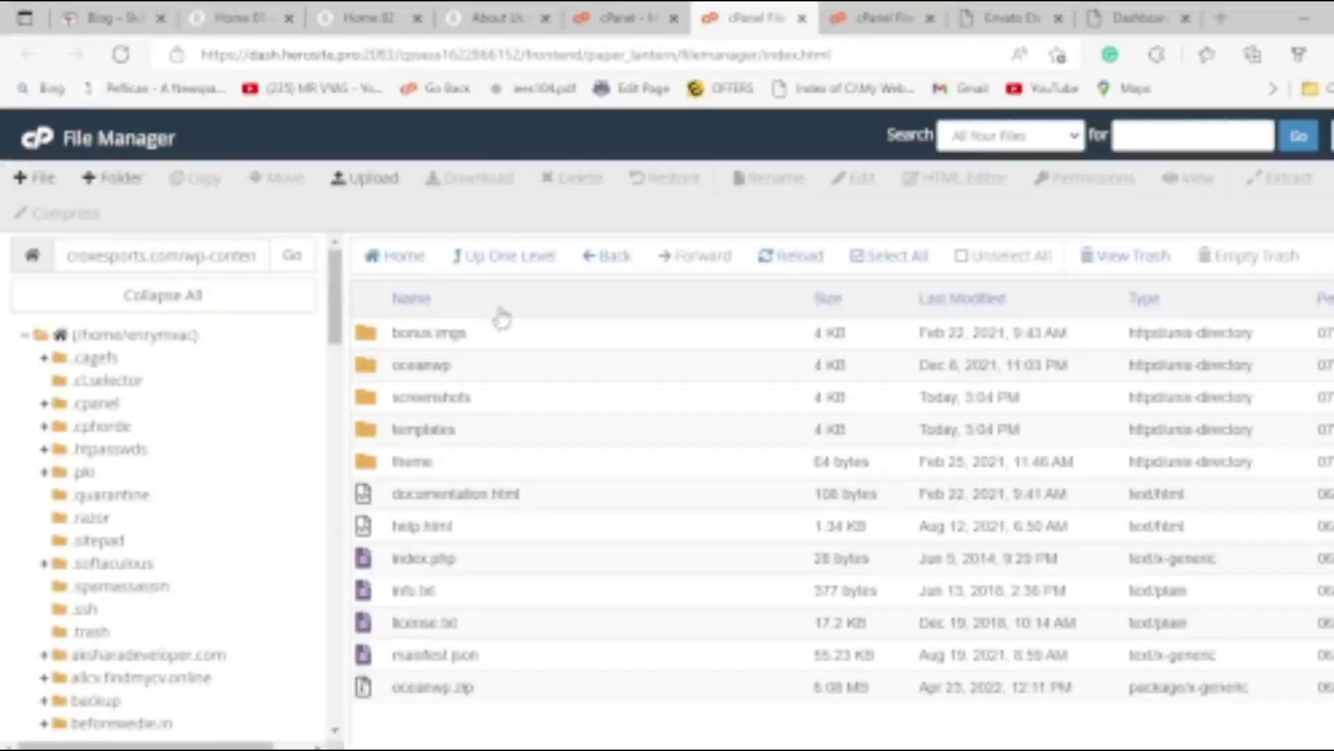
{"action": "left_click", "coordinate": [518, 257]}
{"action": "left_click", "coordinate": [520, 261]}
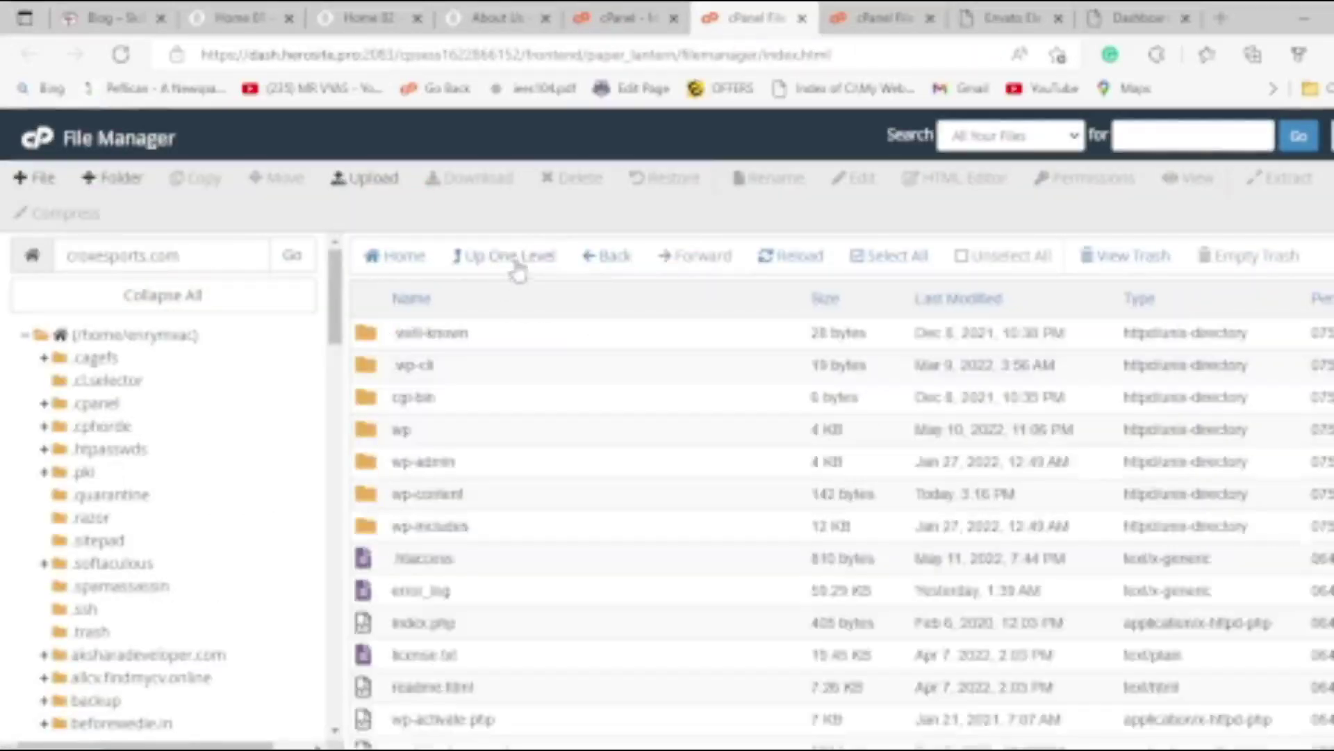
{"action": "scroll", "coordinate": [514, 487], "scroll_direction": "down", "scroll_amount": 5}
{"action": "scroll", "coordinate": [539, 507], "scroll_direction": "up", "scroll_amount": 5}
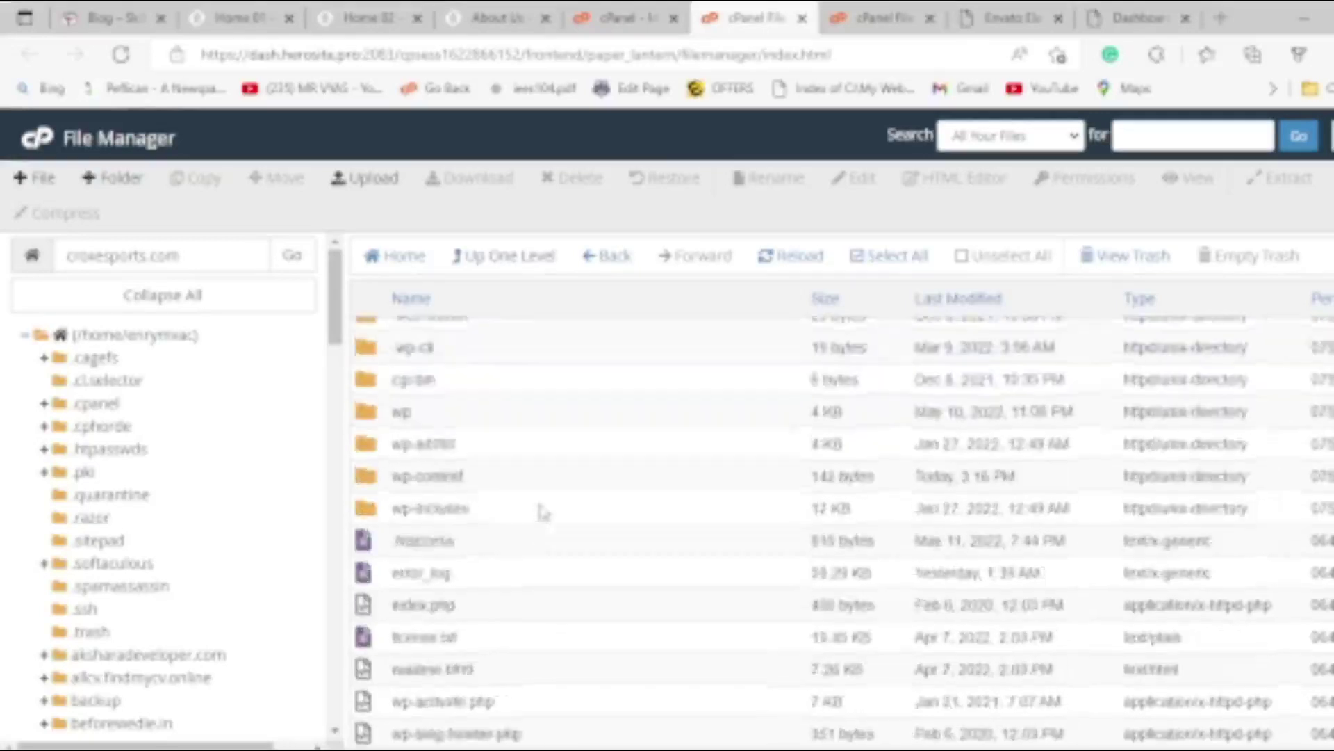
{"action": "scroll", "coordinate": [552, 516], "scroll_direction": "down", "scroll_amount": 3}
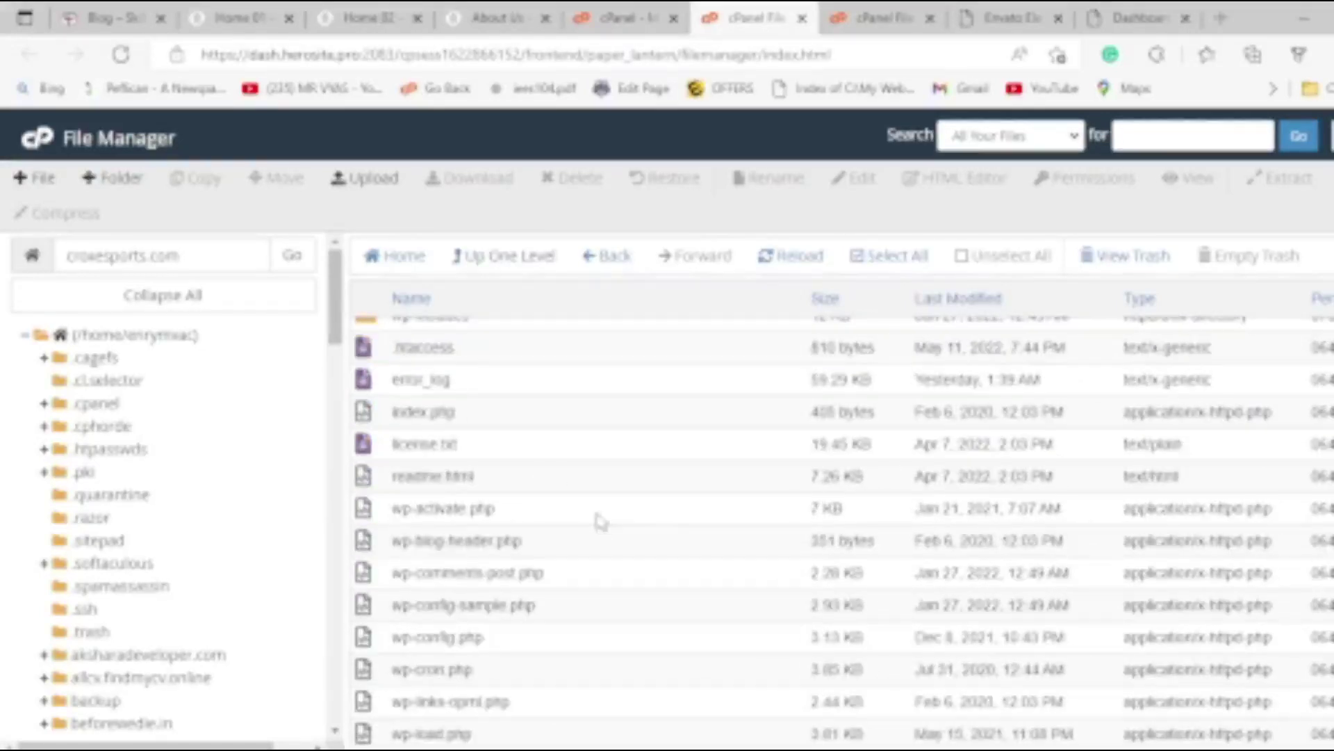
{"action": "scroll", "coordinate": [604, 525], "scroll_direction": "up", "scroll_amount": 1}
{"action": "left_click", "coordinate": [496, 417]}
{"action": "right_click", "coordinate": [497, 415]}
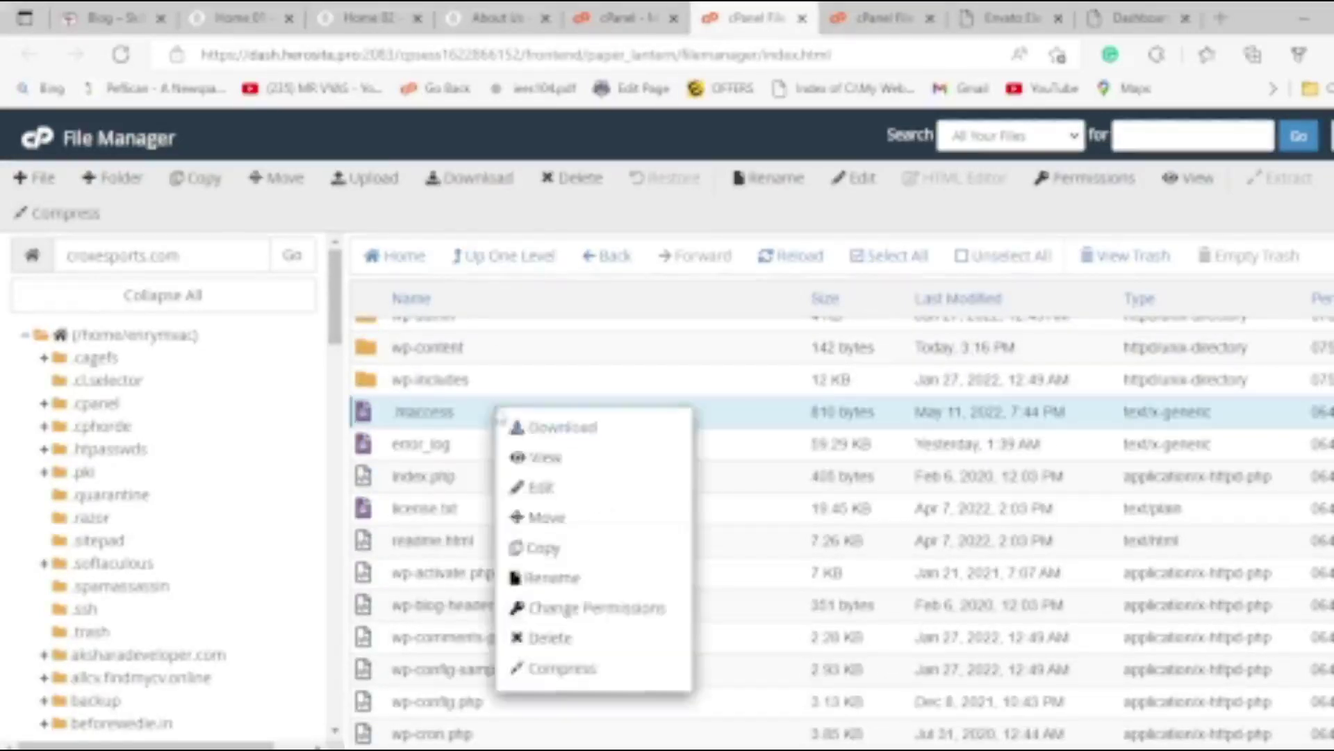
{"action": "left_click", "coordinate": [547, 490]}
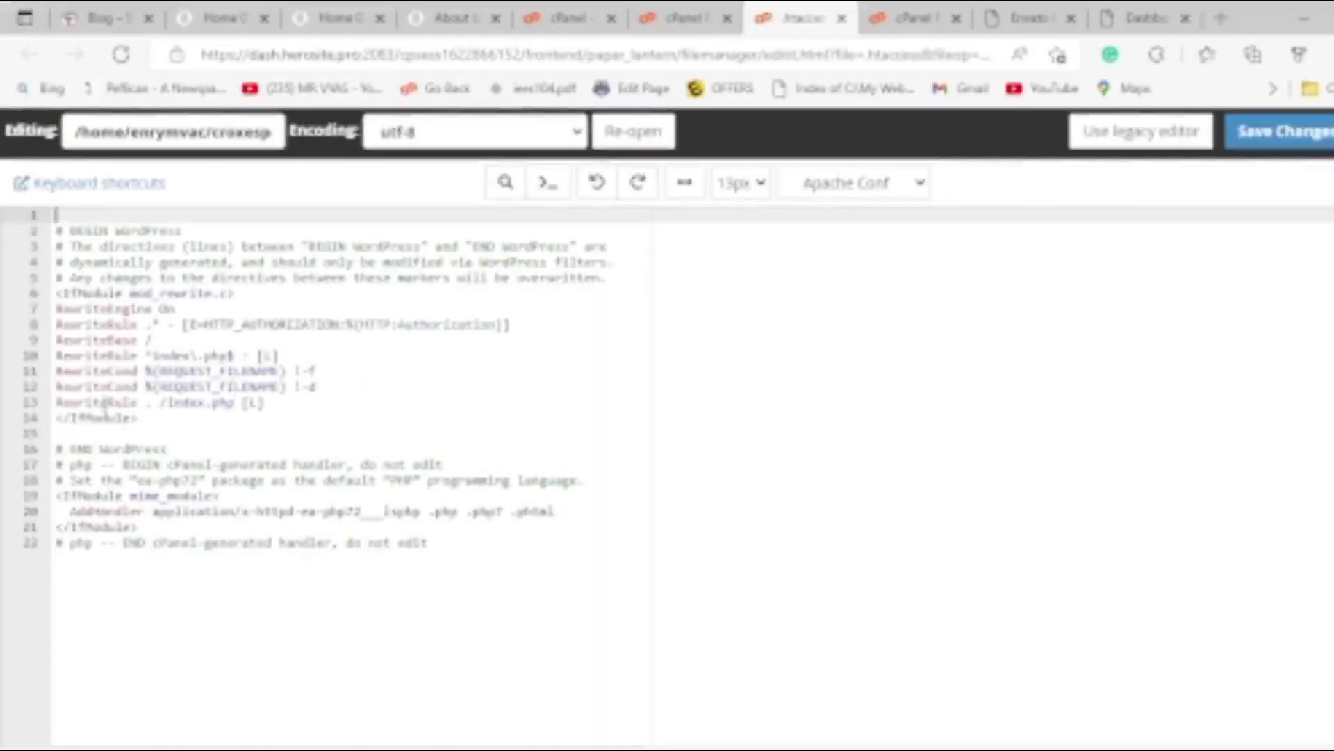
Insert blank lines after line 6 of .htaccess, then open a new empty browser tab.
{"action": "left_click", "coordinate": [250, 292]}
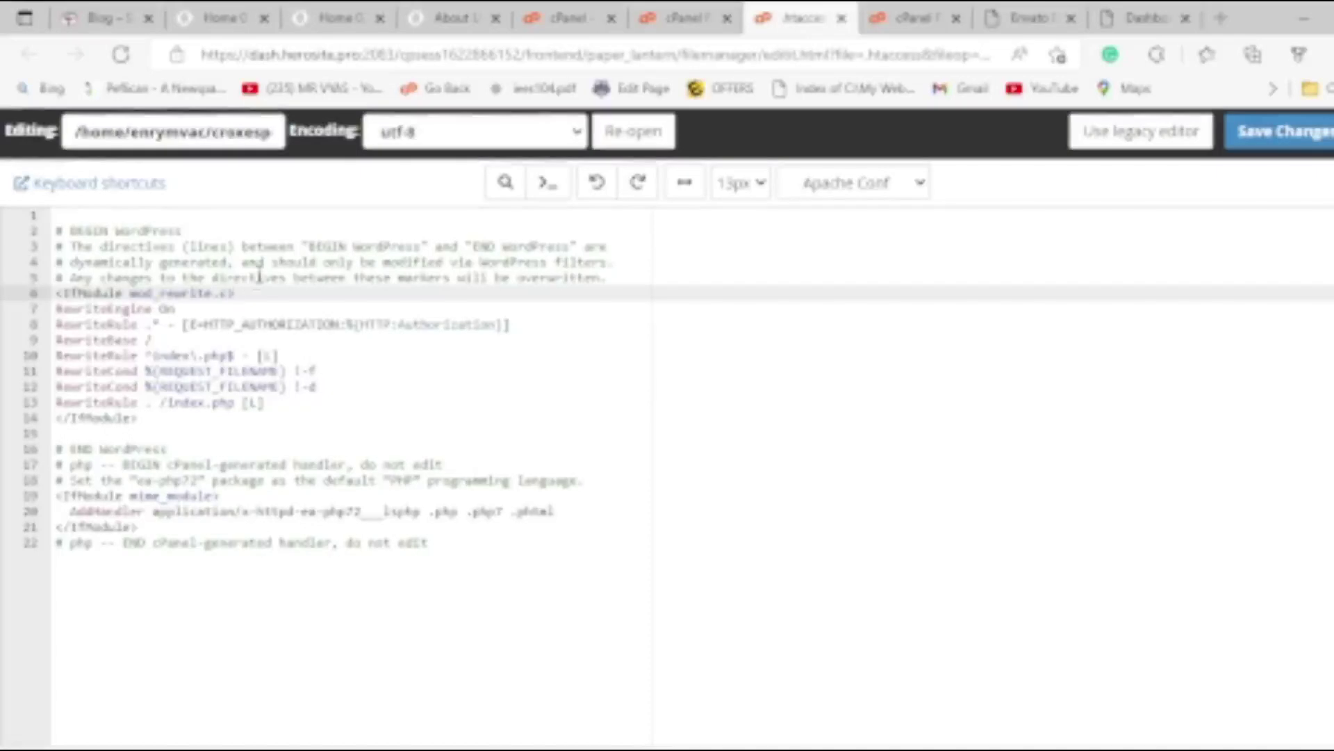
{"action": "key", "text": "Return"}
{"action": "key", "text": "Return"}
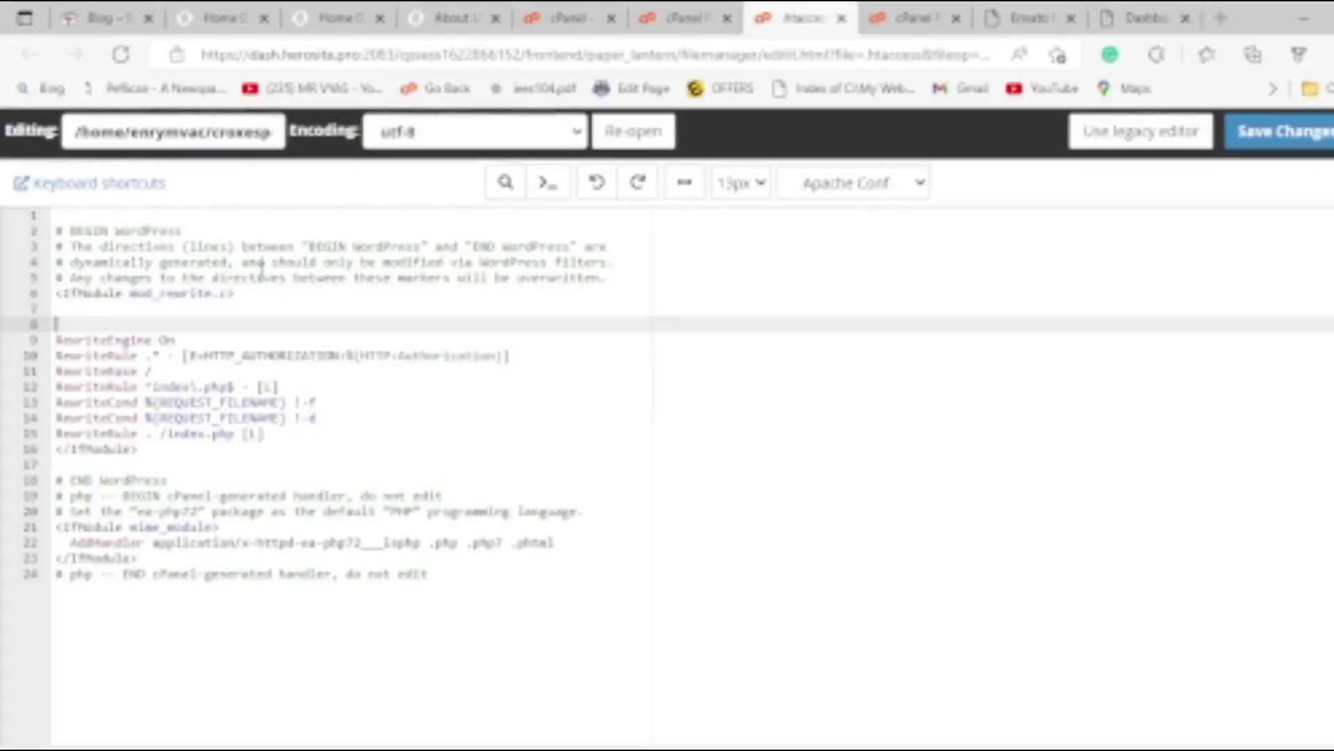
{"action": "key", "text": "ctrl+shift+Tab"}
{"action": "key", "text": "alt+Tab"}
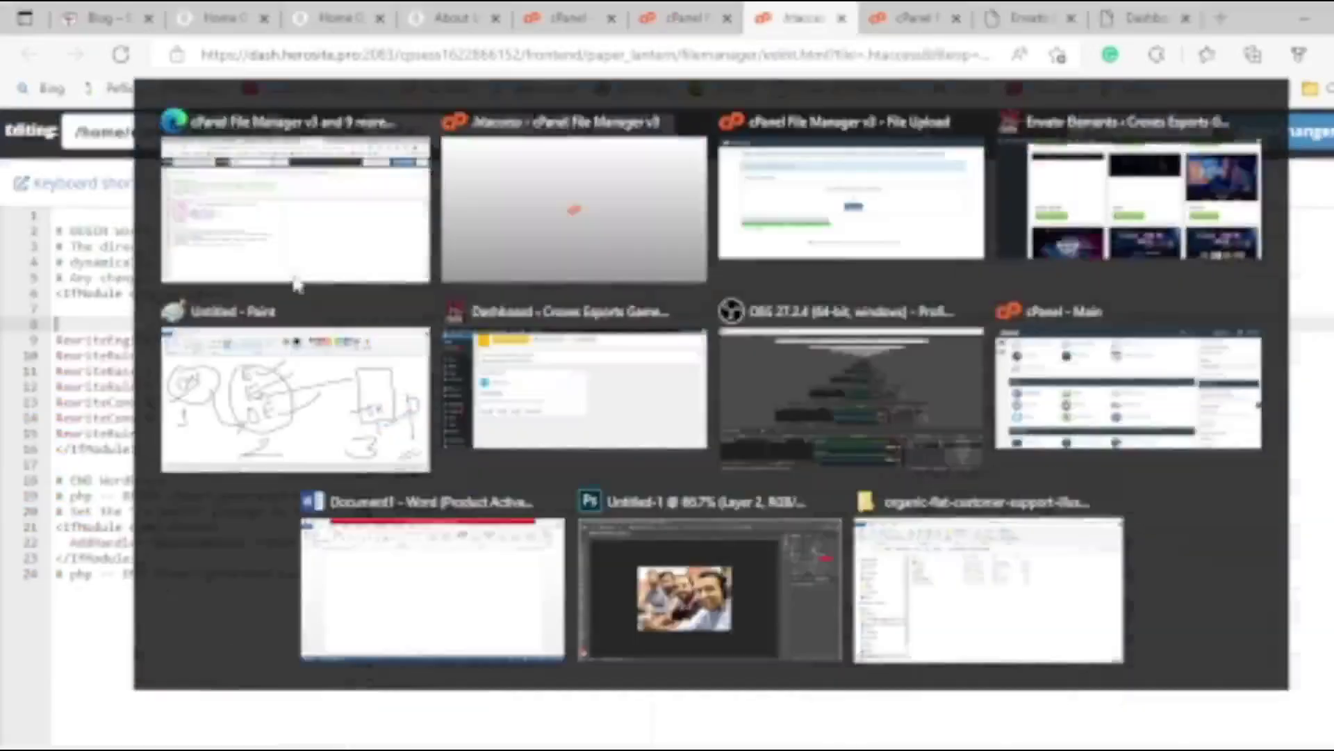
{"action": "left_click", "coordinate": [1153, 13]}
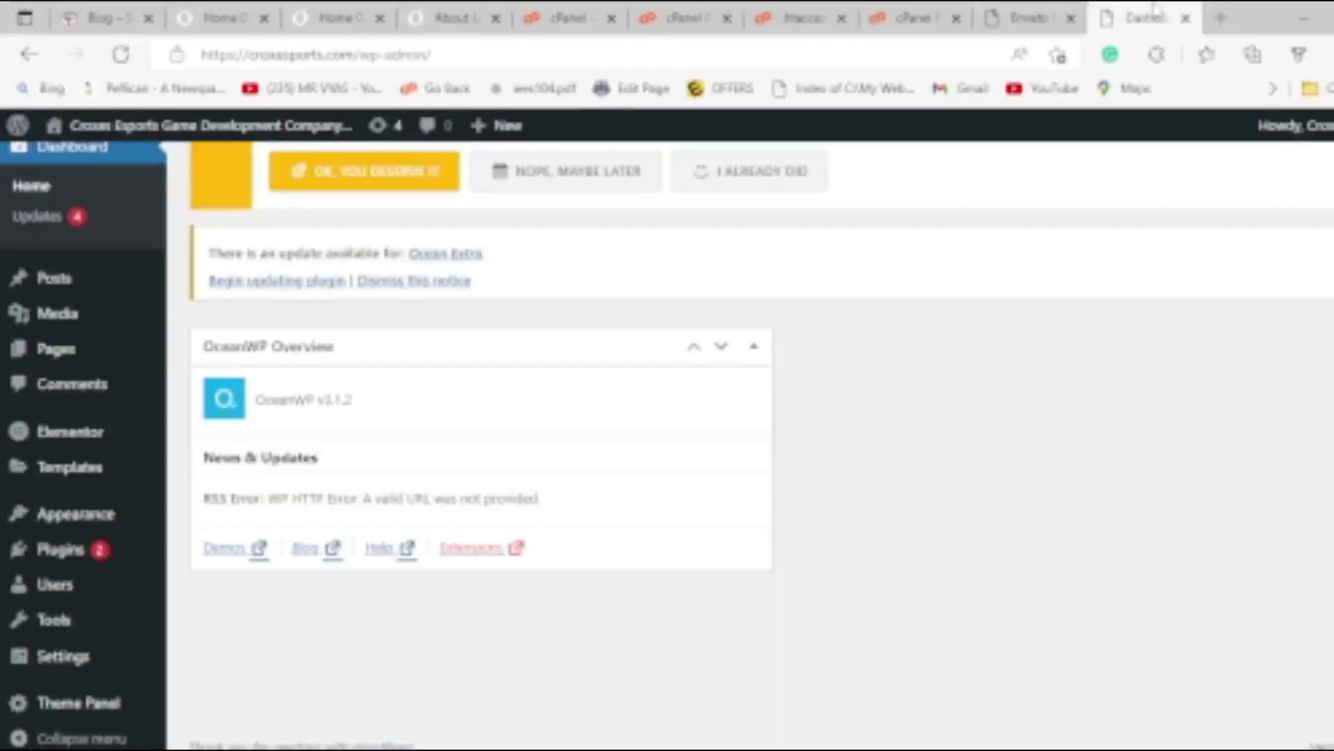
{"action": "left_click", "coordinate": [1218, 19]}
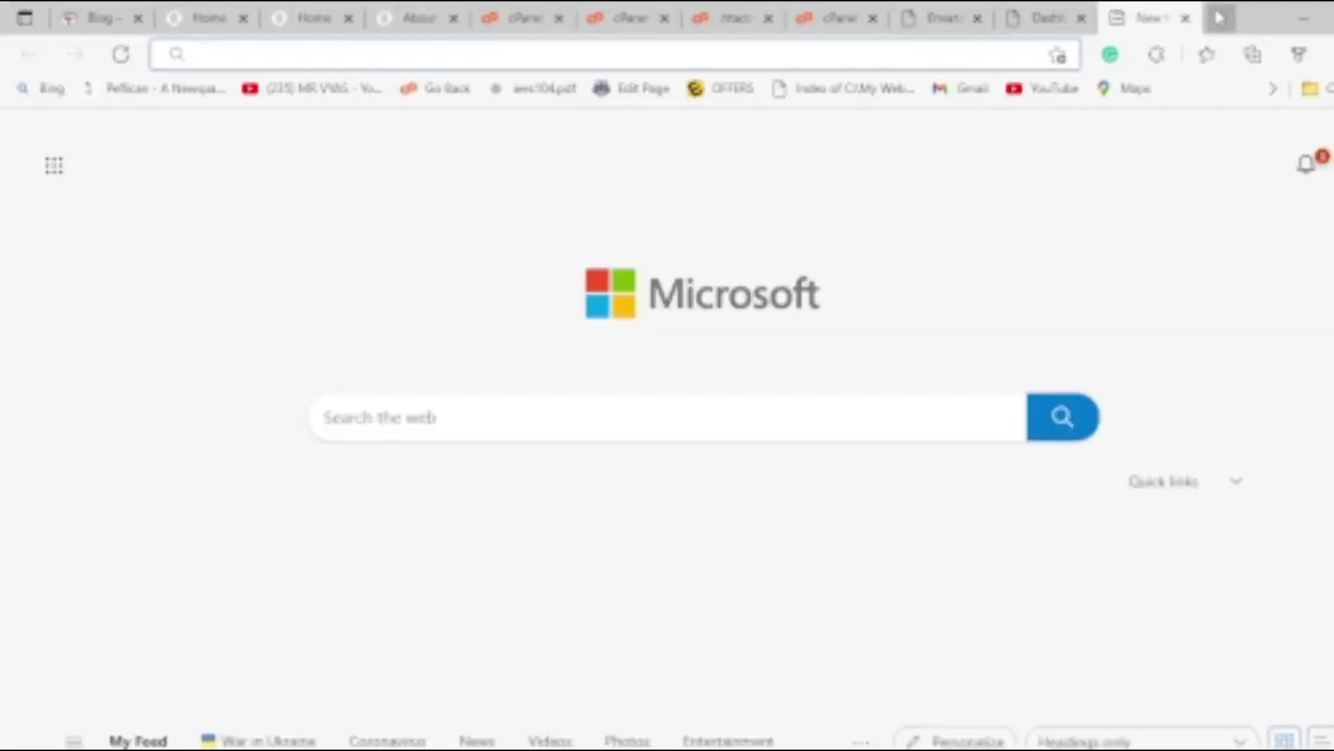
Go to YouTube and open your channel's Upload Max. Filesize video.
{"action": "type", "text": "youtube.com"}
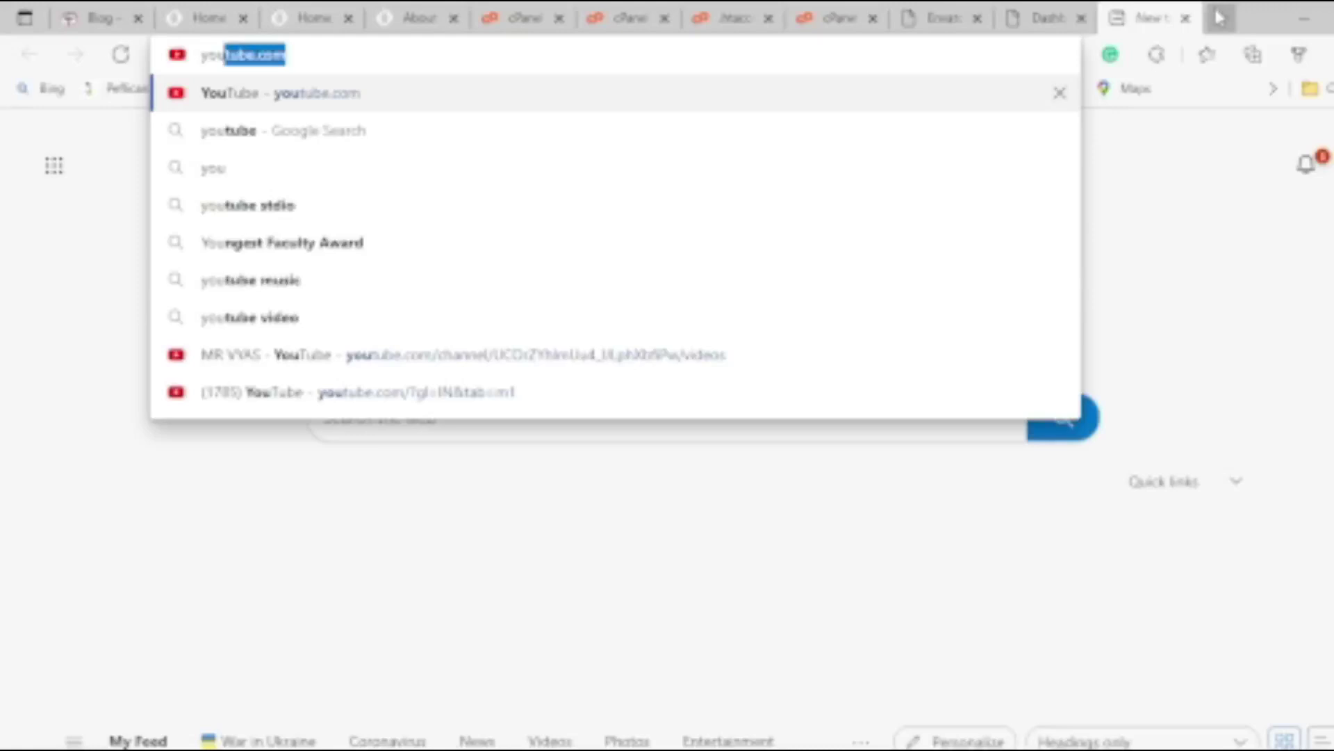
{"action": "key", "text": "Return"}
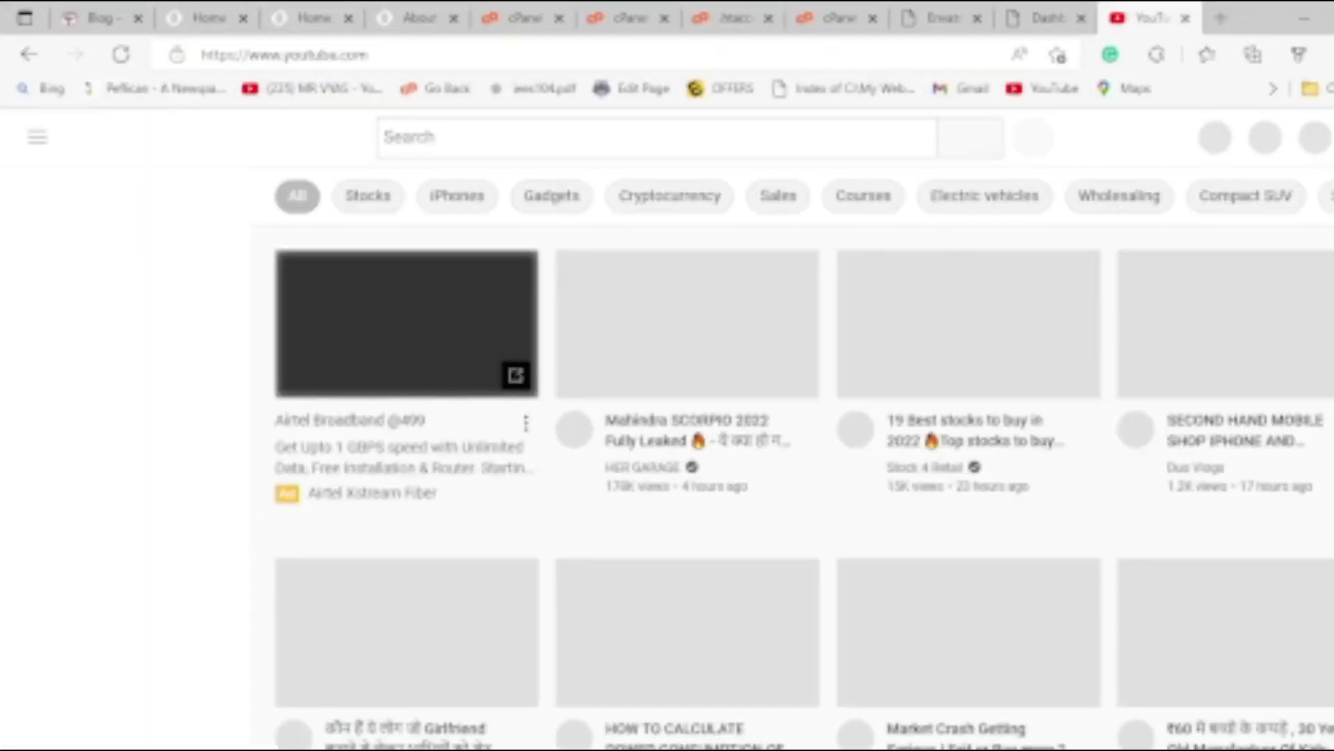
{"action": "left_click", "coordinate": [1327, 137]}
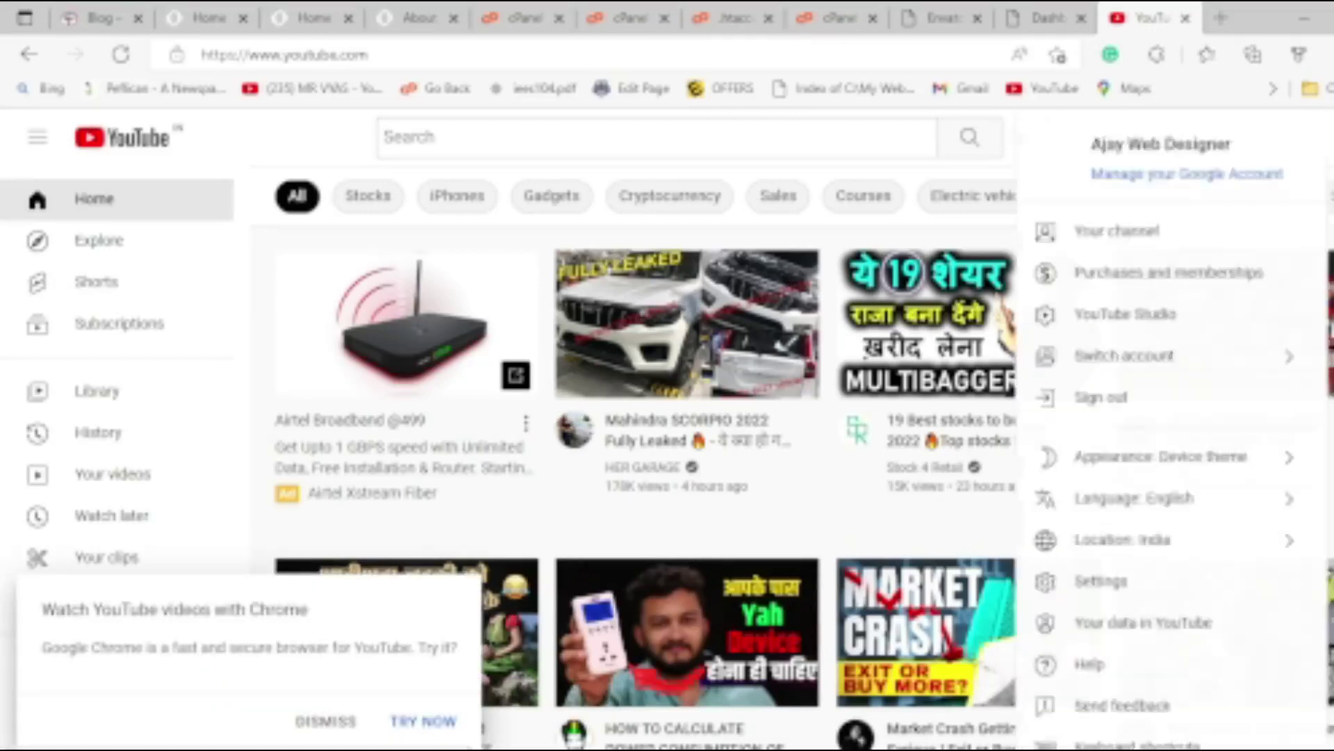
{"action": "left_click", "coordinate": [1140, 229]}
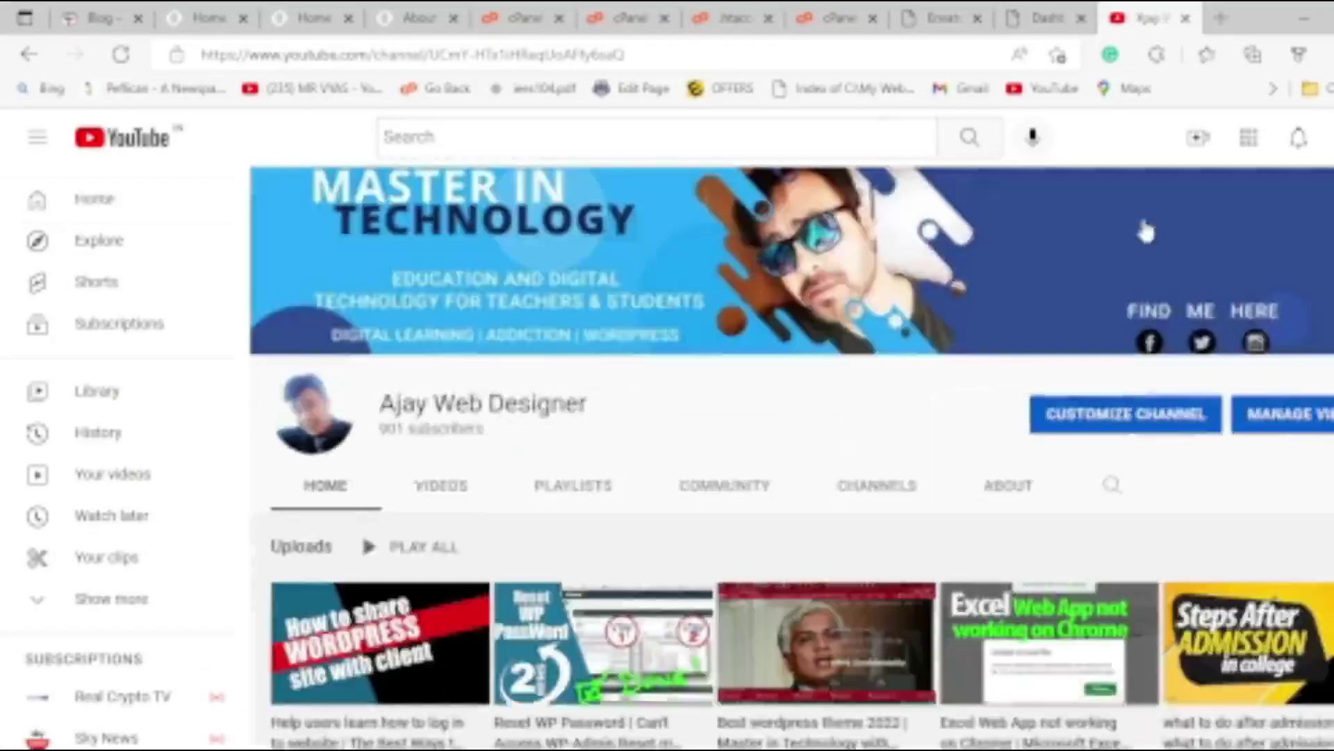
{"action": "scroll", "coordinate": [653, 447], "scroll_direction": "down", "scroll_amount": 5}
{"action": "scroll", "coordinate": [476, 338], "scroll_direction": "up", "scroll_amount": 3}
{"action": "scroll", "coordinate": [401, 321], "scroll_direction": "up", "scroll_amount": 2}
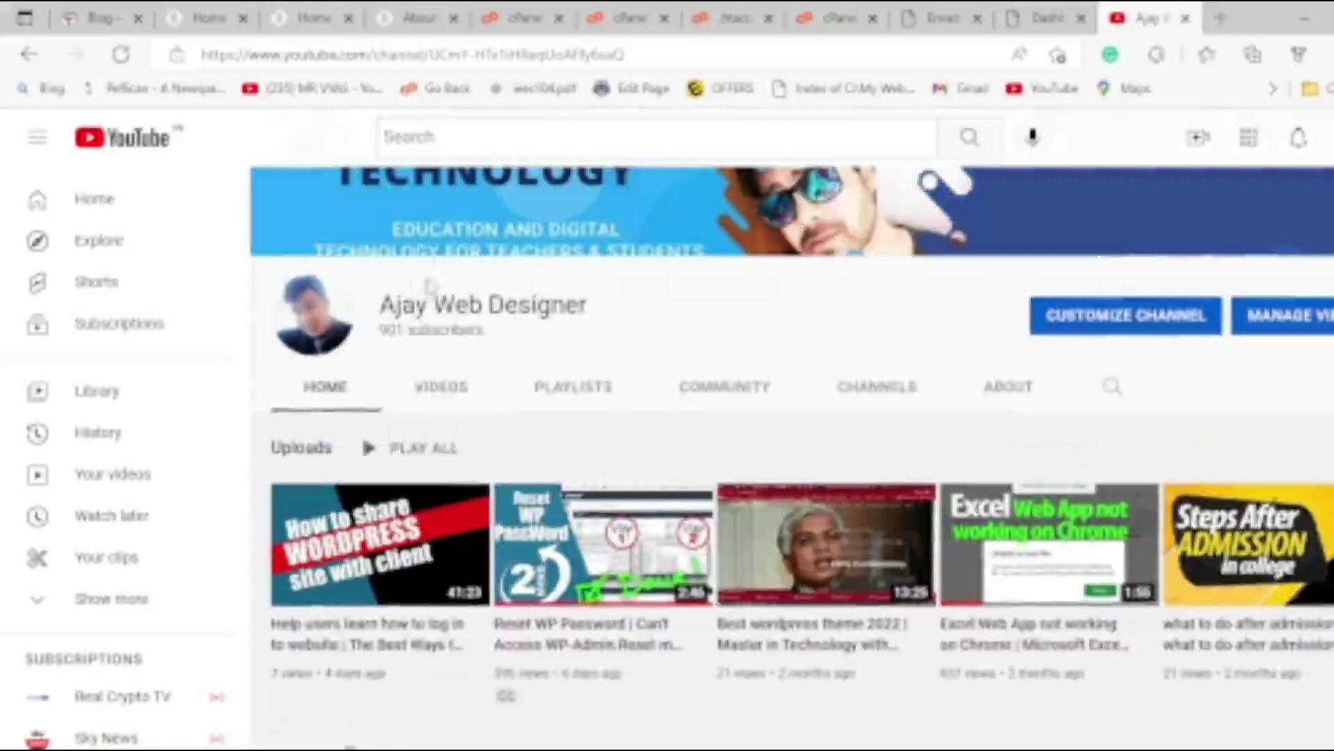
{"action": "left_click", "coordinate": [445, 389]}
{"action": "scroll", "coordinate": [875, 544], "scroll_direction": "down", "scroll_amount": 10}
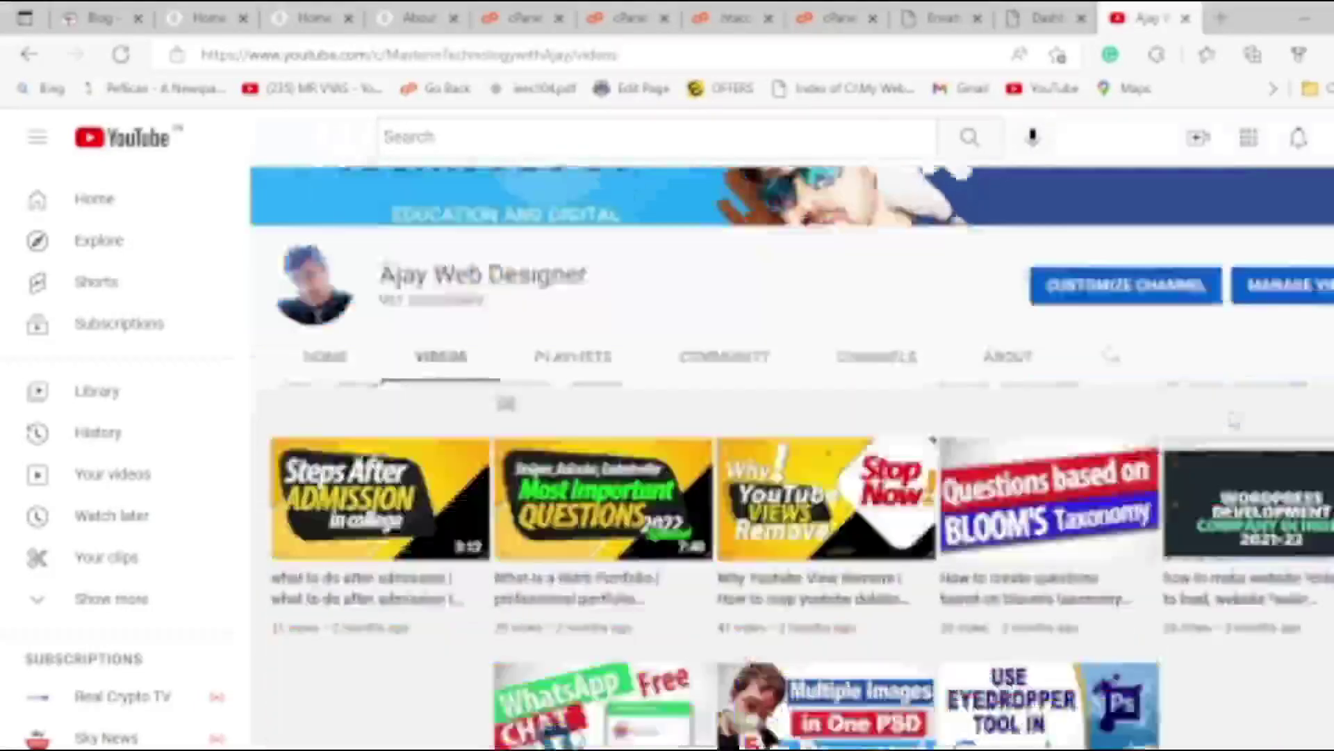
{"action": "scroll", "coordinate": [877, 536], "scroll_direction": "down", "scroll_amount": 10}
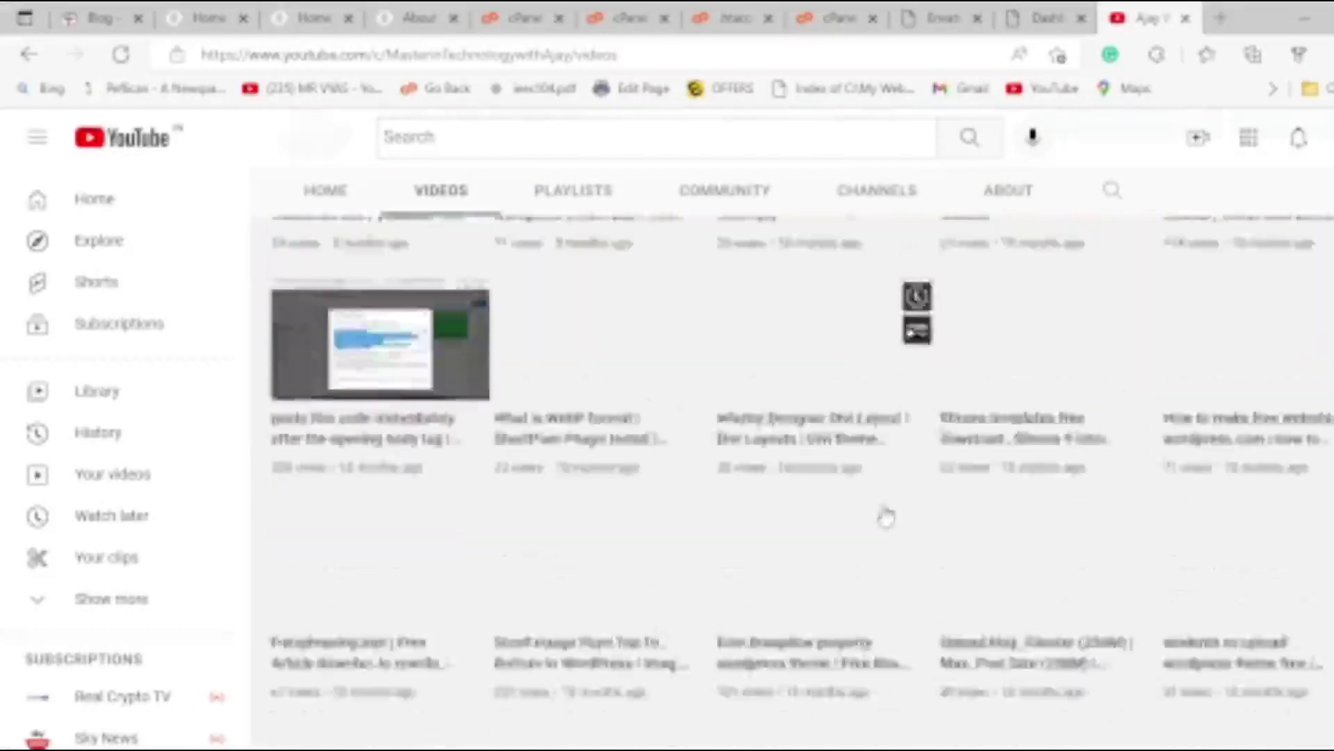
{"action": "scroll", "coordinate": [884, 512], "scroll_direction": "down", "scroll_amount": 3}
{"action": "scroll", "coordinate": [918, 516], "scroll_direction": "down", "scroll_amount": 10}
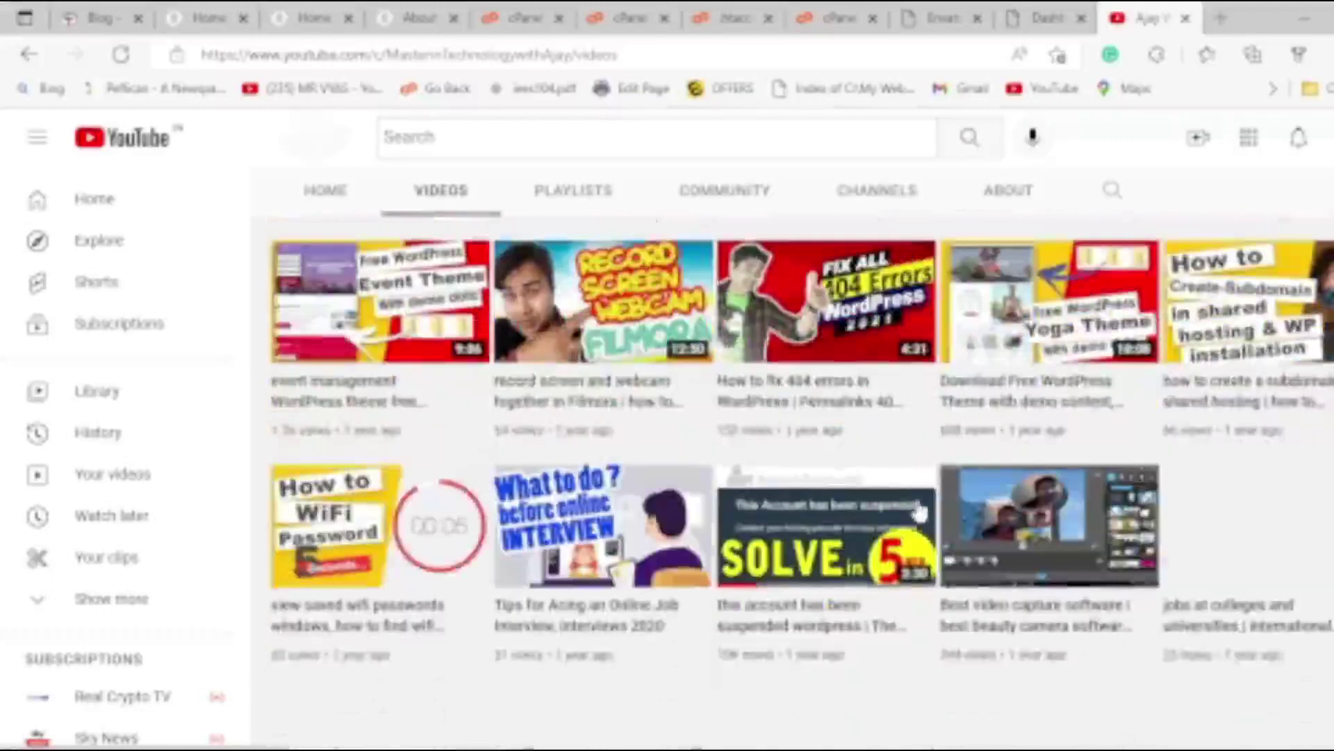
{"action": "scroll", "coordinate": [907, 522], "scroll_direction": "down", "scroll_amount": 10}
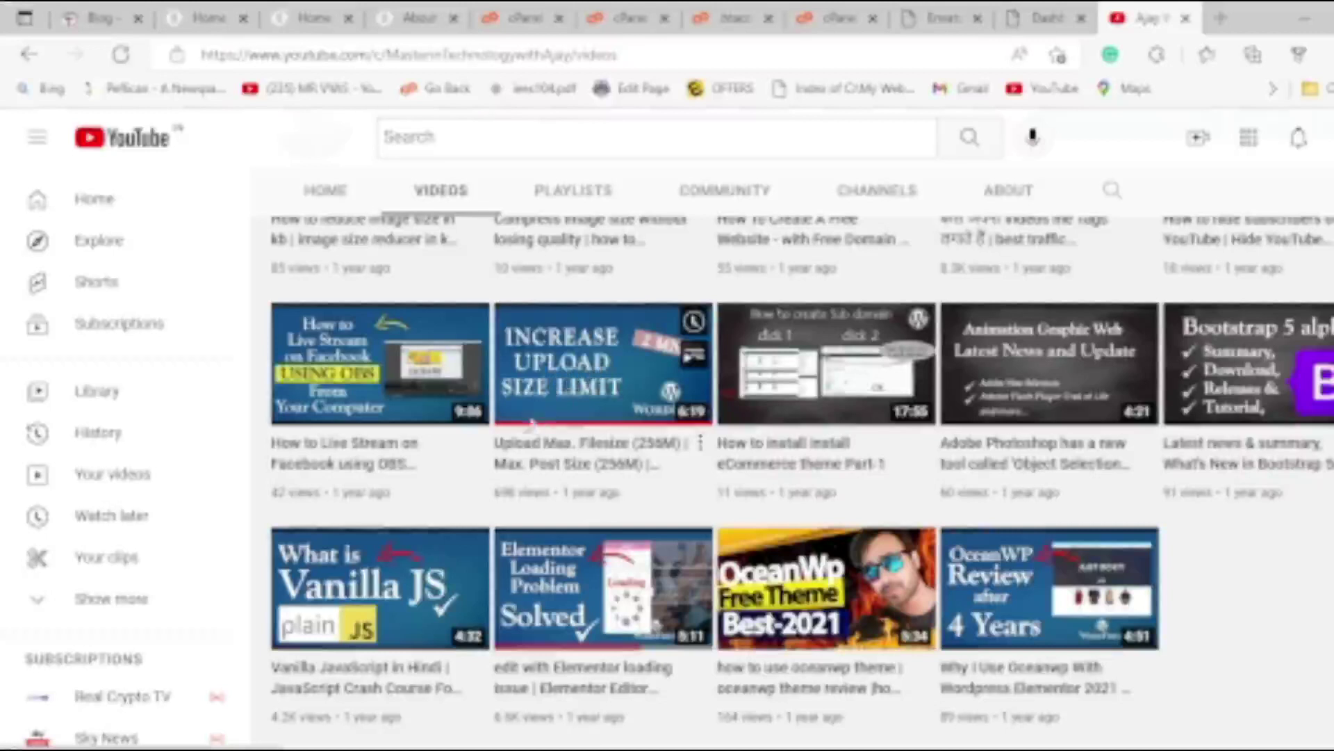
{"action": "left_click", "coordinate": [605, 450]}
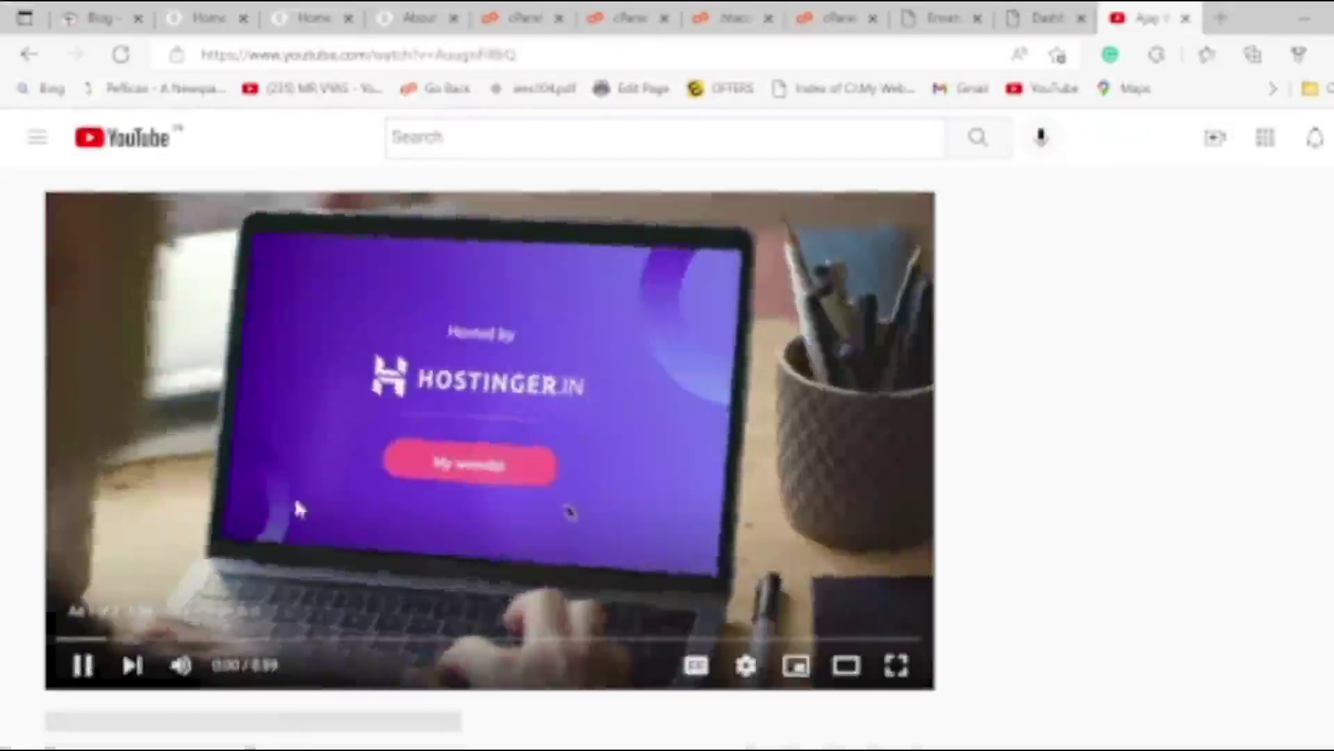
Expand the video description and copy its four php_value upload-limit lines.
{"action": "left_click", "coordinate": [71, 661]}
{"action": "scroll", "coordinate": [71, 625], "scroll_direction": "down", "scroll_amount": 3}
{"action": "scroll", "coordinate": [491, 528], "scroll_direction": "down", "scroll_amount": 4}
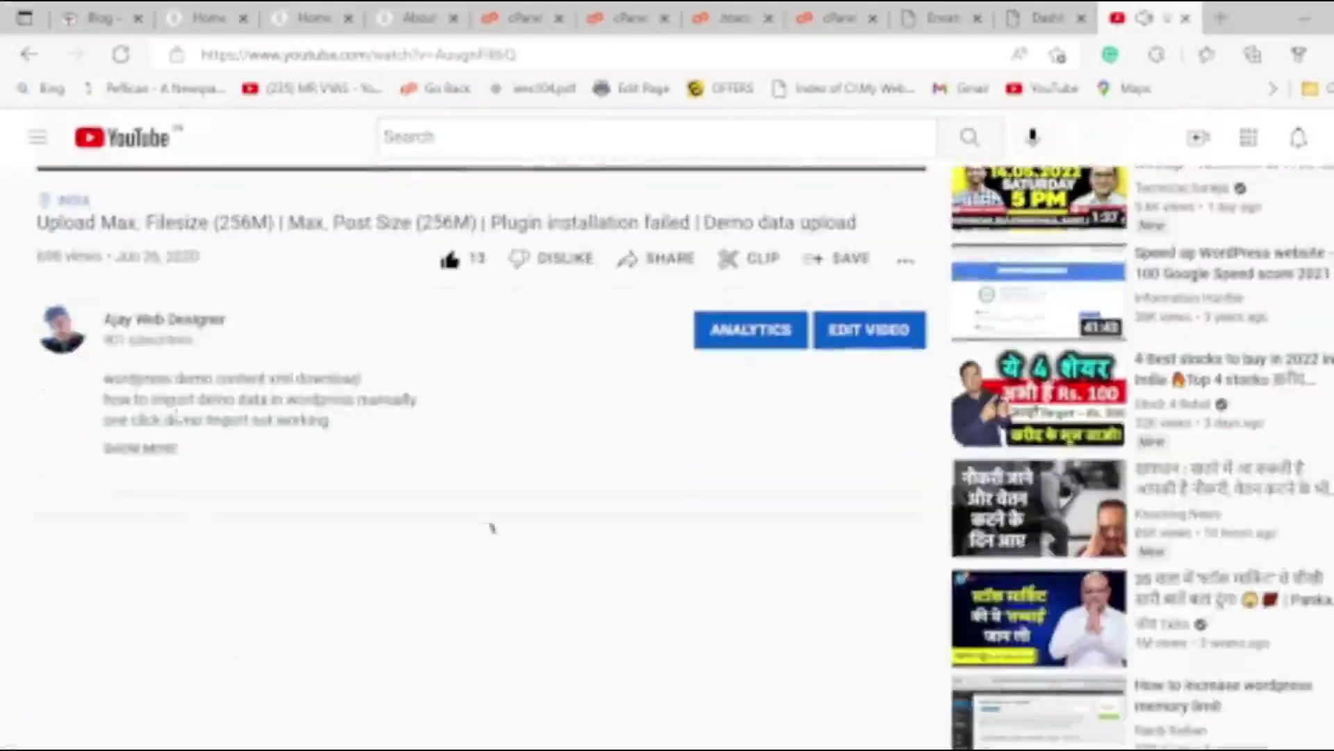
{"action": "left_click", "coordinate": [160, 451]}
{"action": "scroll", "coordinate": [160, 487], "scroll_direction": "down", "scroll_amount": 10}
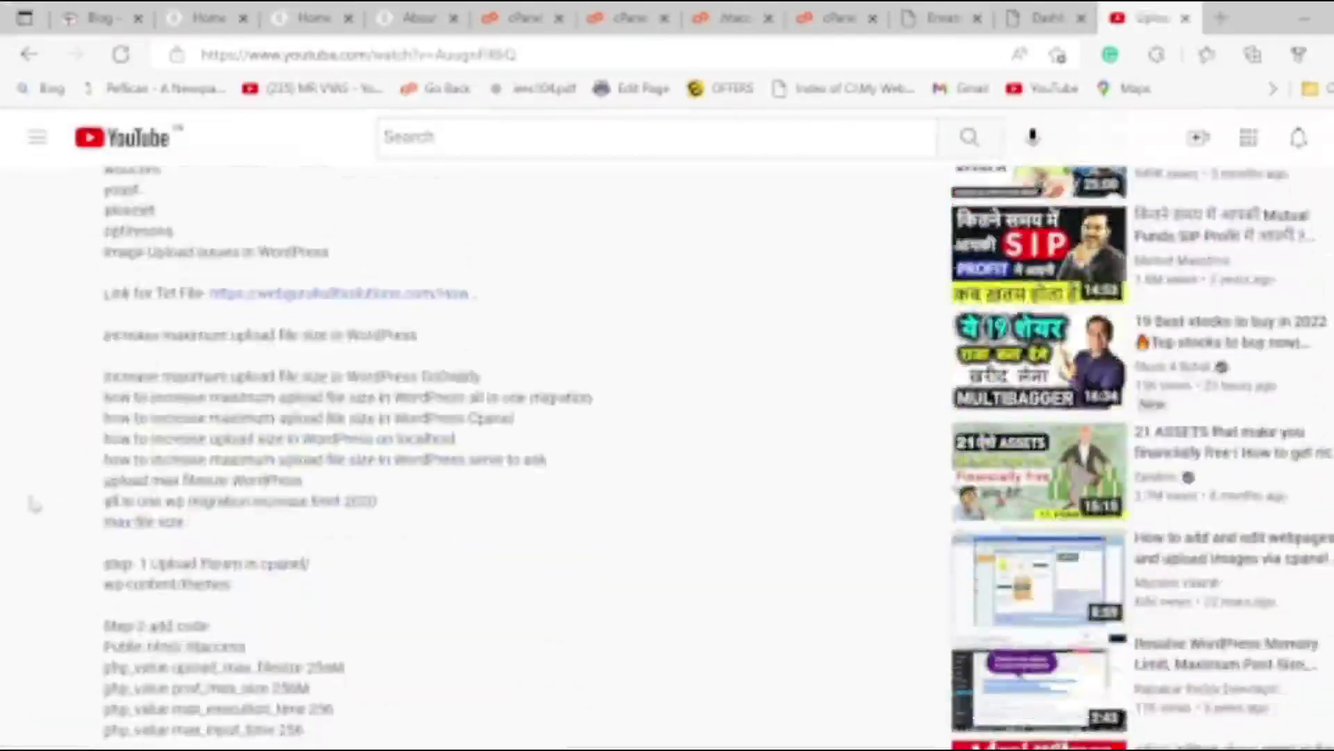
{"action": "scroll", "coordinate": [278, 629], "scroll_direction": "down", "scroll_amount": 4}
{"action": "left_click_drag", "start_coordinate": [104, 326], "coordinate": [256, 723]}
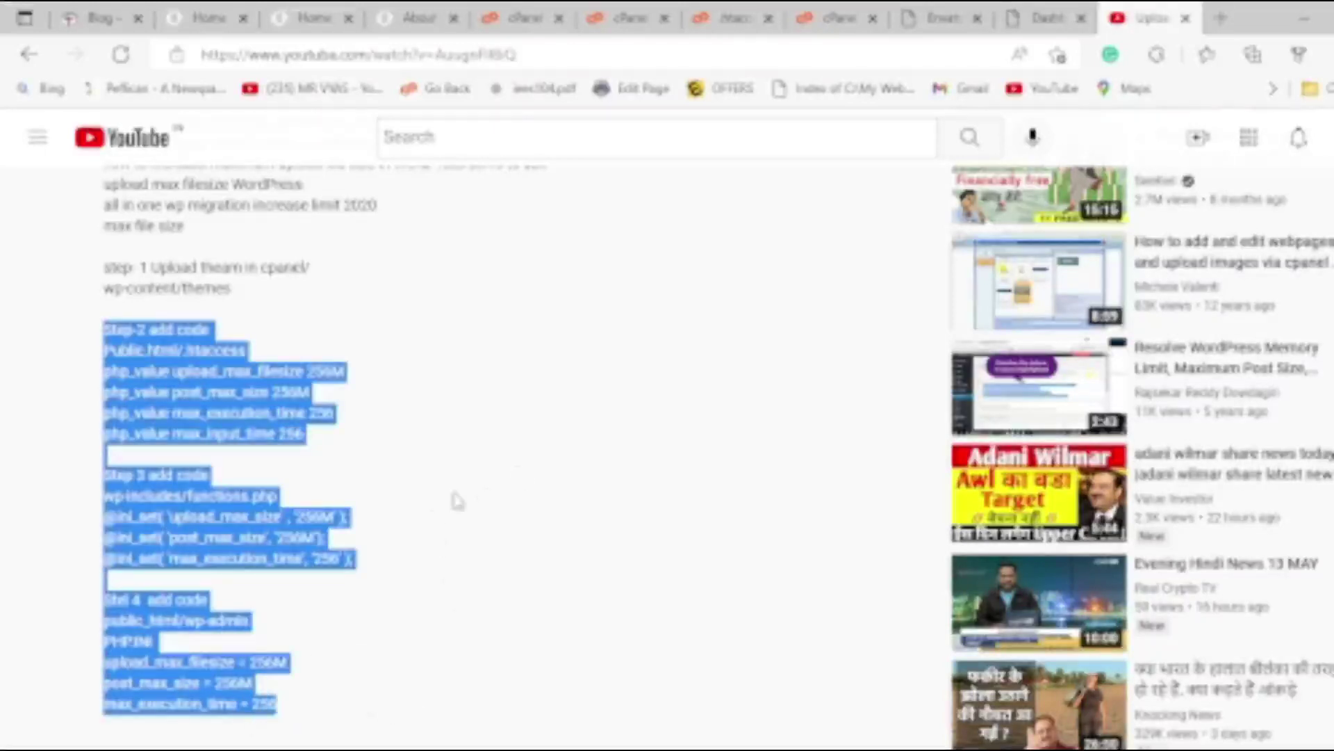
{"action": "left_click", "coordinate": [246, 407]}
{"action": "left_click_drag", "start_coordinate": [103, 369], "coordinate": [299, 465]}
{"action": "key", "text": "ctrl+c"}
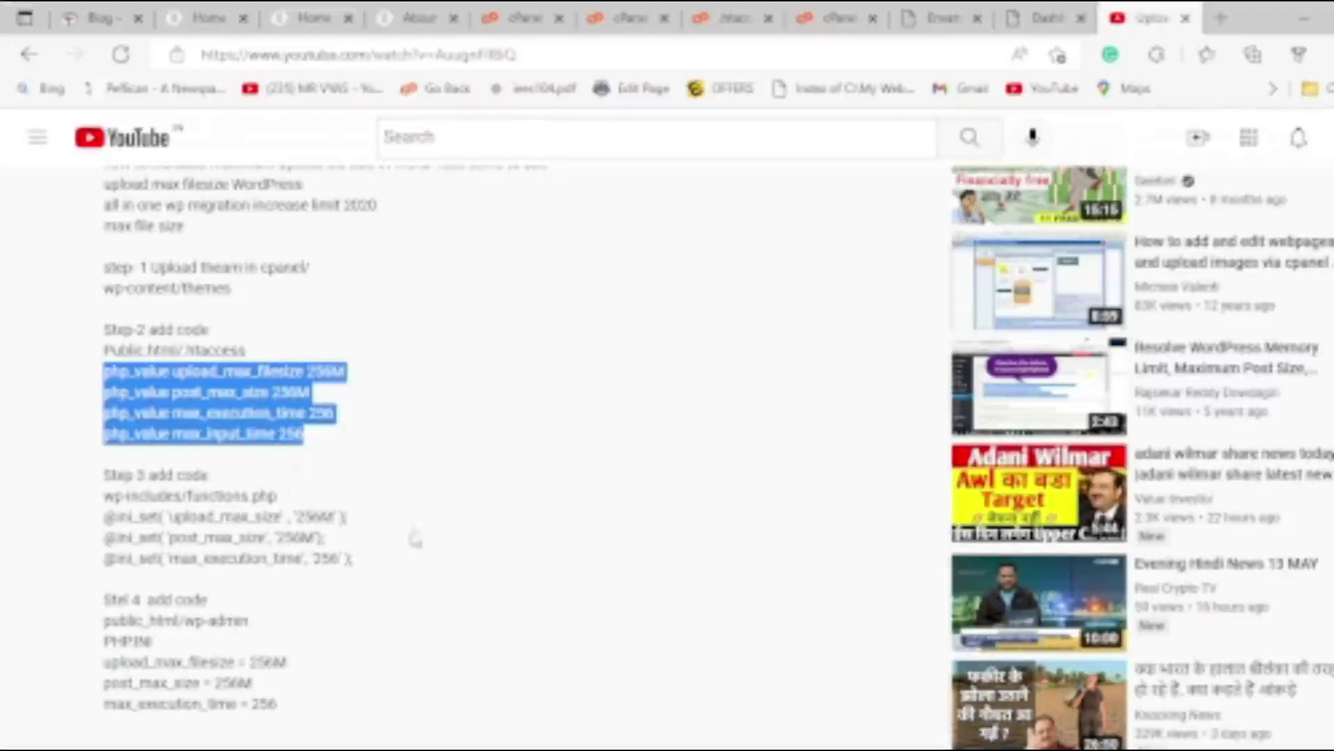
{"action": "left_click", "coordinate": [733, 17]}
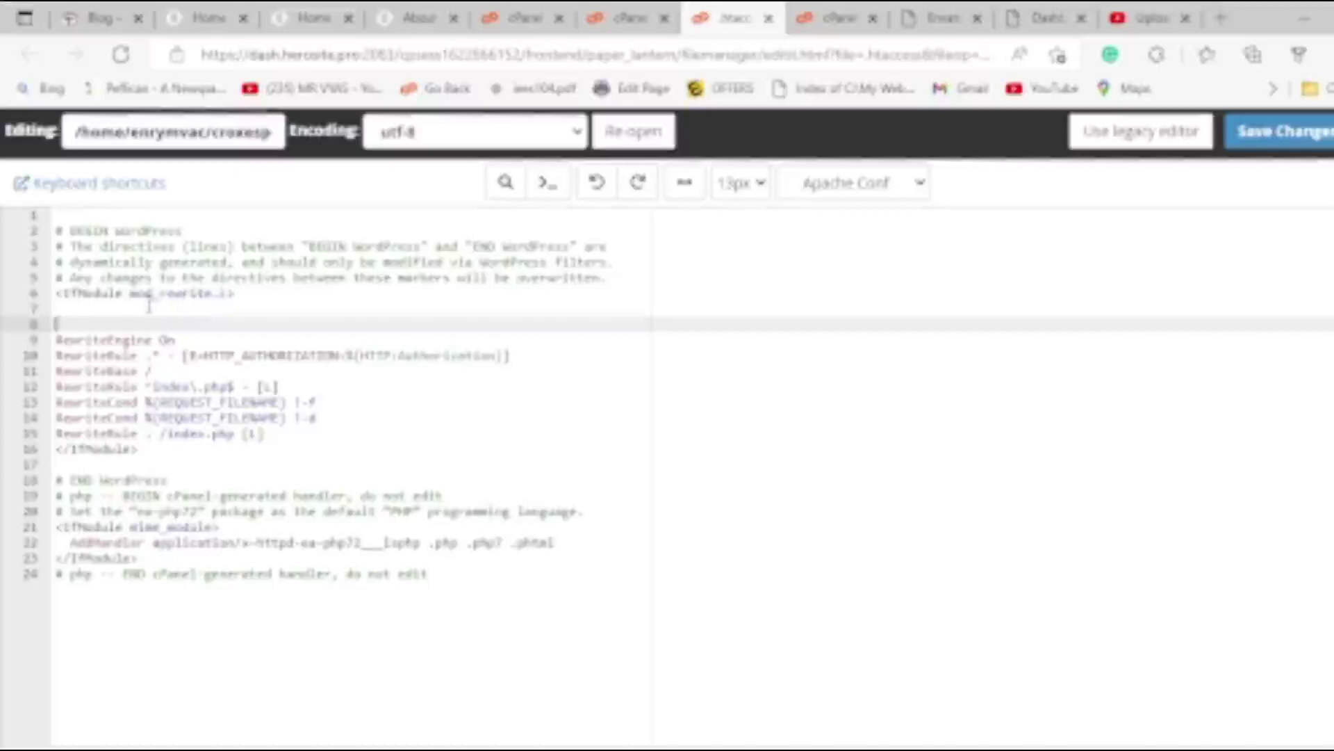
Paste the four php_value lines at line 8 and again after line 27.
{"action": "left_click", "coordinate": [629, 18]}
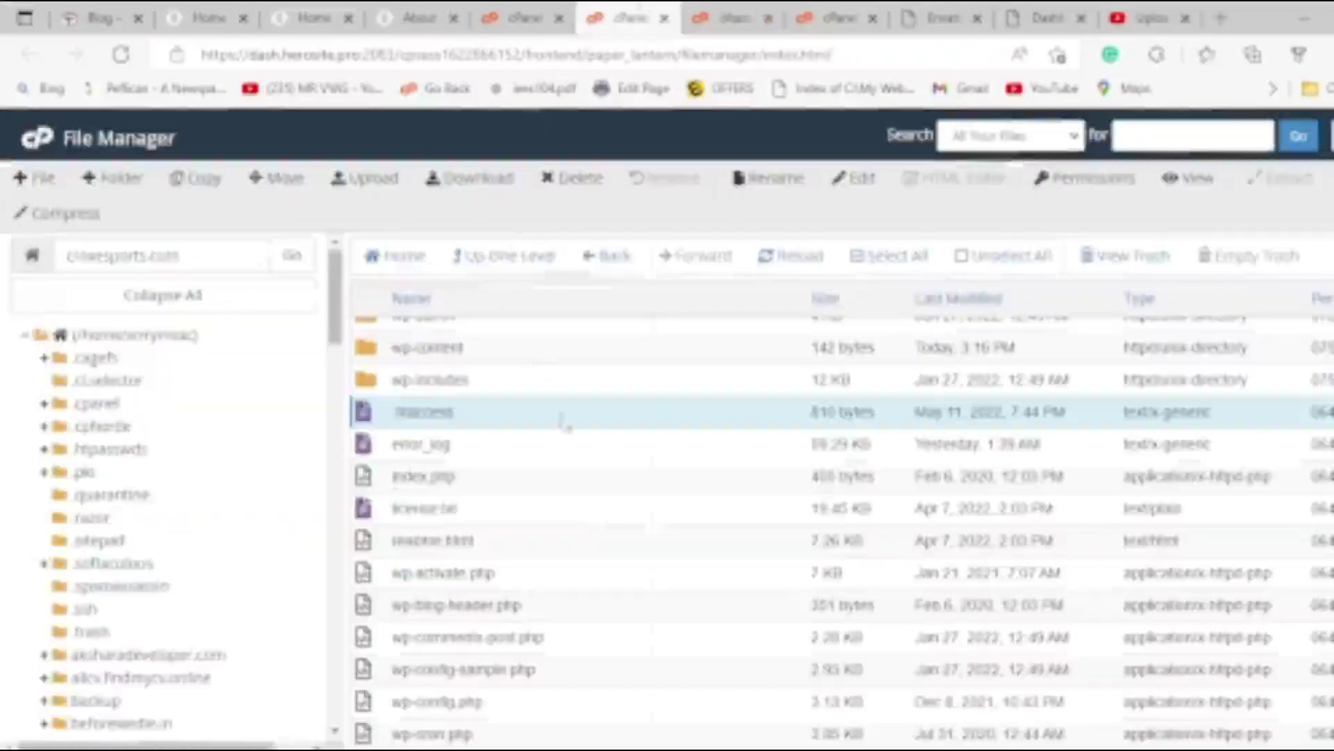
{"action": "left_click", "coordinate": [725, 16]}
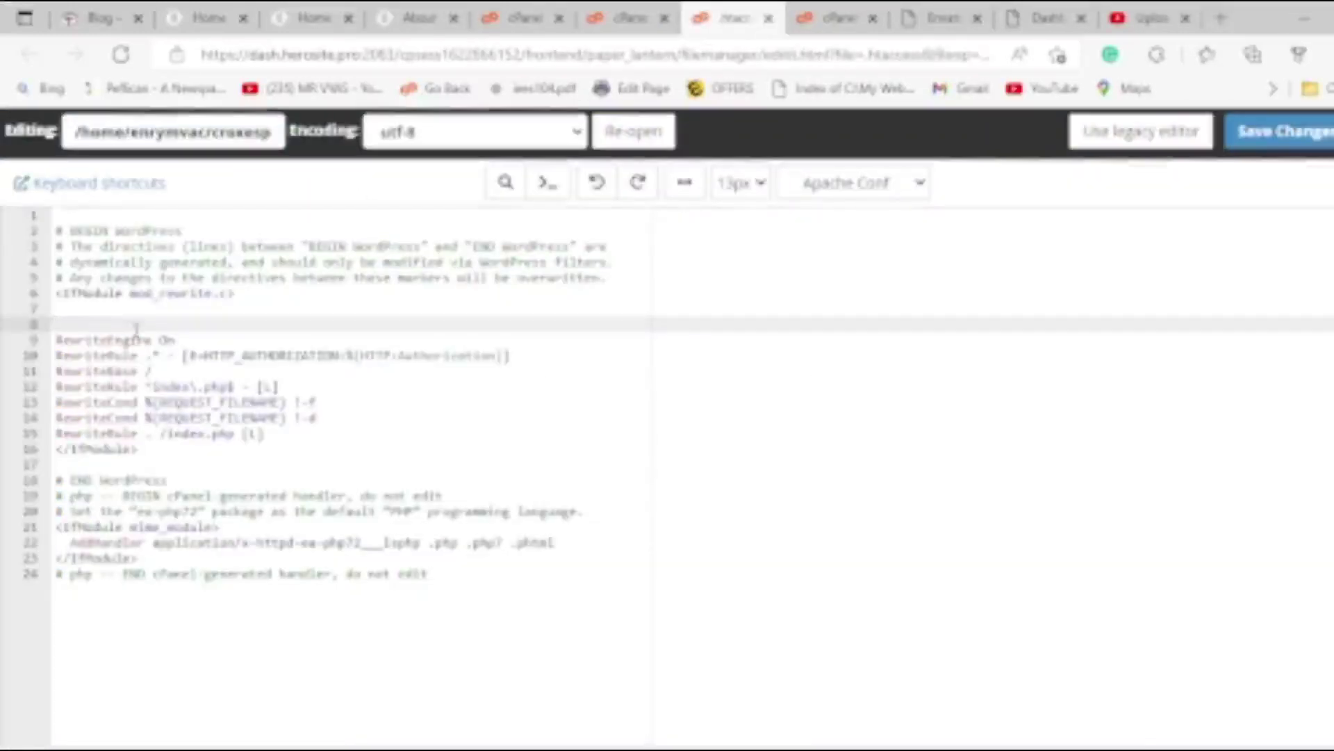
{"action": "key", "text": "ctrl+v"}
{"action": "left_click", "coordinate": [472, 618]}
{"action": "key", "text": "Return"}
{"action": "key", "text": "Return"}
{"action": "key", "text": "ctrl+v"}
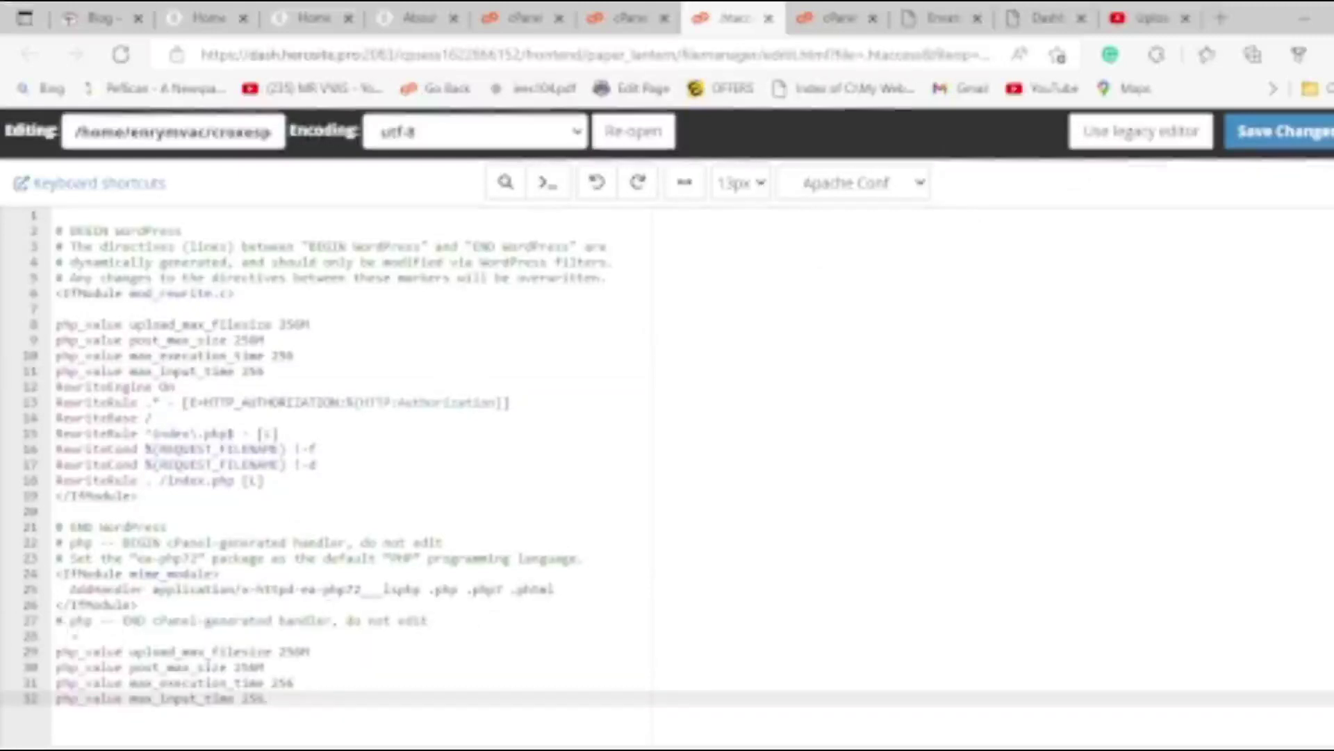
Comment out the end copy of the php_value lines (lines 29–32) with '#'.
{"action": "left_click", "coordinate": [59, 622]}
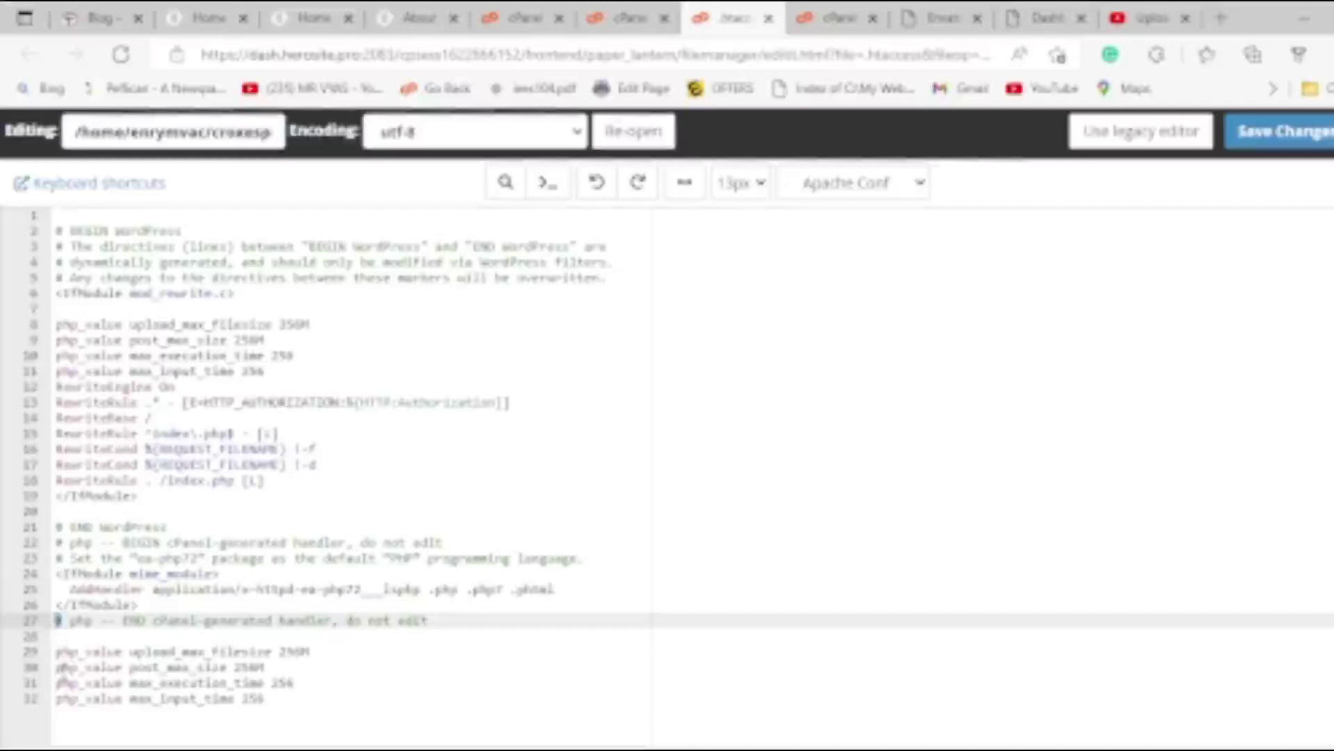
{"action": "left_click", "coordinate": [57, 667]}
{"action": "left_click", "coordinate": [55, 651]}
{"action": "type", "text": "#"}
{"action": "left_click", "coordinate": [58, 669], "text": "ctrl"}
{"action": "type", "text": "#"}
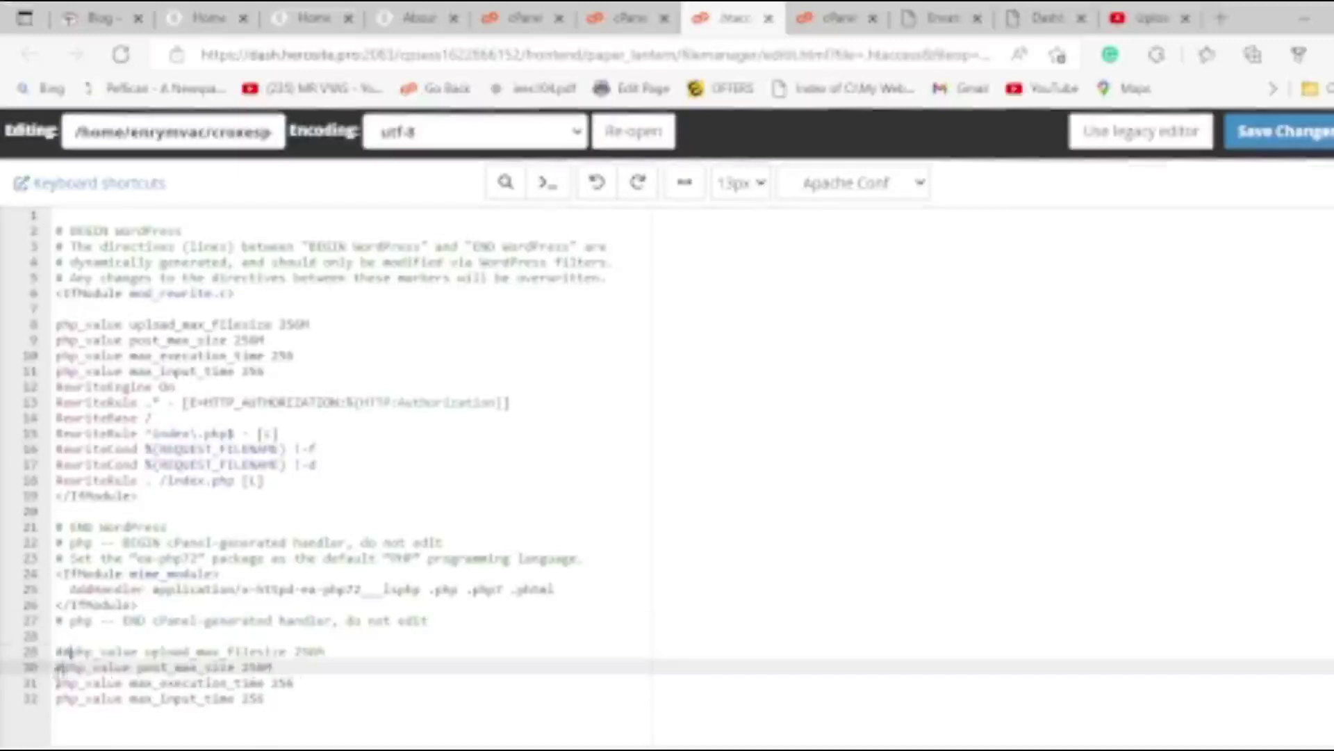
{"action": "left_click", "coordinate": [58, 684], "text": "ctrl"}
{"action": "type", "text": "#"}
{"action": "left_click", "coordinate": [58, 699], "text": "ctrl"}
{"action": "type", "text": "#"}
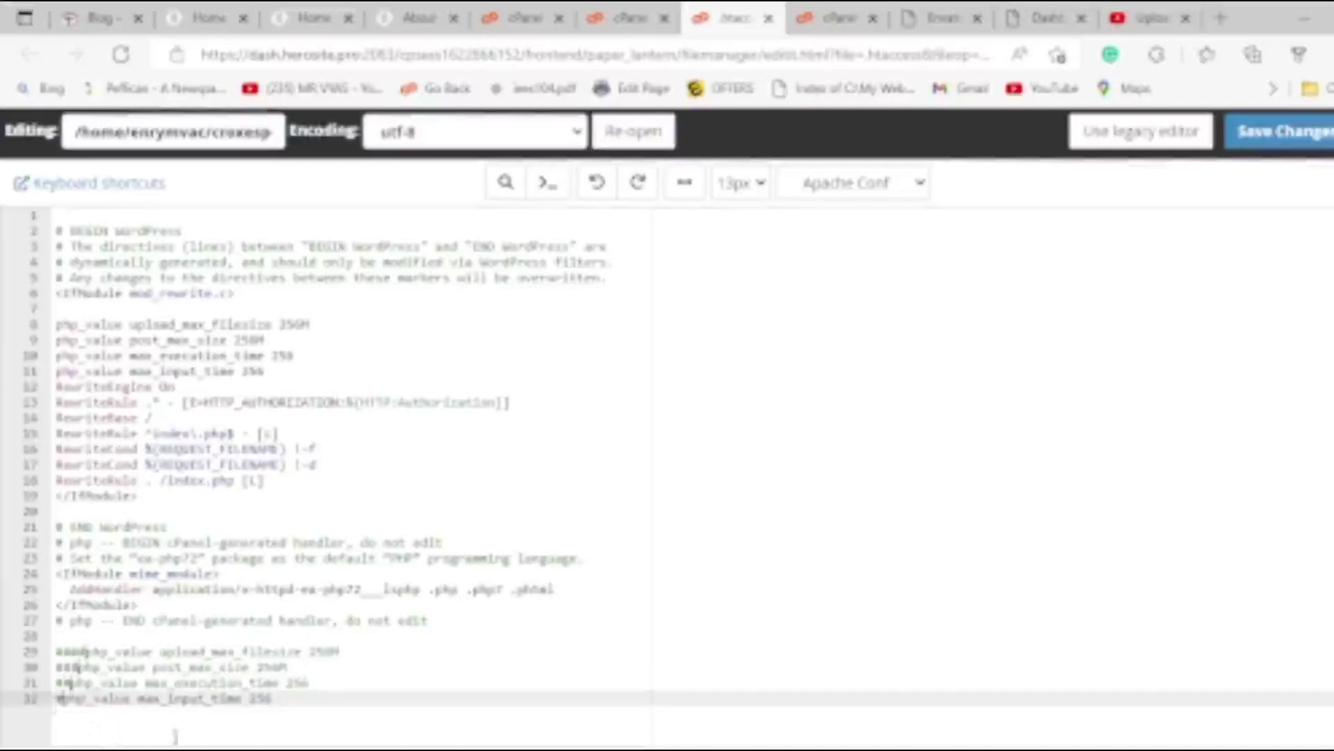
{"action": "key", "text": "BackSpace"}
{"action": "key", "text": "BackSpace"}
{"action": "key", "text": "BackSpace"}
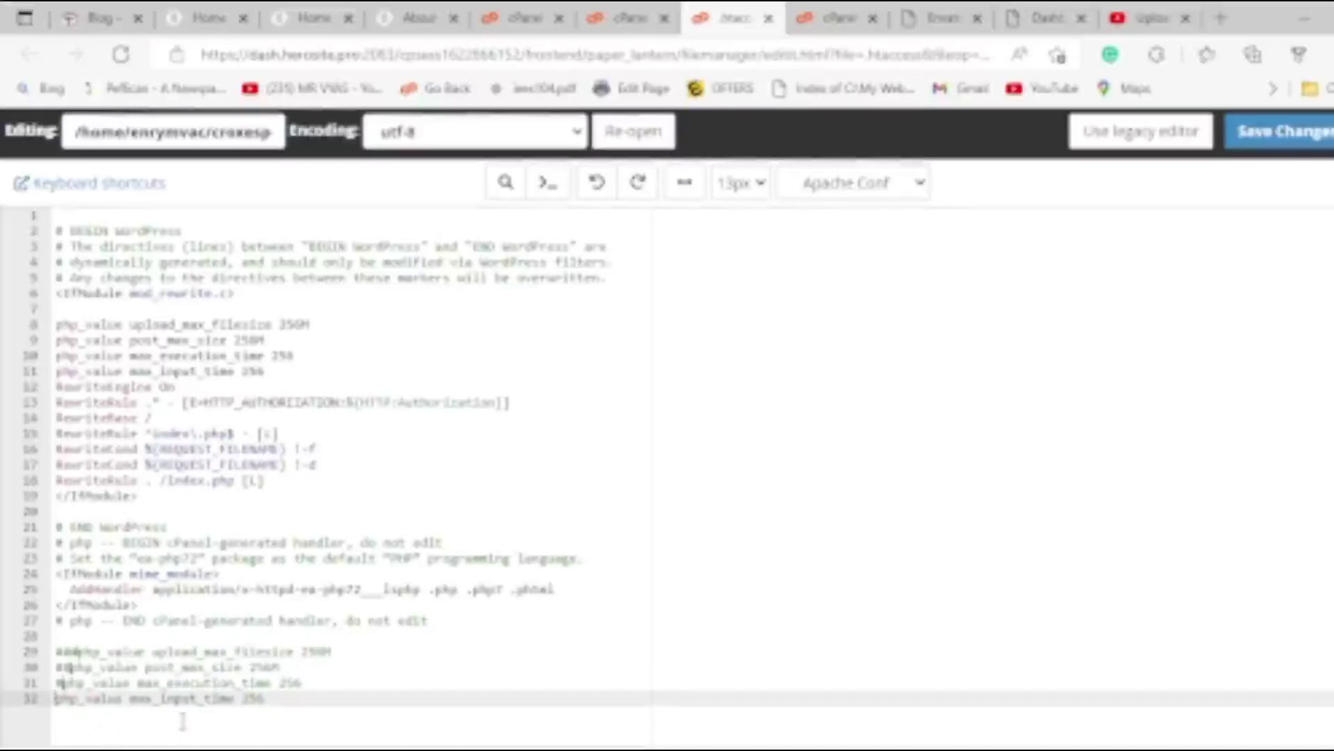
{"action": "key", "text": "BackSpace"}
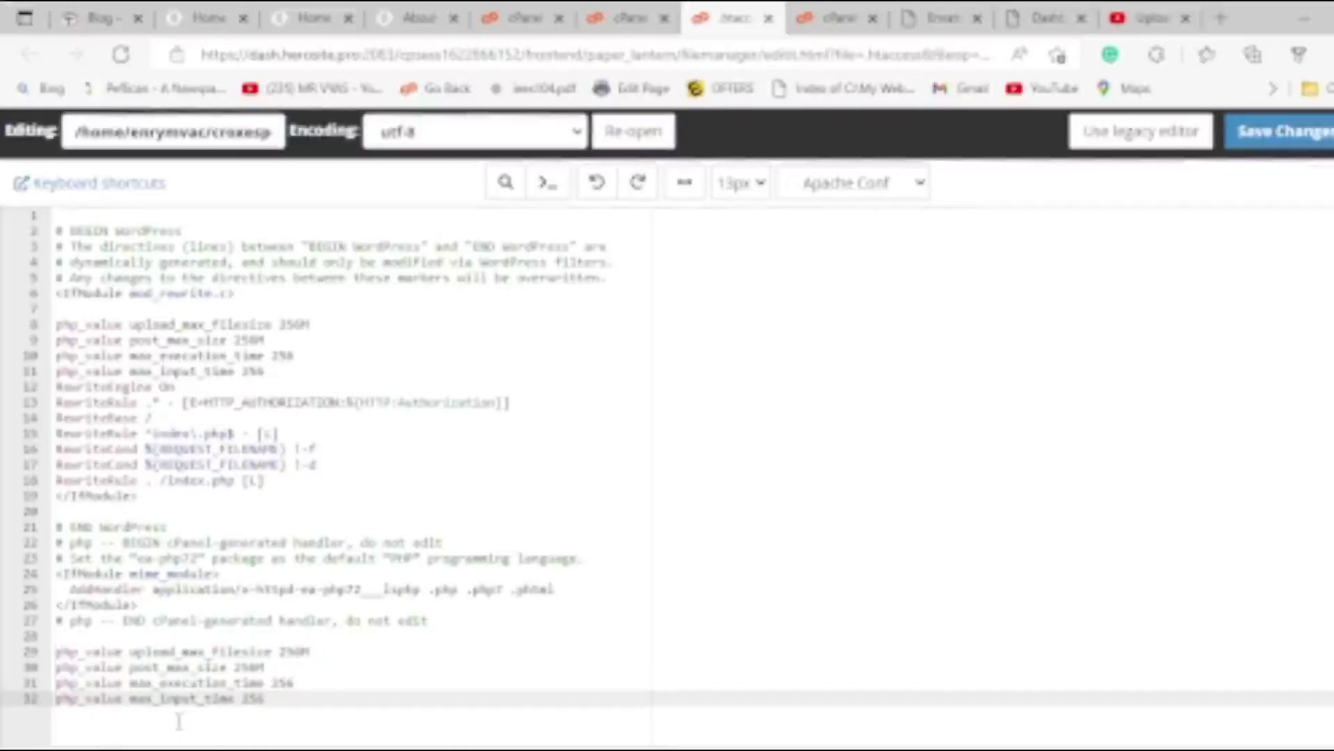
{"action": "type", "text": "#"}
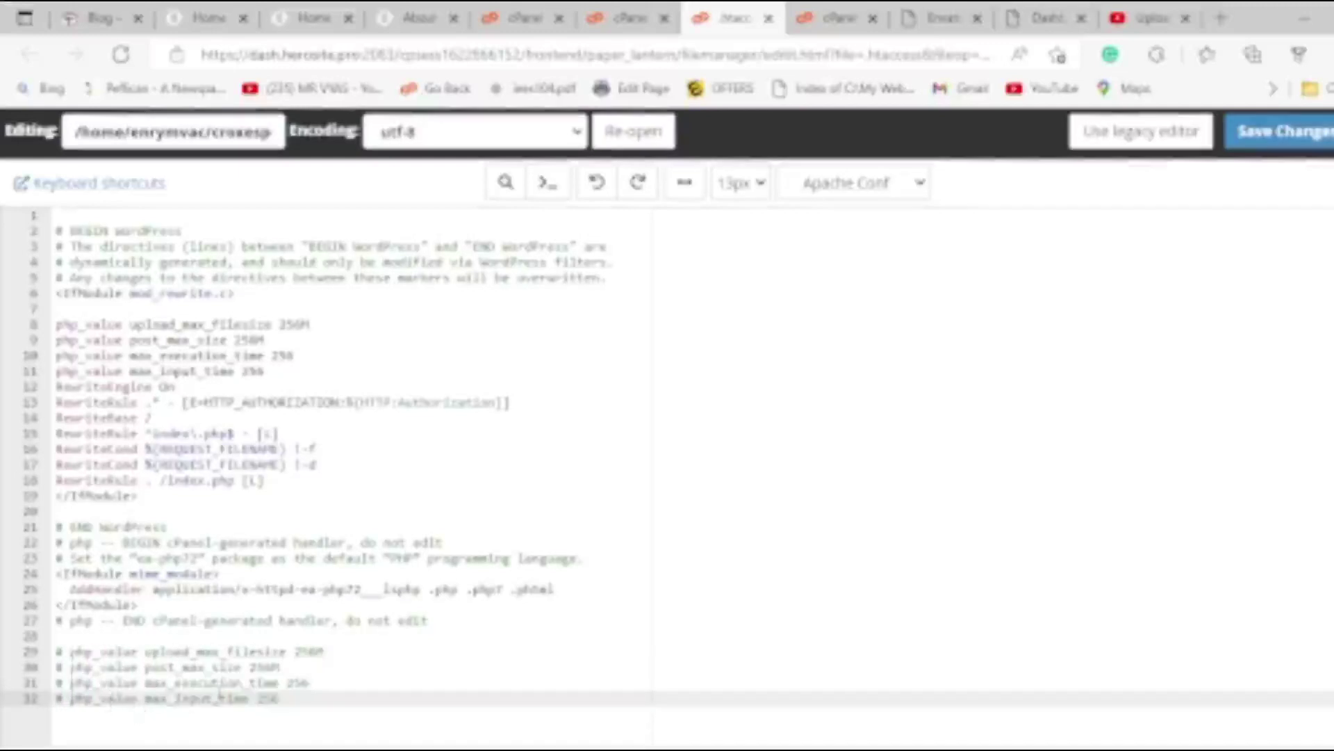
{"action": "left_click", "coordinate": [365, 726]}
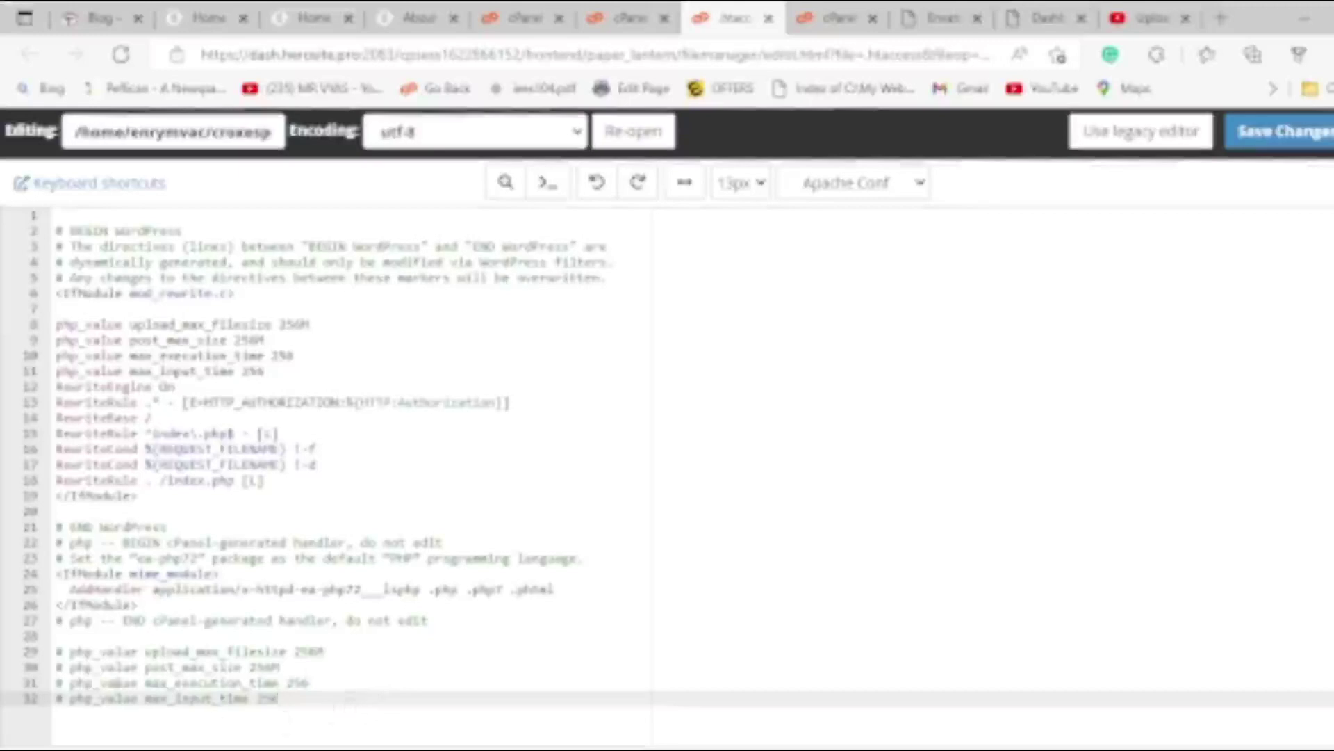
{"action": "left_click", "coordinate": [10, 635]}
{"action": "left_click", "coordinate": [10, 667]}
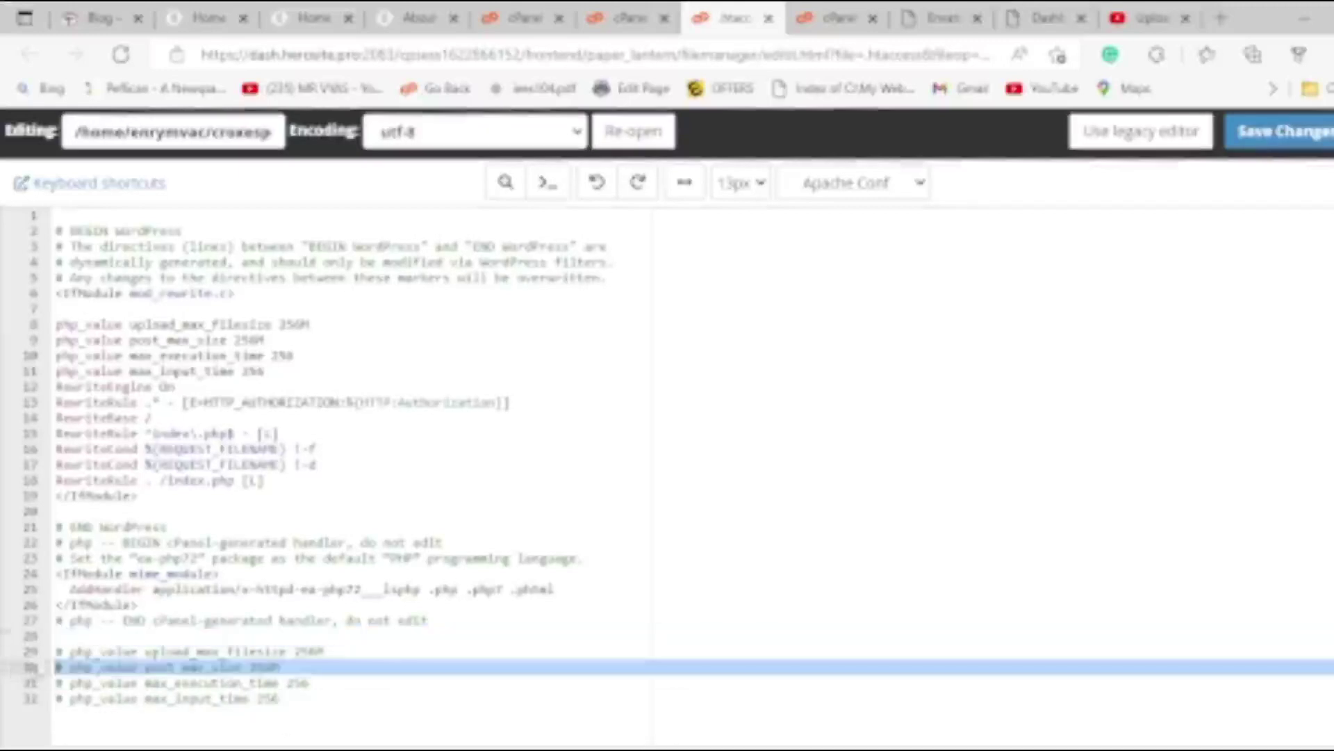
{"action": "left_click_drag", "start_coordinate": [69, 651], "coordinate": [47, 651]}
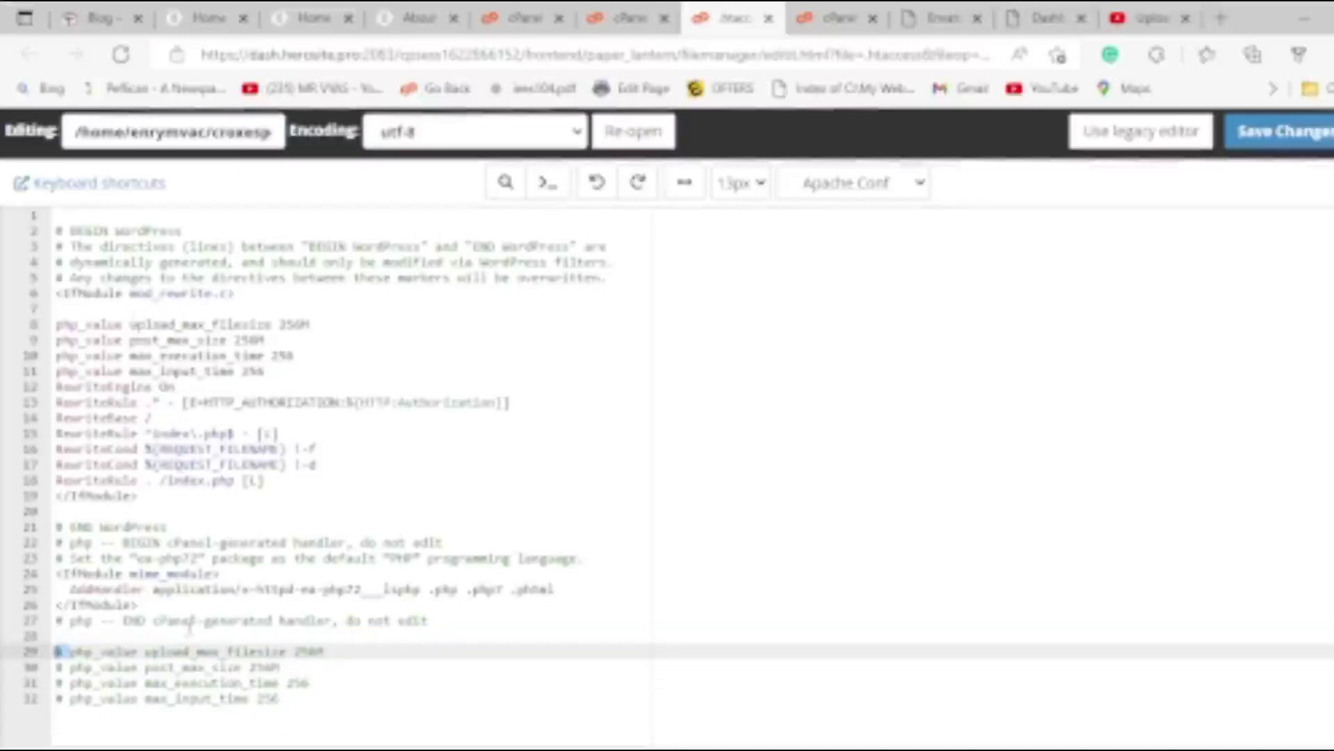
{"action": "key", "text": "Delete"}
{"action": "left_click", "coordinate": [387, 699]}
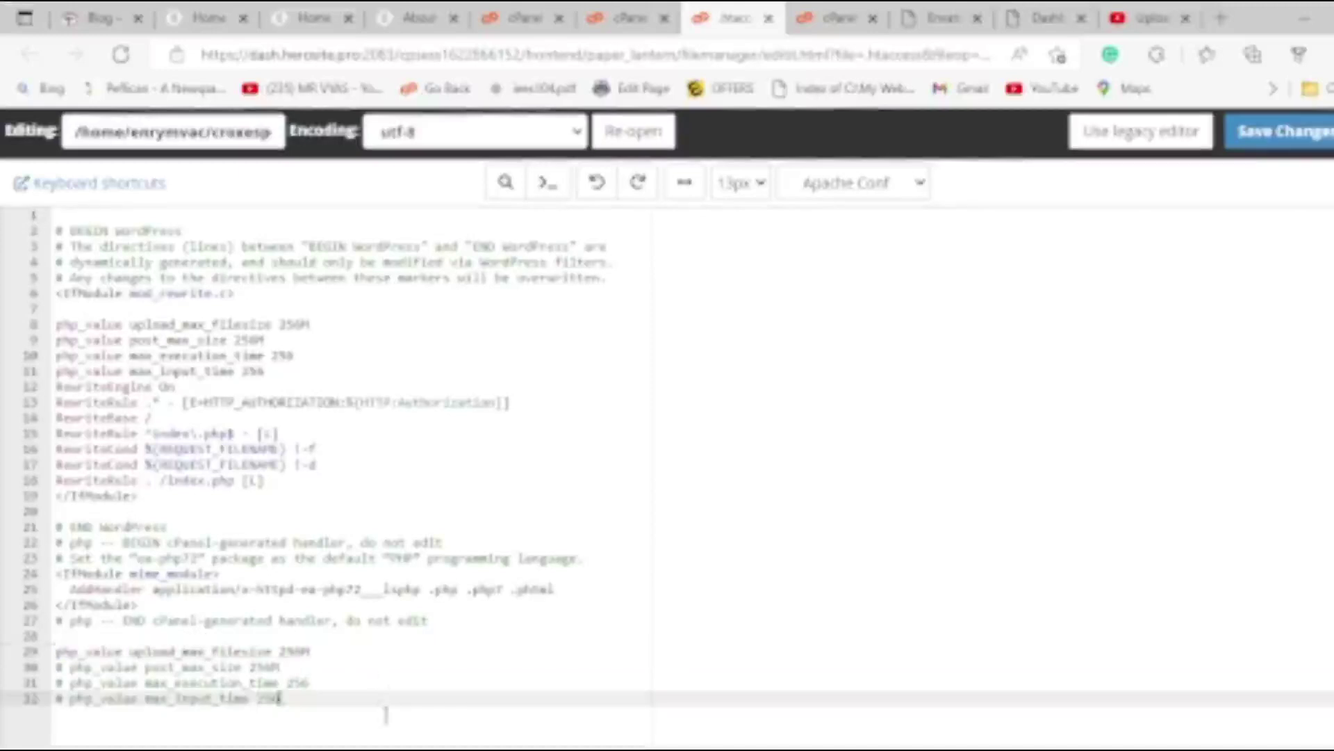
{"action": "key", "text": "ctrl+z"}
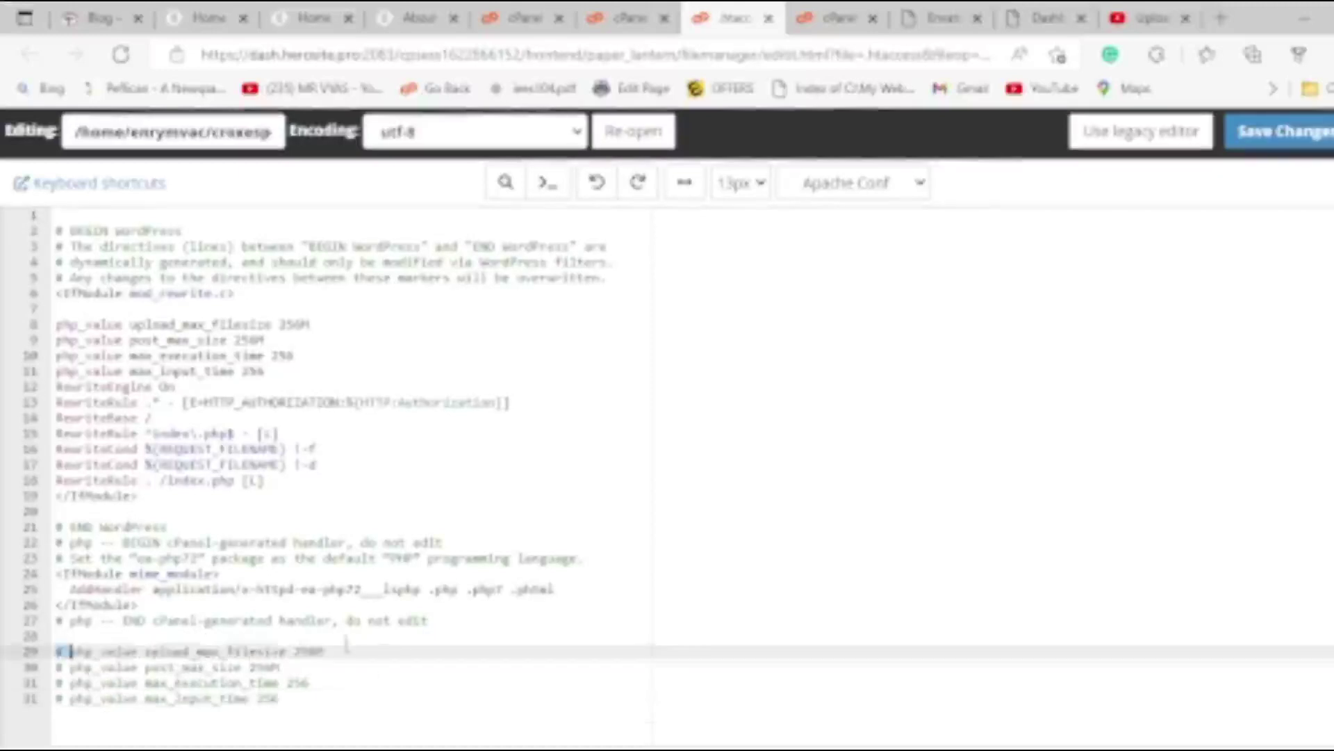
{"action": "left_click", "coordinate": [212, 698]}
Delete the empty line 7, save the .htaccess changes and close the editor.
{"action": "left_click_drag", "start_coordinate": [265, 372], "coordinate": [57, 355]}
{"action": "left_click", "coordinate": [81, 310]}
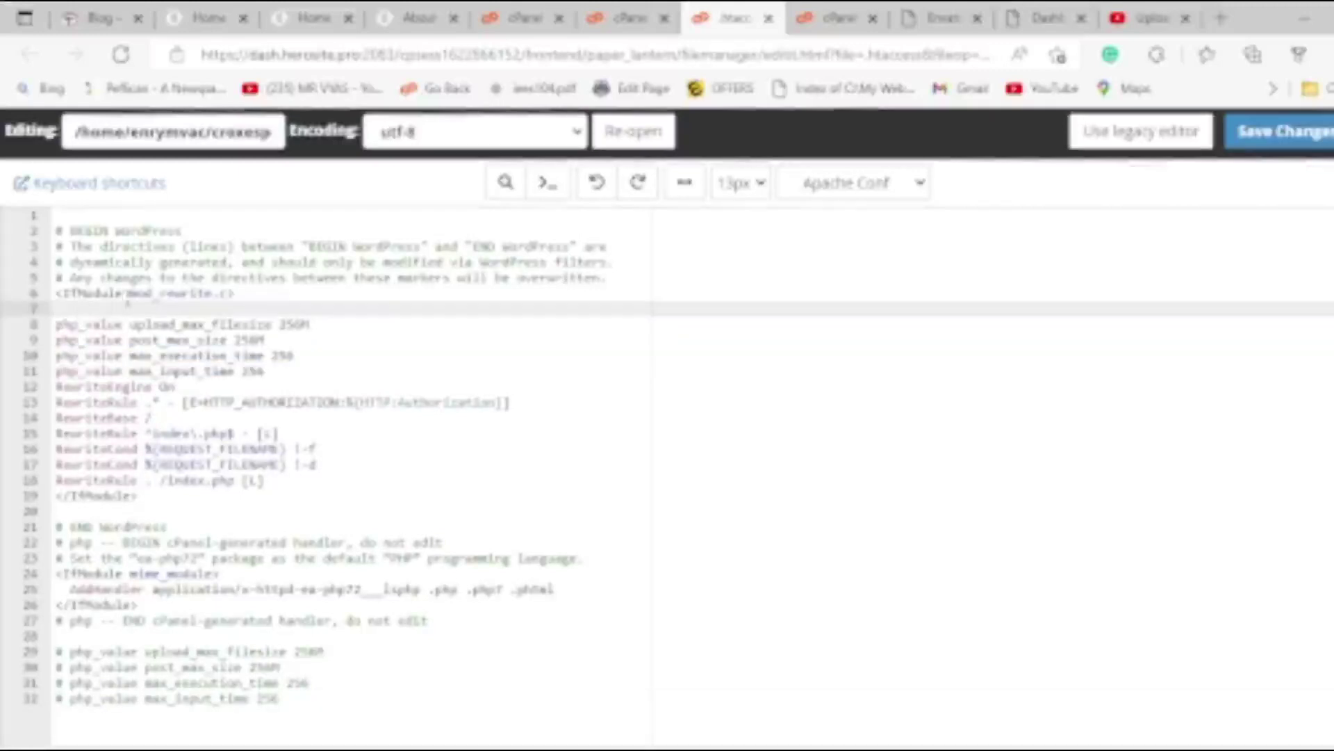
{"action": "key", "text": "BackSpace"}
{"action": "left_click", "coordinate": [1277, 135]}
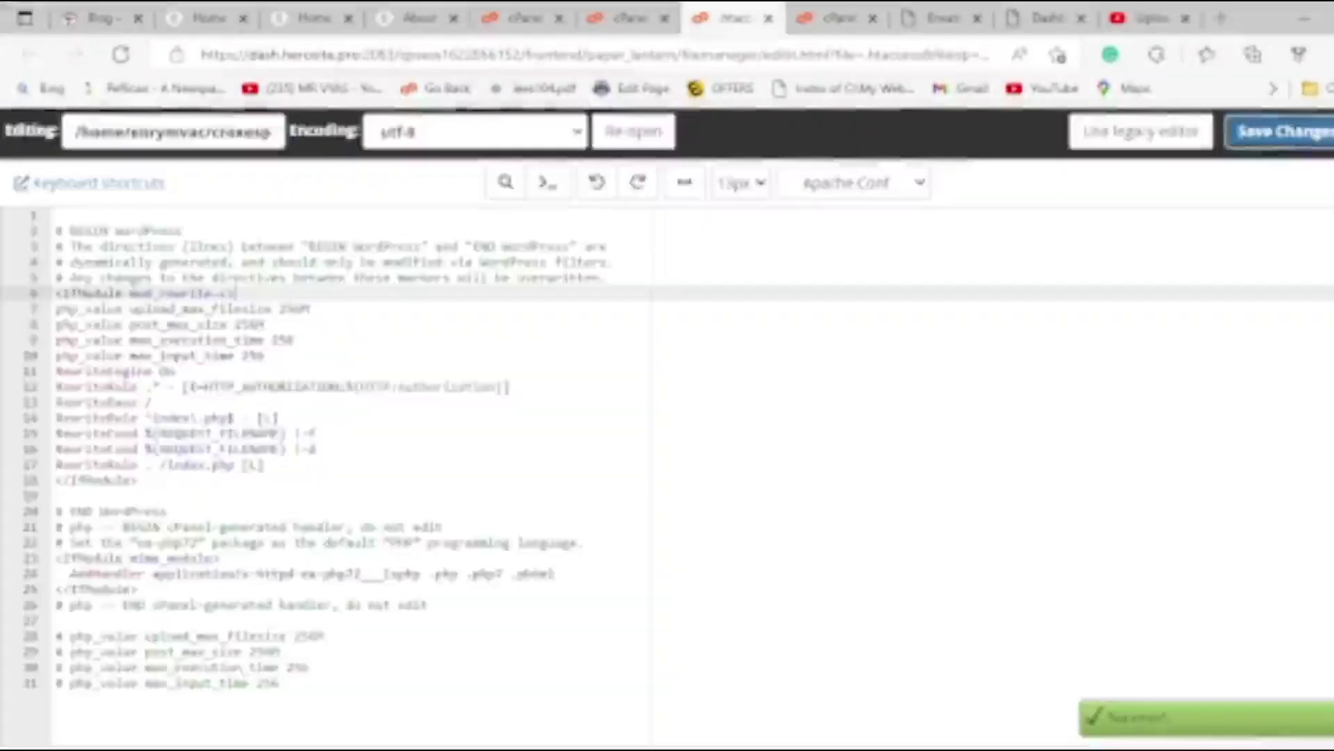
{"action": "key", "text": "ctrl+w"}
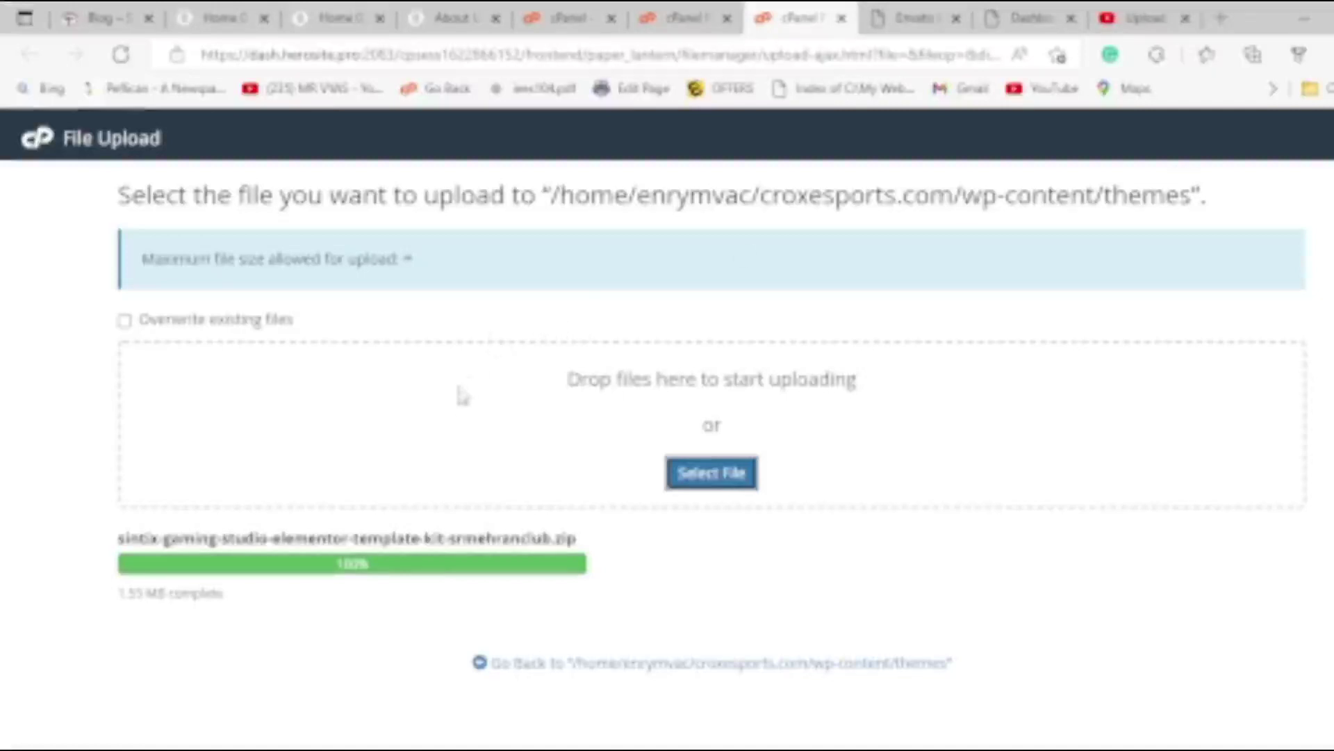
Check the wp-includes functions step in the video's code notes, then return to File Manager.
{"action": "left_click", "coordinate": [669, 19]}
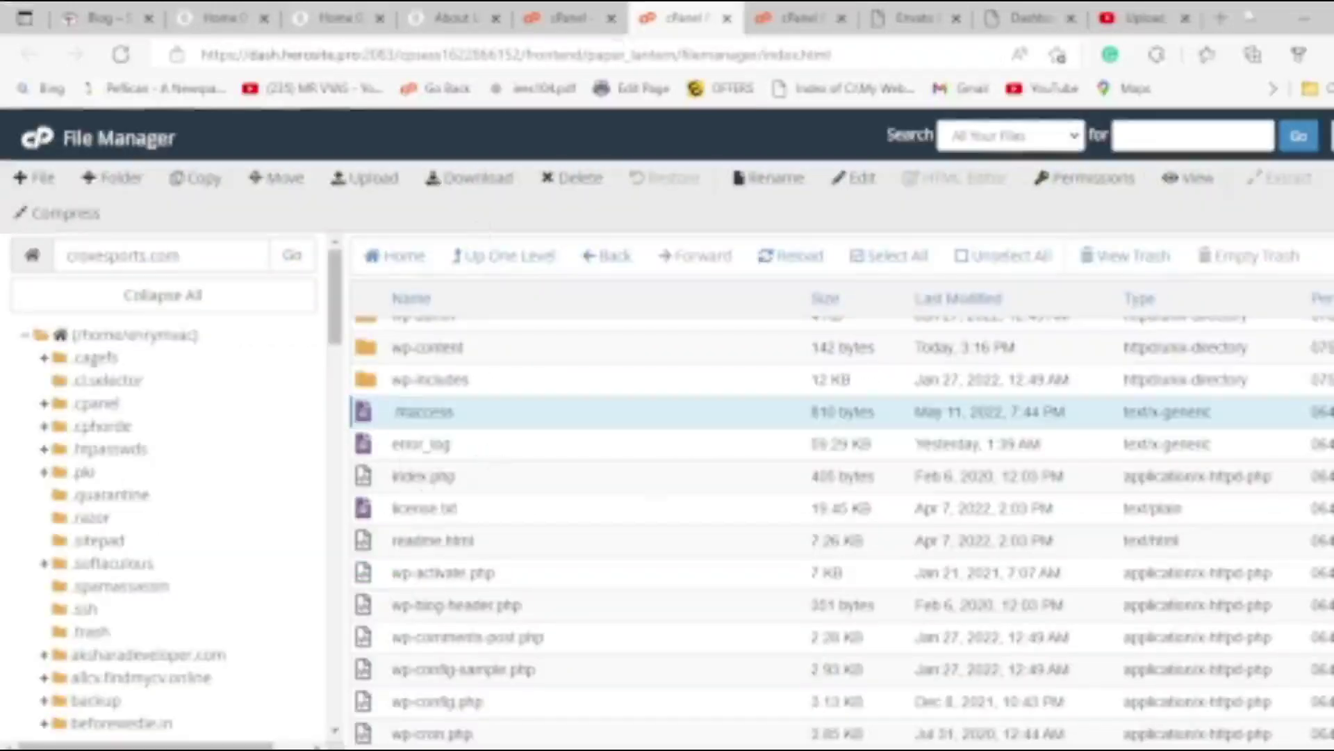
{"action": "left_click", "coordinate": [1146, 18]}
{"action": "left_click_drag", "start_coordinate": [104, 496], "coordinate": [236, 495]}
{"action": "left_click", "coordinate": [208, 496]}
{"action": "left_click", "coordinate": [799, 18]}
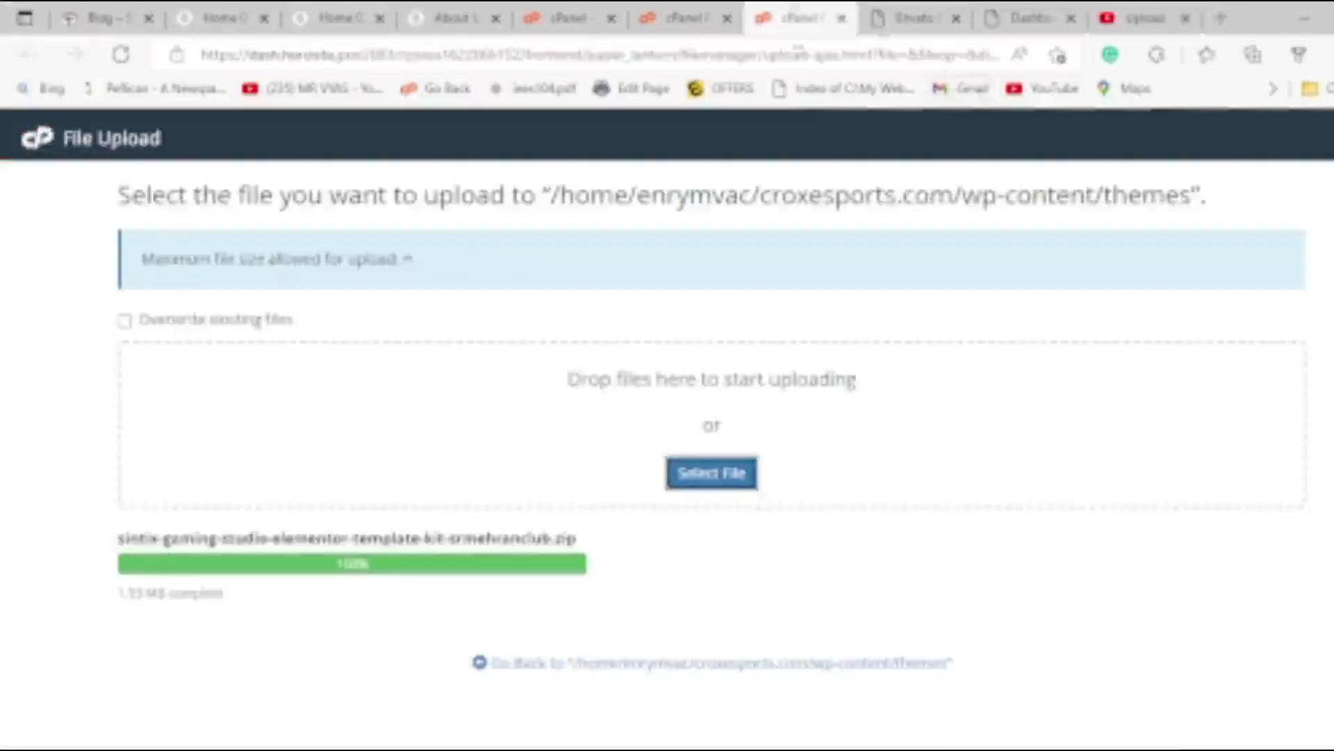
{"action": "left_click", "coordinate": [685, 18]}
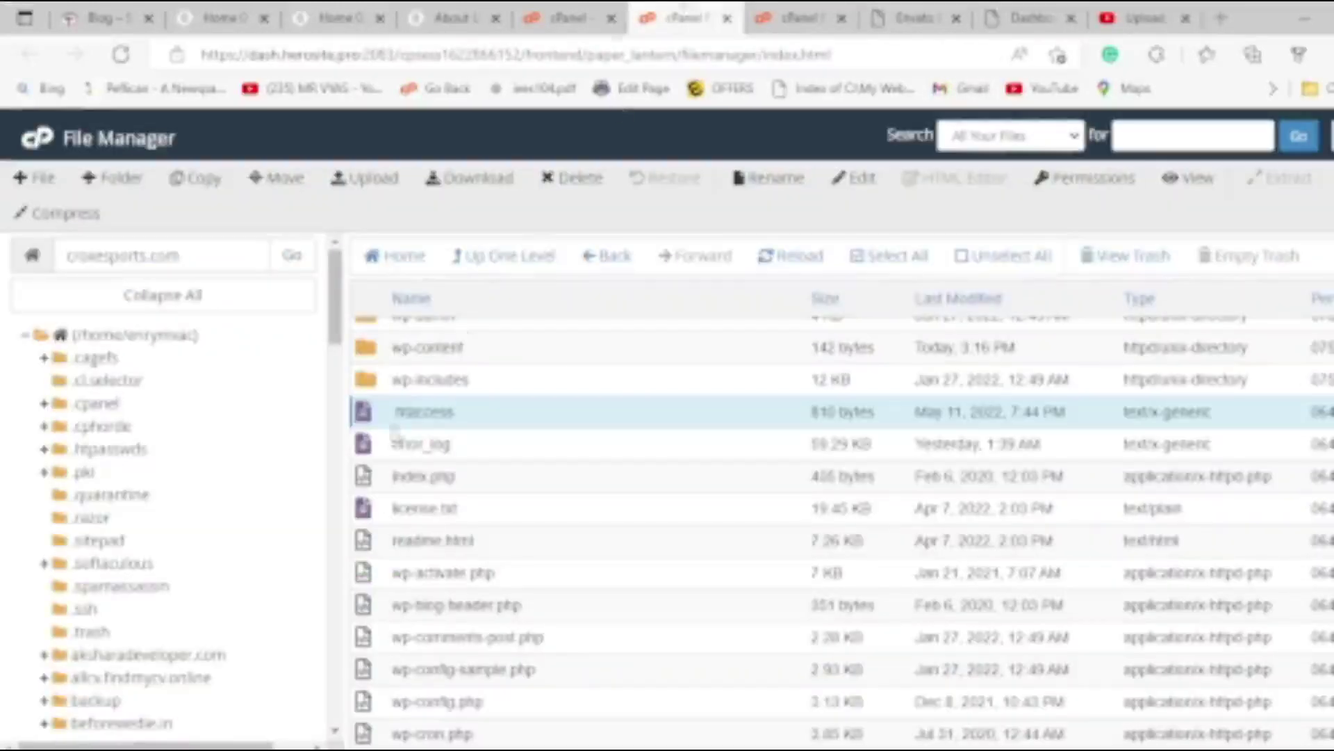
Open the wp-includes folder and bring up the actions menu for functions.php.
{"action": "double_click", "coordinate": [384, 381]}
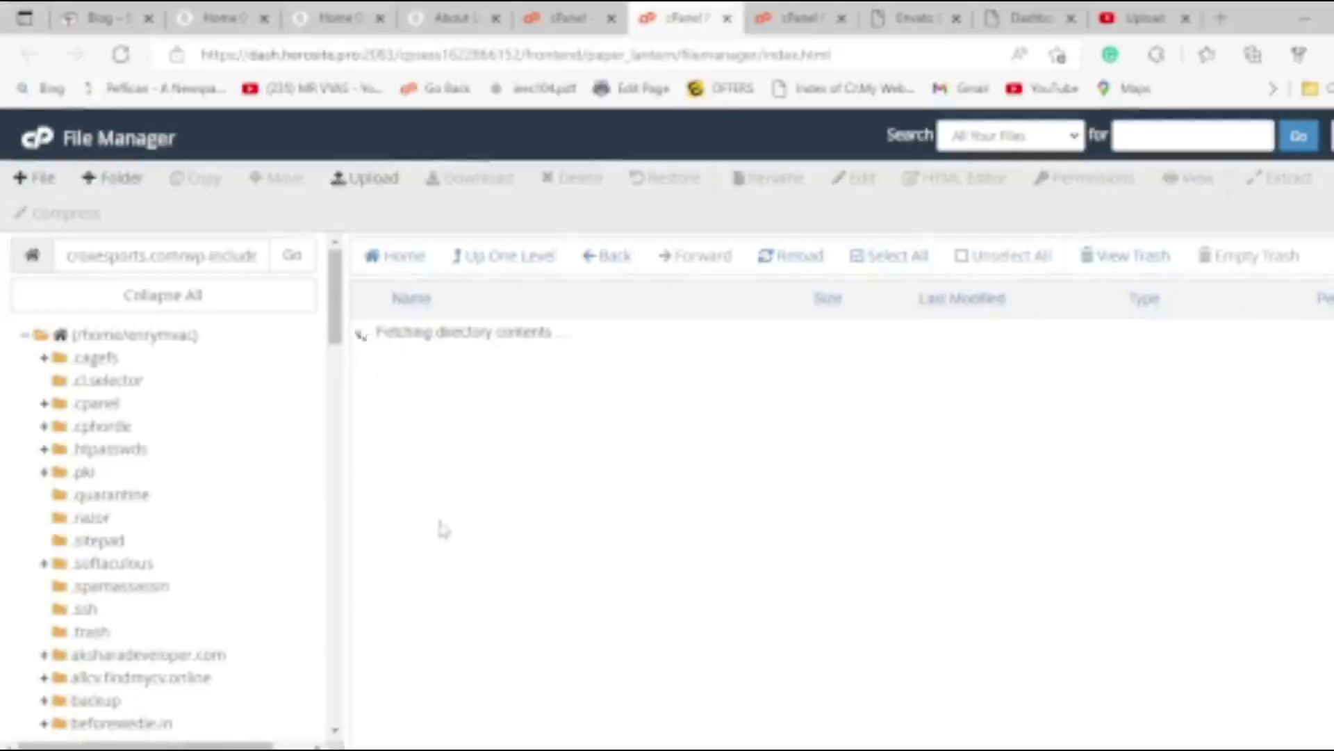
{"action": "scroll", "coordinate": [442, 531], "scroll_direction": "down", "scroll_amount": 5}
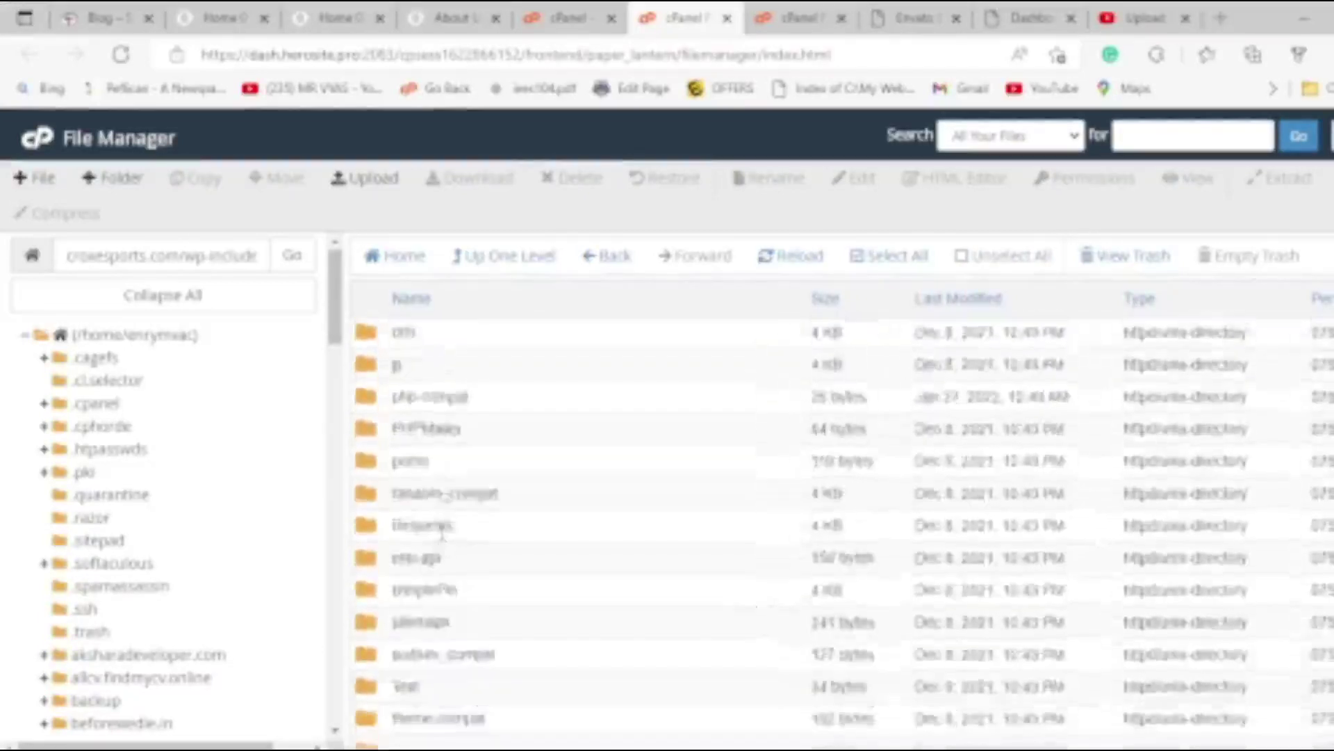
{"action": "scroll", "coordinate": [442, 532], "scroll_direction": "down", "scroll_amount": 15}
{"action": "scroll", "coordinate": [471, 551], "scroll_direction": "down", "scroll_amount": 15}
{"action": "scroll", "coordinate": [479, 549], "scroll_direction": "down", "scroll_amount": 15}
{"action": "scroll", "coordinate": [491, 542], "scroll_direction": "down", "scroll_amount": 5}
{"action": "left_click", "coordinate": [366, 379]}
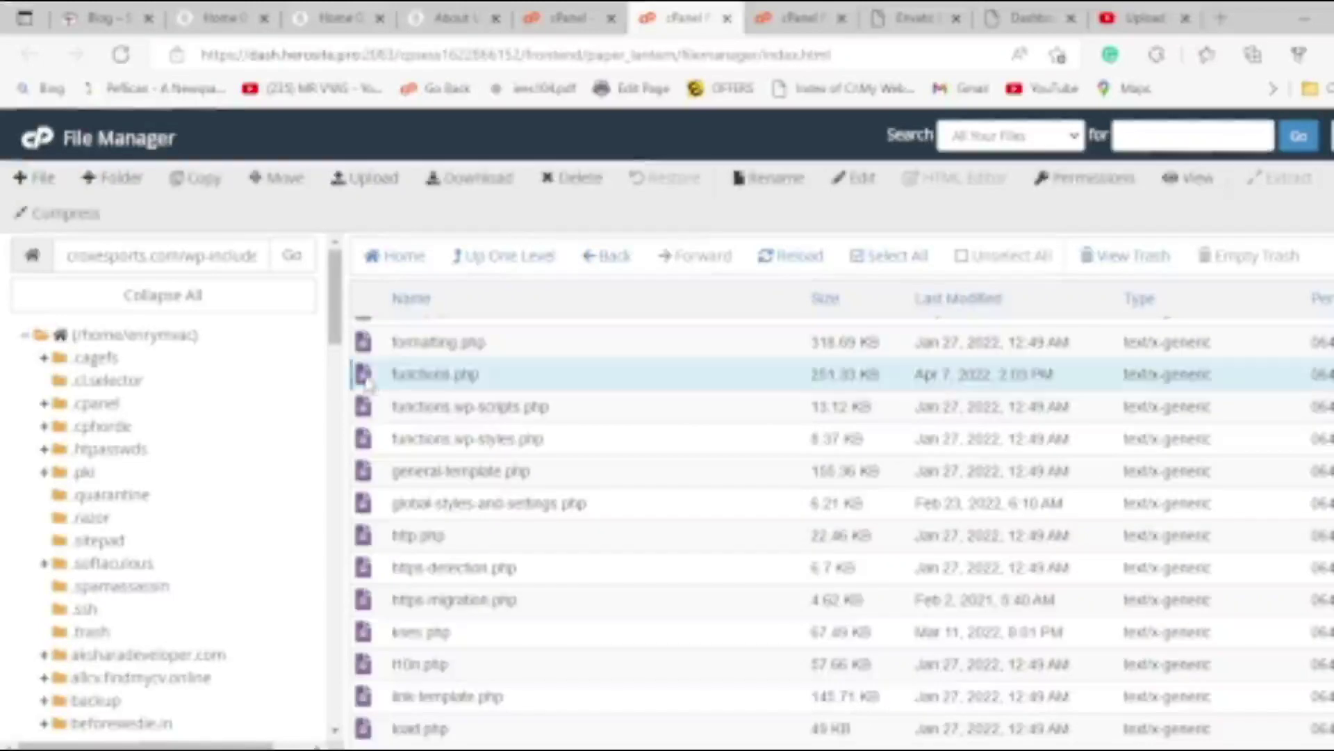
{"action": "right_click", "coordinate": [372, 381]}
{"action": "left_click", "coordinate": [442, 461]}
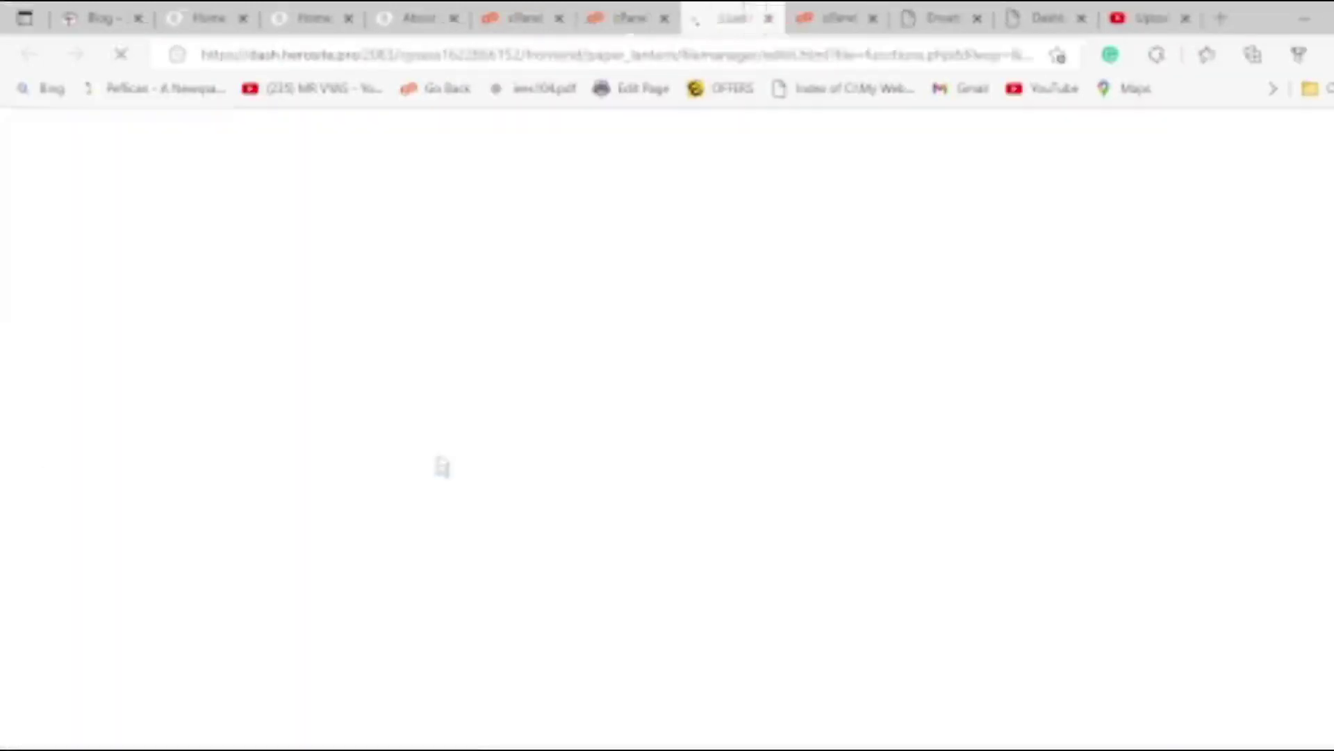
{"action": "left_click", "coordinate": [1152, 18]}
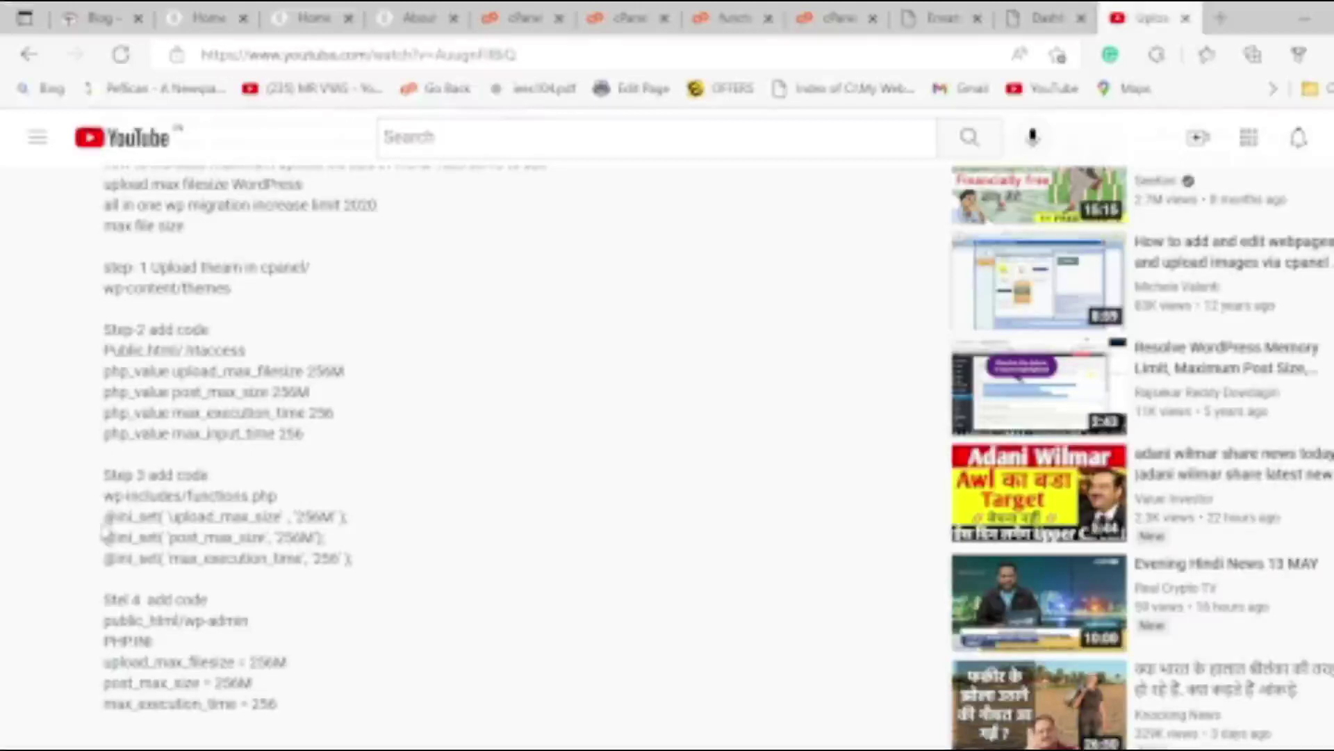
{"action": "left_click_drag", "start_coordinate": [105, 518], "coordinate": [352, 566]}
{"action": "right_click", "coordinate": [351, 563]}
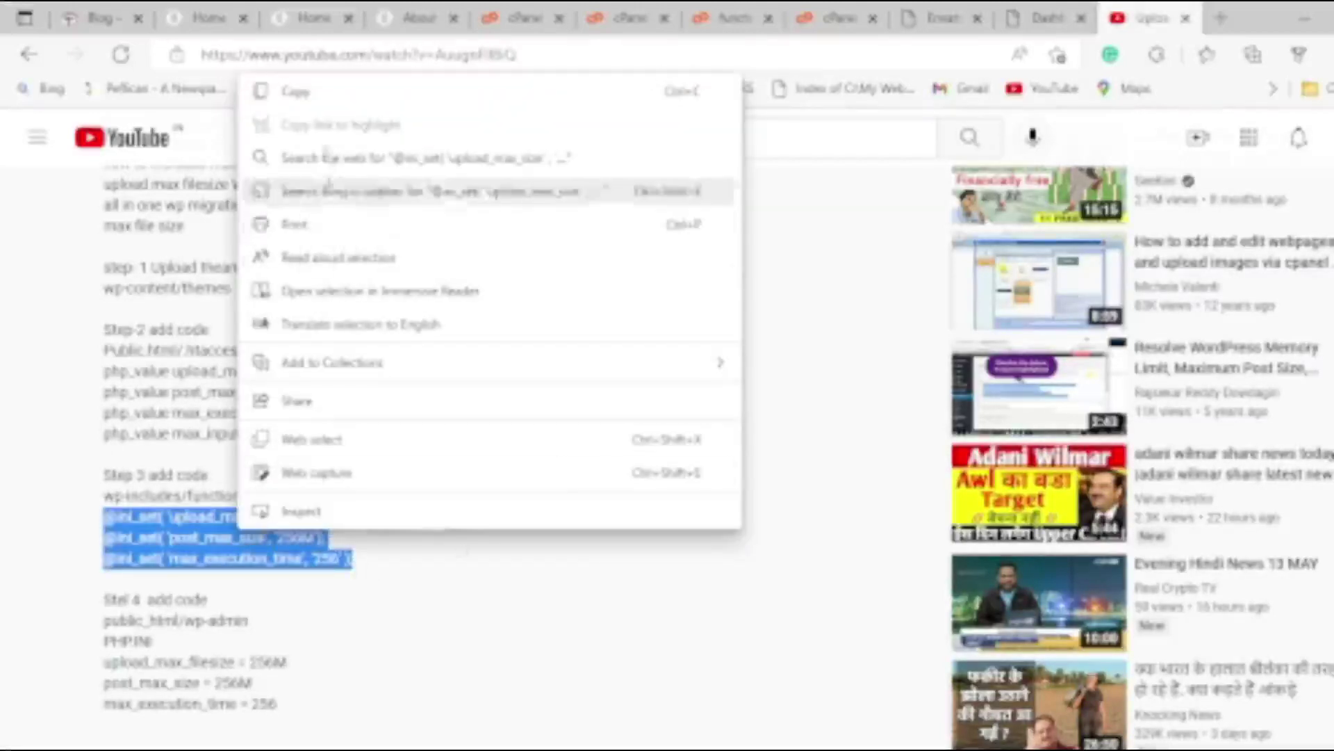
{"action": "left_click", "coordinate": [285, 91]}
Cycle through the browser tabs back to the functions.php code editor.
{"action": "left_click", "coordinate": [1045, 20]}
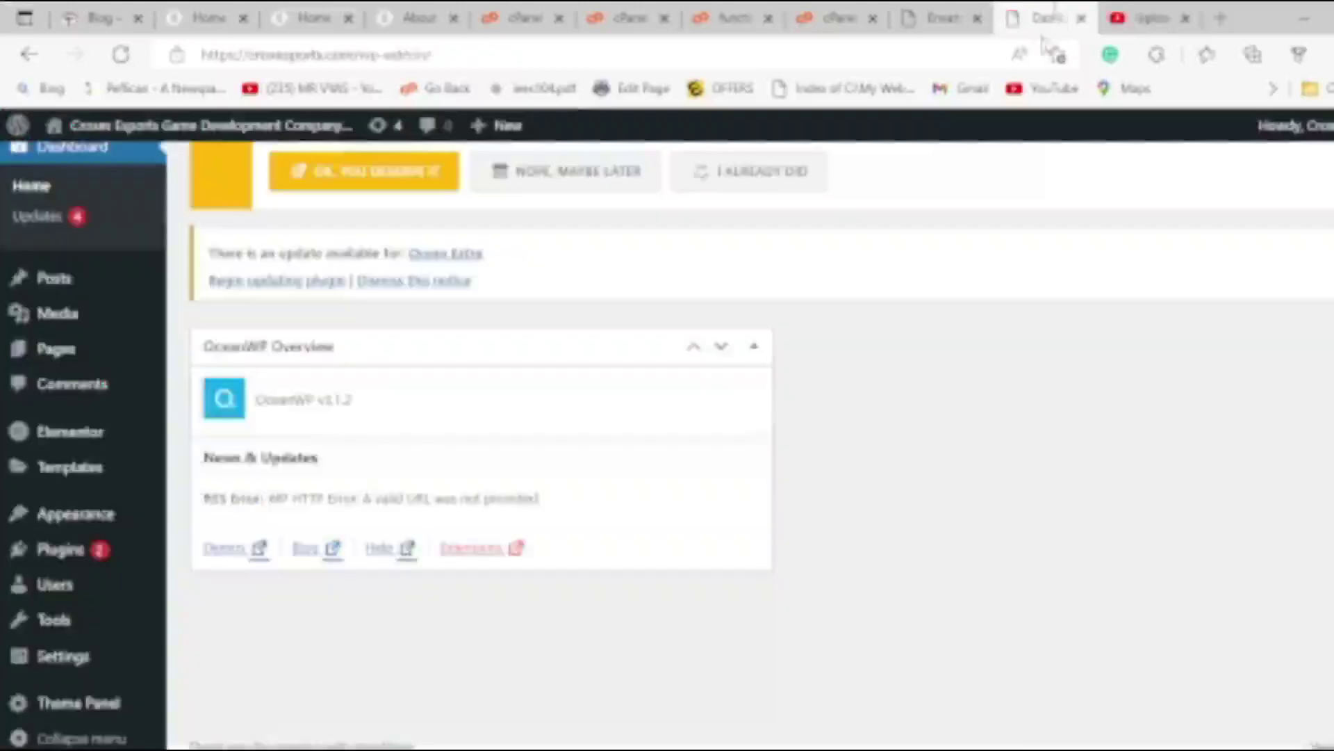
{"action": "left_click", "coordinate": [938, 17]}
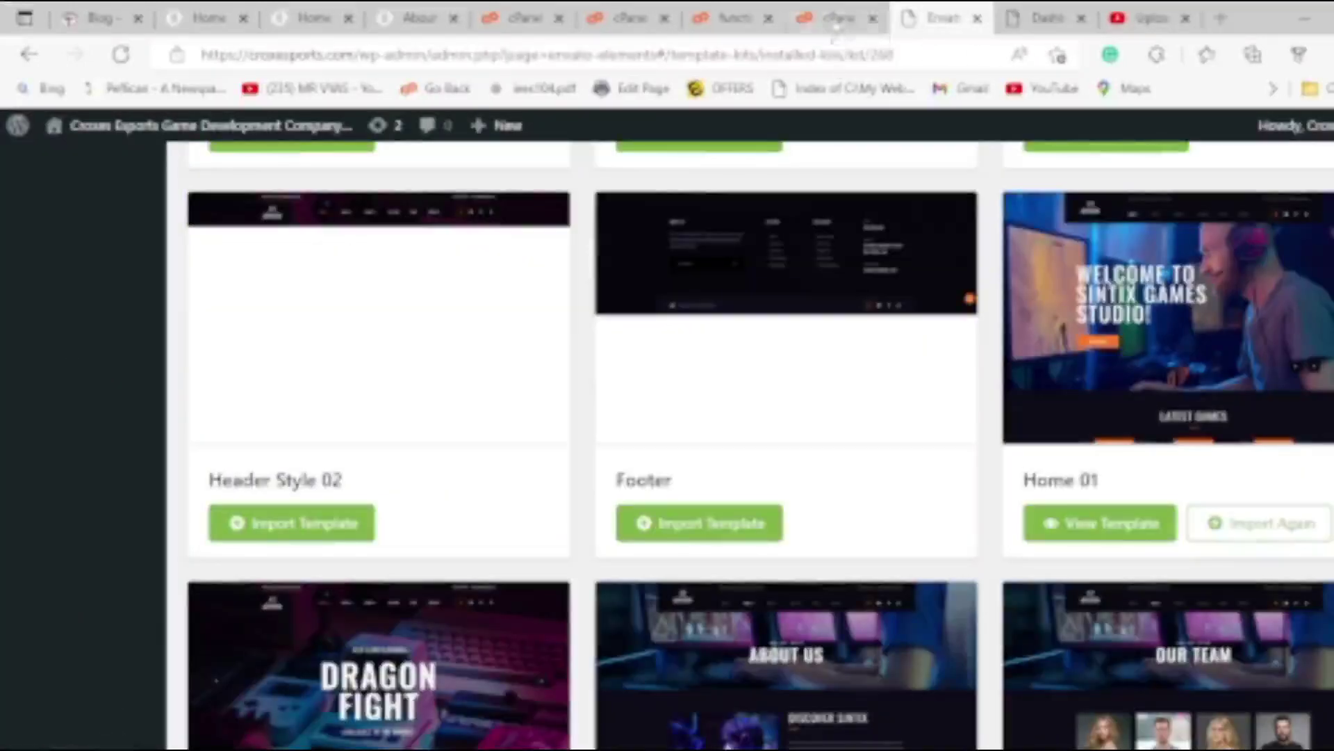
{"action": "left_click", "coordinate": [838, 19]}
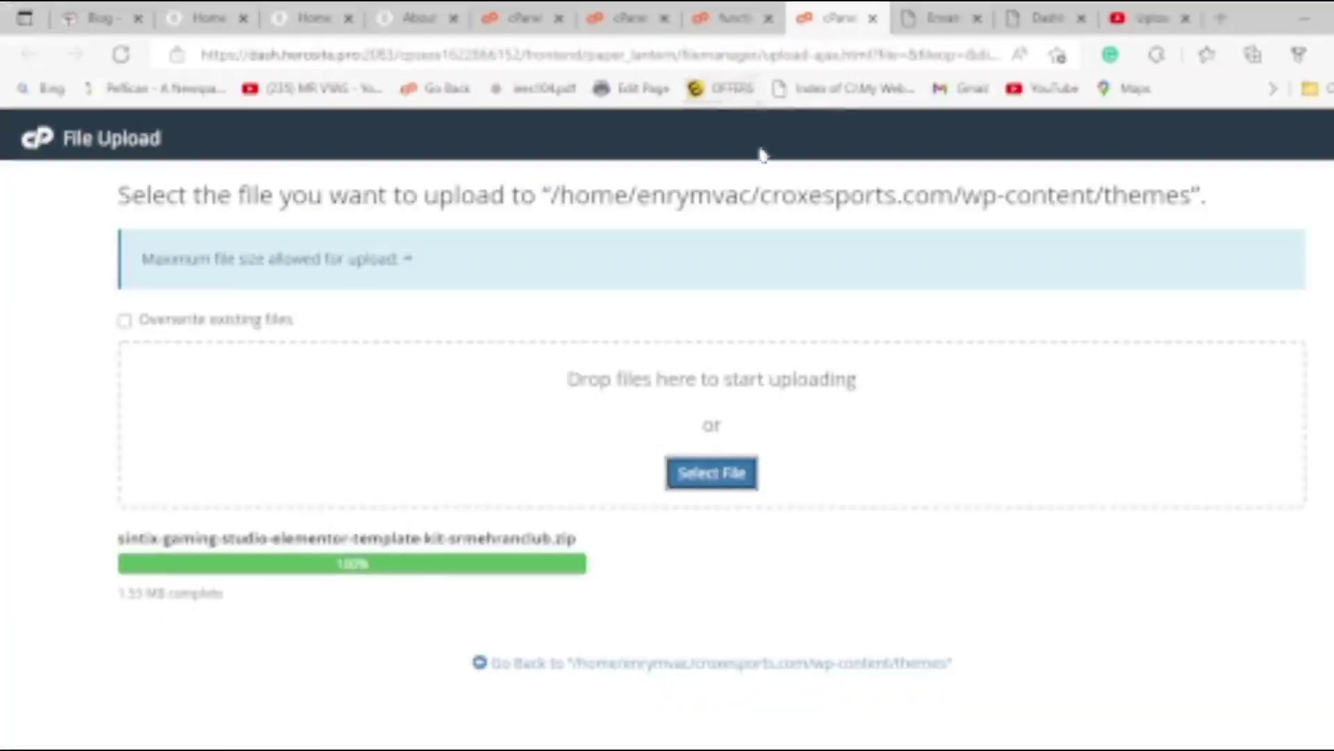
{"action": "left_click", "coordinate": [734, 17]}
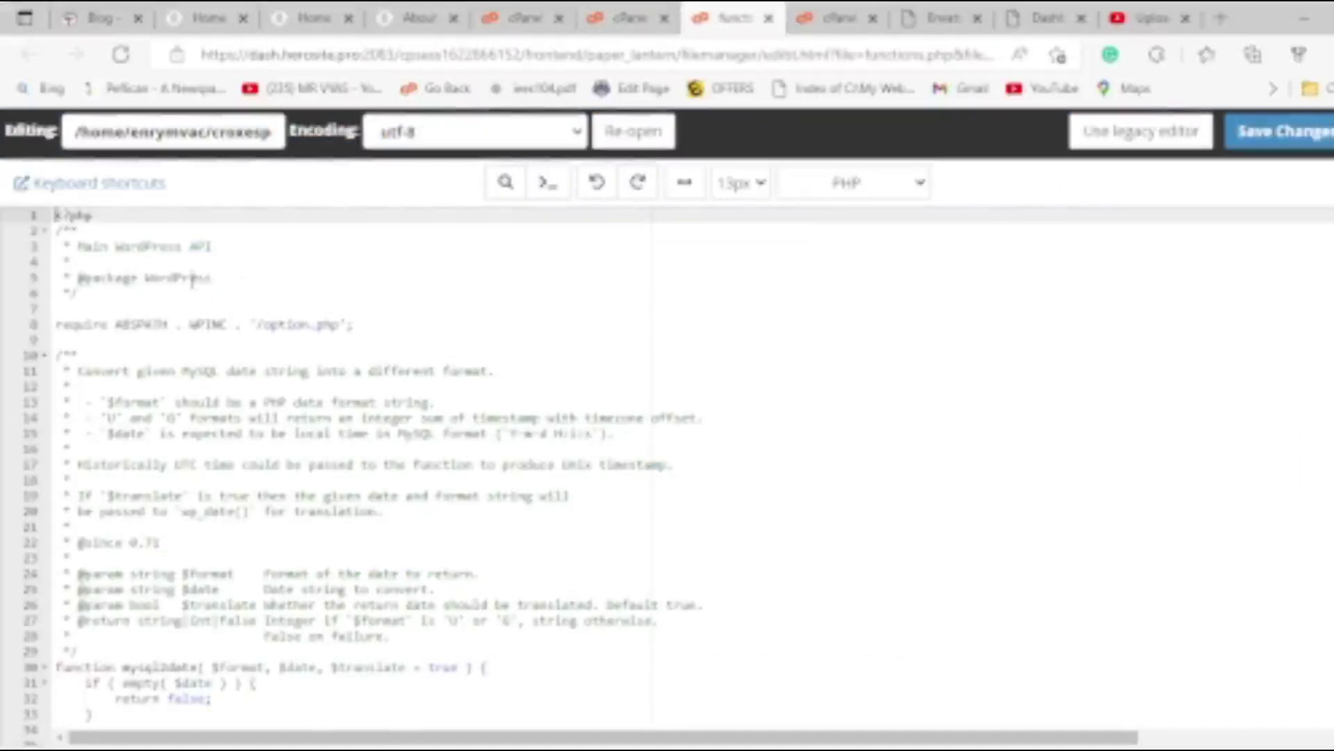
{"action": "left_click", "coordinate": [130, 193]}
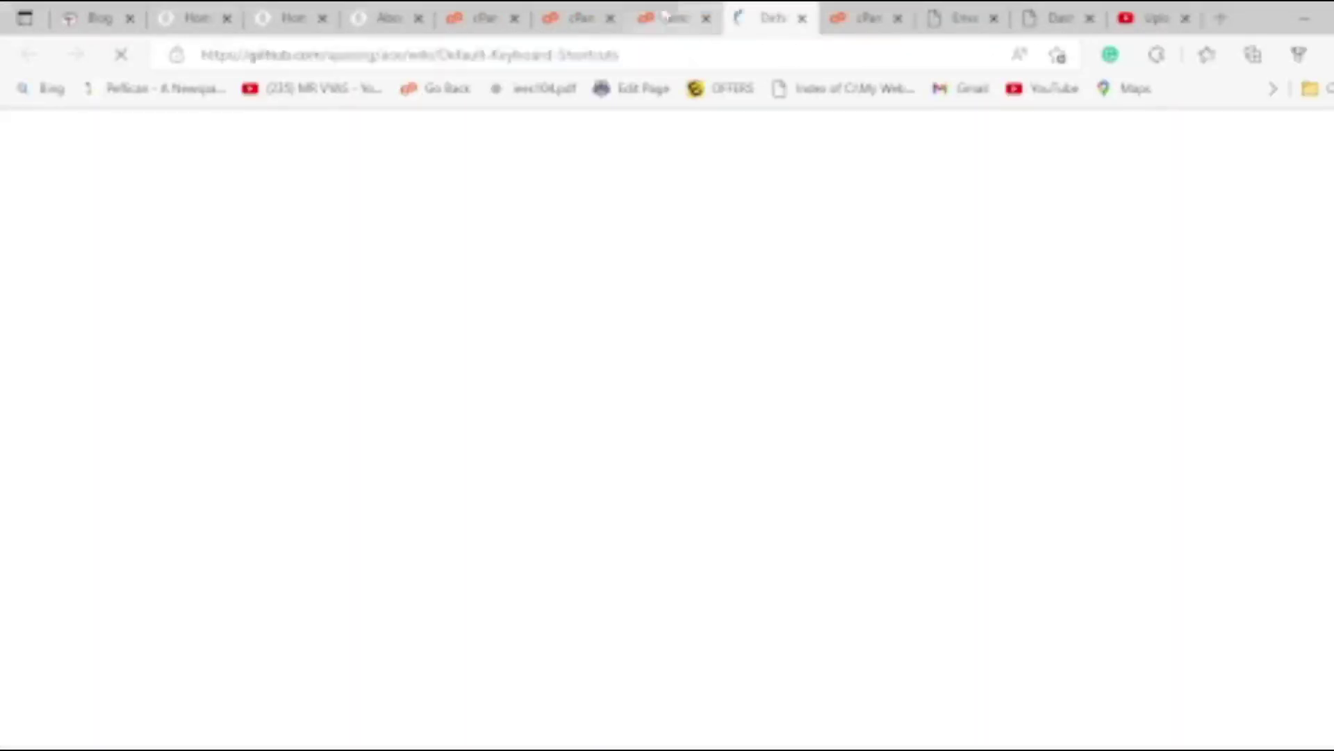
{"action": "left_click", "coordinate": [670, 14]}
{"action": "left_click", "coordinate": [122, 226]}
{"action": "left_click", "coordinate": [129, 215]}
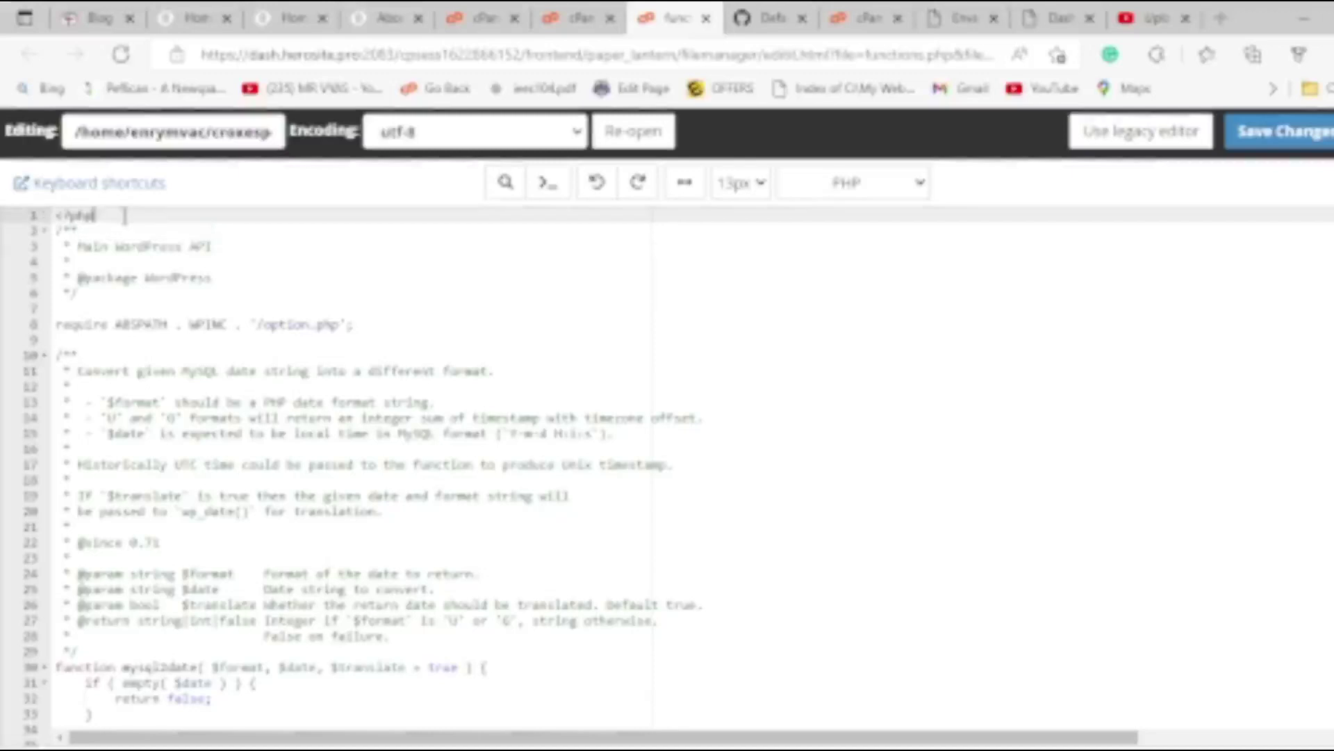
{"action": "key", "text": "ctrl+v"}
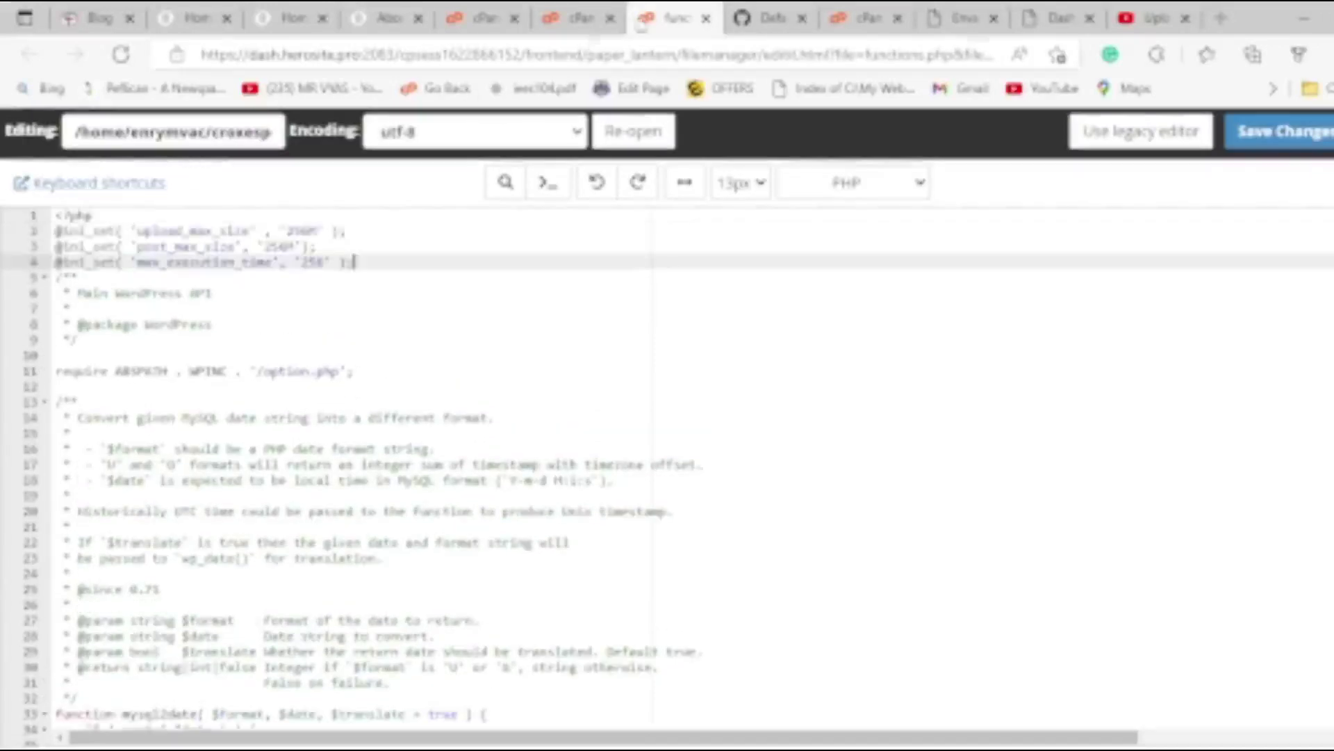
{"action": "left_click", "coordinate": [799, 20]}
{"action": "left_click", "coordinate": [803, 19]}
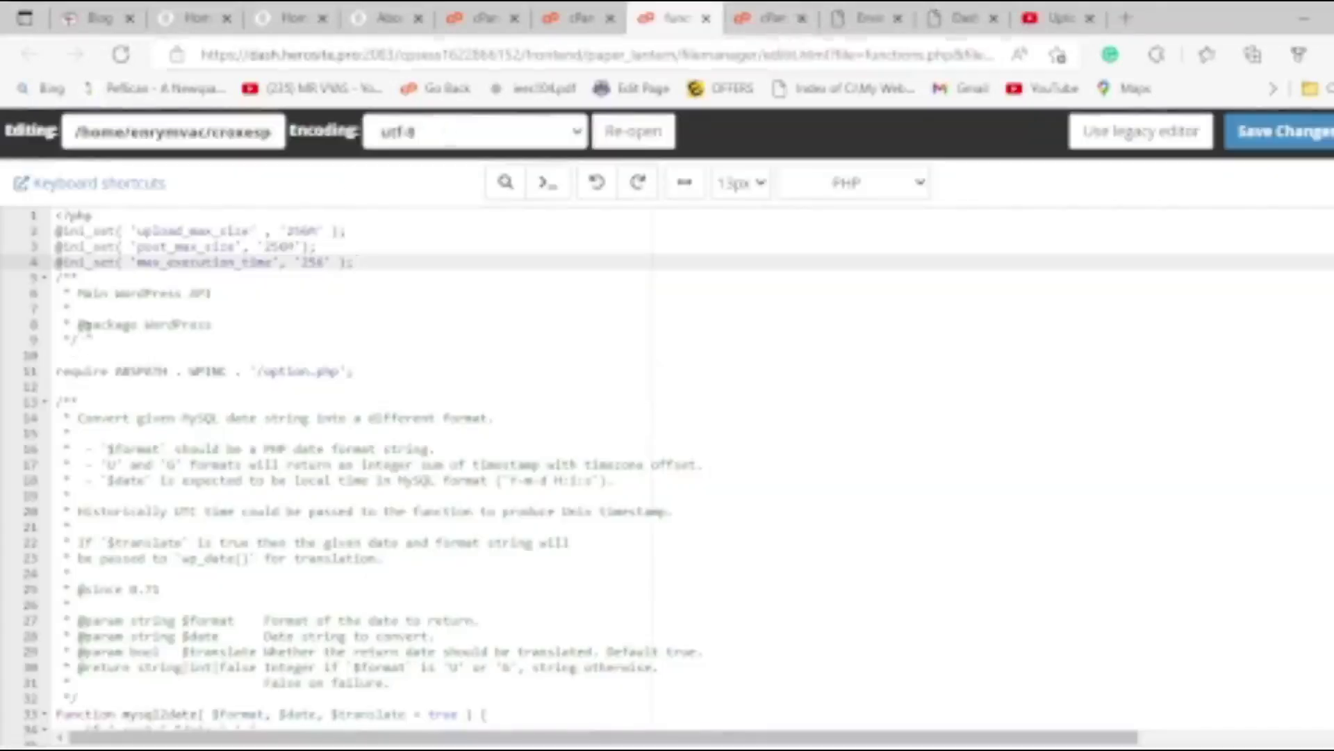
{"action": "left_click", "coordinate": [1306, 141]}
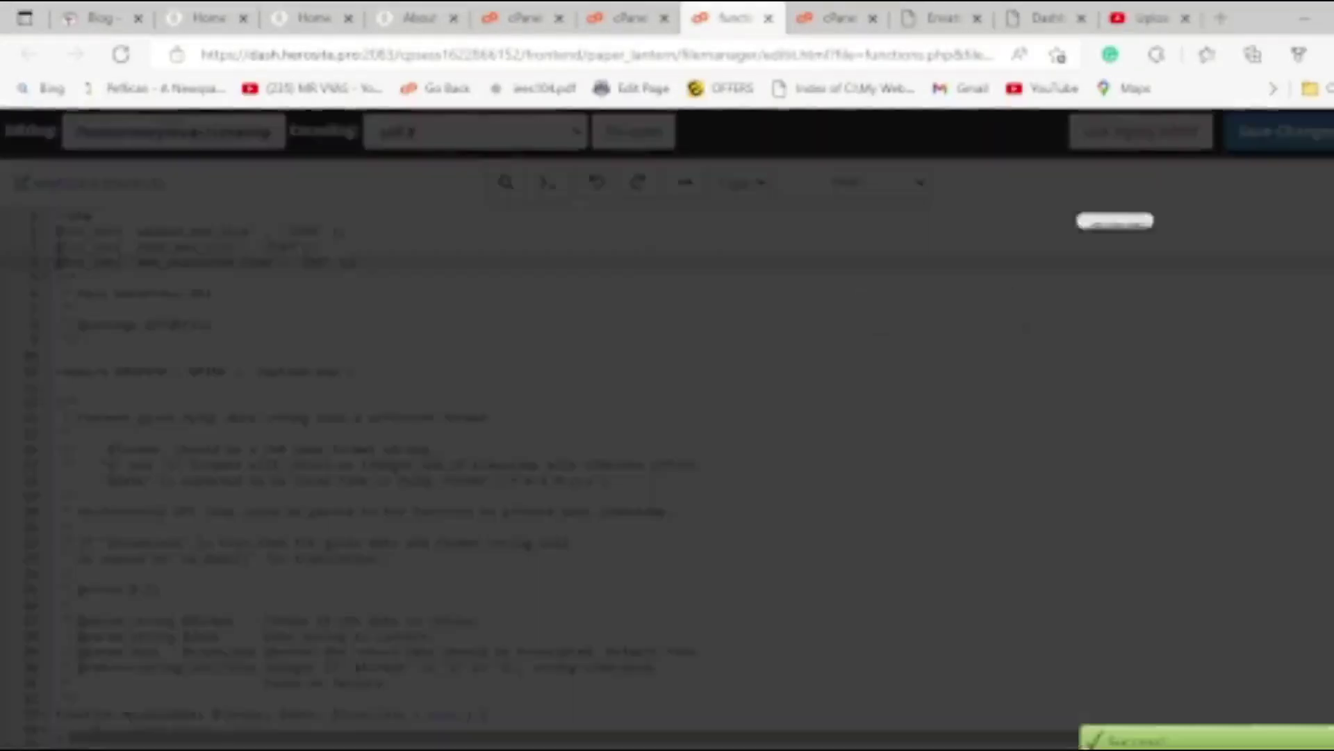
{"action": "key", "text": "ctrl+w"}
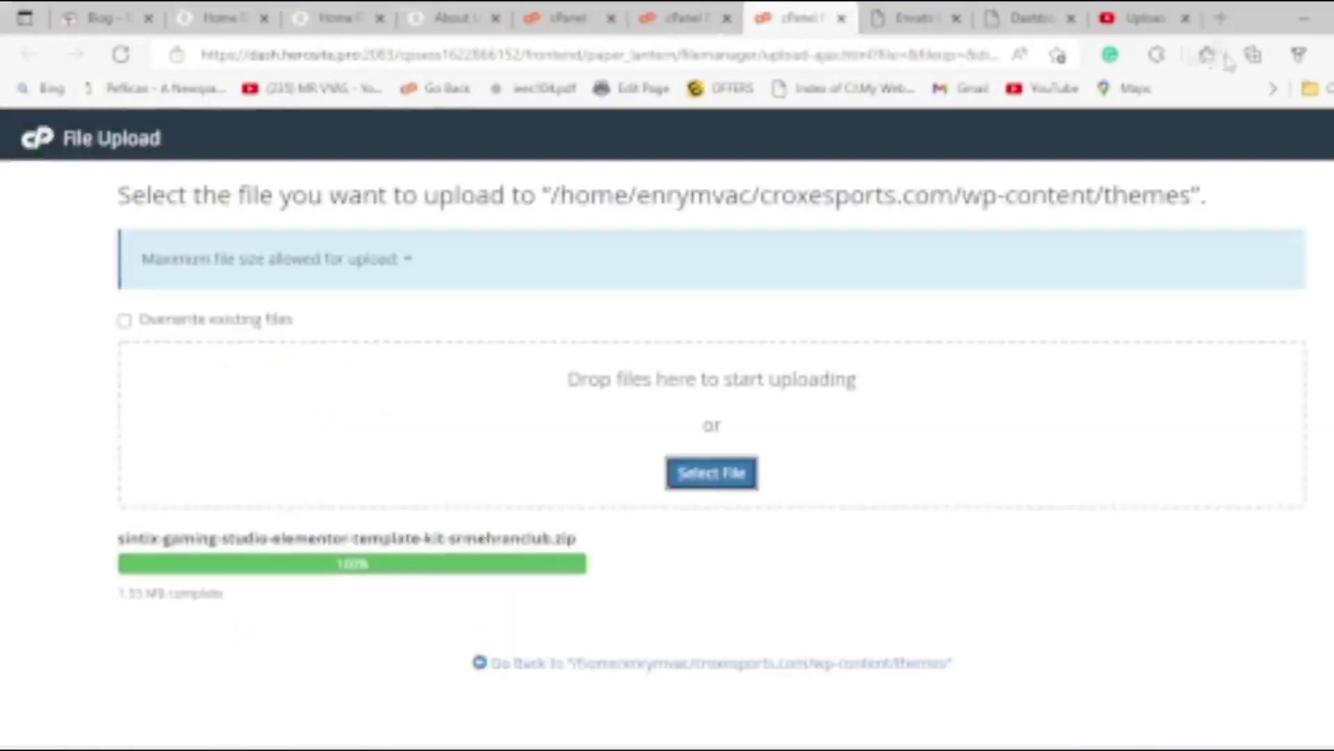
Select the three PHP.INI lines under Step 4 in the YouTube video notes.
{"action": "left_click", "coordinate": [1140, 18]}
{"action": "scroll", "coordinate": [42, 688], "scroll_direction": "down", "scroll_amount": 2}
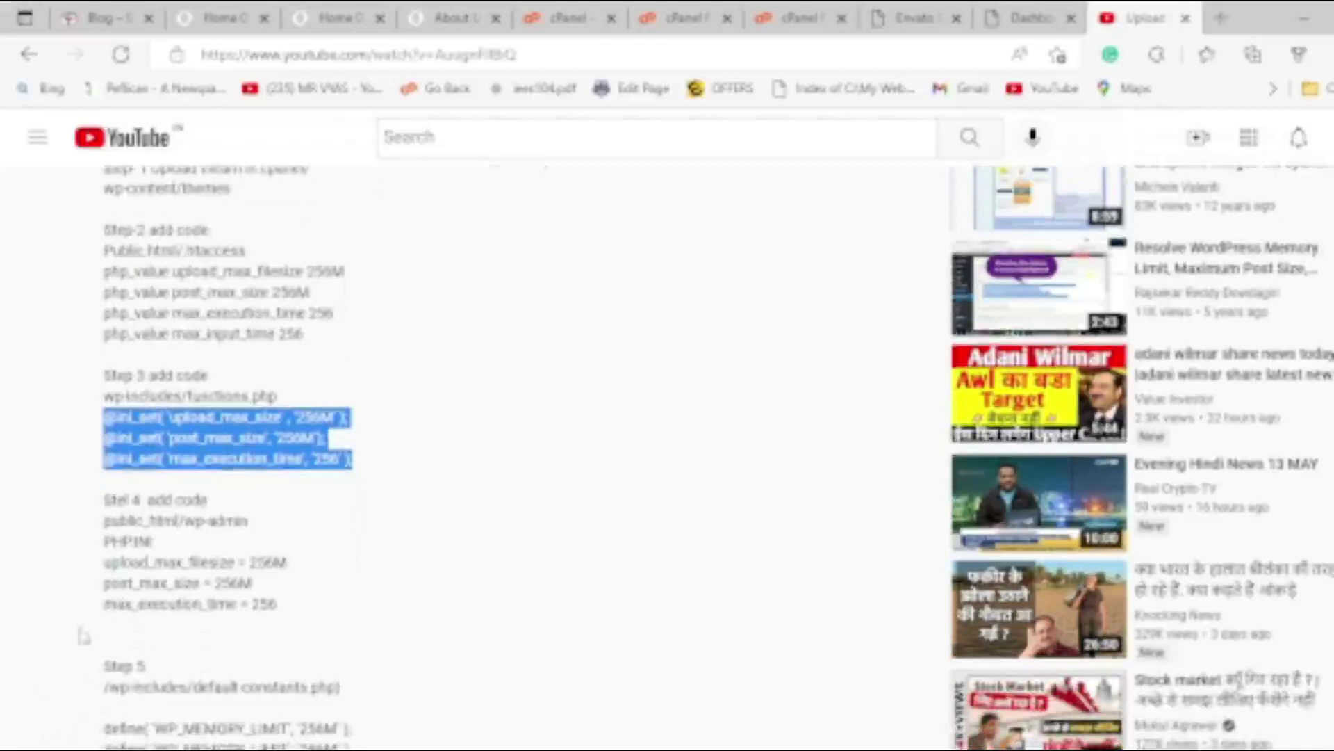
{"action": "left_click_drag", "start_coordinate": [104, 561], "coordinate": [281, 606]}
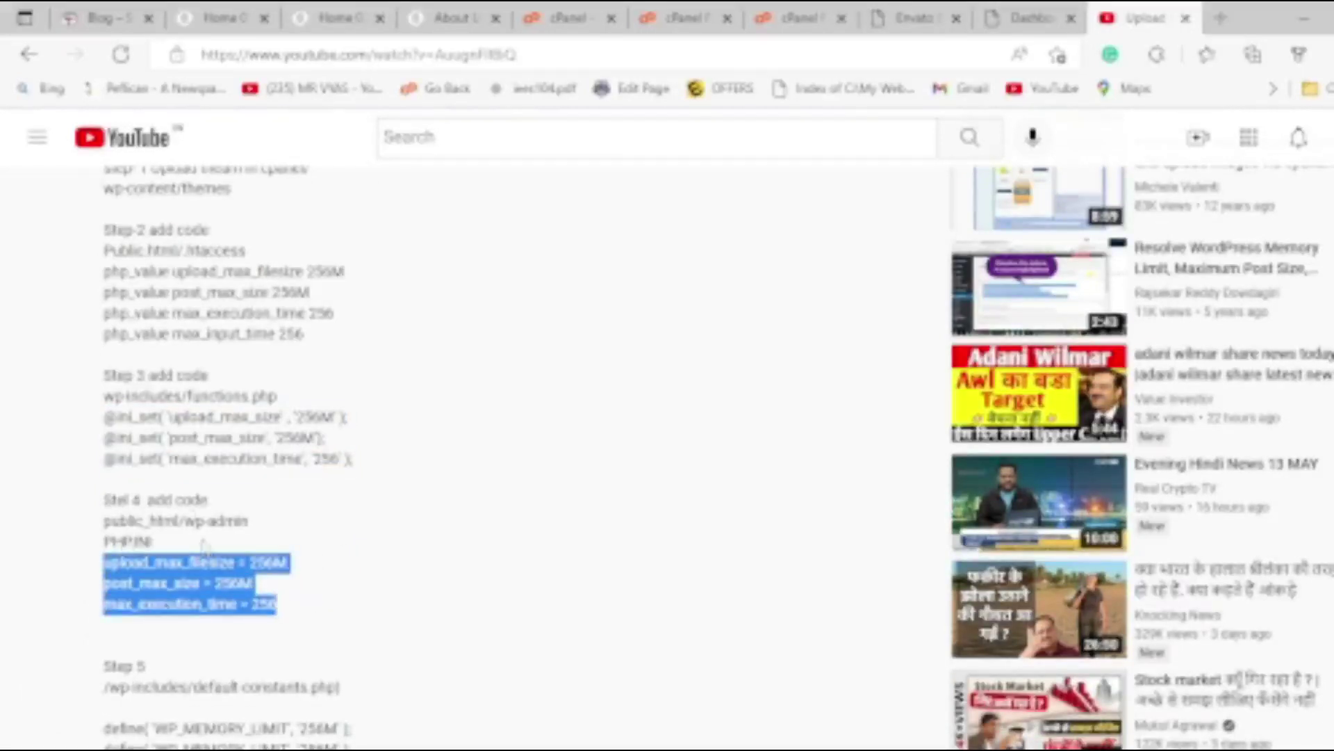
Go up from wp-includes to the site root and open the wp-admin folder's file list.
{"action": "left_click", "coordinate": [570, 18]}
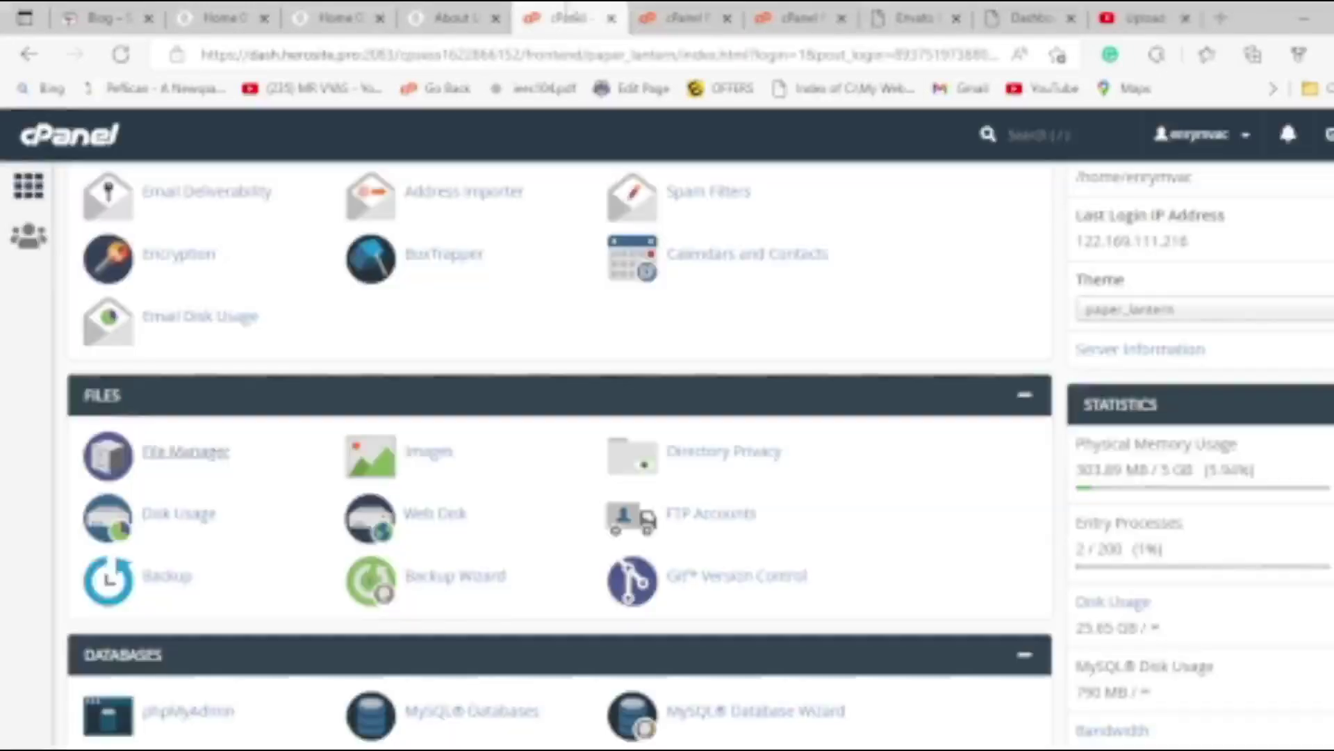
{"action": "left_click", "coordinate": [653, 14]}
{"action": "left_click", "coordinate": [535, 263]}
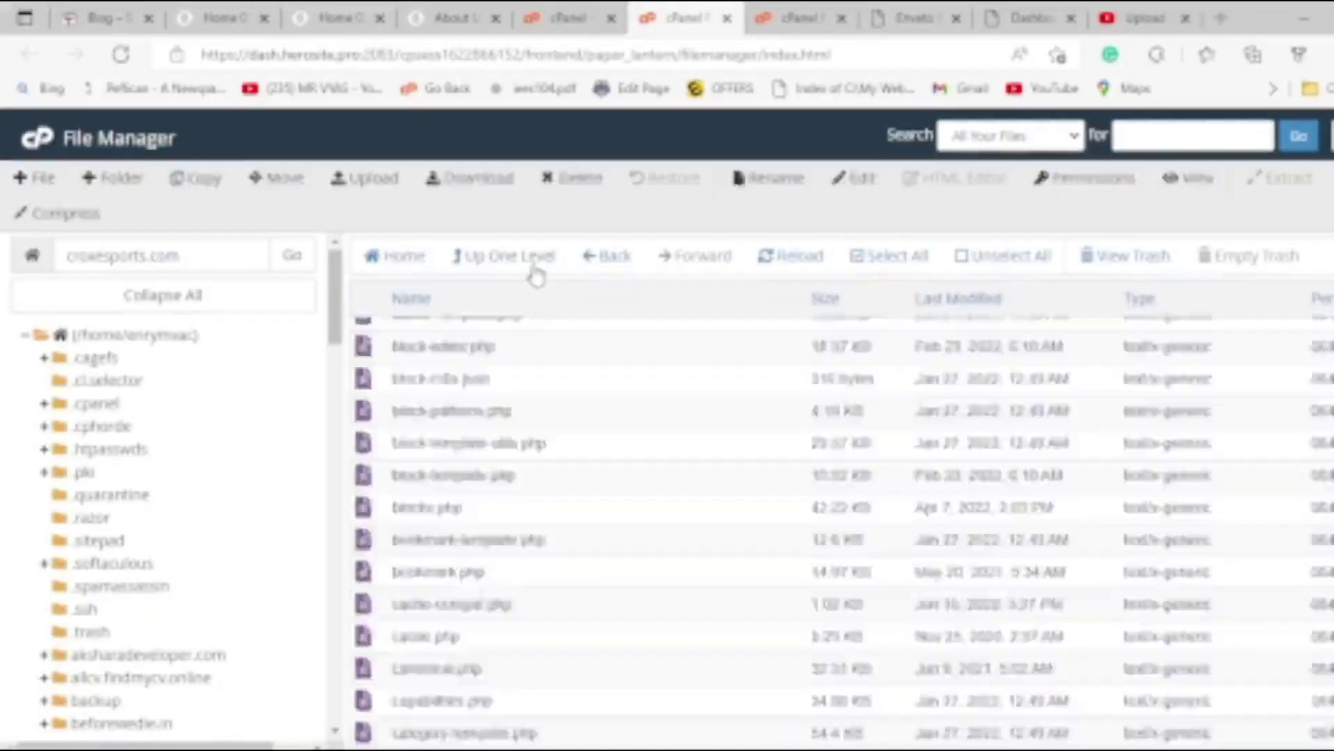
{"action": "double_click", "coordinate": [365, 462]}
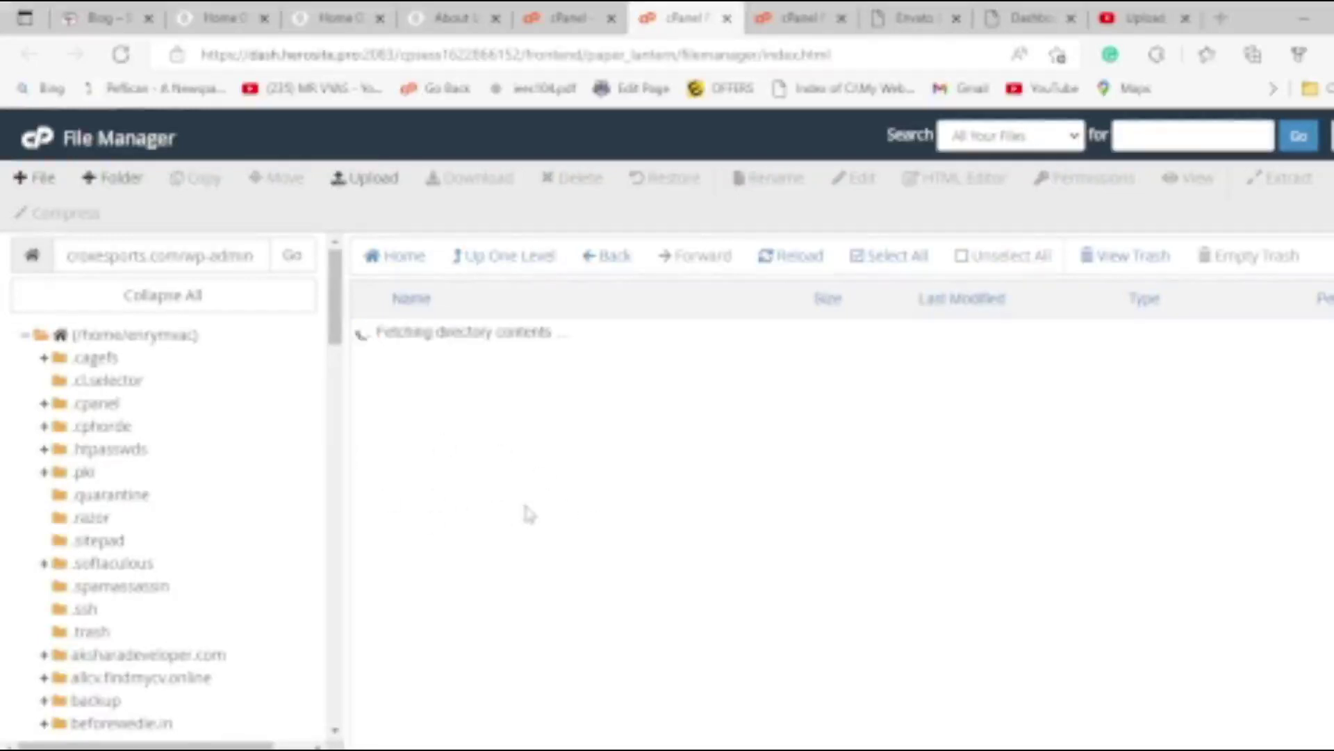
{"action": "scroll", "coordinate": [577, 586], "scroll_direction": "down", "scroll_amount": 3}
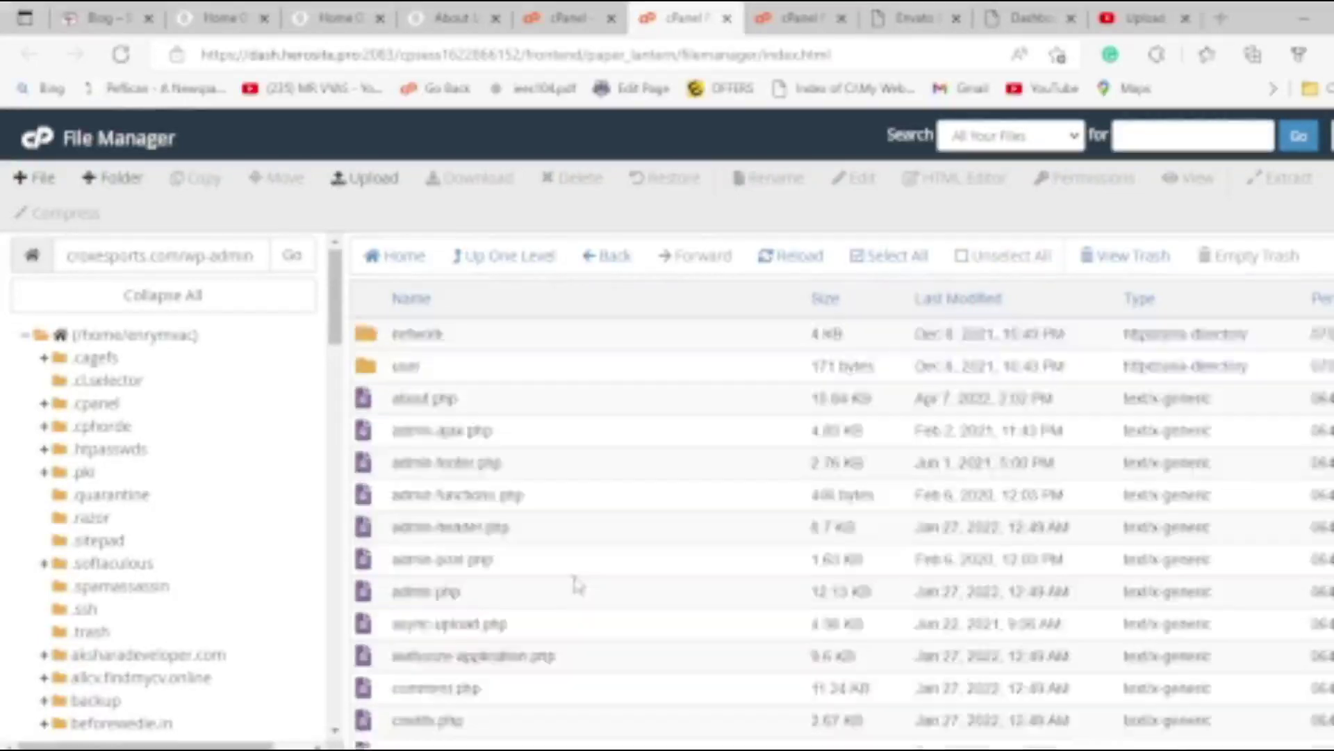
{"action": "scroll", "coordinate": [577, 586], "scroll_direction": "down", "scroll_amount": 2}
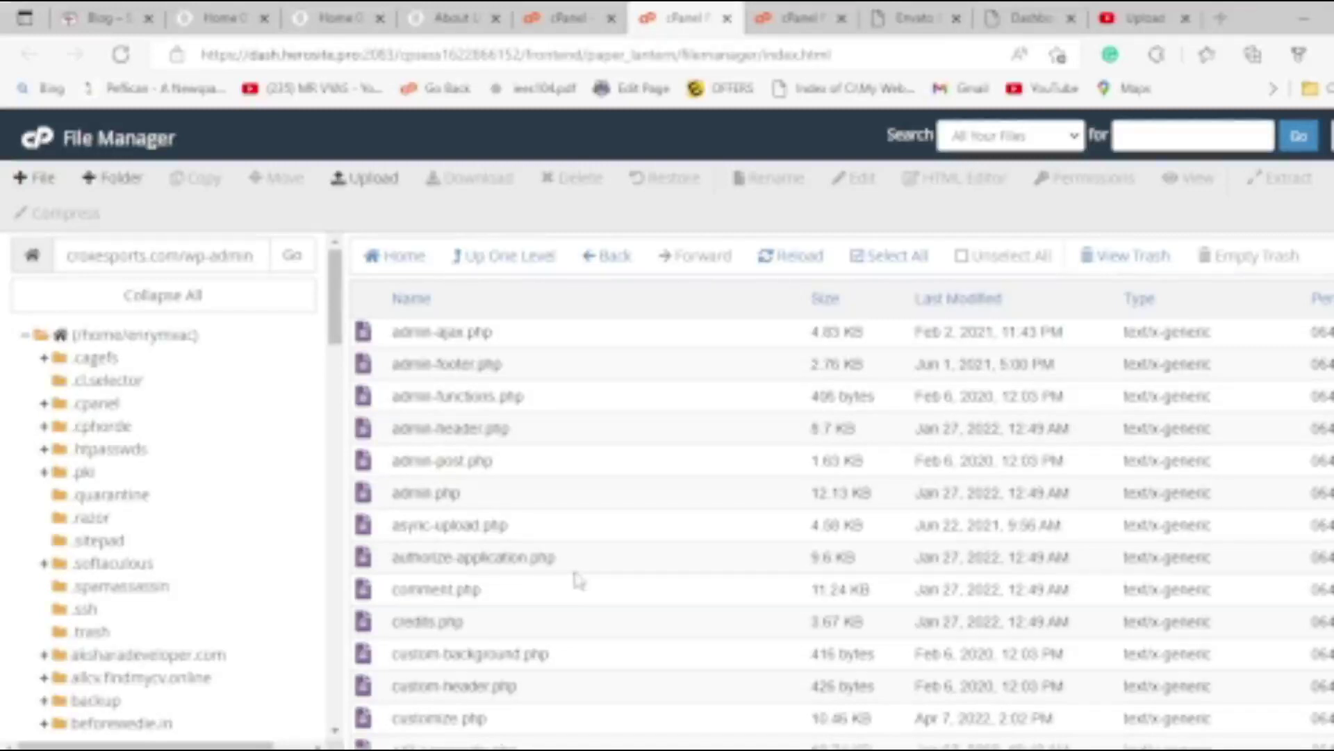
Try creating a new file named PHP.INI in wp-admin and dismiss the file-already-exists error.
{"action": "left_click", "coordinate": [35, 179]}
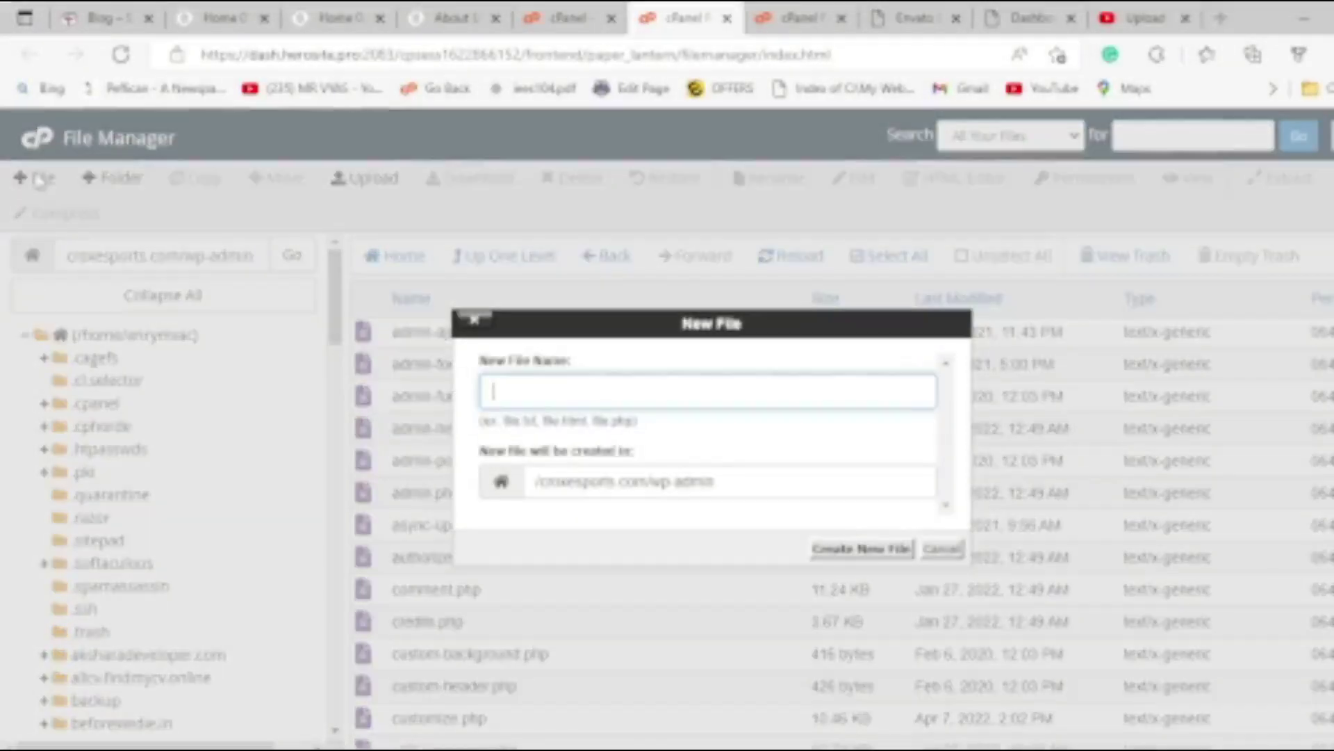
{"action": "type", "text": "PHP.INI"}
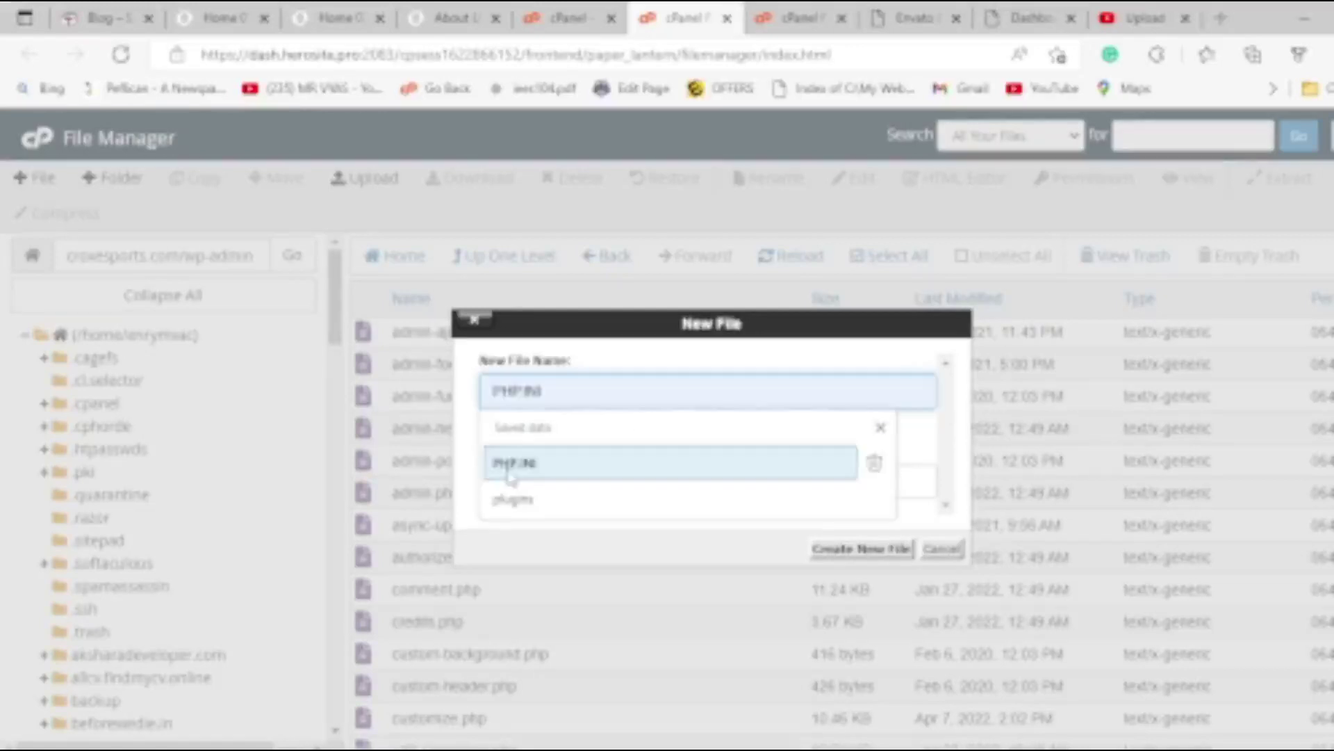
{"action": "left_click", "coordinate": [512, 462]}
{"action": "triple_click", "coordinate": [541, 393]}
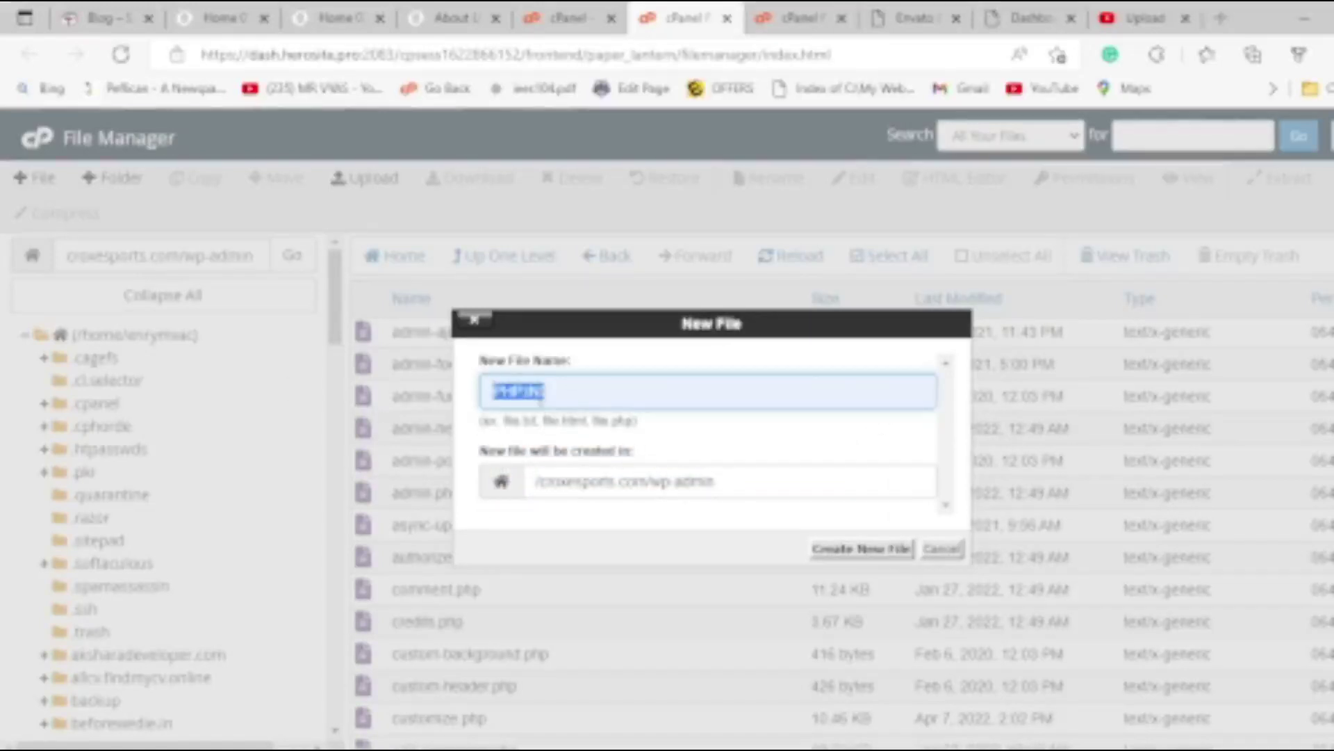
{"action": "left_click", "coordinate": [513, 395]}
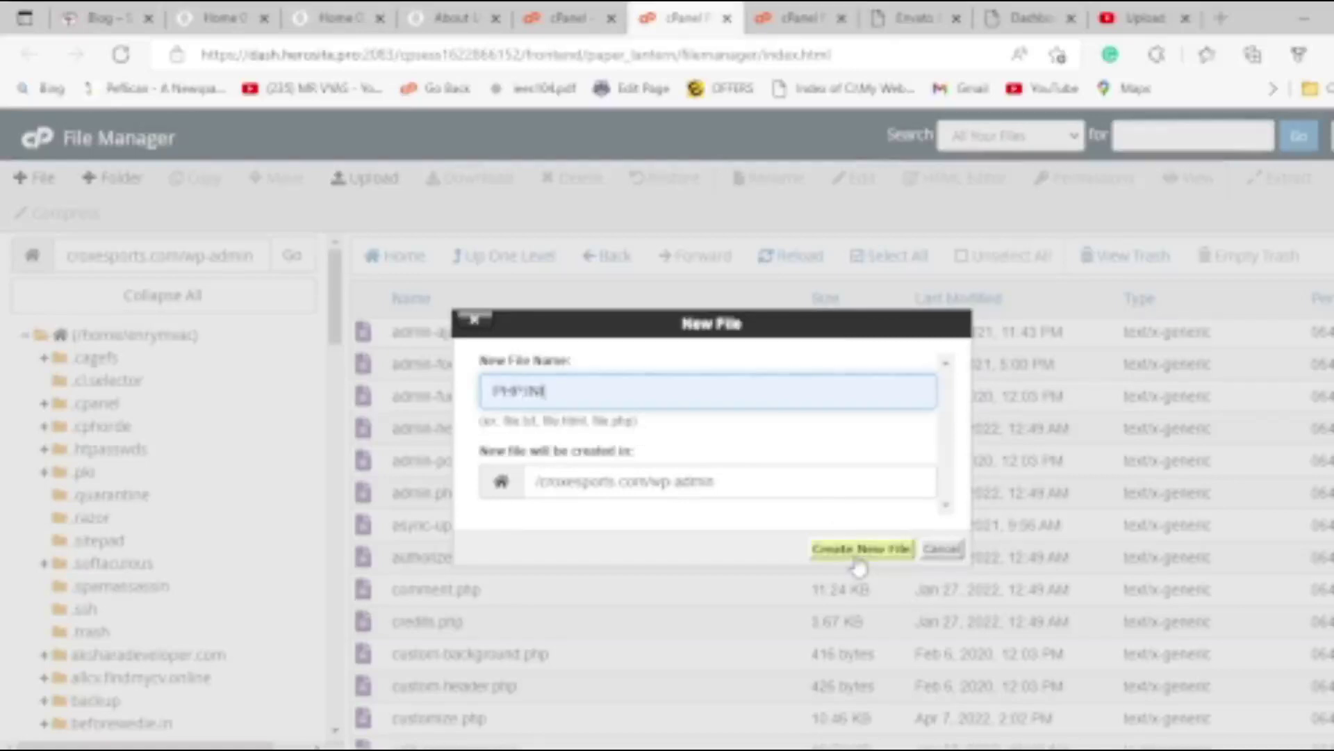
{"action": "left_click", "coordinate": [859, 552]}
{"action": "left_click", "coordinate": [895, 187]}
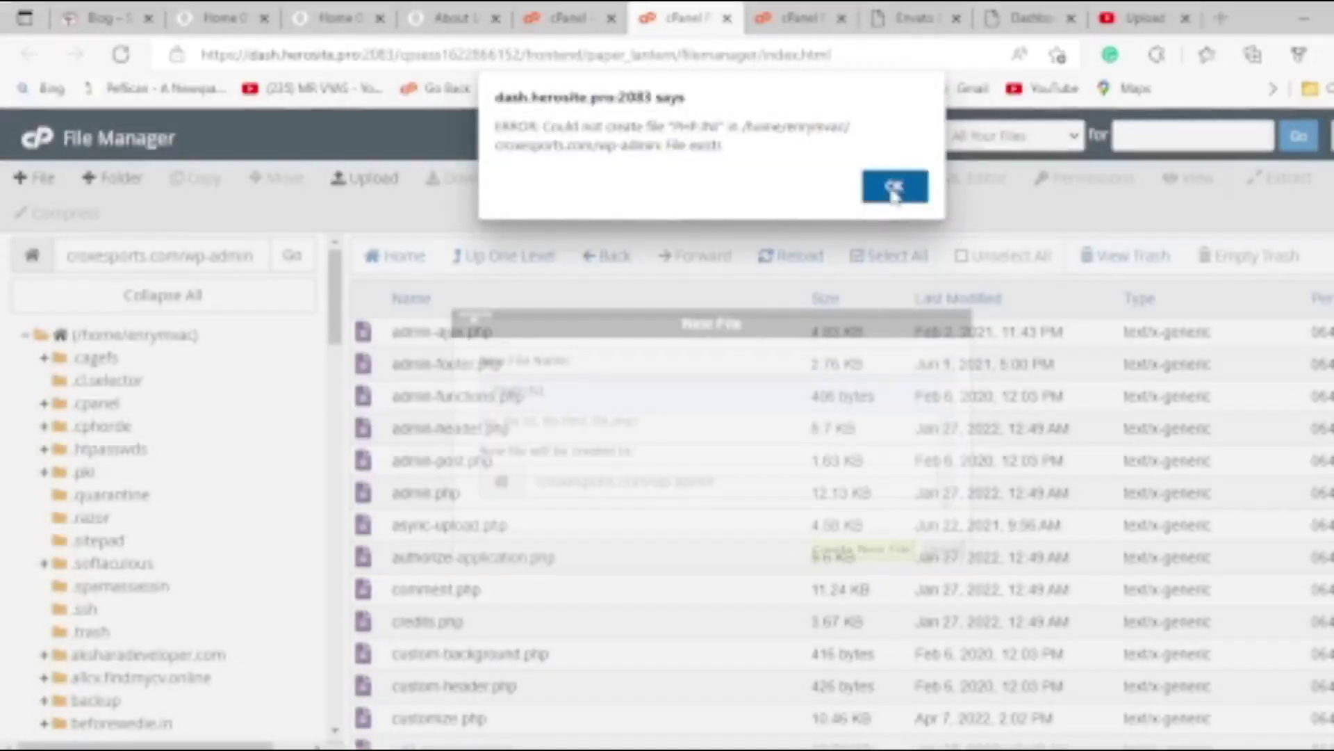
Find the existing PHP.INI in wp-admin and open it in the editor.
{"action": "scroll", "coordinate": [523, 568], "scroll_direction": "down", "scroll_amount": 7}
{"action": "scroll", "coordinate": [522, 568], "scroll_direction": "down", "scroll_amount": 18}
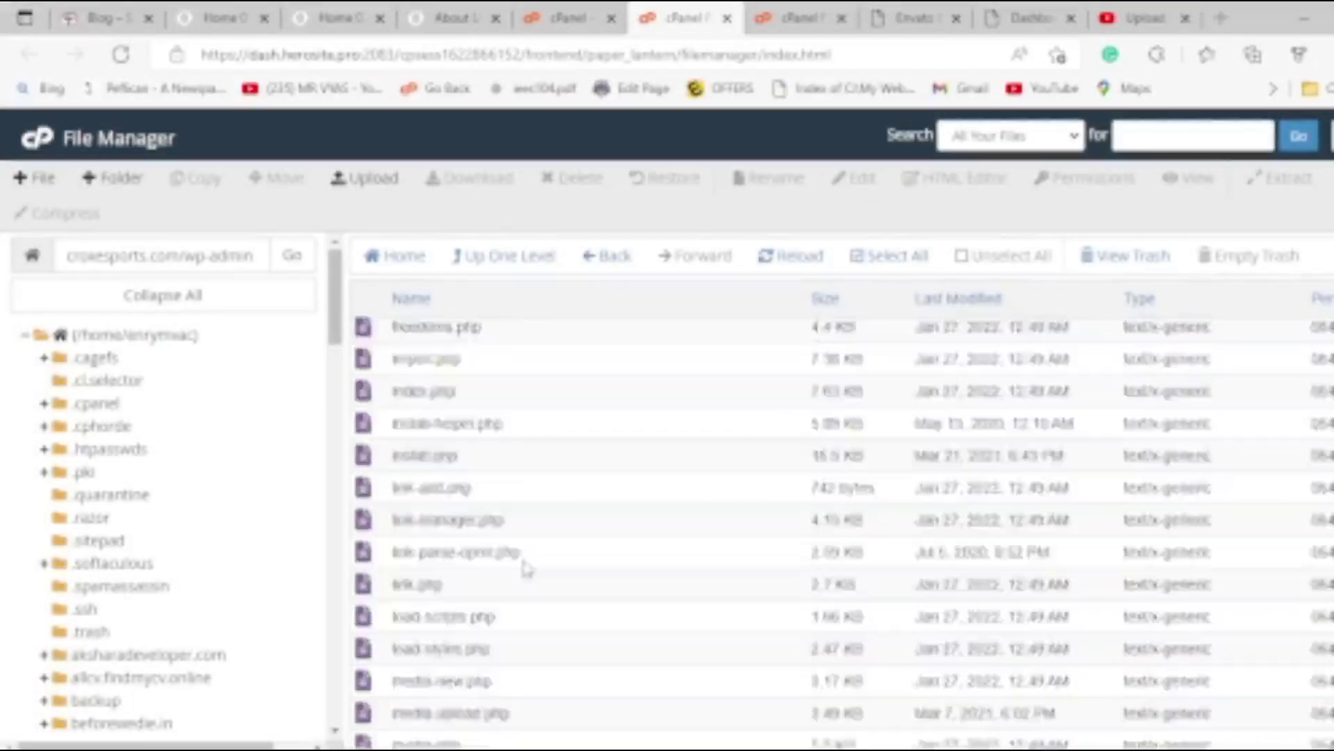
{"action": "scroll", "coordinate": [547, 558], "scroll_direction": "up", "scroll_amount": 4}
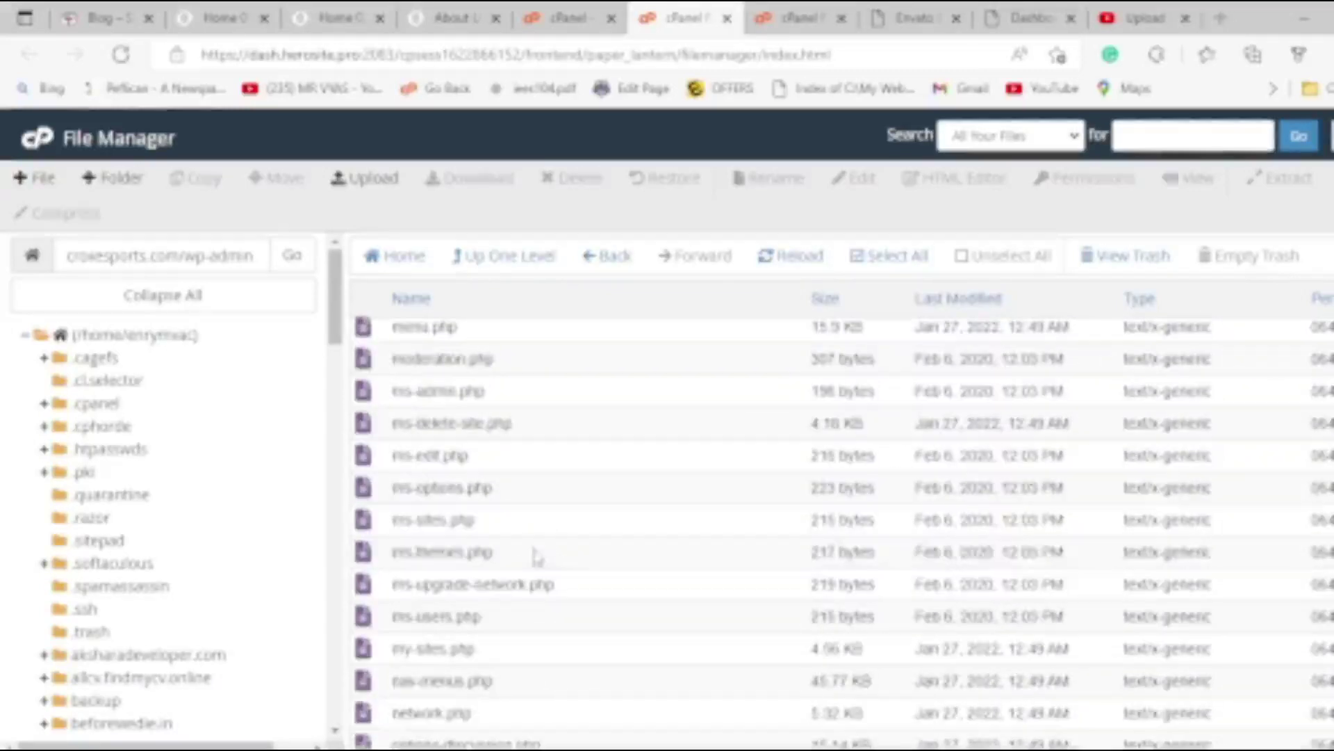
{"action": "left_click", "coordinate": [535, 556]}
{"action": "scroll", "coordinate": [536, 556], "scroll_direction": "up", "scroll_amount": 20}
{"action": "scroll", "coordinate": [535, 556], "scroll_direction": "down", "scroll_amount": 10}
{"action": "scroll", "coordinate": [546, 551], "scroll_direction": "down", "scroll_amount": 15}
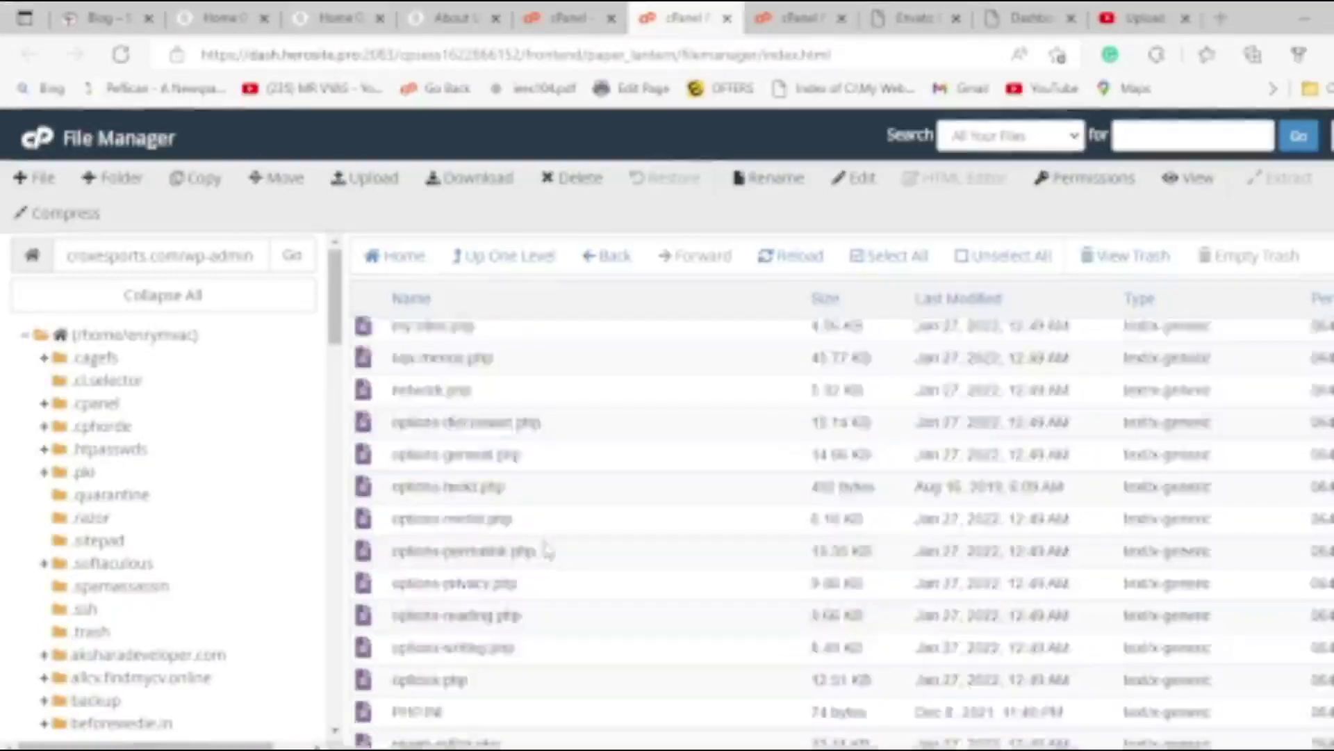
{"action": "scroll", "coordinate": [546, 551], "scroll_direction": "down", "scroll_amount": 3}
{"action": "right_click", "coordinate": [396, 518]}
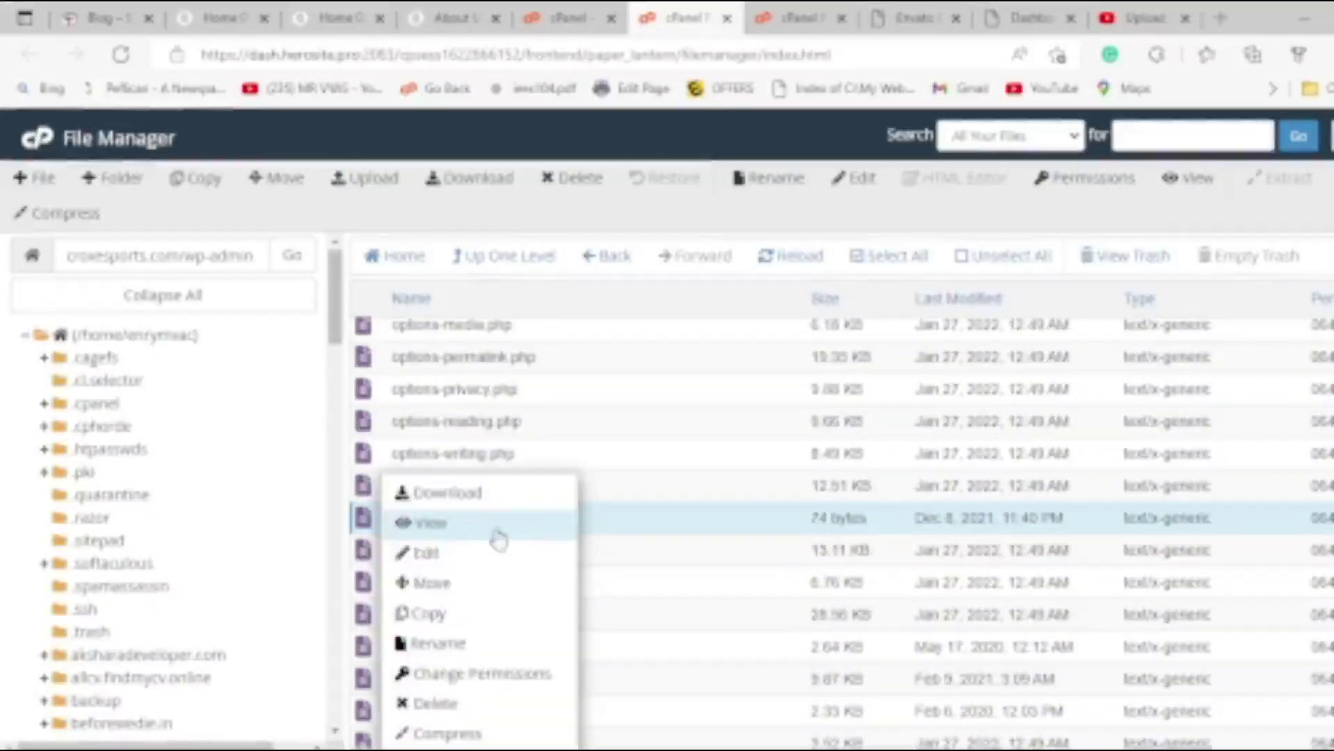
{"action": "left_click", "coordinate": [447, 559]}
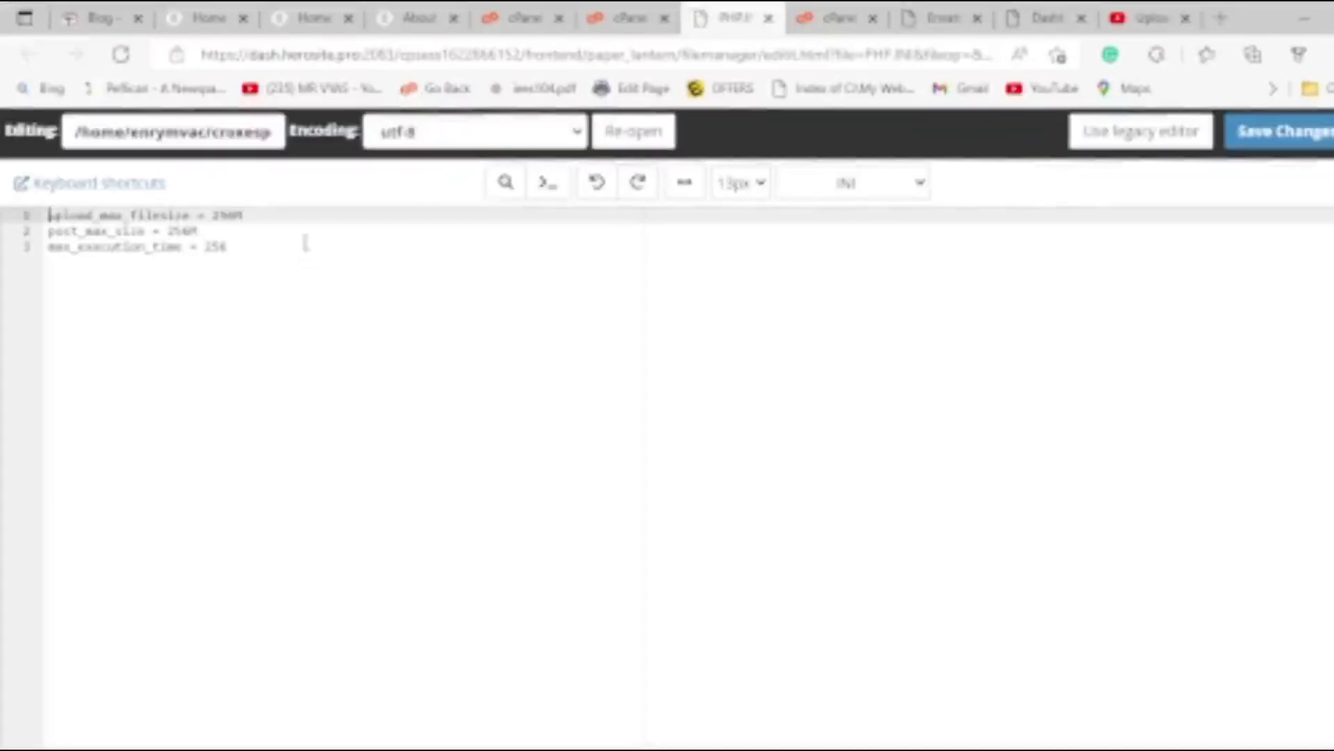
Confirm PHP.INI already sets the 256M limits, close it, and return to the YouTube notes.
{"action": "left_click", "coordinate": [245, 264]}
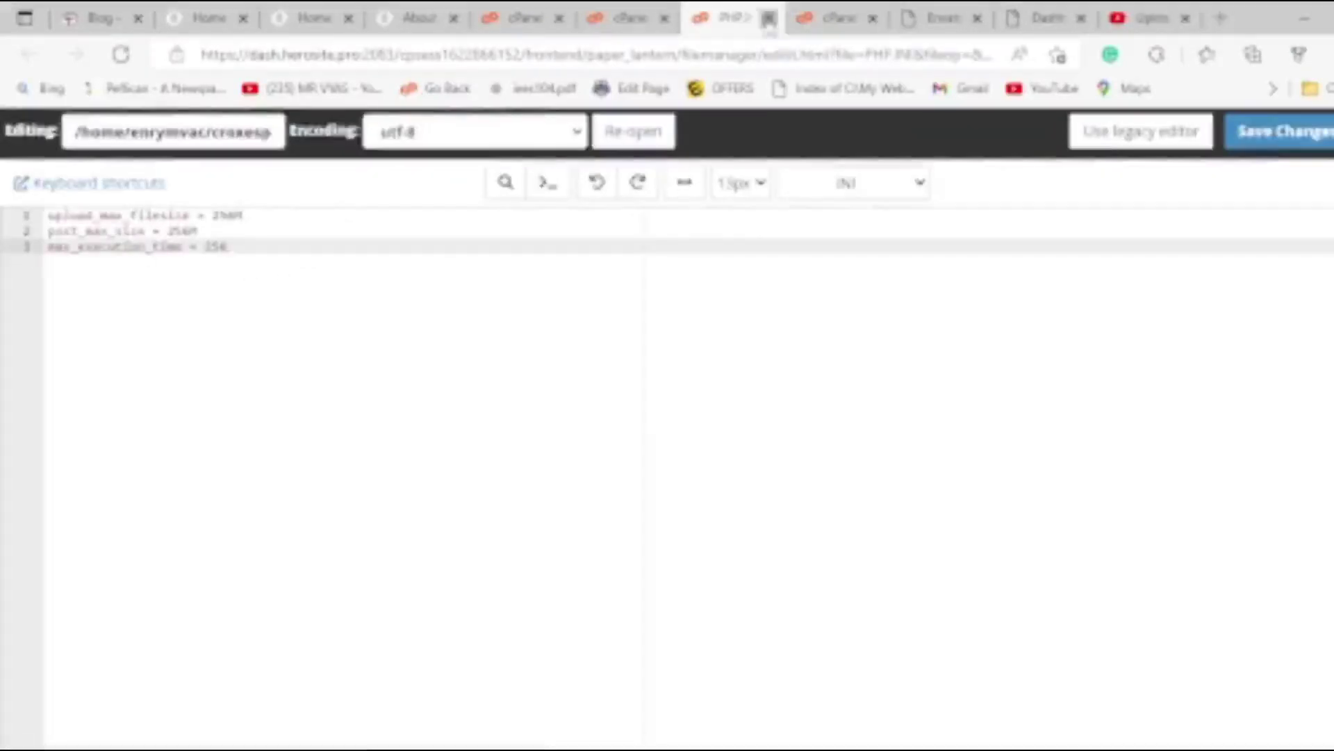
{"action": "left_click", "coordinate": [769, 18]}
{"action": "left_click", "coordinate": [1133, 18]}
{"action": "scroll", "coordinate": [144, 652], "scroll_direction": "down", "scroll_amount": 1}
{"action": "scroll", "coordinate": [144, 651], "scroll_direction": "down", "scroll_amount": 3}
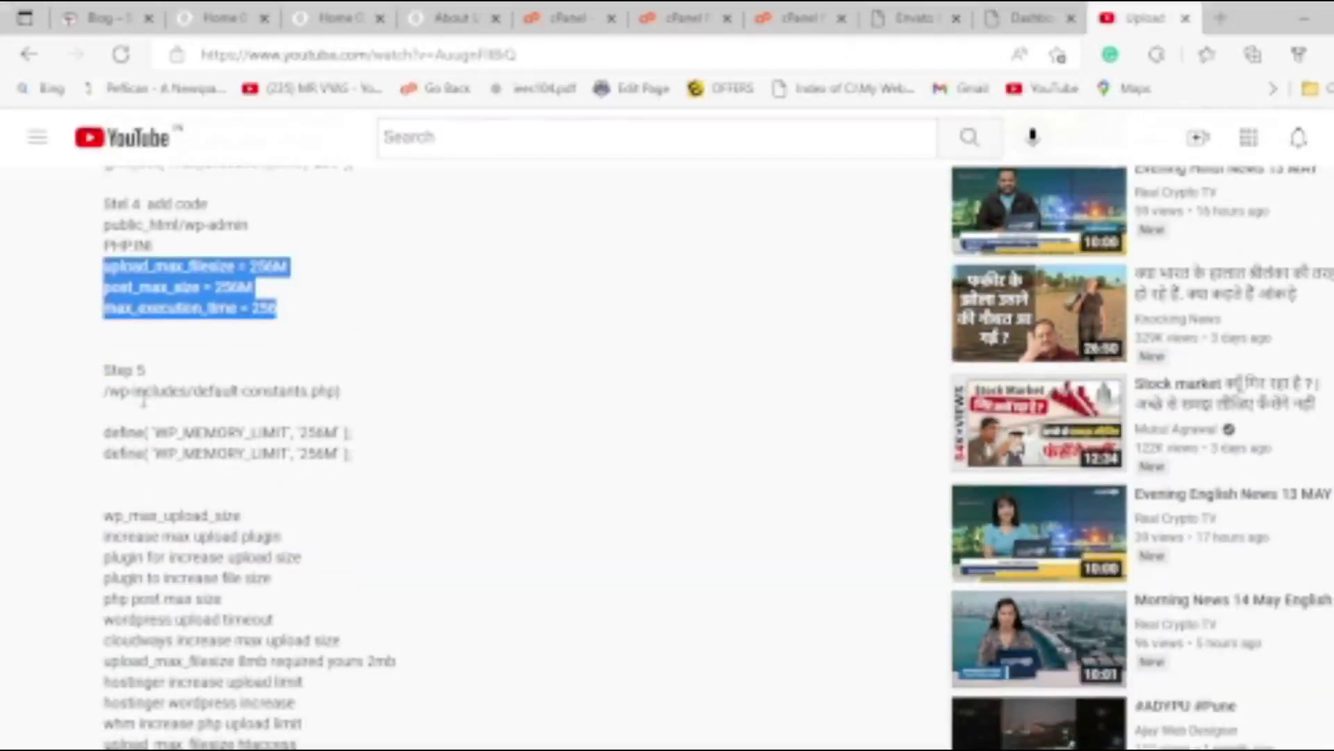
Clear the selections in the Step 5 WP_MEMORY_LIMIT notes and go back to the file manager.
{"action": "left_click", "coordinate": [306, 431]}
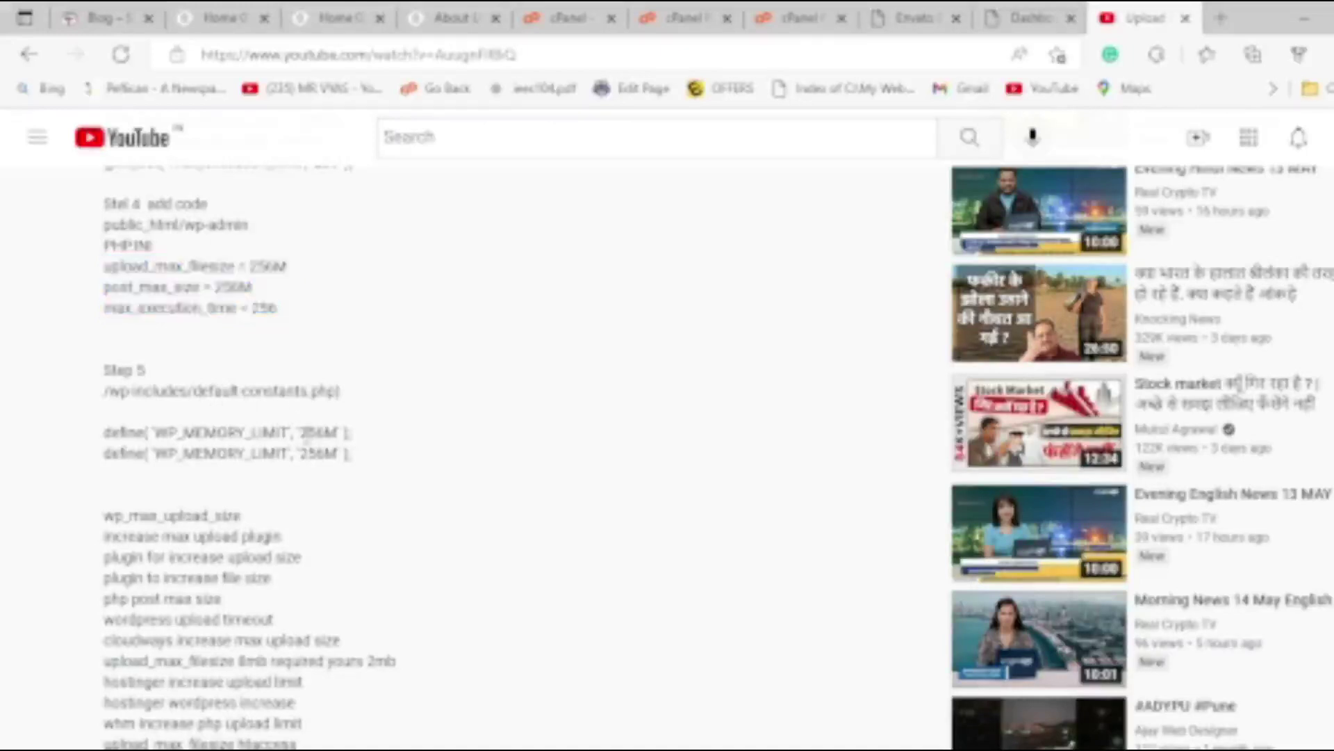
{"action": "left_click", "coordinate": [303, 435]}
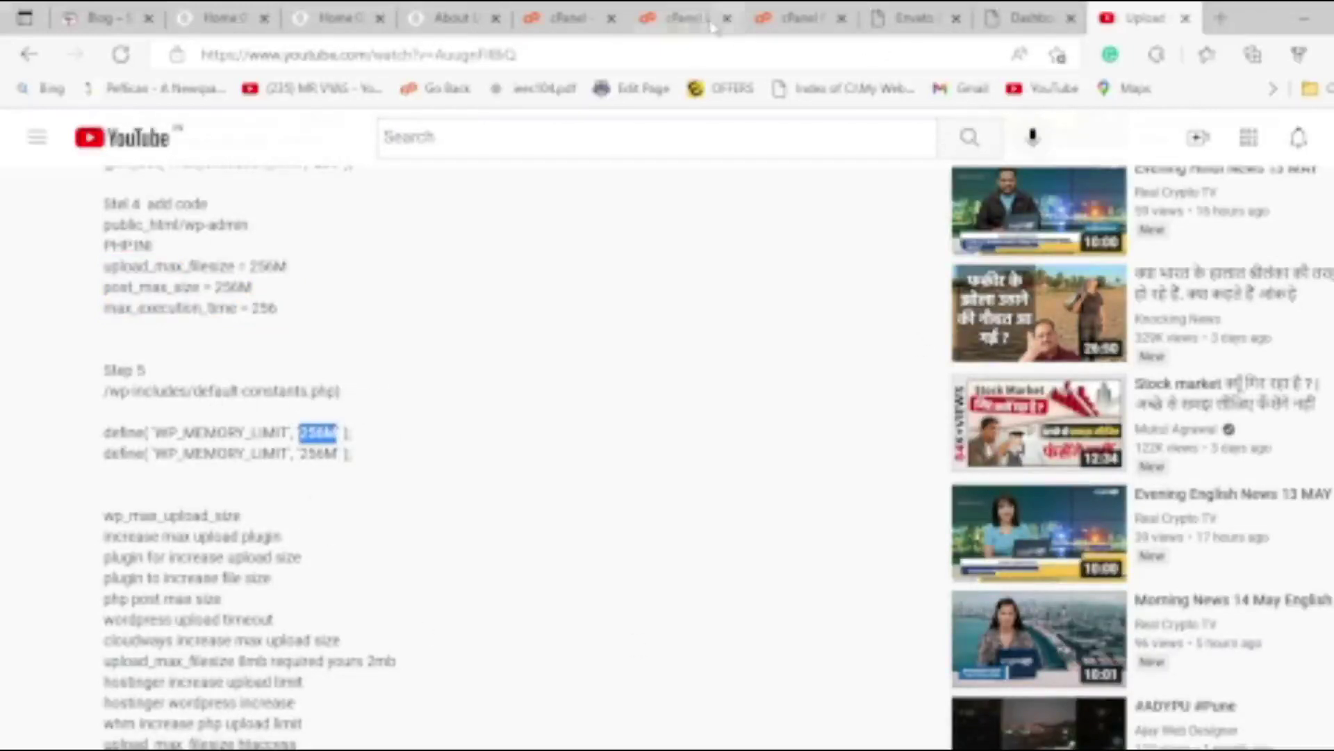
{"action": "left_click", "coordinate": [639, 17]}
Go up to the site root, open wp-includes, and scroll through its file list.
{"action": "left_click", "coordinate": [522, 262]}
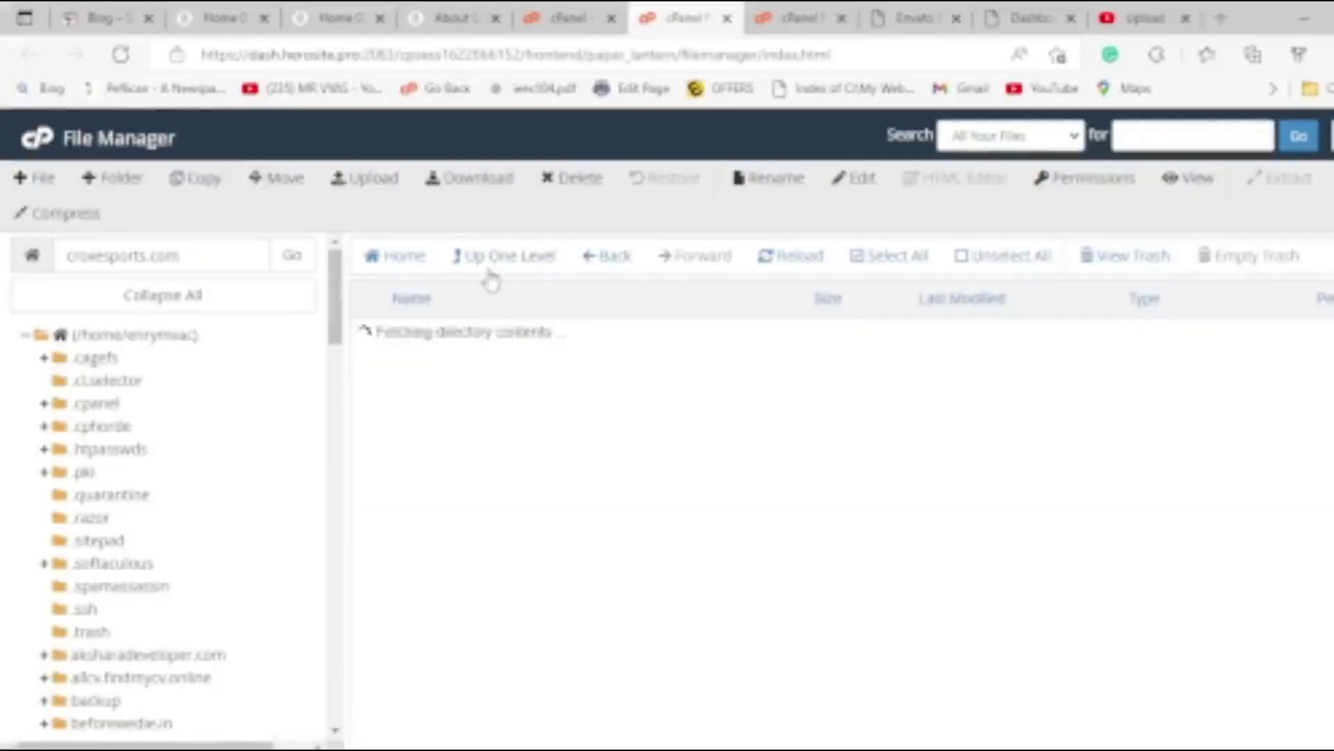
{"action": "double_click", "coordinate": [379, 523]}
{"action": "scroll", "coordinate": [417, 542], "scroll_direction": "down", "scroll_amount": 20}
{"action": "scroll", "coordinate": [440, 536], "scroll_direction": "down", "scroll_amount": 15}
{"action": "scroll", "coordinate": [448, 540], "scroll_direction": "down", "scroll_amount": 15}
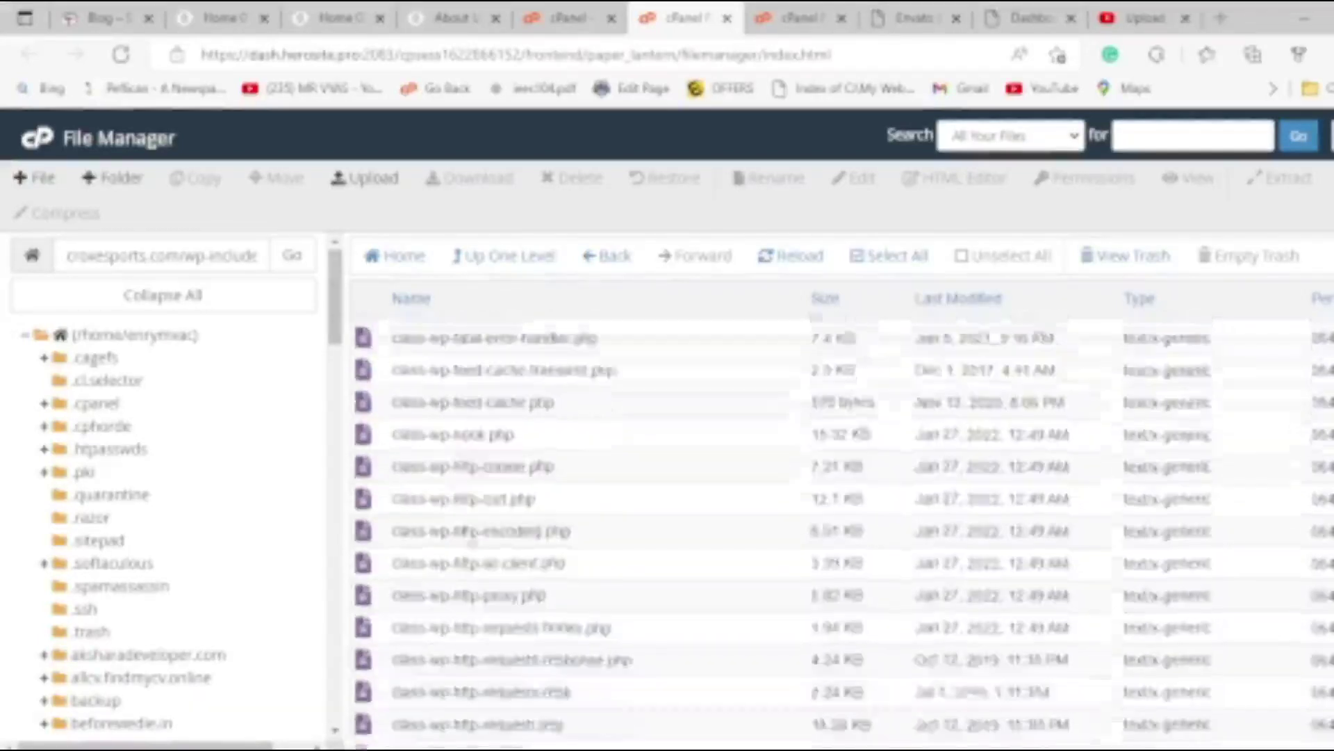
{"action": "scroll", "coordinate": [479, 536], "scroll_direction": "down", "scroll_amount": 10}
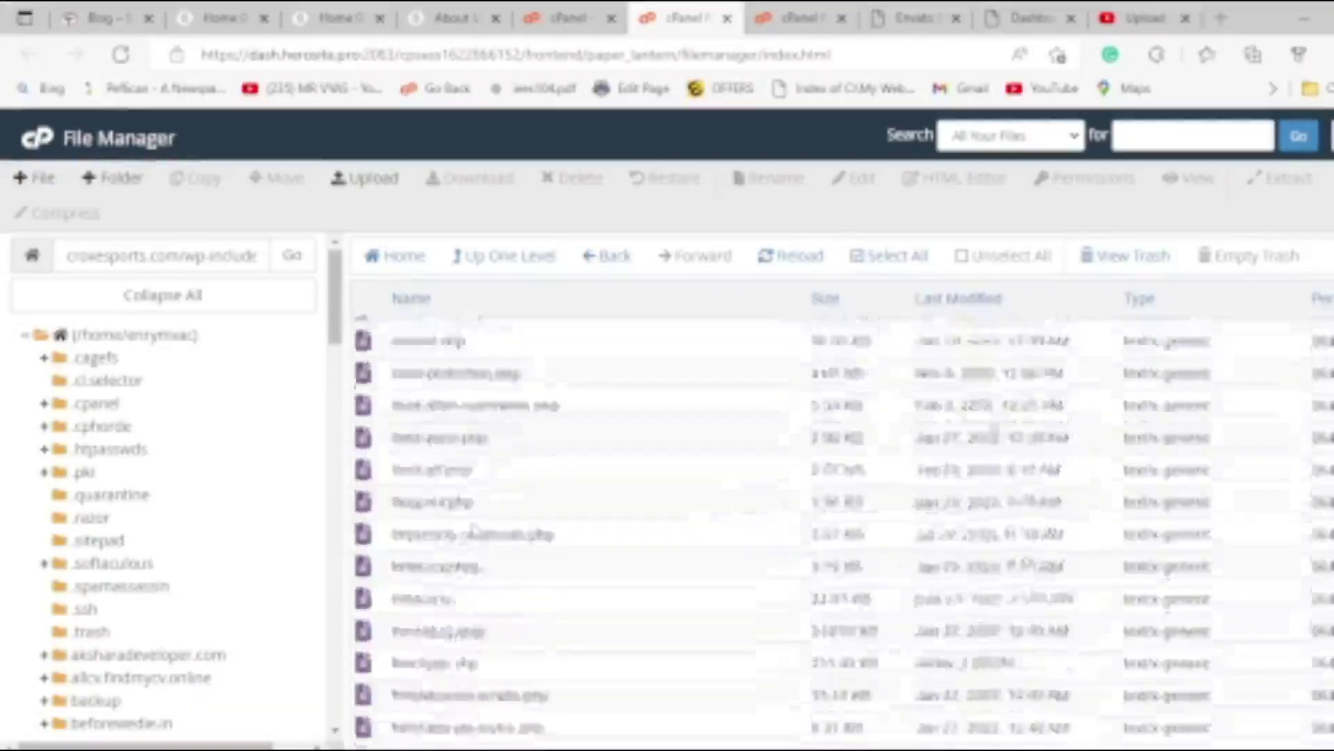
{"action": "scroll", "coordinate": [400, 591], "scroll_direction": "up", "scroll_amount": 2}
{"action": "scroll", "coordinate": [399, 594], "scroll_direction": "up", "scroll_amount": 3}
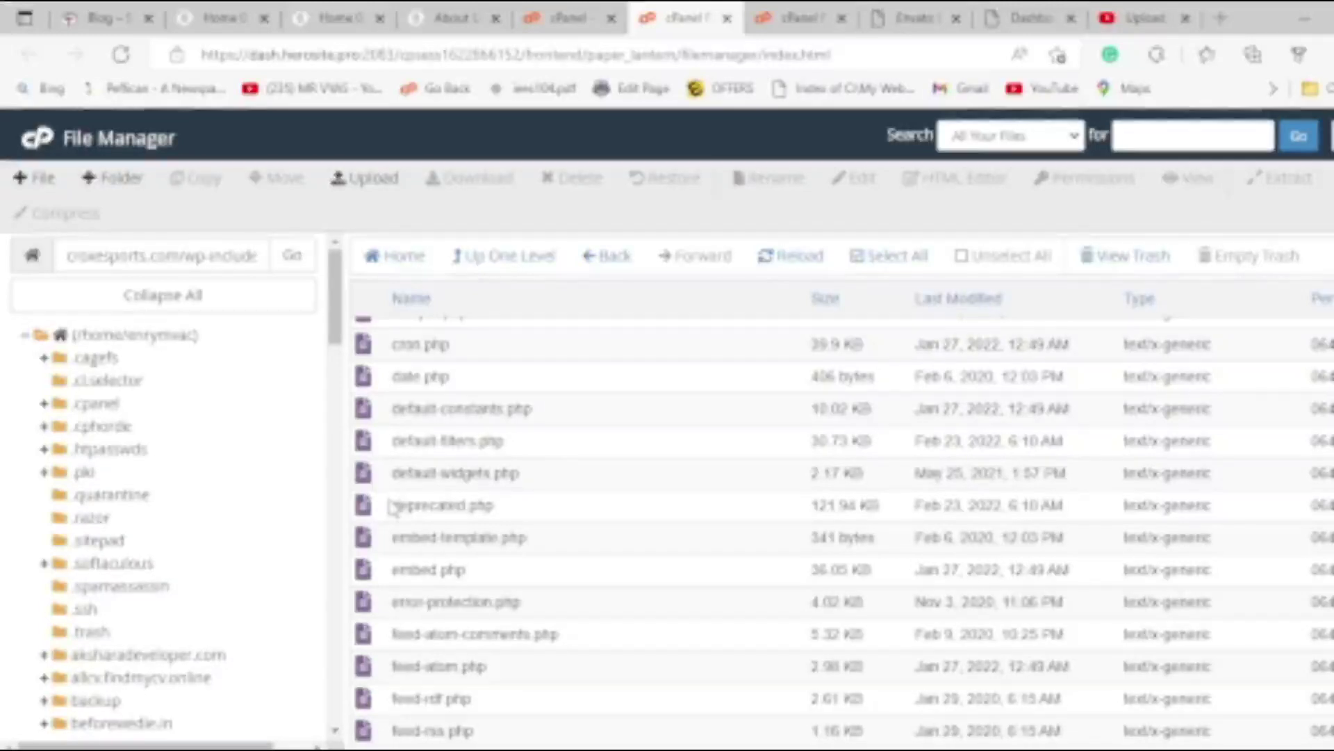
{"action": "scroll", "coordinate": [393, 508], "scroll_direction": "up", "scroll_amount": 1}
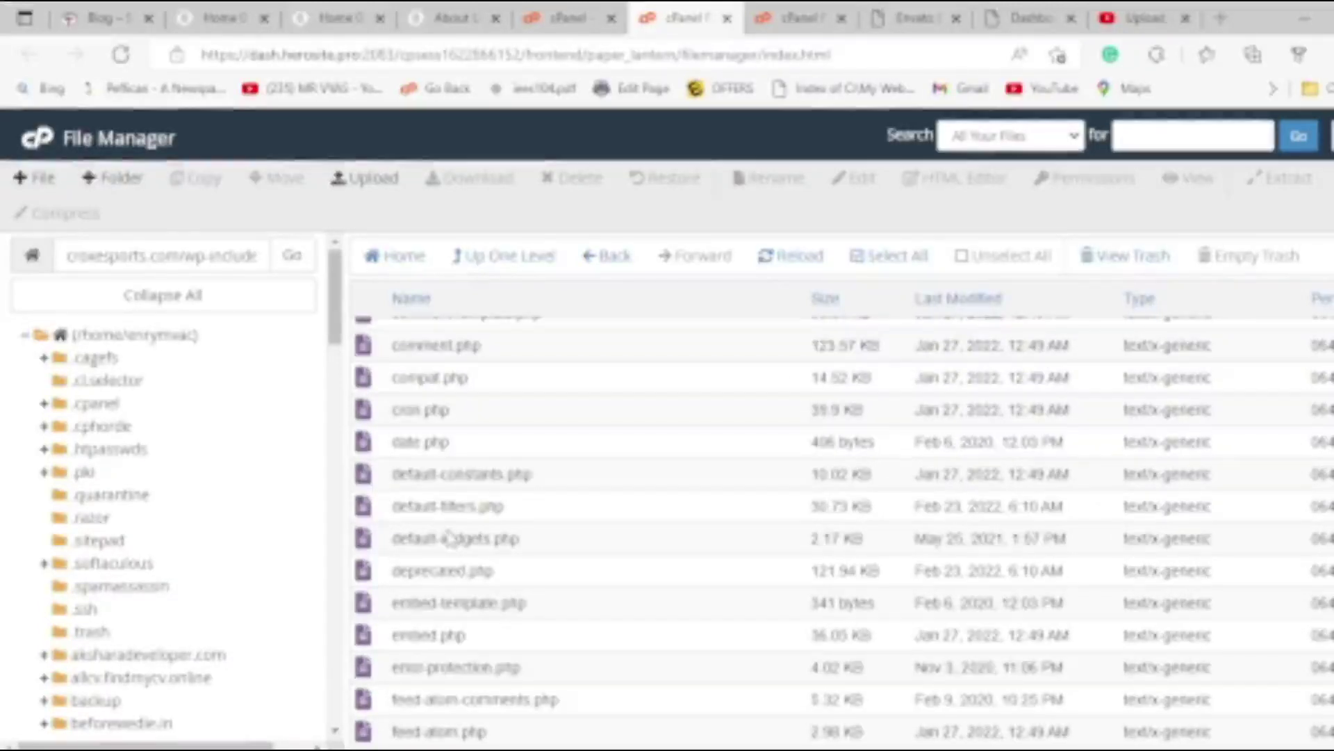
Check the notes for the default-constants.php file name, then select that file in wp-includes.
{"action": "left_click", "coordinate": [1143, 18]}
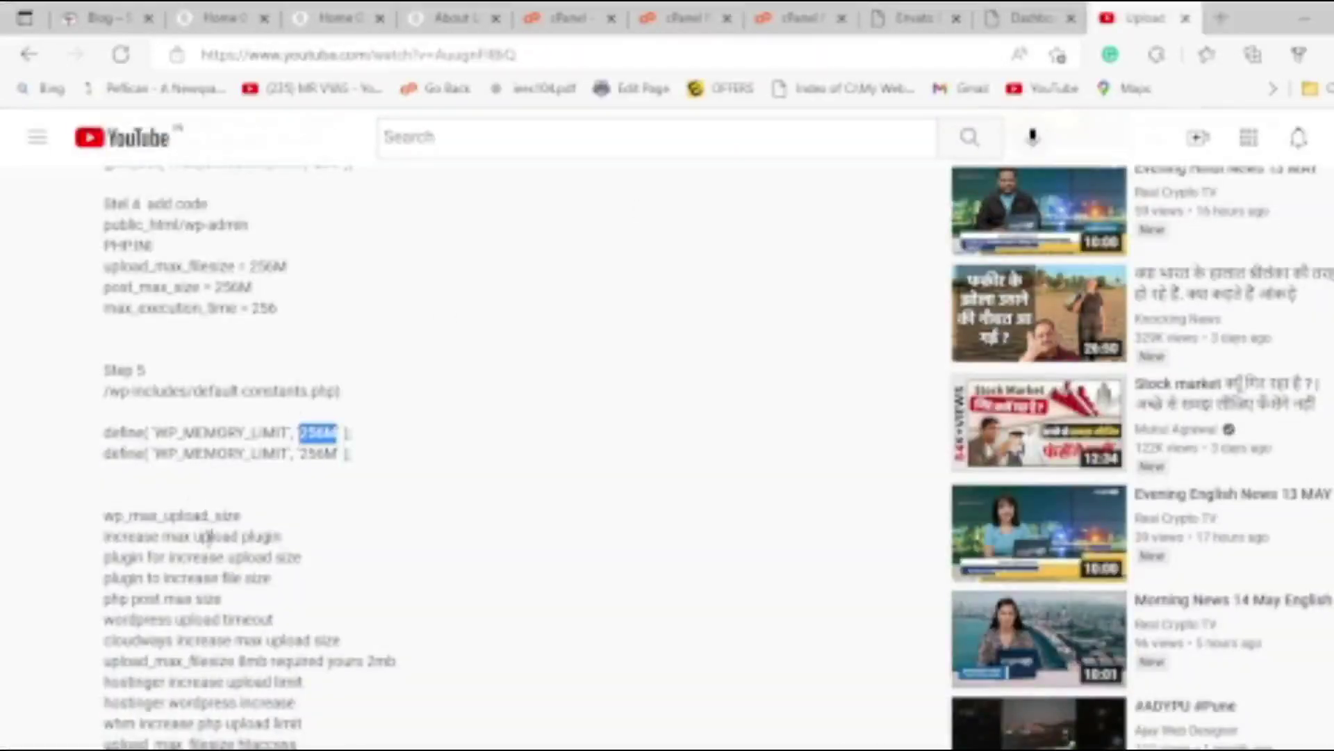
{"action": "left_click_drag", "start_coordinate": [237, 391], "coordinate": [241, 391]}
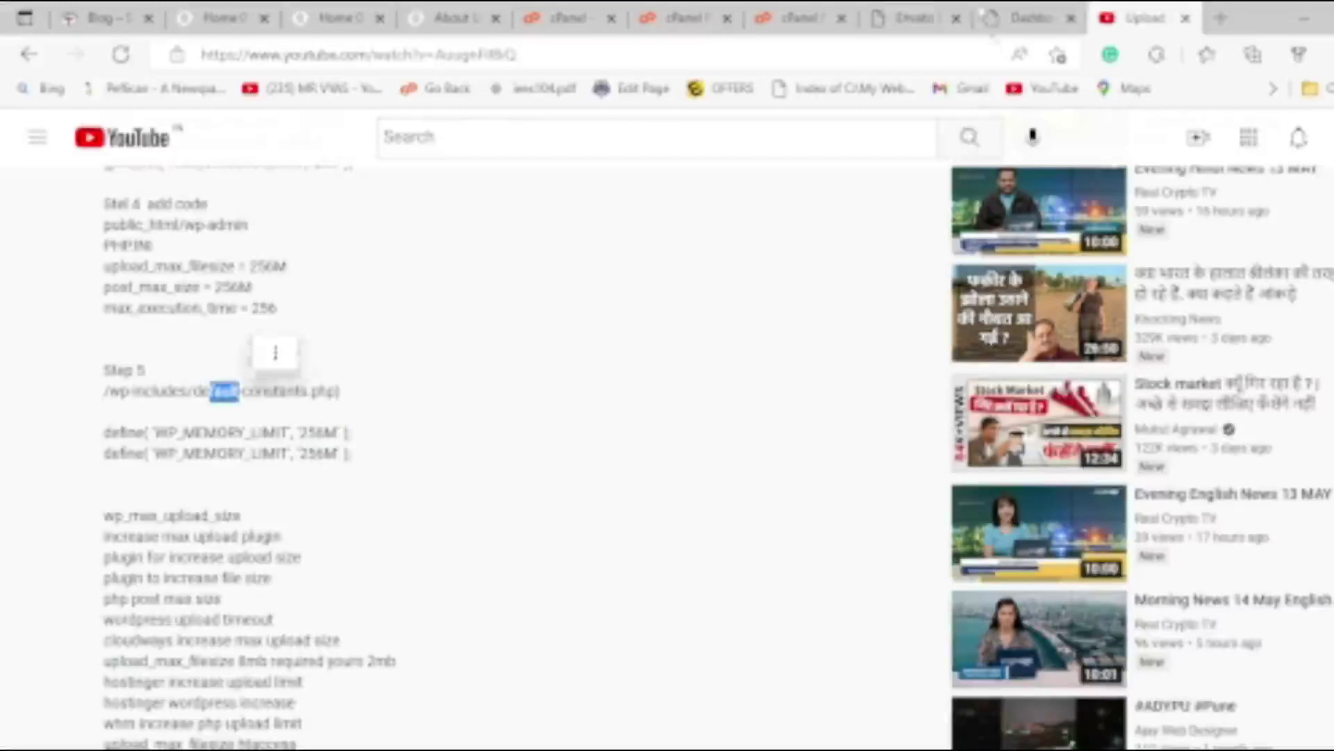
{"action": "left_click", "coordinate": [1027, 18]}
{"action": "left_click", "coordinate": [909, 18]}
{"action": "left_click", "coordinate": [796, 18]}
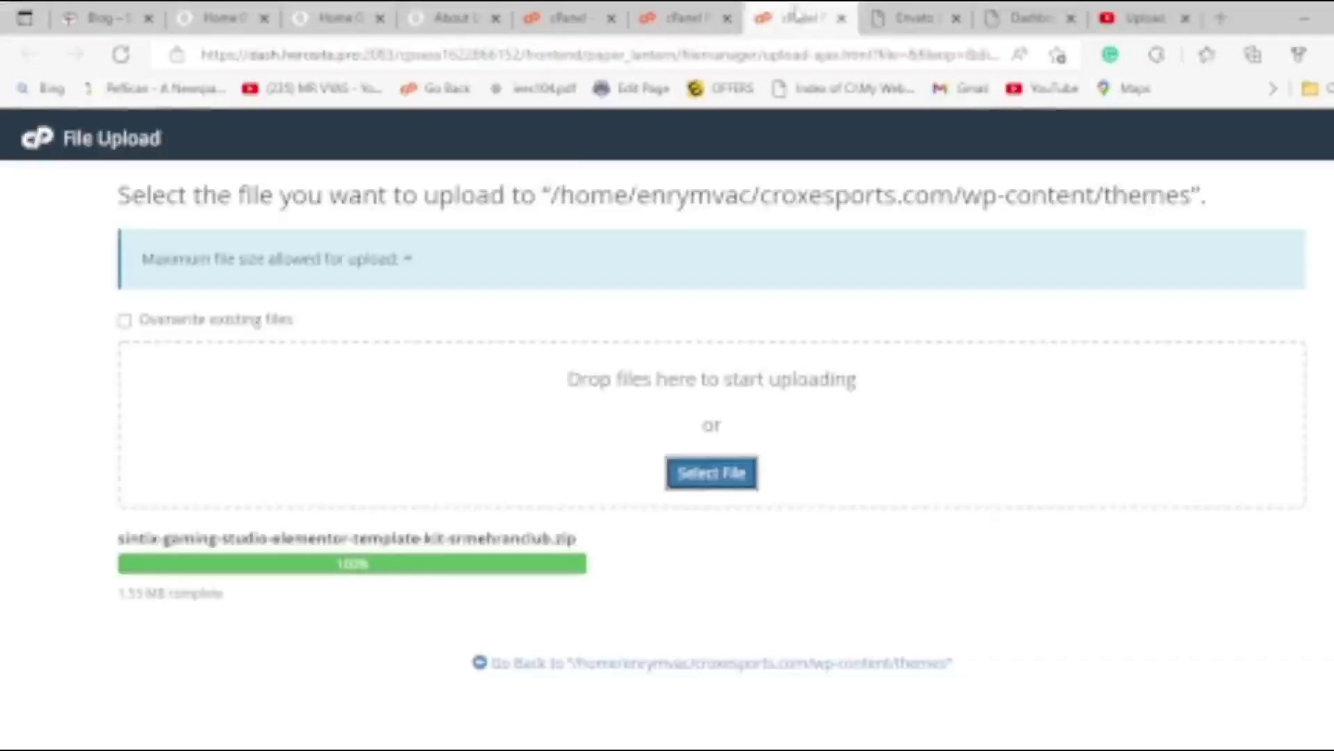
{"action": "left_click", "coordinate": [677, 19]}
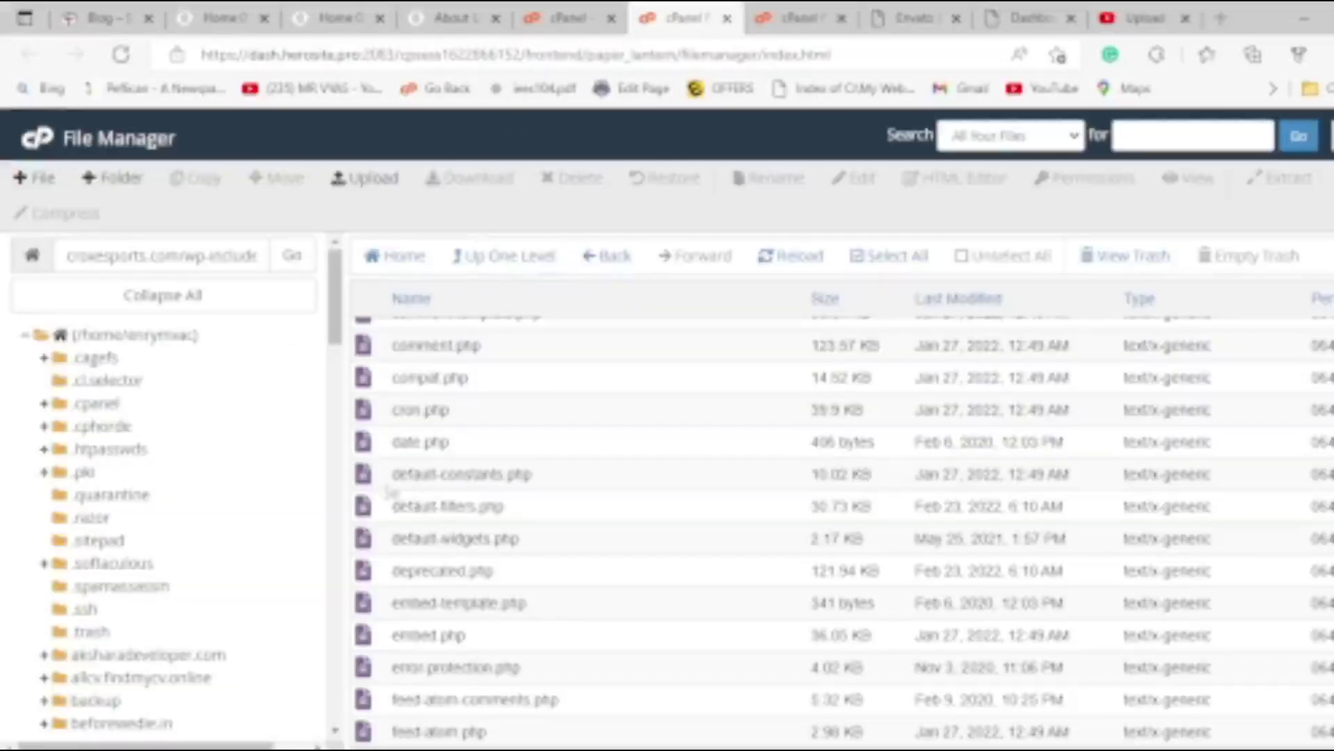
{"action": "left_click", "coordinate": [376, 476]}
Change both WP_MEMORY_LIMIT values on lines 45 and 47 of default-constants.php to 256M, save, and close.
{"action": "right_click", "coordinate": [373, 474]}
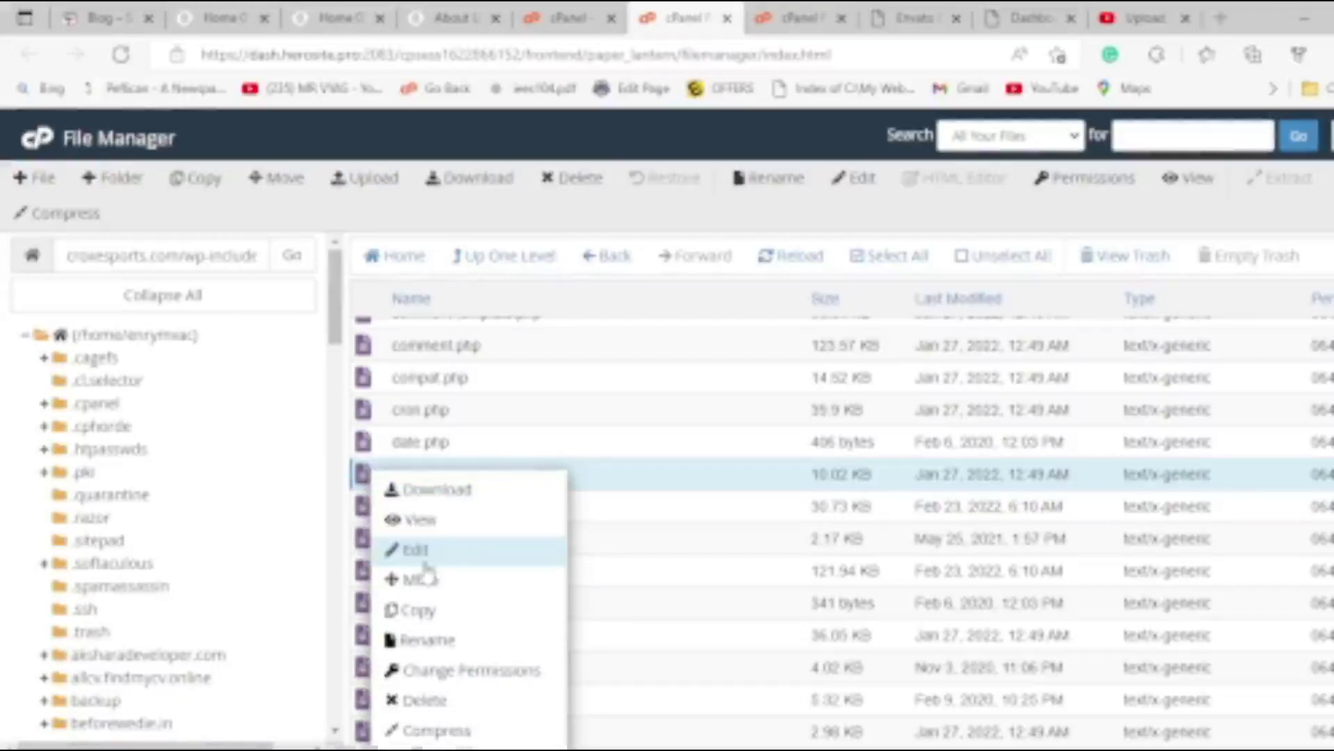
{"action": "left_click", "coordinate": [420, 552]}
{"action": "scroll", "coordinate": [512, 311], "scroll_direction": "down", "scroll_amount": 6}
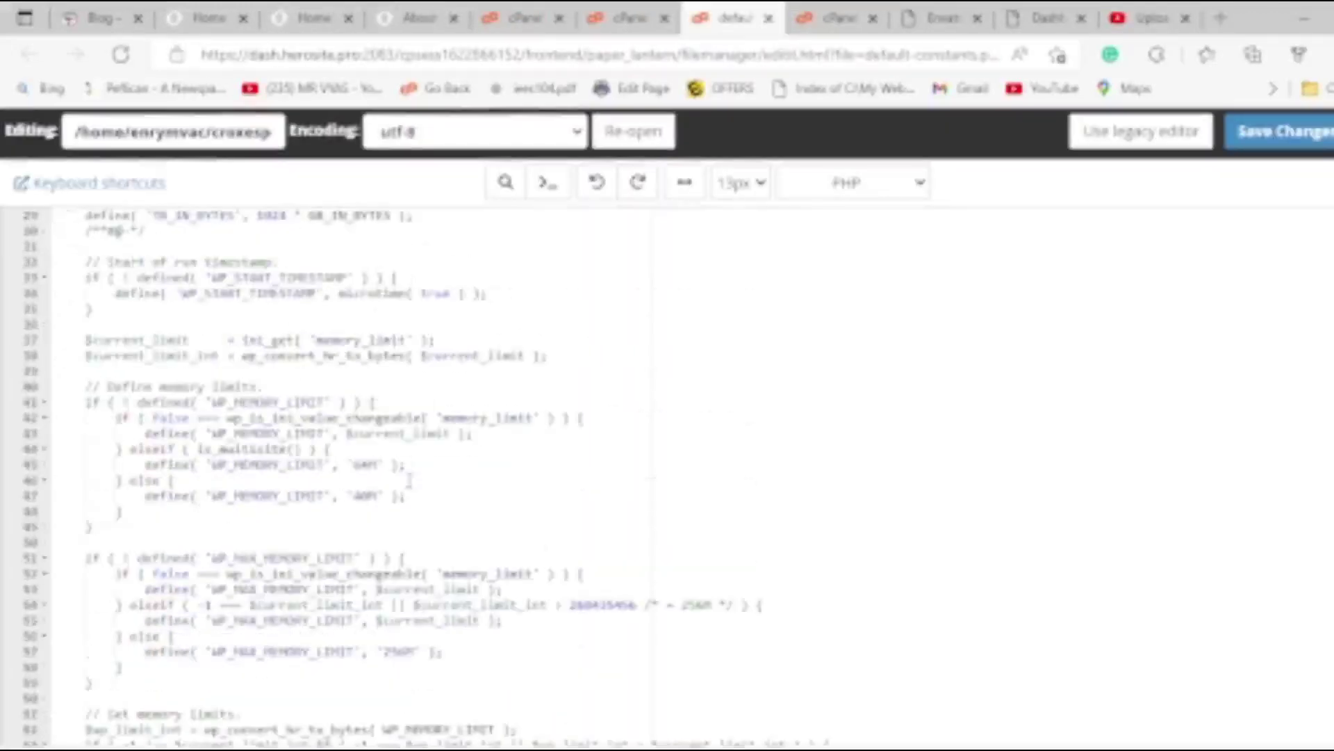
{"action": "left_click", "coordinate": [375, 464]}
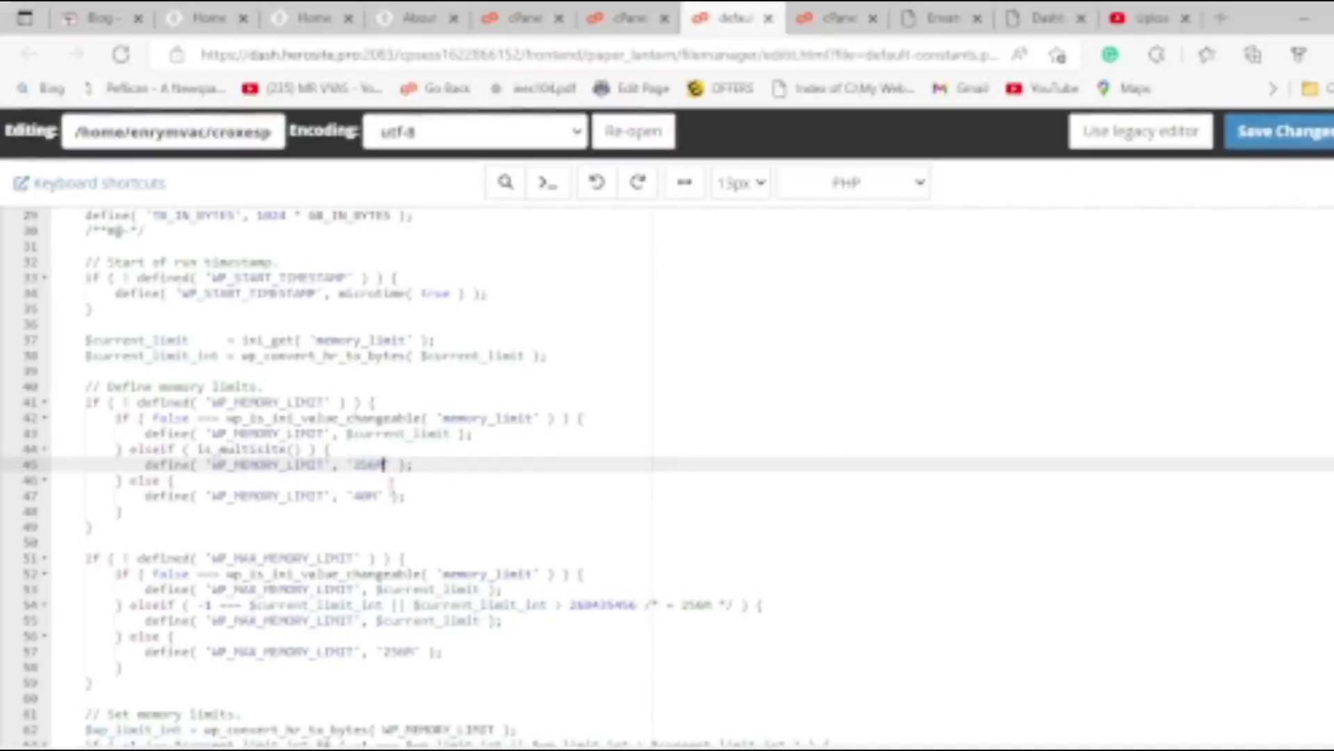
{"action": "left_click", "coordinate": [379, 496]}
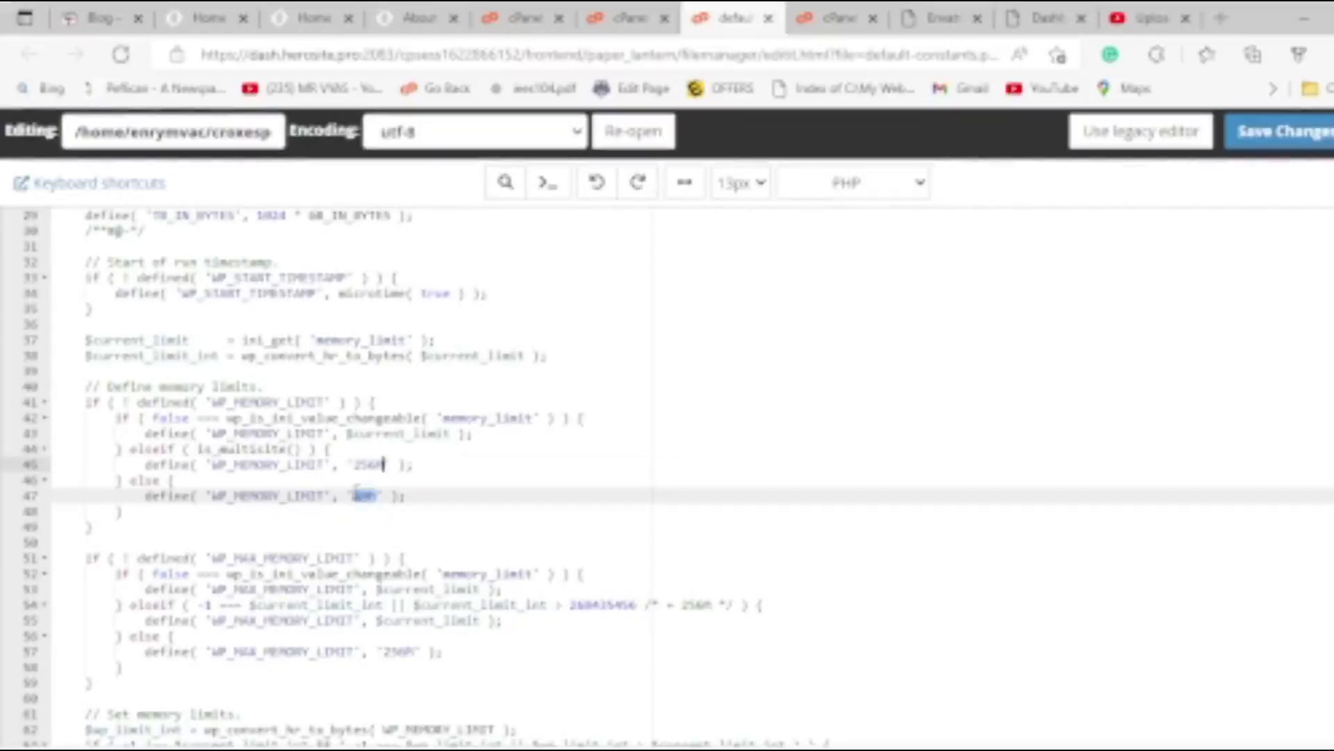
{"action": "type", "text": "256M"}
{"action": "key", "text": "ctrl+z"}
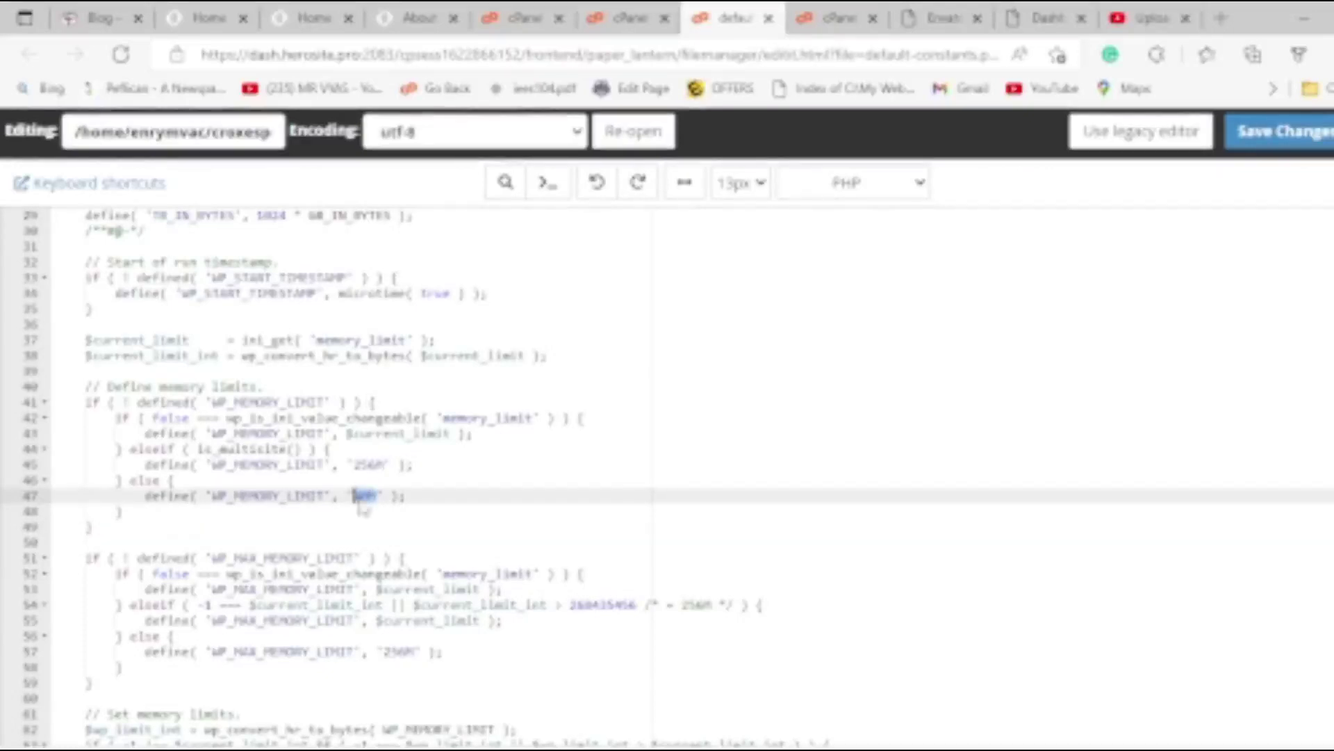
{"action": "type", "text": "256M"}
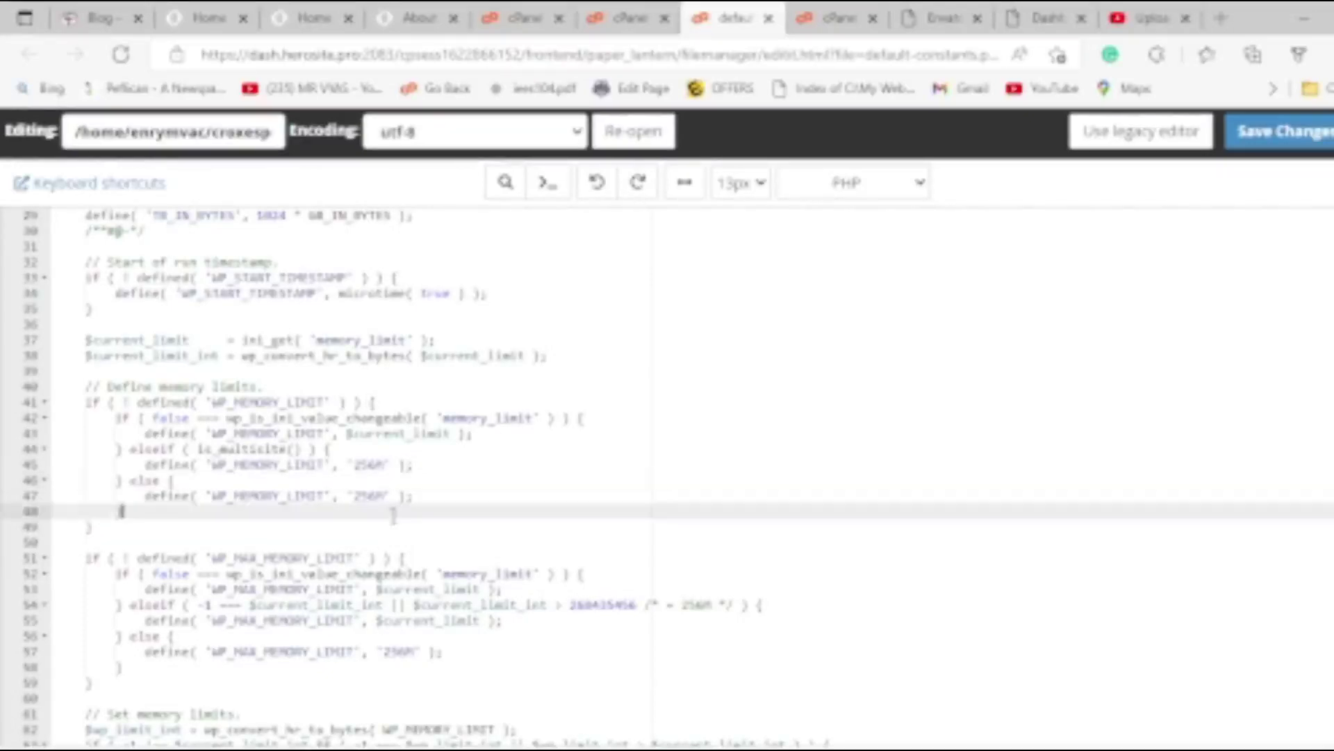
{"action": "left_click", "coordinate": [385, 464]}
{"action": "scroll", "coordinate": [415, 558], "scroll_direction": "down", "scroll_amount": 5}
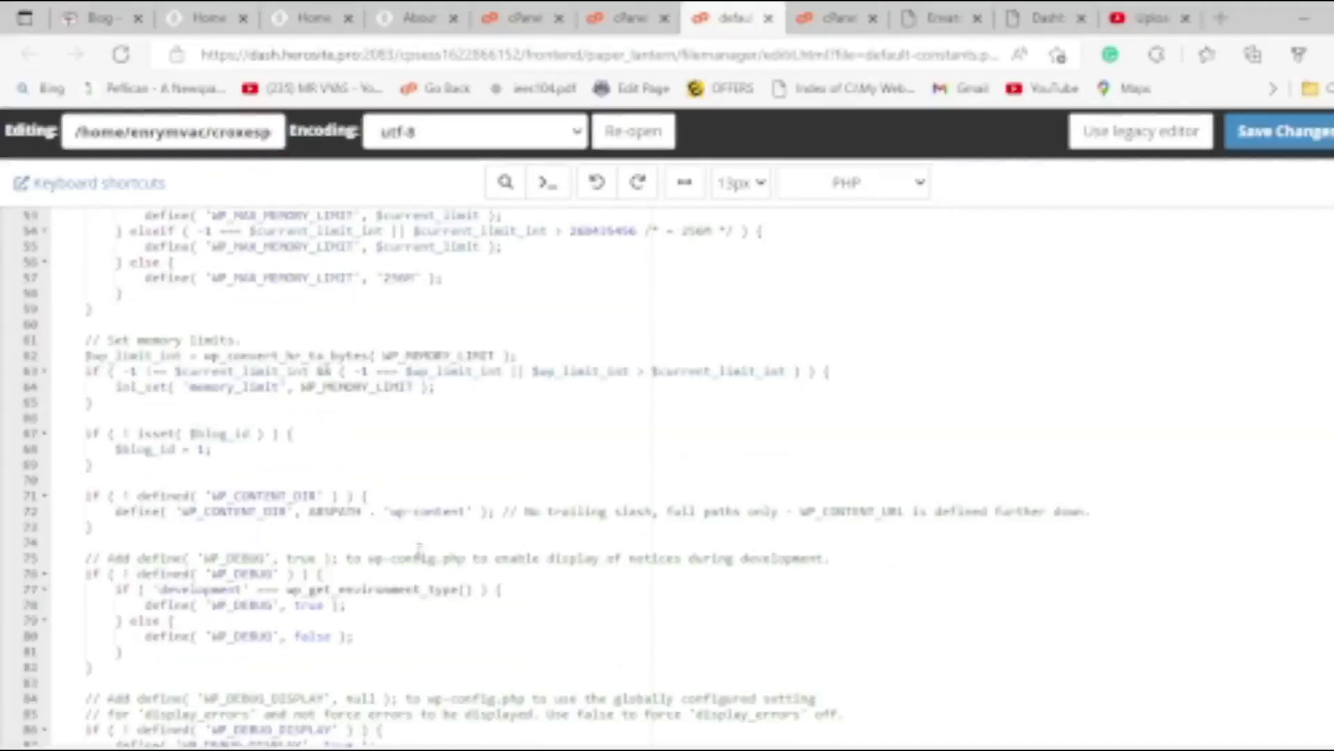
{"action": "left_click", "coordinate": [1282, 134]}
{"action": "left_click", "coordinate": [768, 18]}
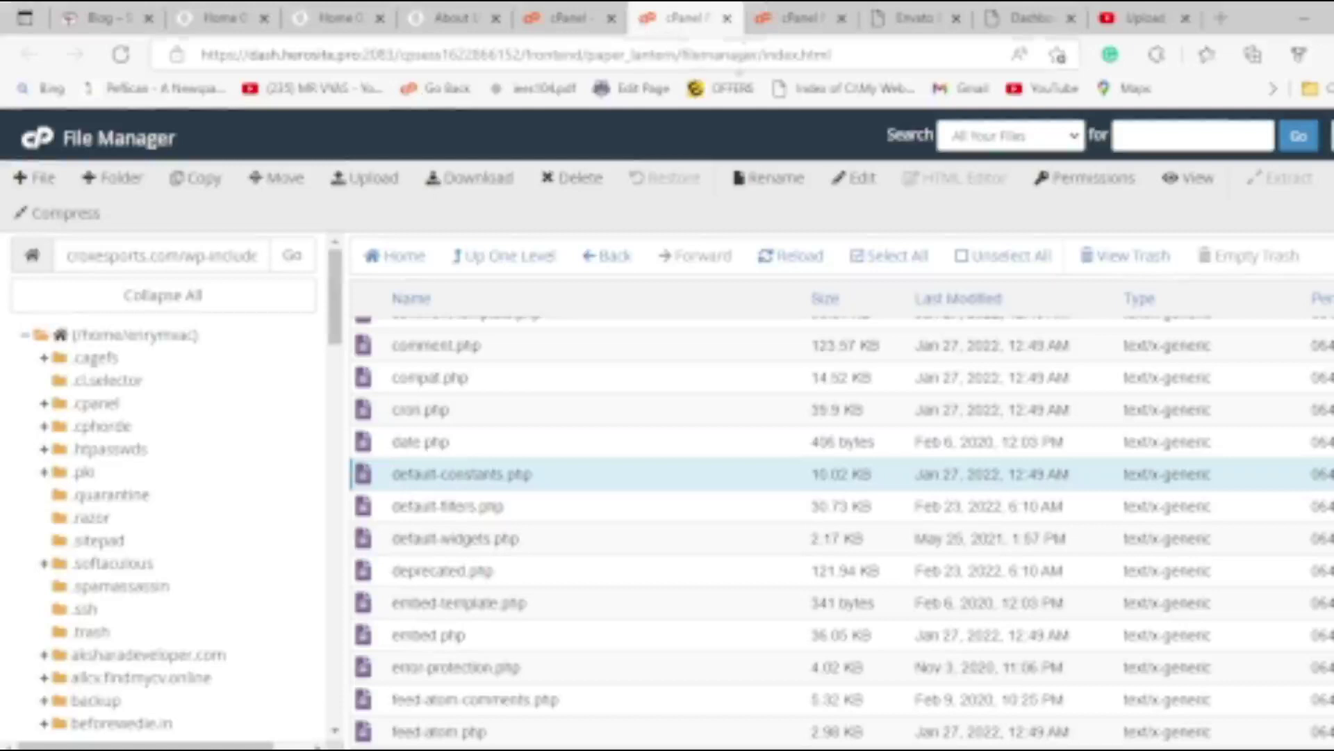
Close the leftover File Upload tab and look through the dashboard and template preview tabs.
{"action": "left_click", "coordinate": [759, 22]}
{"action": "left_click", "coordinate": [842, 18]}
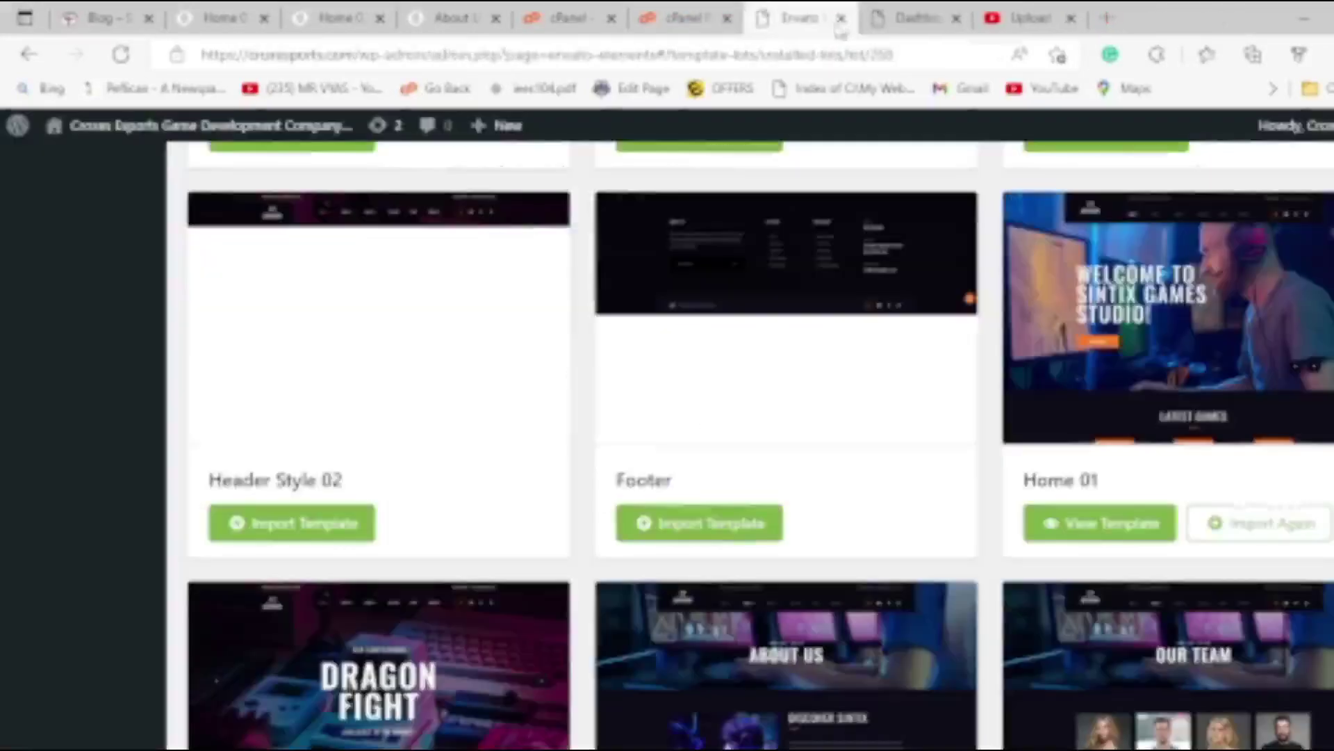
{"action": "left_click", "coordinate": [910, 18]}
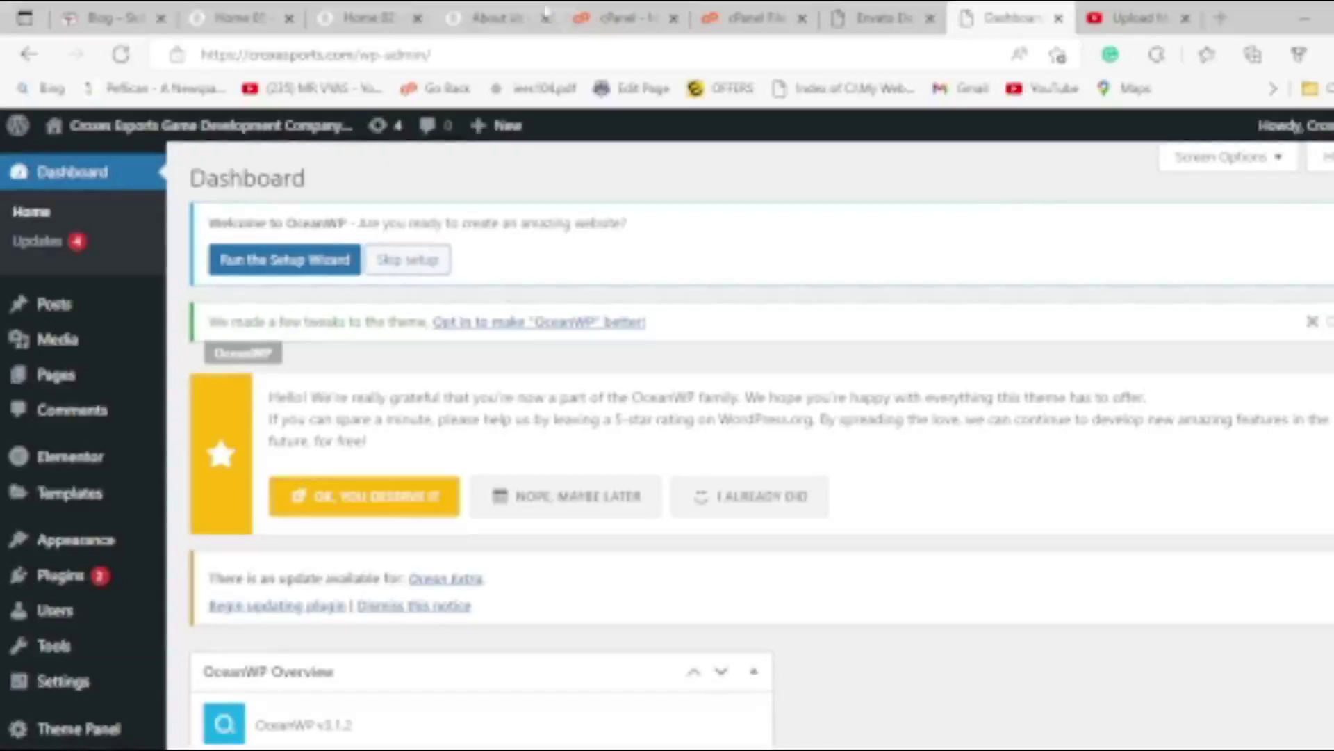
{"action": "left_click", "coordinate": [508, 18]}
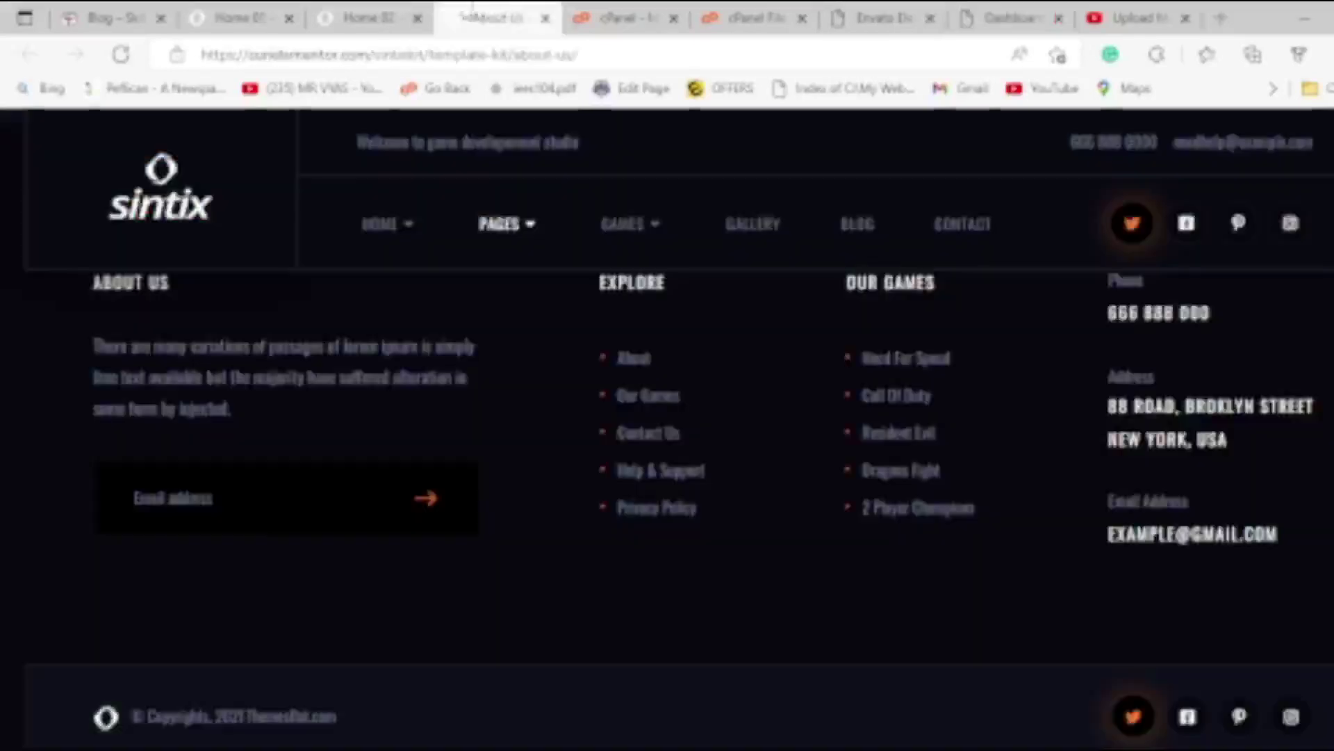
{"action": "left_click", "coordinate": [368, 18]}
{"action": "left_click", "coordinate": [239, 18]}
{"action": "left_click", "coordinate": [111, 18]}
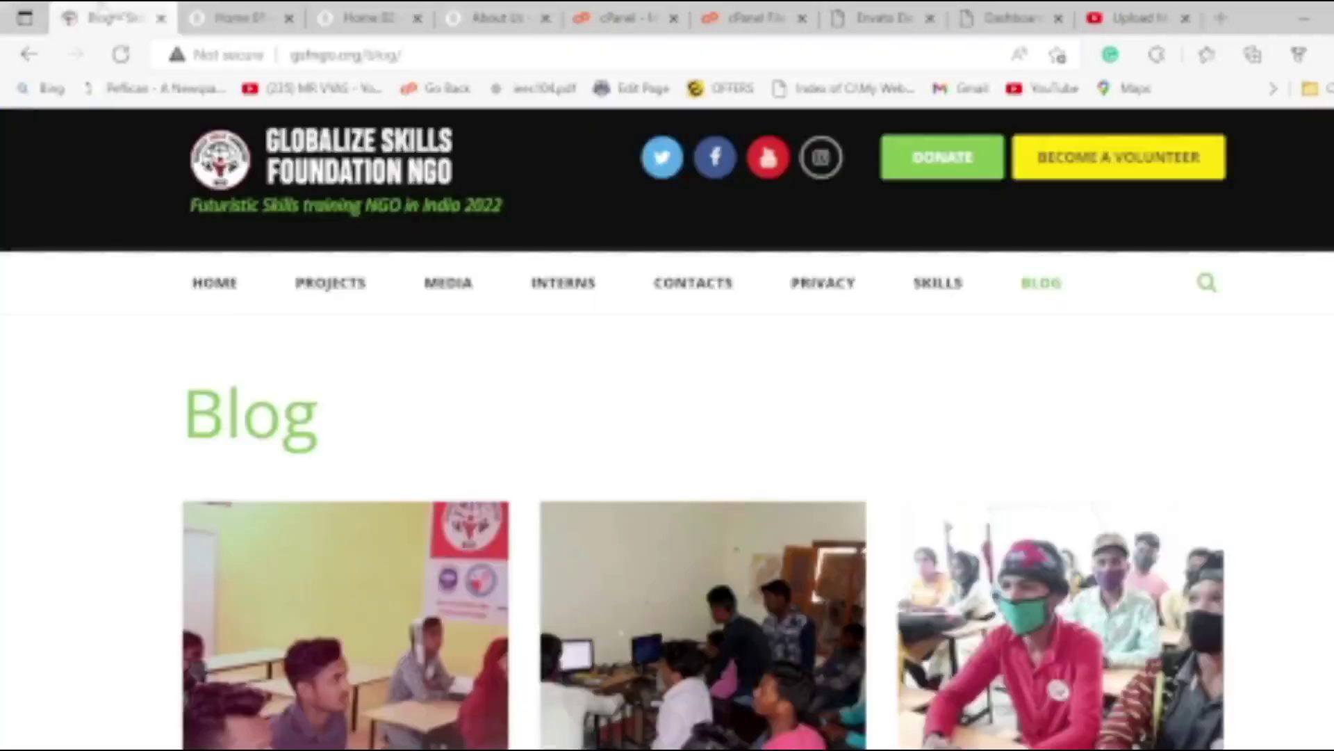
{"action": "left_click", "coordinate": [1012, 18]}
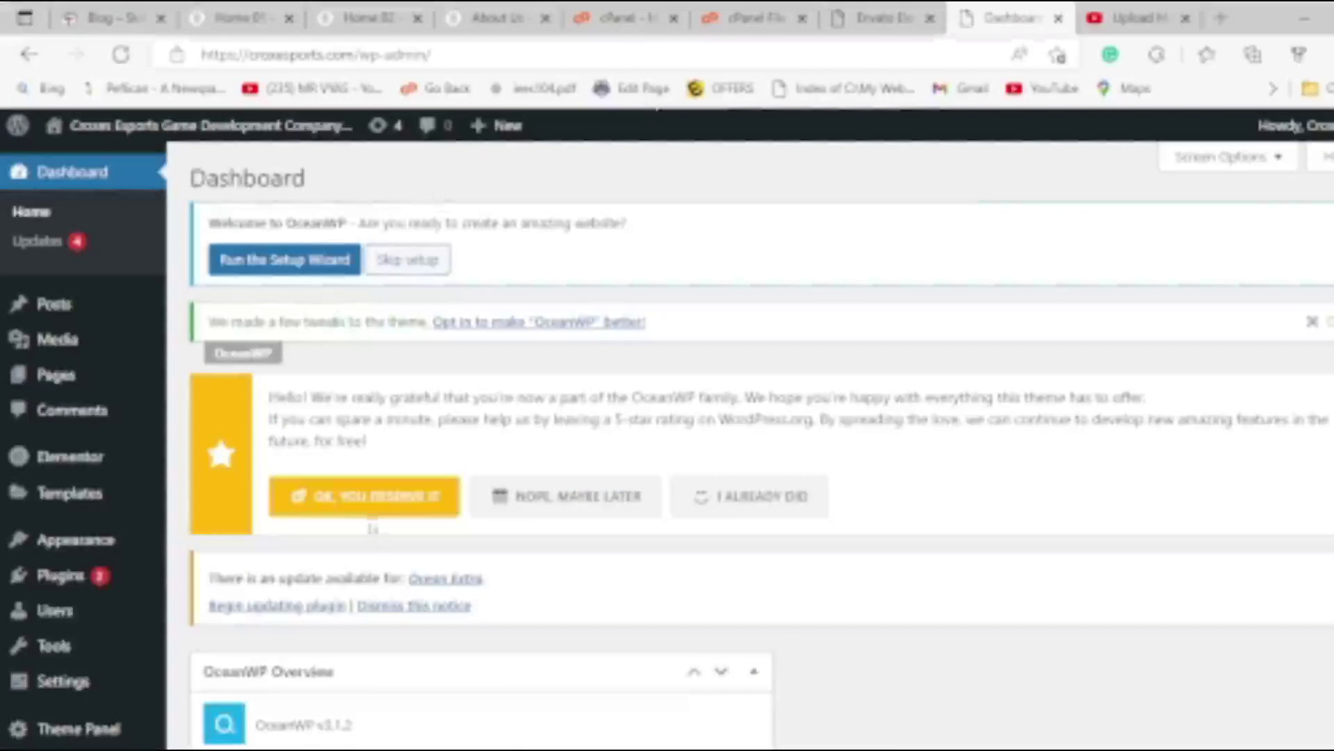
Switch back to the Sintix kit's template list, where Home 01 now shows as imported.
{"action": "scroll", "coordinate": [394, 498], "scroll_direction": "down", "scroll_amount": 5}
{"action": "scroll", "coordinate": [403, 498], "scroll_direction": "up", "scroll_amount": 4}
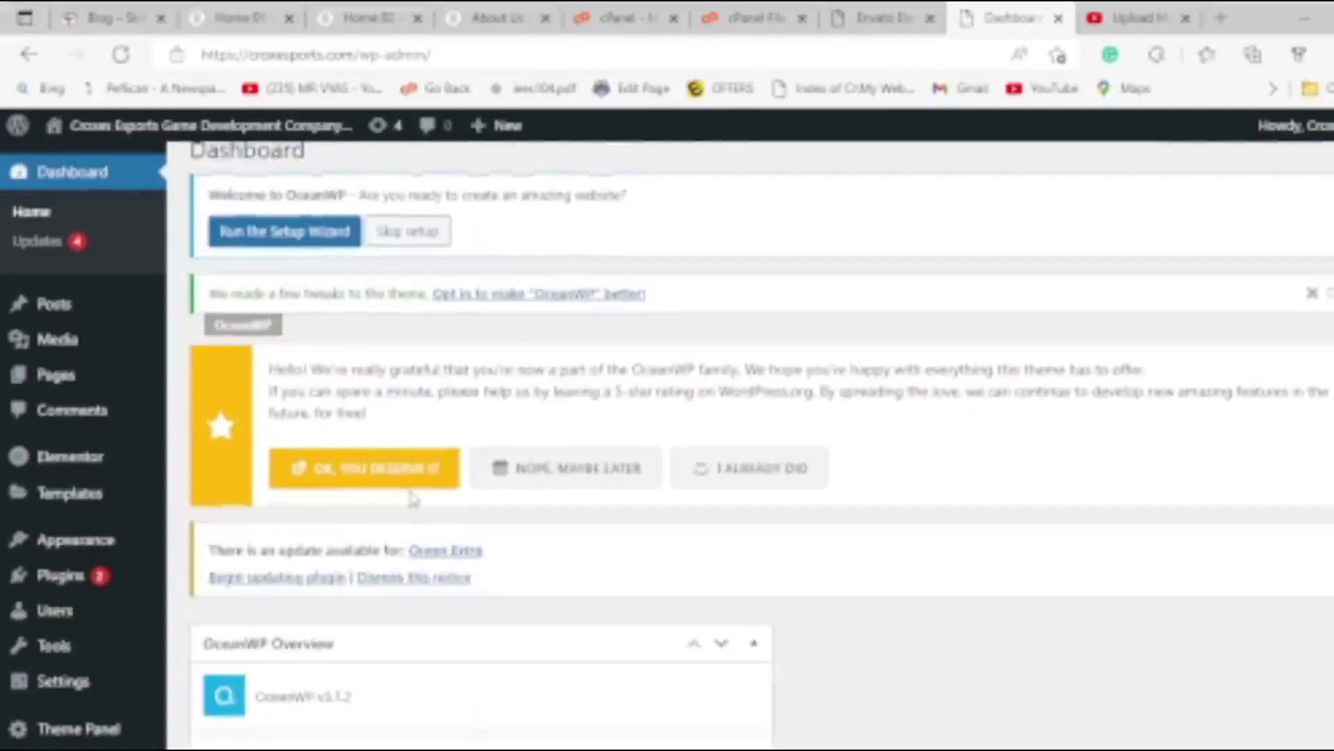
{"action": "mouse_move", "coordinate": [137, 551]}
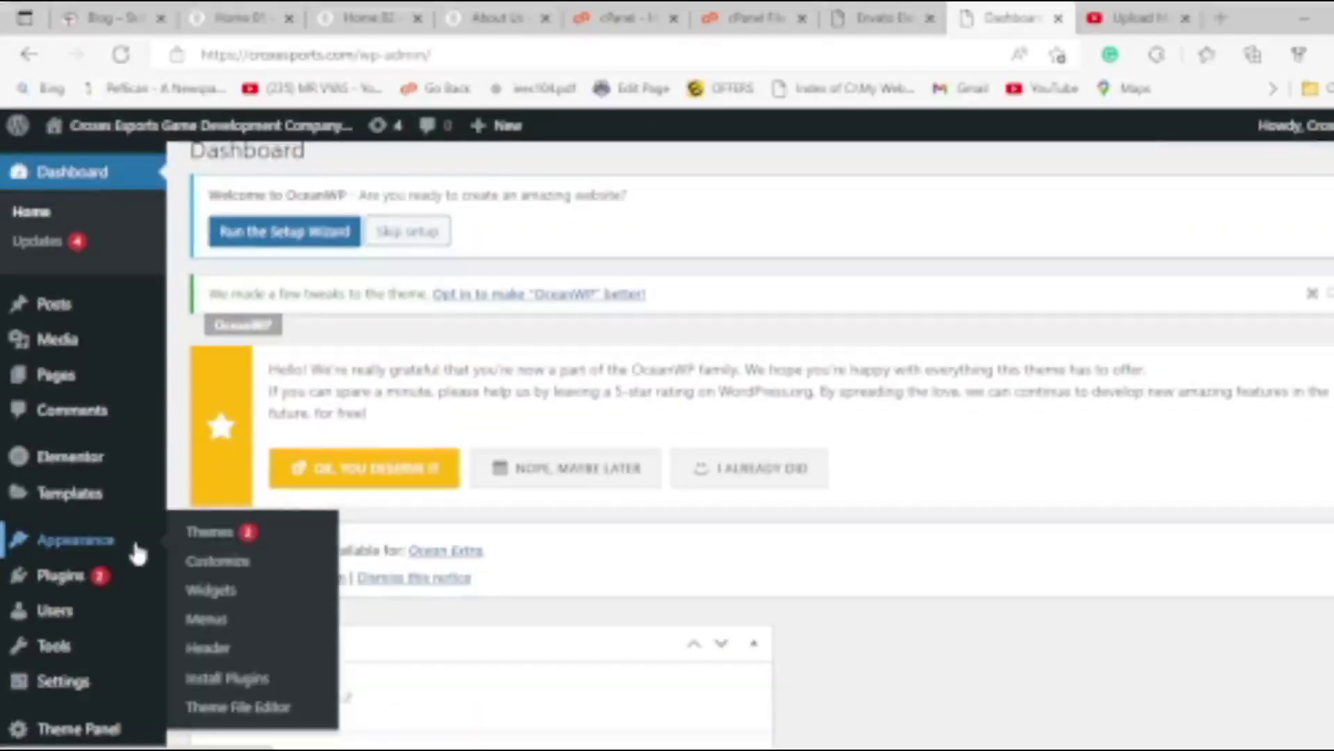
{"action": "key", "text": "alt+Tab"}
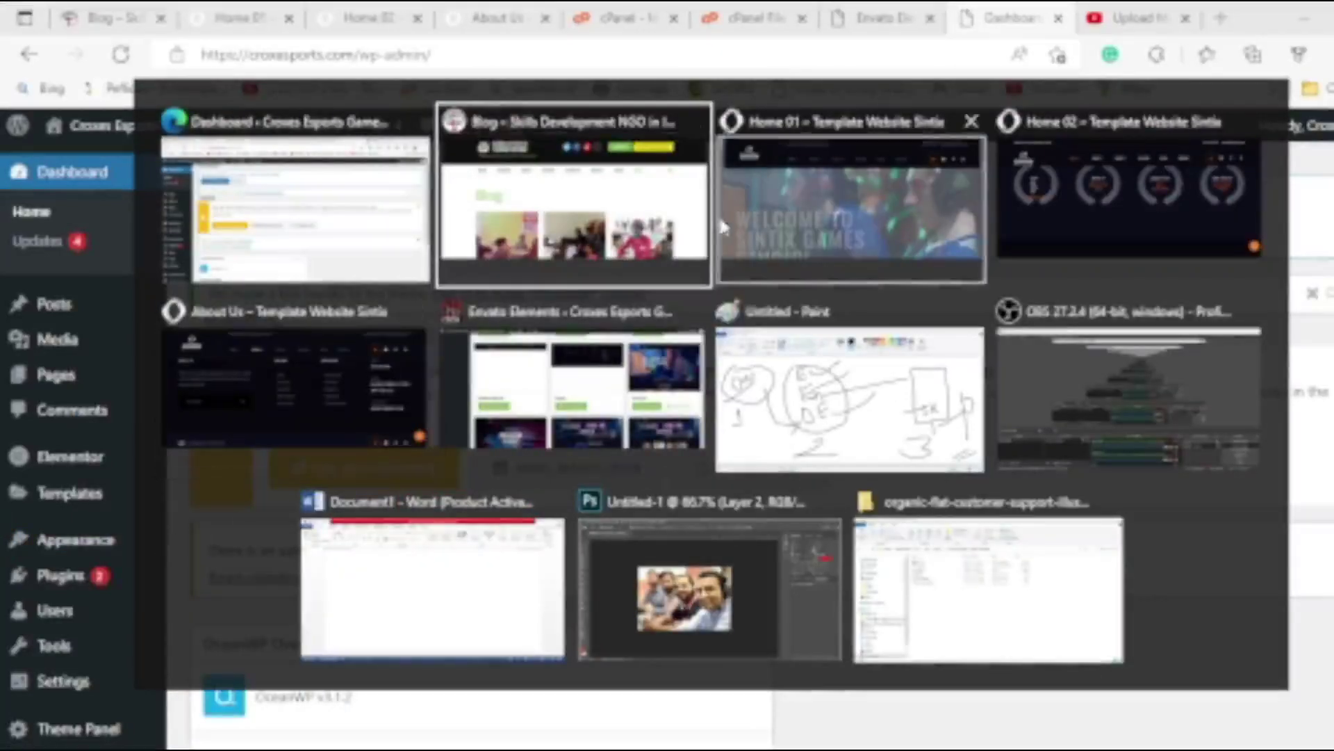
{"action": "left_click", "coordinate": [786, 207]}
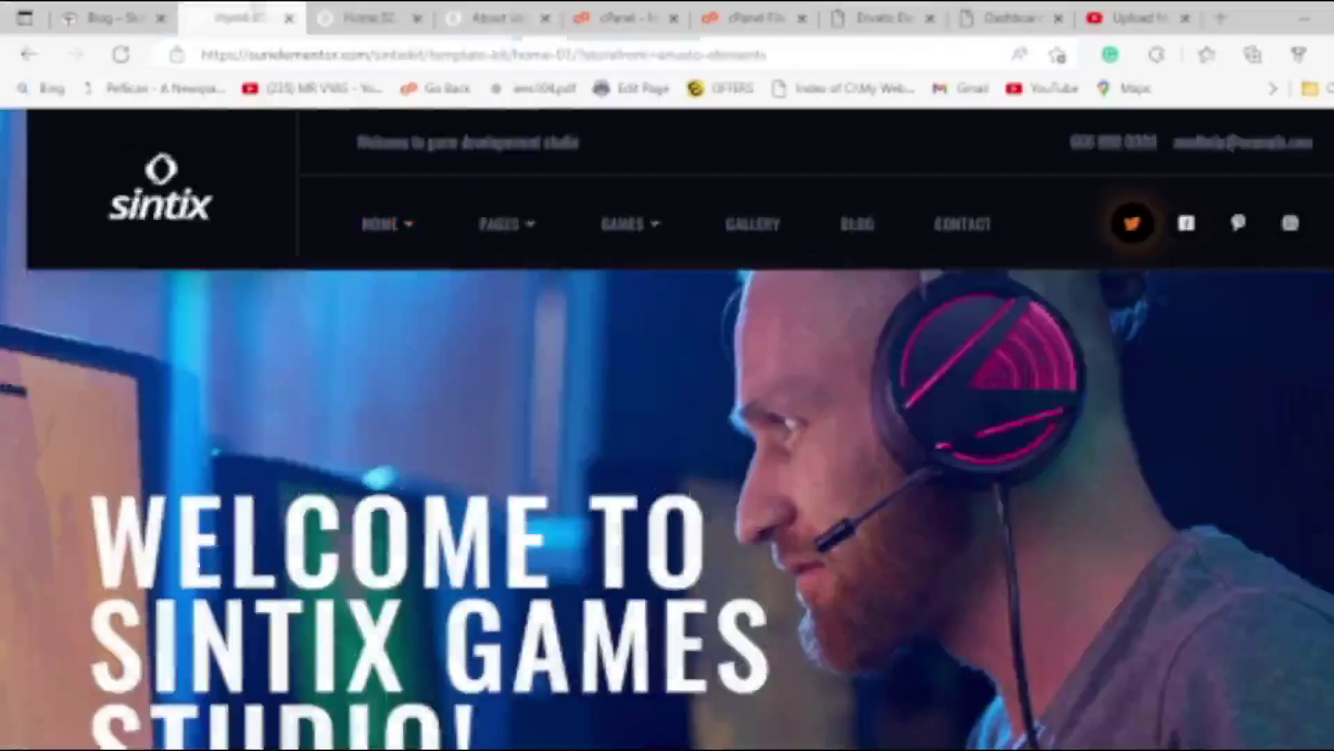
{"action": "key", "text": "ctrl+Tab"}
{"action": "key", "text": "ctrl+Tab"}
{"action": "key", "text": "ctrl+Tab"}
{"action": "key", "text": "ctrl+Tab"}
{"action": "key", "text": "ctrl+Tab"}
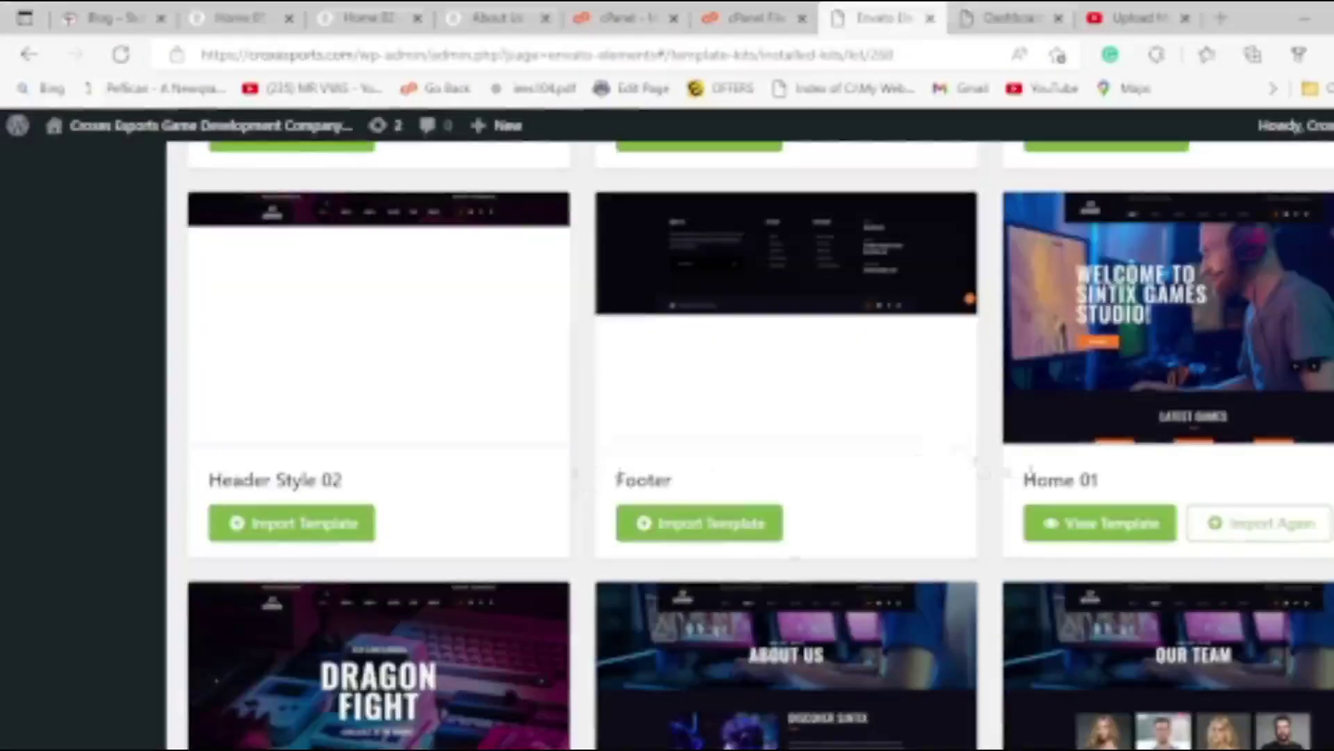
Import the Home 02, About Us, Our Team, Our Games, Game Single and Gallery templates.
{"action": "scroll", "coordinate": [977, 486], "scroll_direction": "up", "scroll_amount": 5}
{"action": "scroll", "coordinate": [977, 490], "scroll_direction": "up", "scroll_amount": 8}
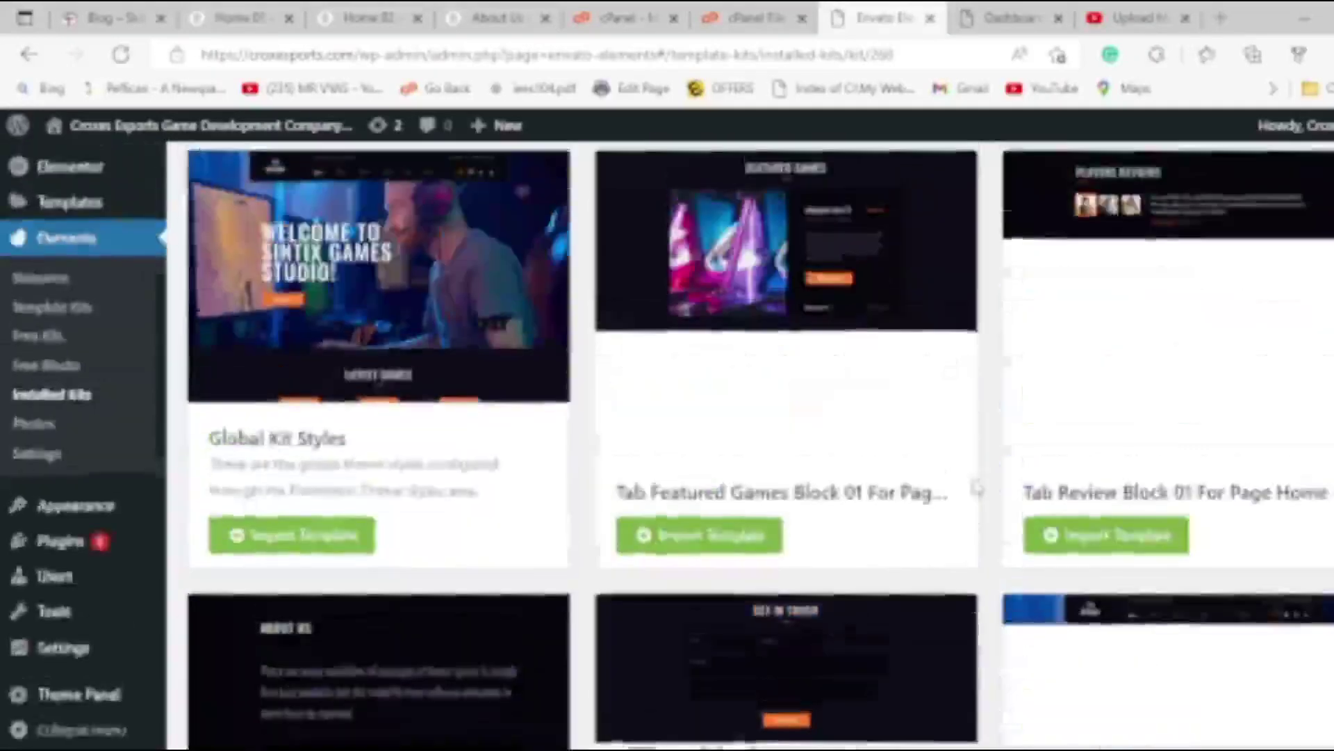
{"action": "scroll", "coordinate": [1021, 472], "scroll_direction": "down", "scroll_amount": 13}
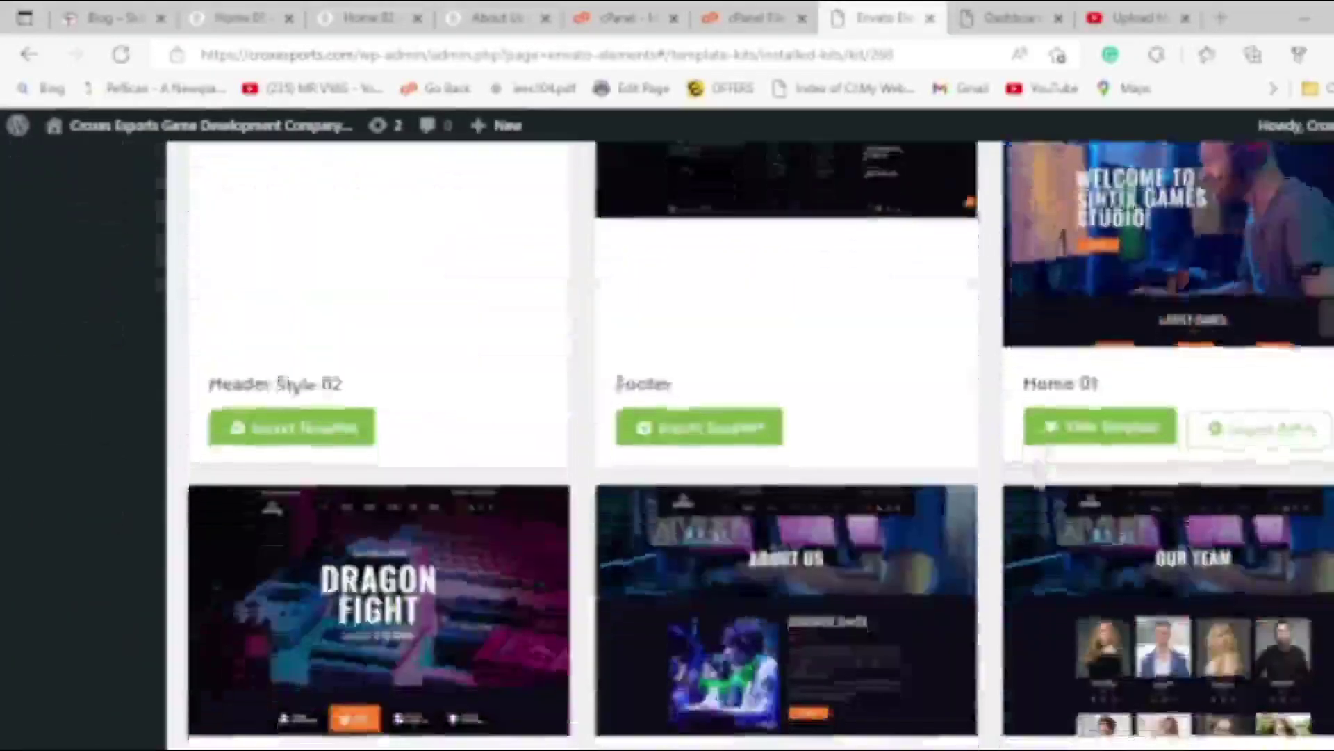
{"action": "scroll", "coordinate": [1066, 488], "scroll_direction": "up", "scroll_amount": 13}
{"action": "scroll", "coordinate": [1066, 489], "scroll_direction": "down", "scroll_amount": 8}
{"action": "scroll", "coordinate": [1108, 506], "scroll_direction": "down", "scroll_amount": 4}
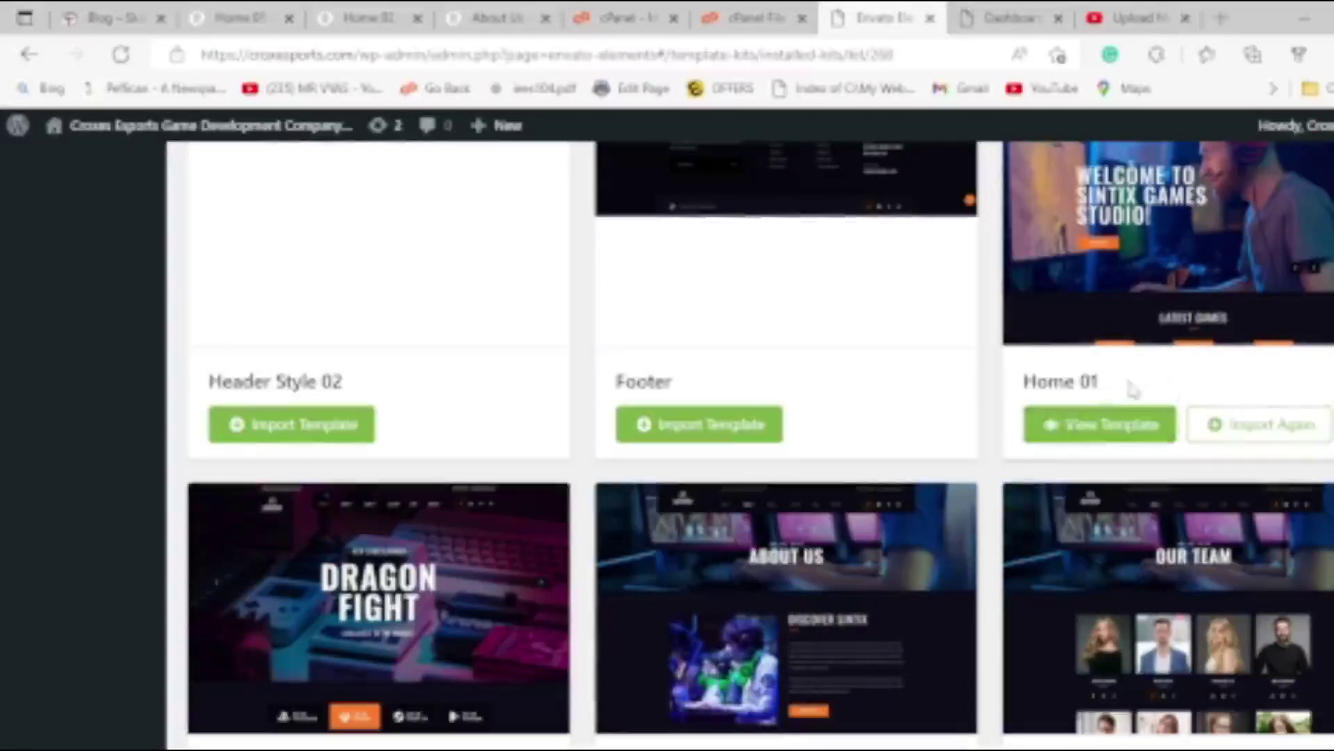
{"action": "scroll", "coordinate": [1112, 375], "scroll_direction": "down", "scroll_amount": 4}
{"action": "left_click", "coordinate": [324, 518]}
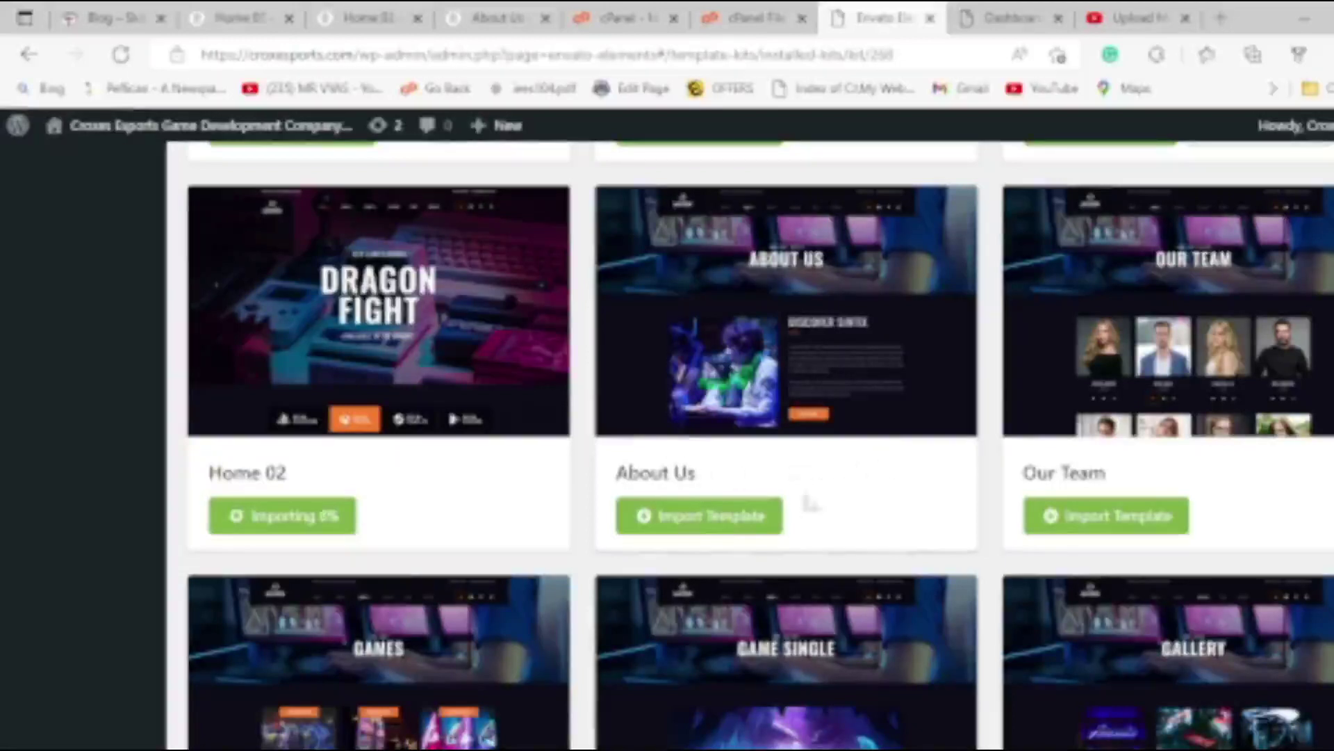
{"action": "left_click", "coordinate": [734, 524]}
{"action": "left_click", "coordinate": [1117, 521]}
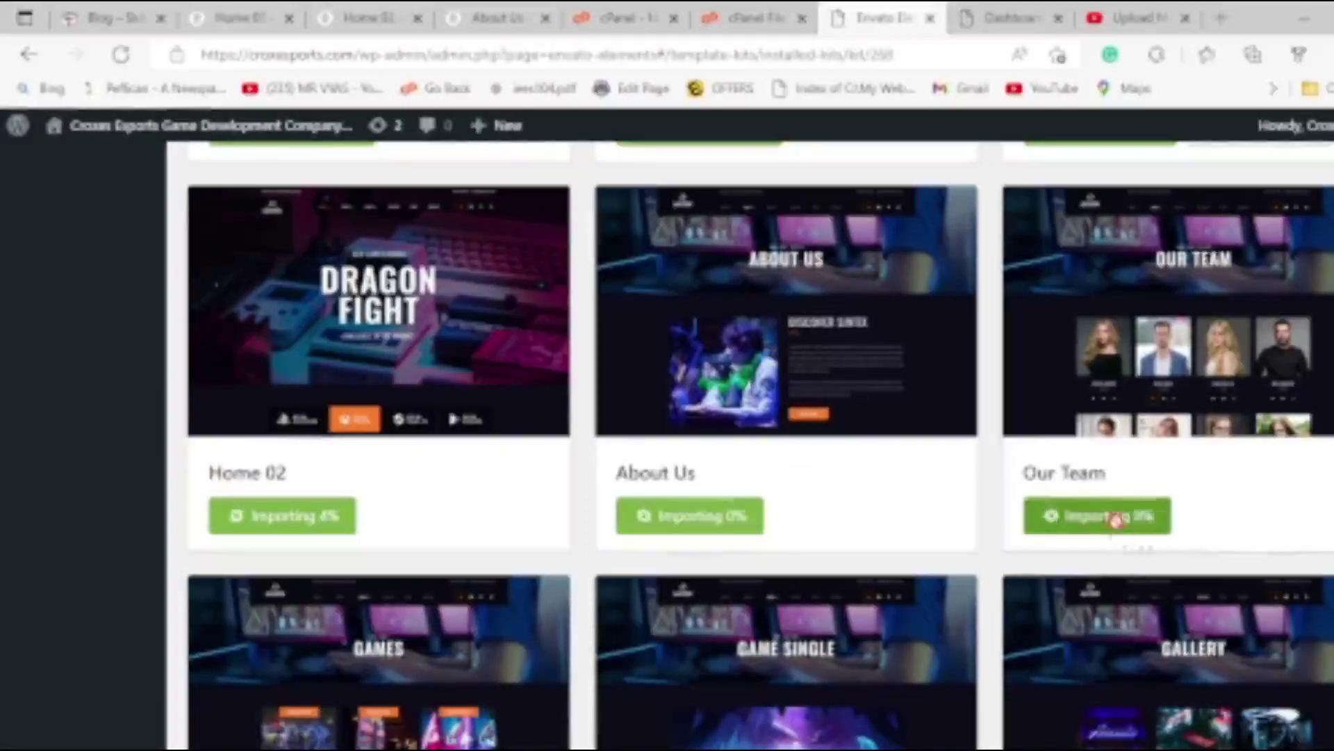
{"action": "scroll", "coordinate": [910, 525], "scroll_direction": "down", "scroll_amount": 3}
{"action": "left_click", "coordinate": [282, 707]}
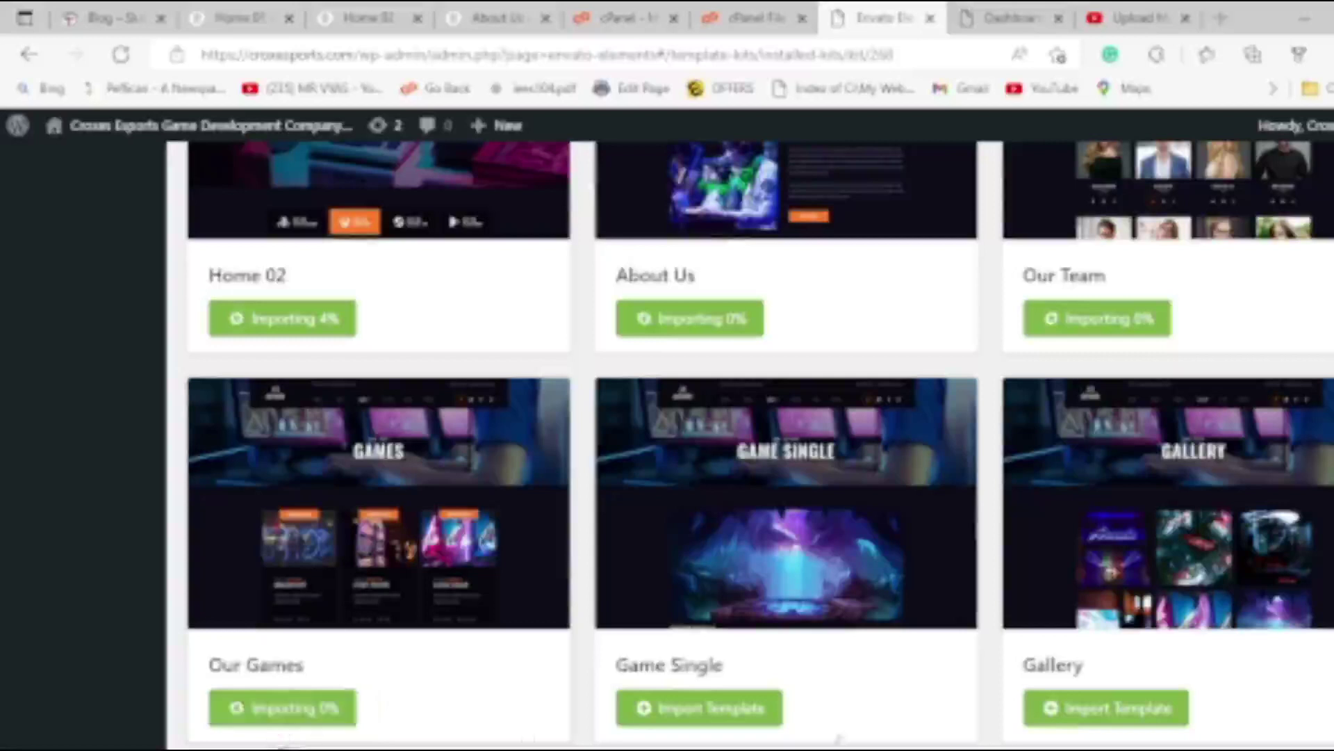
{"action": "left_click", "coordinate": [715, 716]}
{"action": "left_click", "coordinate": [1084, 714]}
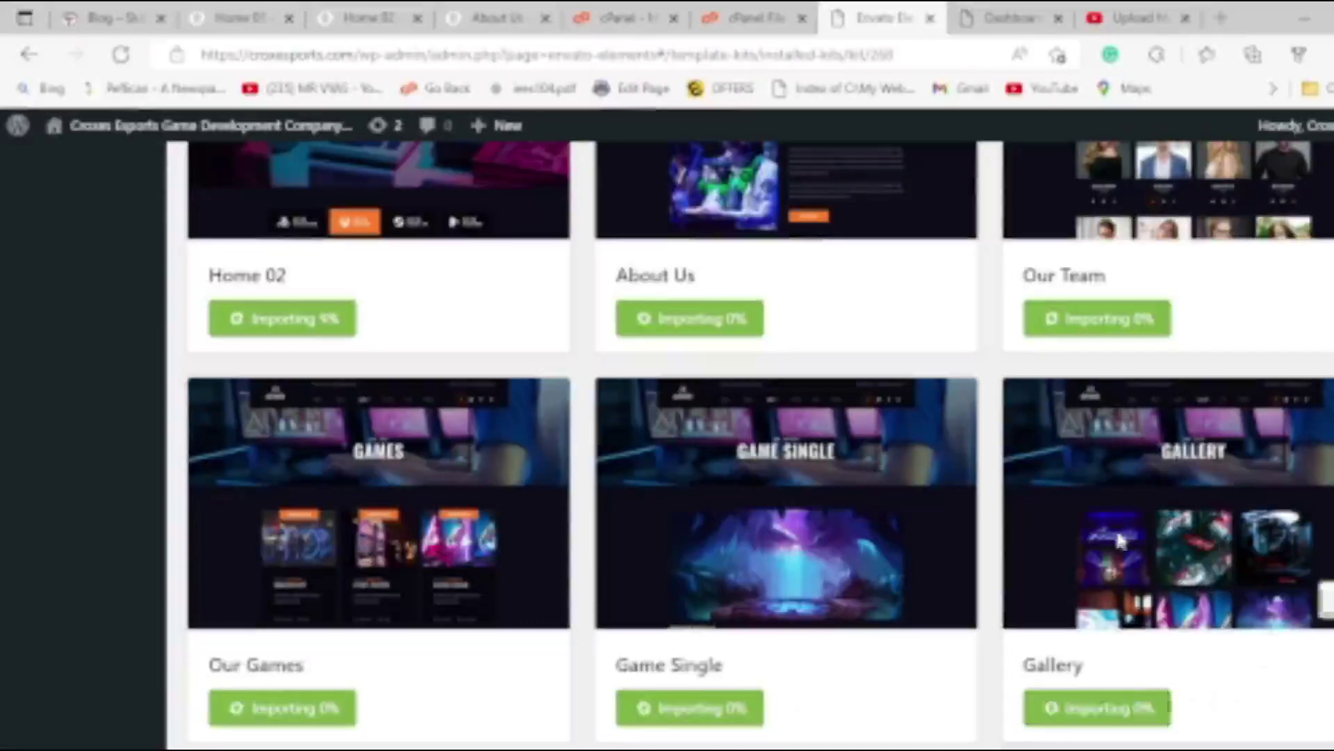
Import the Contact, Blog, Footer and Header Style 02 templates.
{"action": "scroll", "coordinate": [1120, 541], "scroll_direction": "up", "scroll_amount": 4}
{"action": "scroll", "coordinate": [1154, 605], "scroll_direction": "down", "scroll_amount": 9}
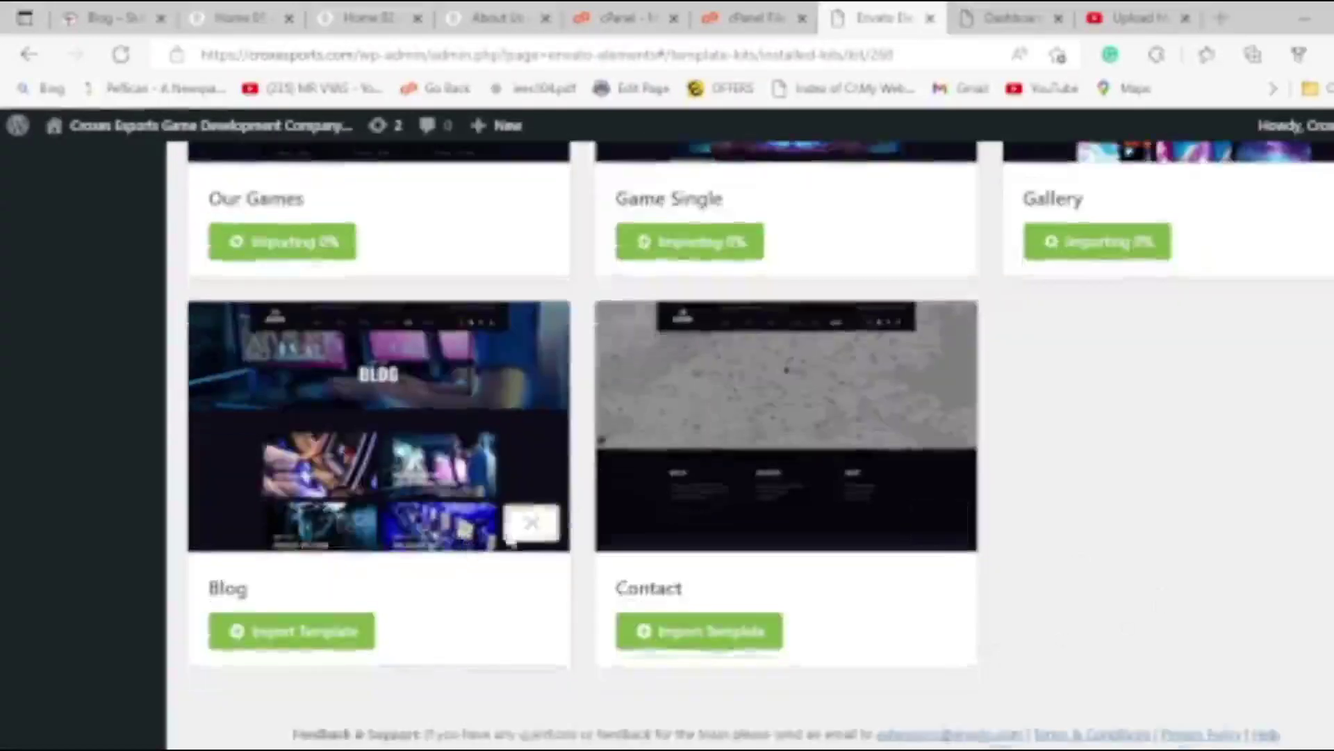
{"action": "left_click", "coordinate": [699, 632]}
{"action": "left_click", "coordinate": [318, 631]}
{"action": "scroll", "coordinate": [895, 552], "scroll_direction": "up", "scroll_amount": 15}
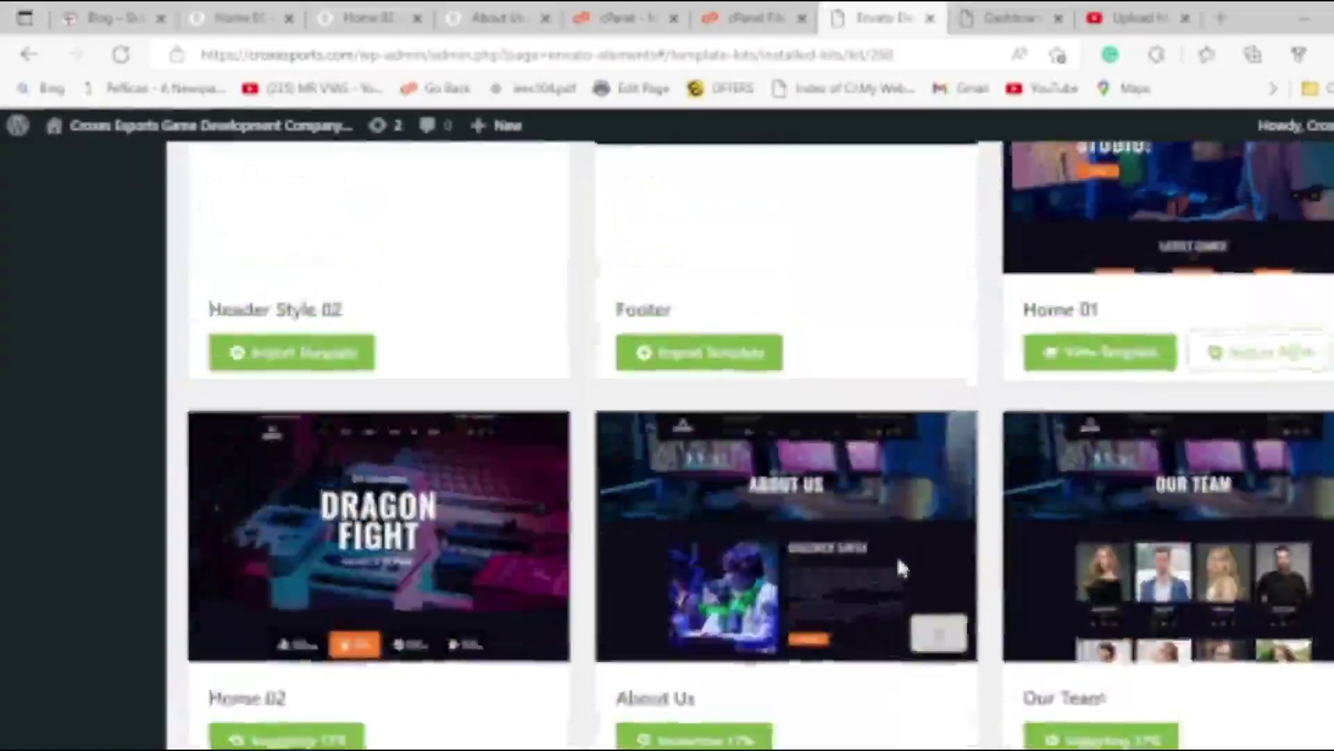
{"action": "scroll", "coordinate": [841, 544], "scroll_direction": "down", "scroll_amount": 1}
{"action": "left_click", "coordinate": [719, 640]}
{"action": "left_click", "coordinate": [305, 653]}
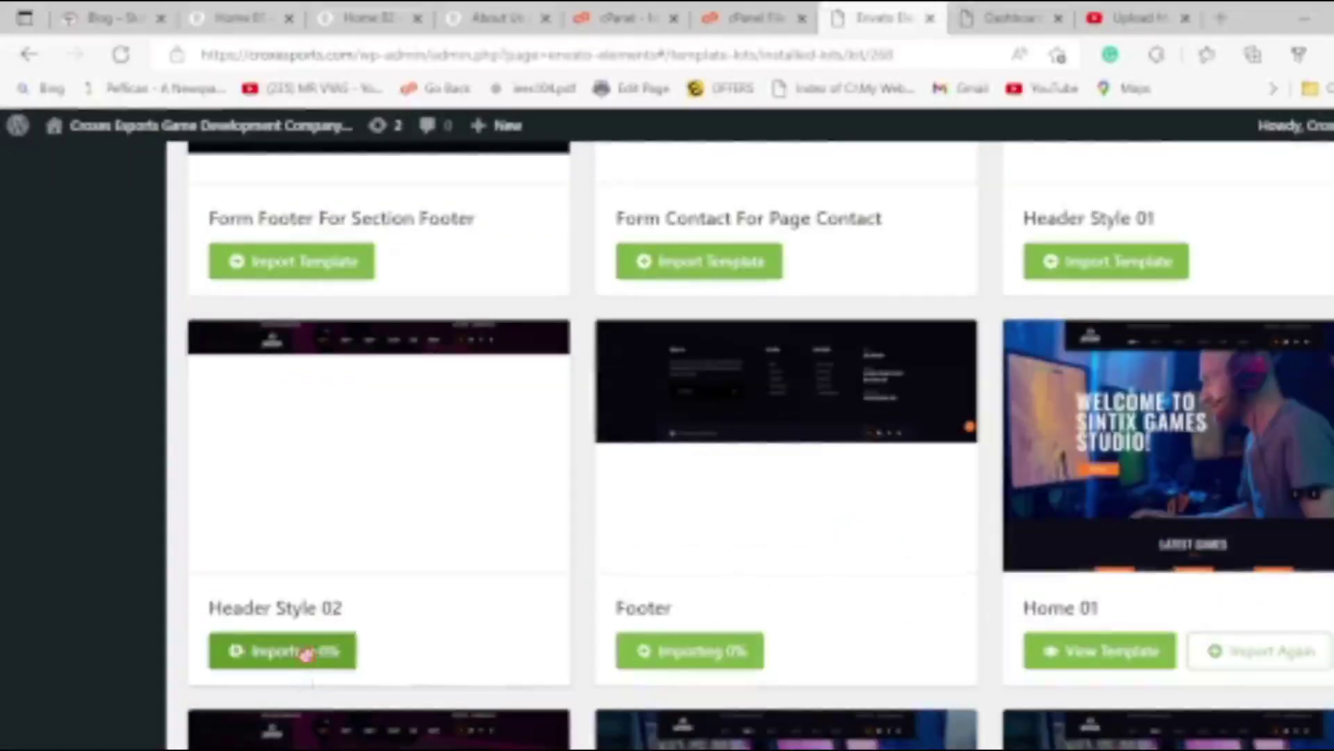
Import the two Form templates, Header Style 01, Tab Review Block 01 and Tab Featured Games Block 01.
{"action": "scroll", "coordinate": [570, 615], "scroll_direction": "up", "scroll_amount": 3}
{"action": "left_click", "coordinate": [319, 558]}
{"action": "left_click", "coordinate": [726, 563]}
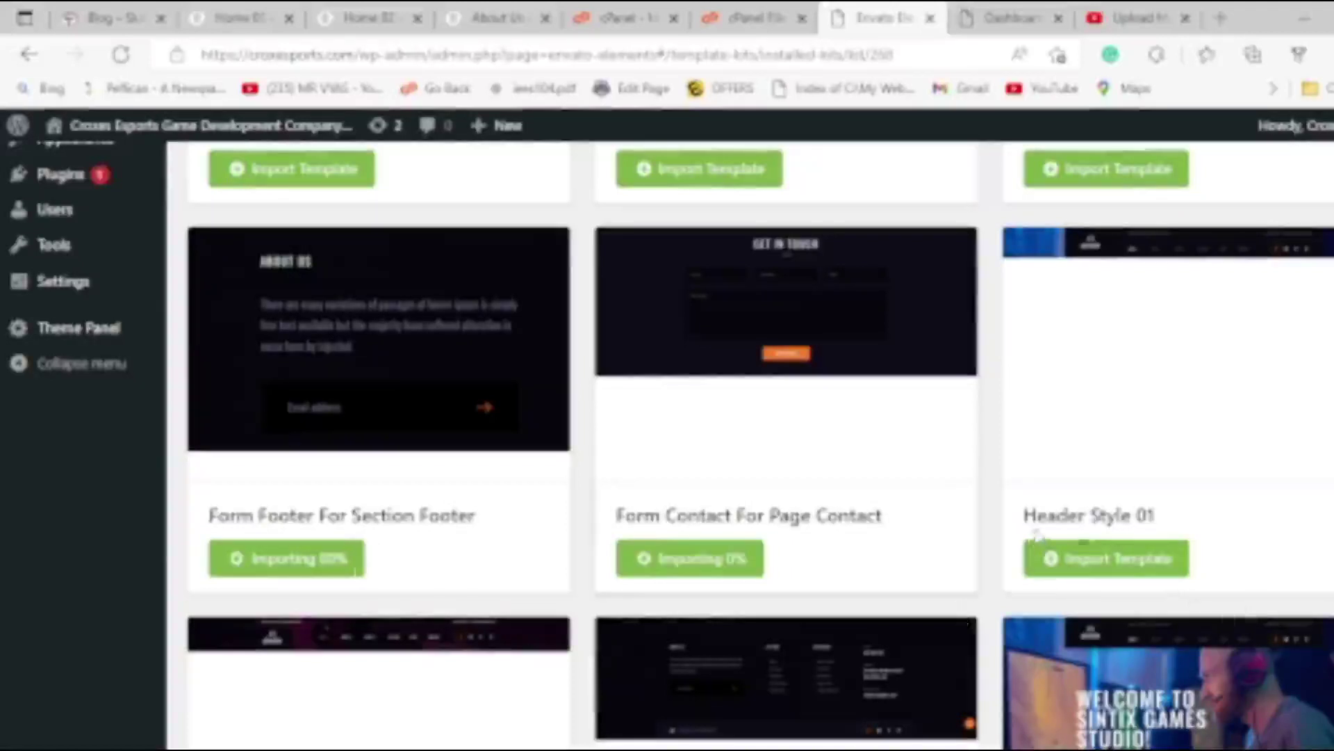
{"action": "left_click", "coordinate": [1141, 566]}
{"action": "scroll", "coordinate": [1140, 566], "scroll_direction": "up", "scroll_amount": 3}
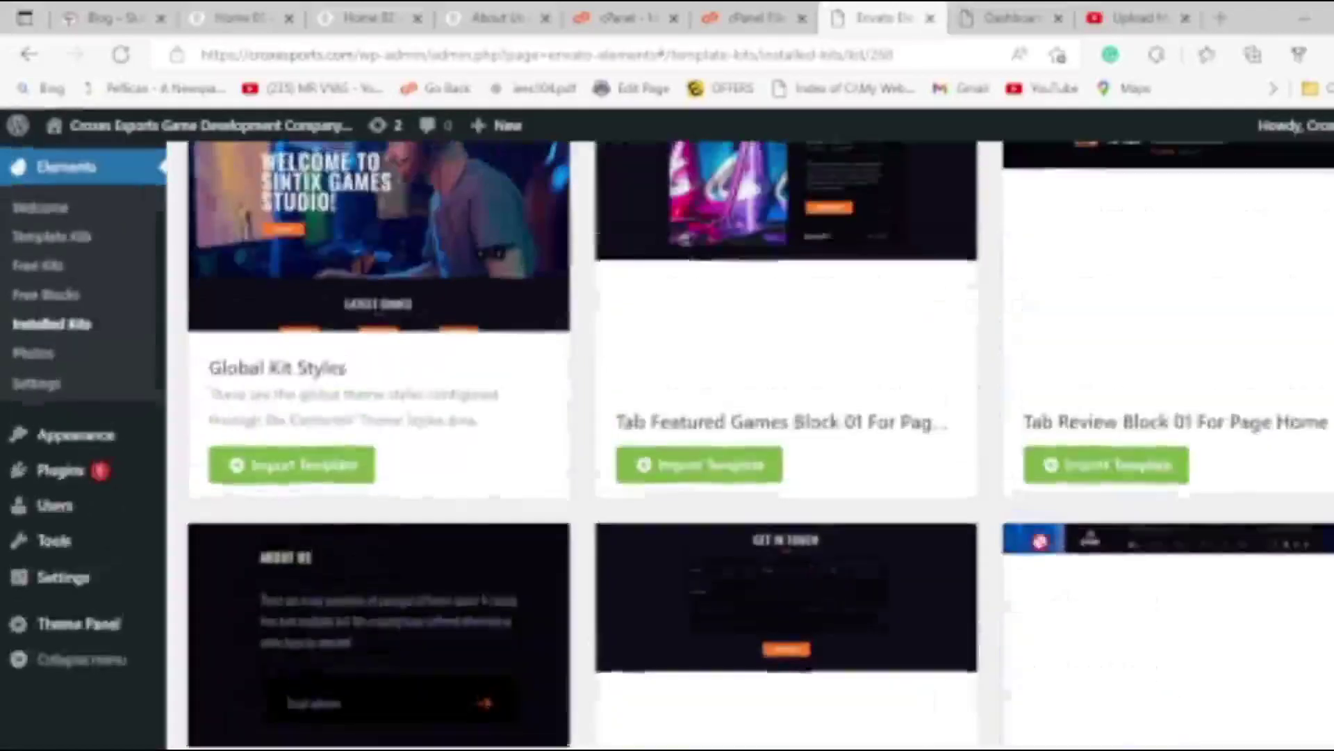
{"action": "scroll", "coordinate": [855, 587], "scroll_direction": "up", "scroll_amount": 3}
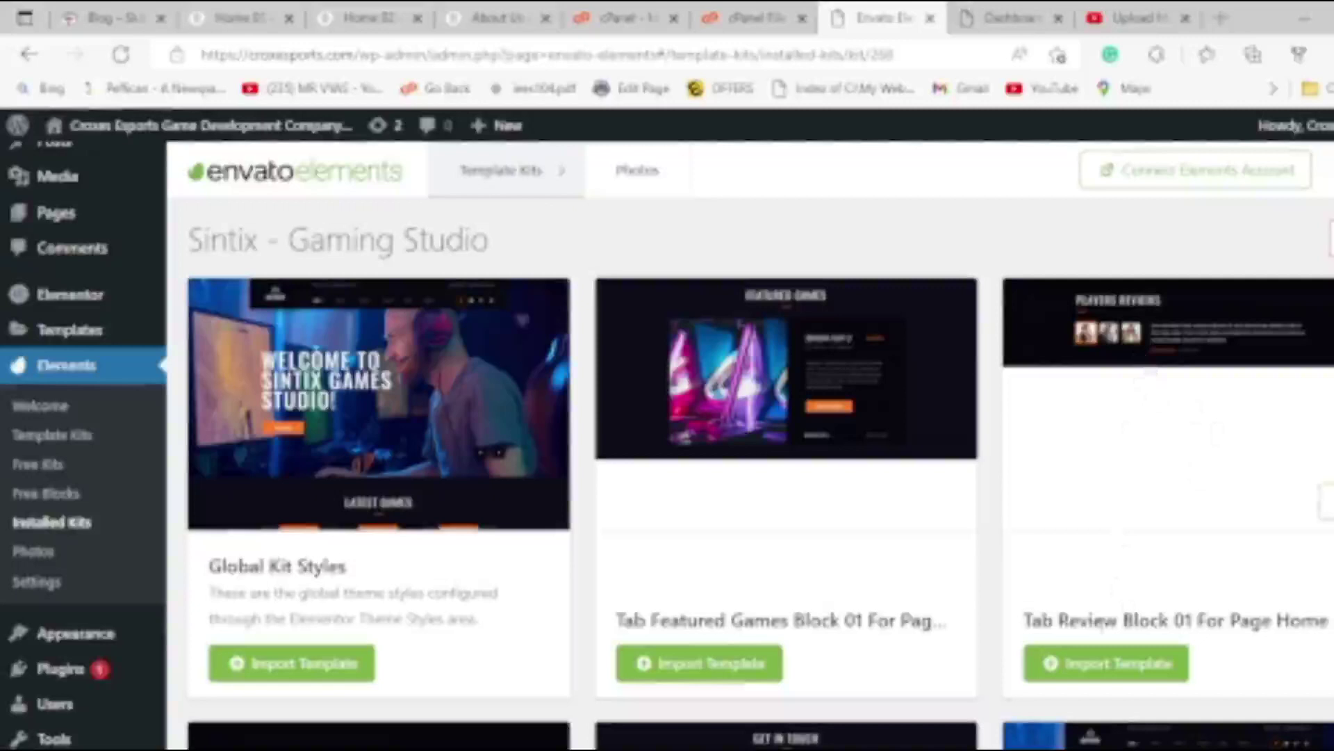
{"action": "left_click", "coordinate": [1107, 667]}
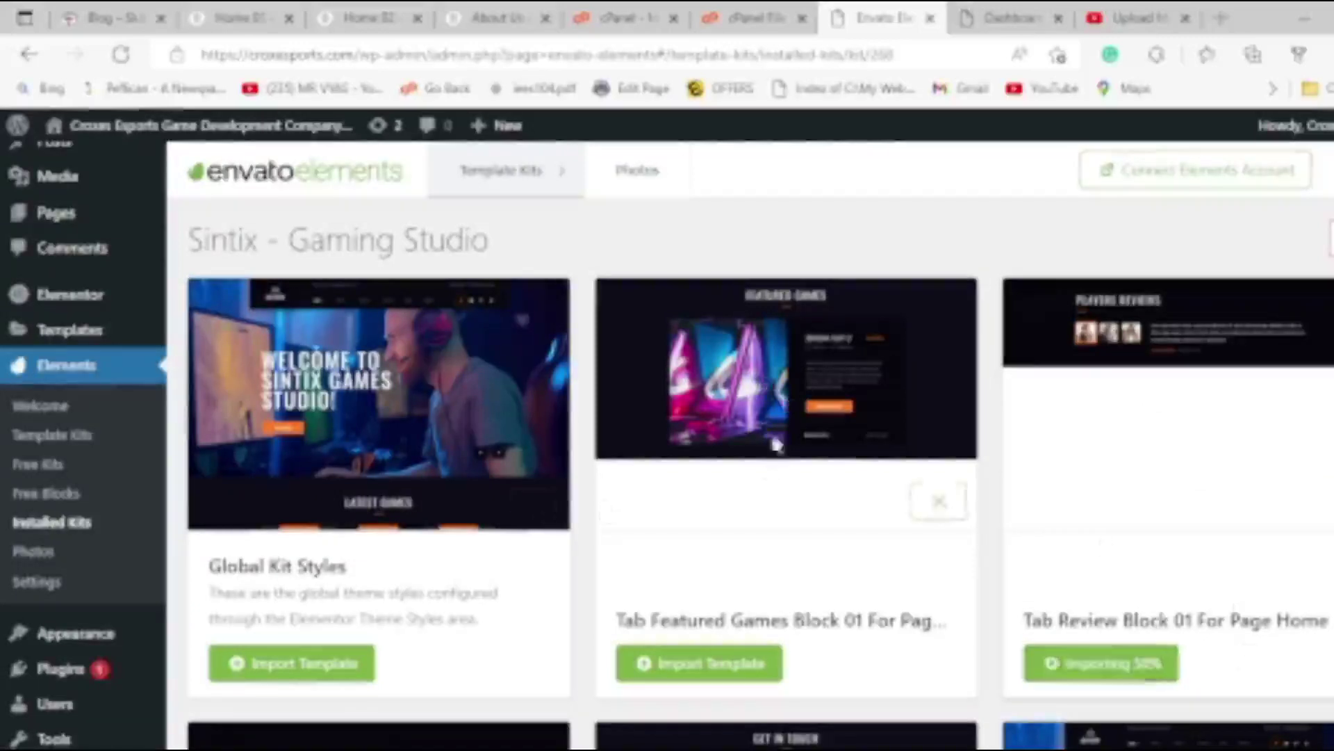
{"action": "left_click", "coordinate": [702, 664]}
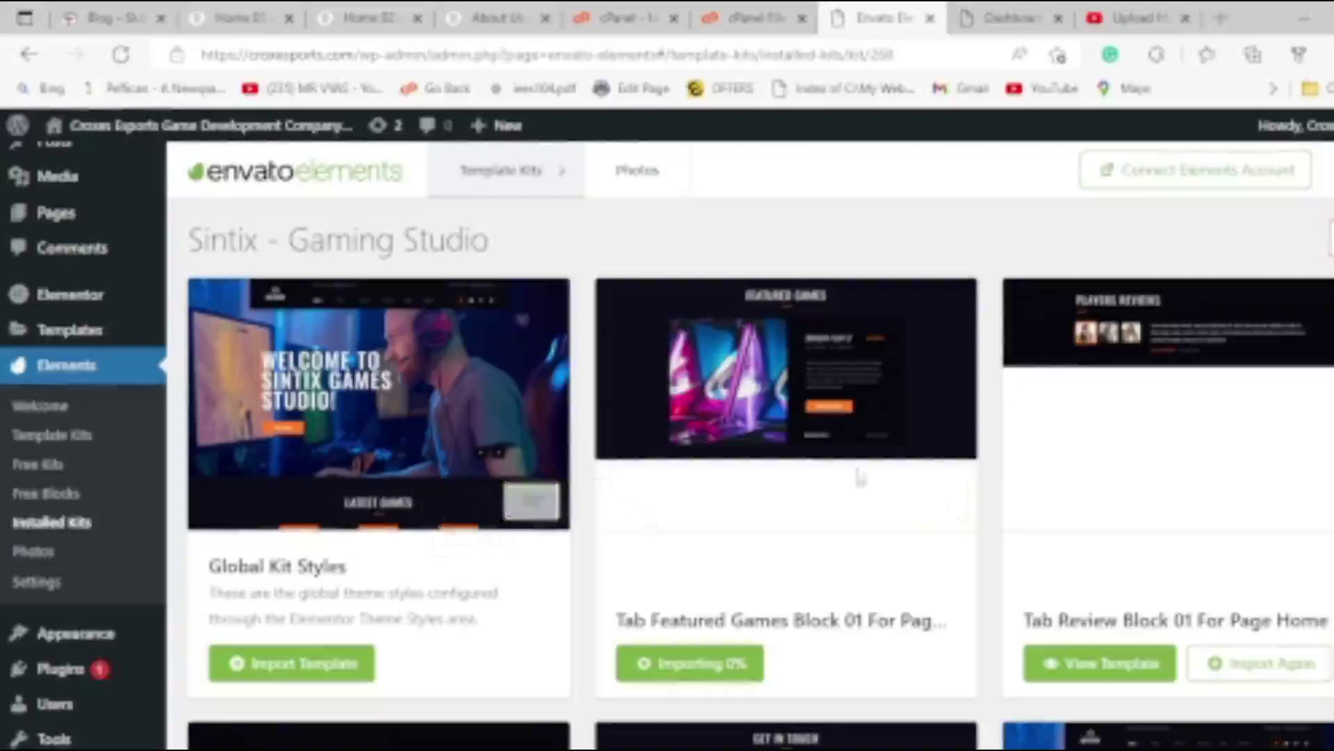
Check the import progress and open the imported Blog template in the editor.
{"action": "scroll", "coordinate": [809, 424], "scroll_direction": "up", "scroll_amount": 3}
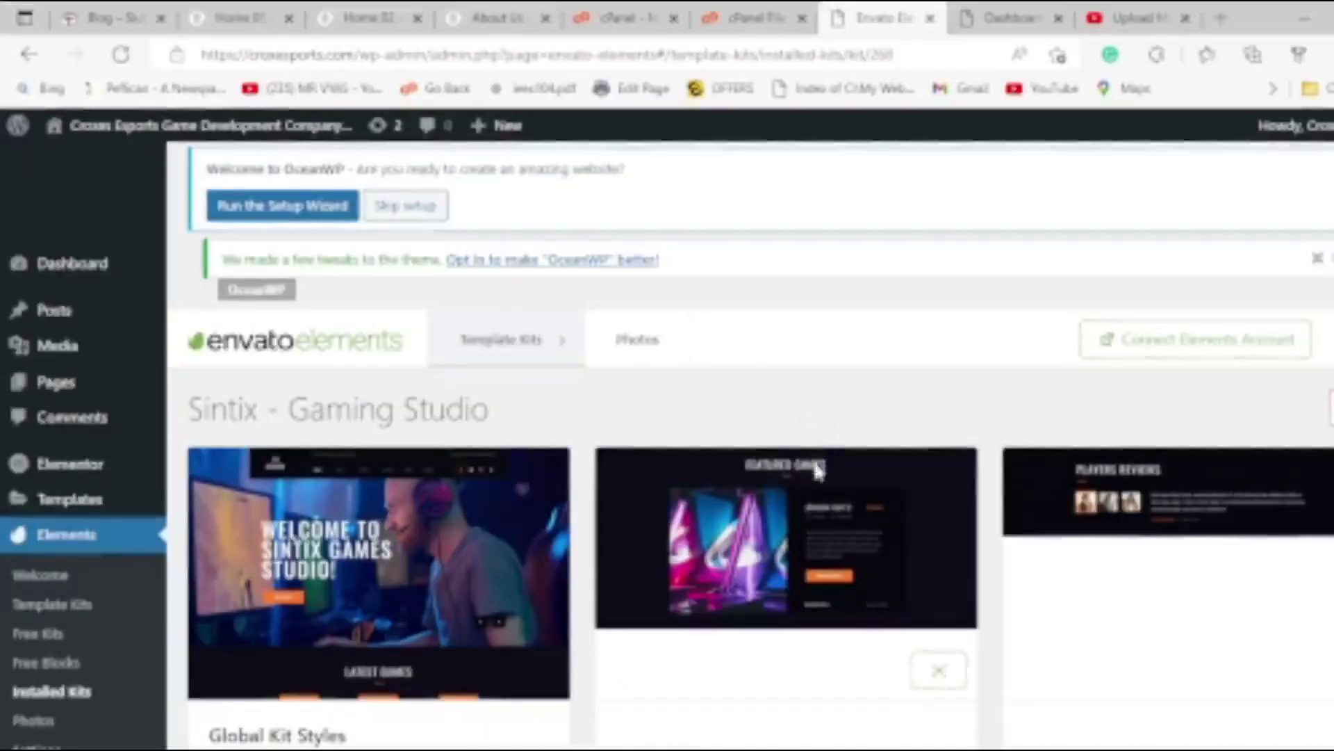
{"action": "scroll", "coordinate": [805, 473], "scroll_direction": "down", "scroll_amount": 10}
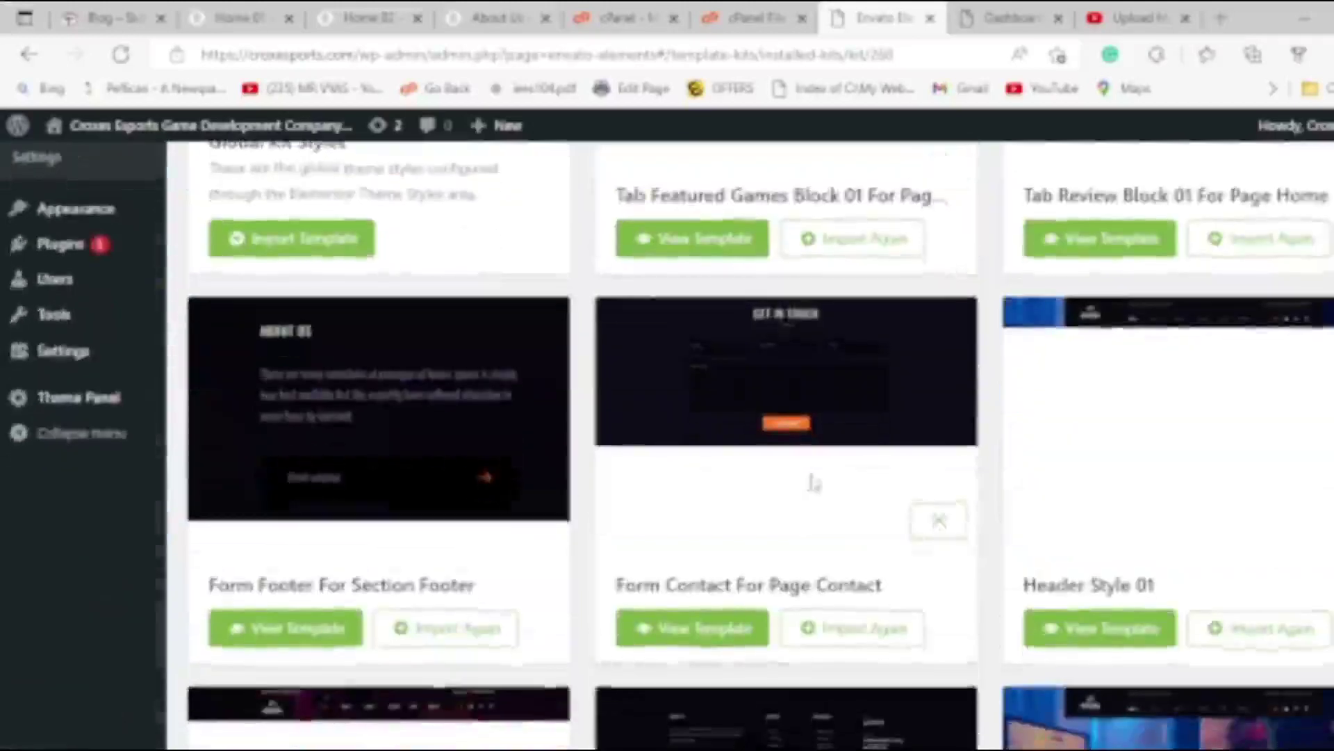
{"action": "scroll", "coordinate": [813, 487], "scroll_direction": "down", "scroll_amount": 10}
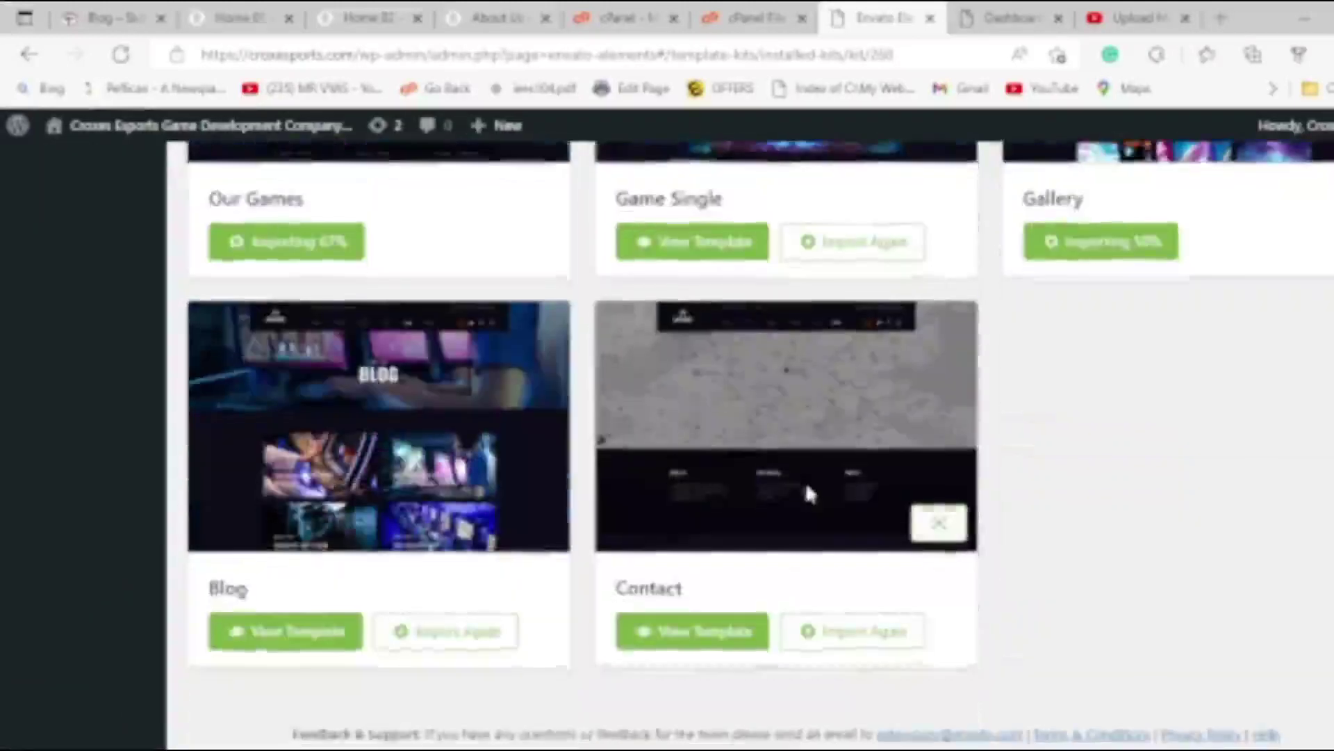
{"action": "scroll", "coordinate": [834, 506], "scroll_direction": "up", "scroll_amount": 2}
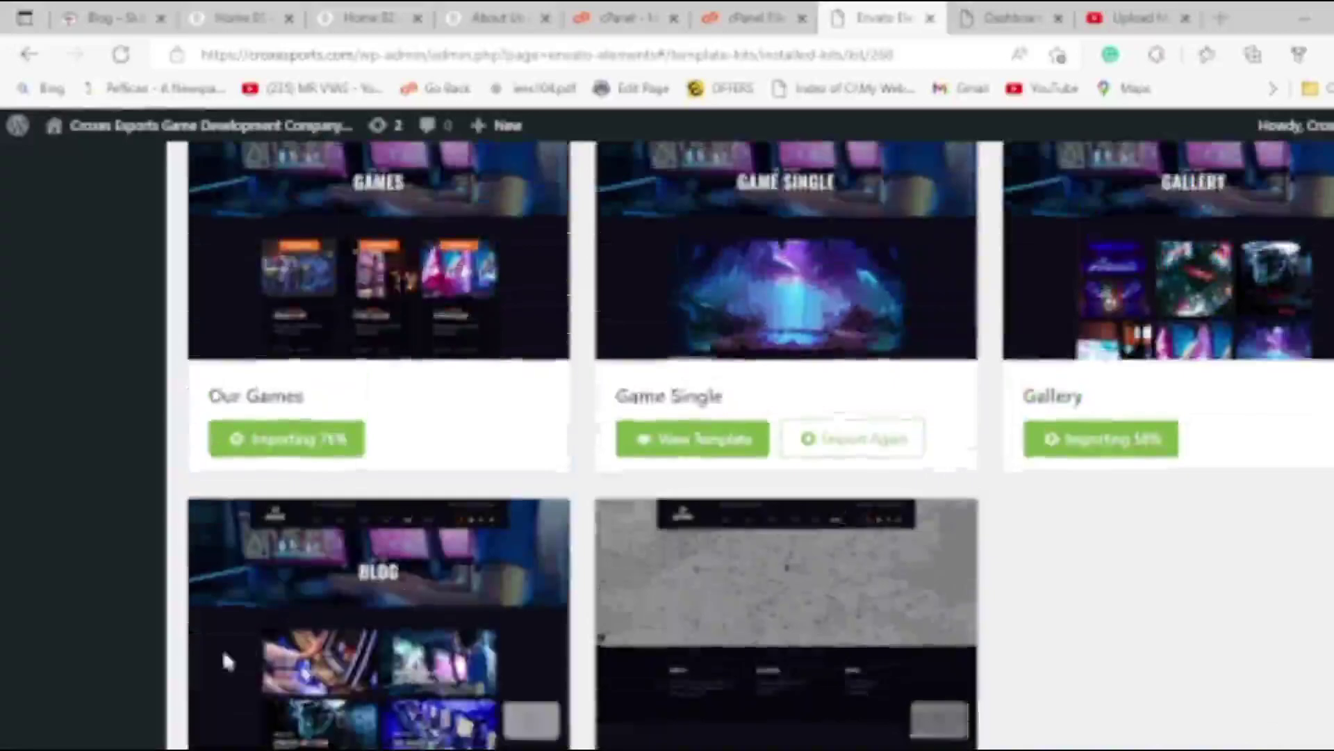
{"action": "scroll", "coordinate": [223, 650], "scroll_direction": "down", "scroll_amount": 2}
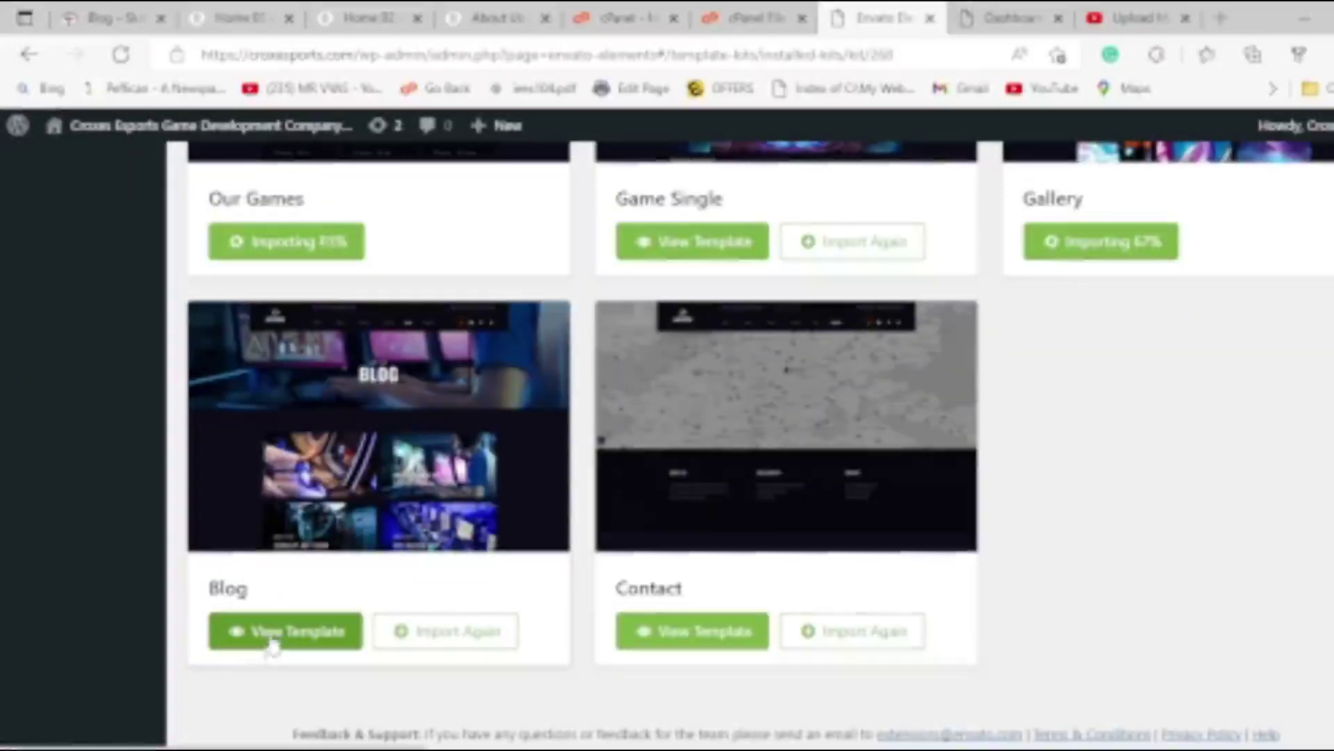
{"action": "left_click", "coordinate": [271, 638]}
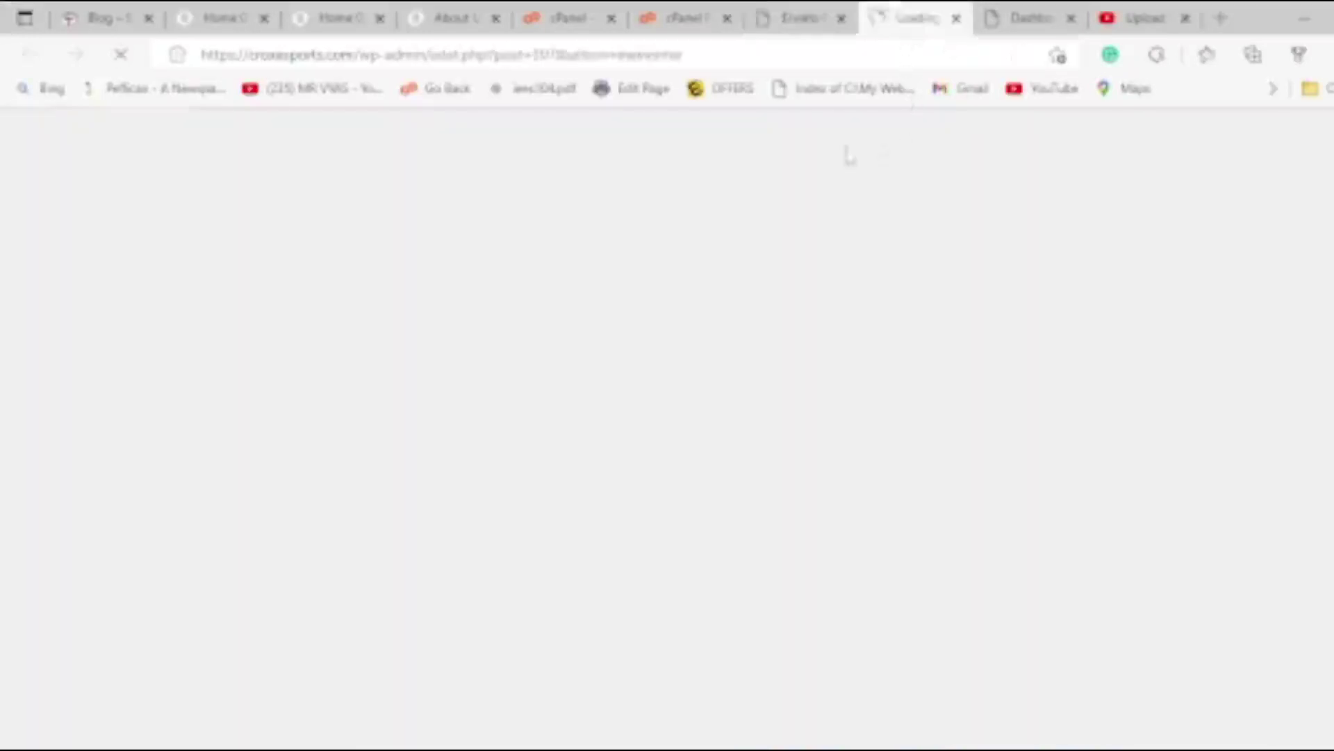
{"action": "left_click_drag", "start_coordinate": [248, 55], "coordinate": [342, 55]}
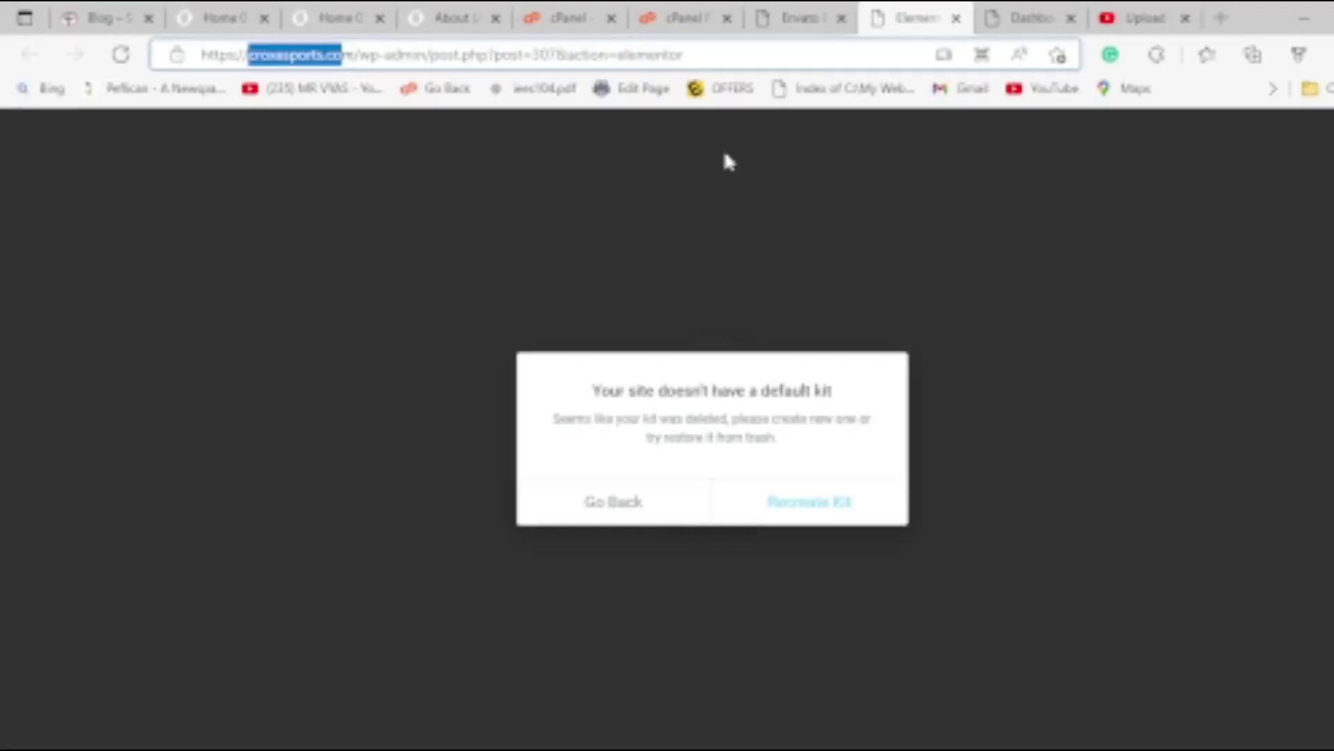
{"action": "left_click", "coordinate": [957, 19]}
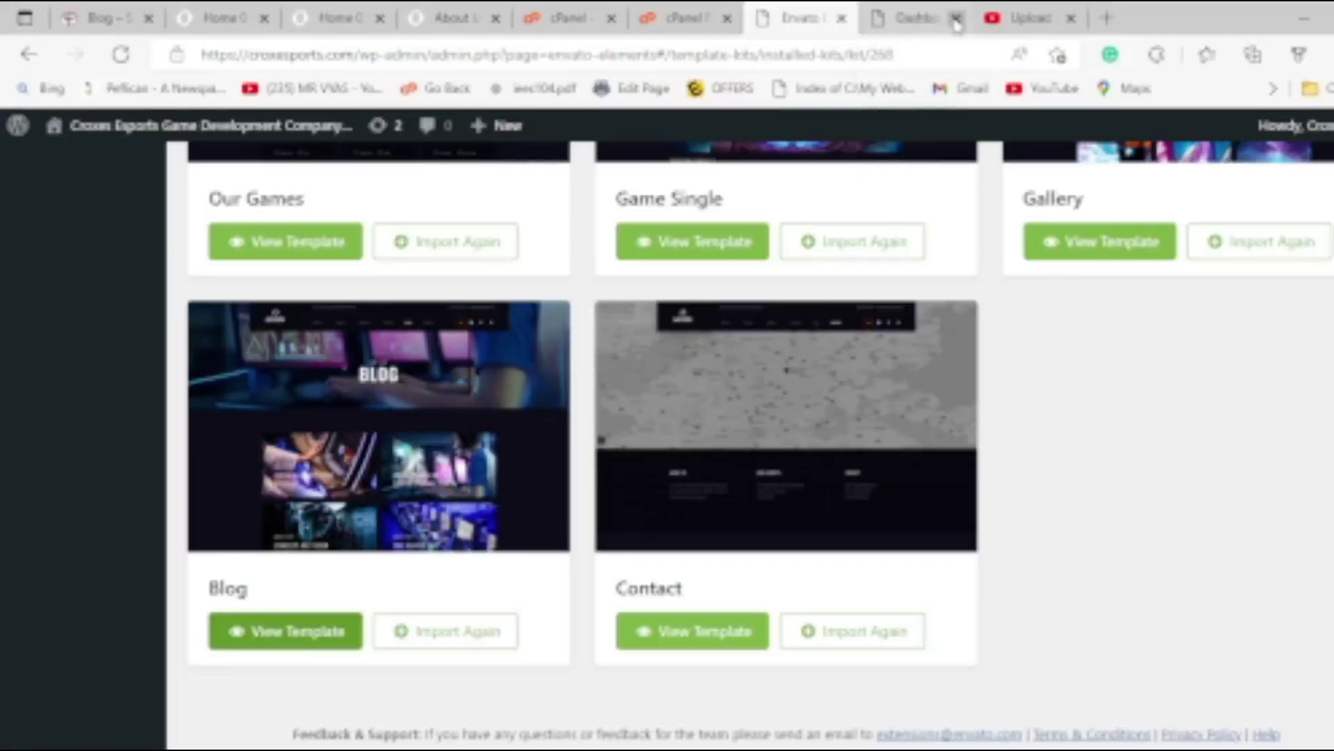
{"action": "scroll", "coordinate": [486, 638], "scroll_direction": "up", "scroll_amount": 5}
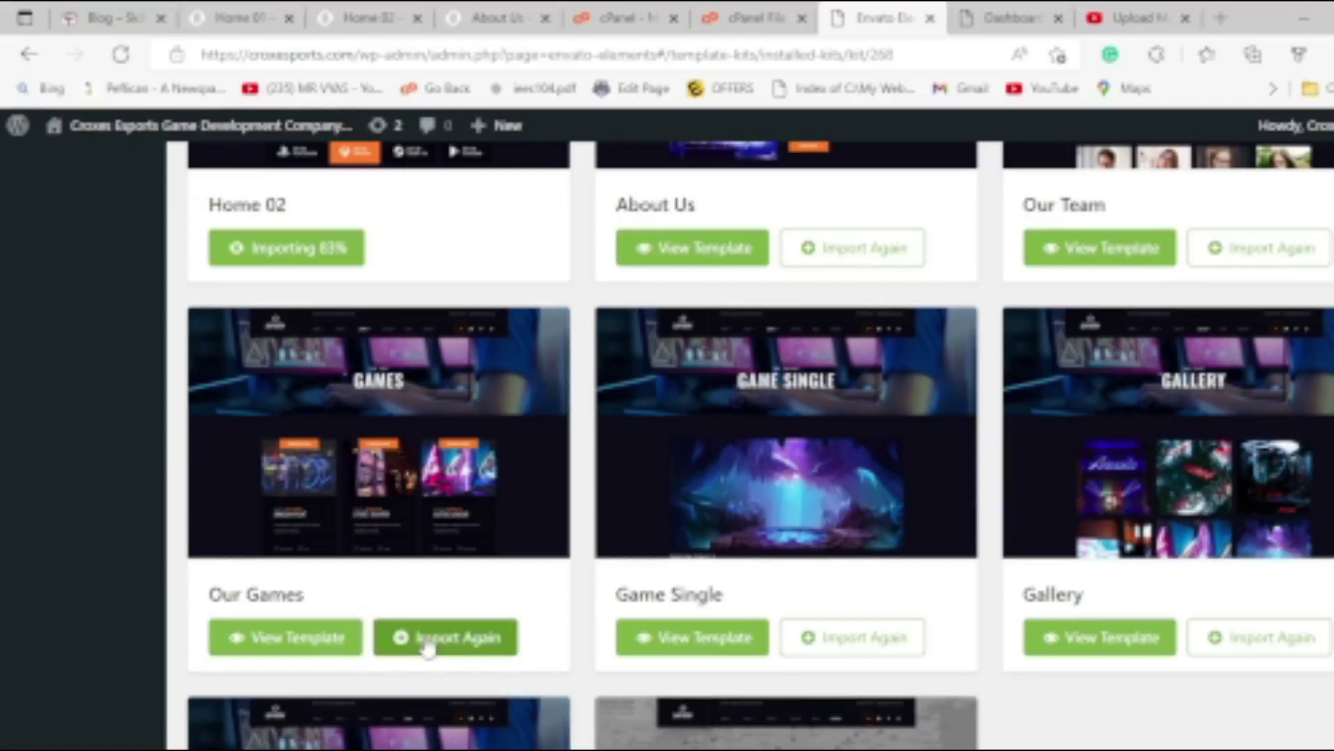
{"action": "scroll", "coordinate": [500, 605], "scroll_direction": "up", "scroll_amount": 1}
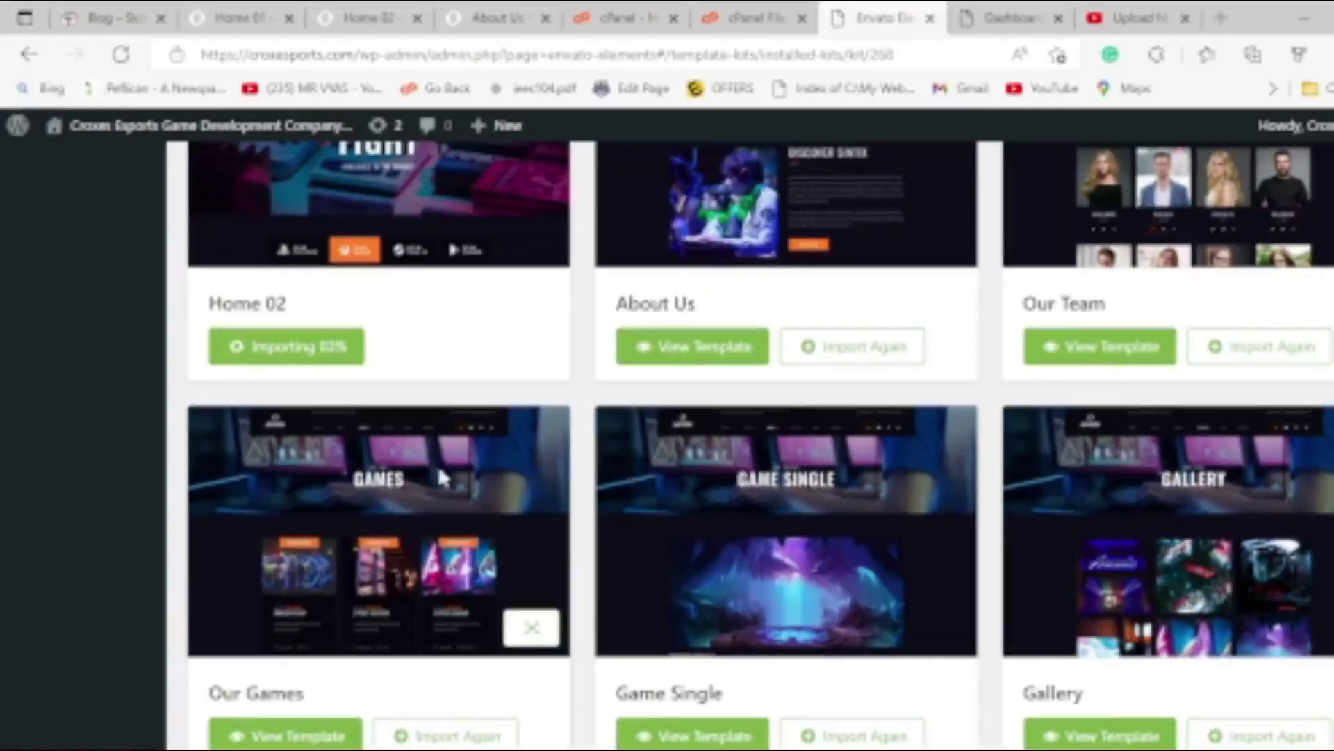
{"action": "scroll", "coordinate": [754, 452], "scroll_direction": "up", "scroll_amount": 2}
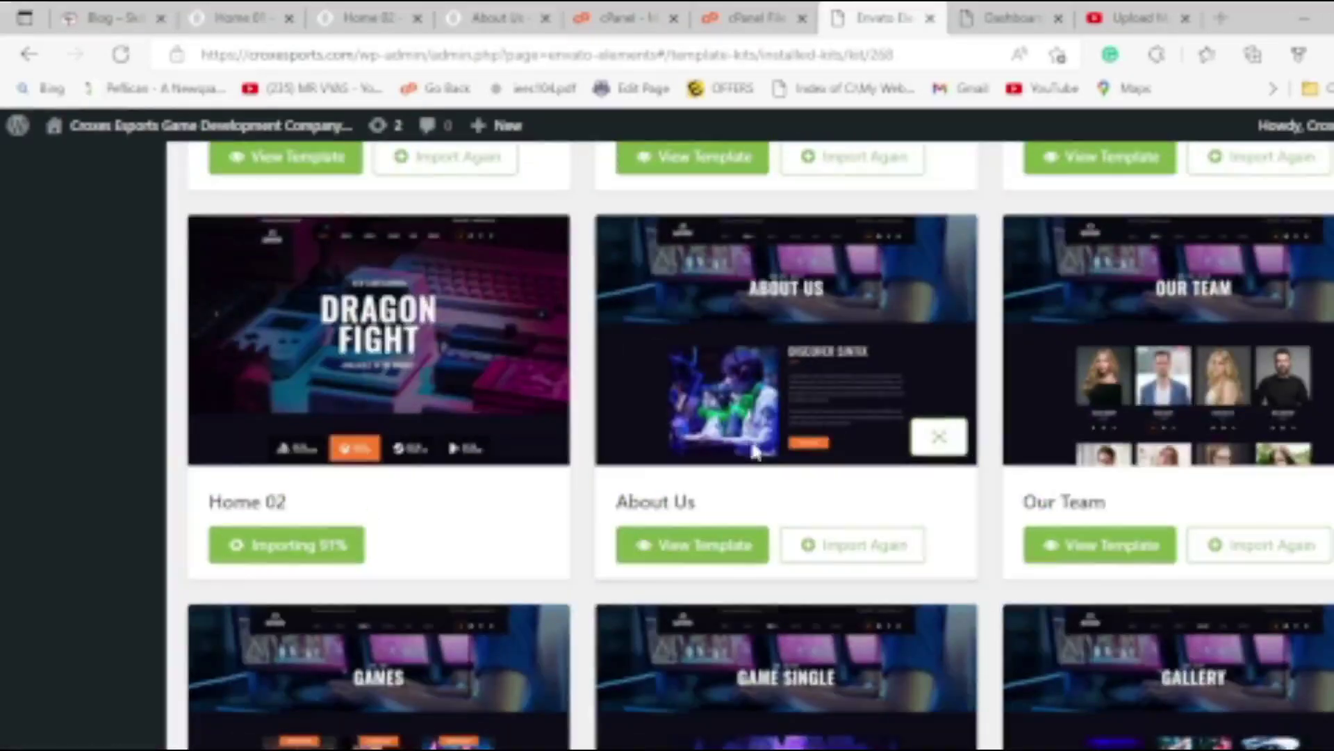
{"action": "scroll", "coordinate": [756, 453], "scroll_direction": "up", "scroll_amount": 2}
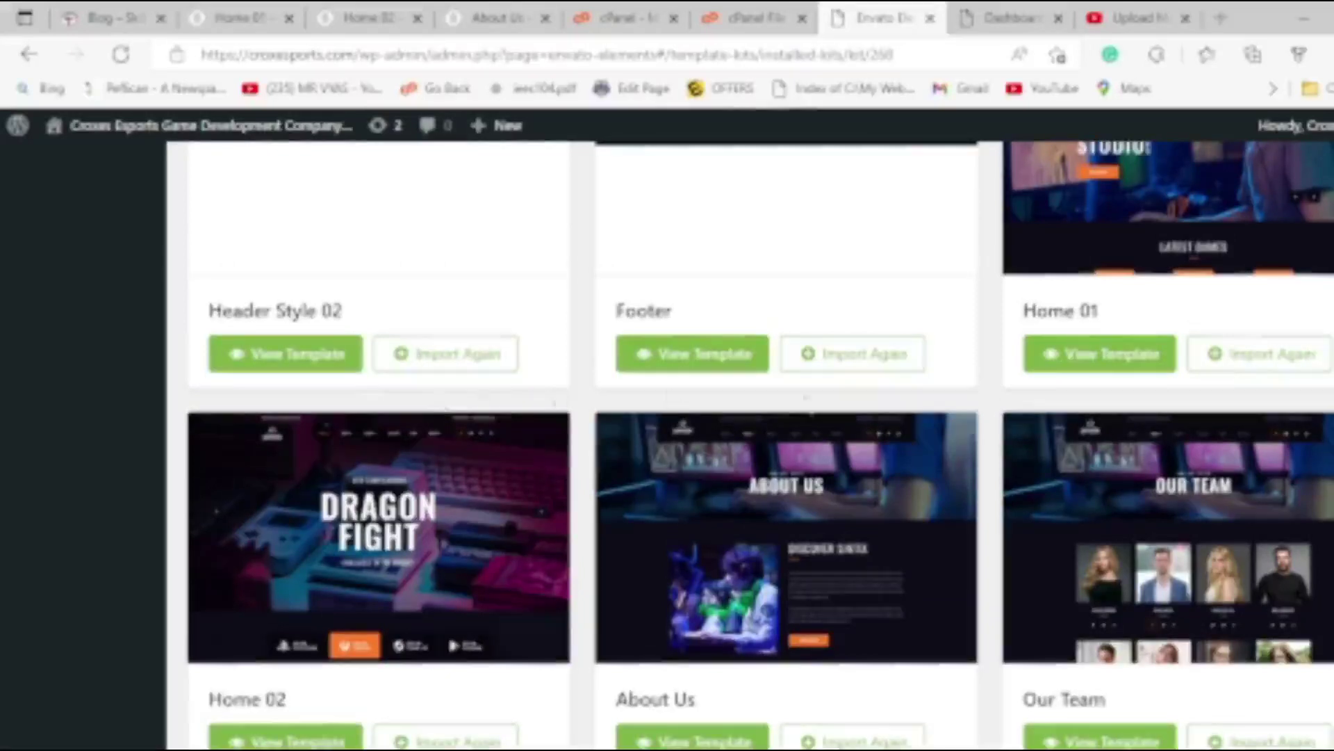
{"action": "scroll", "coordinate": [424, 522], "scroll_direction": "down", "scroll_amount": 5}
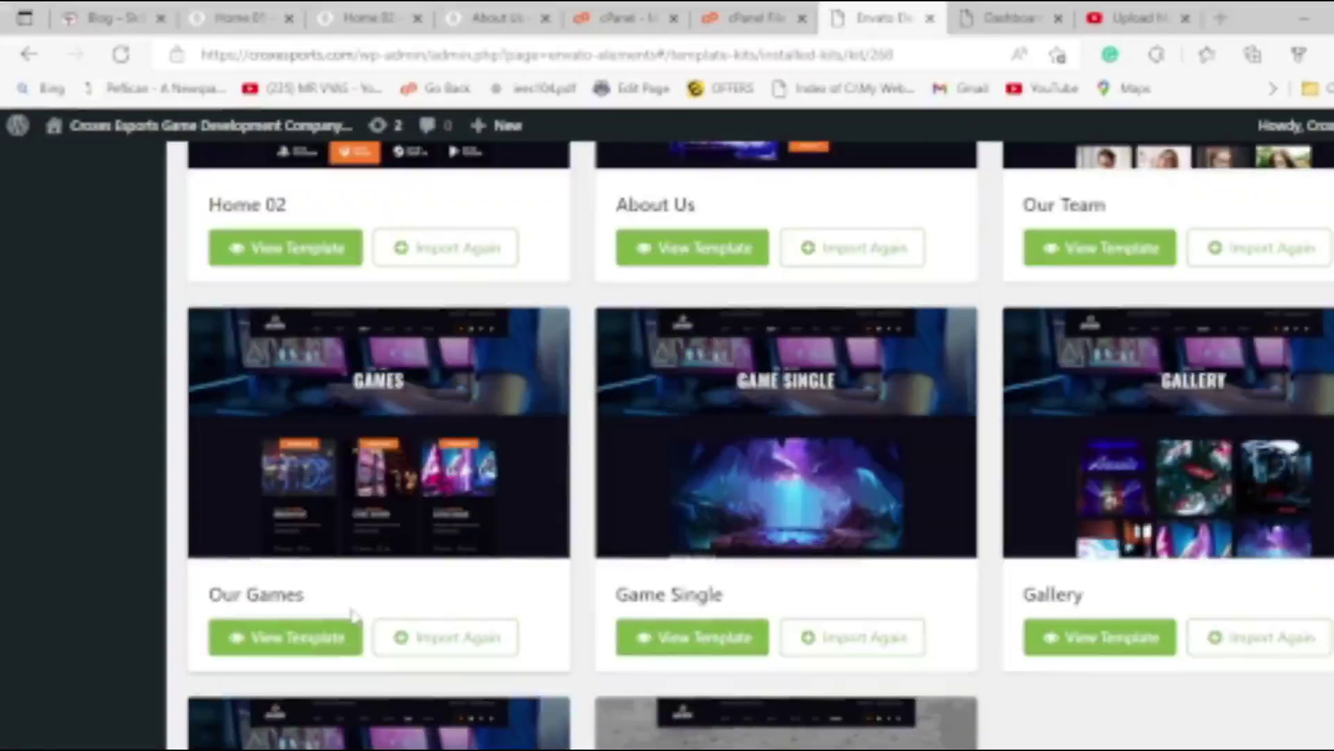
{"action": "scroll", "coordinate": [495, 569], "scroll_direction": "up", "scroll_amount": 3}
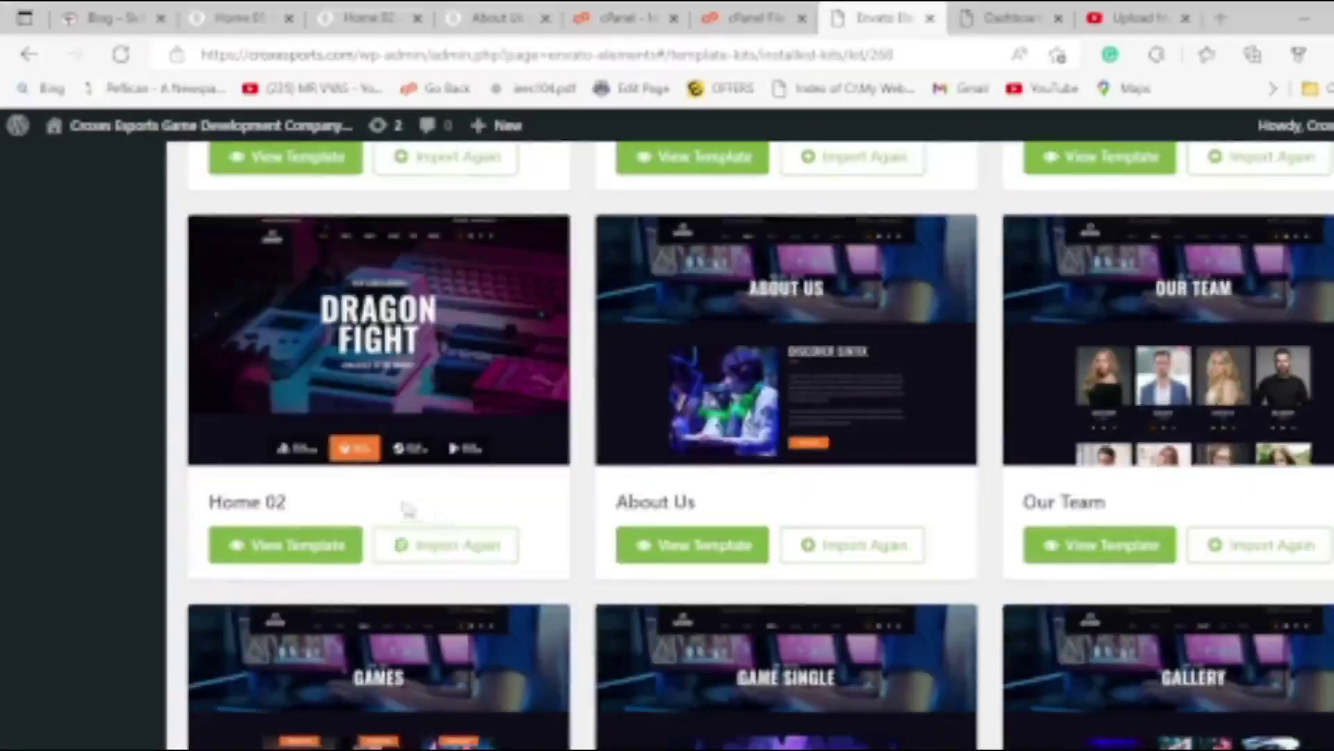
{"action": "scroll", "coordinate": [645, 546], "scroll_direction": "down", "scroll_amount": 5}
{"action": "scroll", "coordinate": [813, 530], "scroll_direction": "up", "scroll_amount": 15}
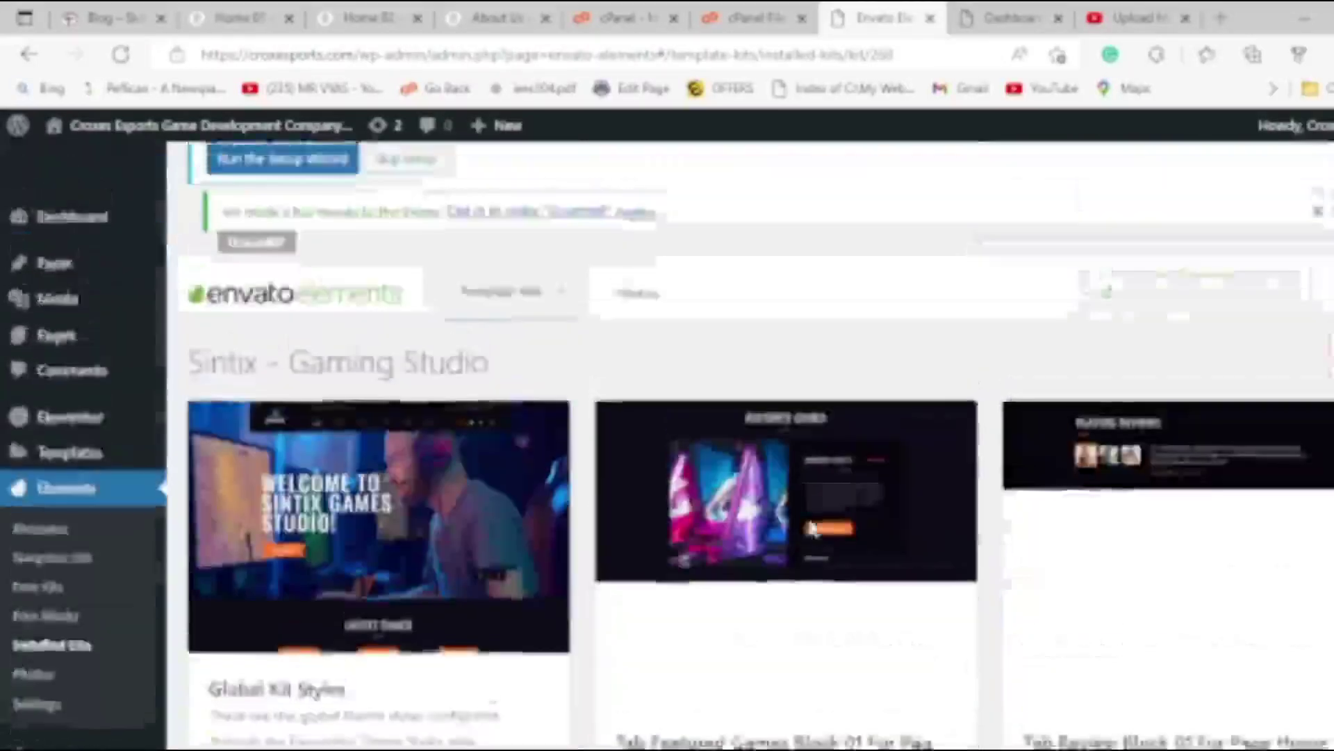
{"action": "mouse_move", "coordinate": [49, 503]}
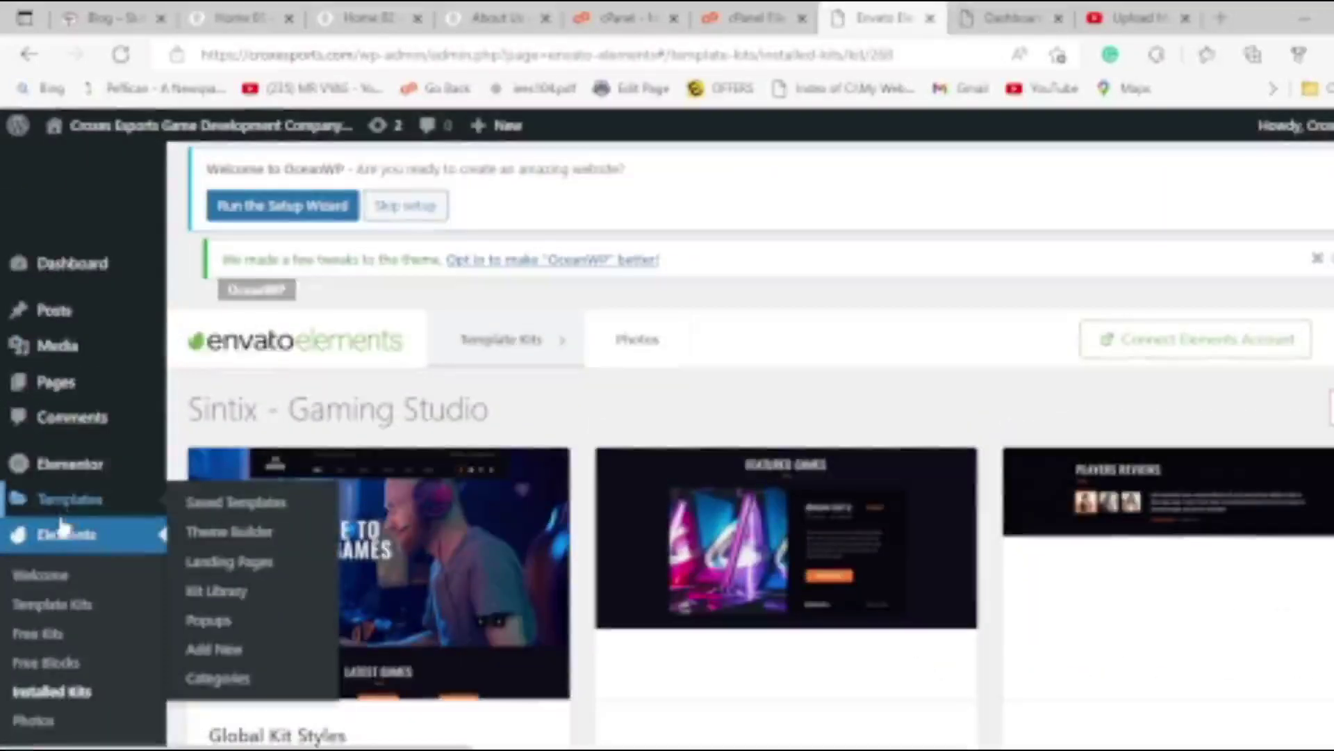
{"action": "mouse_move", "coordinate": [29, 475]}
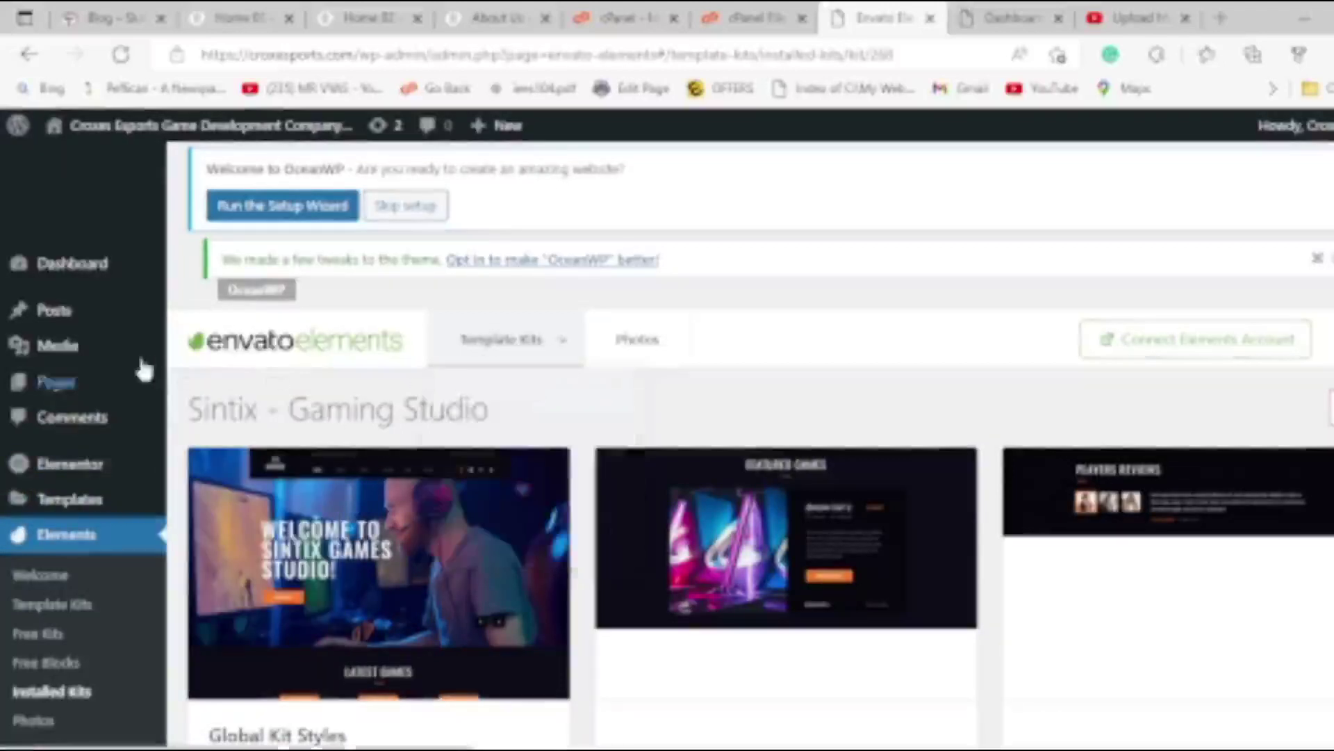
View the published About Us page from All Pages in a new tab, then return to the list.
{"action": "mouse_move", "coordinate": [79, 391]}
{"action": "left_click", "coordinate": [206, 389]}
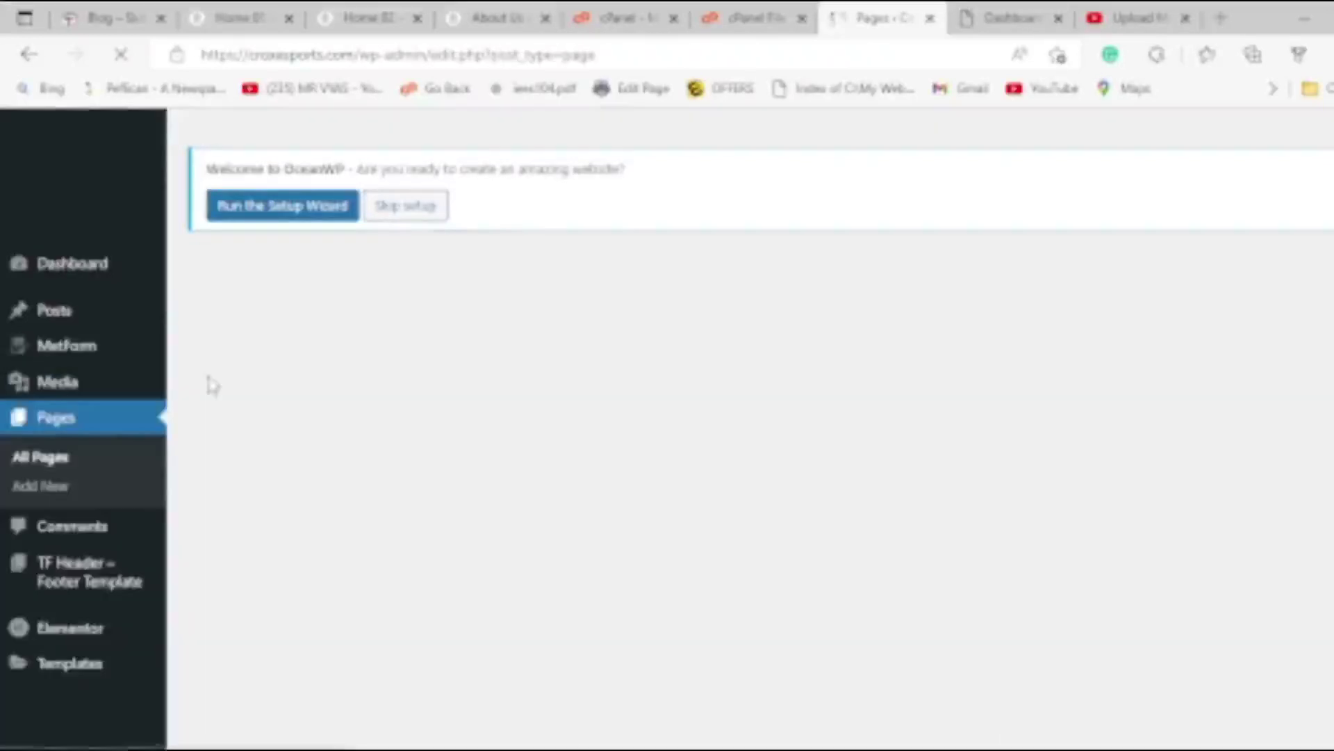
{"action": "scroll", "coordinate": [440, 339], "scroll_direction": "down", "scroll_amount": 4}
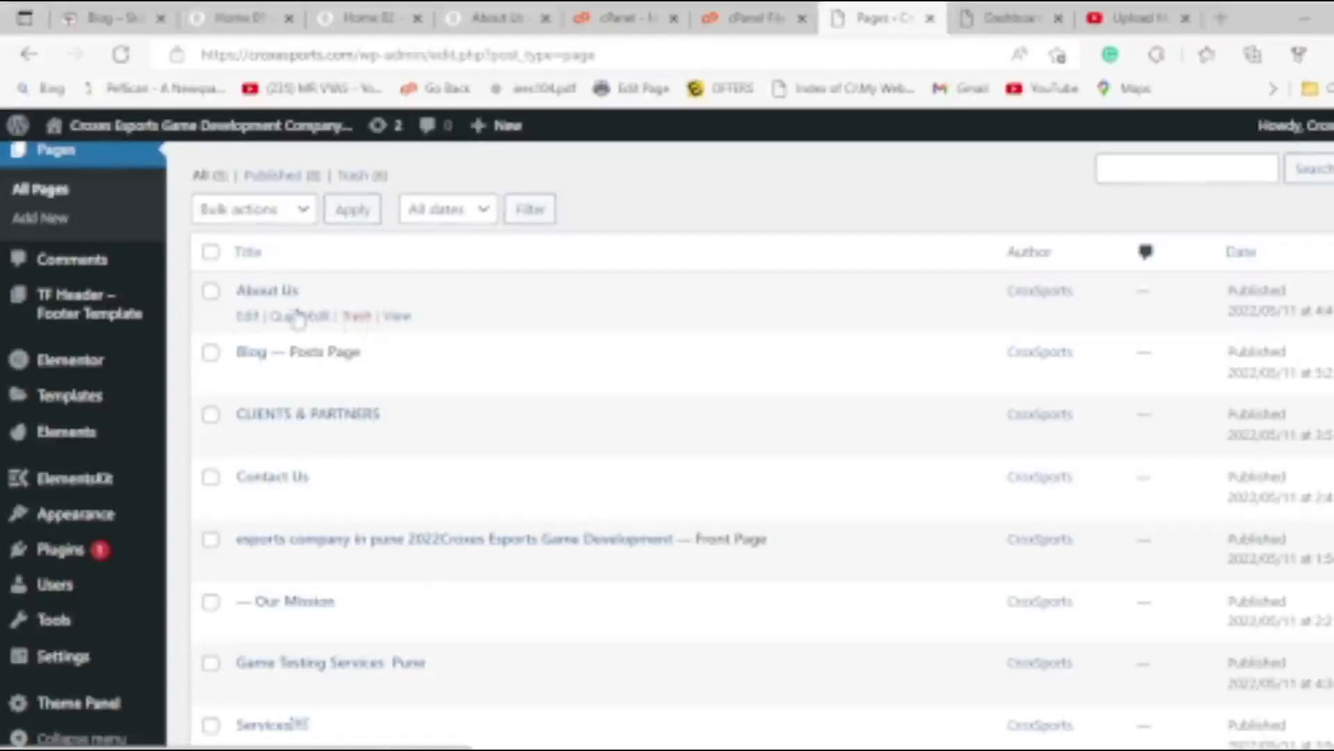
{"action": "middle_click", "coordinate": [394, 316]}
{"action": "left_click", "coordinate": [916, 18]}
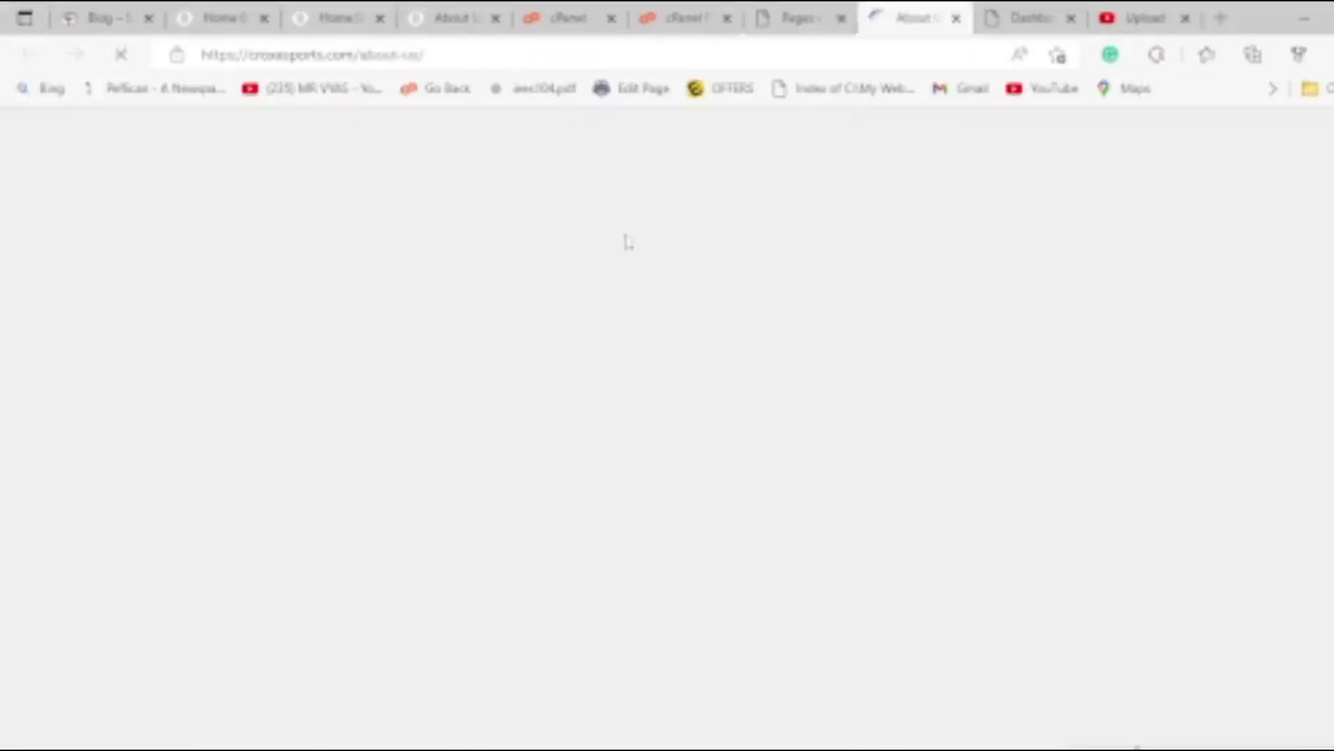
{"action": "scroll", "coordinate": [358, 452], "scroll_direction": "down", "scroll_amount": 12}
{"action": "scroll", "coordinate": [431, 462], "scroll_direction": "up", "scroll_amount": 10}
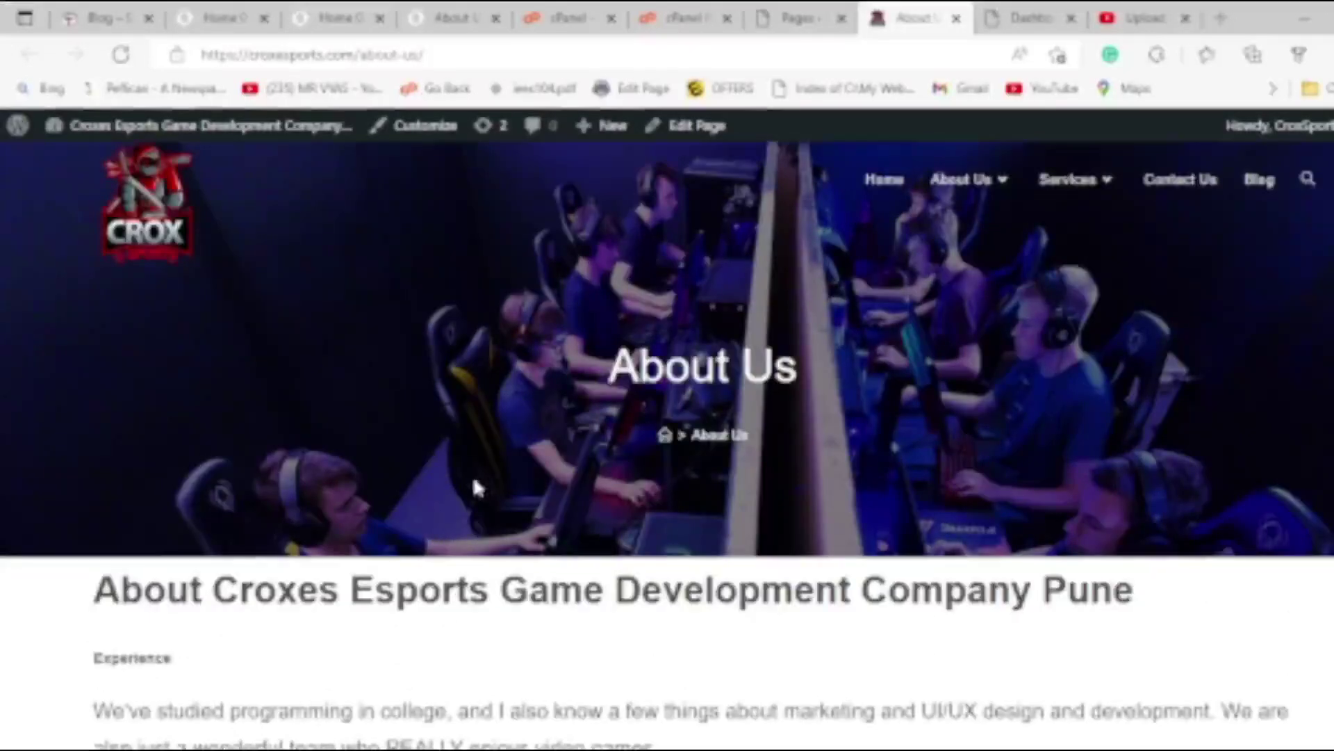
{"action": "scroll", "coordinate": [408, 635], "scroll_direction": "down", "scroll_amount": 10}
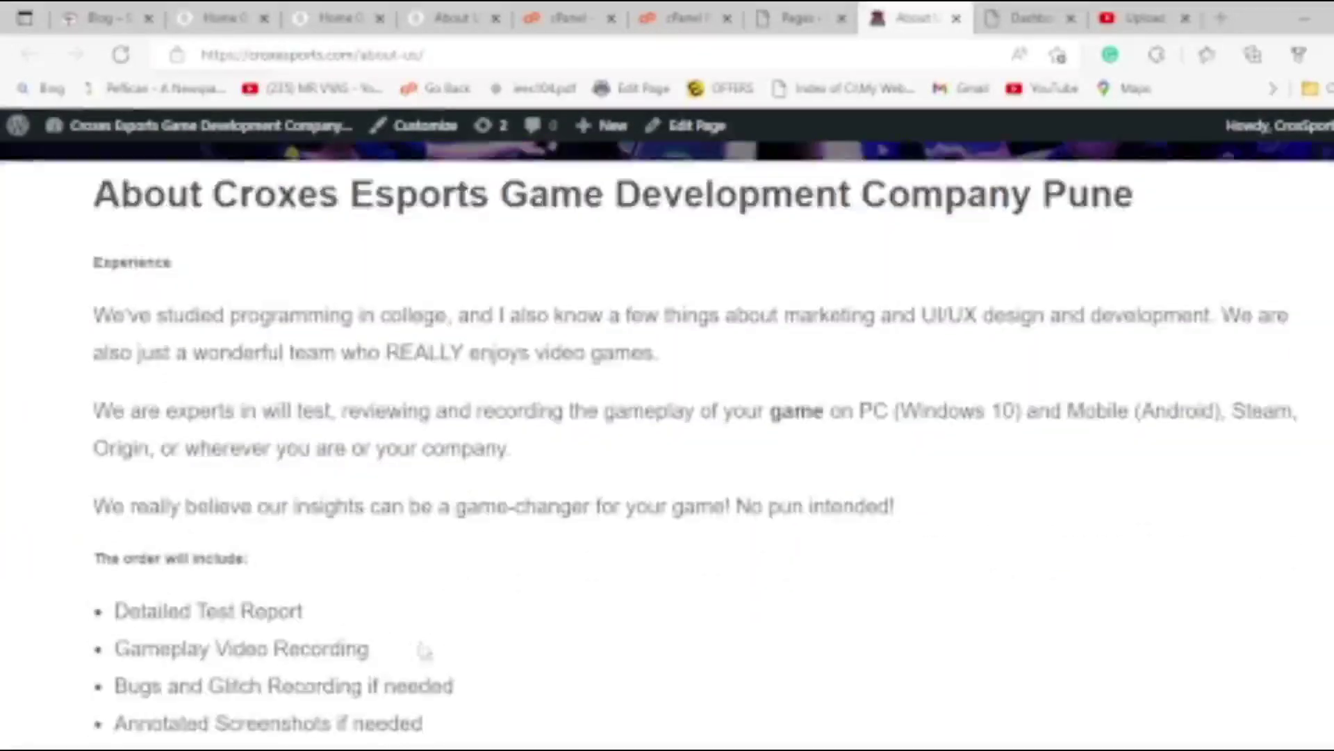
{"action": "left_click", "coordinate": [796, 8]}
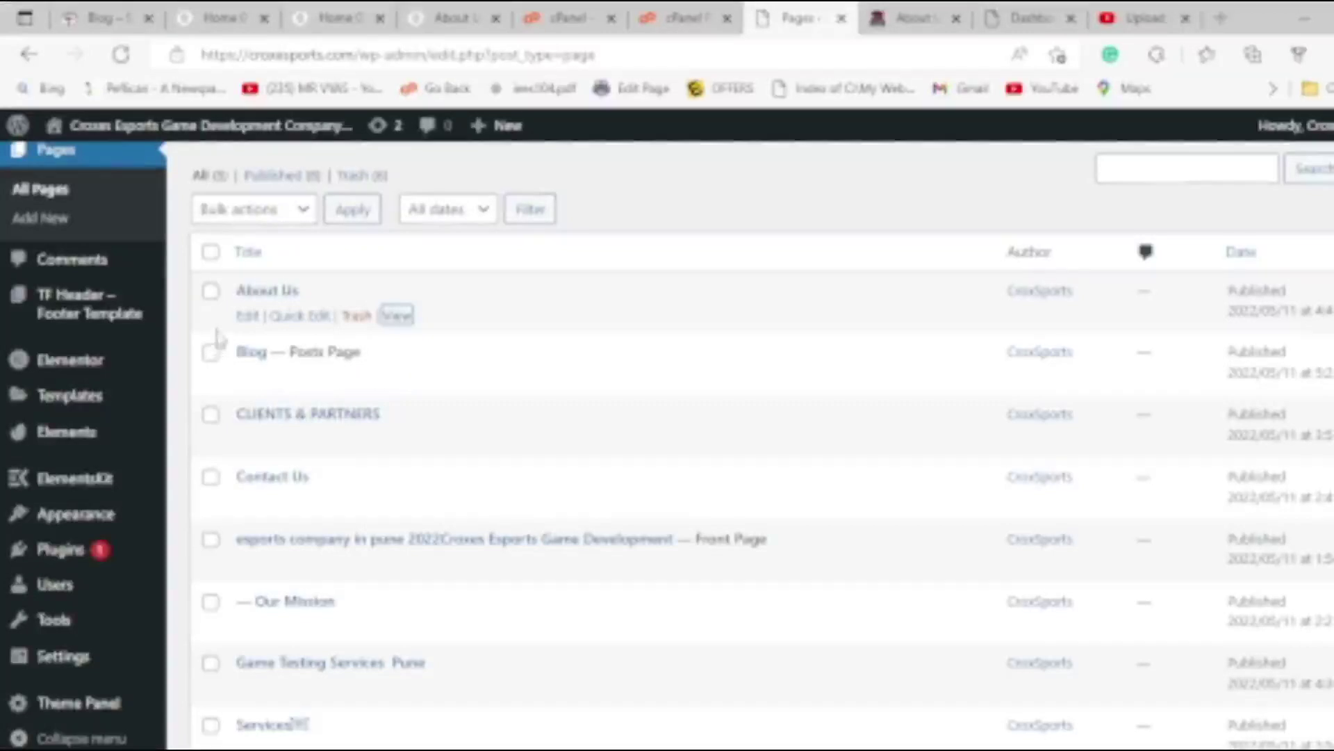
Select the site's domain name in the browser's address bar.
{"action": "mouse_move", "coordinate": [133, 409]}
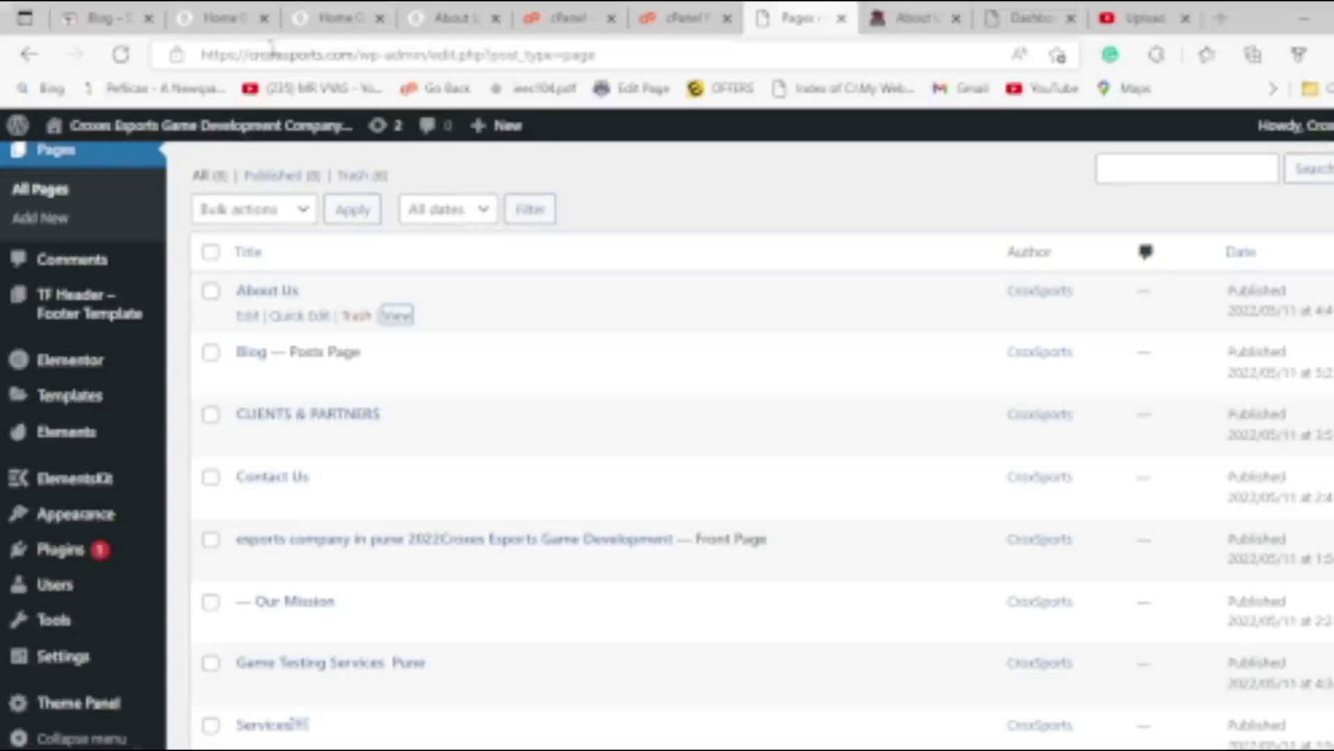
{"action": "left_click_drag", "start_coordinate": [249, 56], "coordinate": [299, 56]}
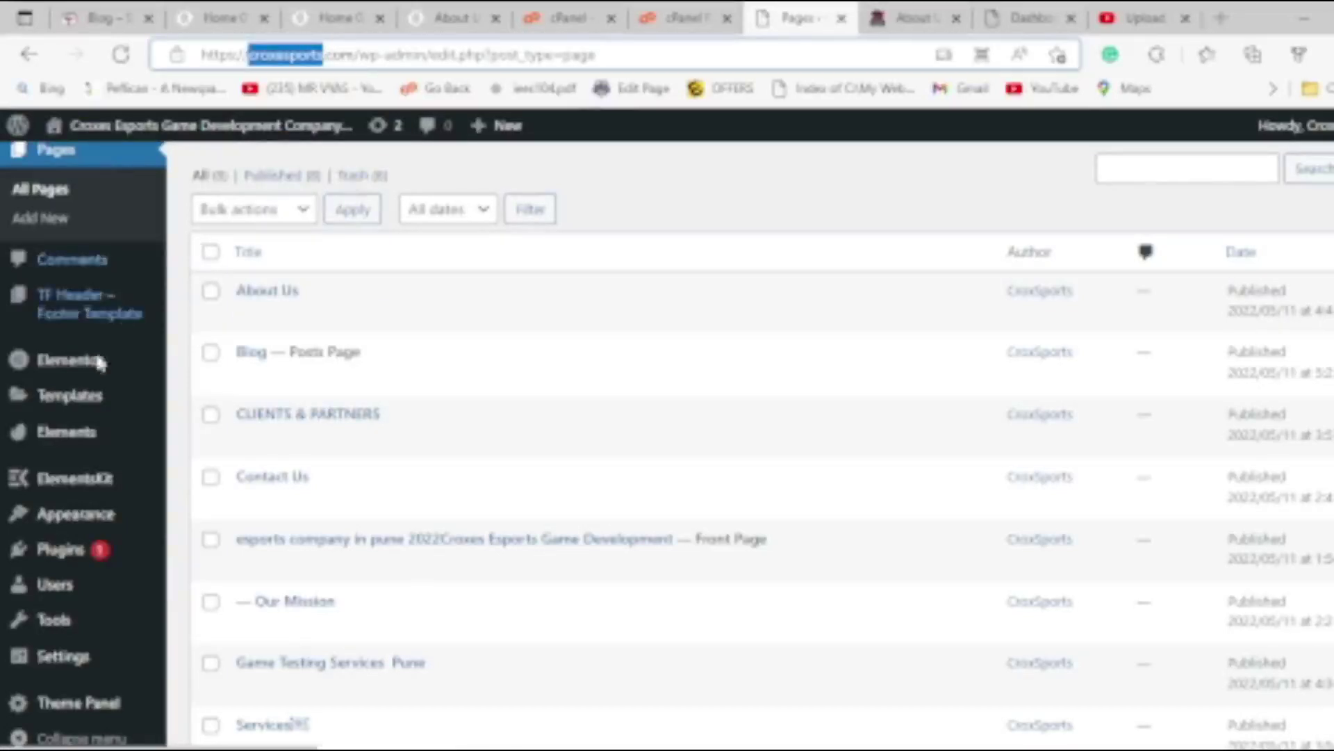
{"action": "mouse_move", "coordinate": [124, 444]}
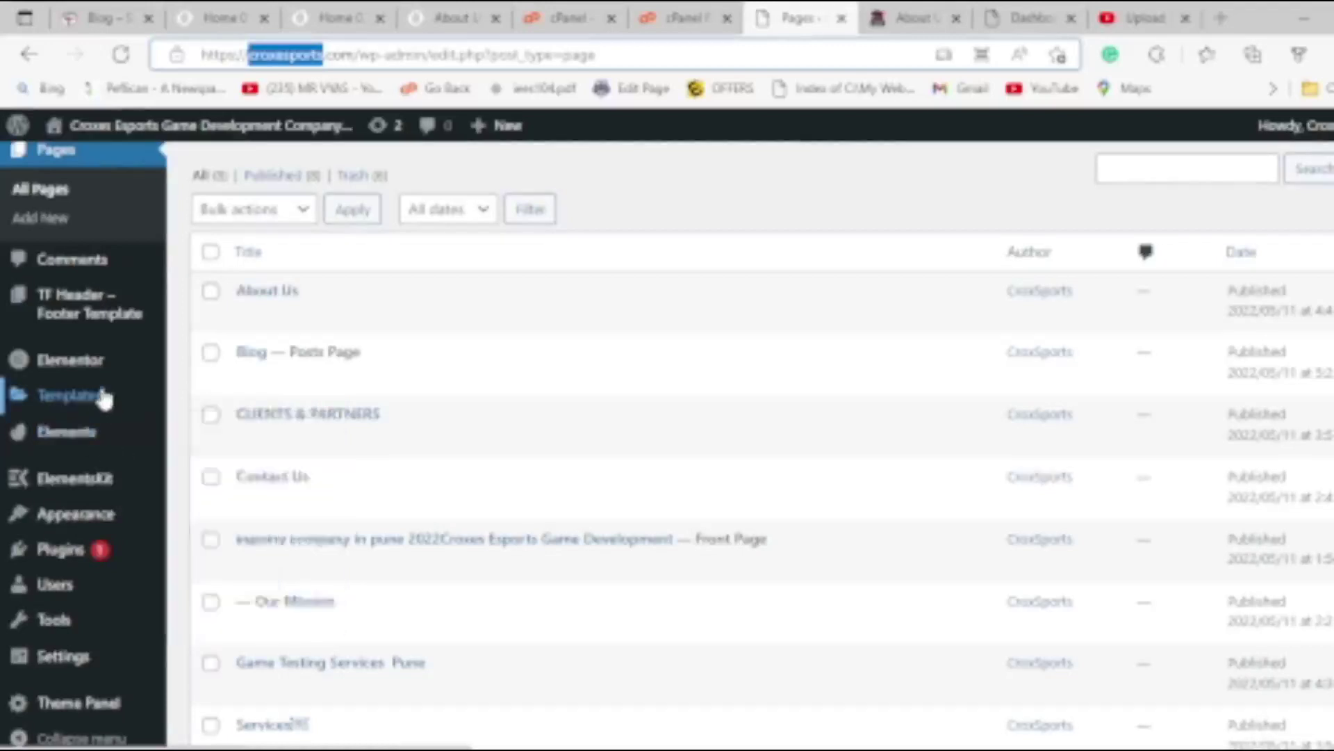
{"action": "scroll", "coordinate": [102, 407], "scroll_direction": "up", "scroll_amount": 10}
Start a new page and paste the site name into its title.
{"action": "left_click", "coordinate": [292, 182]}
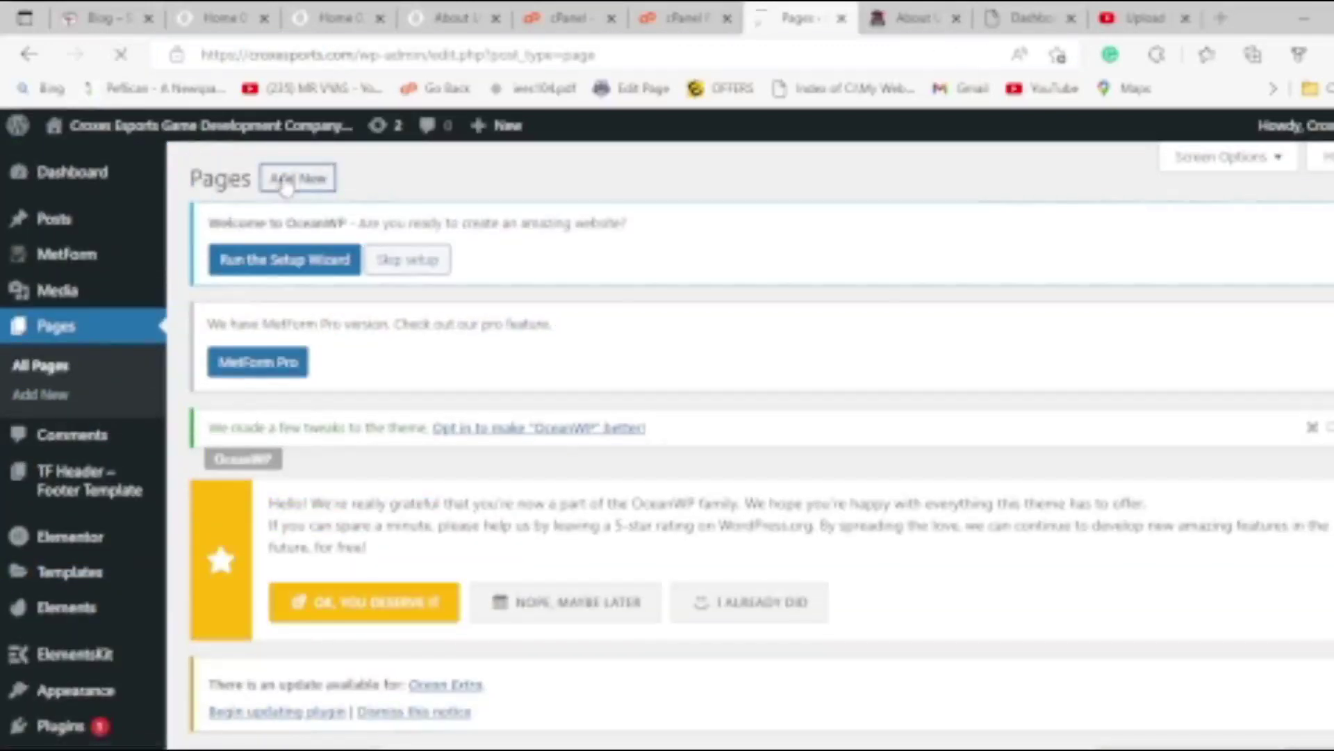
{"action": "scroll", "coordinate": [332, 575], "scroll_direction": "down", "scroll_amount": 4}
{"action": "scroll", "coordinate": [332, 575], "scroll_direction": "down", "scroll_amount": 6}
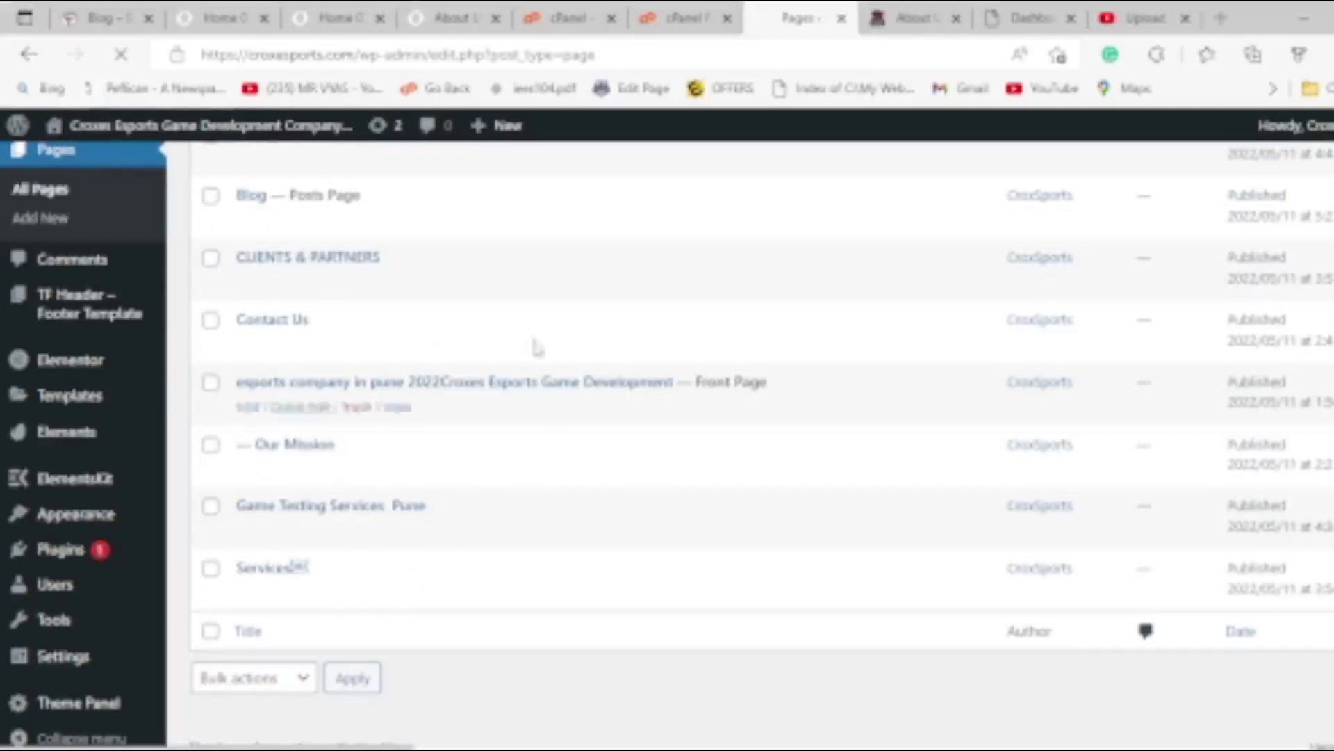
{"action": "scroll", "coordinate": [336, 409], "scroll_direction": "up", "scroll_amount": 5}
{"action": "scroll", "coordinate": [337, 408], "scroll_direction": "up", "scroll_amount": 5}
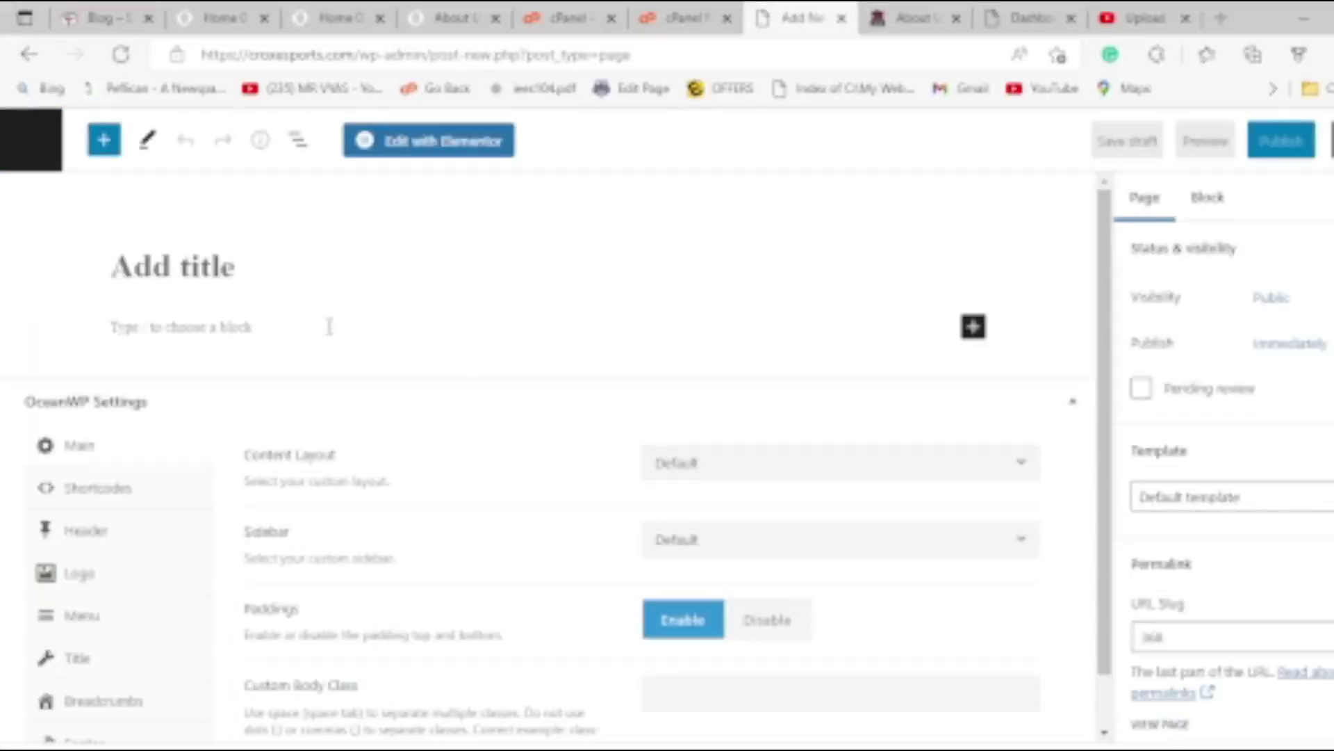
{"action": "type", "text": "croxesports"}
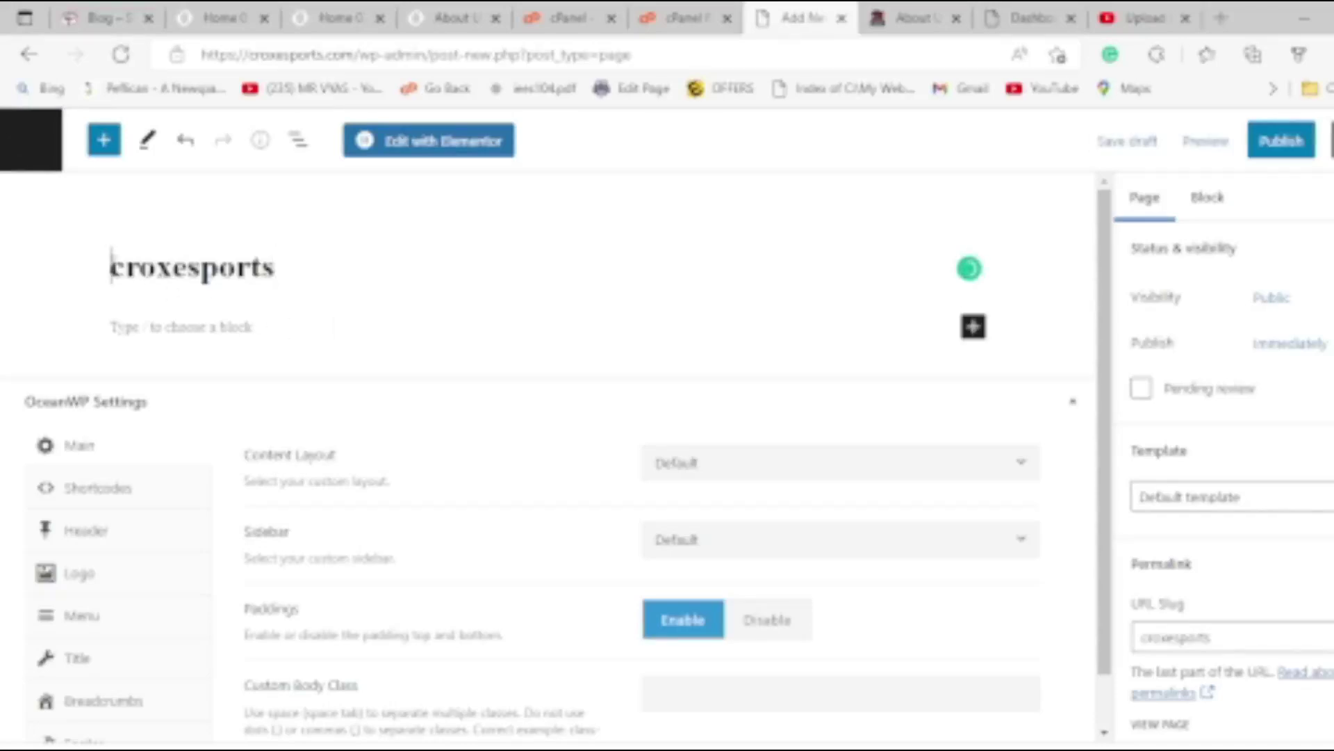
Edit the title to read 'About Crox E-Sports'.
{"action": "type", "text": "About"}
{"action": "key", "text": "Delete"}
{"action": "type", "text": "C"}
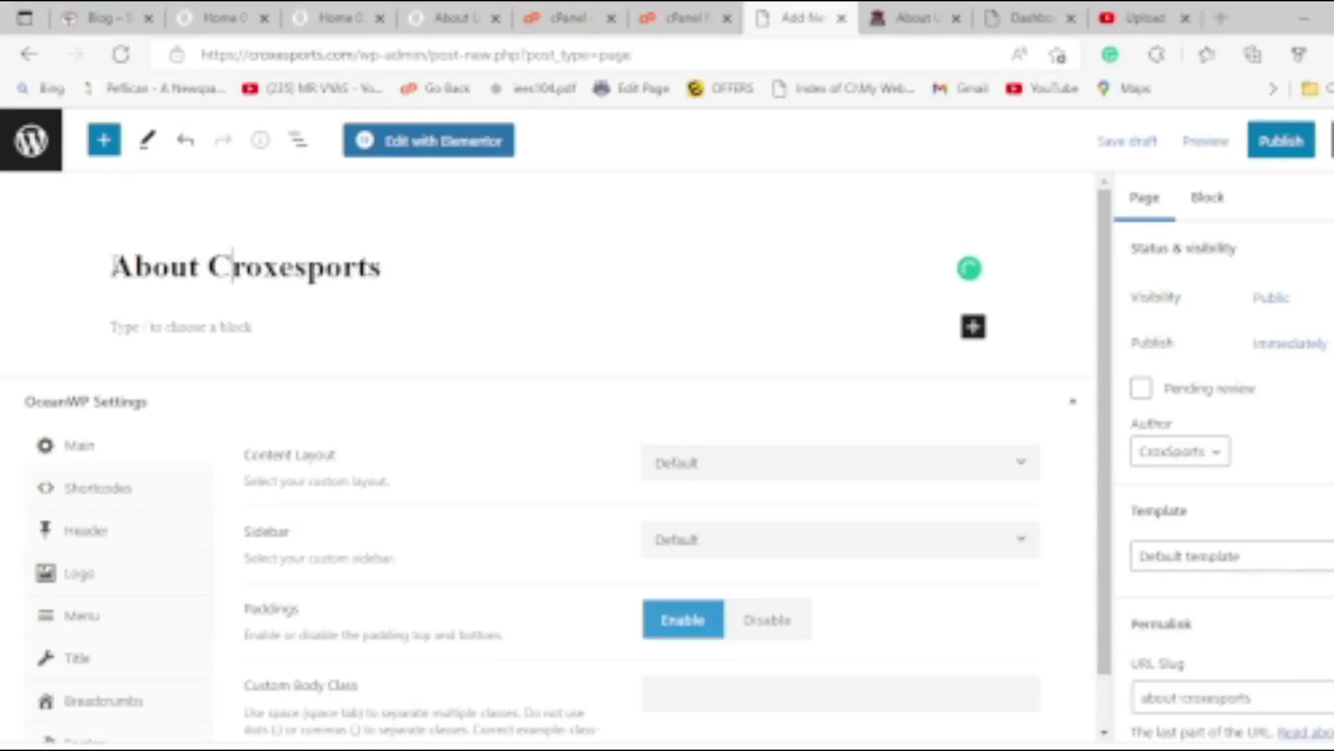
{"action": "key", "text": "Right"}
{"action": "key", "text": "Right"}
{"action": "key", "text": "Right"}
{"action": "key", "text": "Right"}
{"action": "key", "text": "BackSpace"}
{"action": "type", "text": "E-"}
{"action": "key", "text": "Delete"}
{"action": "type", "text": "S"}
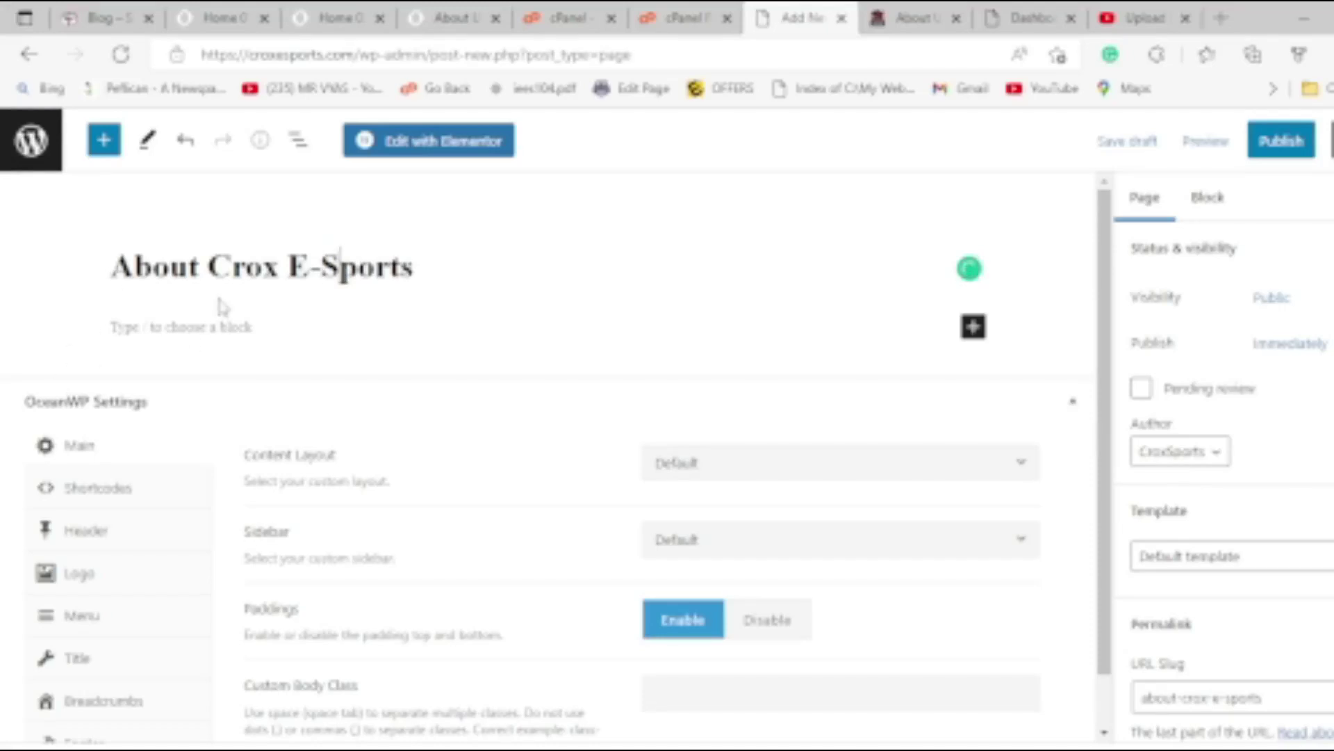
Set the page template to Elementor Full Width.
{"action": "left_click", "coordinate": [1221, 565]}
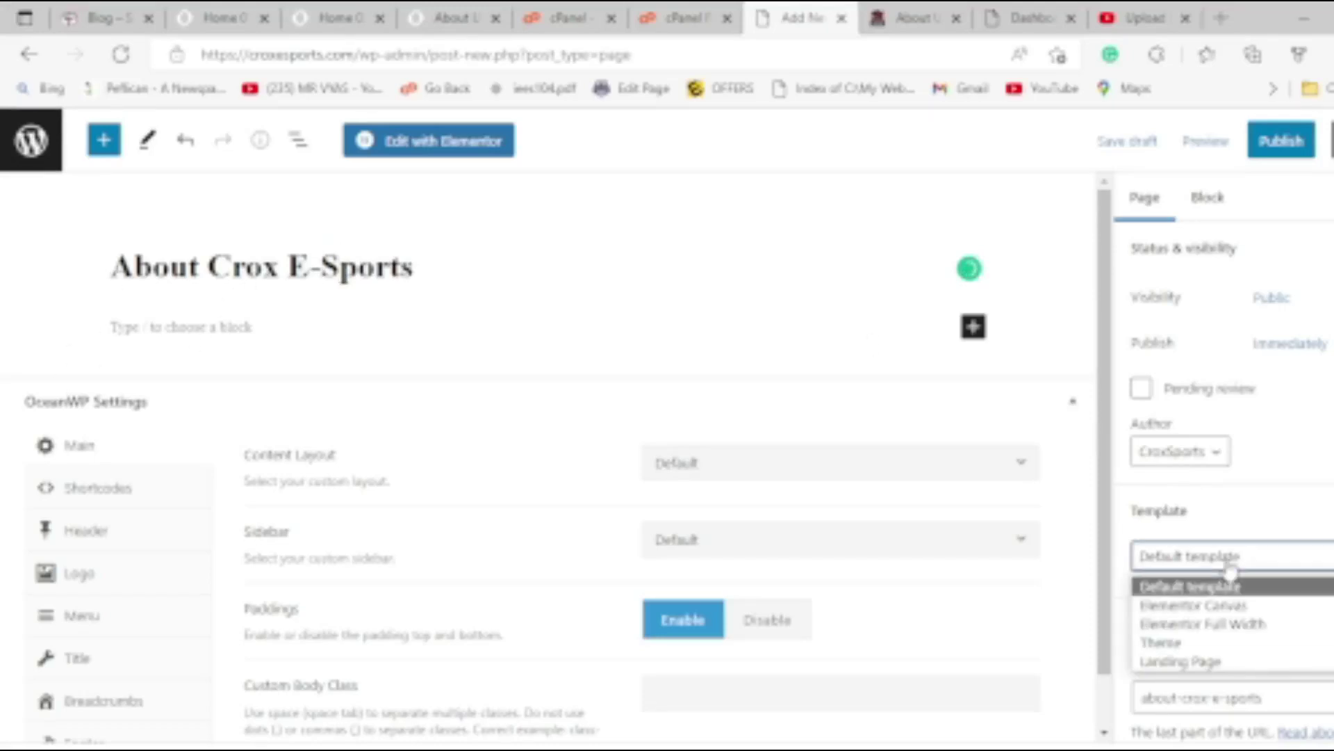
{"action": "left_click", "coordinate": [1220, 625]}
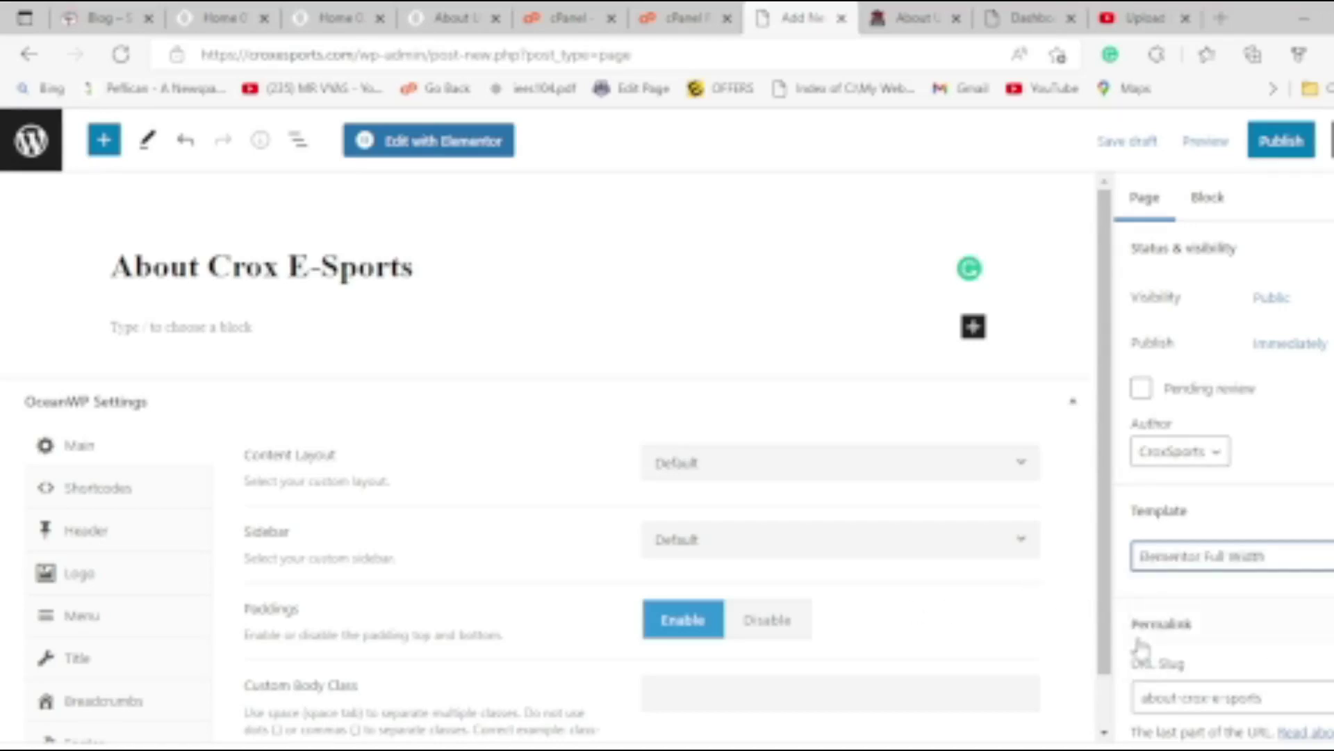
{"action": "left_click", "coordinate": [1263, 566]}
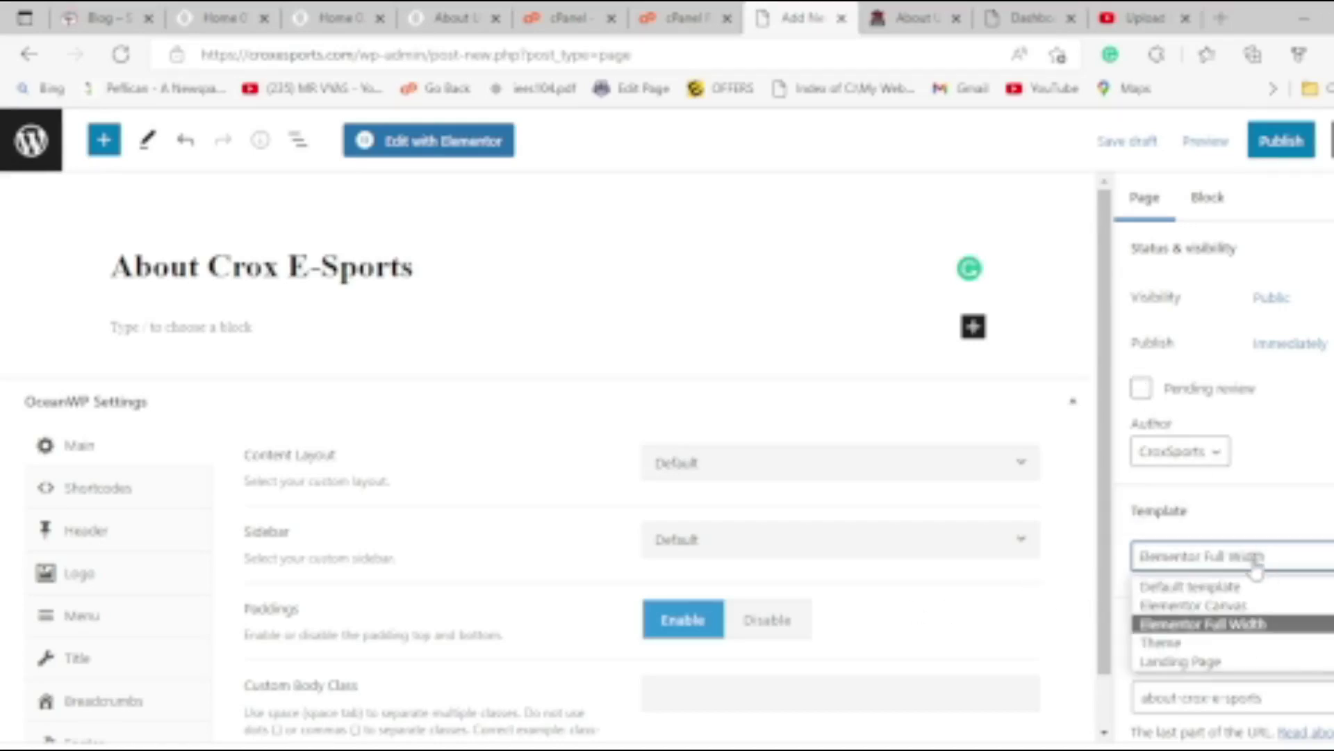
{"action": "left_click", "coordinate": [1239, 627]}
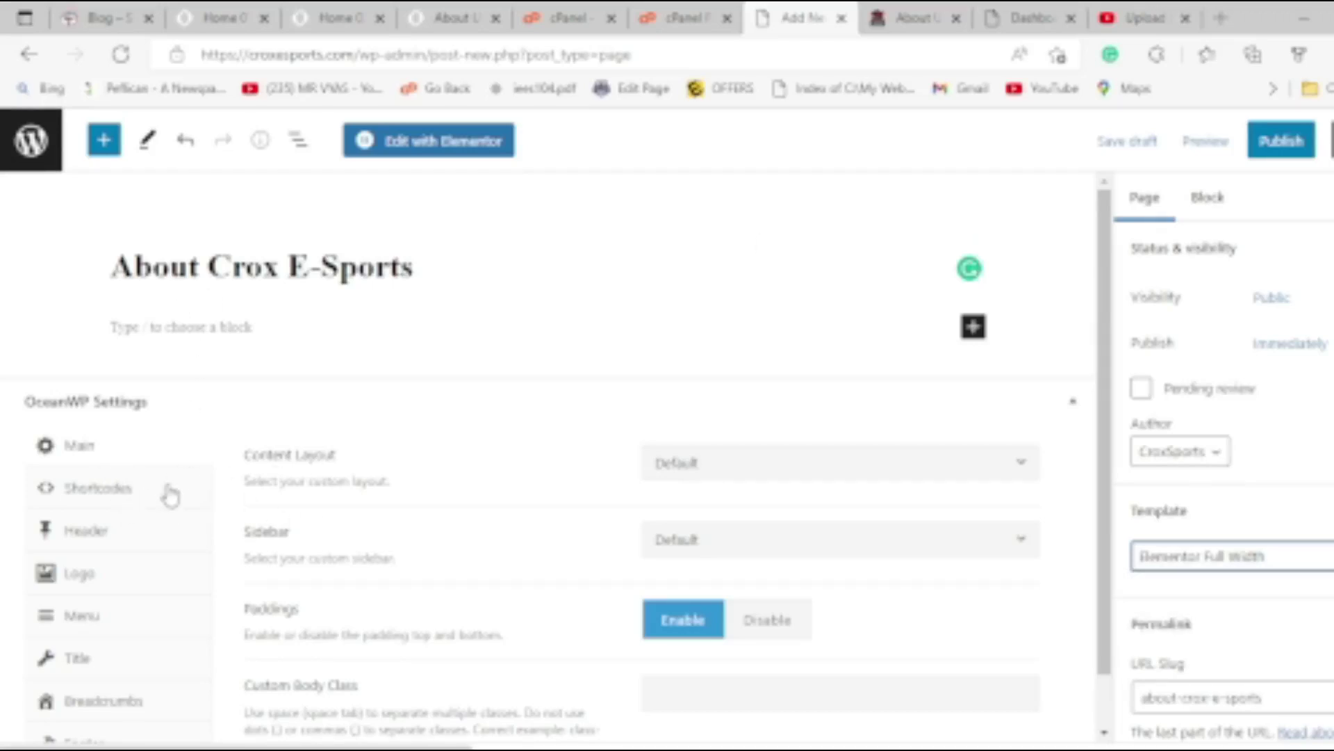
{"action": "scroll", "coordinate": [275, 479], "scroll_direction": "down", "scroll_amount": 1}
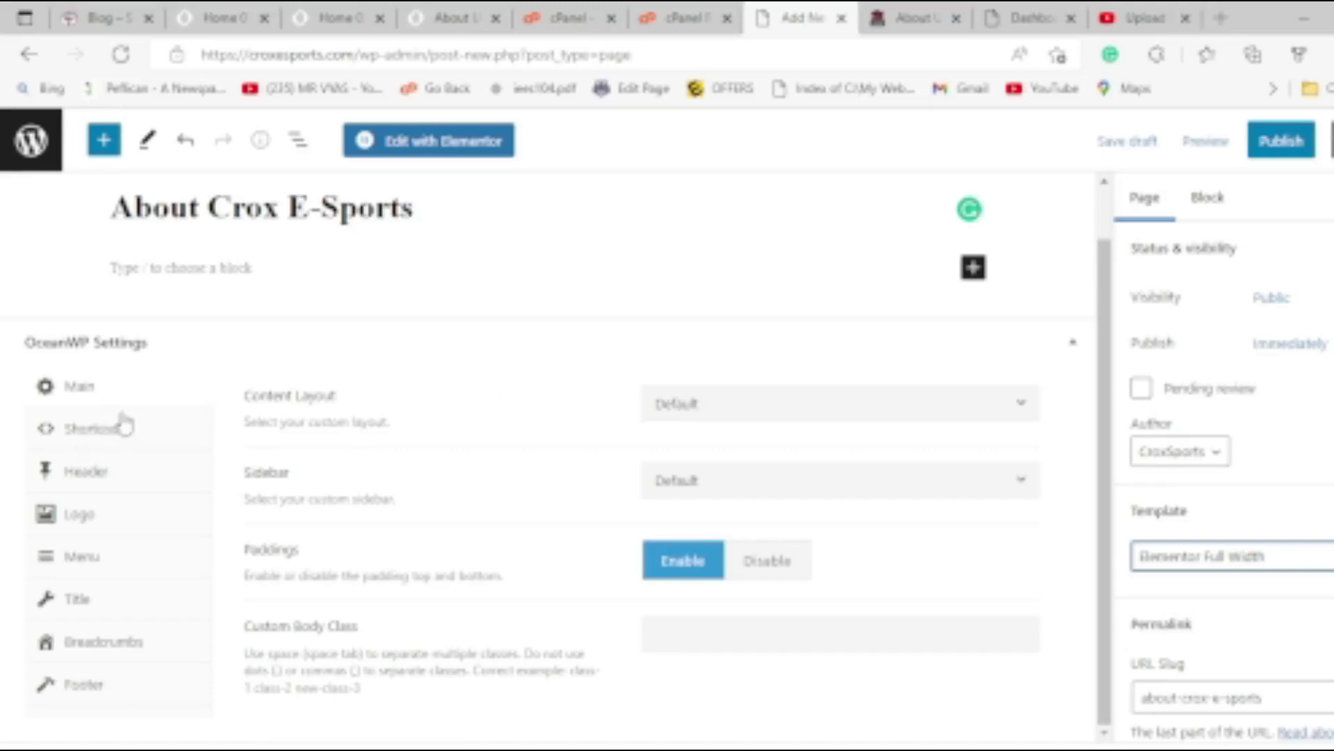
In OceanWP Settings, set Content Layout to 100% Full Width and disable paddings.
{"action": "scroll", "coordinate": [178, 478], "scroll_direction": "up", "scroll_amount": 1}
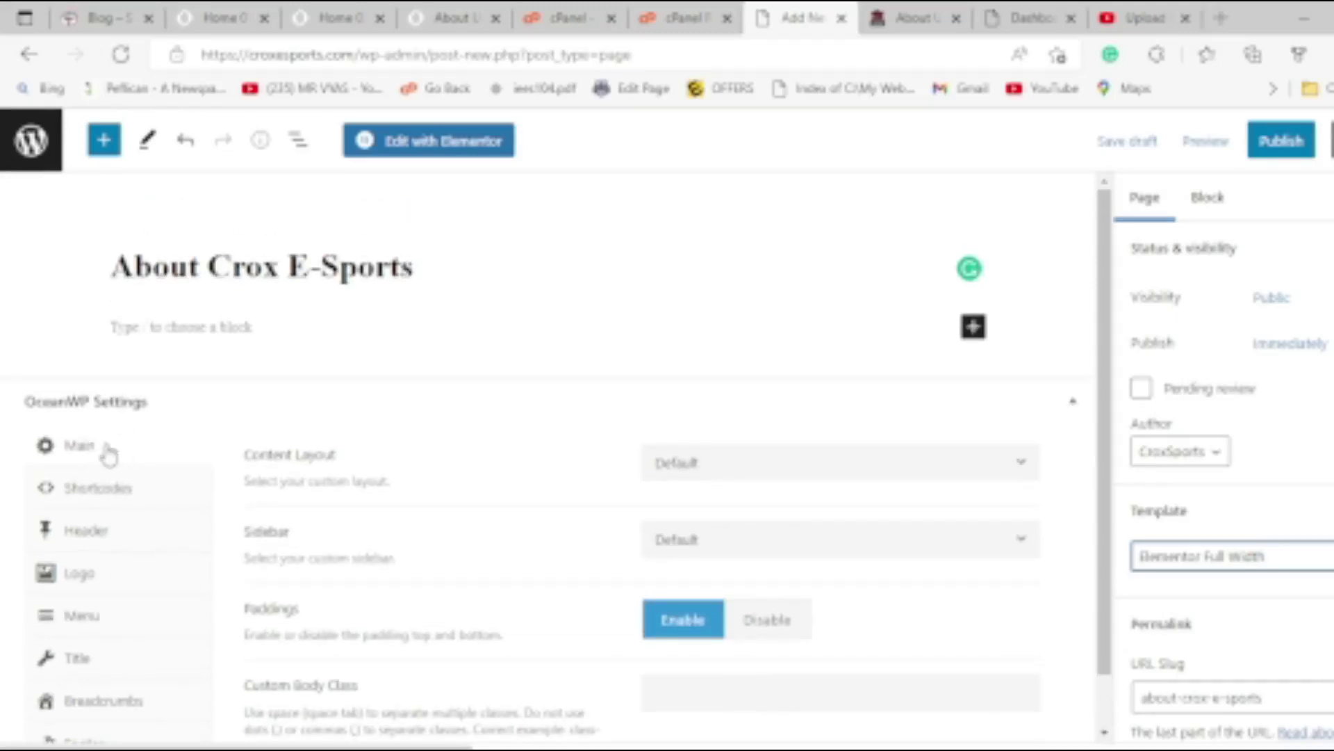
{"action": "left_click", "coordinate": [833, 477]}
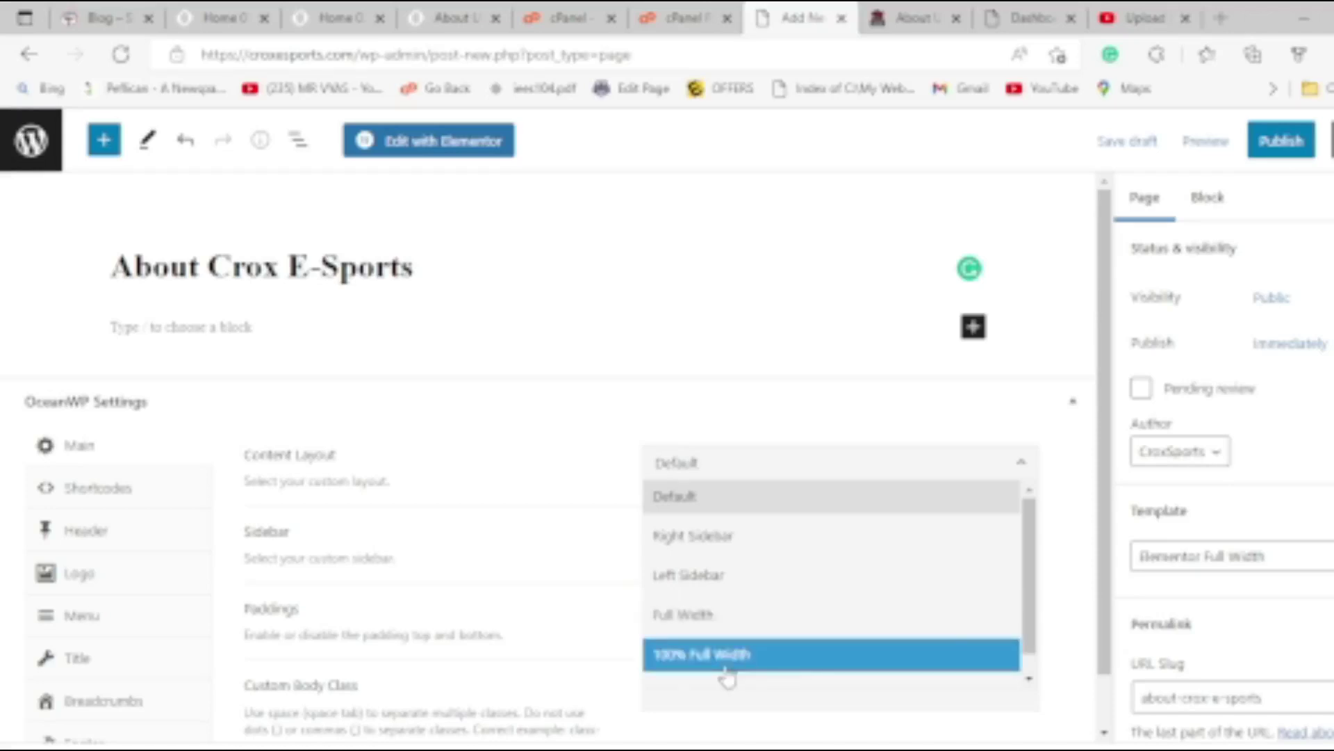
{"action": "left_click", "coordinate": [725, 661]}
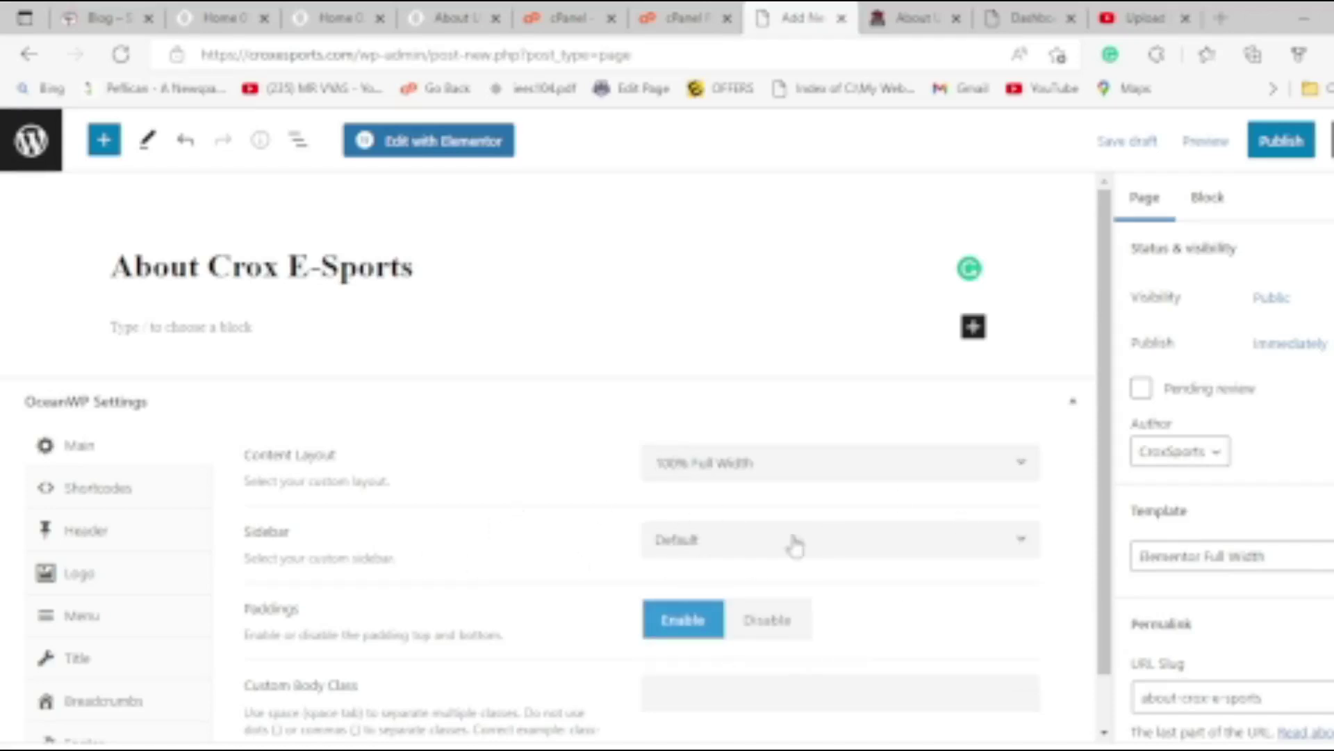
{"action": "left_click", "coordinate": [768, 620]}
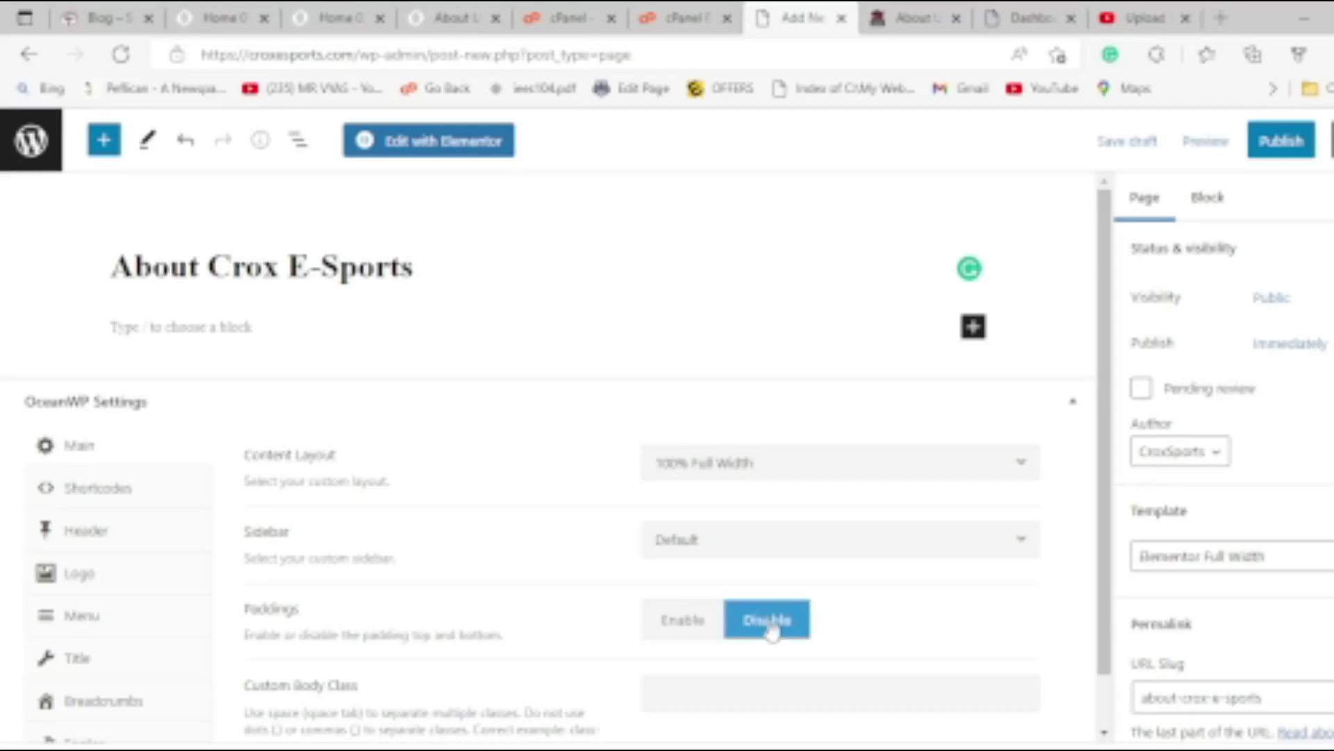
Disable the top bar and header for this page, then publish it.
{"action": "scroll", "coordinate": [715, 604], "scroll_direction": "down", "scroll_amount": 1}
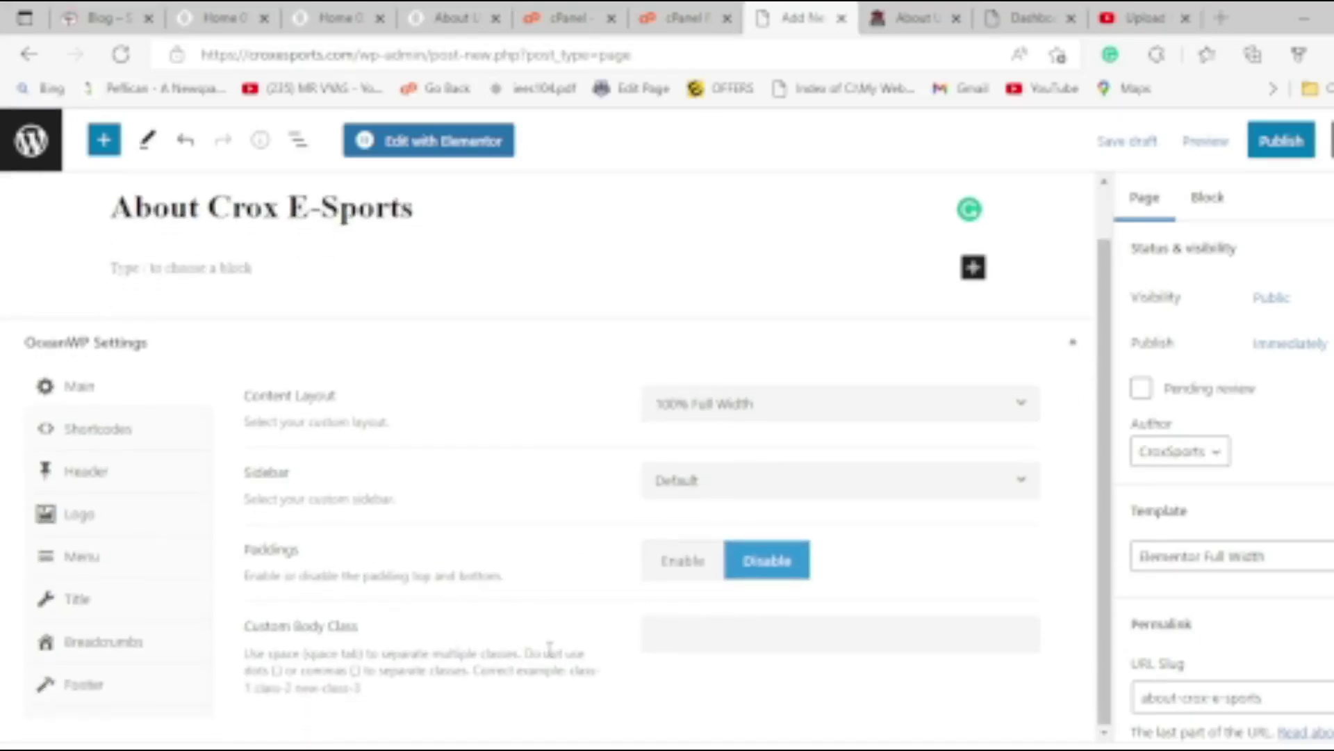
{"action": "left_click", "coordinate": [137, 476]}
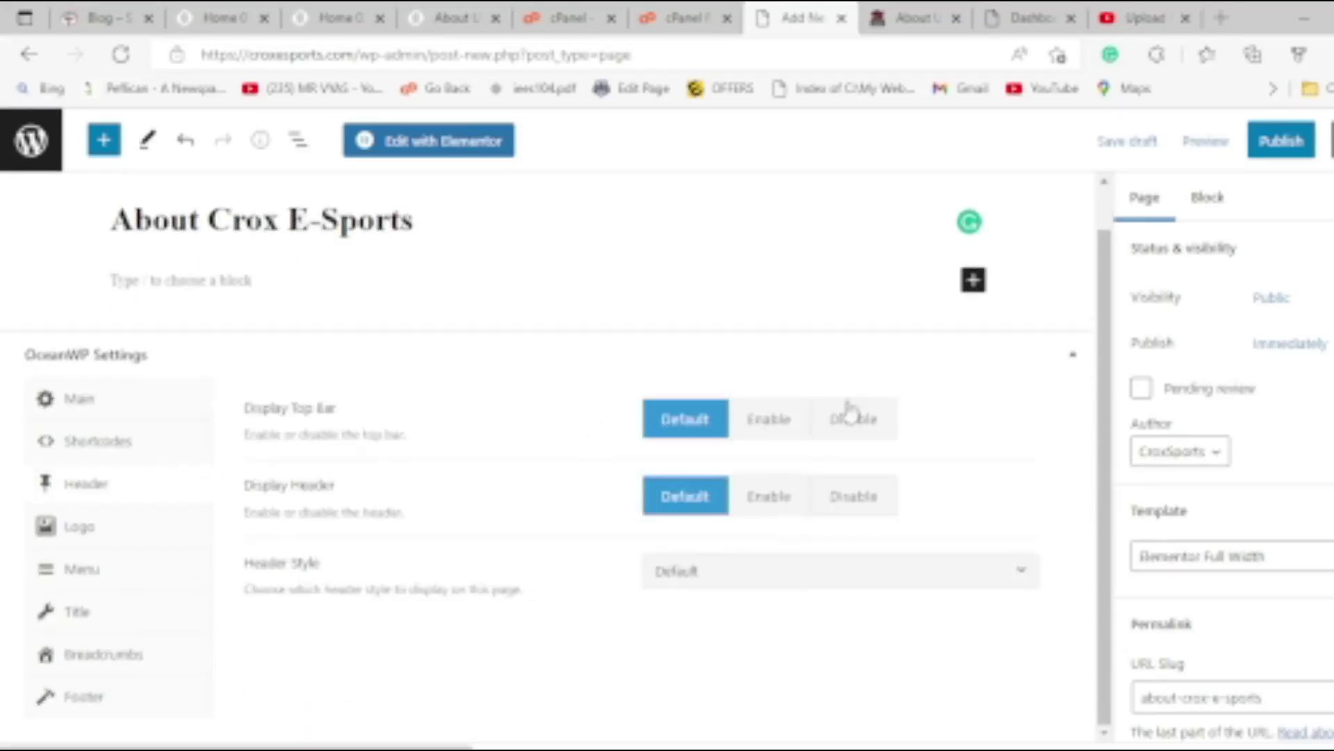
{"action": "left_click", "coordinate": [859, 442]}
{"action": "left_click", "coordinate": [780, 499]}
{"action": "left_click", "coordinate": [854, 497]}
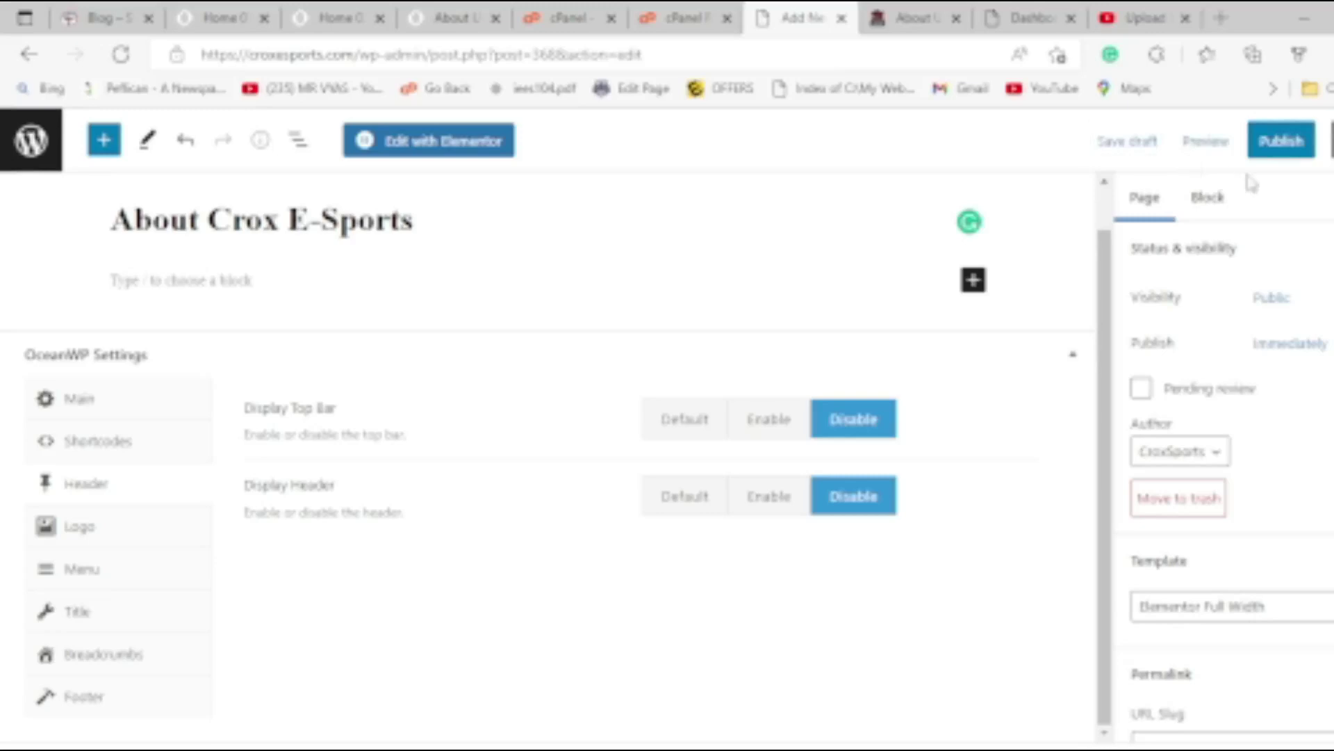
{"action": "left_click", "coordinate": [1280, 141]}
{"action": "left_click", "coordinate": [1206, 150]}
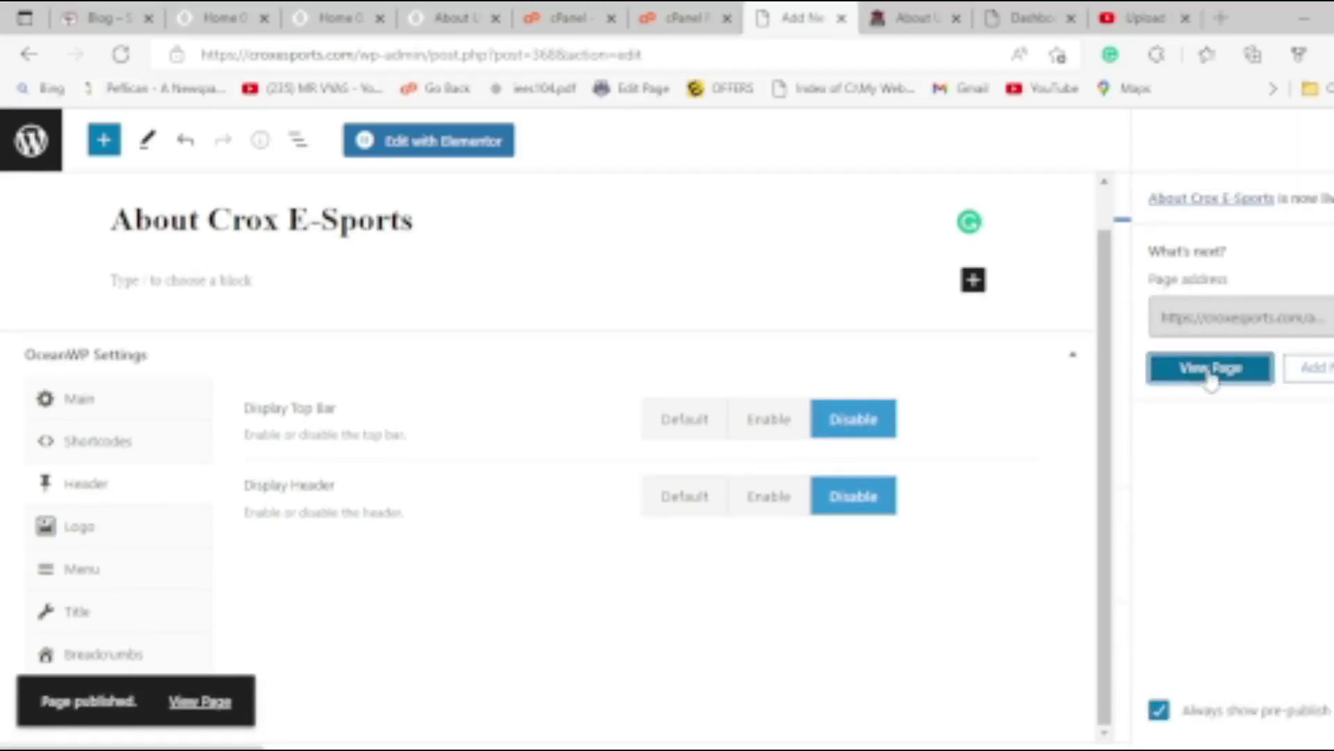
{"action": "left_click", "coordinate": [1211, 369]}
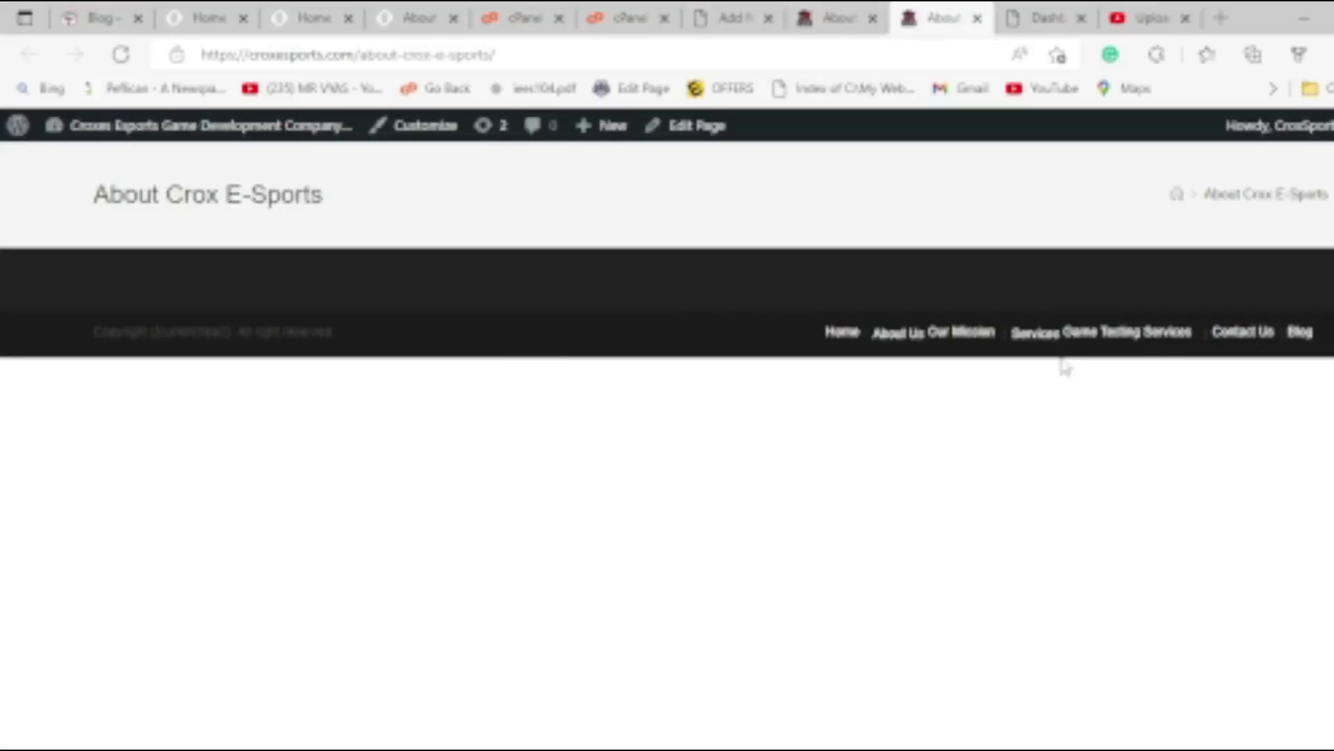
{"action": "left_click", "coordinate": [837, 19]}
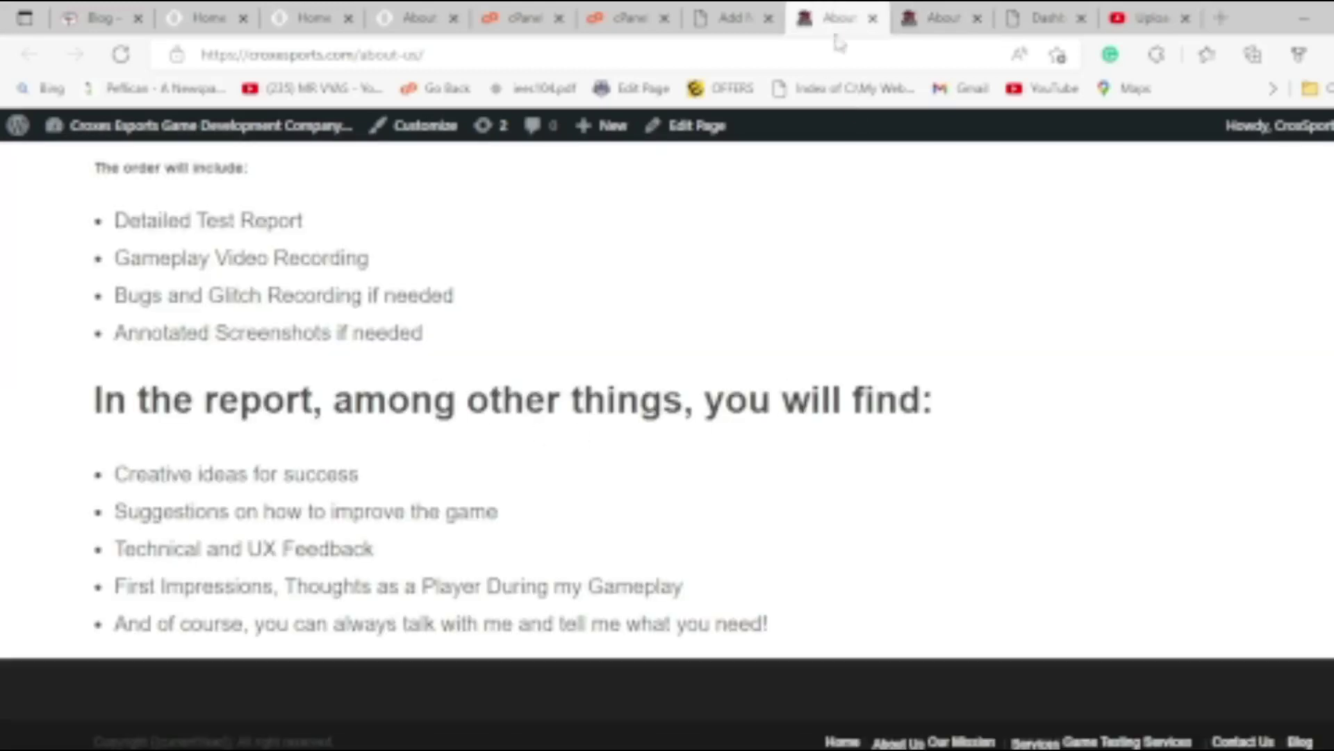
{"action": "left_click", "coordinate": [736, 18]}
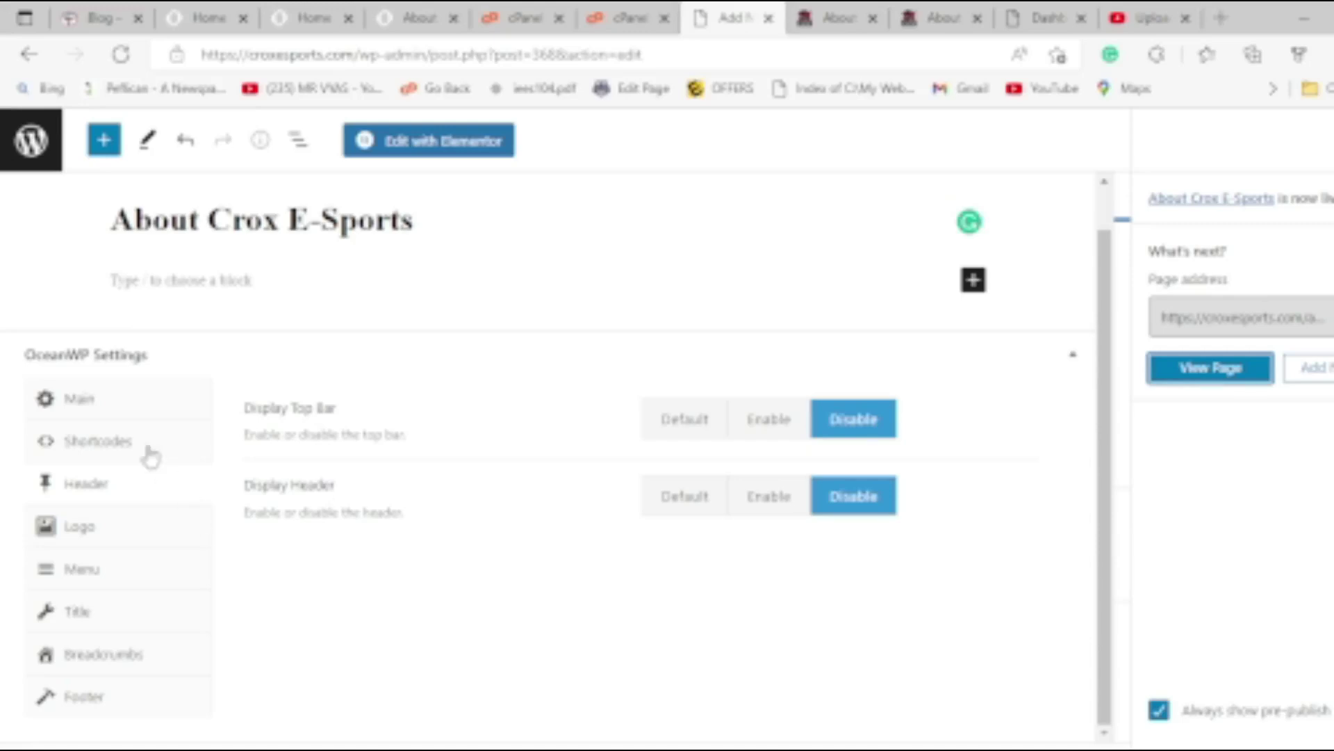
Hide the page title in the page's OceanWP settings.
{"action": "left_click", "coordinate": [137, 403]}
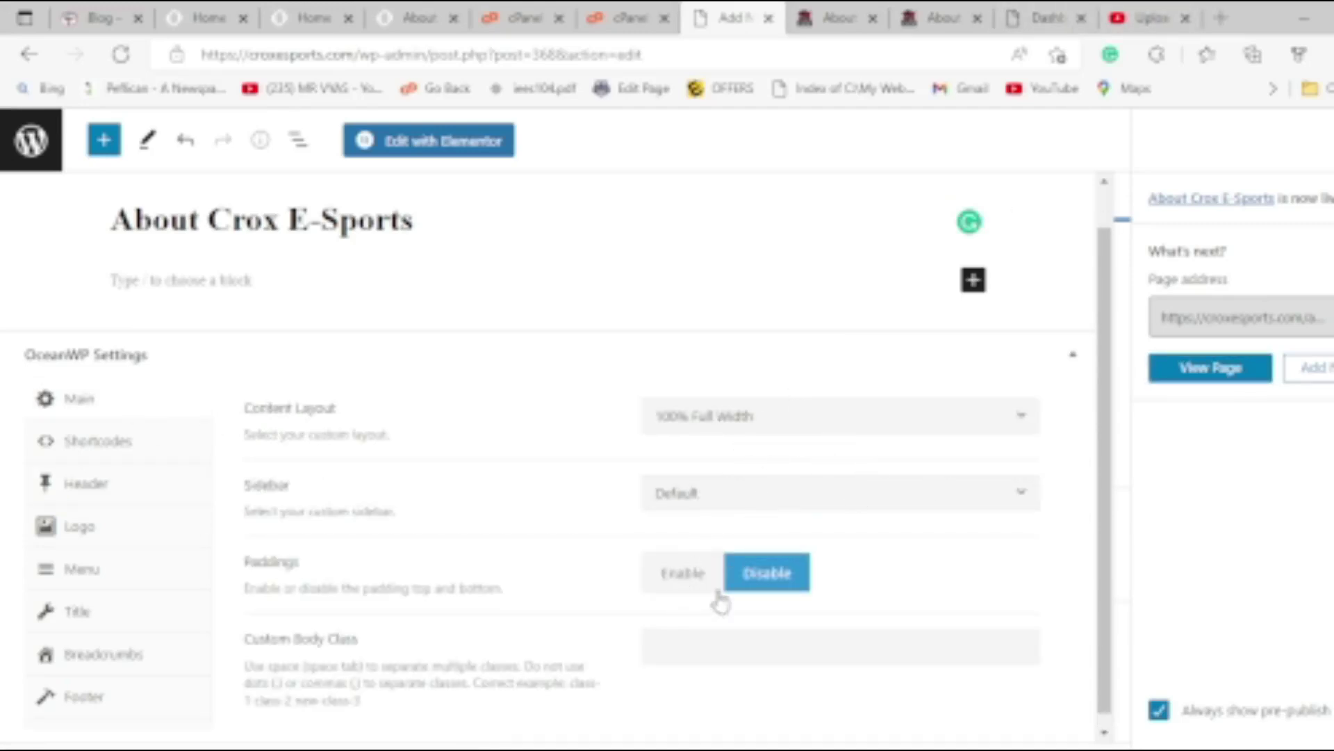
{"action": "scroll", "coordinate": [720, 602], "scroll_direction": "down", "scroll_amount": 1}
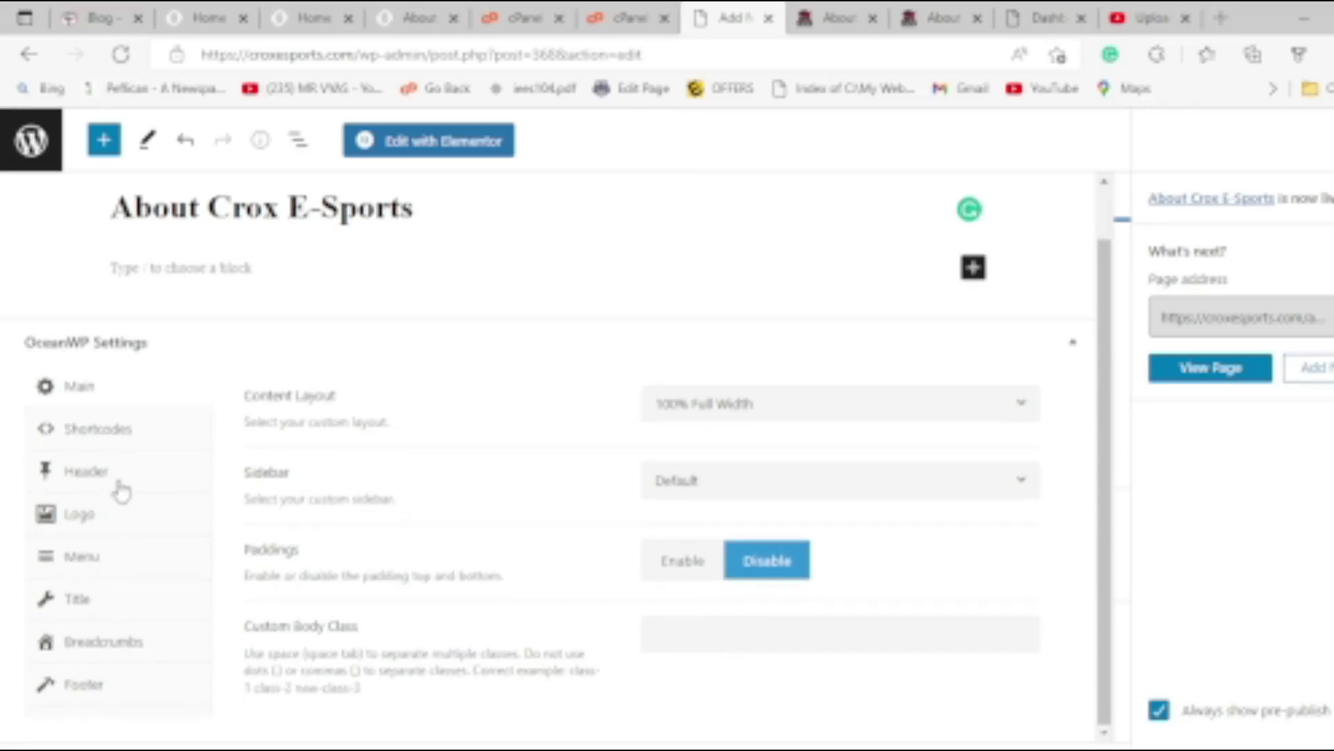
{"action": "left_click", "coordinate": [121, 491]}
{"action": "left_click", "coordinate": [143, 586]}
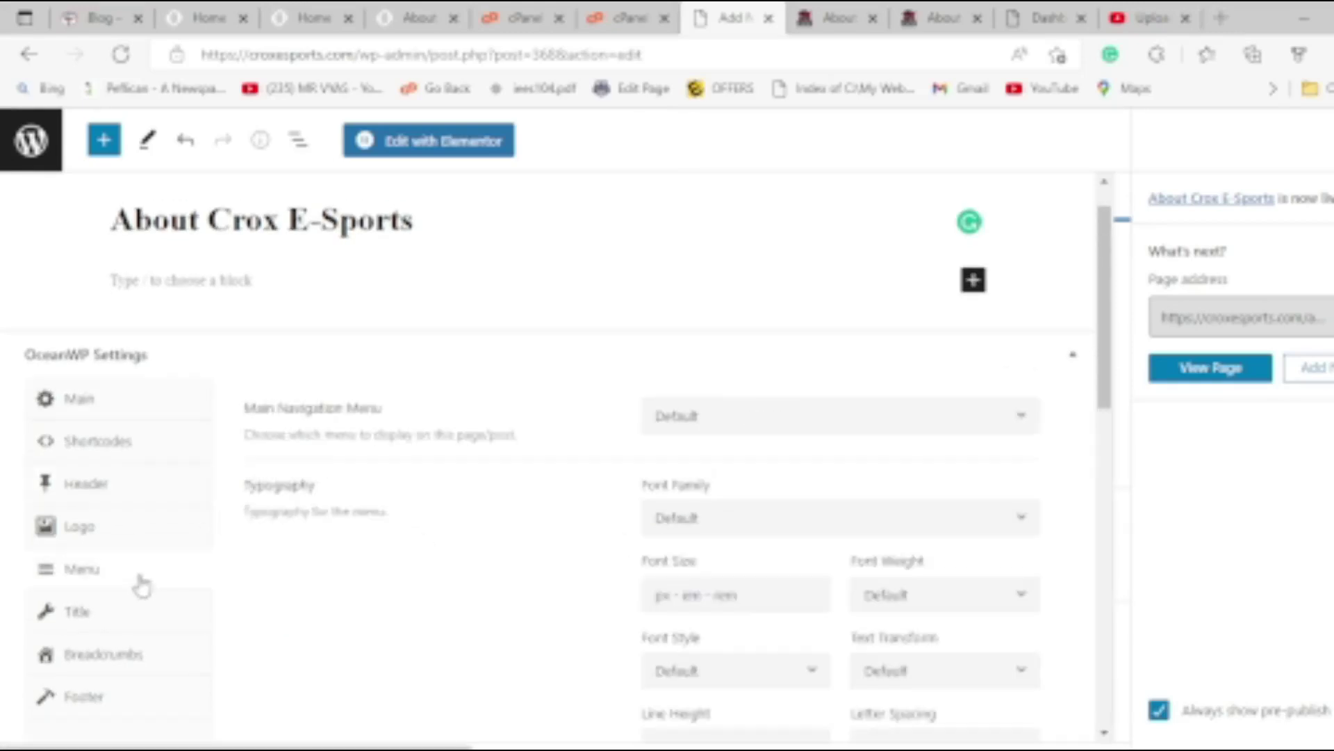
{"action": "left_click", "coordinate": [139, 617]}
{"action": "left_click", "coordinate": [869, 434]}
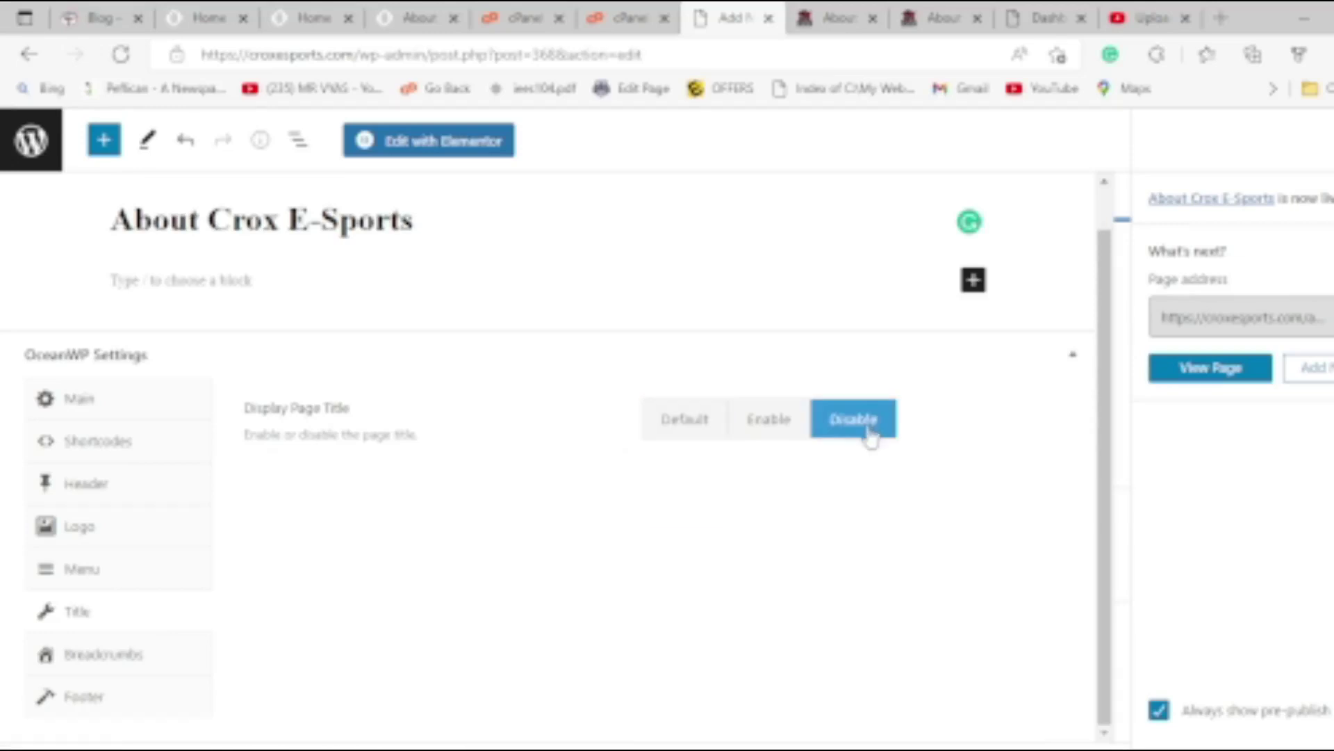
Disable breadcrumbs on About Crox E-Sports after glancing at the other site tabs.
{"action": "left_click", "coordinate": [147, 657]}
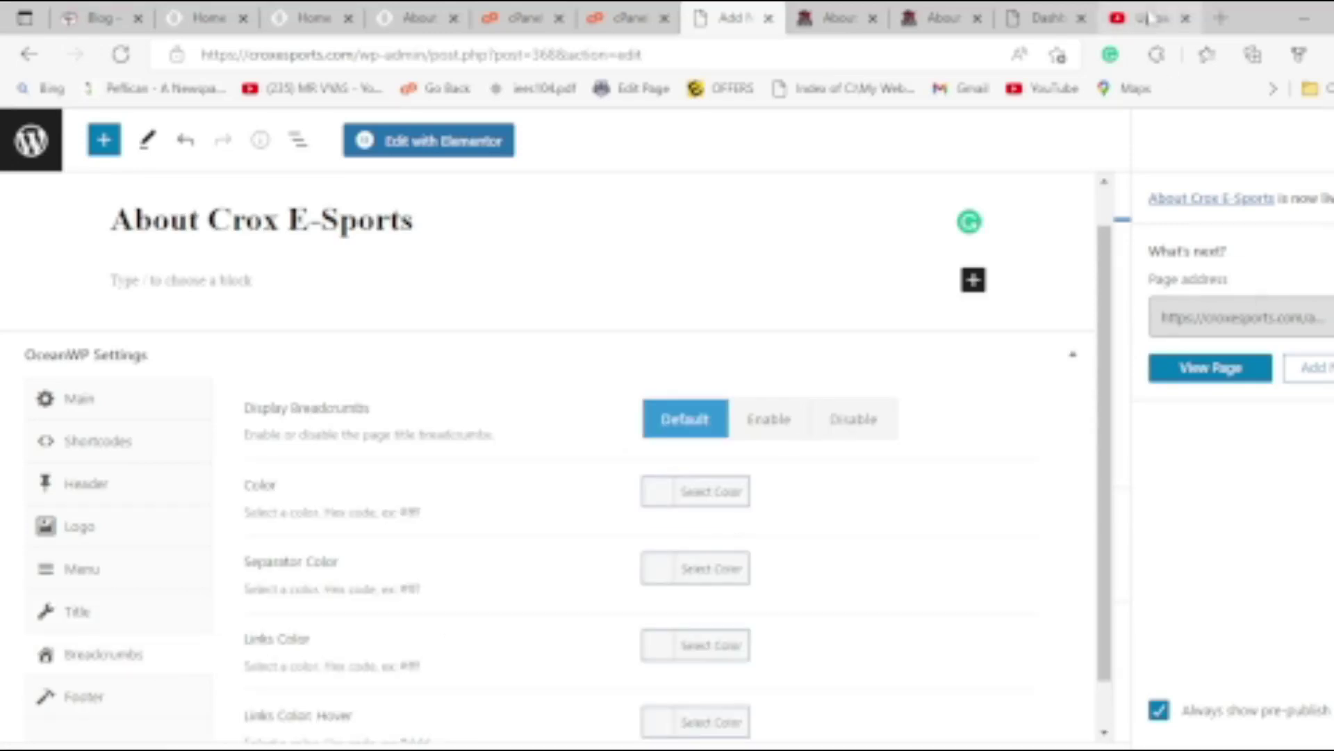
{"action": "left_click", "coordinate": [1045, 19]}
{"action": "left_click", "coordinate": [942, 19]}
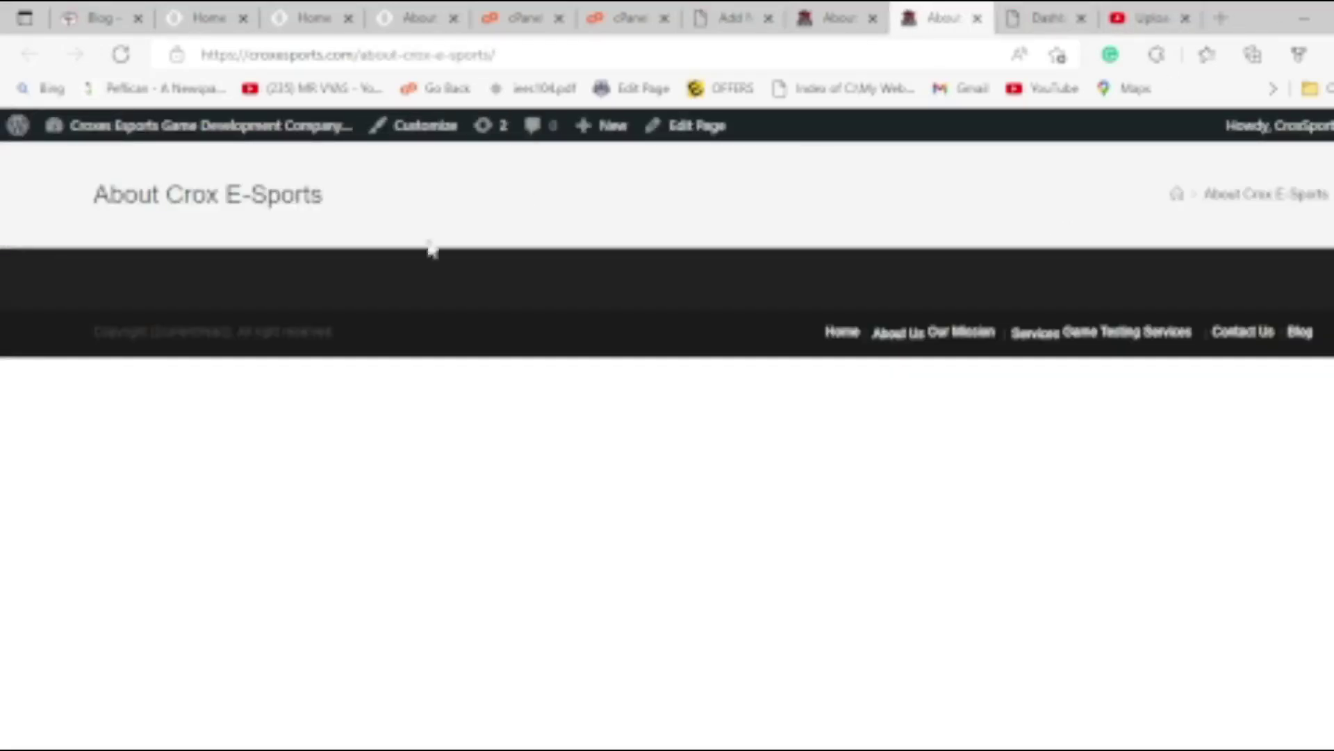
{"action": "left_click", "coordinate": [837, 19]}
{"action": "left_click", "coordinate": [733, 18]}
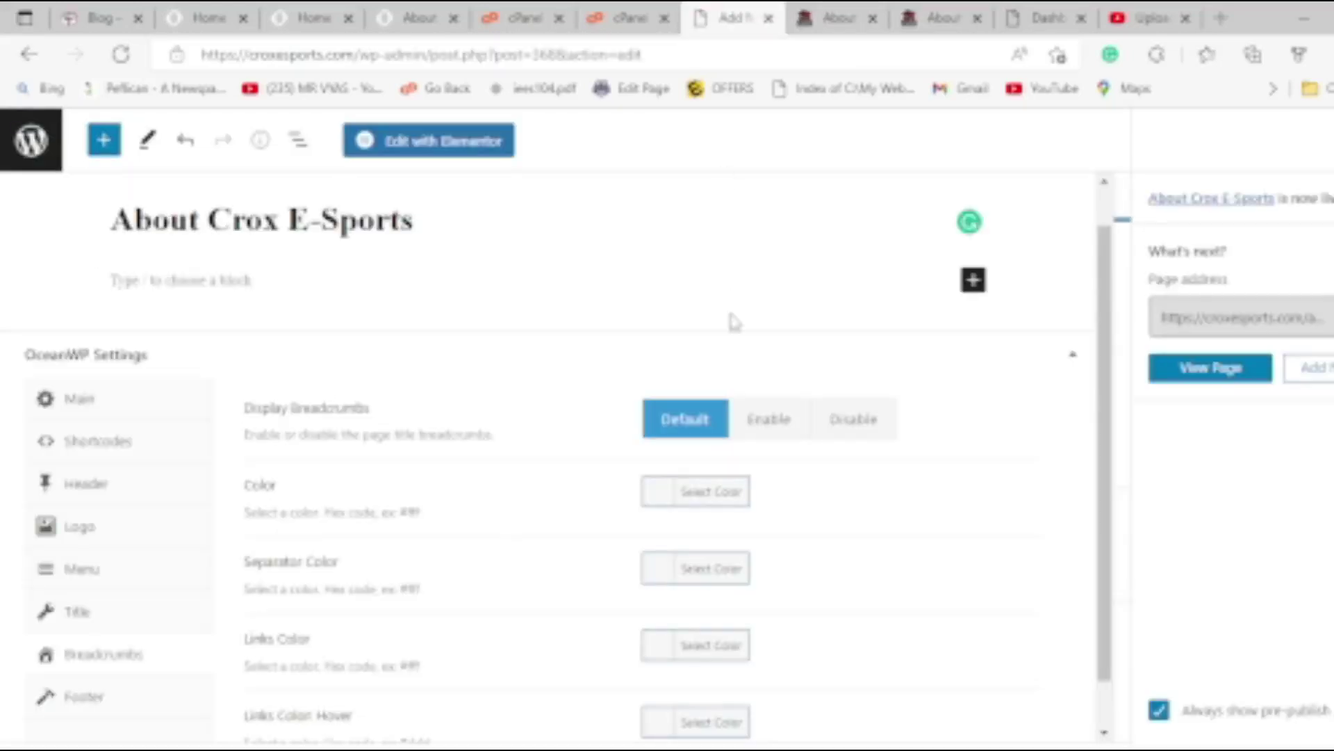
{"action": "left_click", "coordinate": [840, 425]}
Disable the footer widgets and copyright areas, update the page, and view the live page.
{"action": "left_click", "coordinate": [153, 716]}
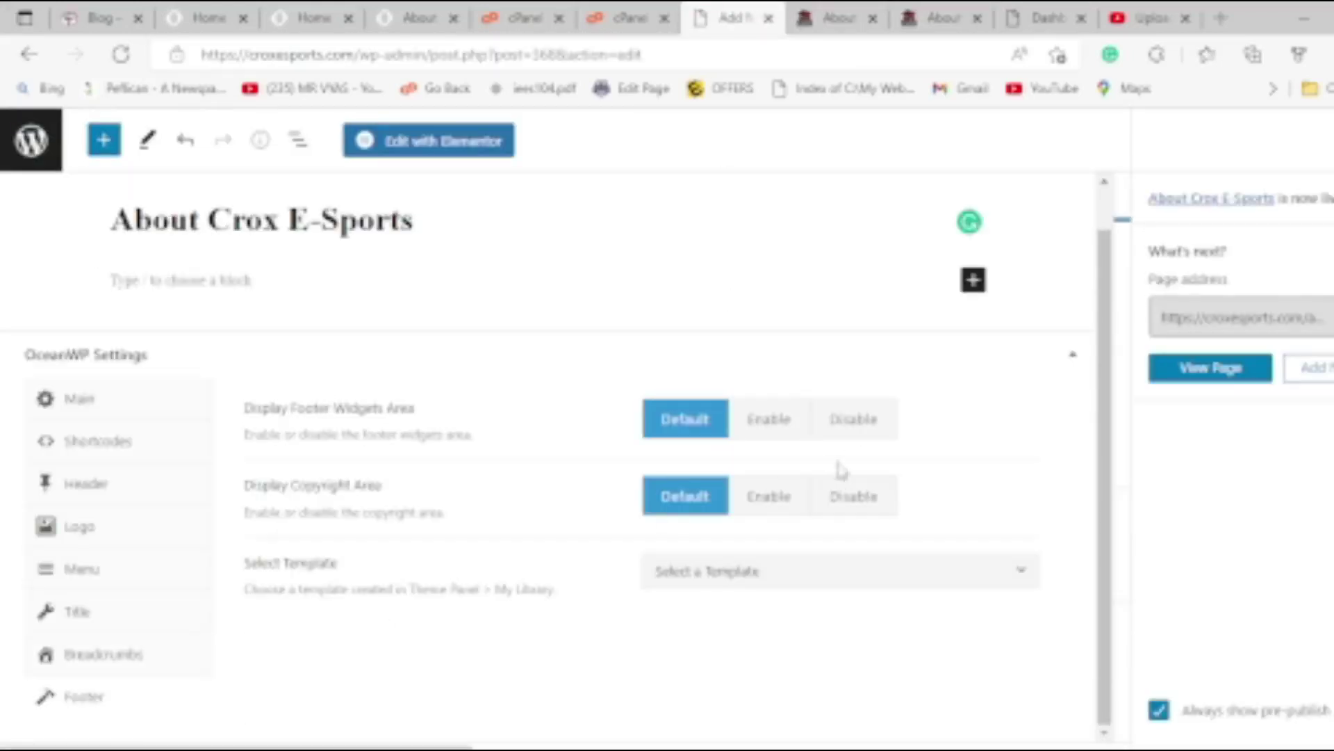
{"action": "left_click", "coordinate": [851, 431]}
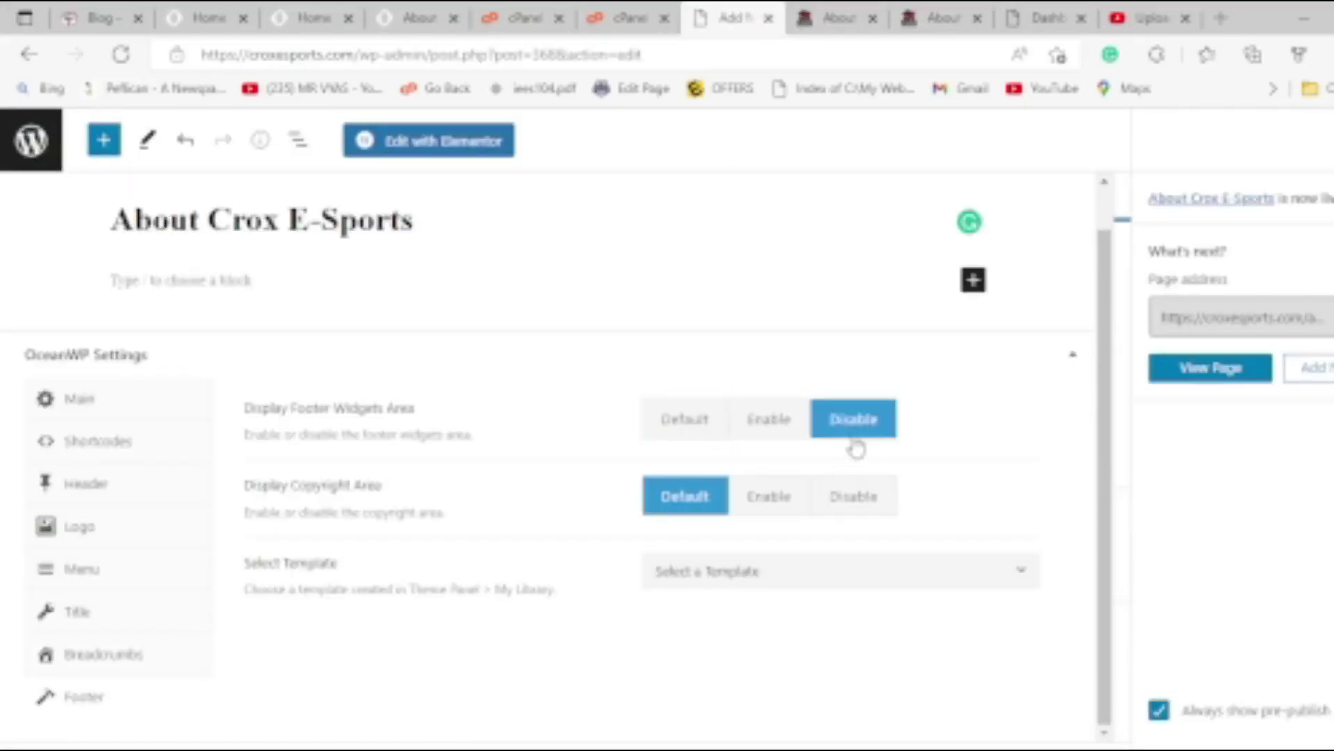
{"action": "left_click", "coordinate": [852, 509]}
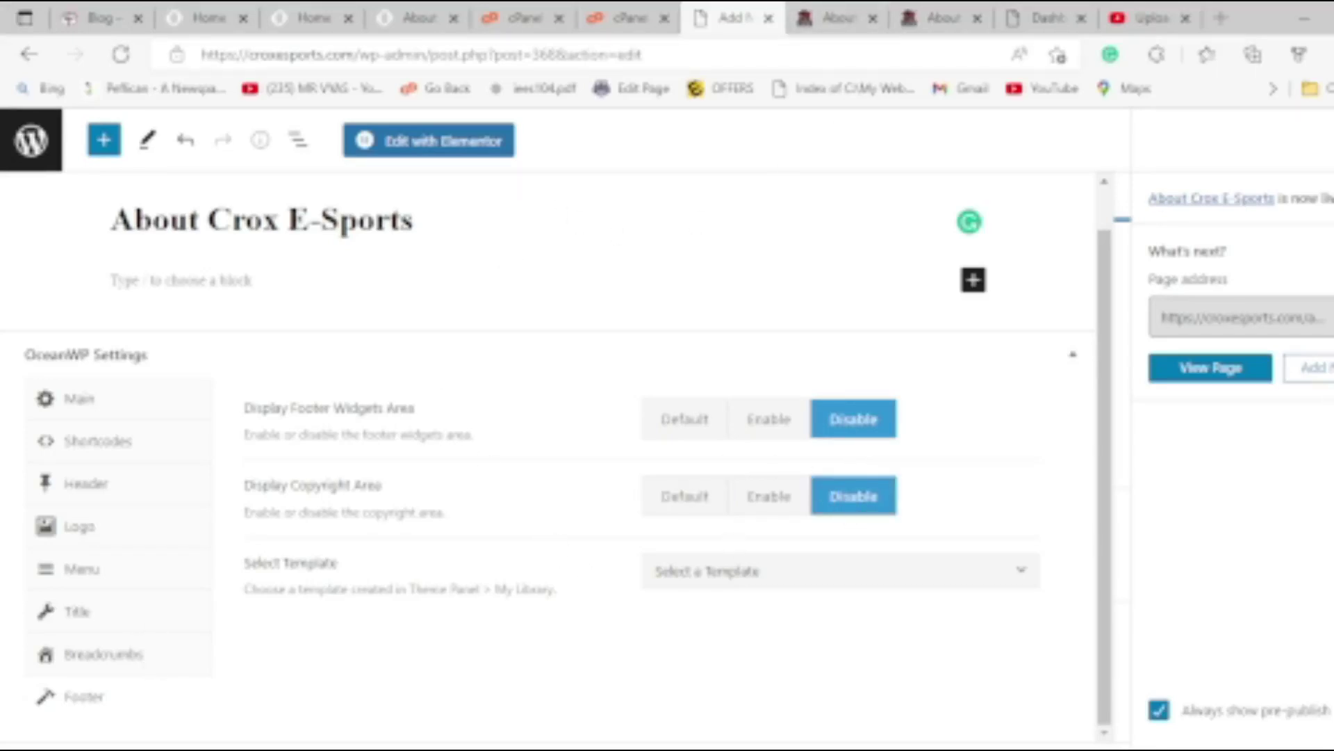
{"action": "scroll", "coordinate": [1124, 592], "scroll_direction": "up", "scroll_amount": 1}
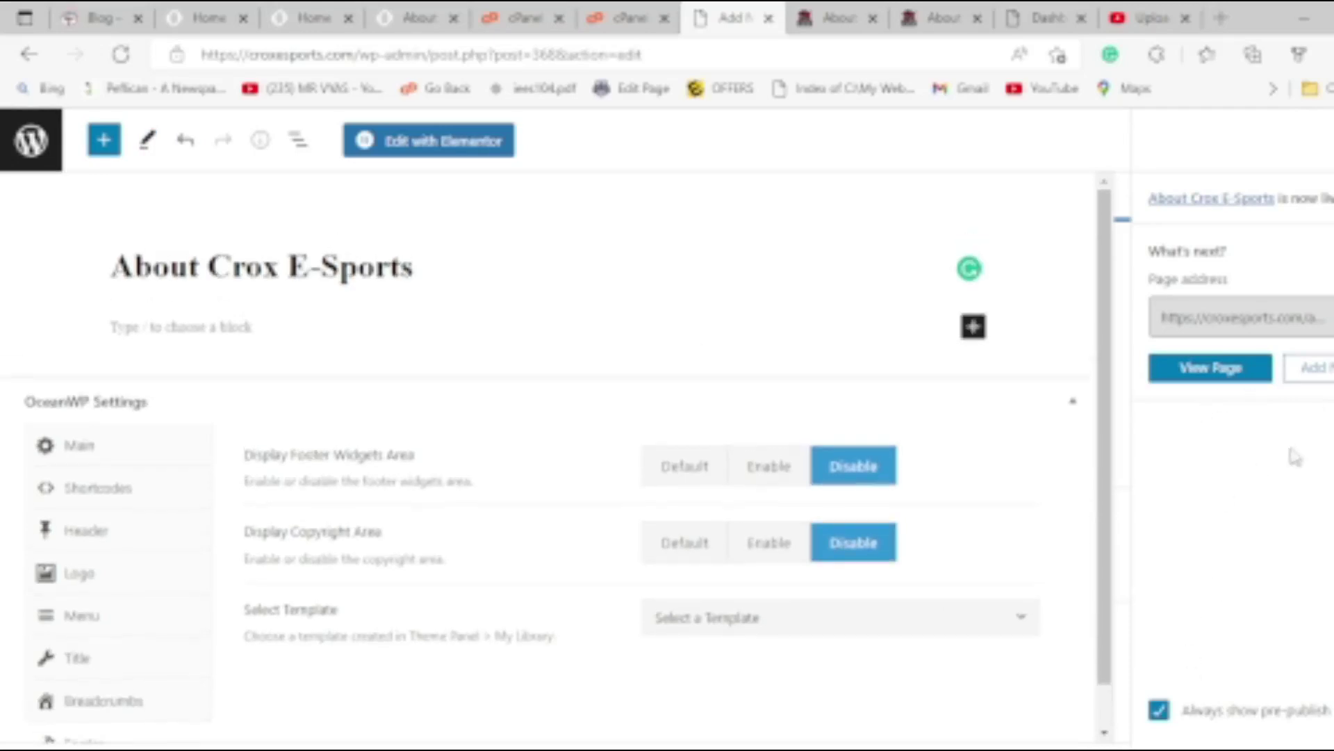
{"action": "left_click", "coordinate": [1324, 141]}
{"action": "left_click", "coordinate": [1269, 142]}
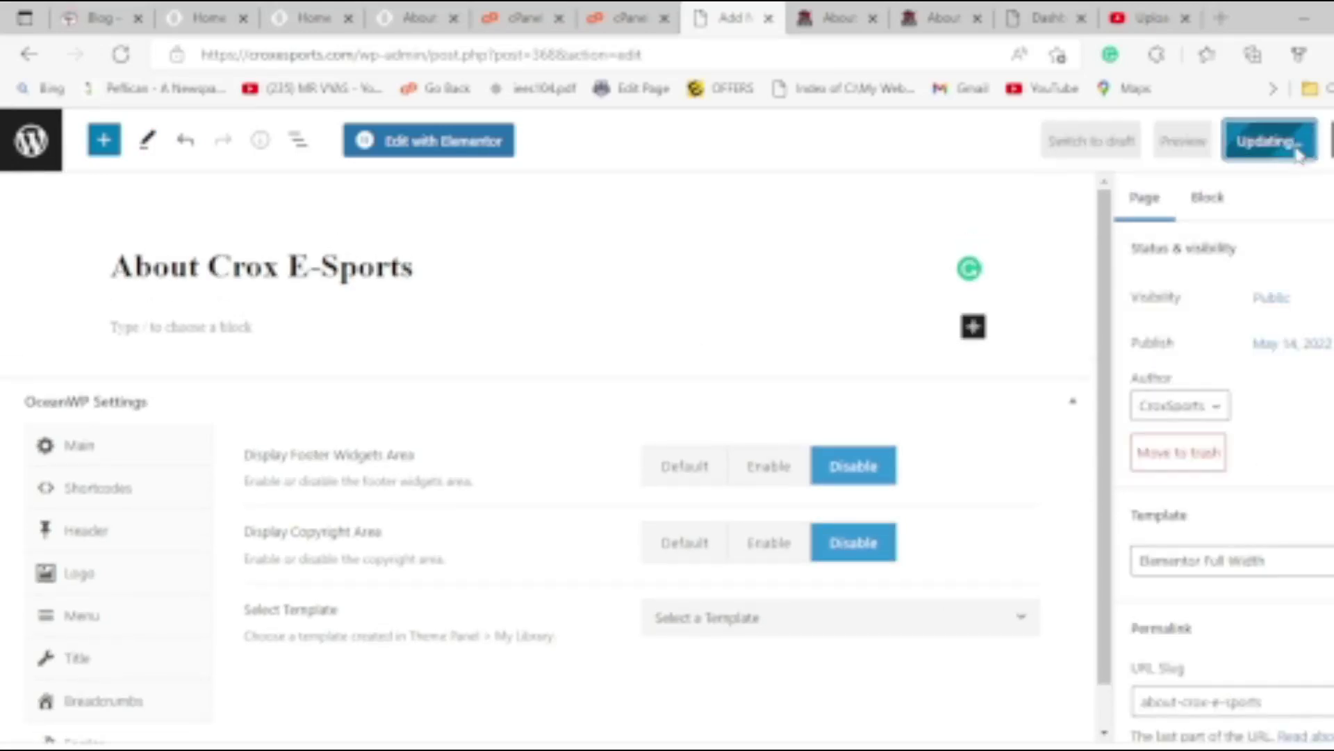
{"action": "left_click", "coordinate": [940, 17]}
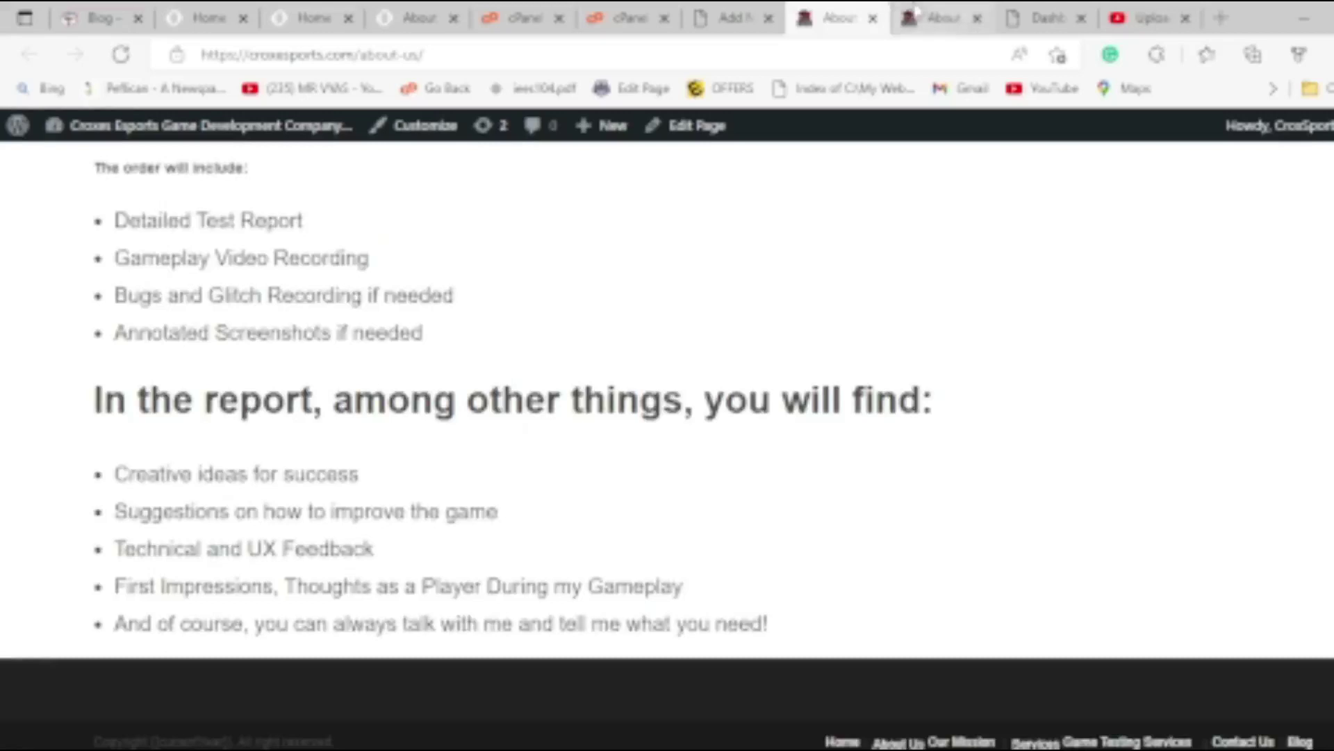
Reload the live About Crox E-Sports page to confirm it is empty, then return to its editor.
{"action": "key", "text": "F5"}
{"action": "left_click", "coordinate": [121, 54]}
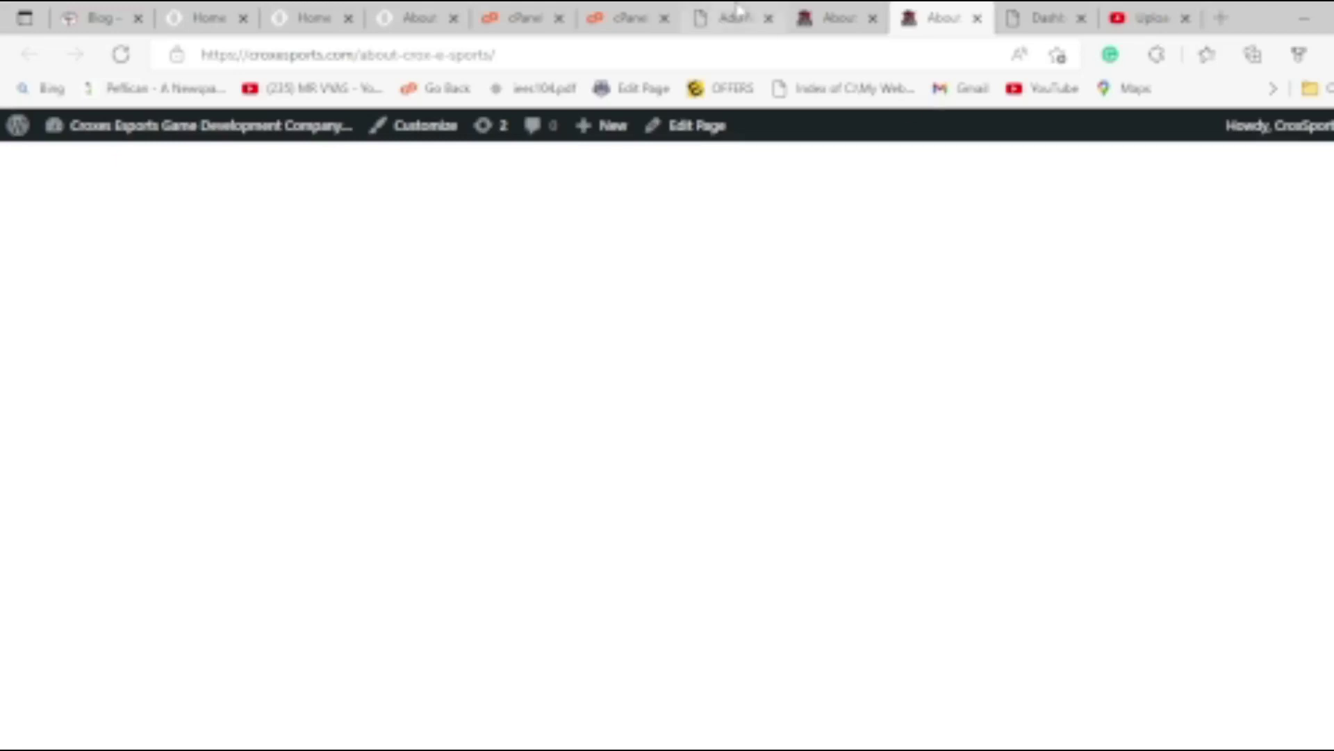
{"action": "left_click", "coordinate": [839, 12]}
{"action": "left_click", "coordinate": [730, 17]}
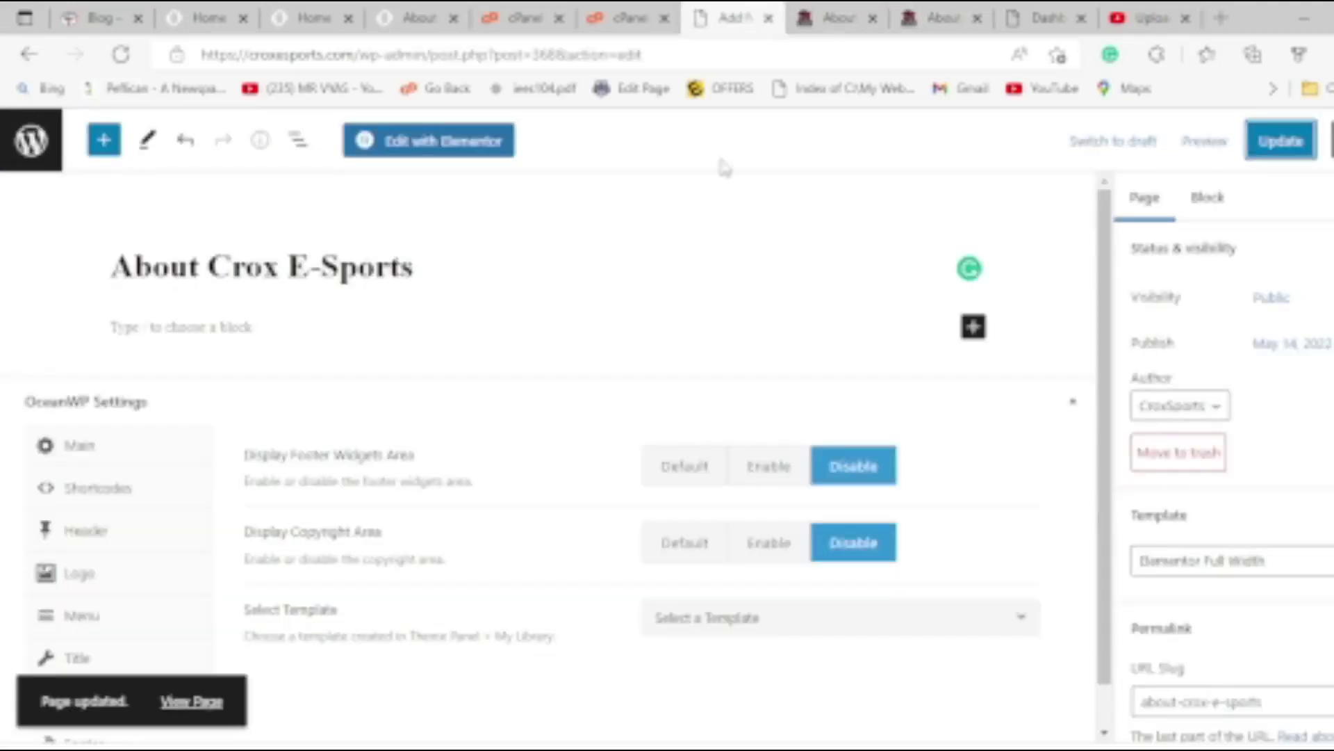
{"action": "scroll", "coordinate": [1230, 480], "scroll_direction": "down", "scroll_amount": 7}
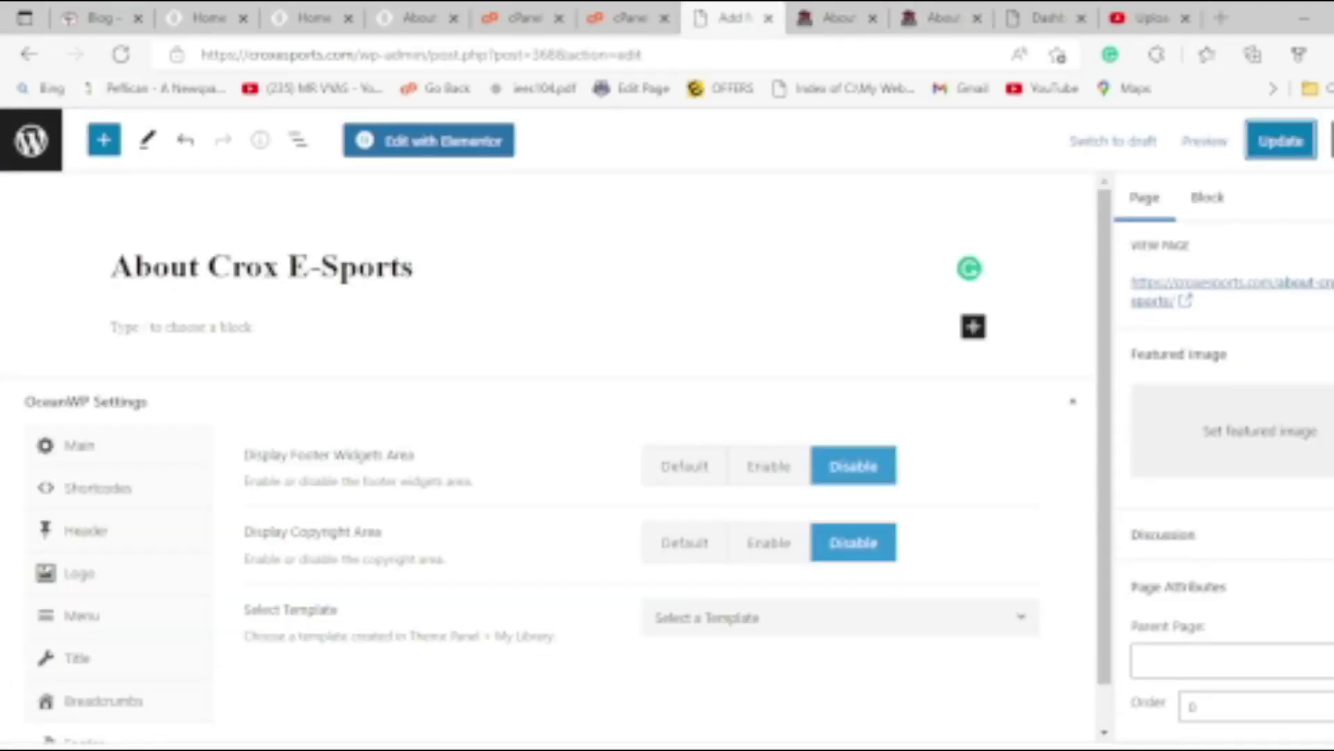
{"action": "scroll", "coordinate": [1230, 480], "scroll_direction": "up", "scroll_amount": 3}
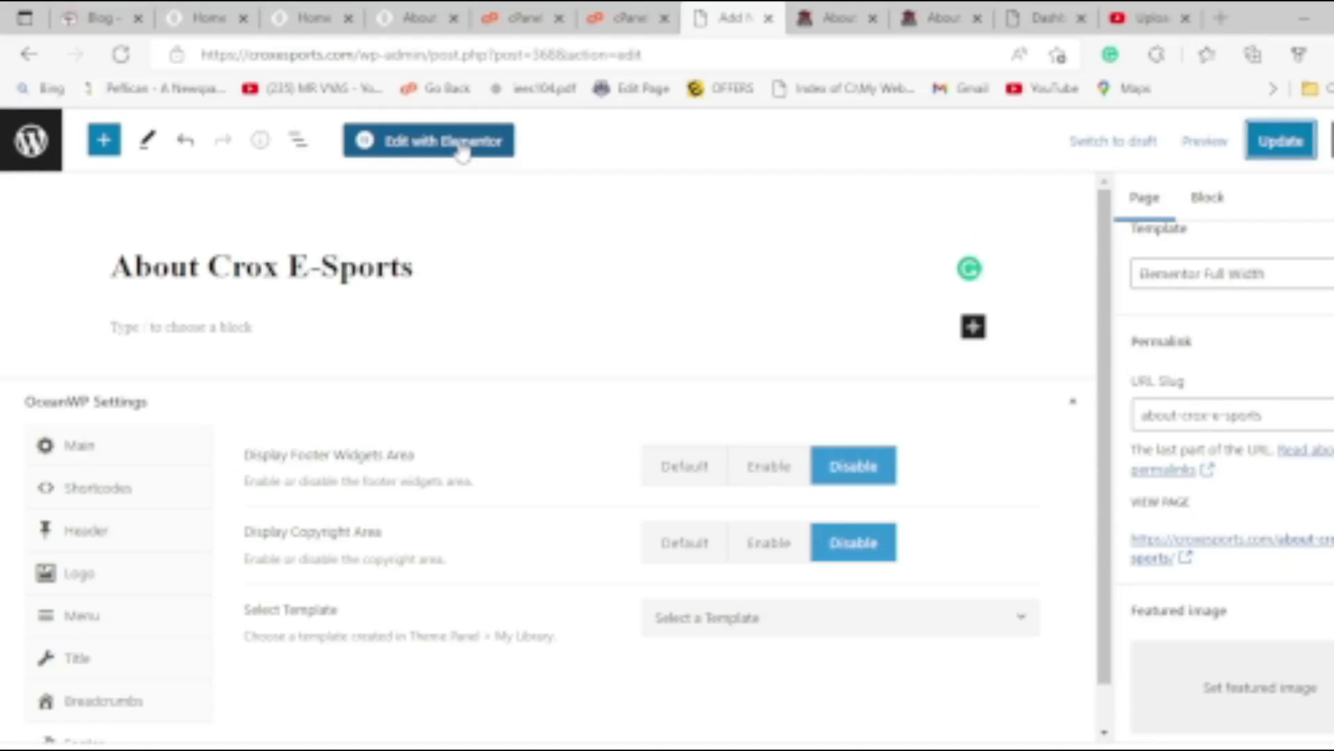
Launch Elementor on the page and choose Recreate Kit at the missing default kit warning.
{"action": "left_click", "coordinate": [457, 150]}
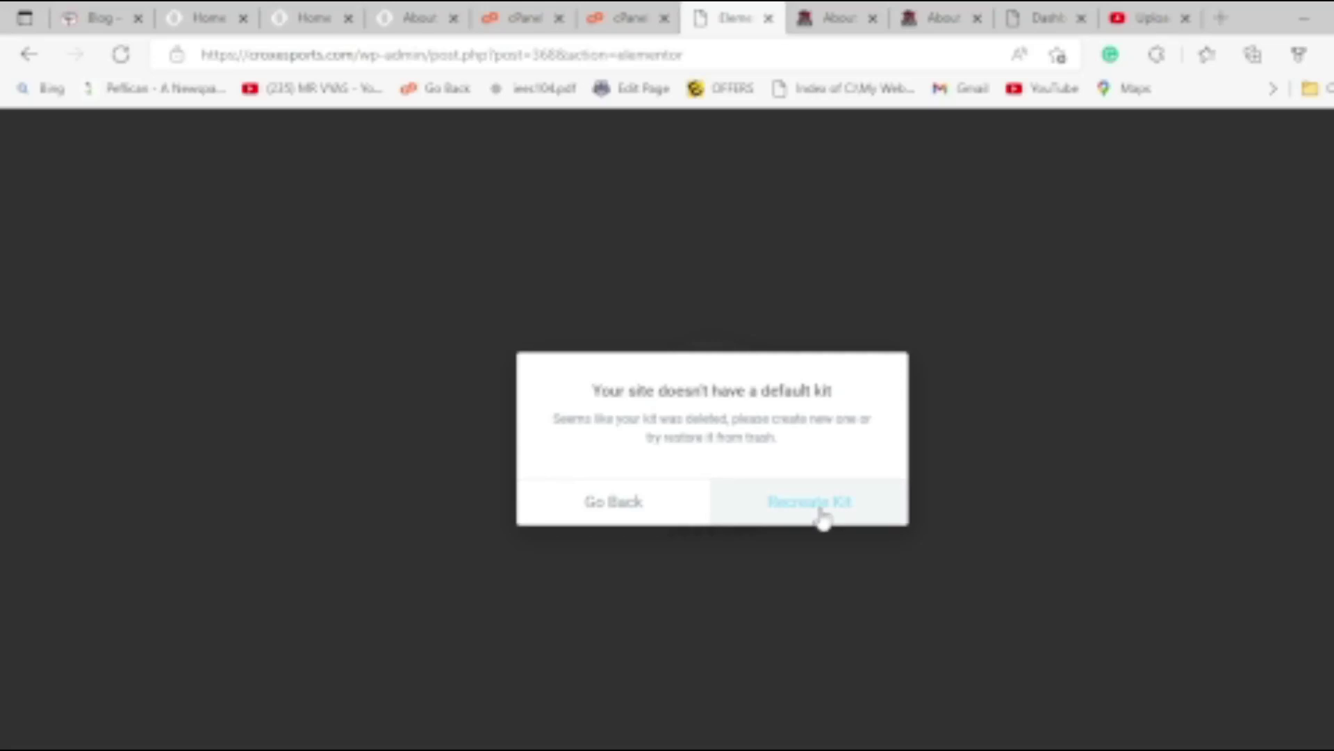
{"action": "left_click", "coordinate": [822, 515]}
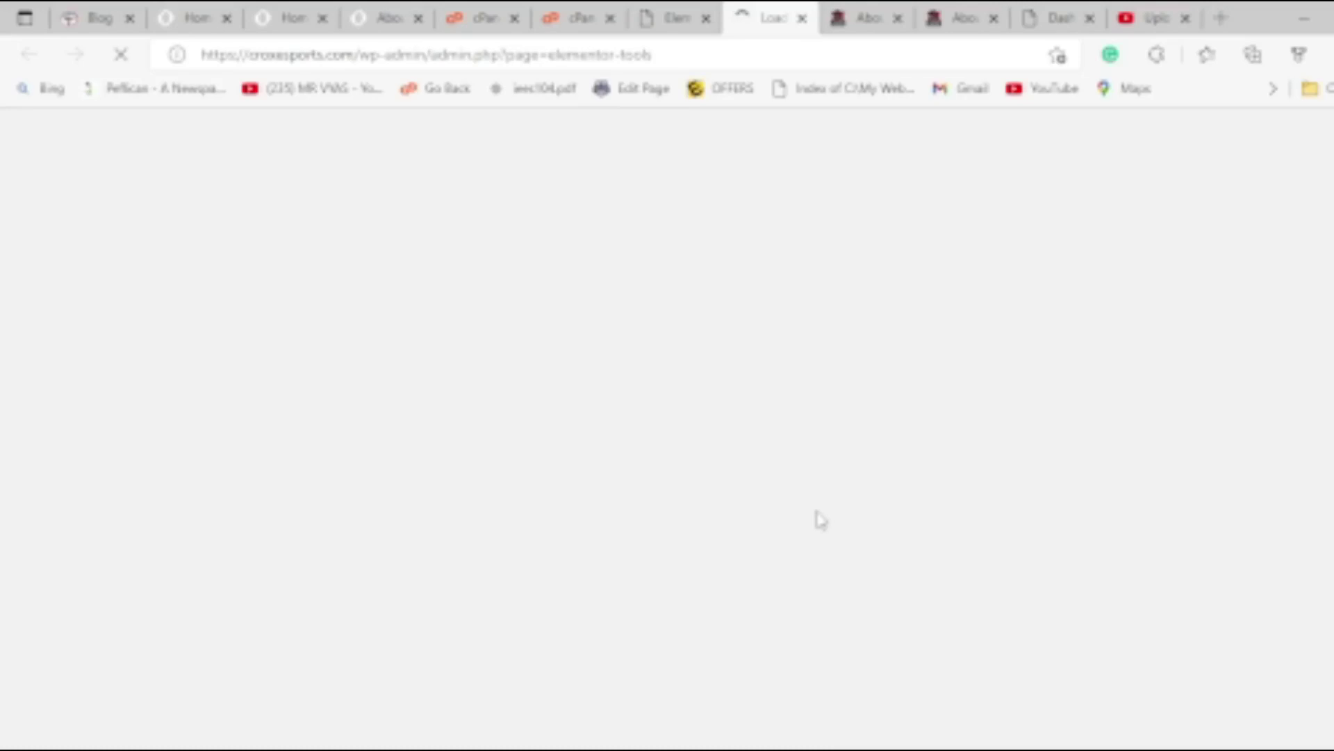
In Elementor Tools, regenerate files and data and recreate the kit, glancing at Replace URL.
{"action": "scroll", "coordinate": [822, 520], "scroll_direction": "down", "scroll_amount": 5}
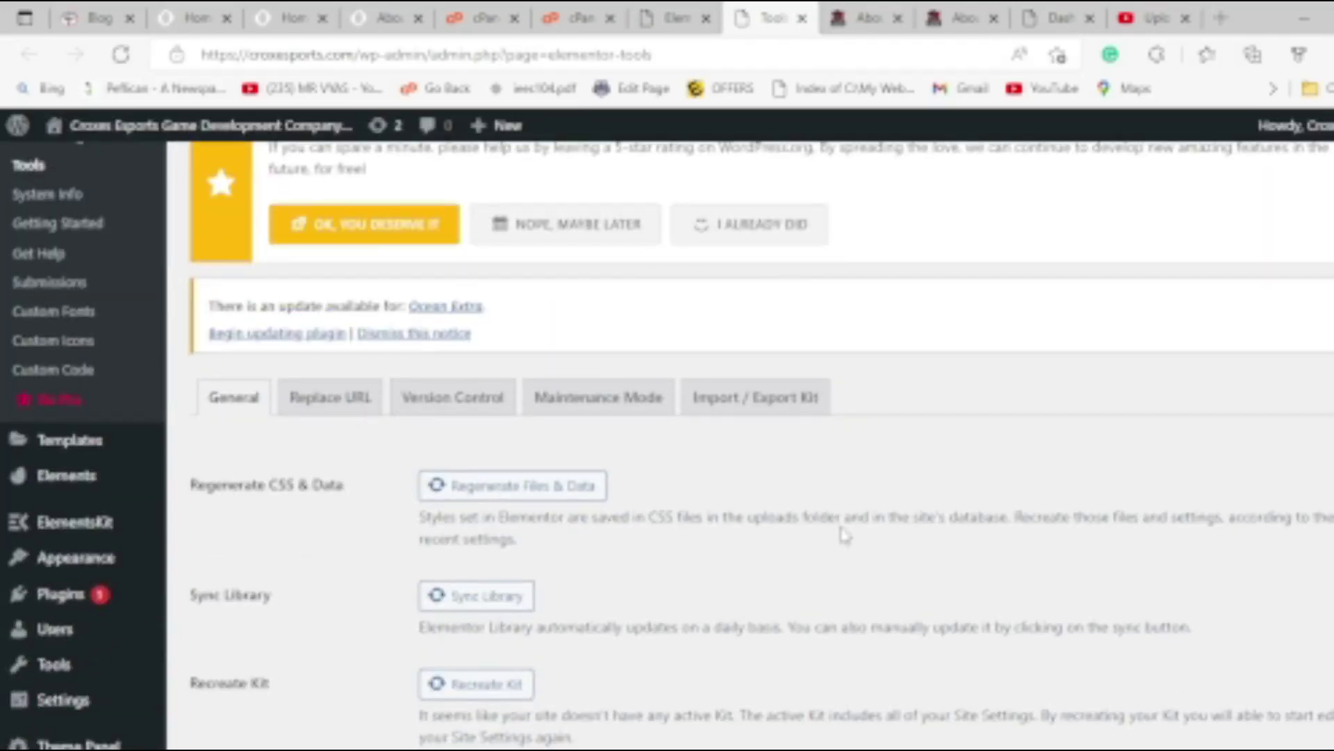
{"action": "scroll", "coordinate": [417, 528], "scroll_direction": "down", "scroll_amount": 4}
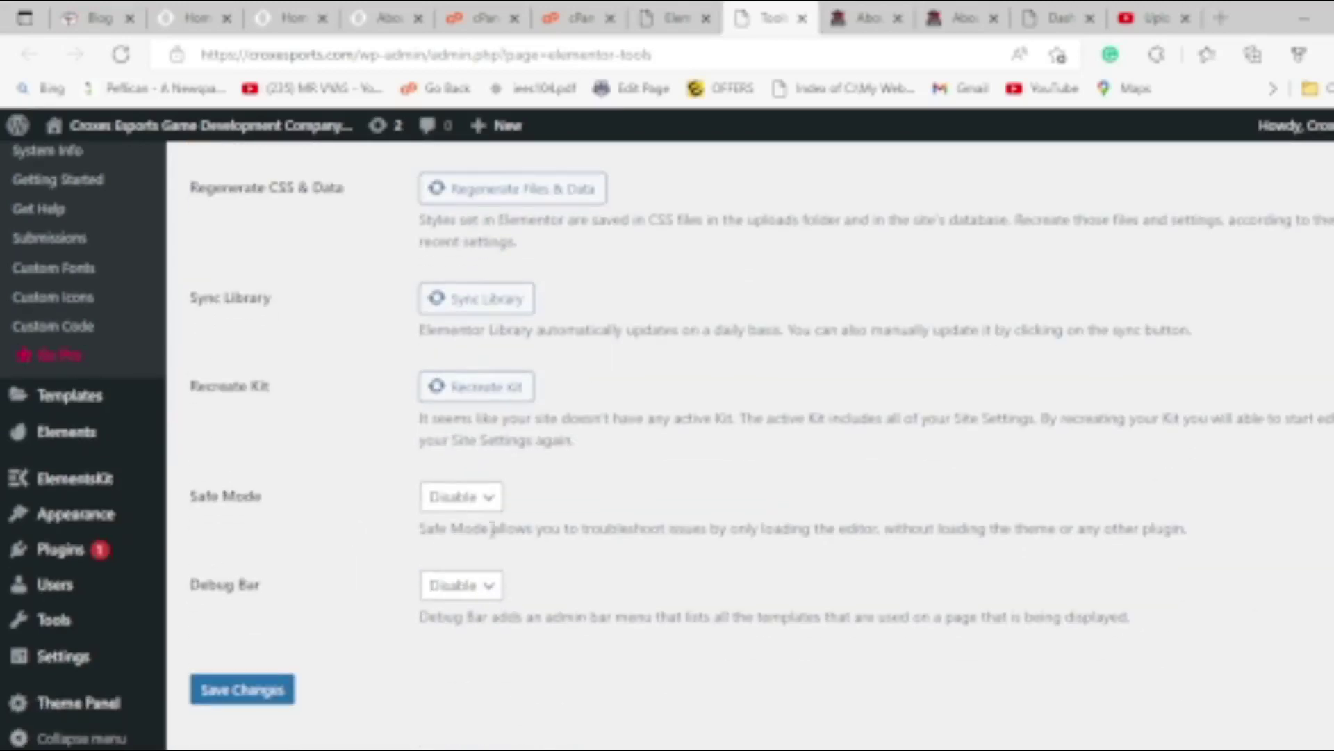
{"action": "scroll", "coordinate": [667, 511], "scroll_direction": "up", "scroll_amount": 3}
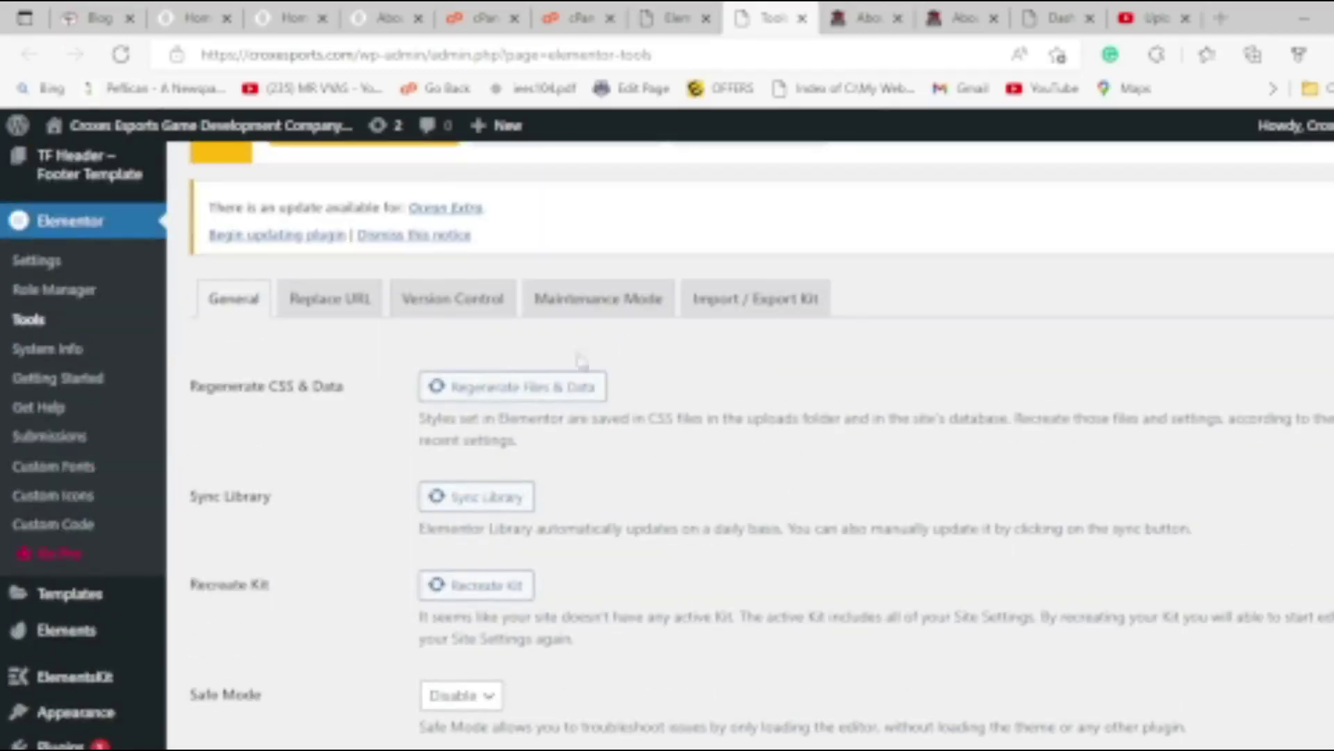
{"action": "left_click", "coordinate": [505, 497]}
{"action": "left_click", "coordinate": [491, 597]}
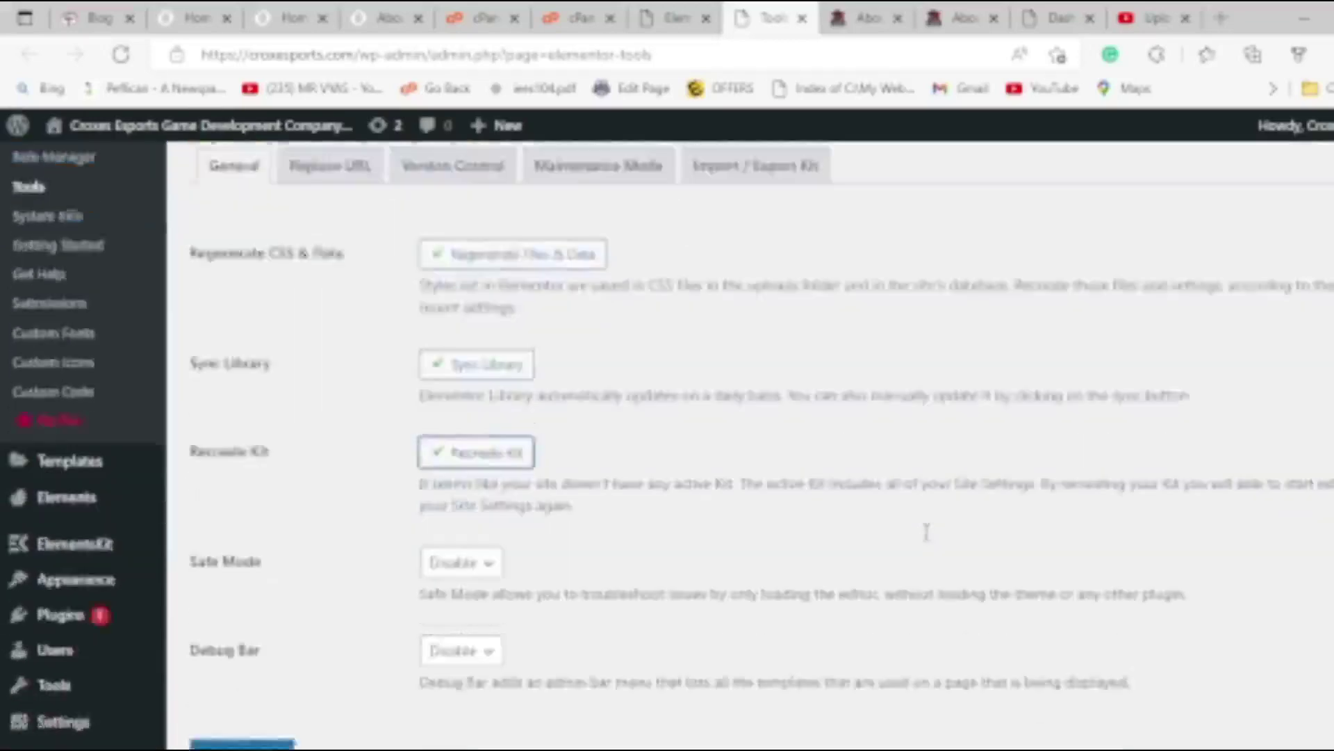
{"action": "scroll", "coordinate": [935, 556], "scroll_direction": "down", "scroll_amount": 3}
{"action": "scroll", "coordinate": [588, 518], "scroll_direction": "up", "scroll_amount": 6}
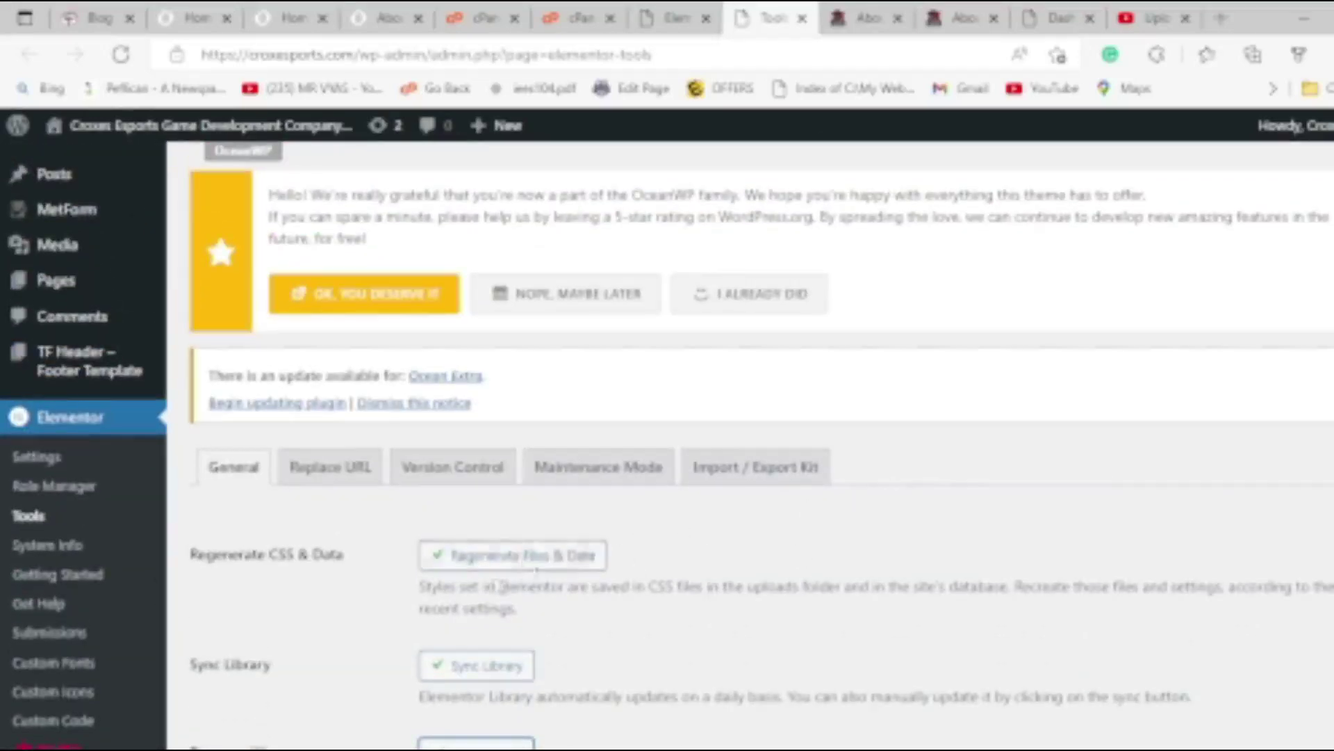
{"action": "left_click", "coordinate": [349, 475]}
{"action": "scroll", "coordinate": [539, 535], "scroll_direction": "down", "scroll_amount": 5}
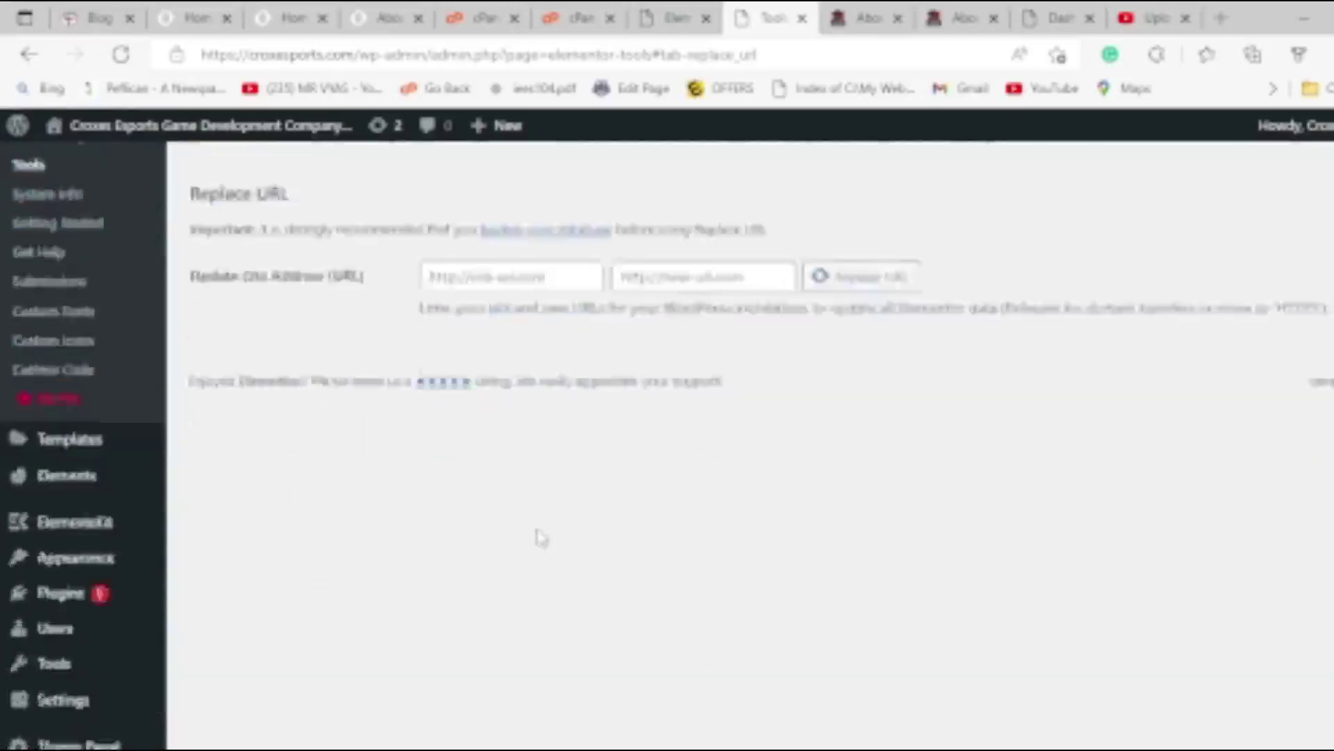
{"action": "scroll", "coordinate": [640, 387], "scroll_direction": "up", "scroll_amount": 5}
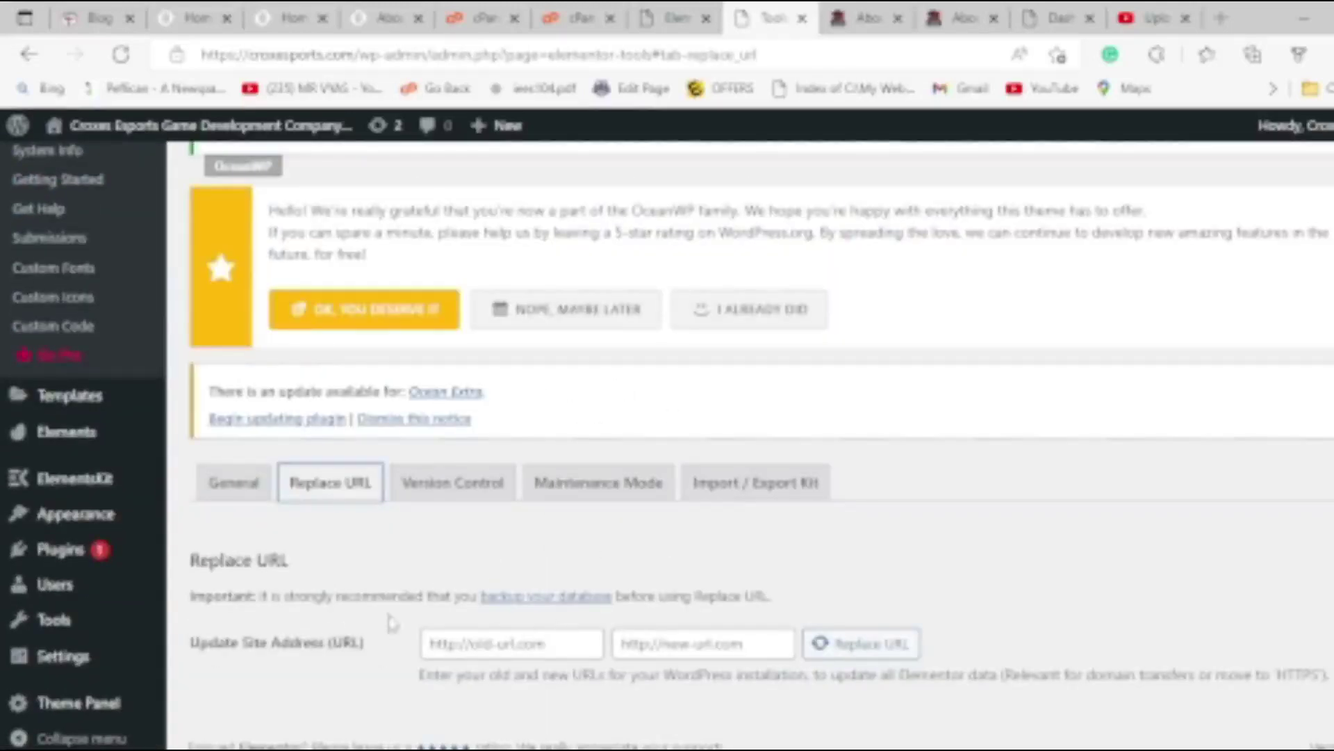
{"action": "left_click", "coordinate": [257, 486]}
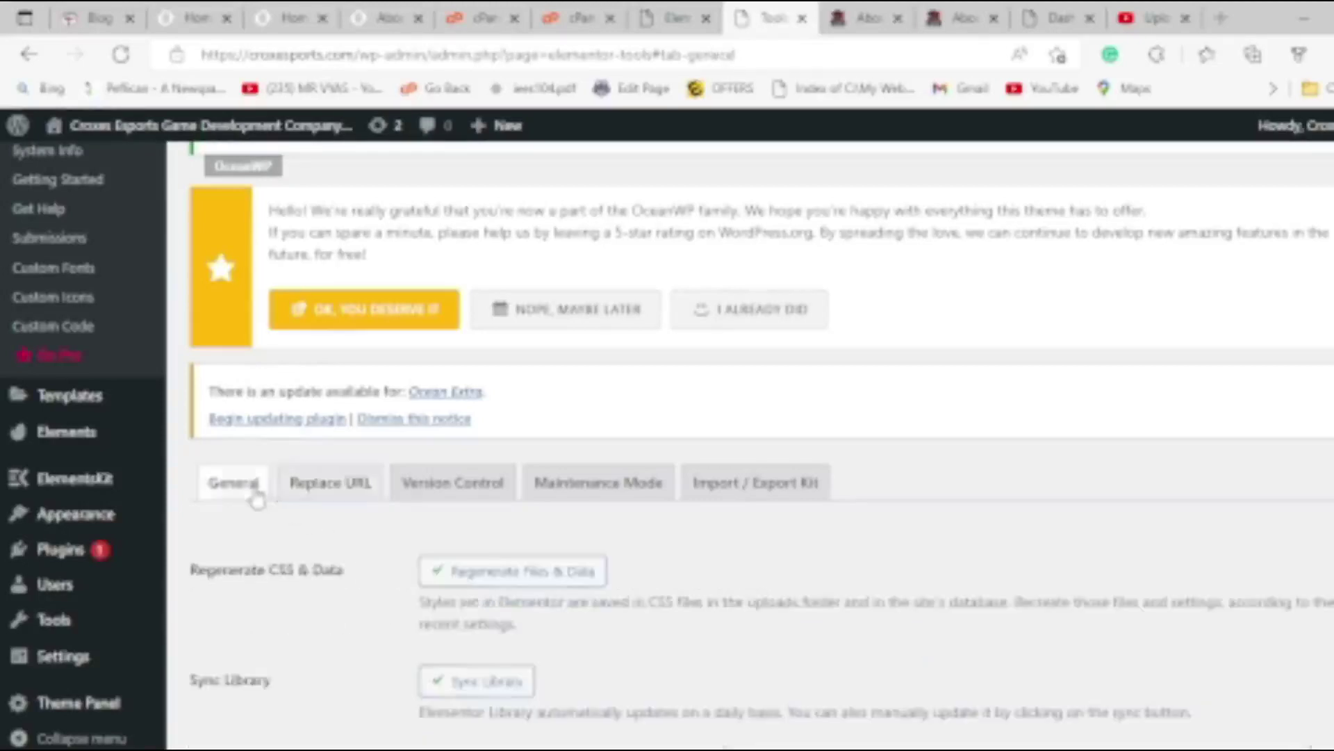
{"action": "scroll", "coordinate": [160, 487], "scroll_direction": "up", "scroll_amount": 5}
From All Pages, open About Crox E-Sports in Elementor and close the Navigator.
{"action": "mouse_move", "coordinate": [80, 332]}
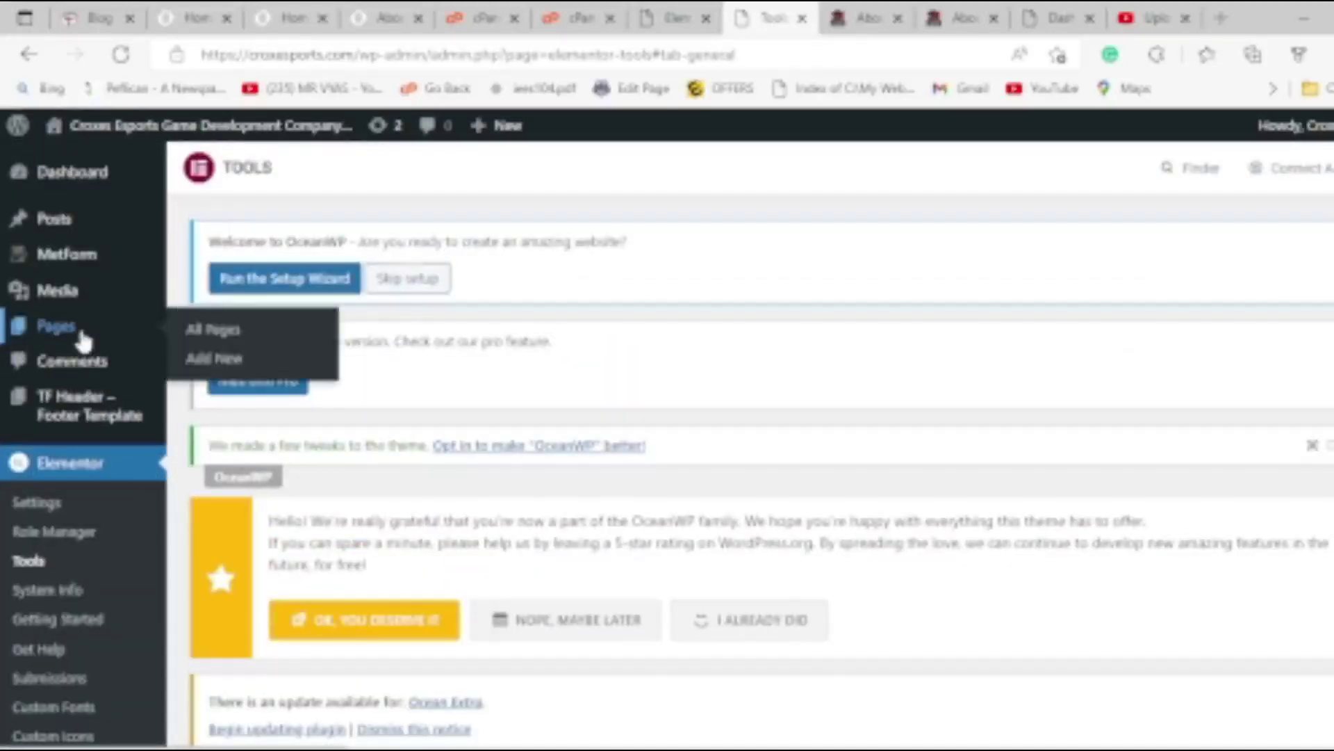
{"action": "left_click", "coordinate": [212, 333]}
{"action": "scroll", "coordinate": [489, 495], "scroll_direction": "down", "scroll_amount": 5}
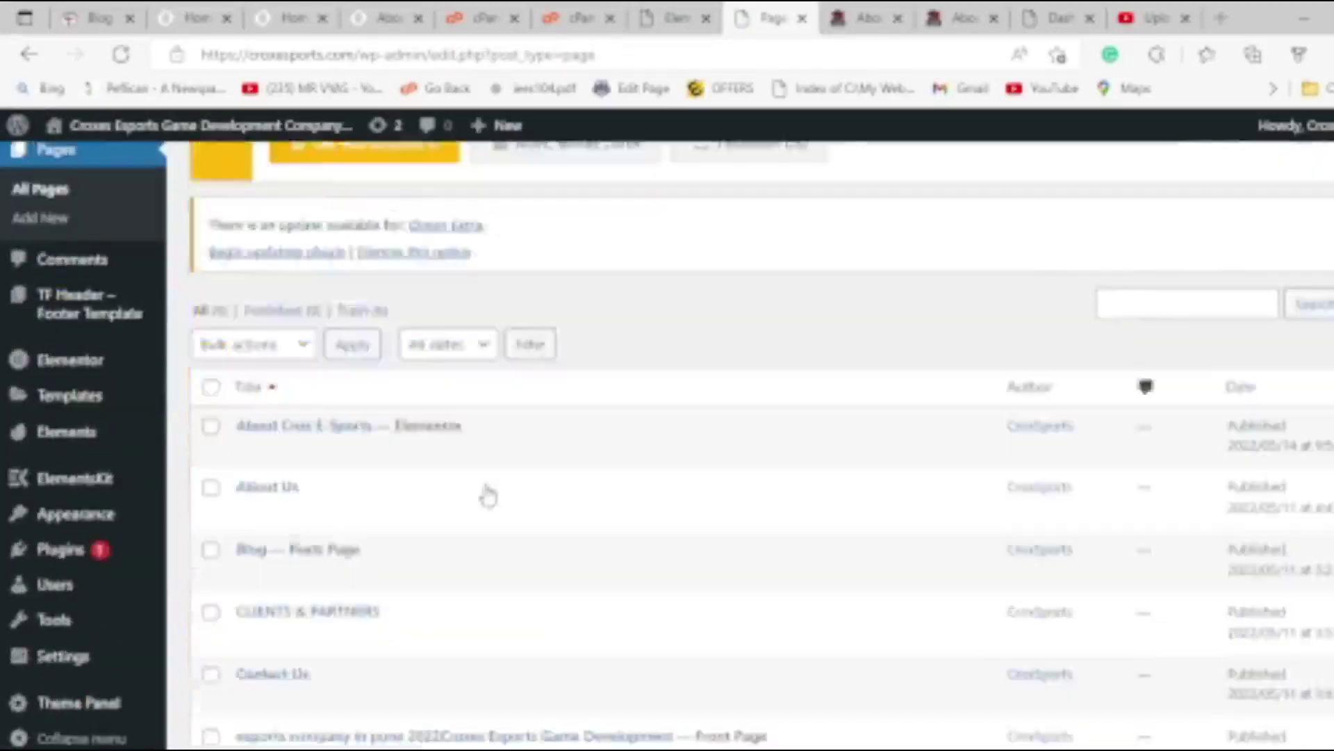
{"action": "scroll", "coordinate": [488, 496], "scroll_direction": "down", "scroll_amount": 2}
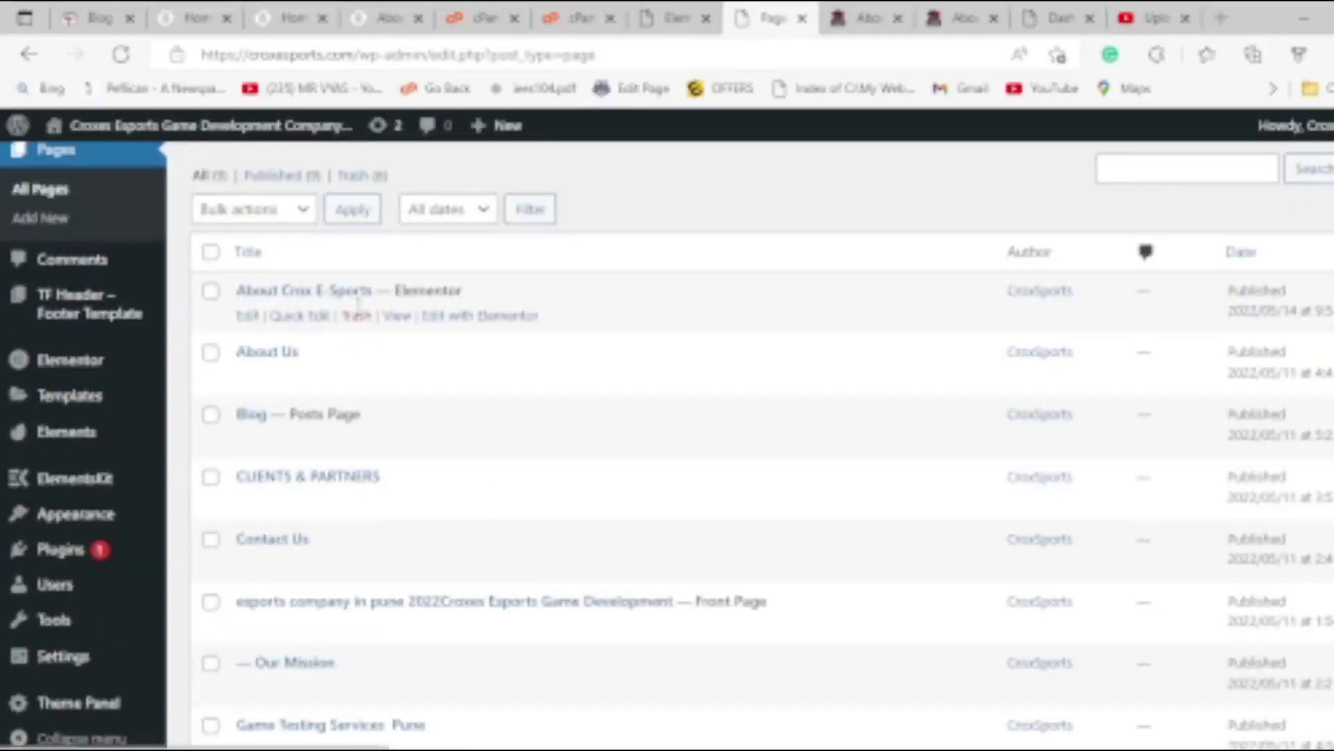
{"action": "left_click", "coordinate": [483, 316]}
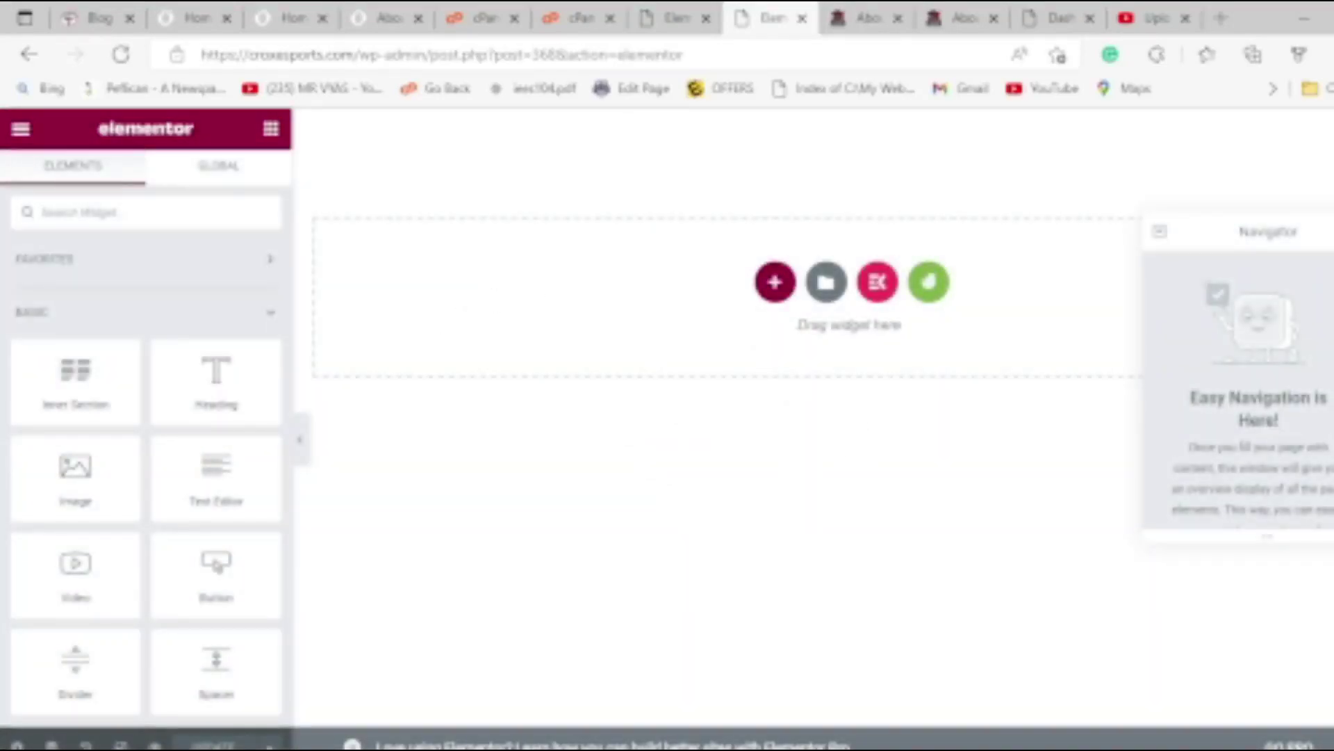
{"action": "left_click", "coordinate": [51, 746]}
Open the Elementor template library and browse the Blocks designs.
{"action": "scroll", "coordinate": [171, 546], "scroll_direction": "down", "scroll_amount": 2}
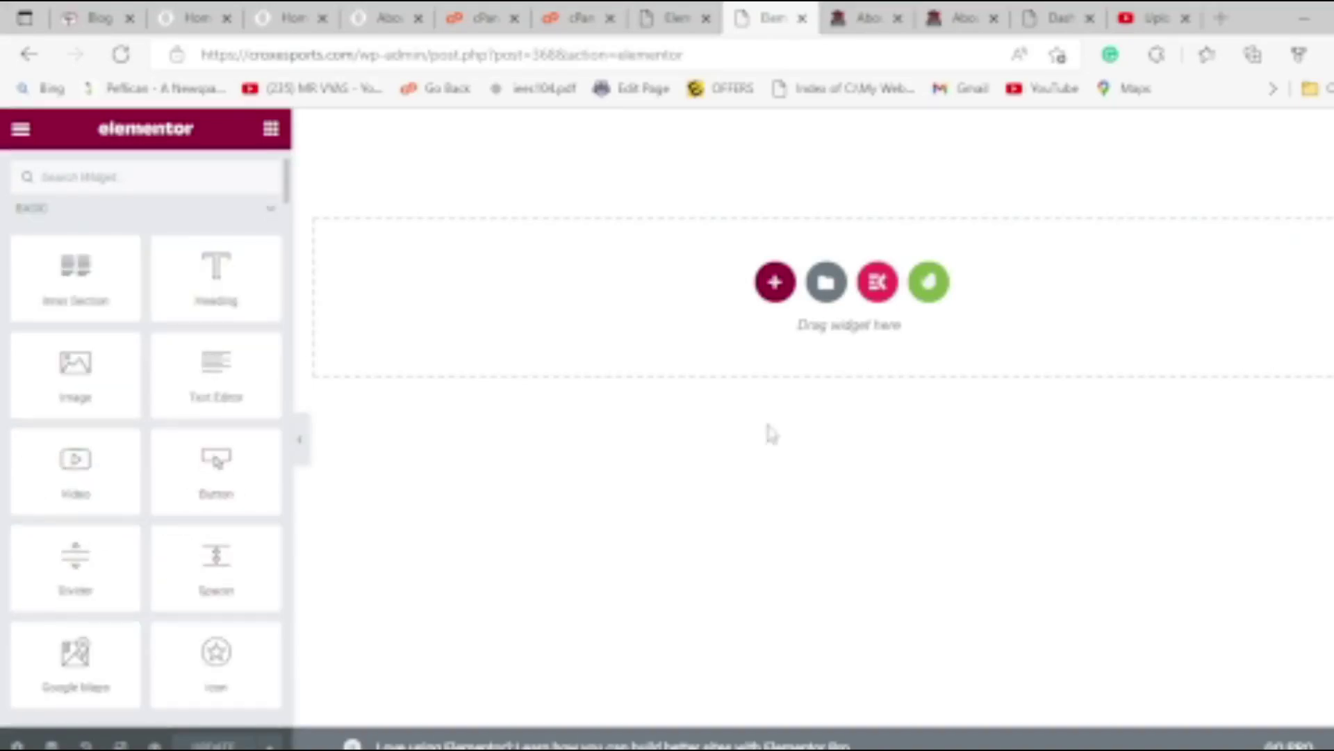
{"action": "left_click", "coordinate": [826, 282]}
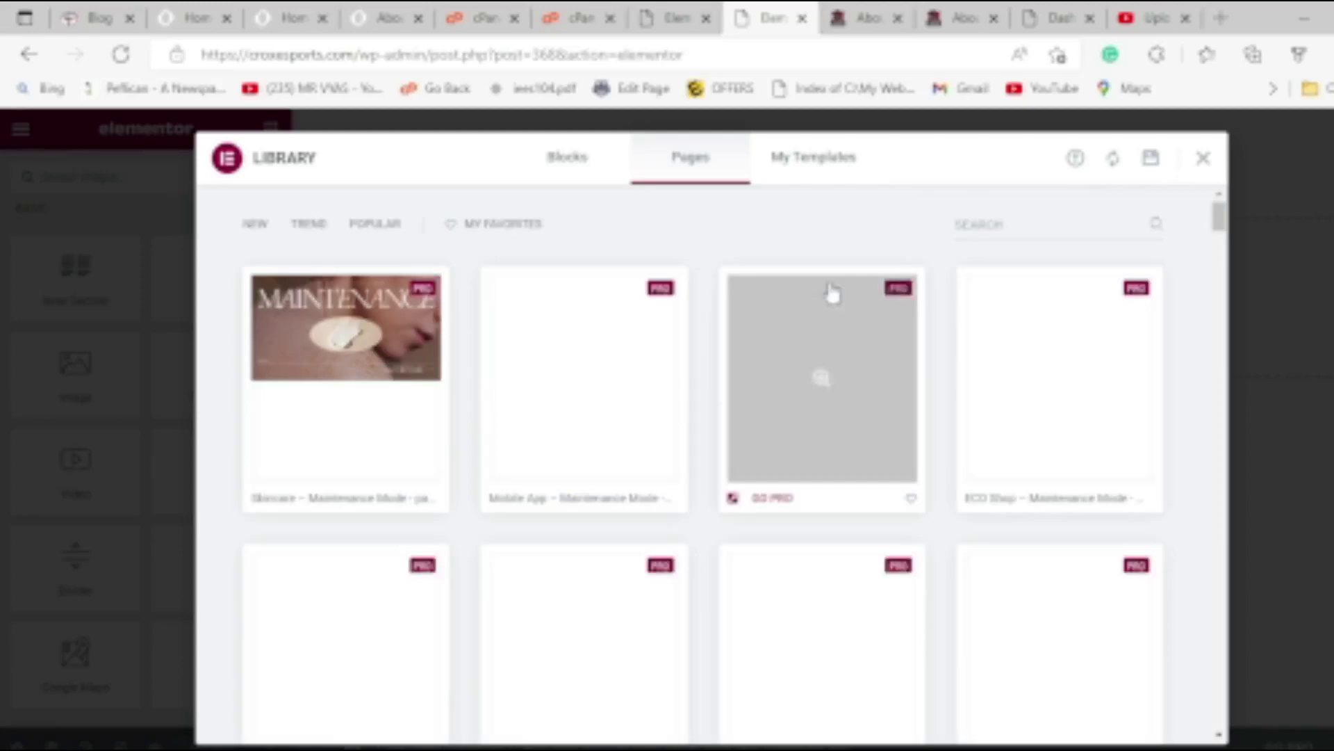
{"action": "left_click", "coordinate": [819, 165]}
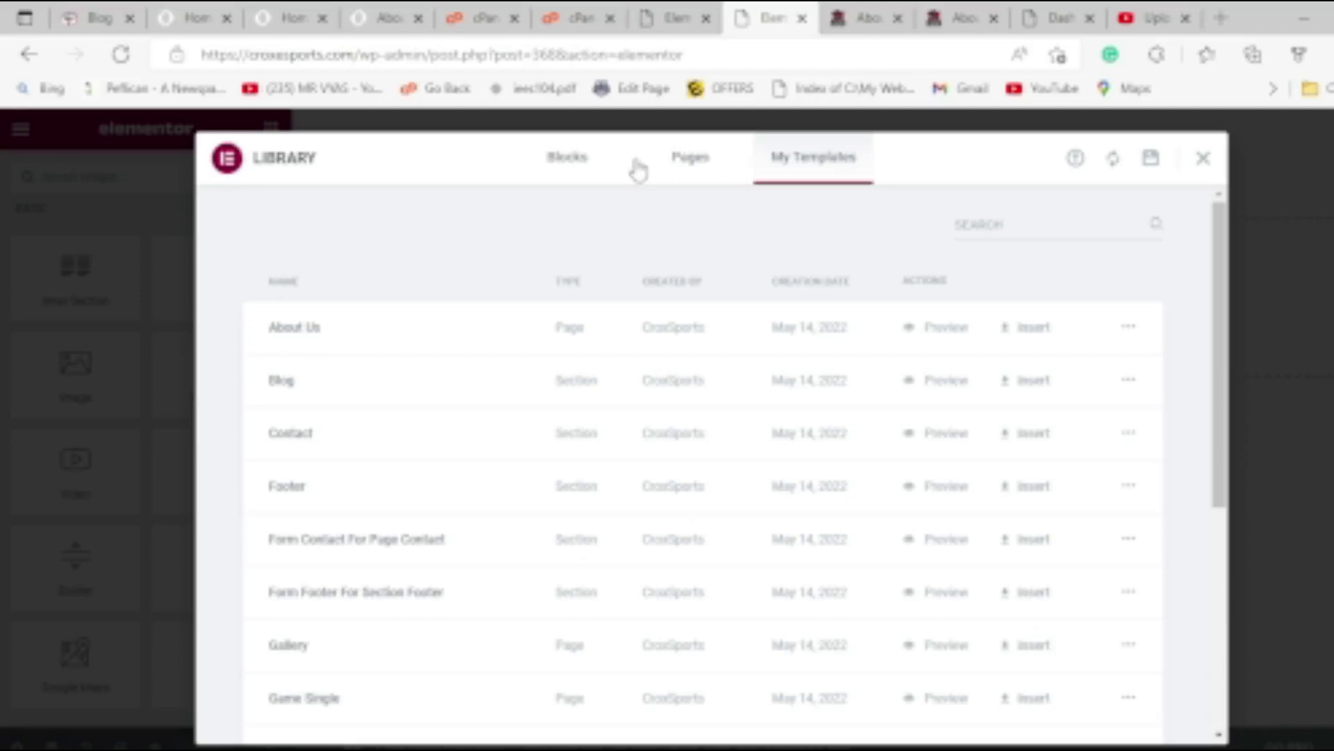
{"action": "left_click", "coordinate": [568, 164]}
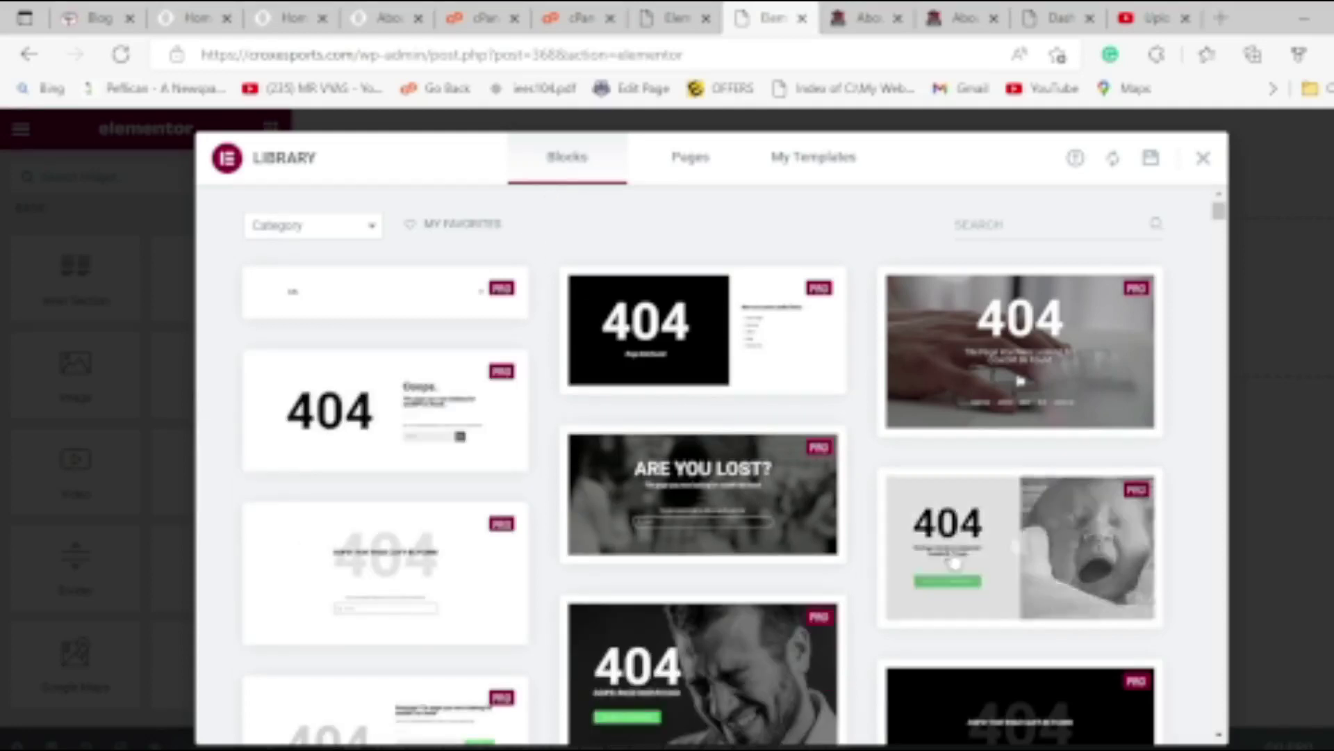
{"action": "scroll", "coordinate": [948, 566], "scroll_direction": "down", "scroll_amount": 10}
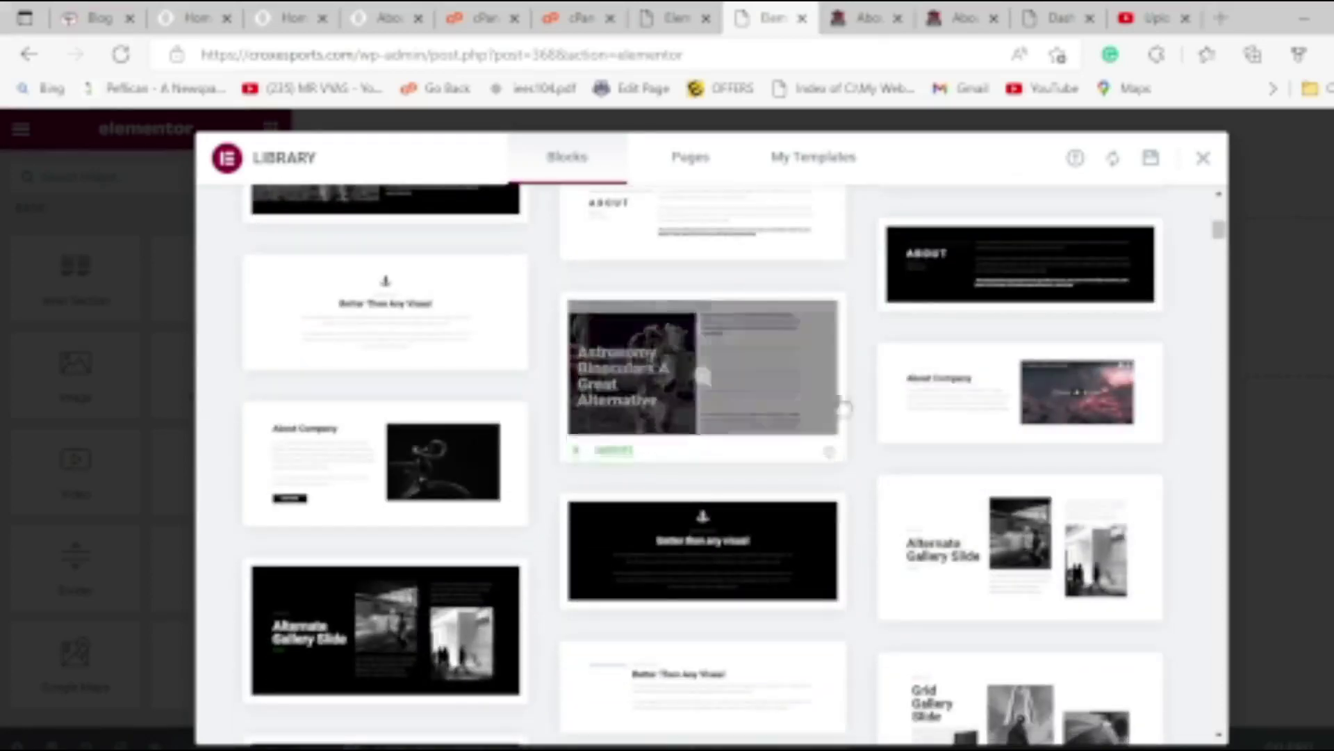
{"action": "scroll", "coordinate": [903, 584], "scroll_direction": "down", "scroll_amount": 5}
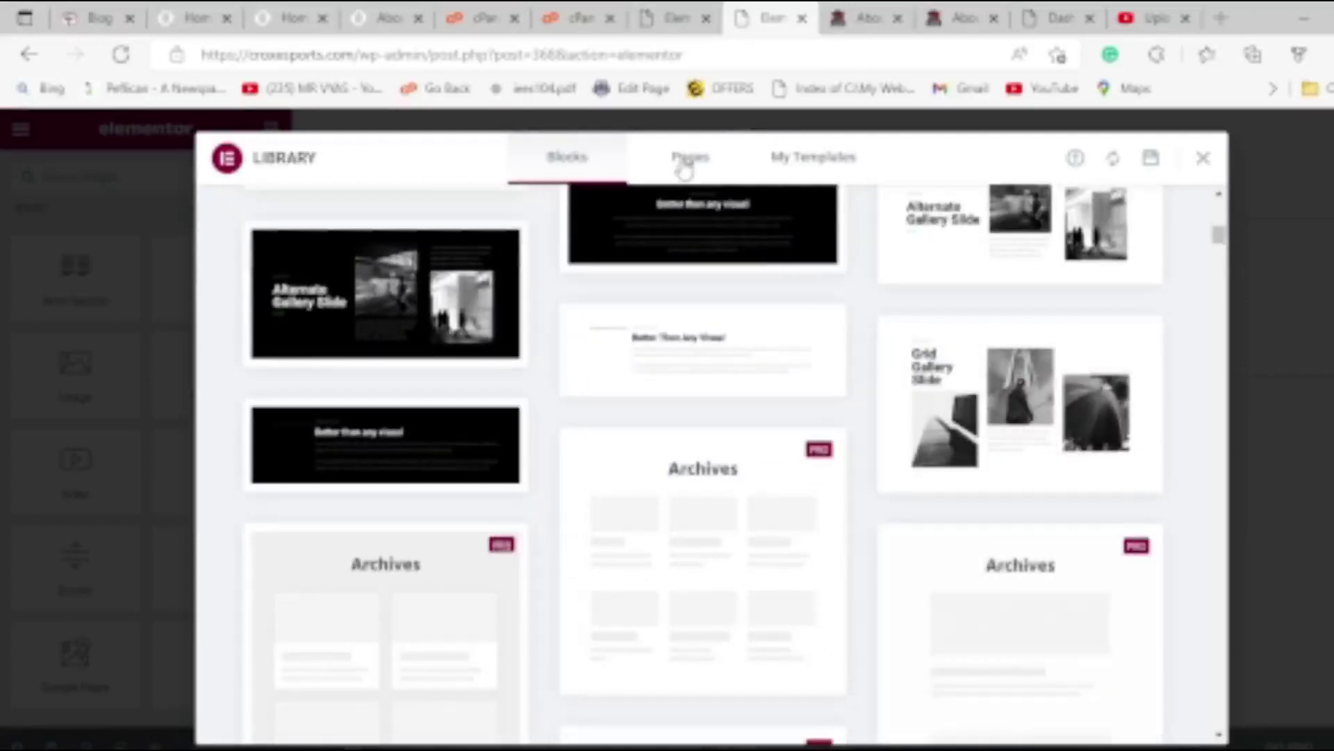
Browse the Pages designs, then return to My Templates to see About Us, Blog and Contact.
{"action": "left_click", "coordinate": [688, 158]}
{"action": "scroll", "coordinate": [389, 374], "scroll_direction": "down", "scroll_amount": 7}
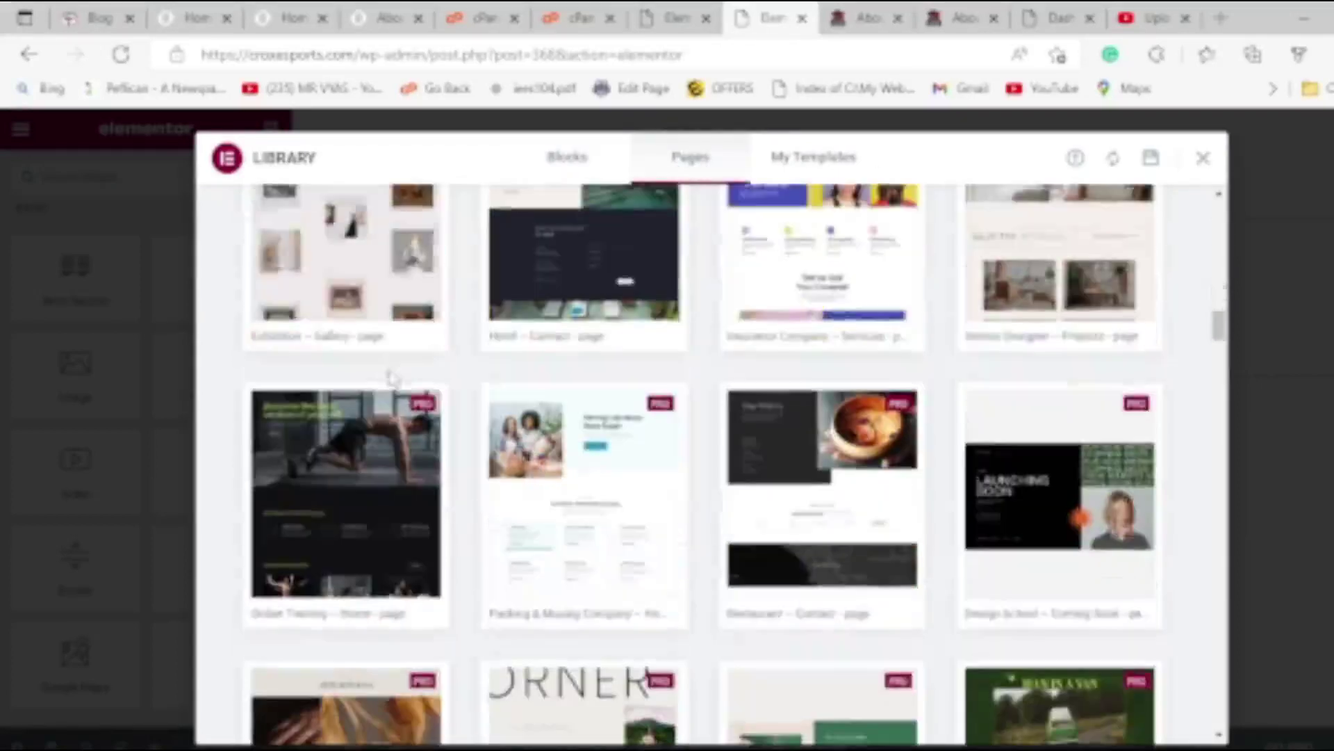
{"action": "scroll", "coordinate": [400, 375], "scroll_direction": "down", "scroll_amount": 6}
{"action": "scroll", "coordinate": [399, 376], "scroll_direction": "up", "scroll_amount": 9}
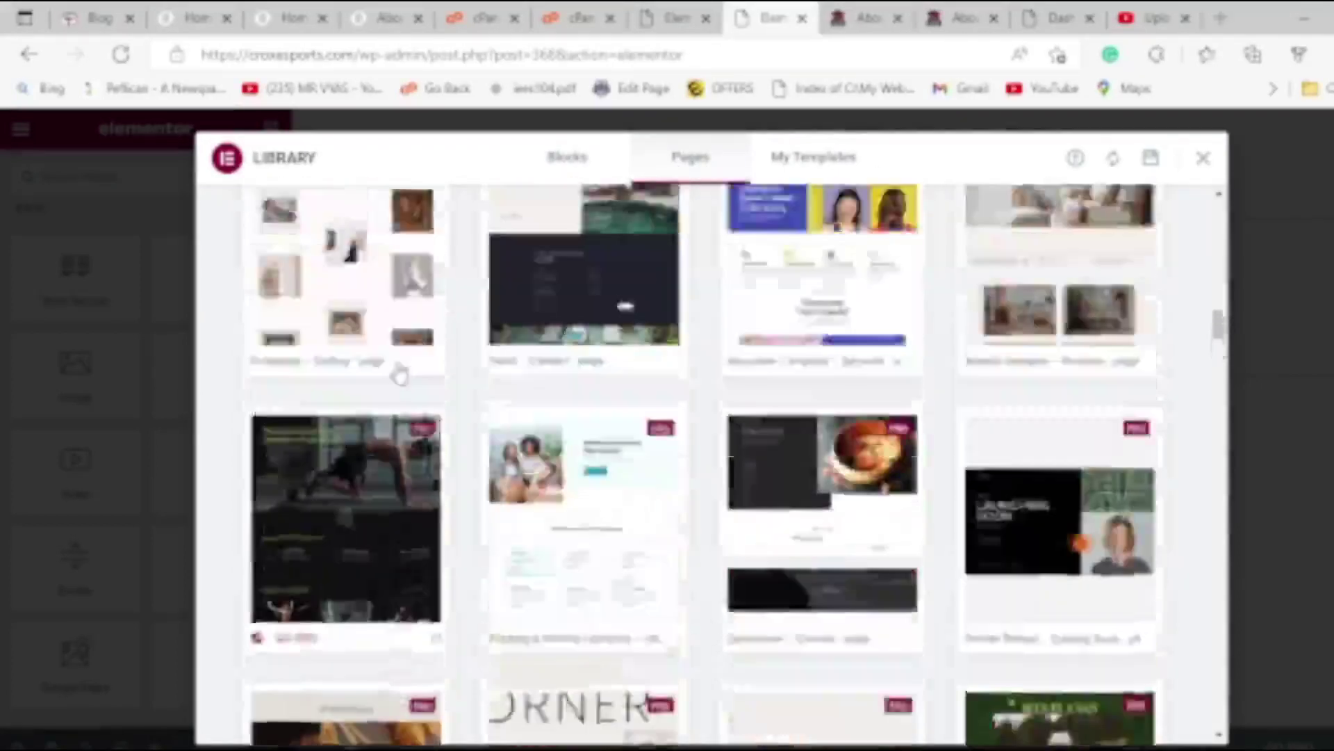
{"action": "scroll", "coordinate": [398, 374], "scroll_direction": "up", "scroll_amount": 10}
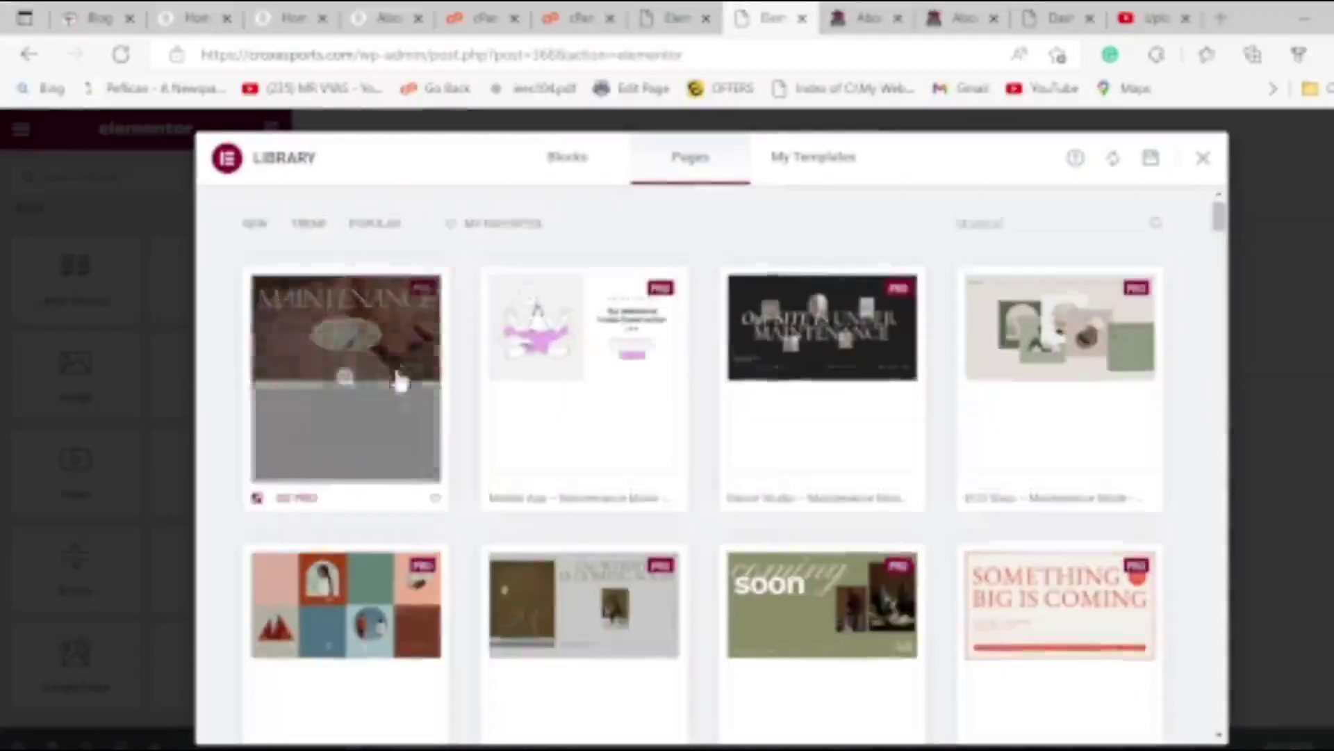
{"action": "left_click", "coordinate": [826, 162]}
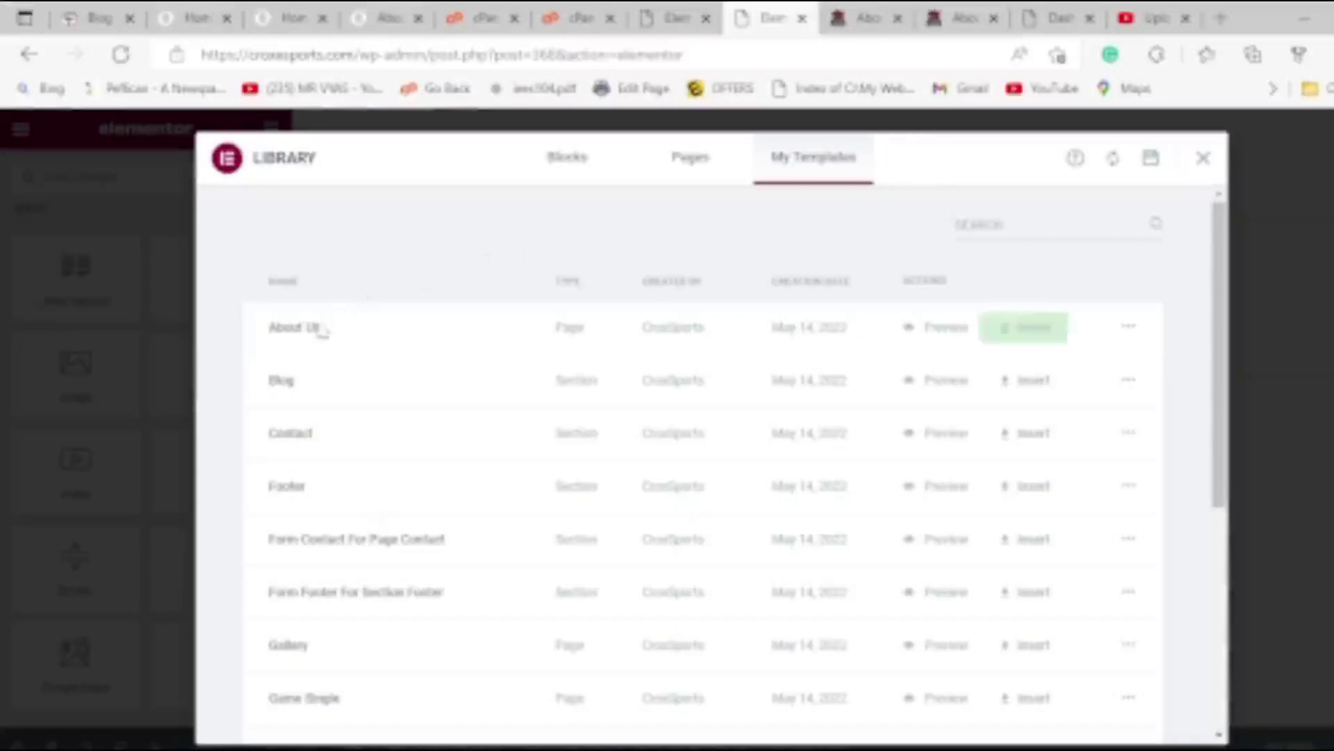
{"action": "scroll", "coordinate": [290, 377], "scroll_direction": "down", "scroll_amount": 5}
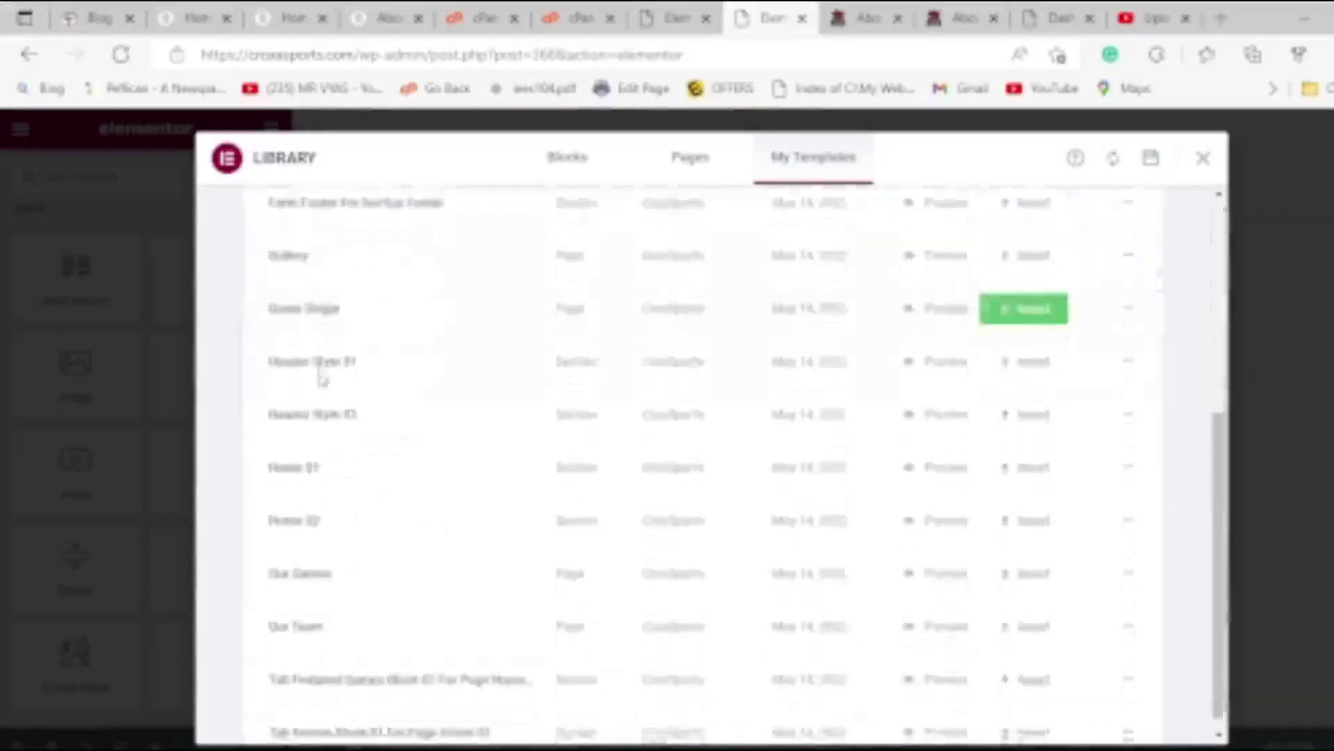
{"action": "scroll", "coordinate": [381, 396], "scroll_direction": "up", "scroll_amount": 5}
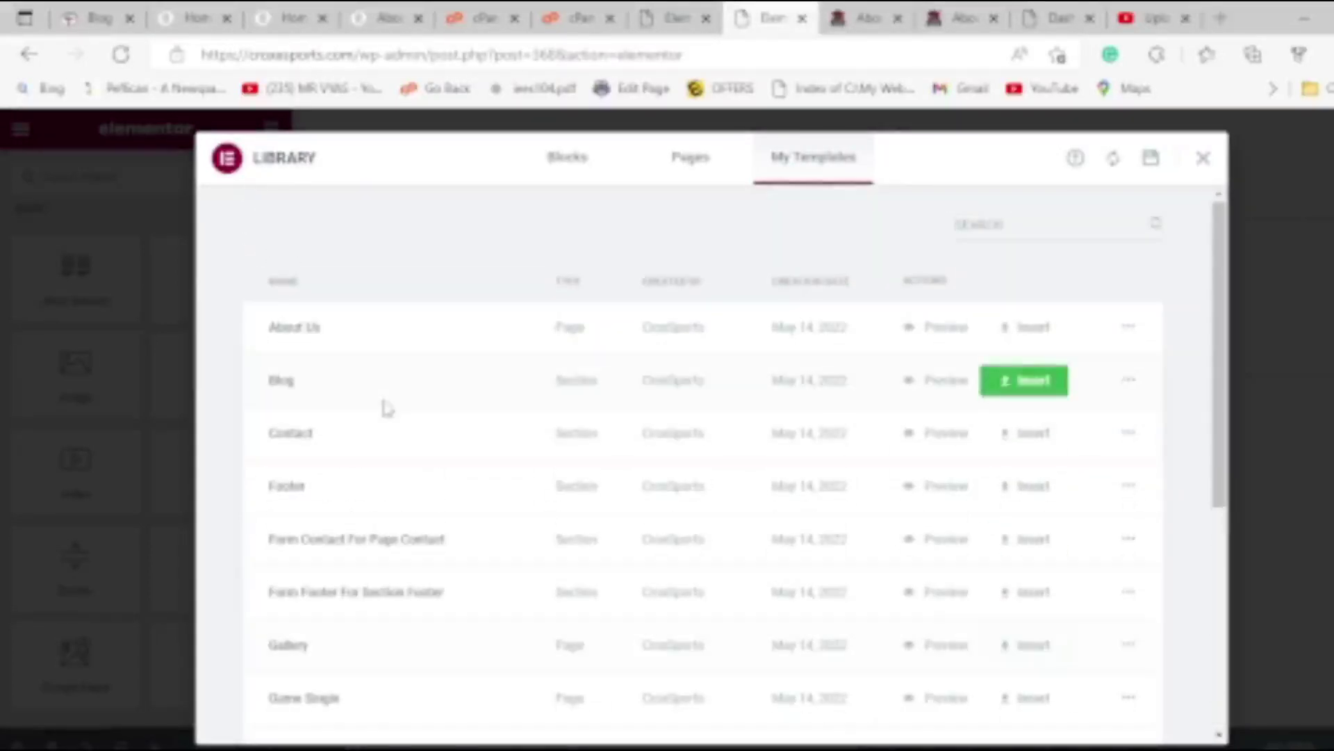
Preview the saved About Us template in a new tab, then return to the editor's library.
{"action": "left_click", "coordinate": [950, 335]}
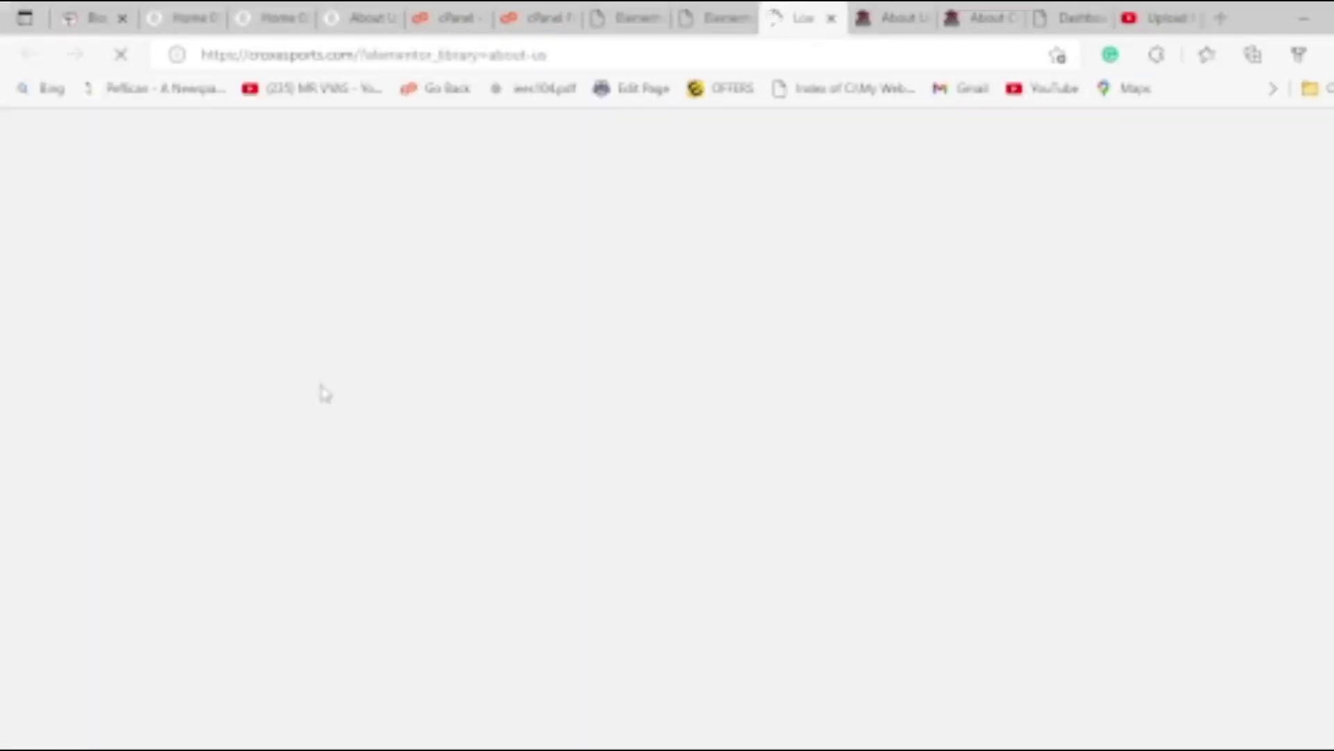
{"action": "scroll", "coordinate": [319, 389], "scroll_direction": "down", "scroll_amount": 10}
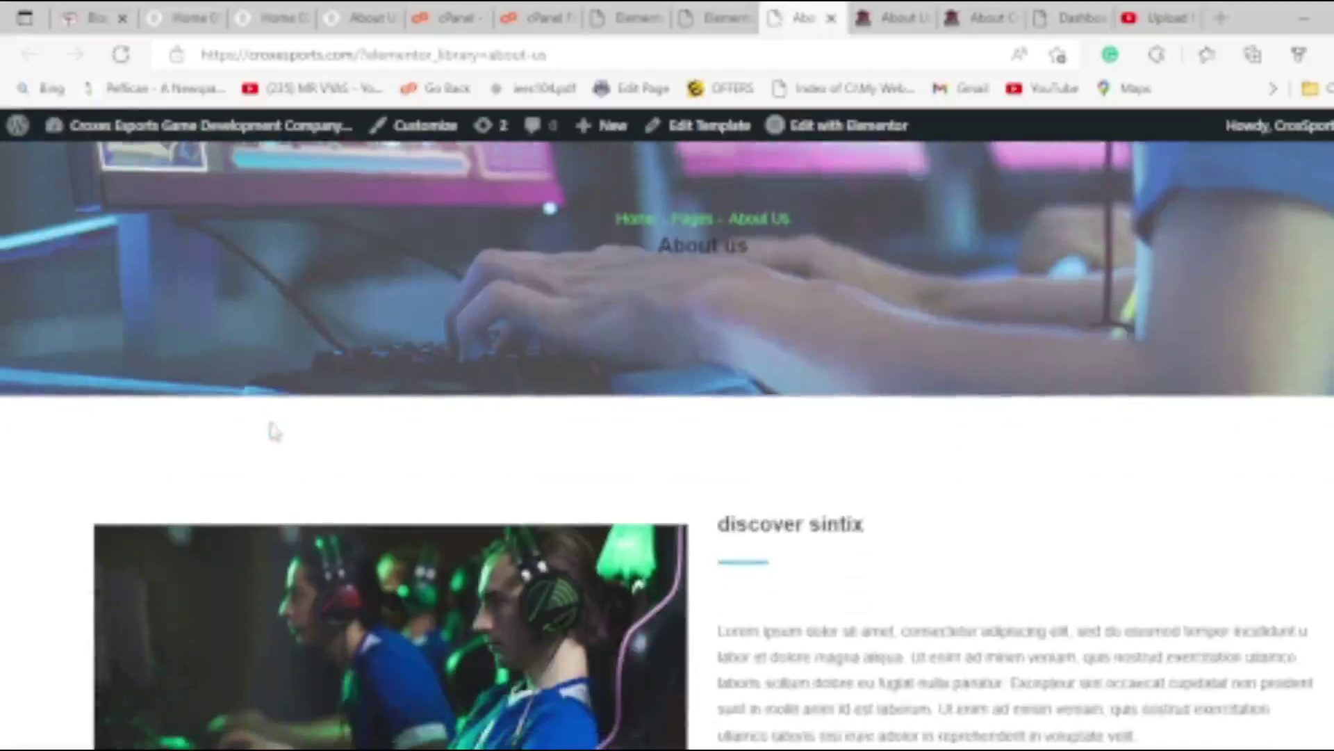
{"action": "scroll", "coordinate": [275, 429], "scroll_direction": "down", "scroll_amount": 15}
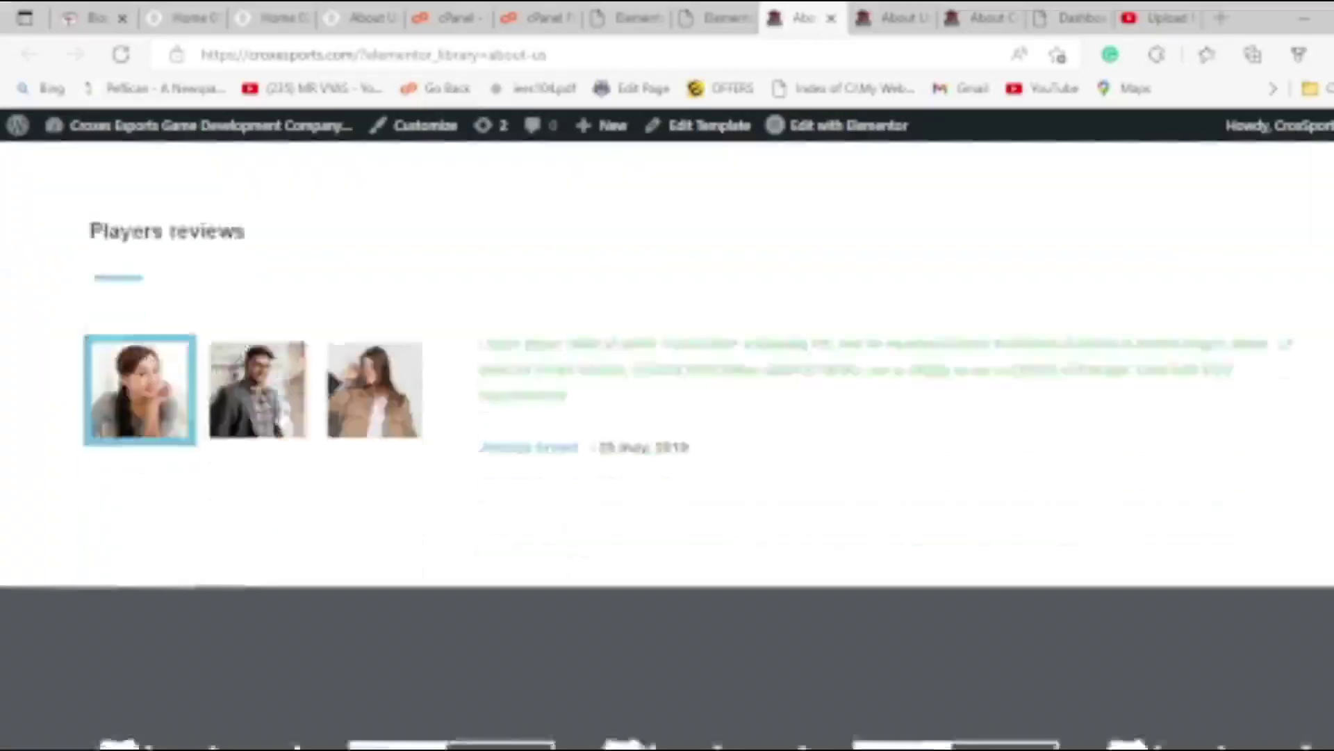
{"action": "scroll", "coordinate": [285, 414], "scroll_direction": "down", "scroll_amount": 3}
{"action": "scroll", "coordinate": [291, 407], "scroll_direction": "up", "scroll_amount": 6}
{"action": "scroll", "coordinate": [290, 408], "scroll_direction": "up", "scroll_amount": 15}
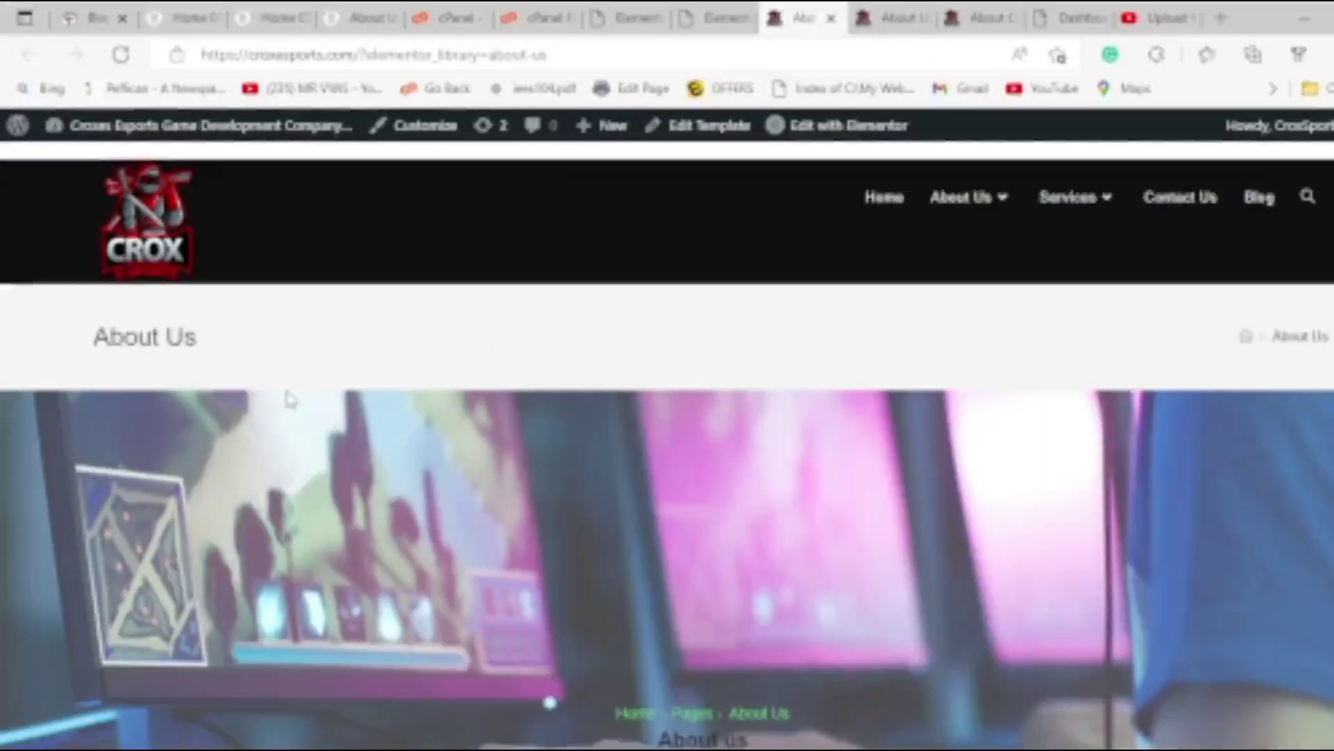
{"action": "left_click", "coordinate": [716, 18]}
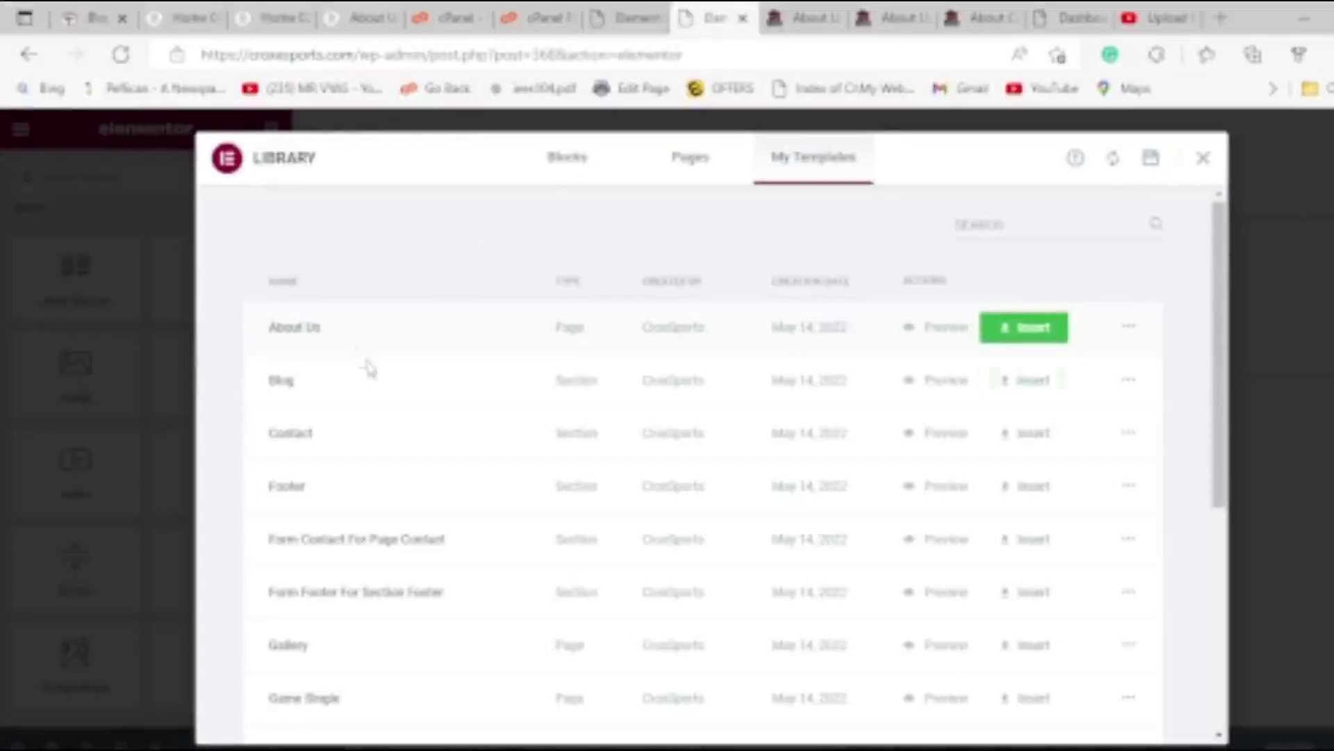
Insert the About Us template from My Templates and apply its page settings.
{"action": "scroll", "coordinate": [330, 699], "scroll_direction": "down", "scroll_amount": 6}
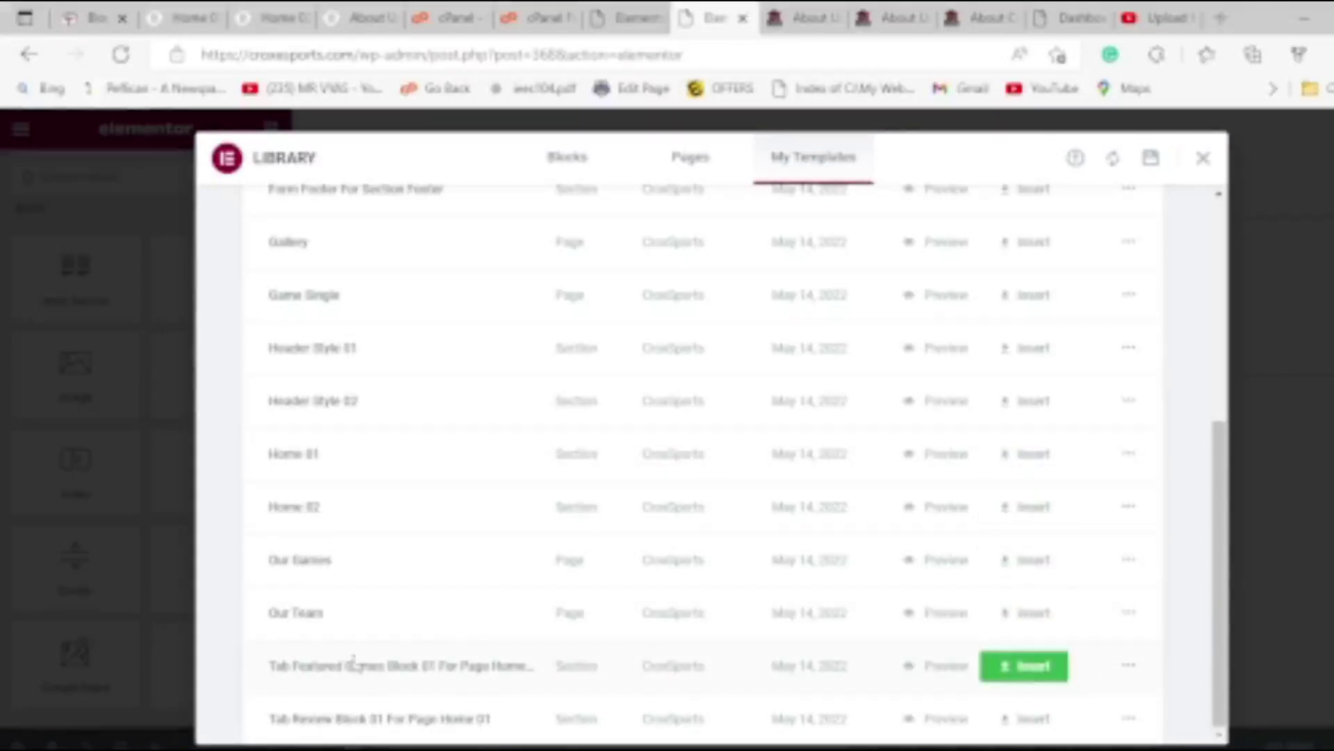
{"action": "scroll", "coordinate": [507, 530], "scroll_direction": "up", "scroll_amount": 6}
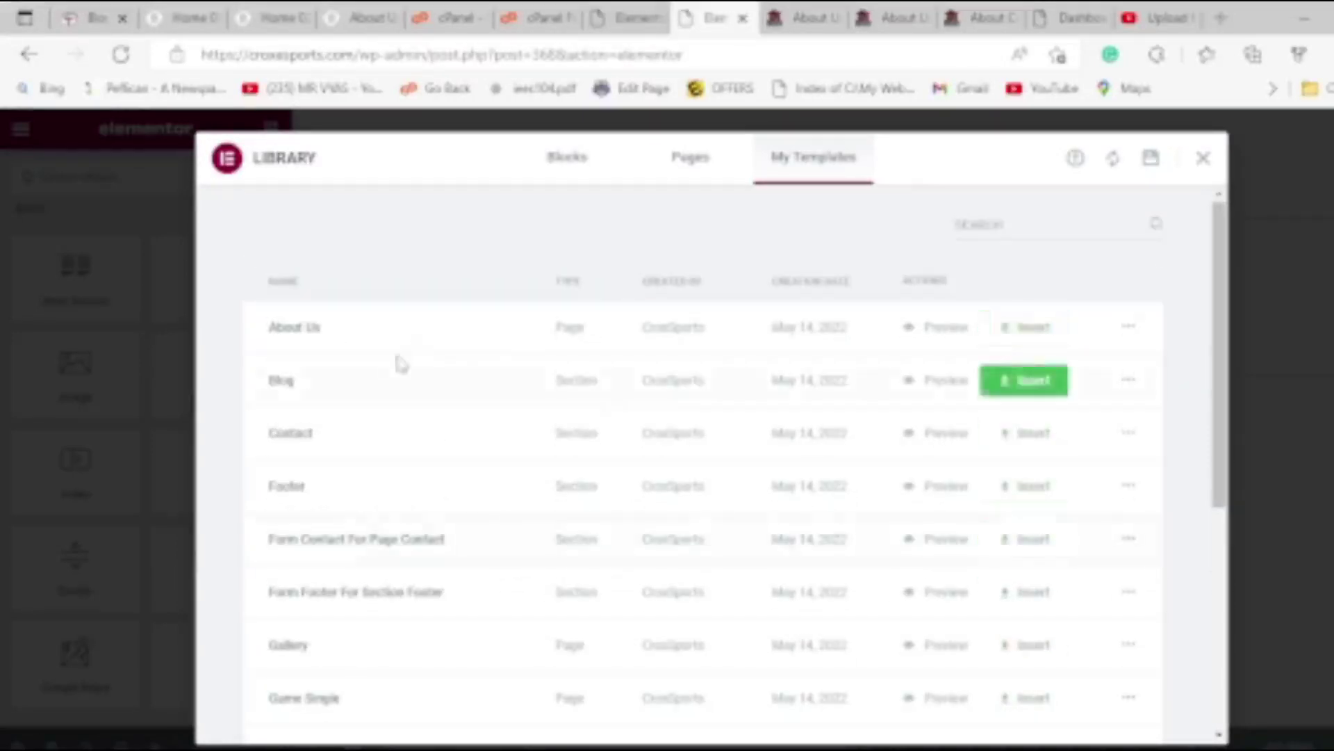
{"action": "left_click", "coordinate": [1033, 336]}
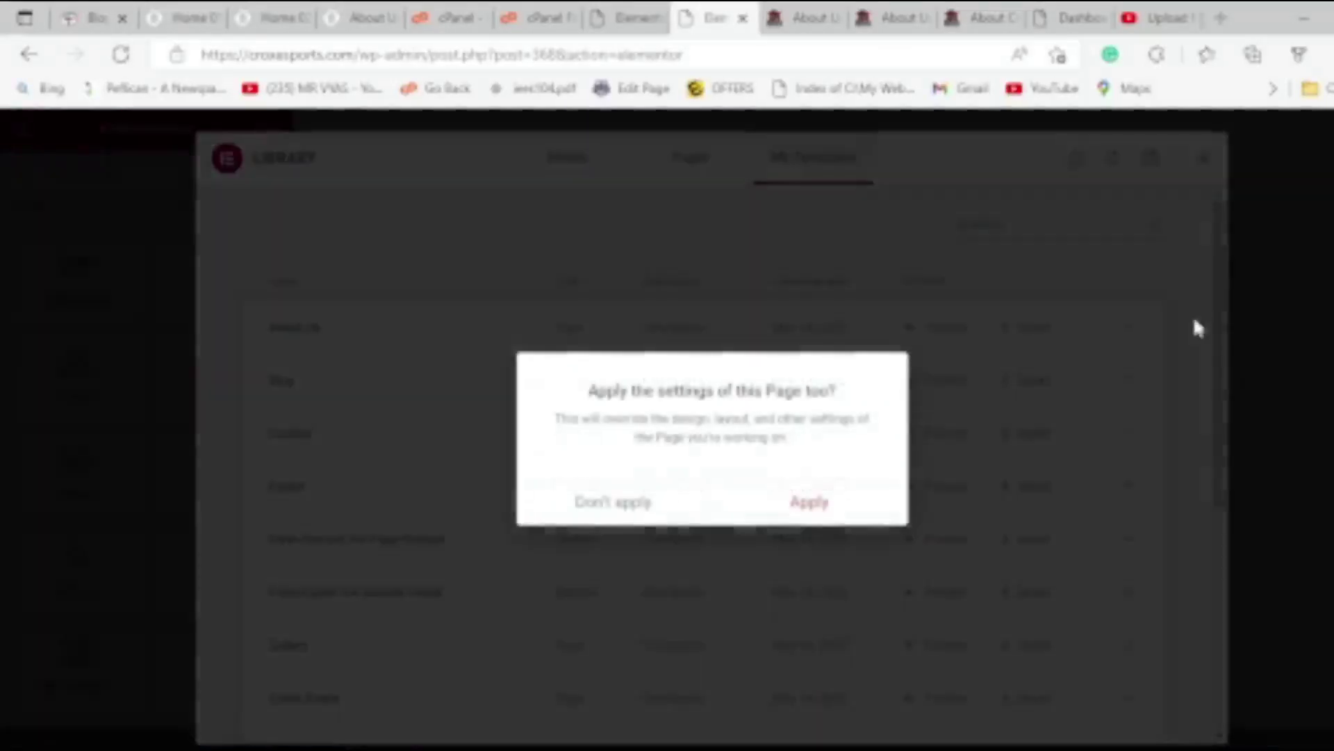
{"action": "left_click", "coordinate": [808, 511]}
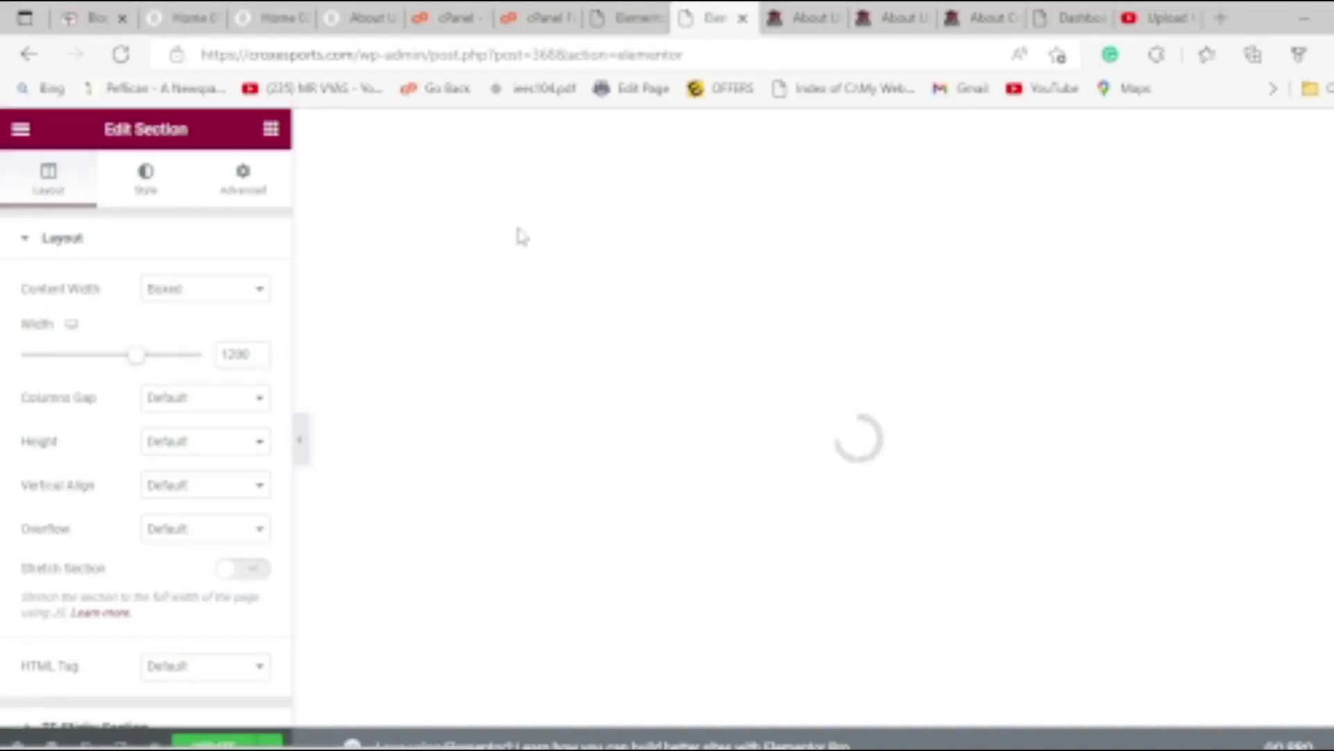
{"action": "left_click", "coordinate": [808, 12]}
Scroll through the inserted hero, discover sintix and Numbers speaks sections in Elementor.
{"action": "scroll", "coordinate": [483, 428], "scroll_direction": "down", "scroll_amount": 5}
{"action": "scroll", "coordinate": [472, 495], "scroll_direction": "down", "scroll_amount": 15}
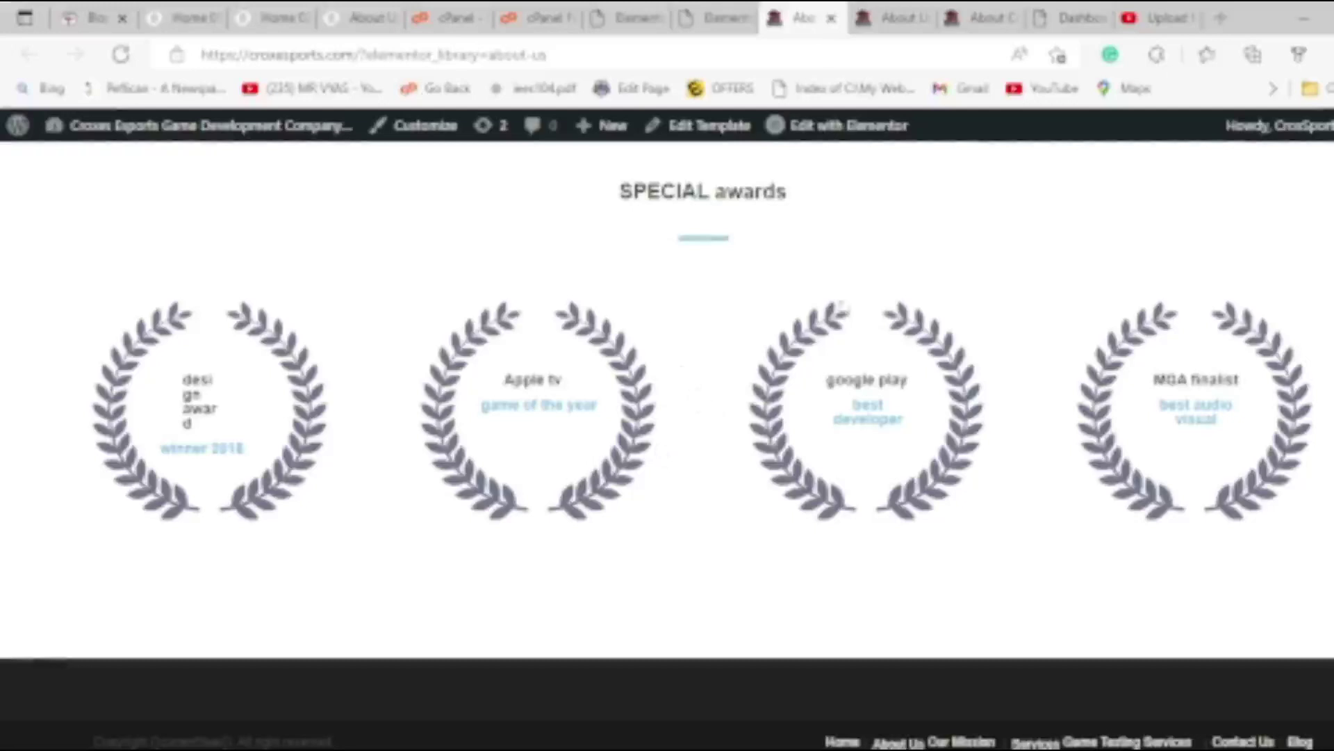
{"action": "left_click", "coordinate": [869, 131]}
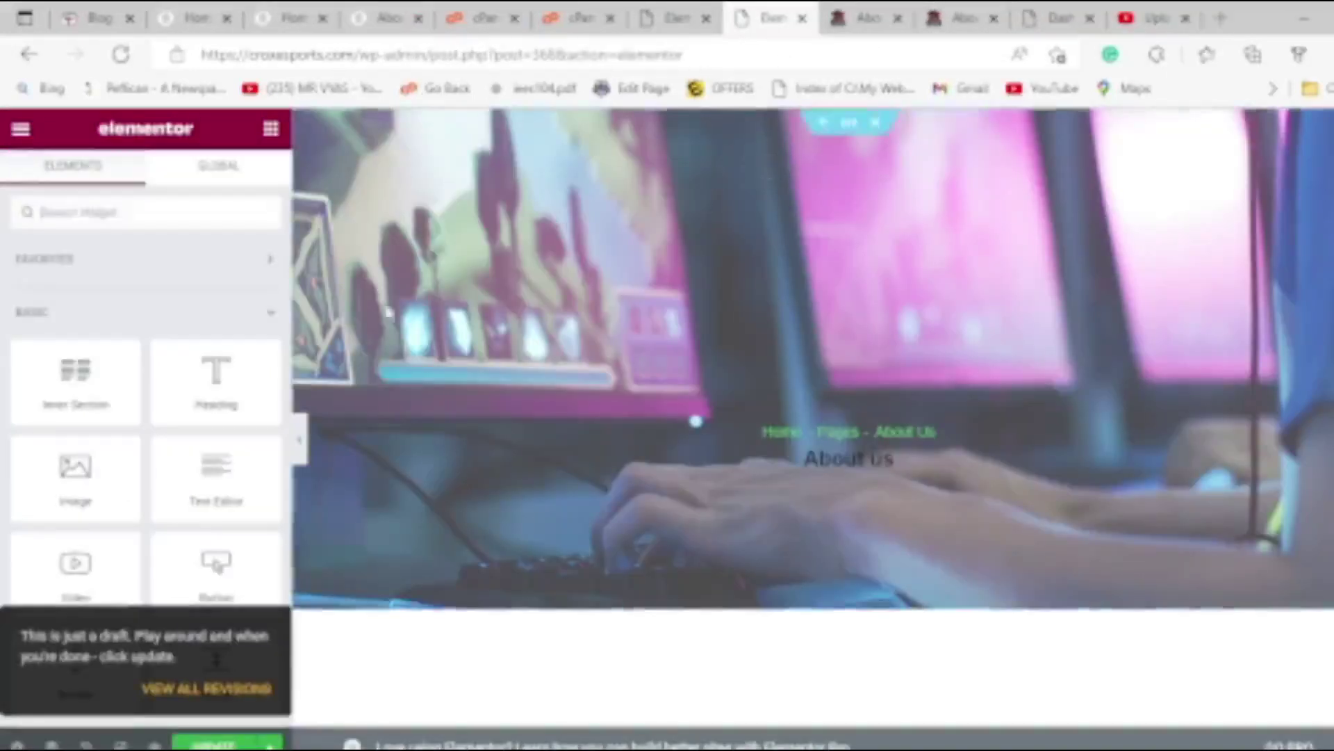
{"action": "scroll", "coordinate": [519, 427], "scroll_direction": "down", "scroll_amount": 4}
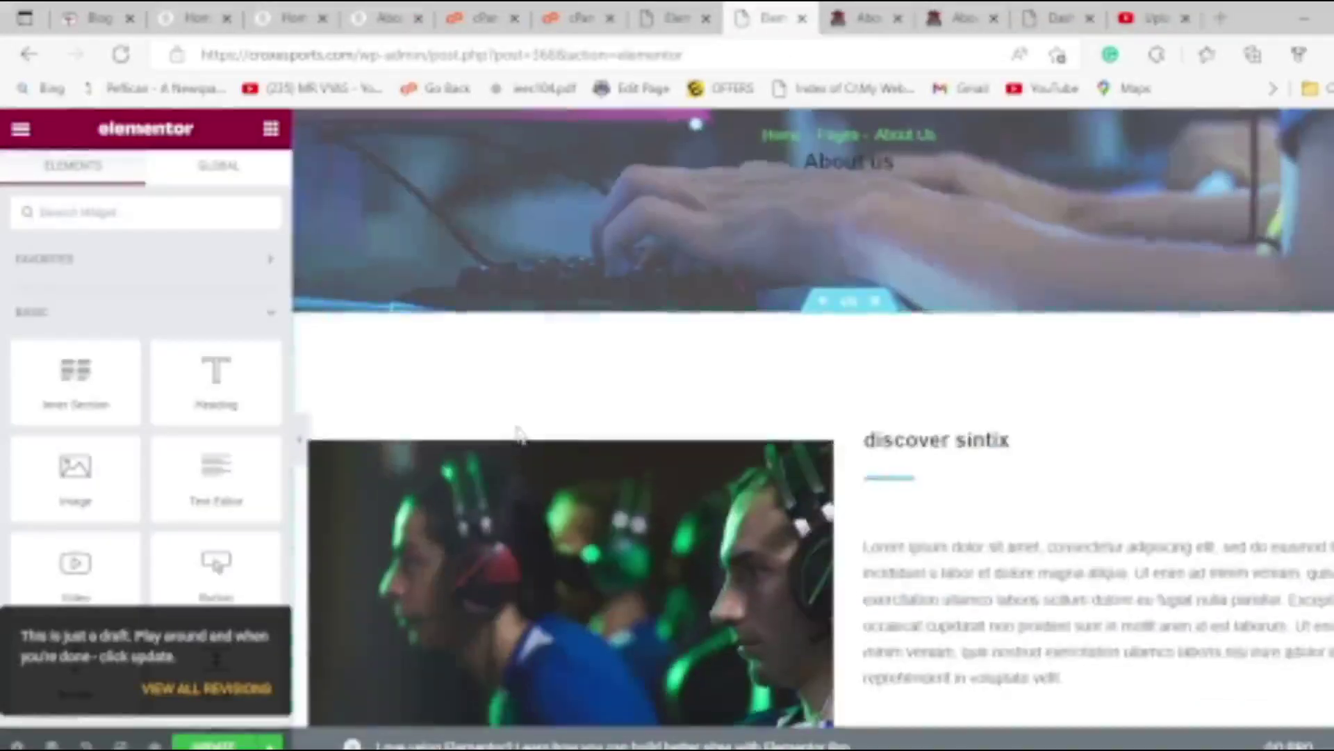
{"action": "scroll", "coordinate": [519, 434], "scroll_direction": "down", "scroll_amount": 10}
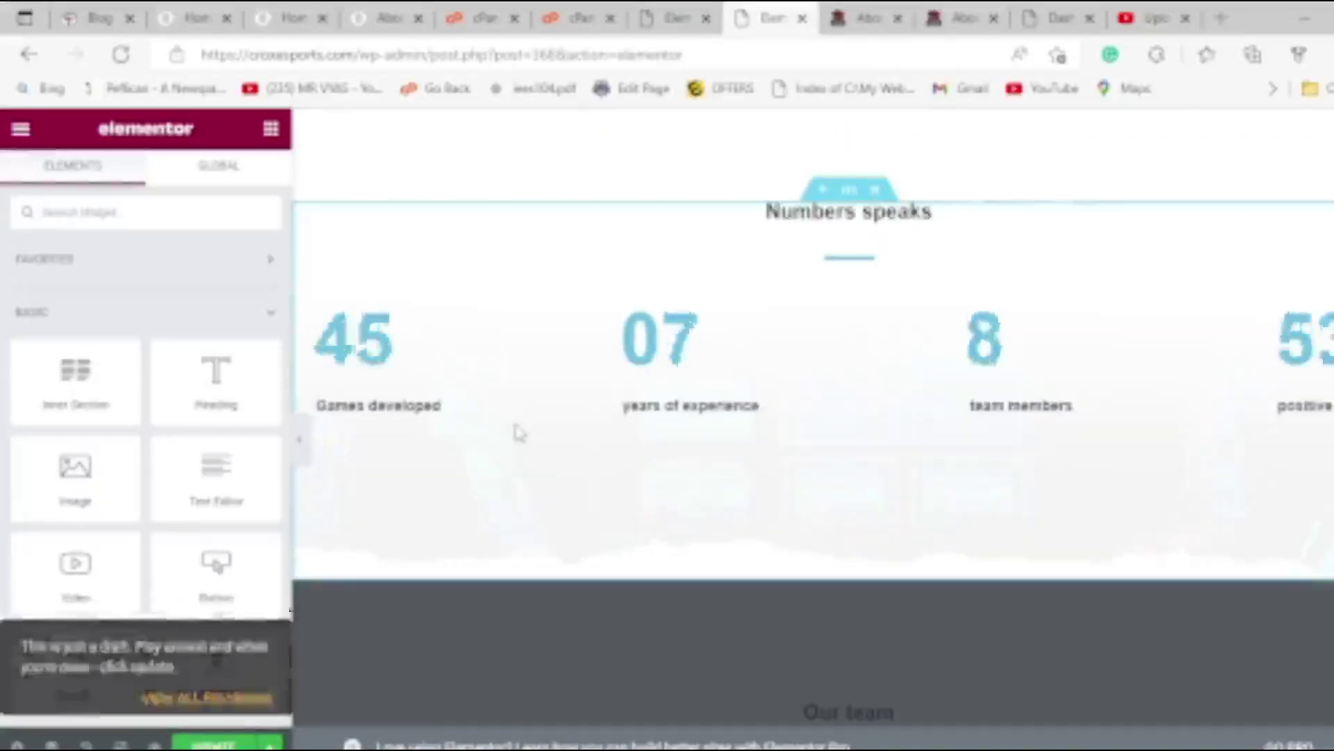
{"action": "scroll", "coordinate": [519, 432], "scroll_direction": "down", "scroll_amount": 8}
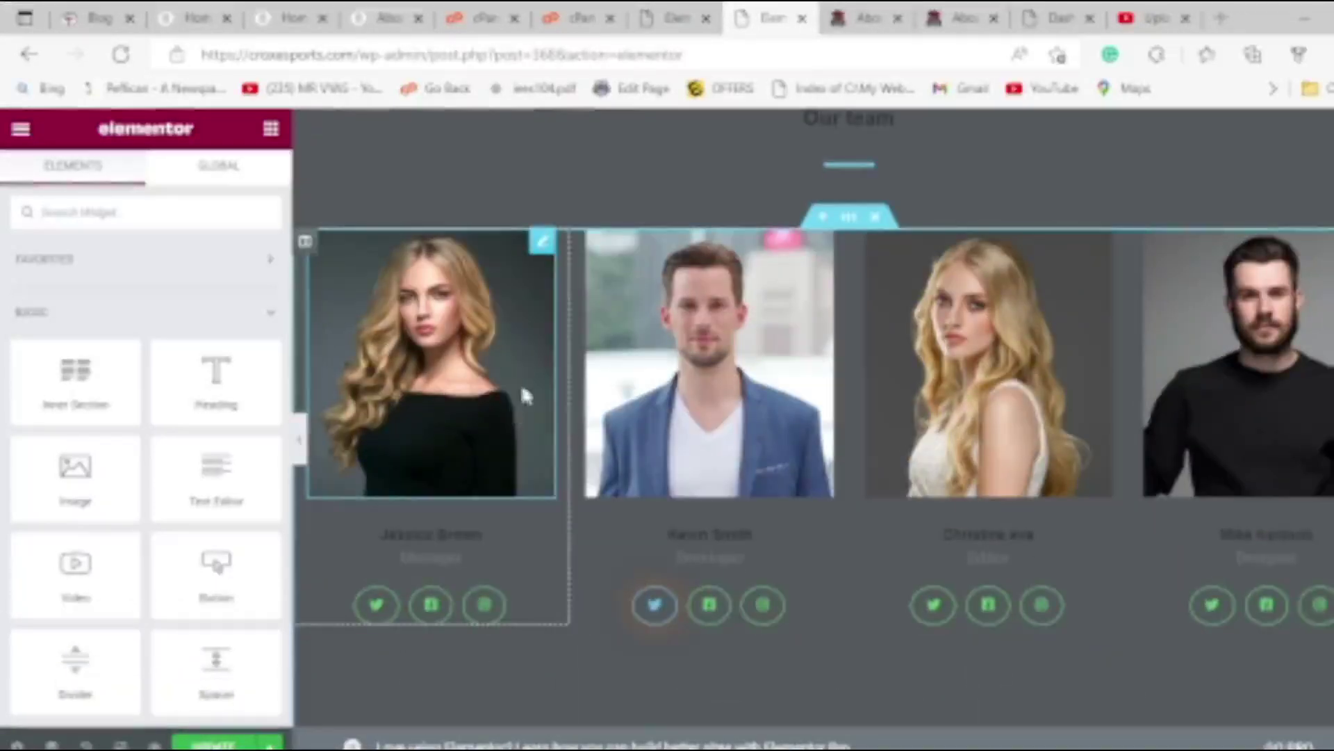
{"action": "scroll", "coordinate": [705, 384], "scroll_direction": "down", "scroll_amount": 8}
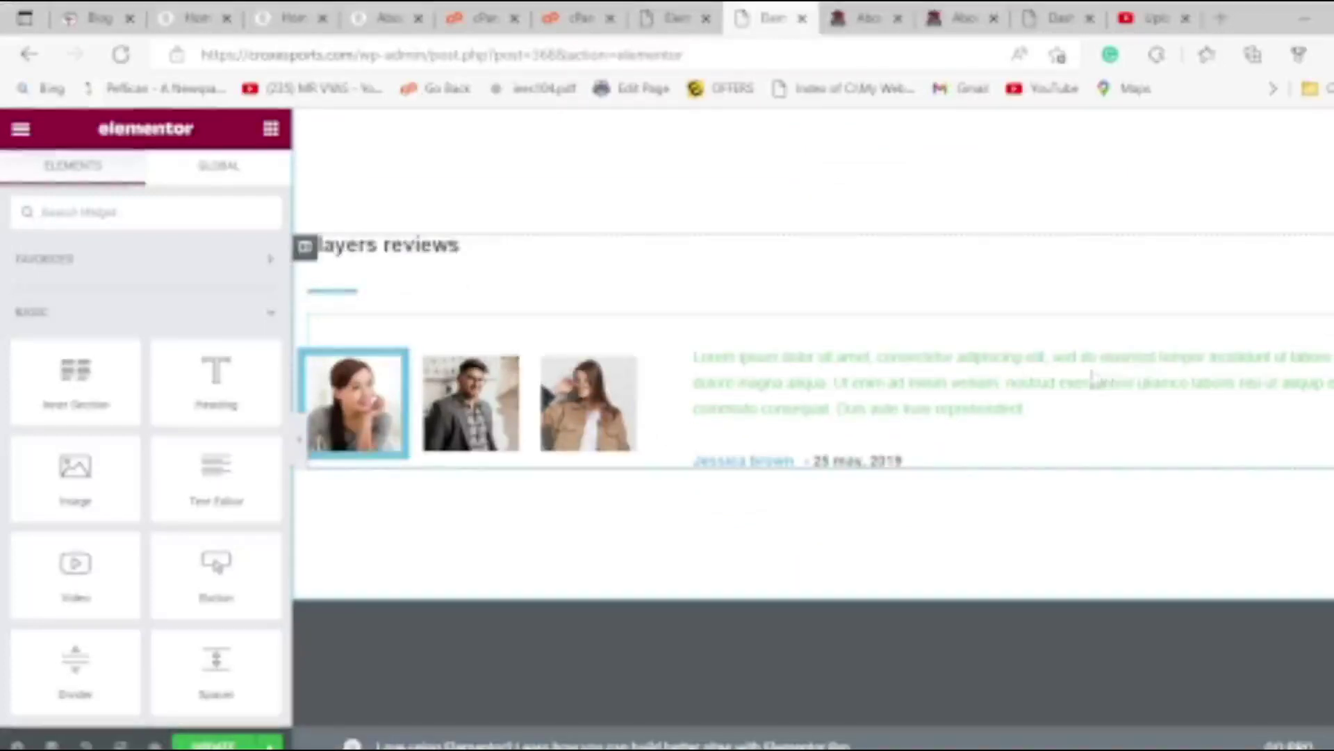
Test the second, third and first Players reviews tabs and check the first tab's settings.
{"action": "left_click", "coordinate": [502, 444]}
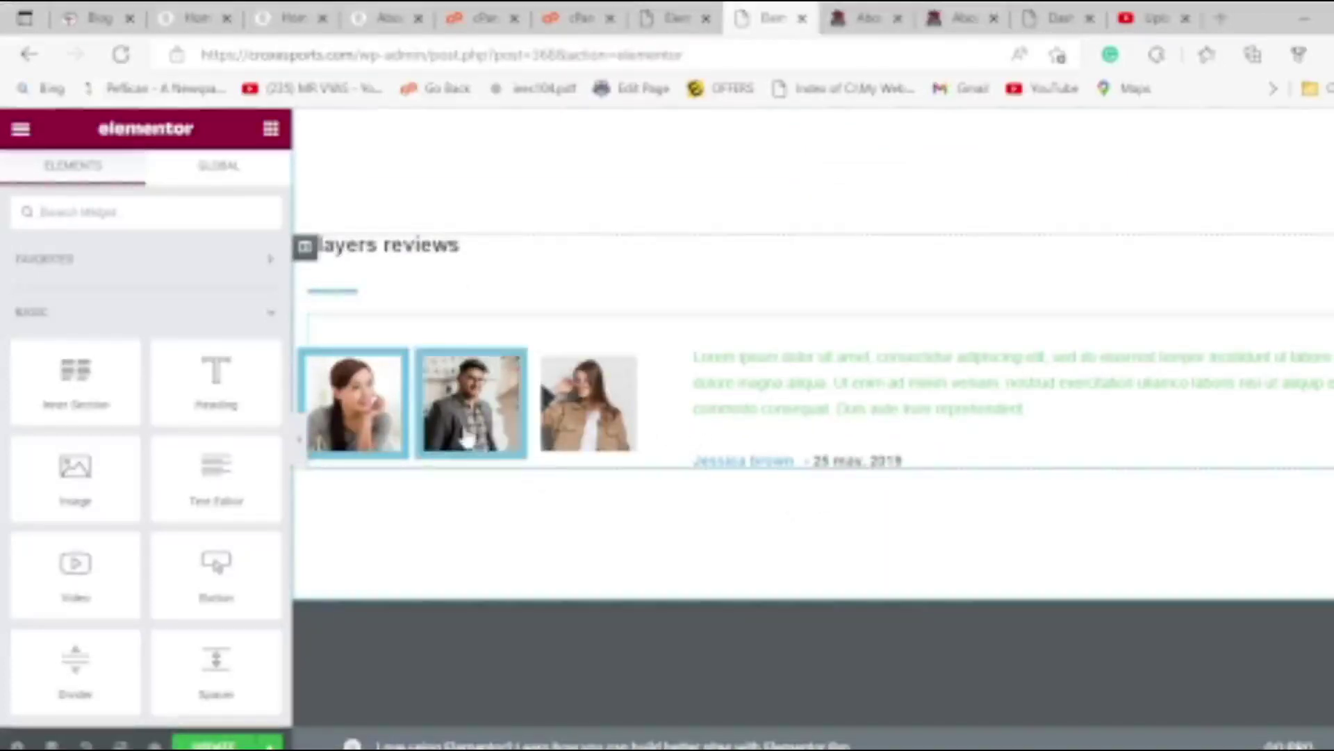
{"action": "left_click", "coordinate": [586, 434]}
{"action": "left_click", "coordinate": [364, 437]}
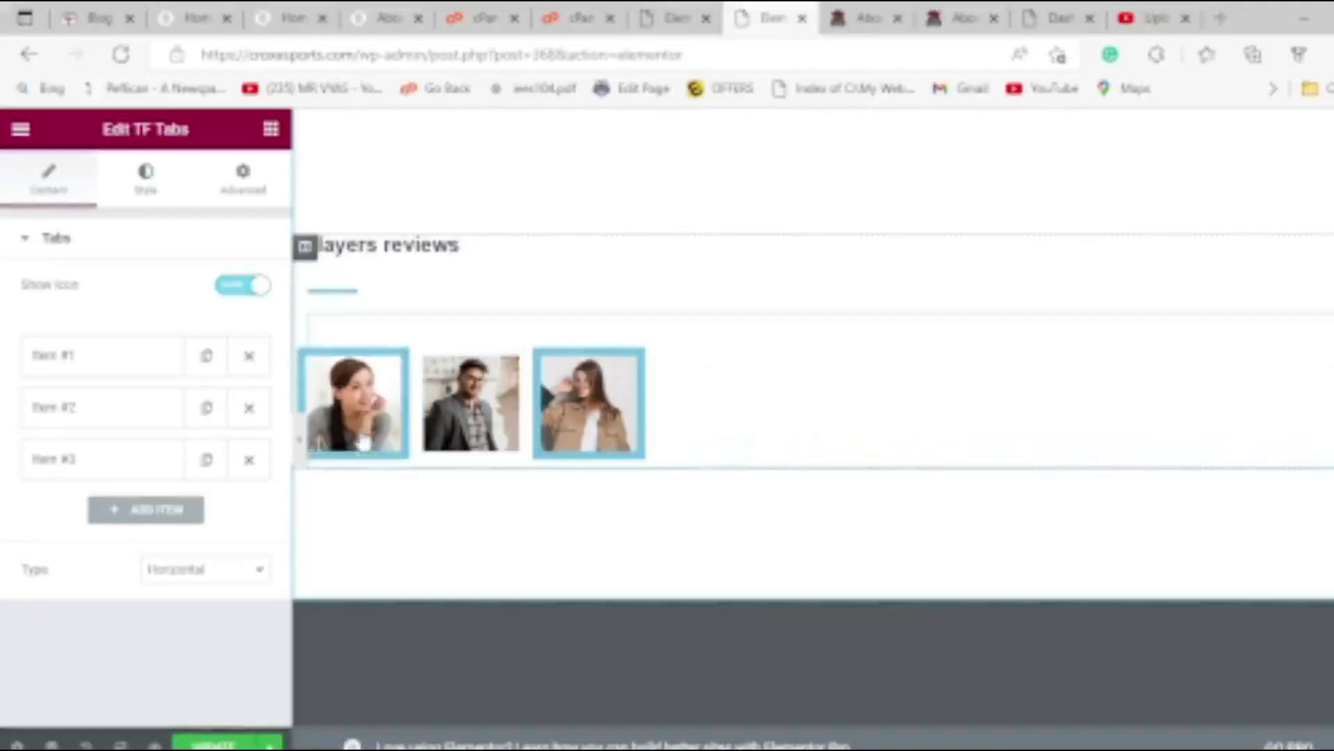
{"action": "left_click", "coordinate": [111, 373]}
{"action": "left_click", "coordinate": [111, 373]}
{"action": "scroll", "coordinate": [487, 411], "scroll_direction": "up", "scroll_amount": 20}
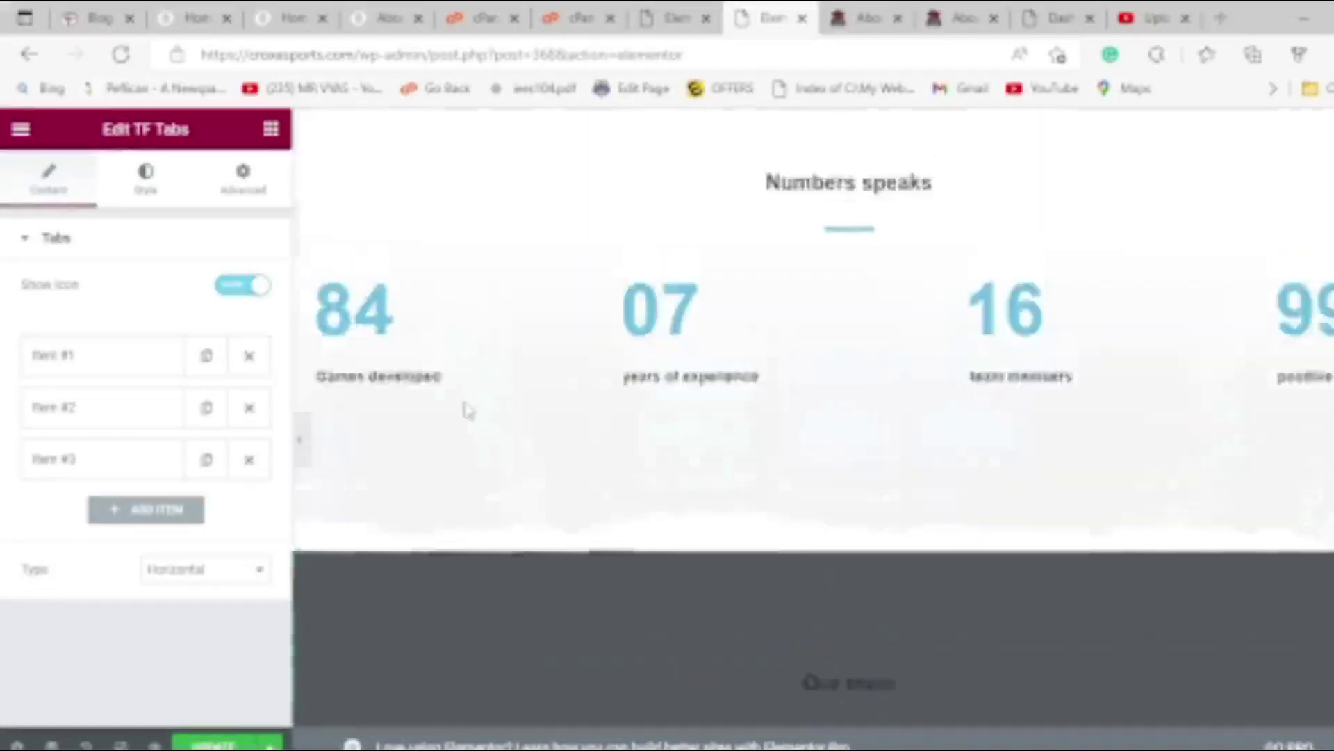
{"action": "scroll", "coordinate": [464, 410], "scroll_direction": "up", "scroll_amount": 10}
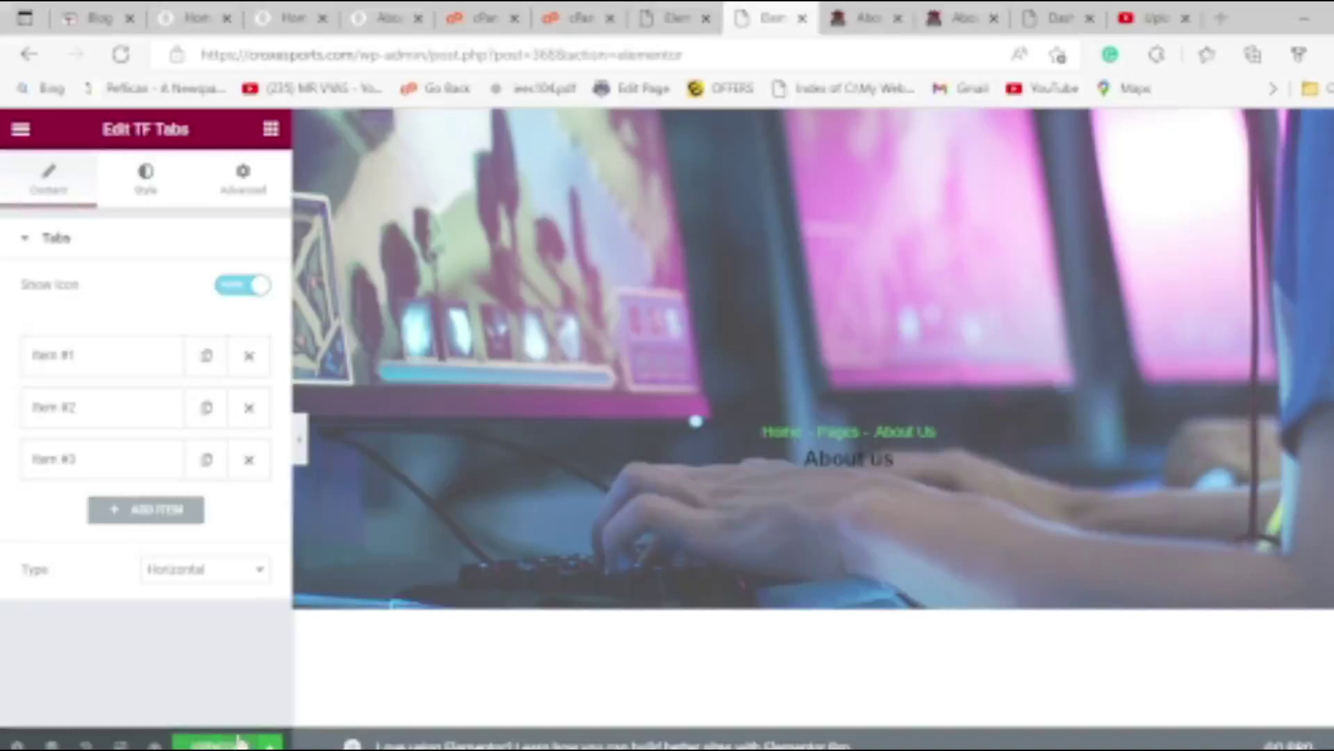
{"action": "scroll", "coordinate": [682, 634], "scroll_direction": "down", "scroll_amount": 8}
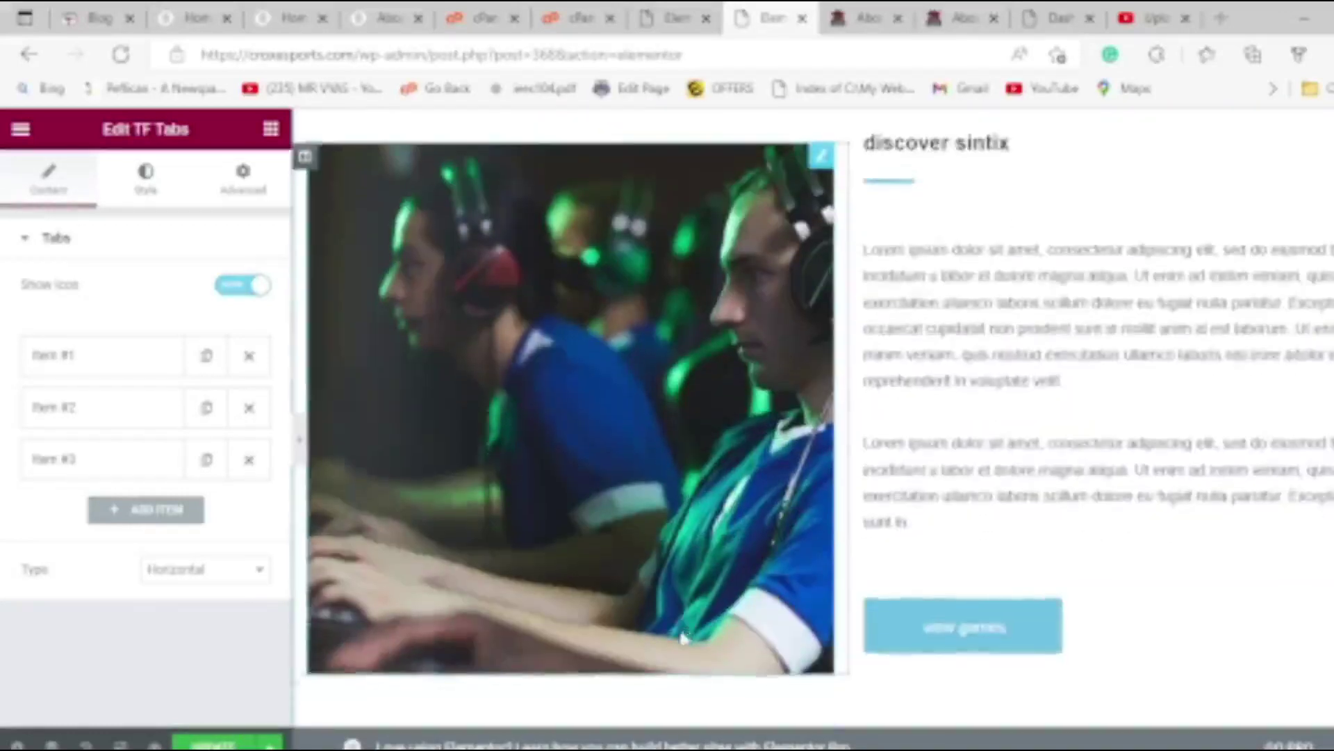
{"action": "scroll", "coordinate": [682, 635], "scroll_direction": "up", "scroll_amount": 8}
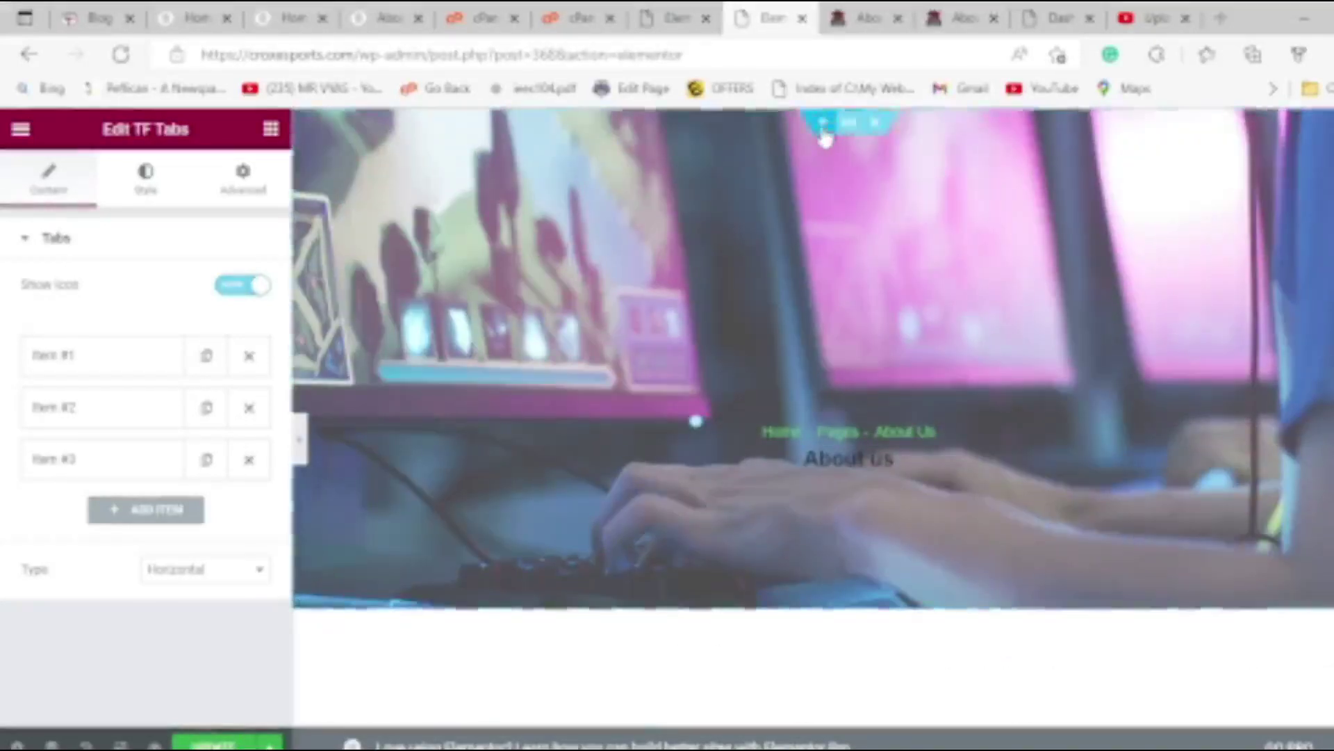
Add a section above the hero banner and browse My Templates, including Gallery, Game Single and Header Style.
{"action": "left_click", "coordinate": [823, 125]}
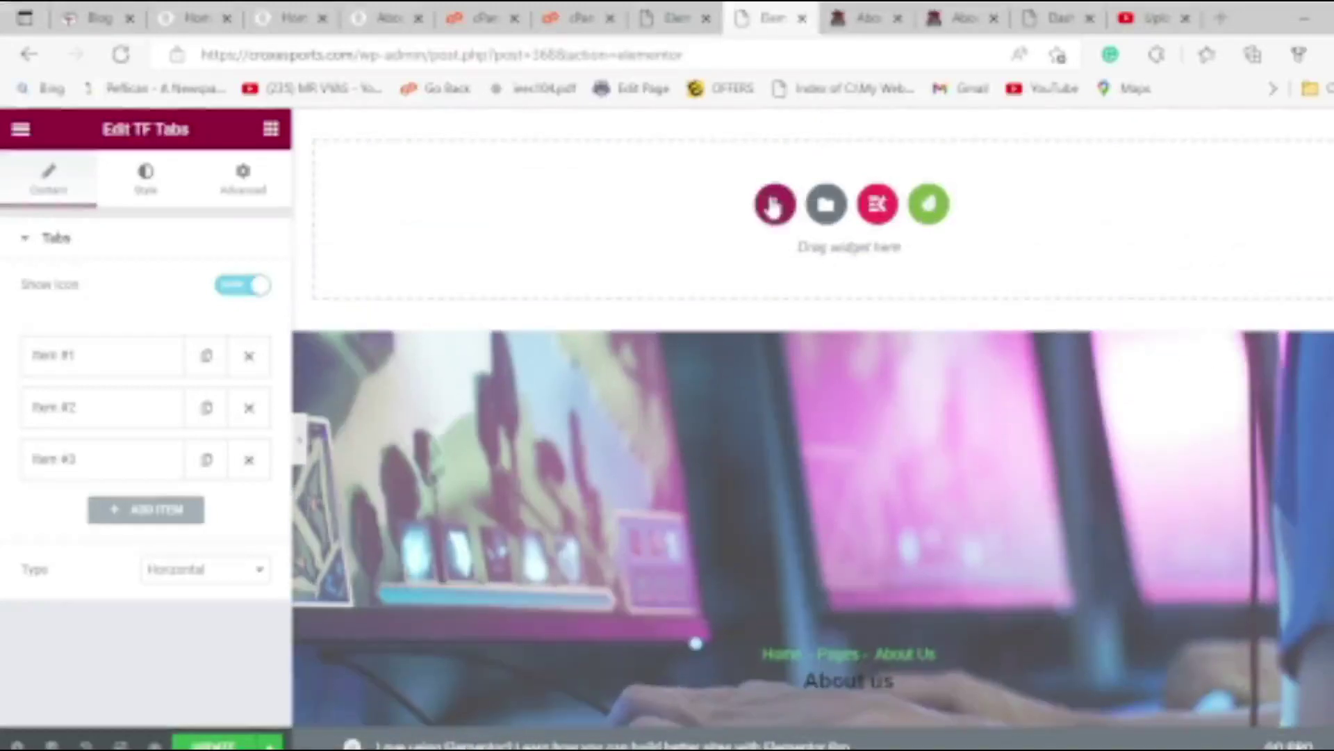
{"action": "left_click", "coordinate": [826, 204]}
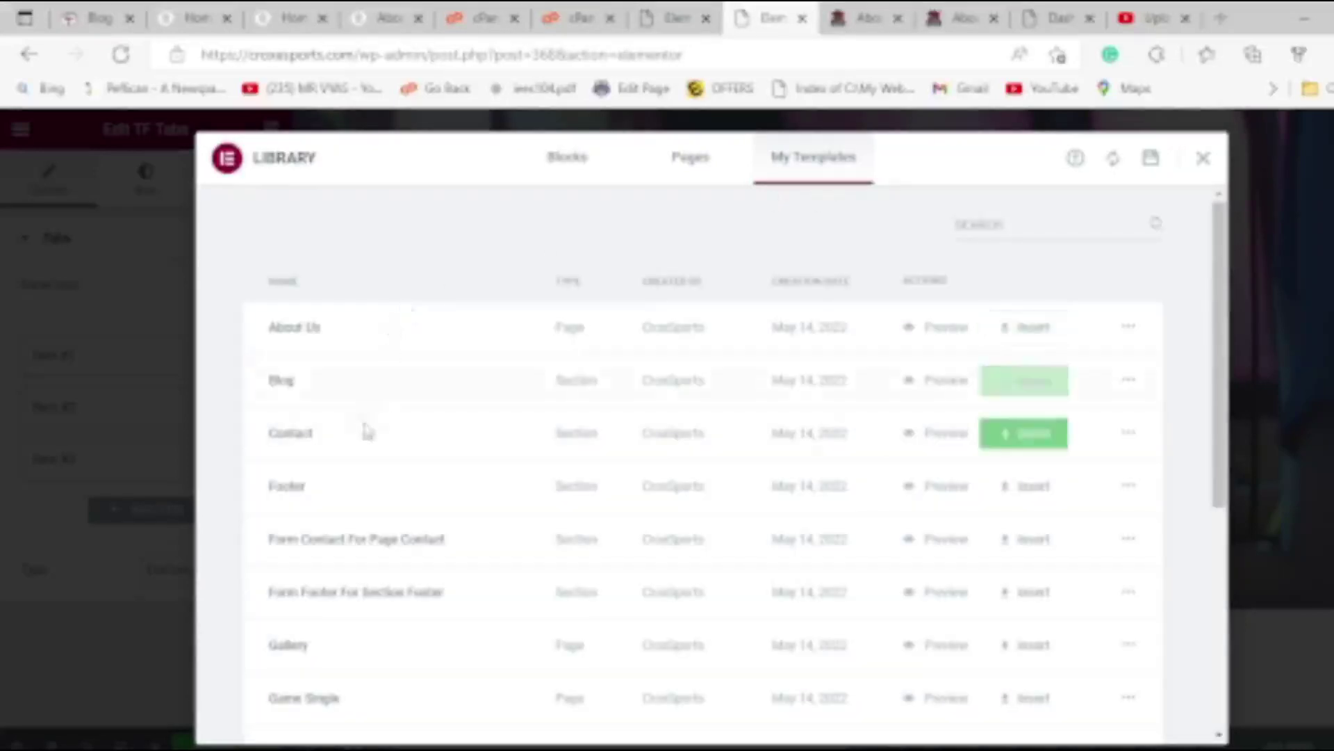
{"action": "scroll", "coordinate": [345, 486], "scroll_direction": "down", "scroll_amount": 3}
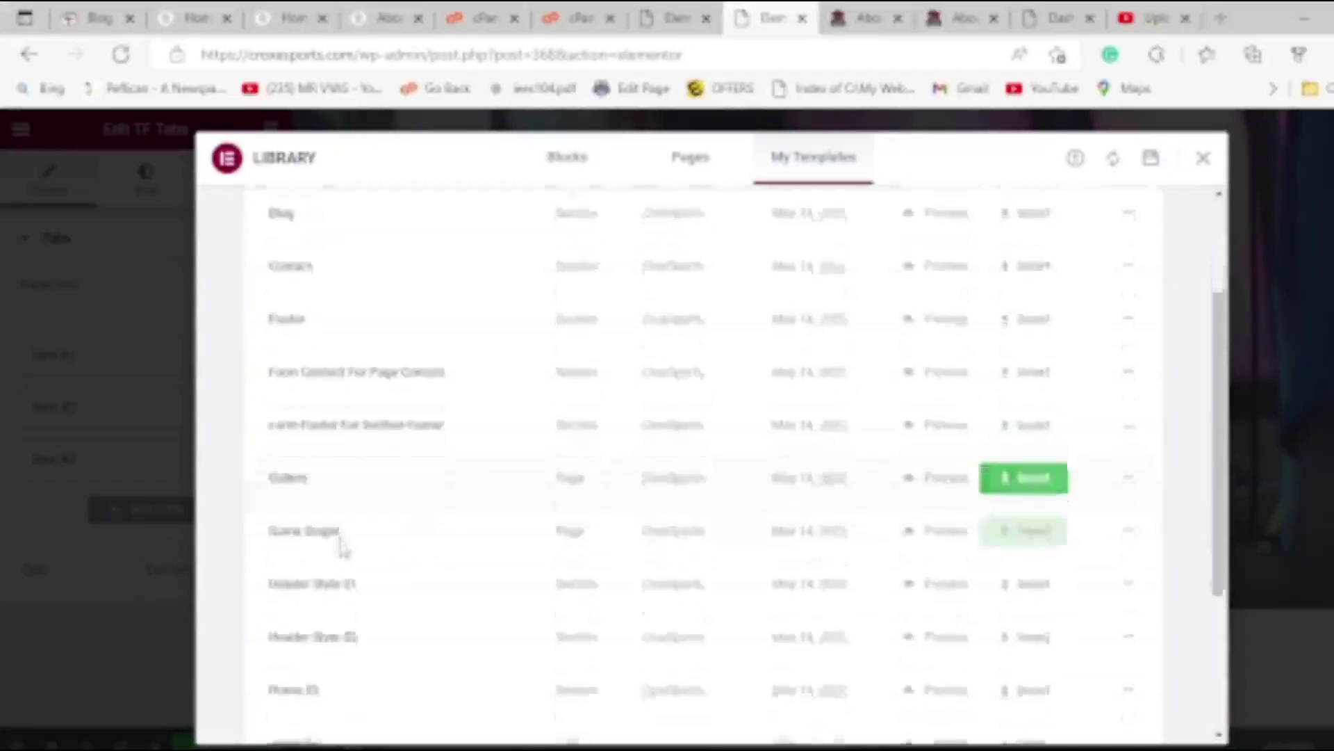
{"action": "scroll", "coordinate": [340, 549], "scroll_direction": "down", "scroll_amount": 2}
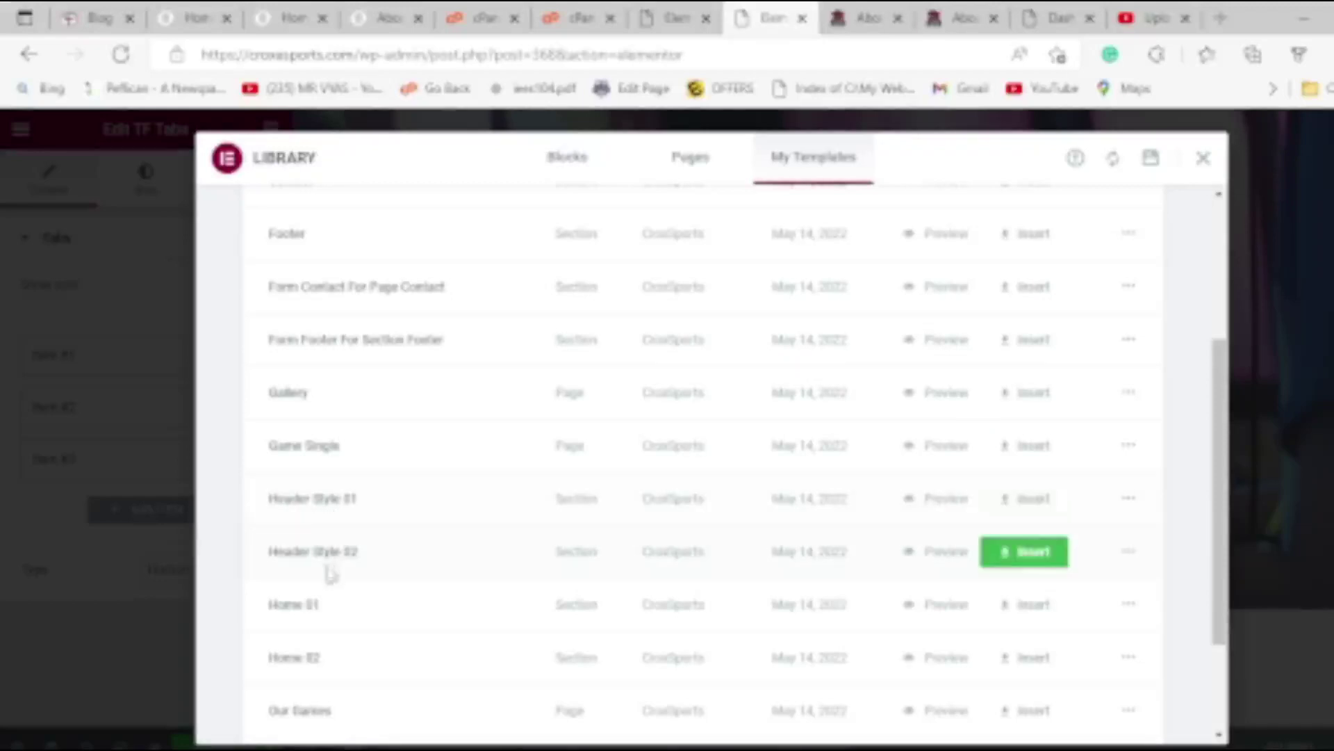
Preview Header Style 01 and Header Style 02 side by side, compare their headers, then return to My Templates.
{"action": "left_click", "coordinate": [956, 503]}
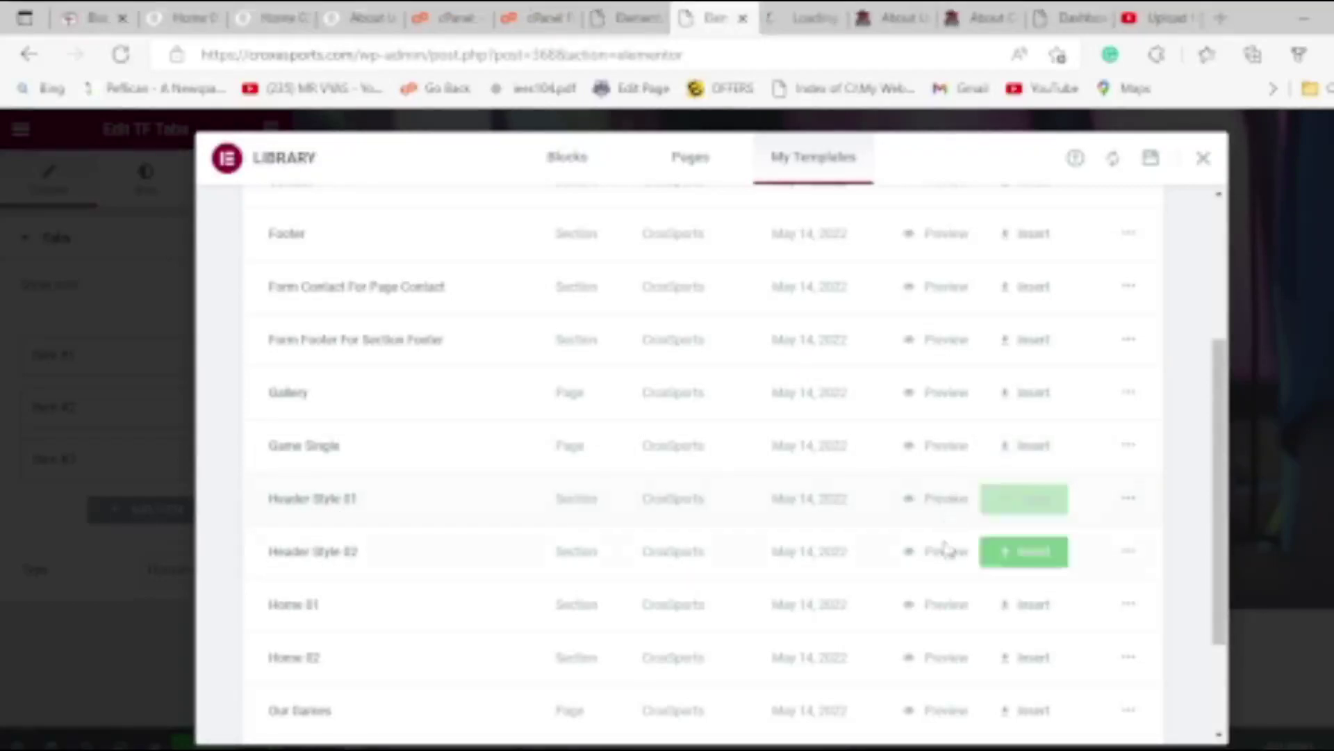
{"action": "left_click", "coordinate": [947, 551]}
{"action": "left_click", "coordinate": [744, 17]}
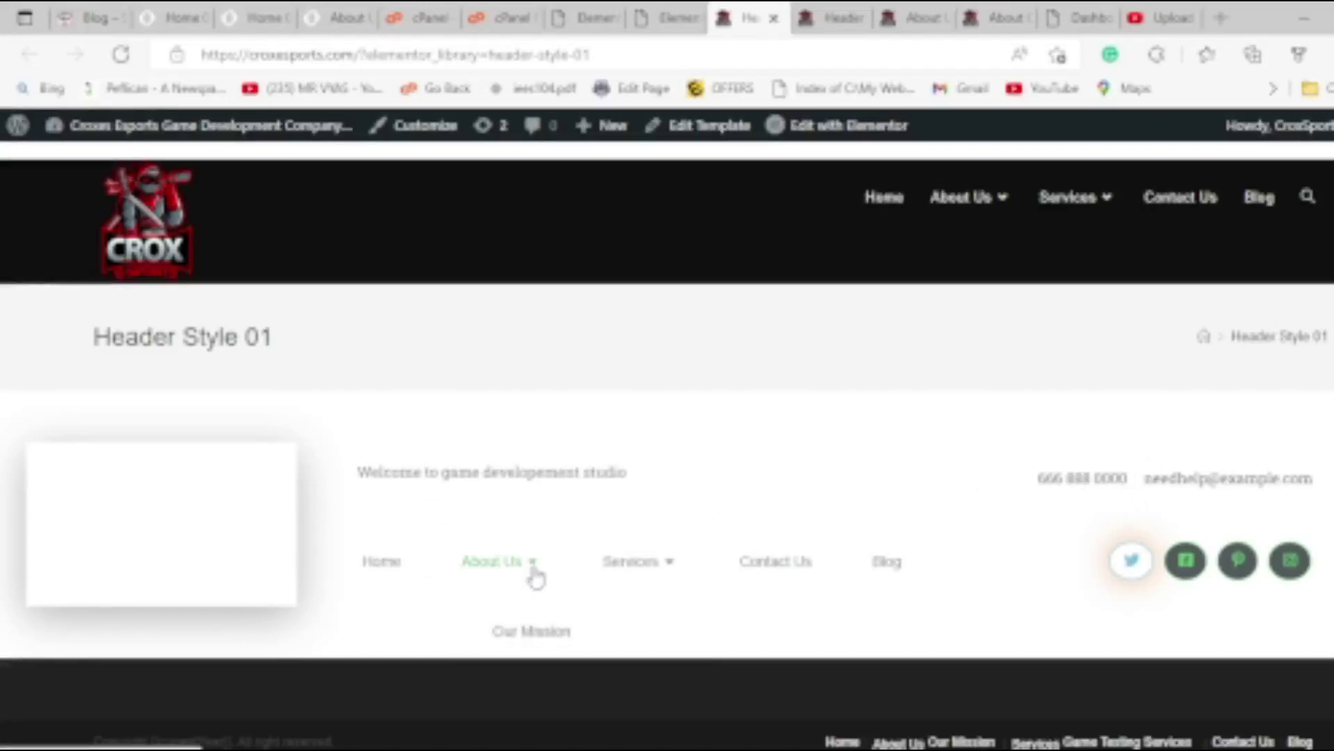
{"action": "left_click", "coordinate": [828, 18]}
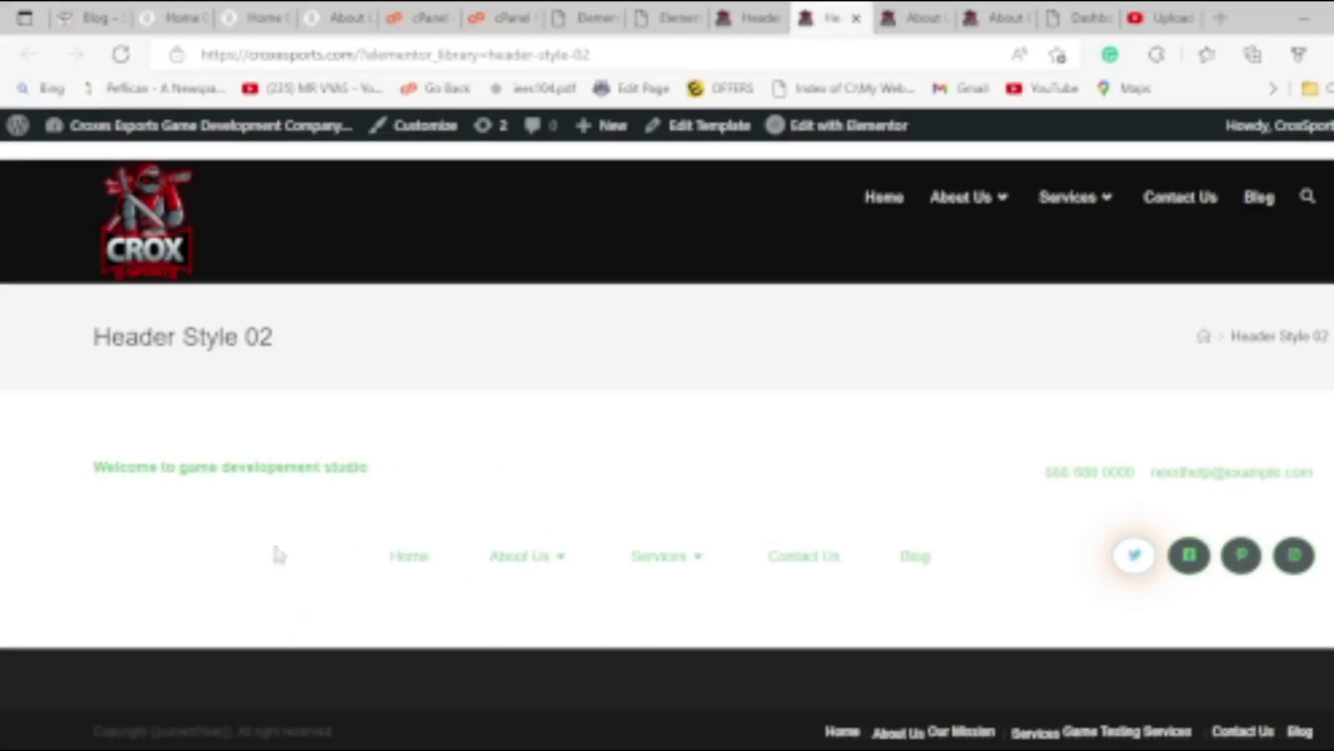
{"action": "left_click", "coordinate": [762, 12]}
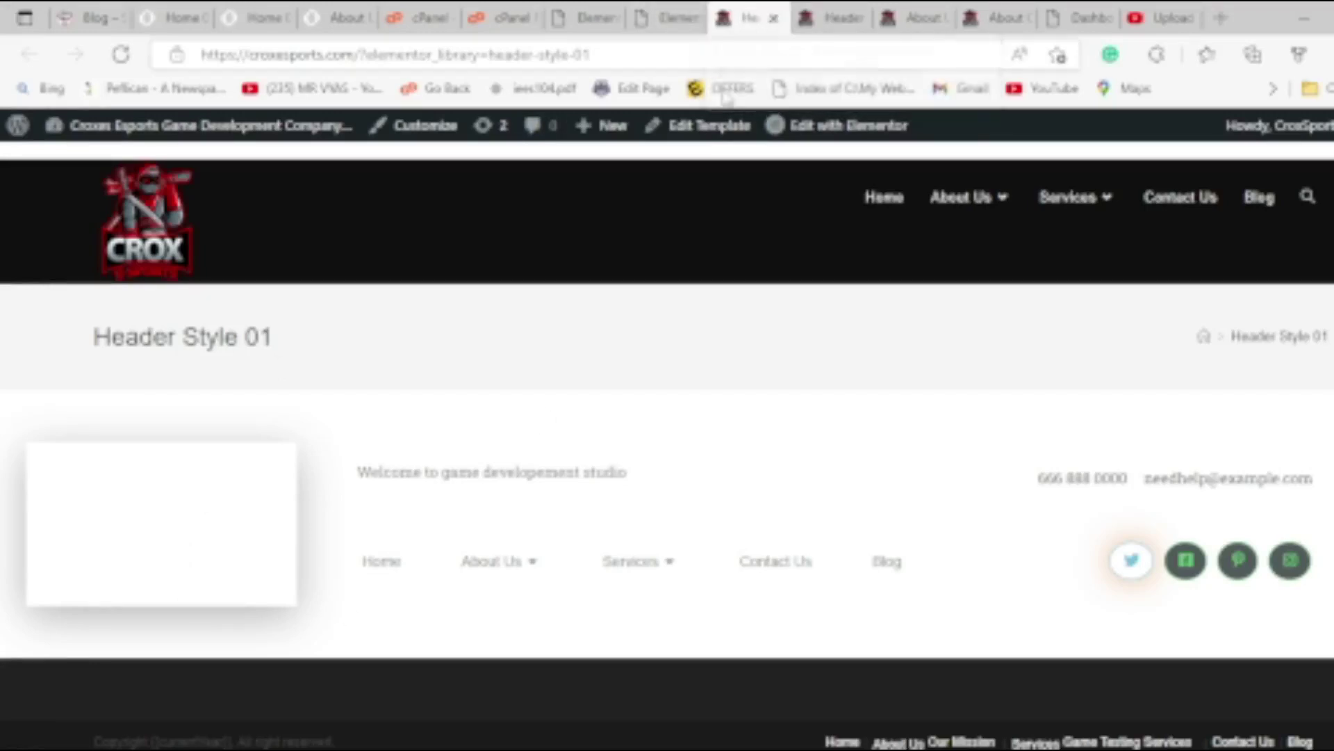
{"action": "left_click", "coordinate": [844, 12]}
{"action": "left_click_drag", "start_coordinate": [94, 467], "coordinate": [307, 628]}
{"action": "left_click", "coordinate": [258, 597]}
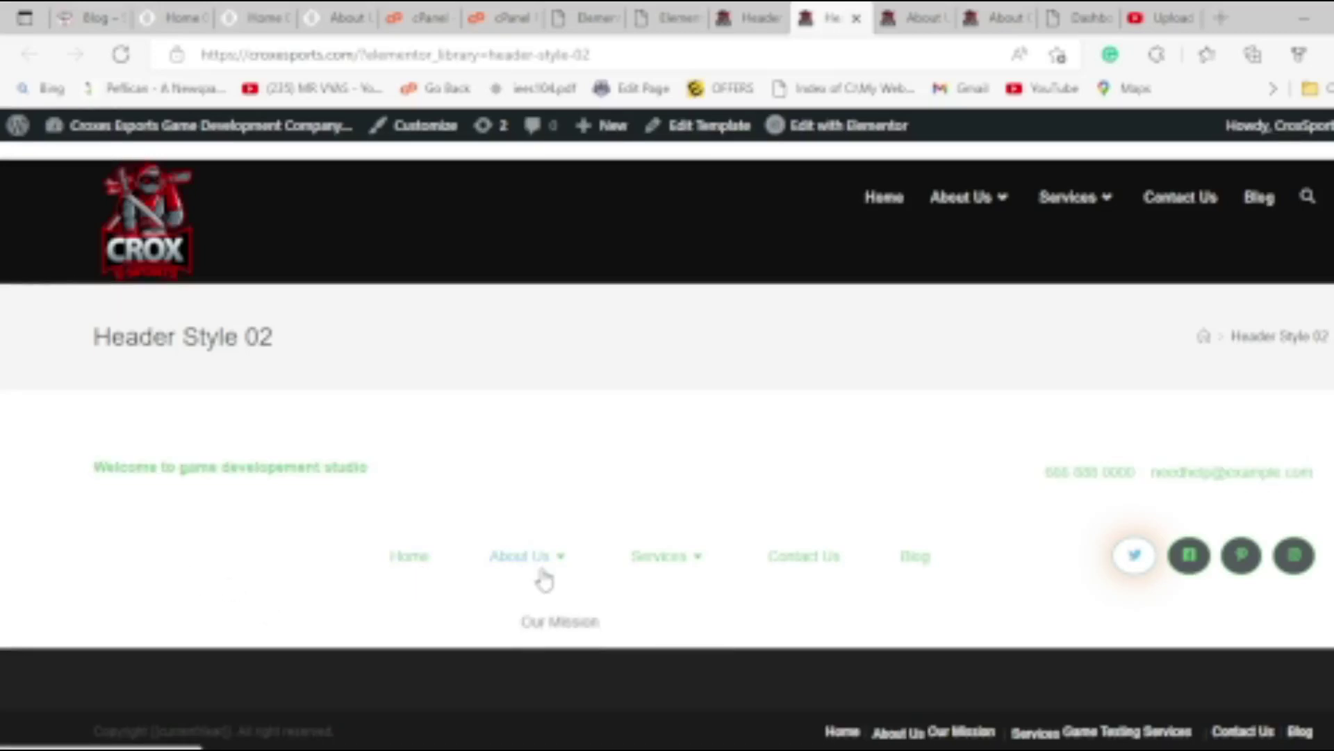
{"action": "key", "text": "ctrl+shift+Tab"}
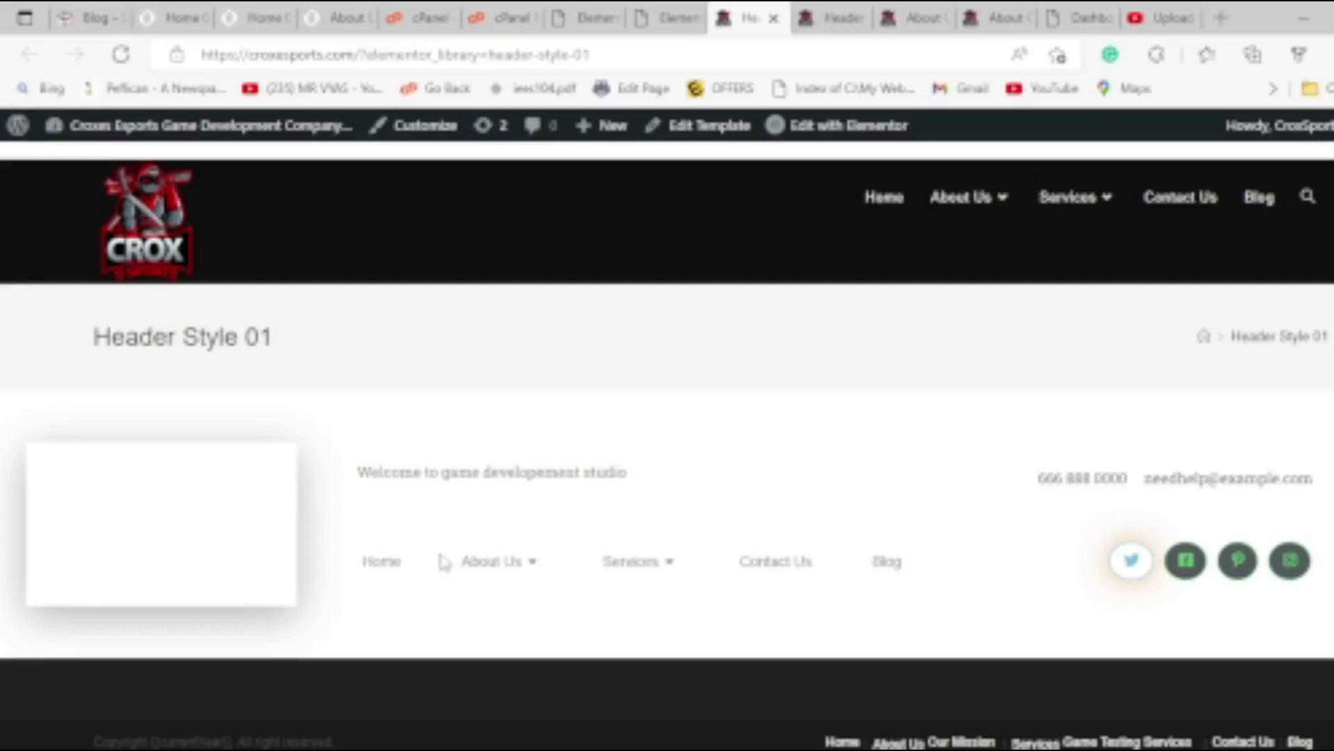
{"action": "mouse_move", "coordinate": [491, 531]}
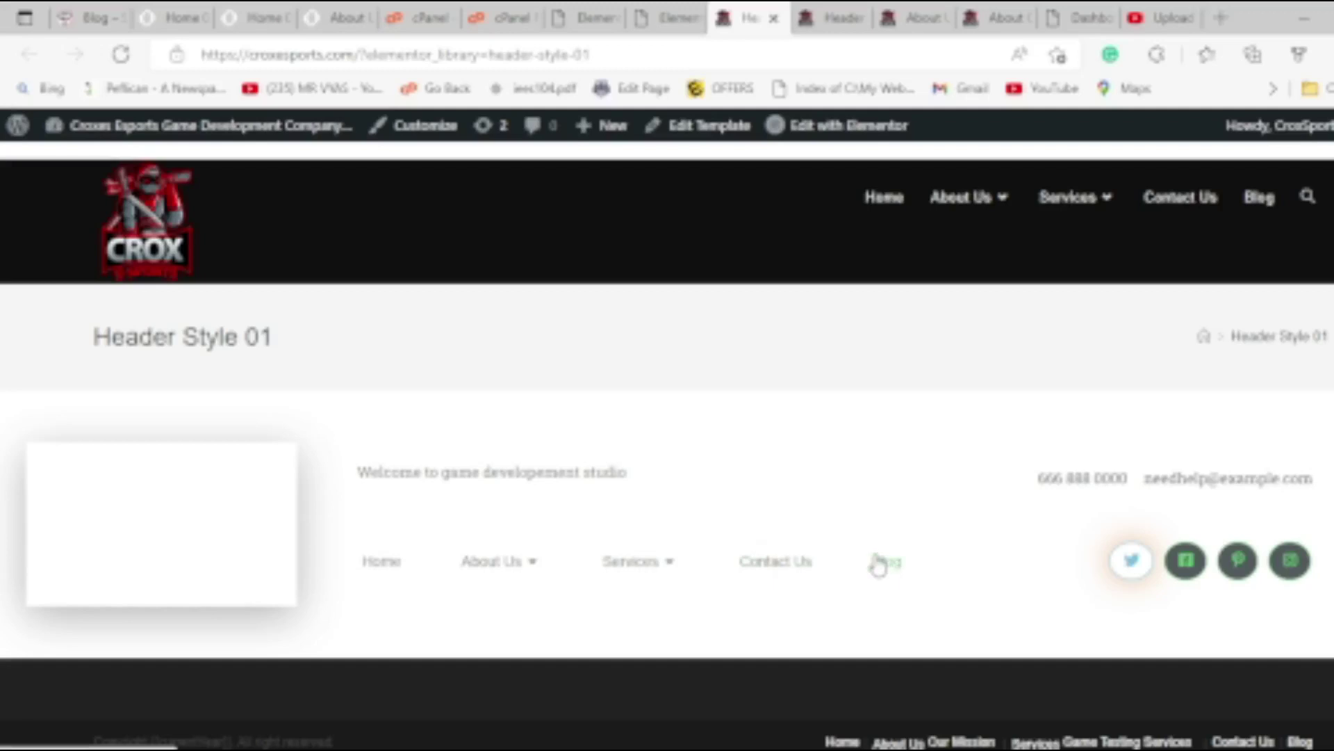
{"action": "key", "text": "ctrl+shift+Tab"}
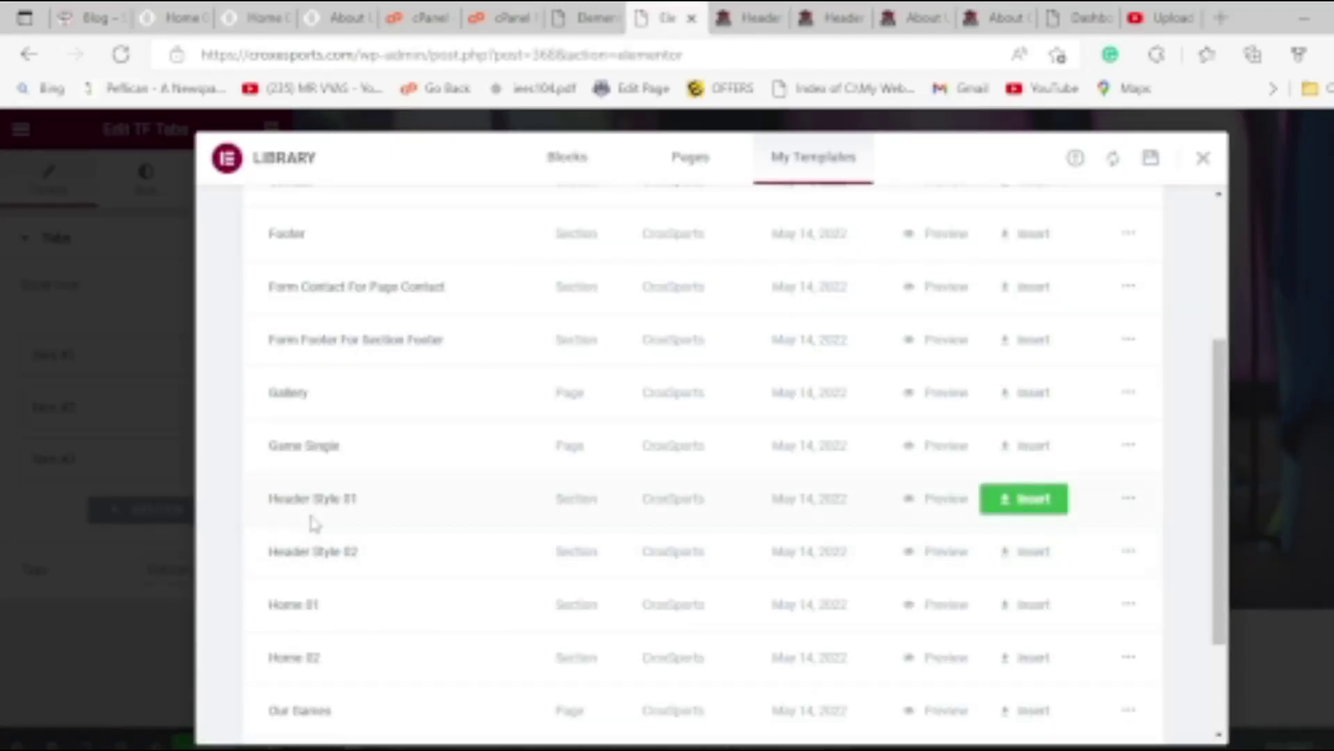
Insert the Header Style 01 template with its section settings applied above the About us hero.
{"action": "scroll", "coordinate": [314, 522], "scroll_direction": "down", "scroll_amount": 3}
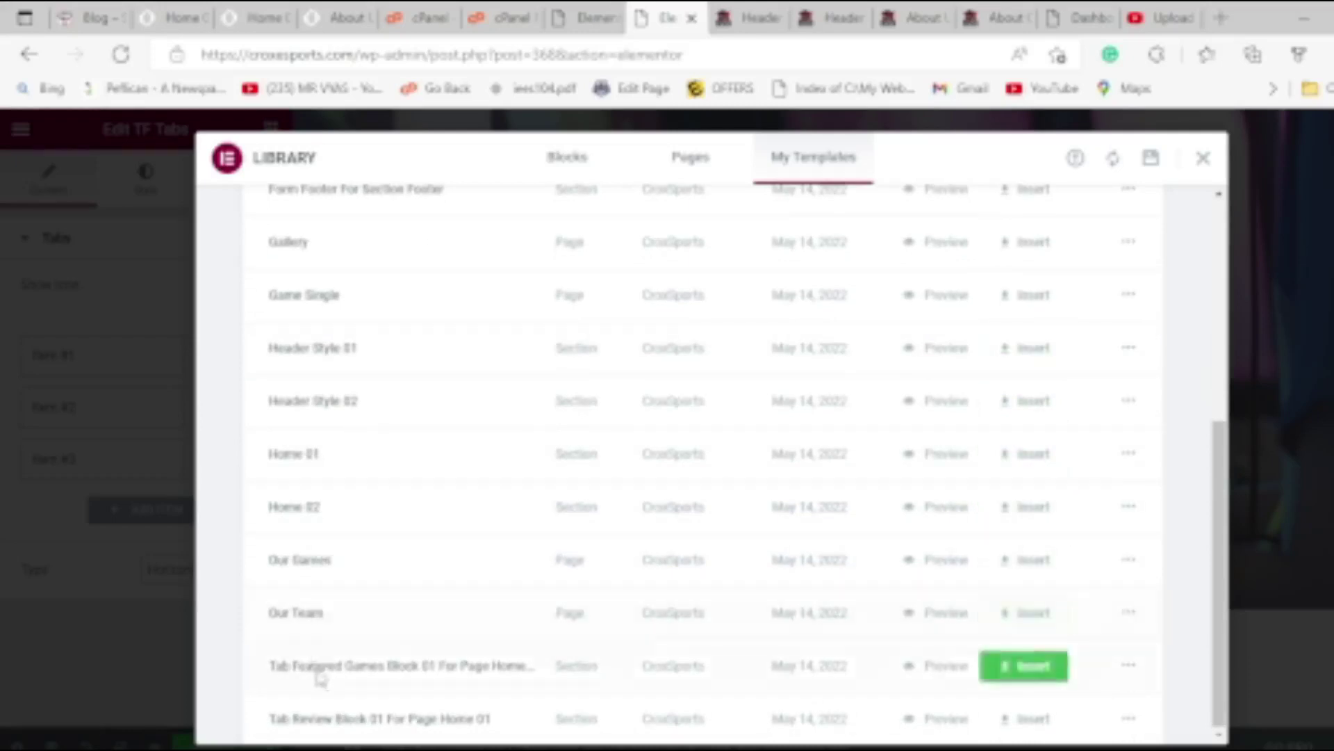
{"action": "scroll", "coordinate": [315, 678], "scroll_direction": "up", "scroll_amount": 1}
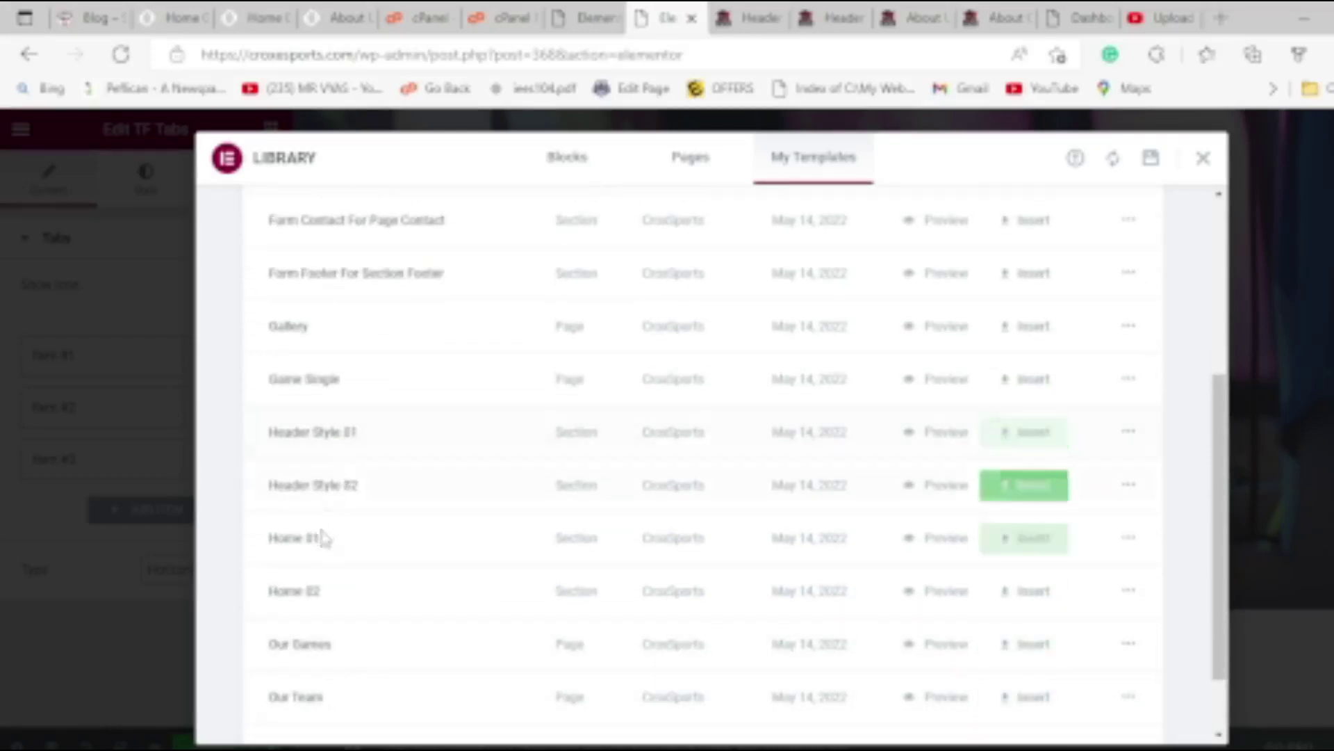
{"action": "scroll", "coordinate": [345, 559], "scroll_direction": "up", "scroll_amount": 3}
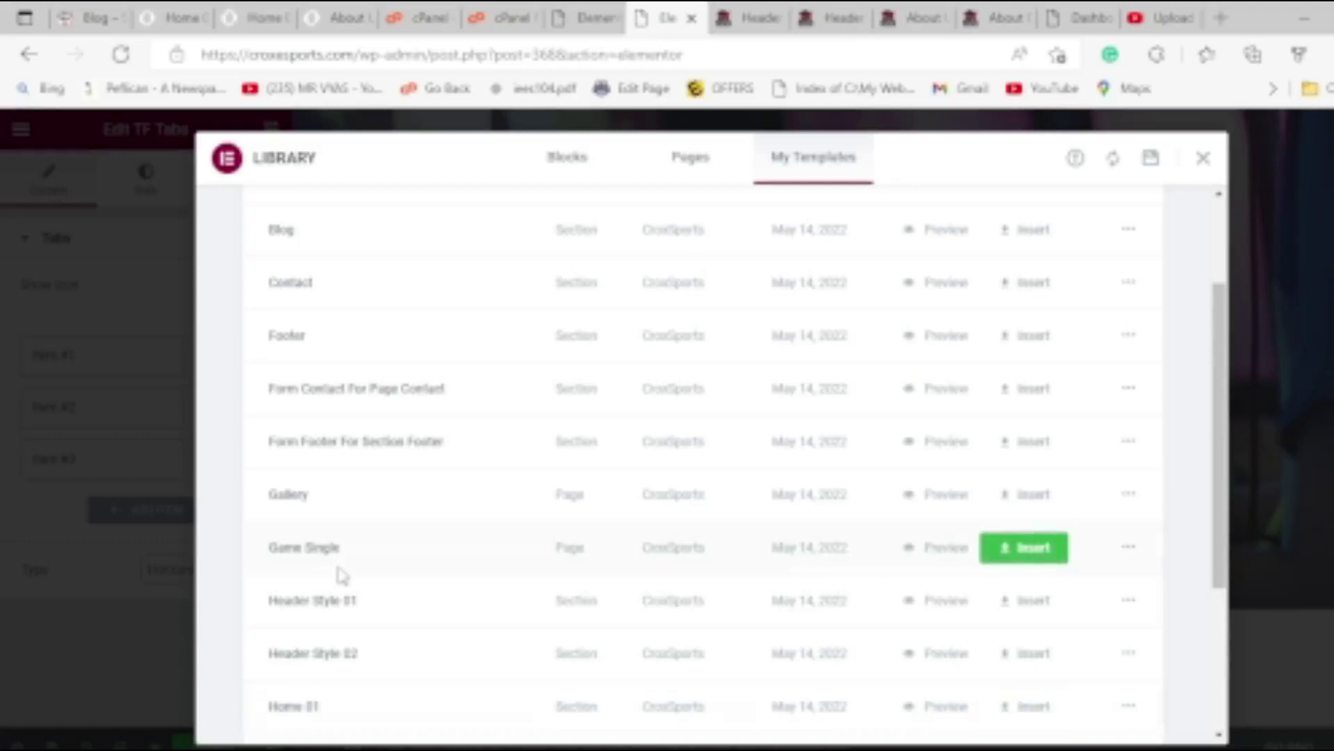
{"action": "scroll", "coordinate": [340, 570], "scroll_direction": "down", "scroll_amount": 3}
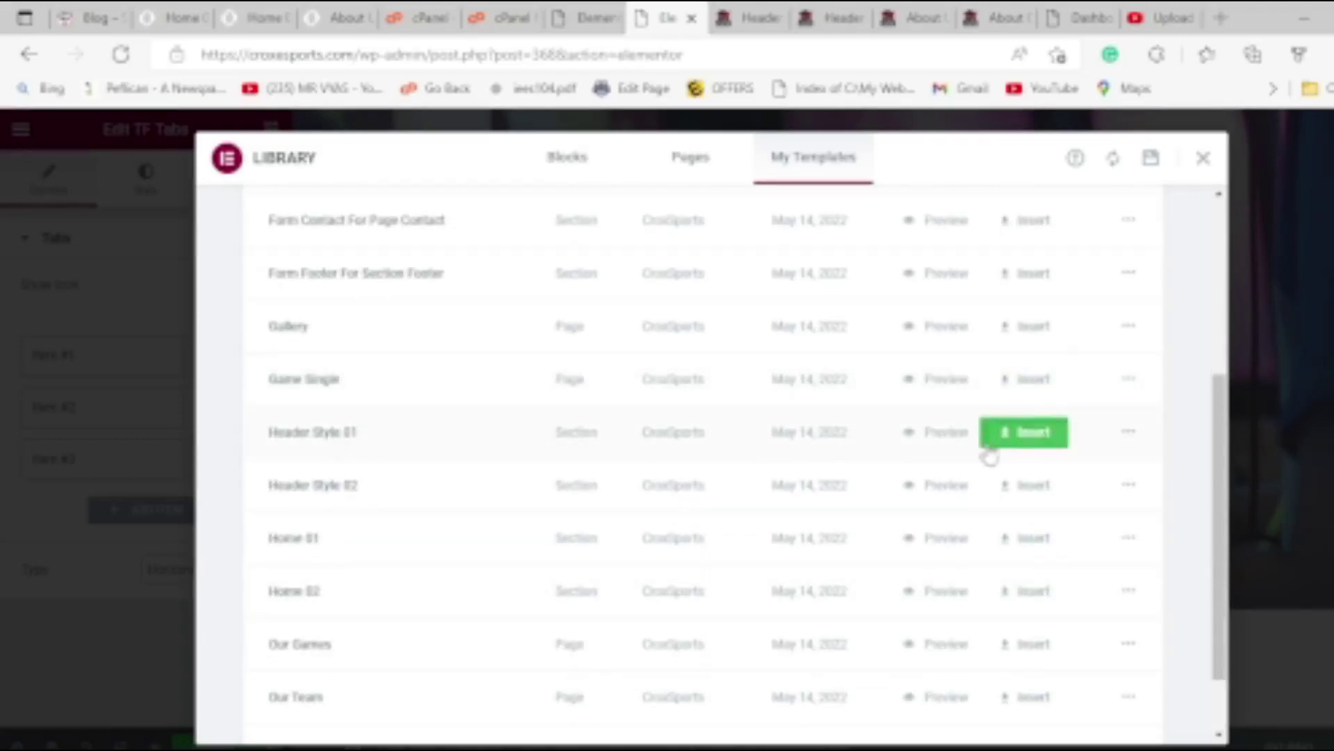
{"action": "left_click", "coordinate": [1026, 434]}
{"action": "left_click", "coordinate": [811, 502]}
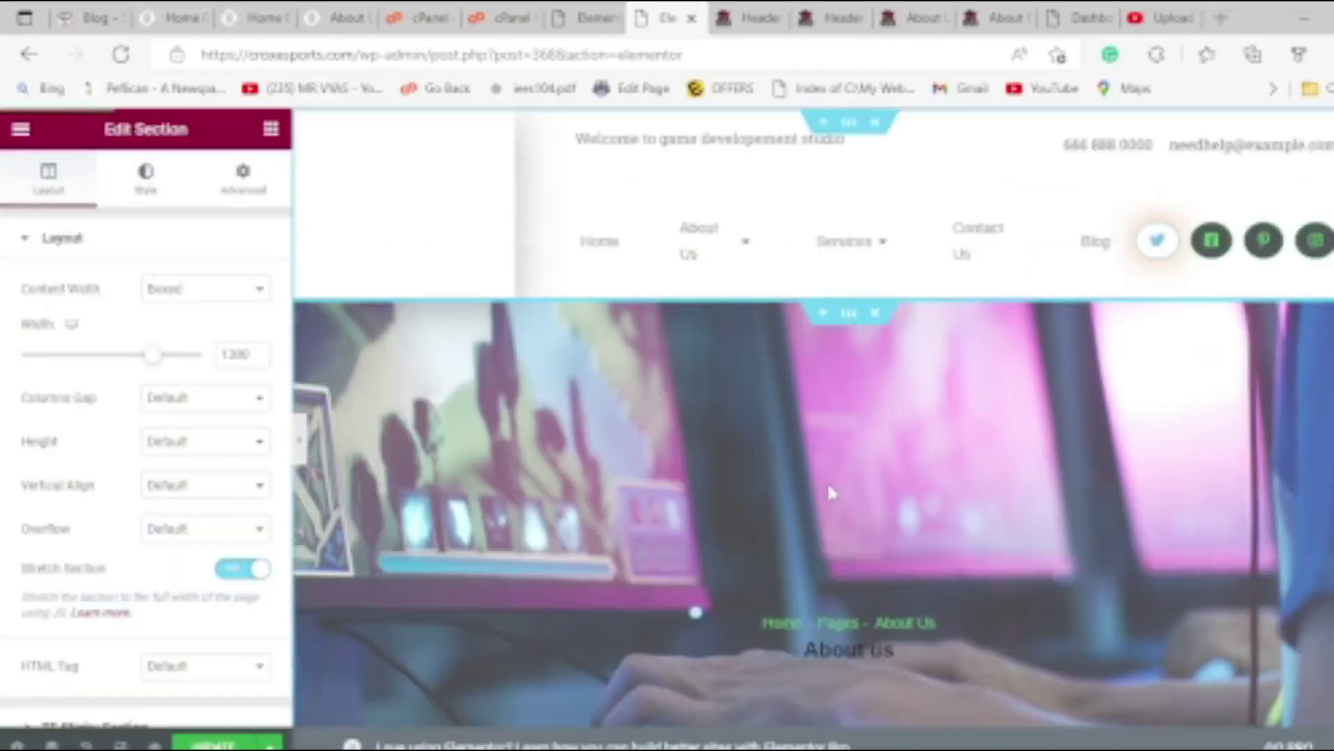
From the header logo's image picker, browse the Media Library and load all 154 items to reach the CROX logo.
{"action": "left_click", "coordinate": [432, 194]}
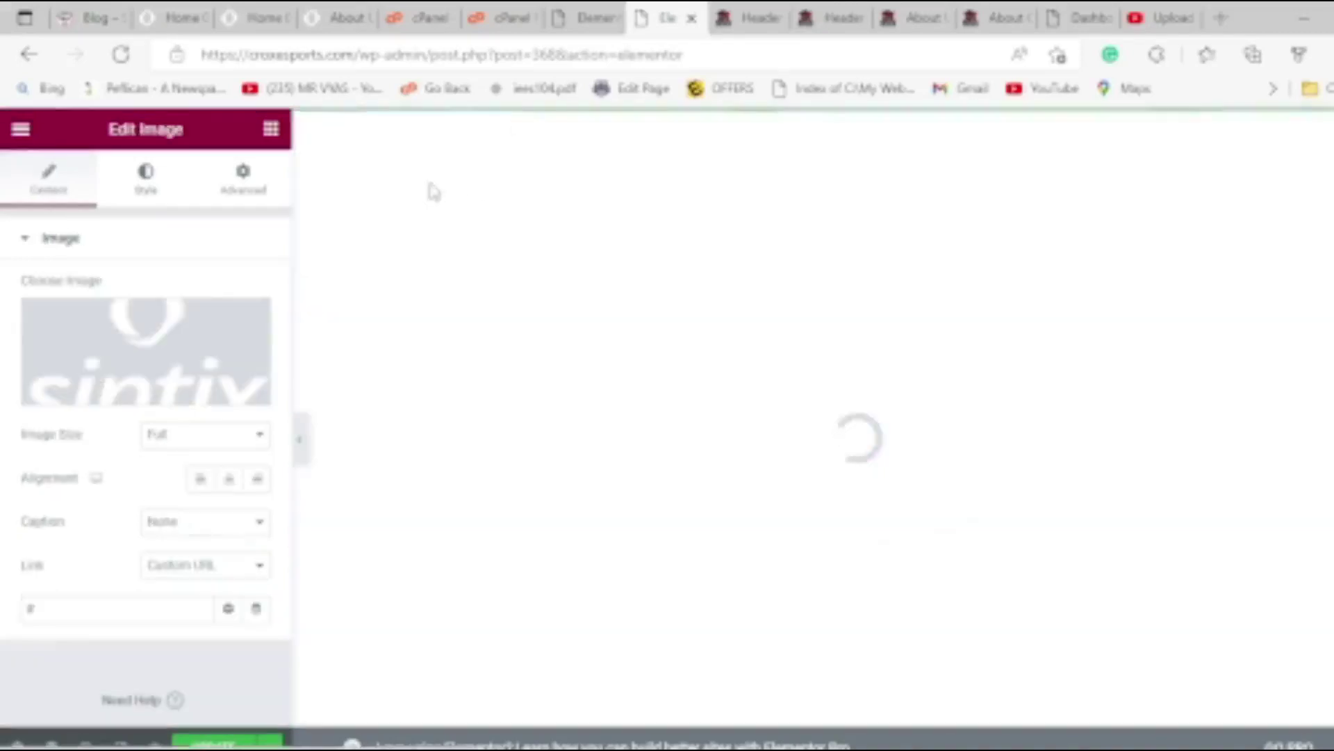
{"action": "left_click", "coordinate": [159, 348]}
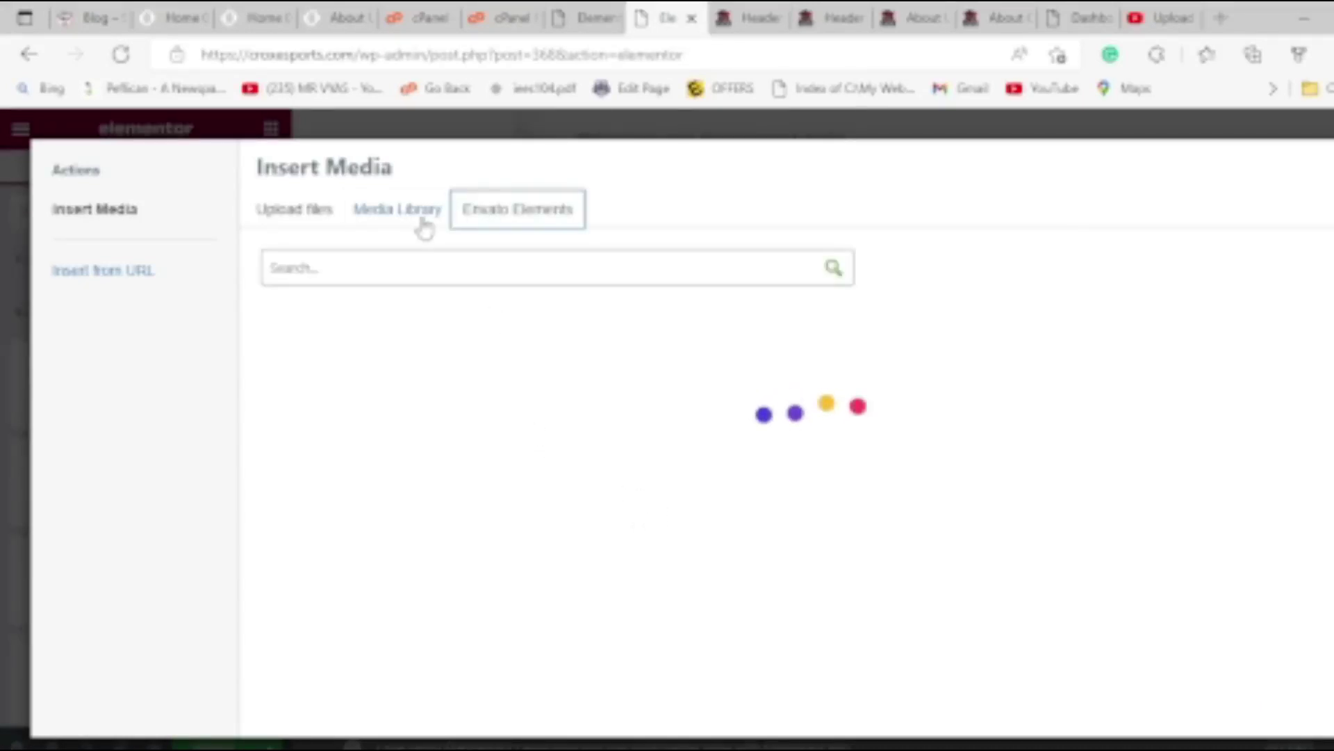
{"action": "left_click", "coordinate": [403, 219]}
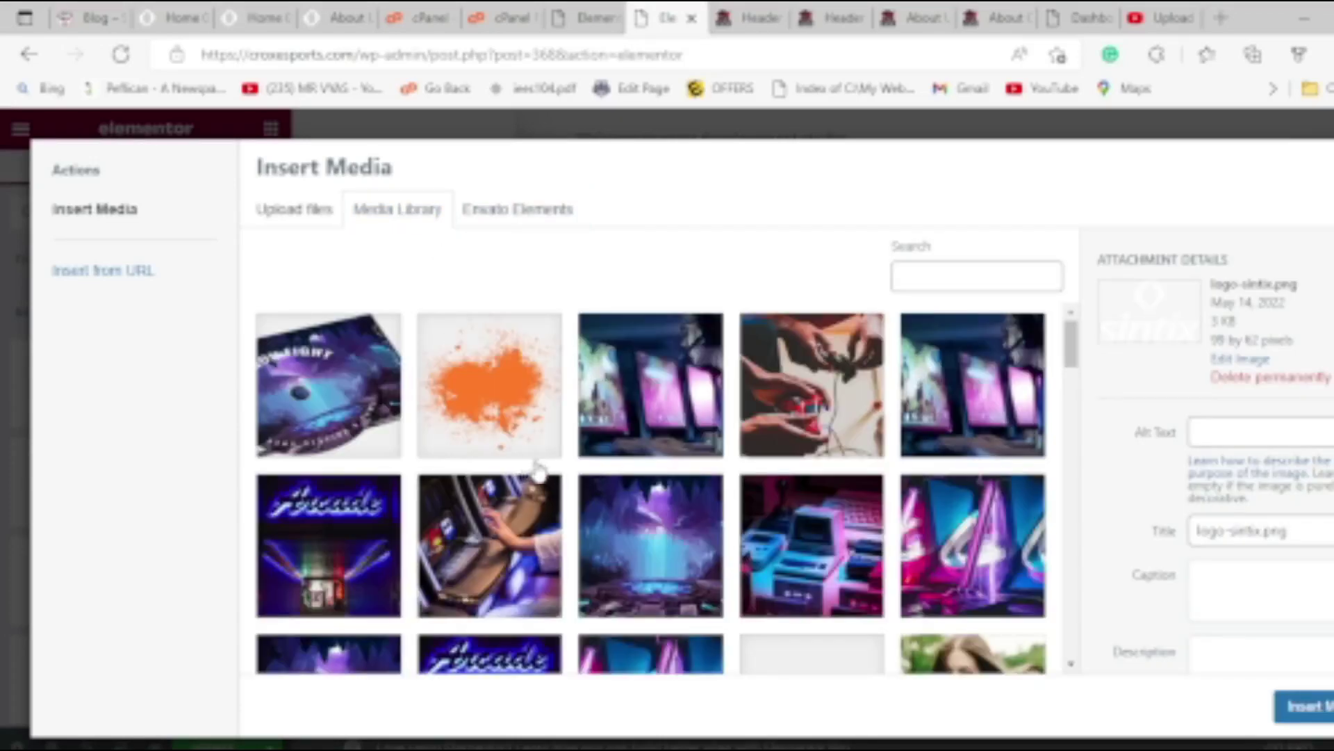
{"action": "scroll", "coordinate": [538, 473], "scroll_direction": "down", "scroll_amount": 15}
{"action": "scroll", "coordinate": [645, 473], "scroll_direction": "down", "scroll_amount": 10}
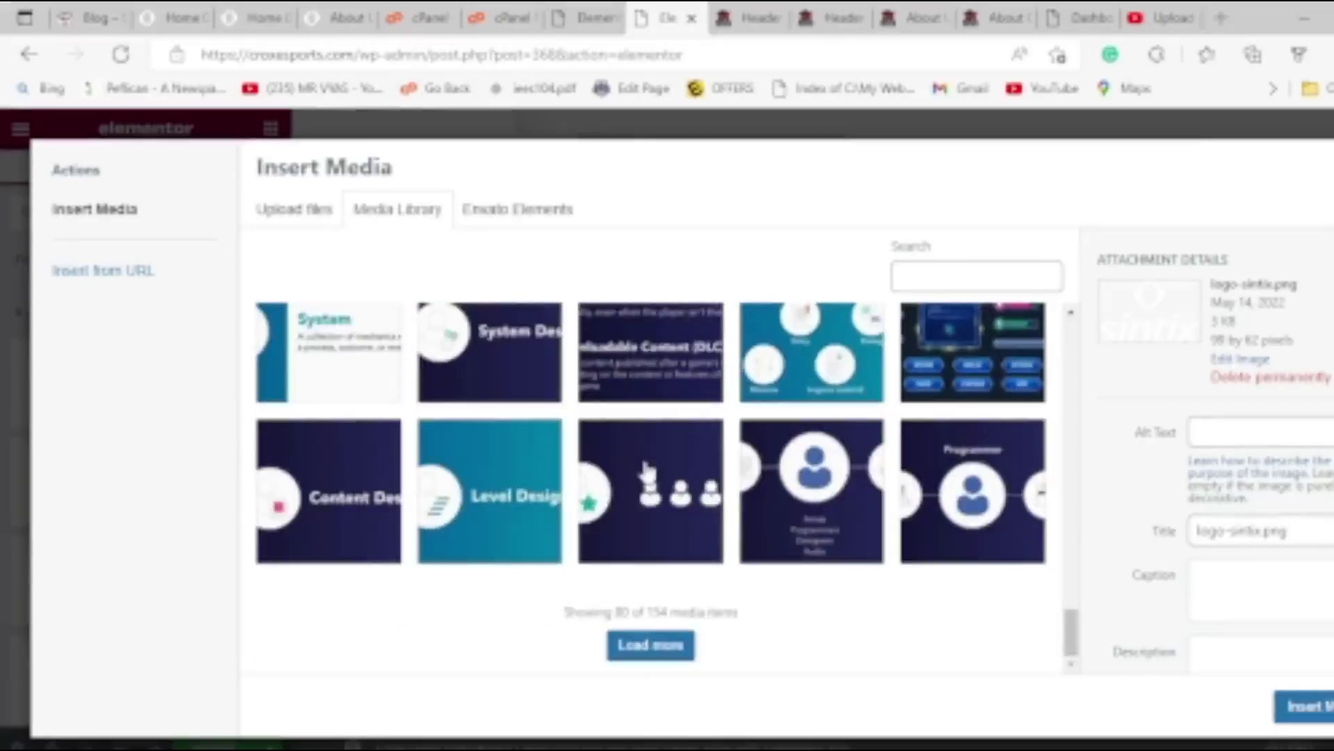
{"action": "left_click", "coordinate": [653, 644]}
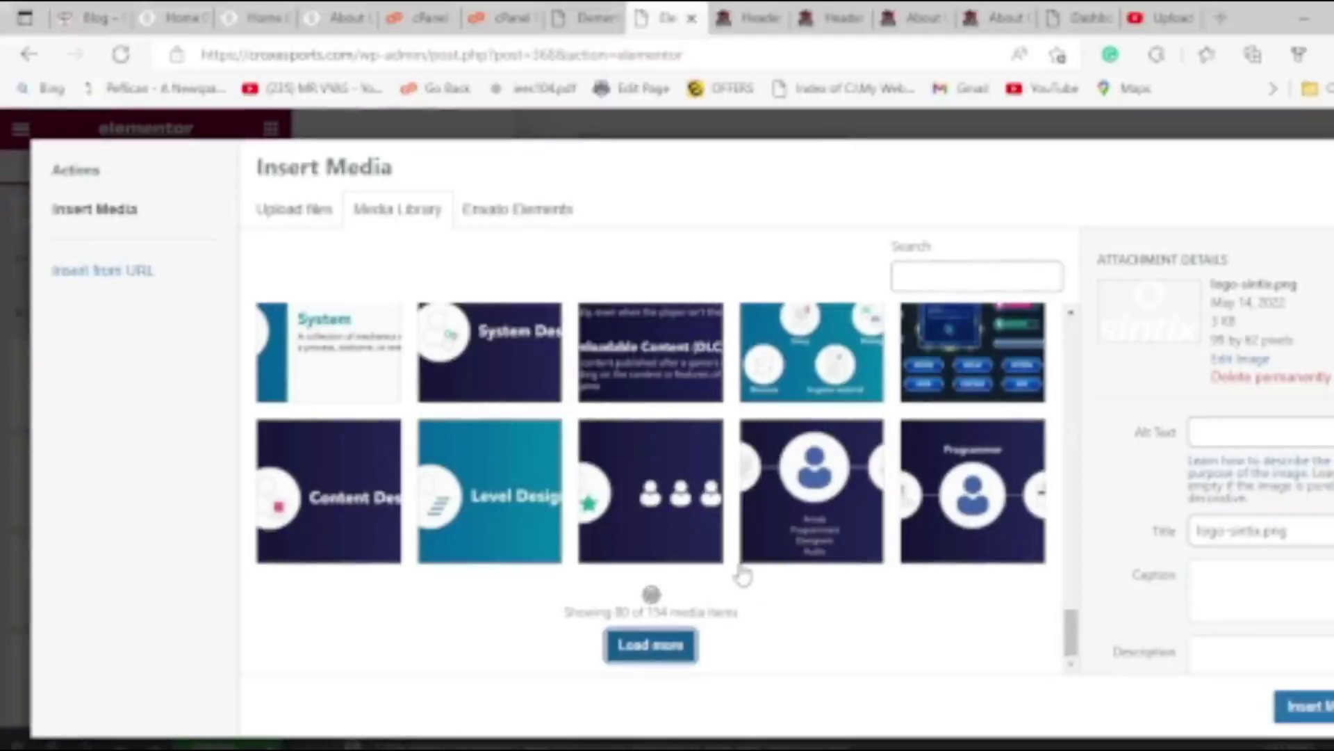
{"action": "scroll", "coordinate": [742, 576], "scroll_direction": "down", "scroll_amount": 15}
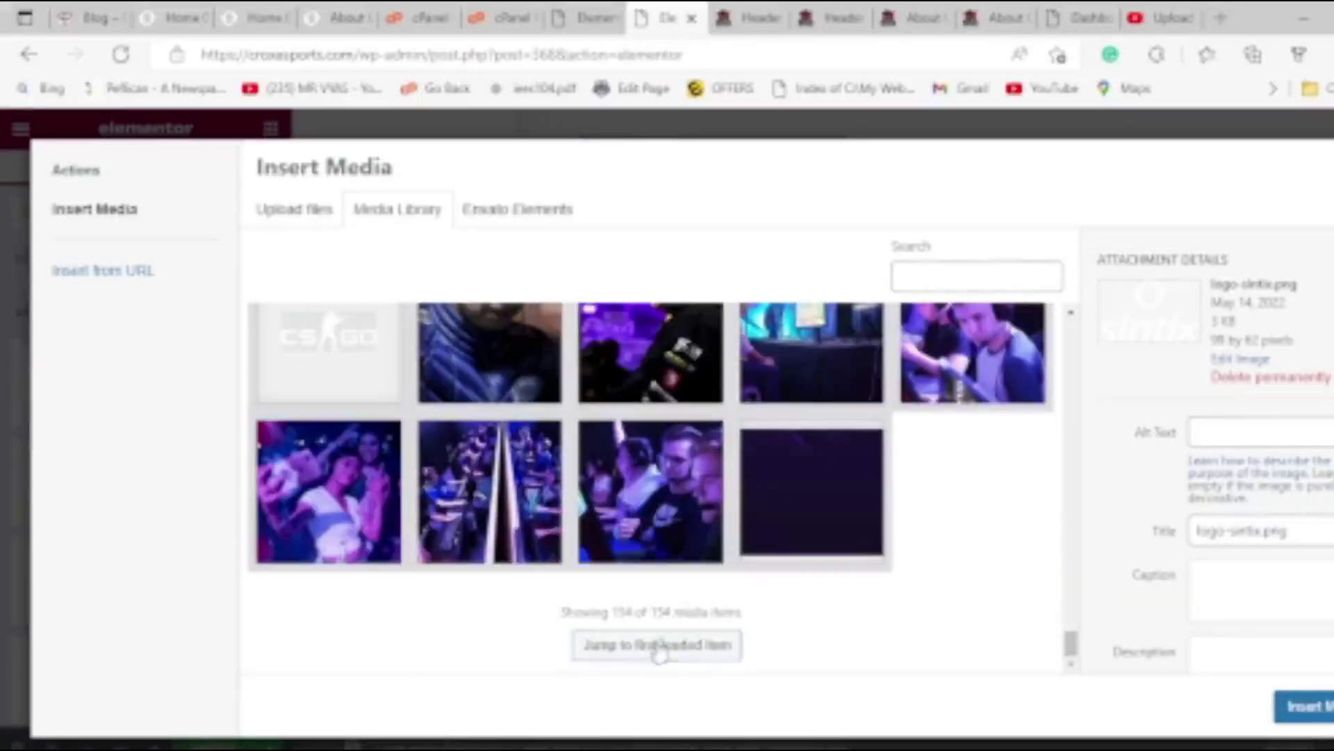
{"action": "left_click", "coordinate": [656, 644]}
{"action": "scroll", "coordinate": [807, 573], "scroll_direction": "down", "scroll_amount": 5}
{"action": "scroll", "coordinate": [806, 573], "scroll_direction": "down", "scroll_amount": 5}
{"action": "scroll", "coordinate": [545, 492], "scroll_direction": "up", "scroll_amount": 3}
Select the CROX logo image and copy the site name from the address bar.
{"action": "left_click", "coordinate": [358, 516]}
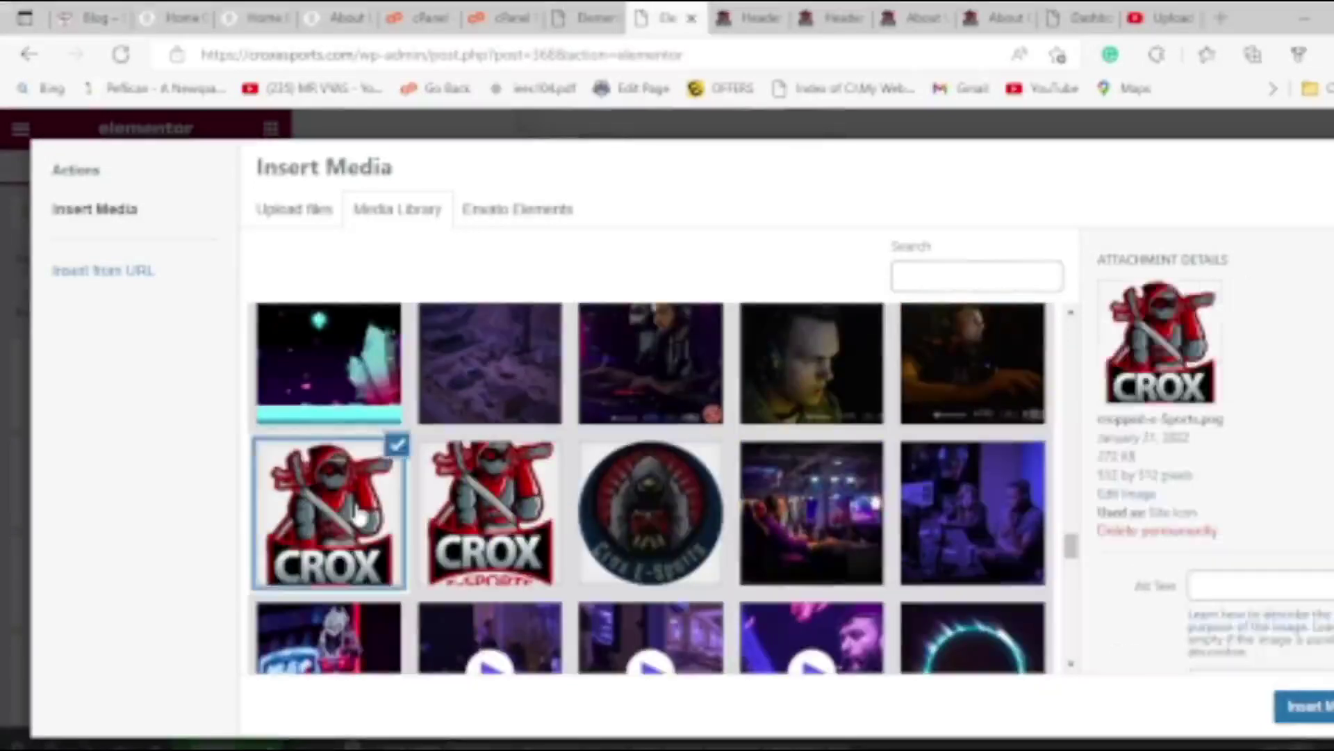
{"action": "scroll", "coordinate": [1230, 517], "scroll_direction": "down", "scroll_amount": 1}
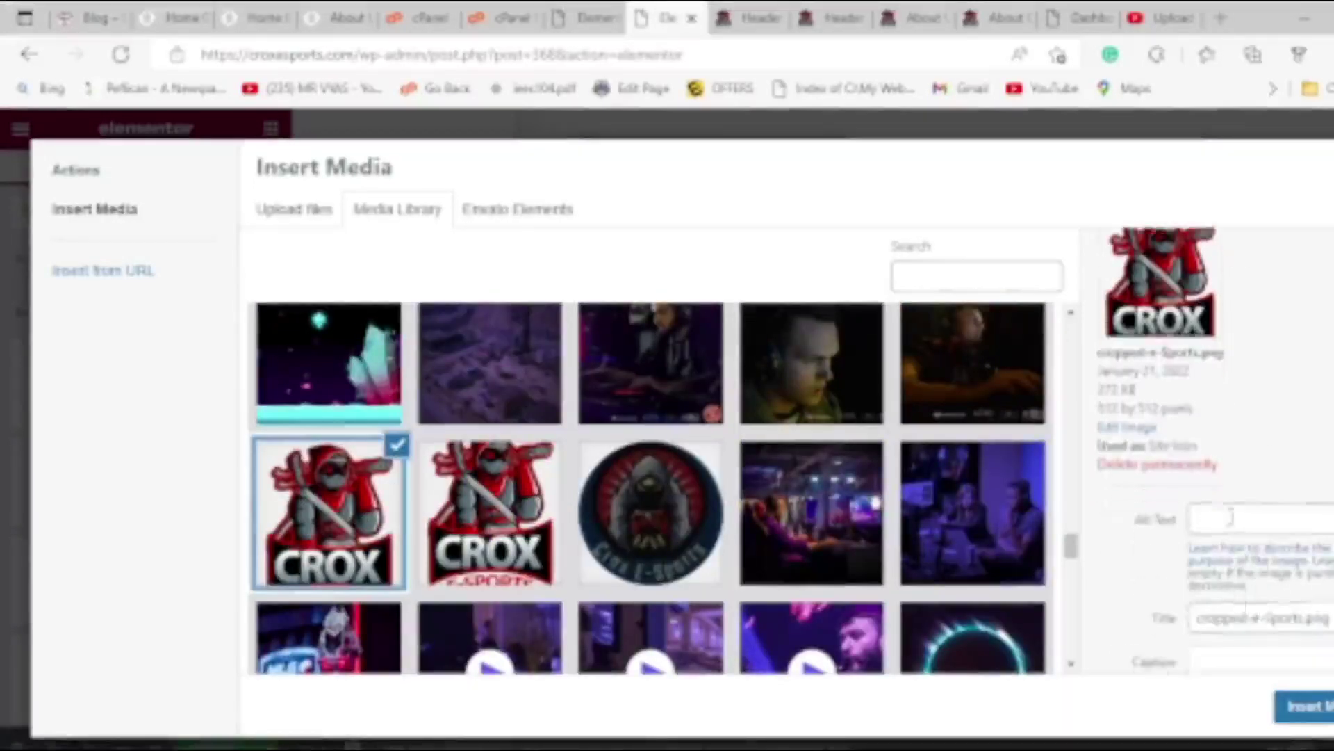
{"action": "triple_click", "coordinate": [1251, 624]}
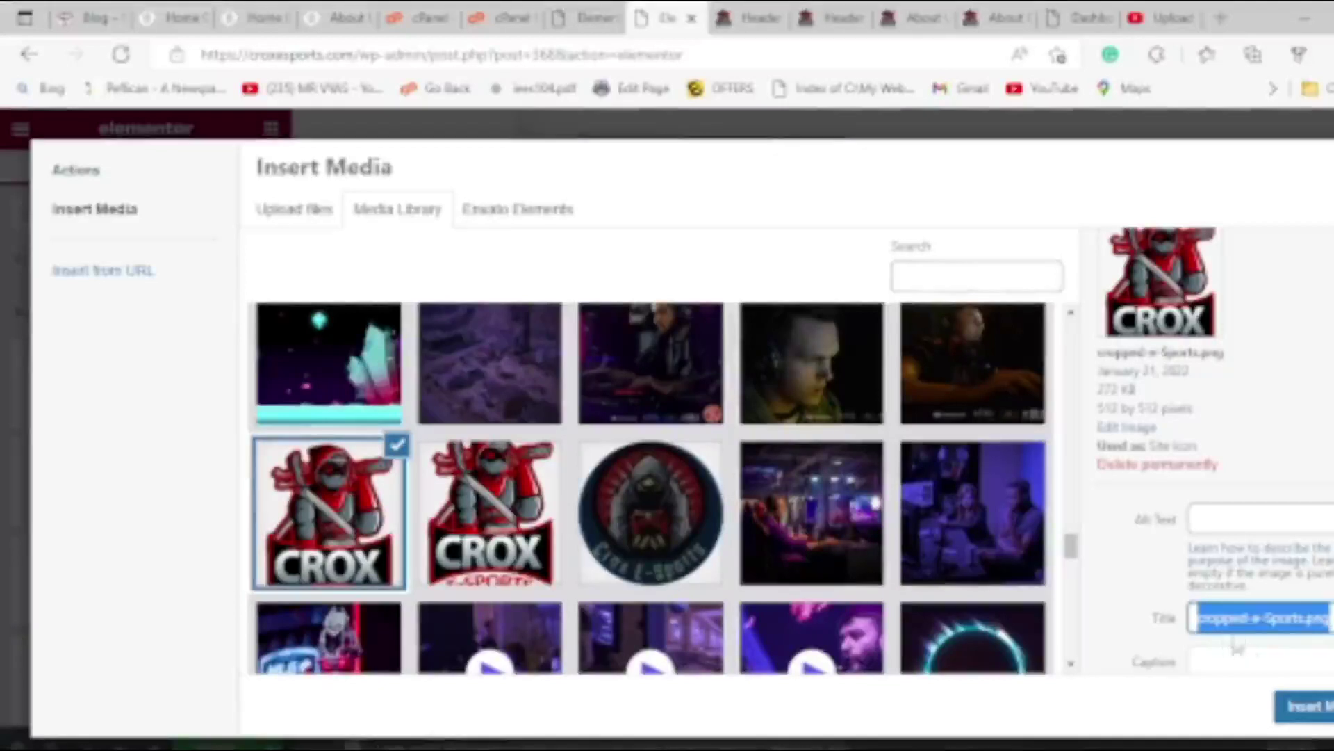
{"action": "left_click", "coordinate": [1244, 626]}
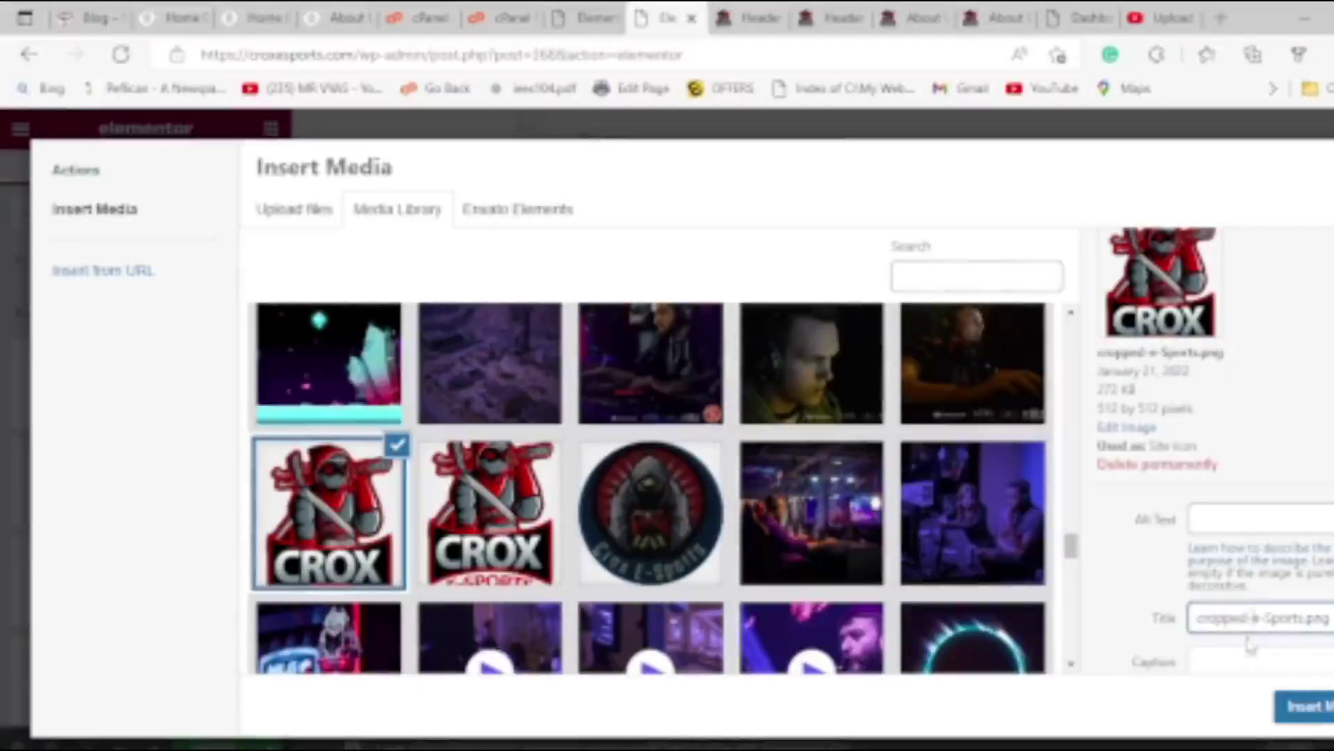
{"action": "scroll", "coordinate": [1244, 650], "scroll_direction": "down", "scroll_amount": 3}
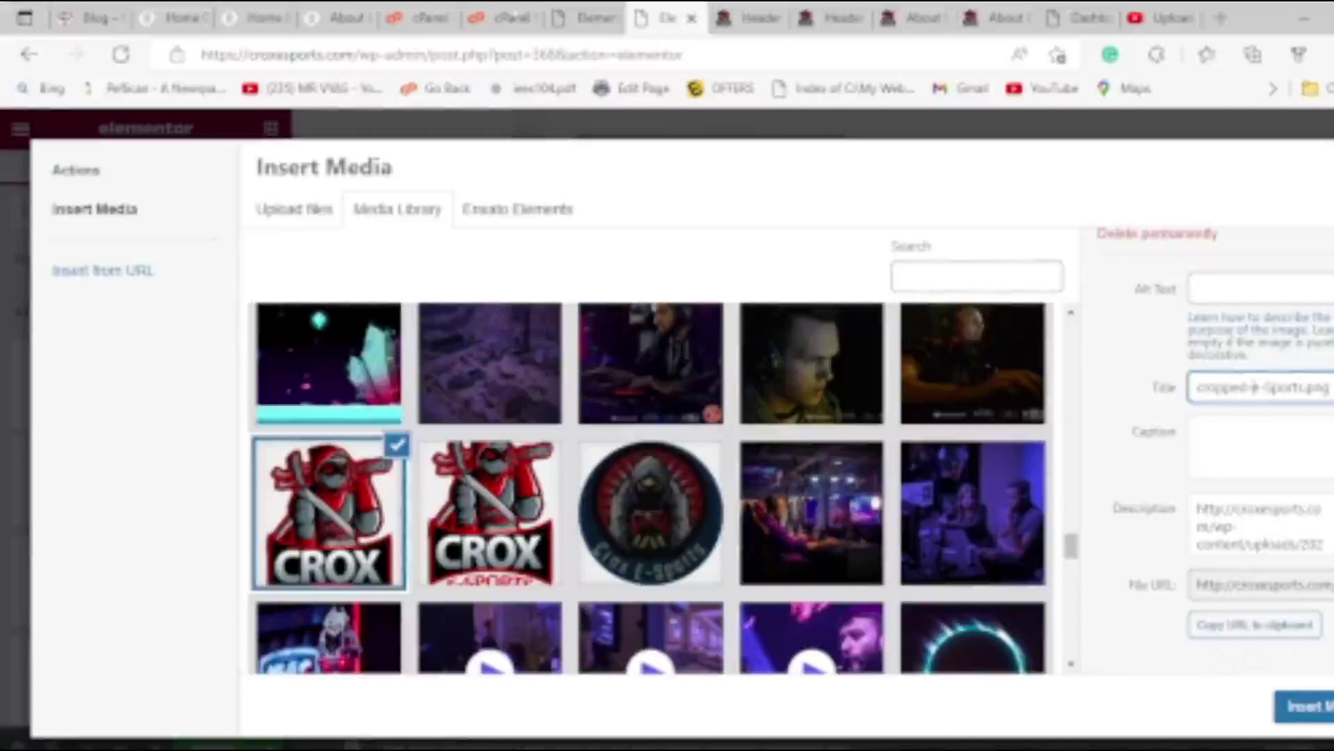
{"action": "left_click_drag", "start_coordinate": [248, 55], "coordinate": [314, 55]}
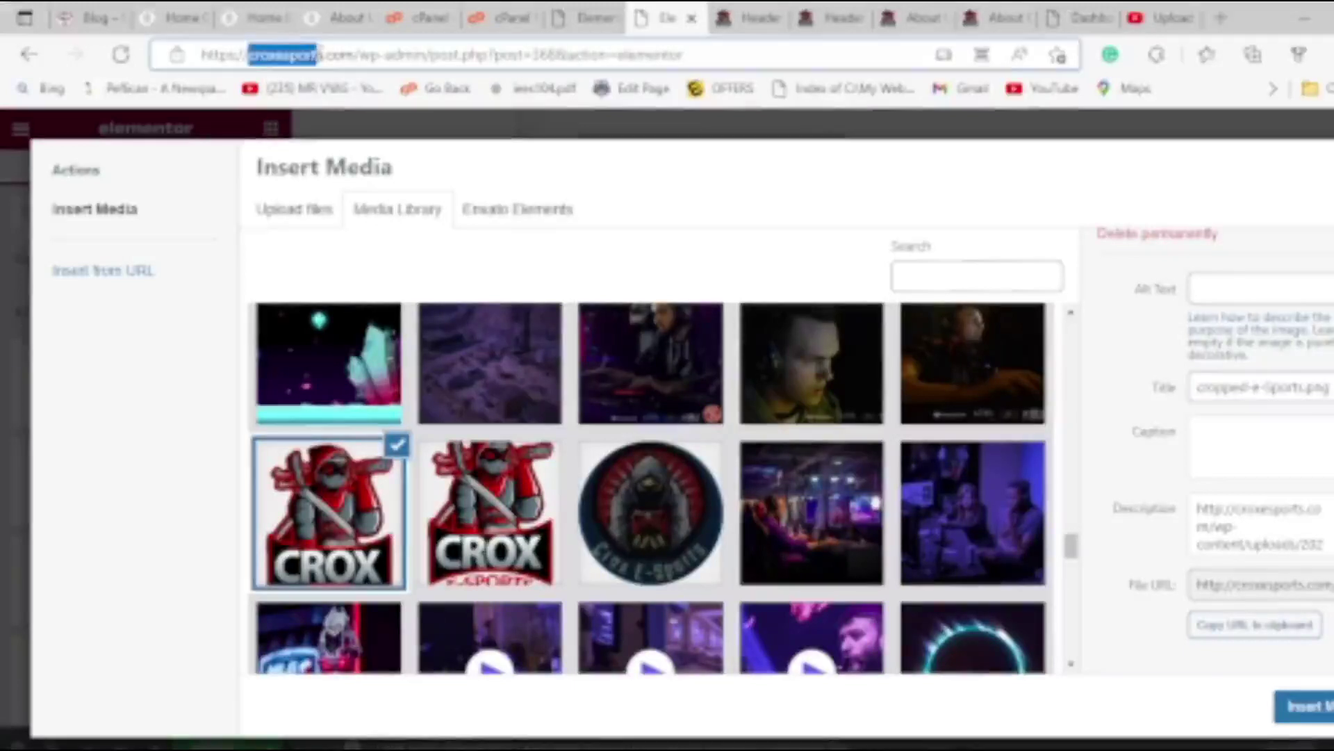
Set the logo's alt text, title and description to 'crox esport Logo Game Design Company in Pune'.
{"action": "left_click", "coordinate": [1284, 285]}
{"action": "type", "text": "croxesport"}
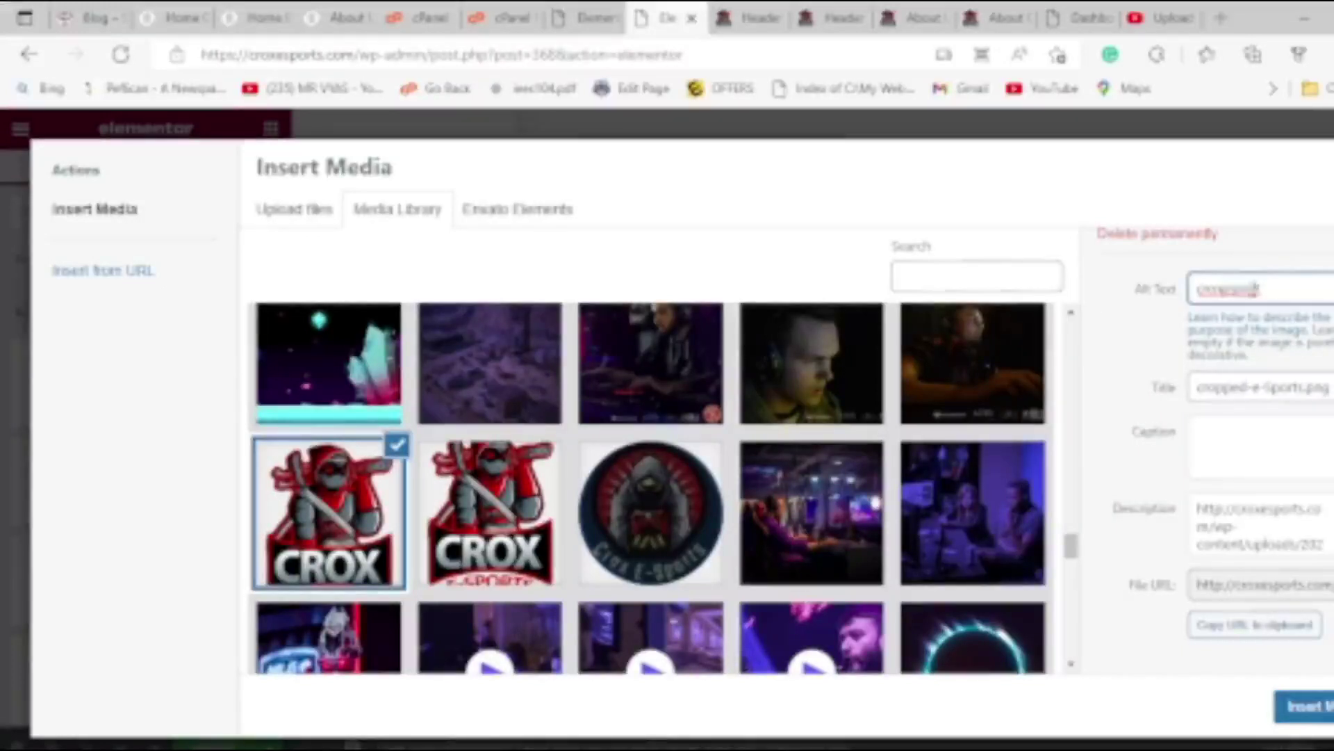
{"action": "type", "text": "s"}
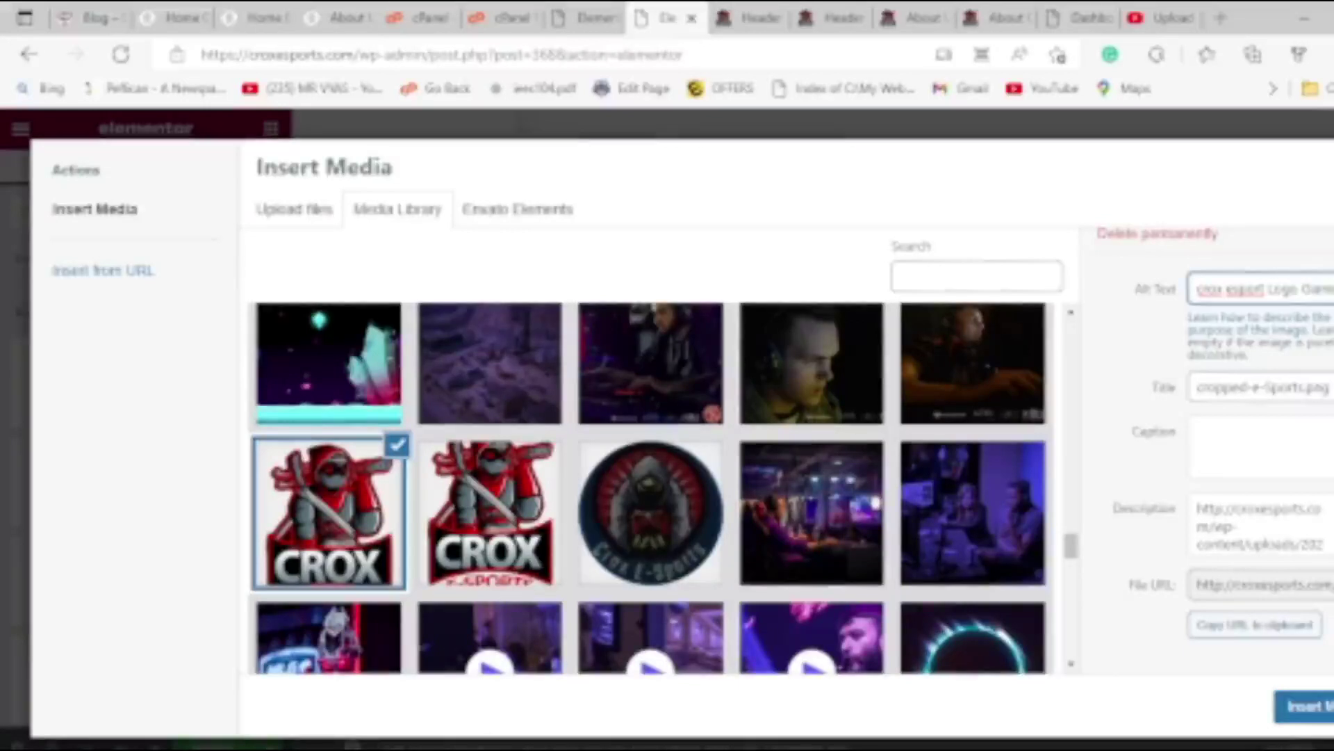
{"action": "key", "text": "Right"}
{"action": "key", "text": "Right"}
{"action": "key", "text": "Right"}
{"action": "key", "text": "Right"}
{"action": "key", "text": "Right"}
{"action": "key", "text": "Right"}
{"action": "key", "text": "Right"}
{"action": "key", "text": "Right"}
{"action": "key", "text": "Right"}
{"action": "key", "text": "Right"}
{"action": "key", "text": "Right"}
{"action": "key", "text": "Right"}
{"action": "key", "text": "Right"}
{"action": "key", "text": "Right"}
{"action": "key", "text": "Right"}
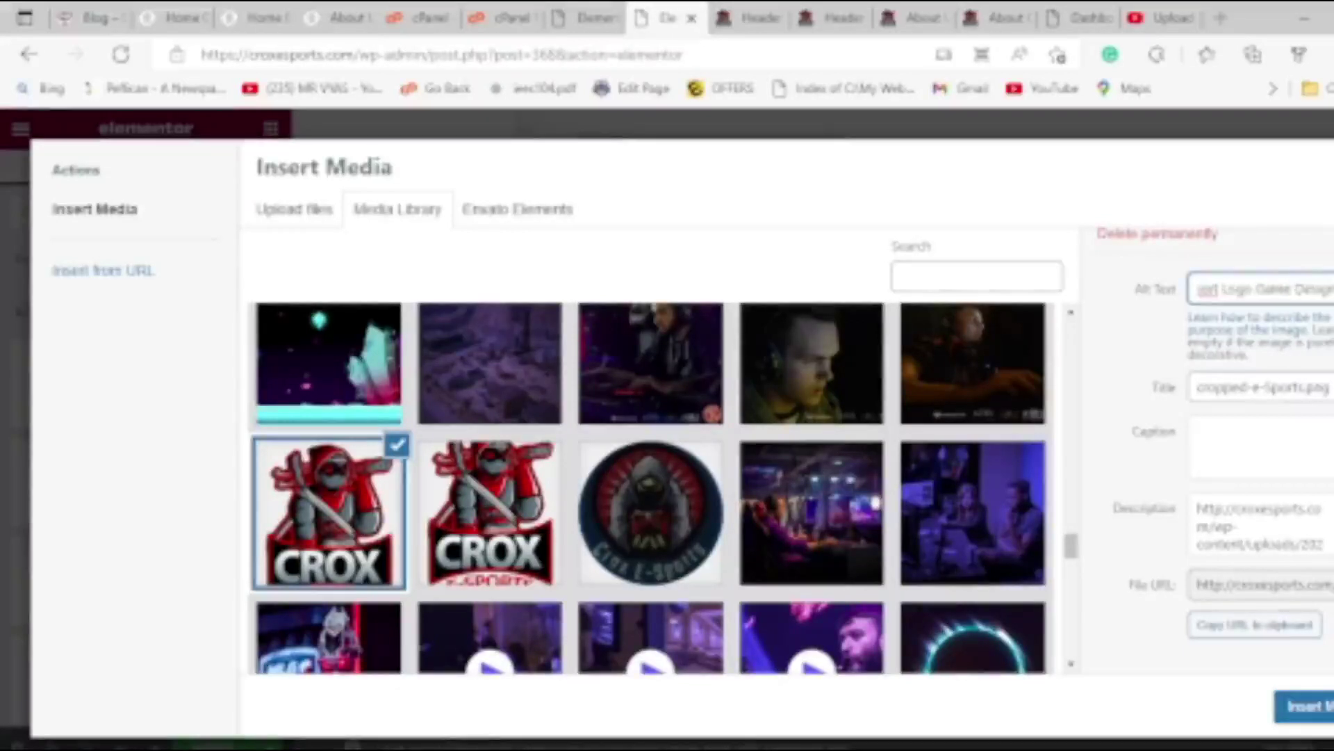
{"action": "key", "text": "Right"}
{"action": "key", "text": "Right"}
{"action": "key", "text": "Right"}
{"action": "key", "text": "Right"}
{"action": "key", "text": "Right"}
{"action": "key", "text": "Right"}
{"action": "key", "text": "Right"}
{"action": "key", "text": "Right"}
{"action": "key", "text": "Right"}
{"action": "key", "text": "Right"}
{"action": "key", "text": "ctrl+a"}
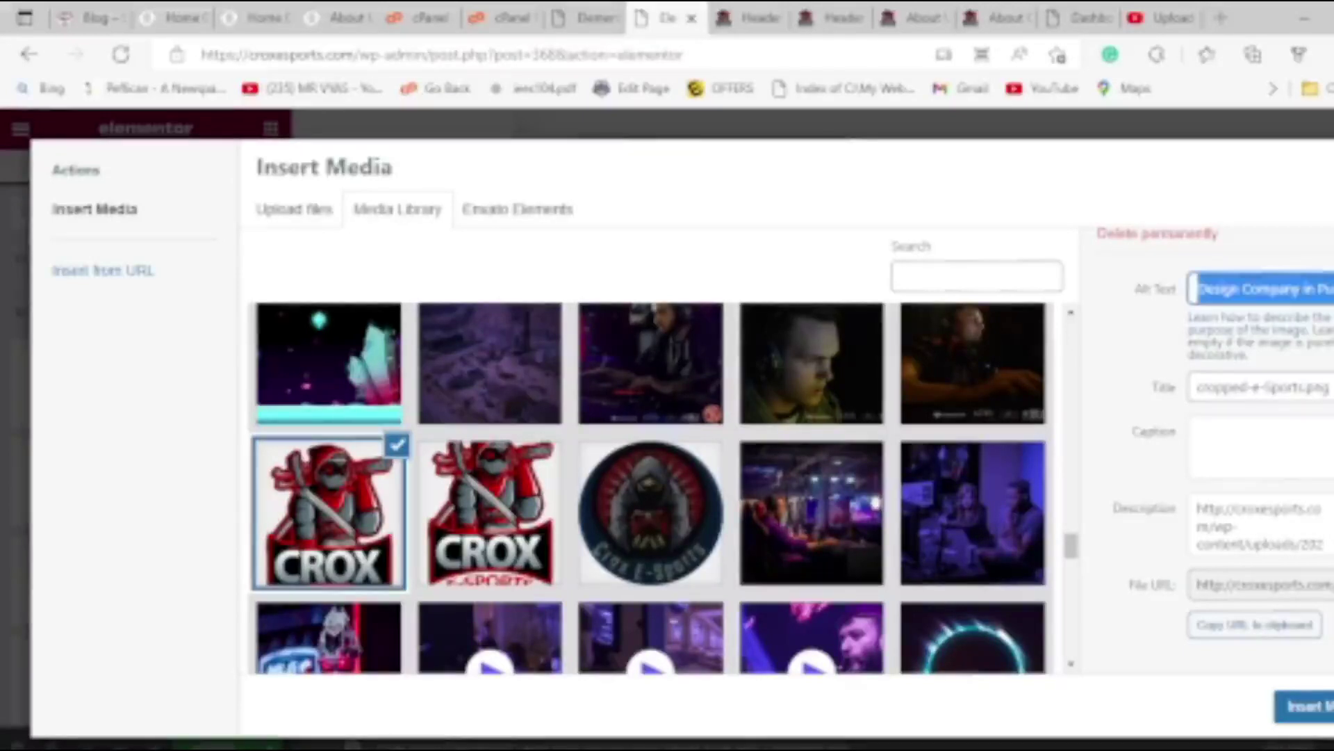
{"action": "key", "text": "Tab"}
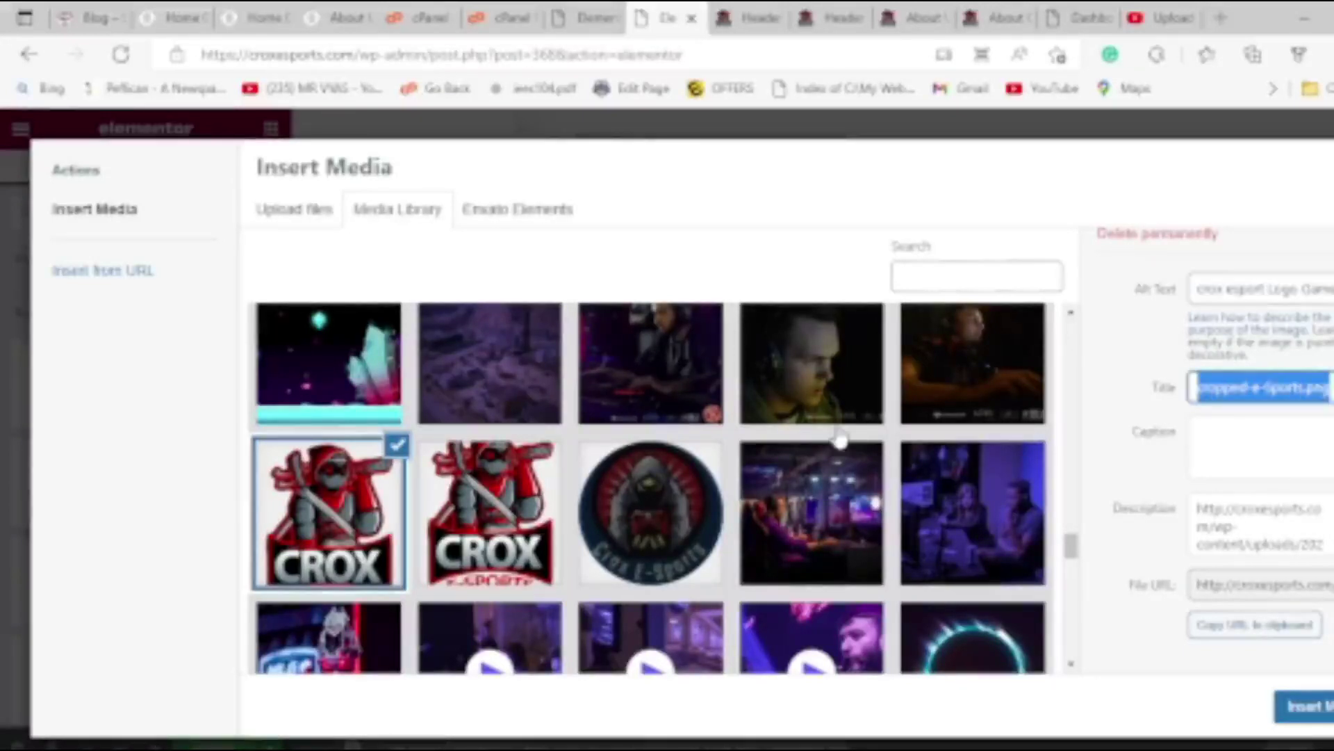
{"action": "key", "text": "ctrl+v"}
{"action": "key", "text": "Tab"}
{"action": "key", "text": "ctrl+a"}
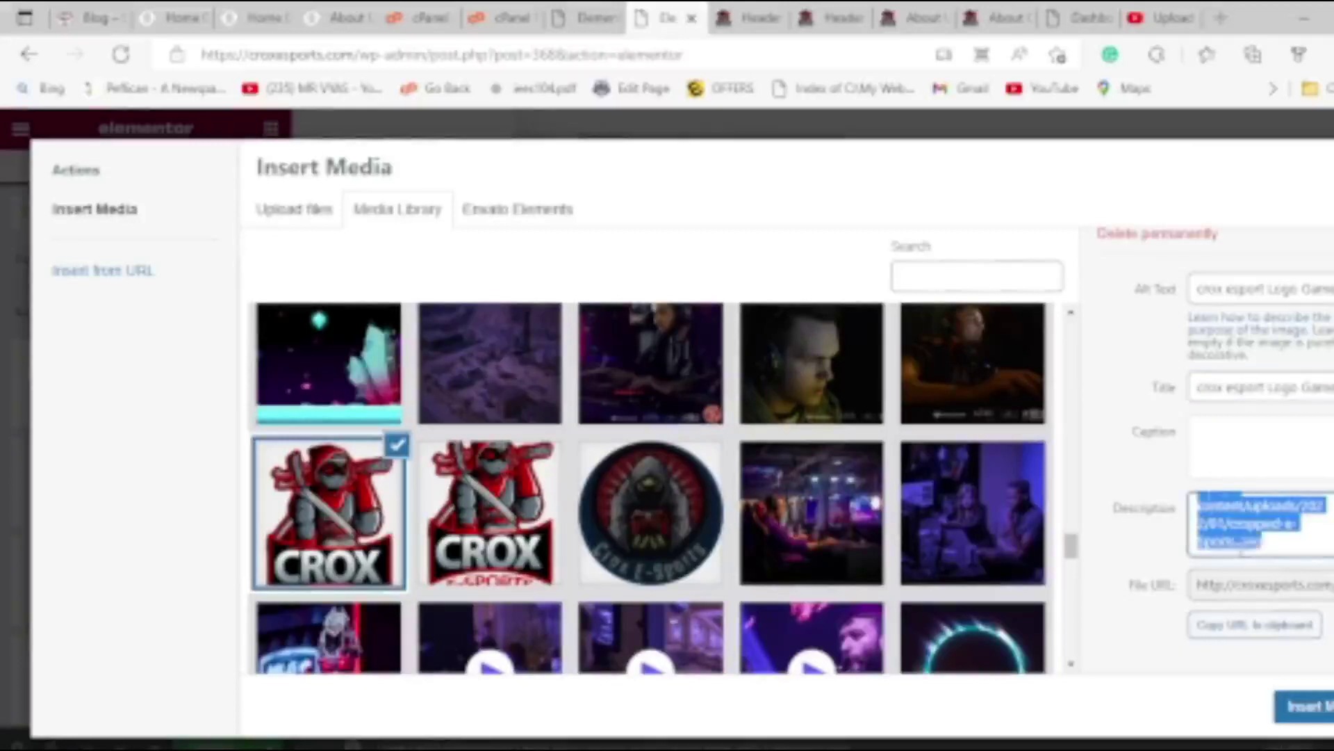
{"action": "type", "text": "crox esport Logo Game Design Company in Pune"}
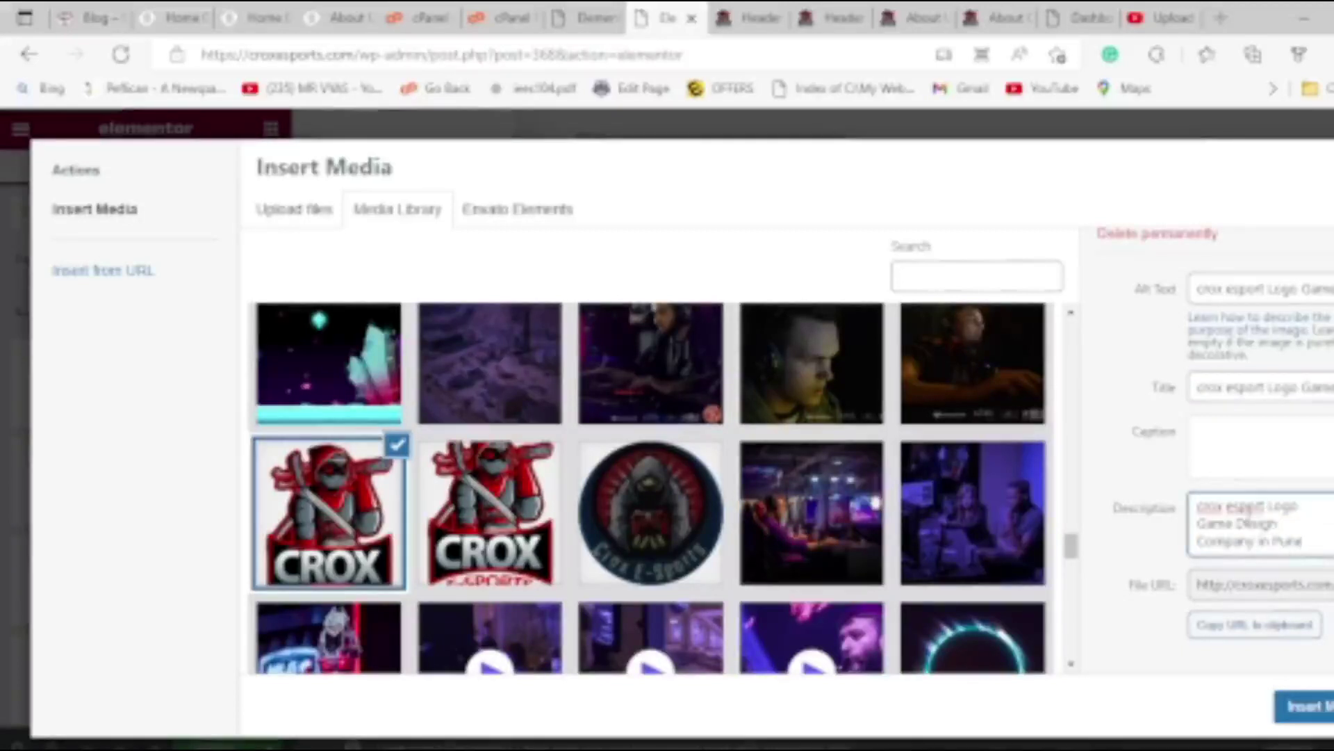
Close the Insert Media dialog and return to the page editor.
{"action": "left_click", "coordinate": [1304, 706]}
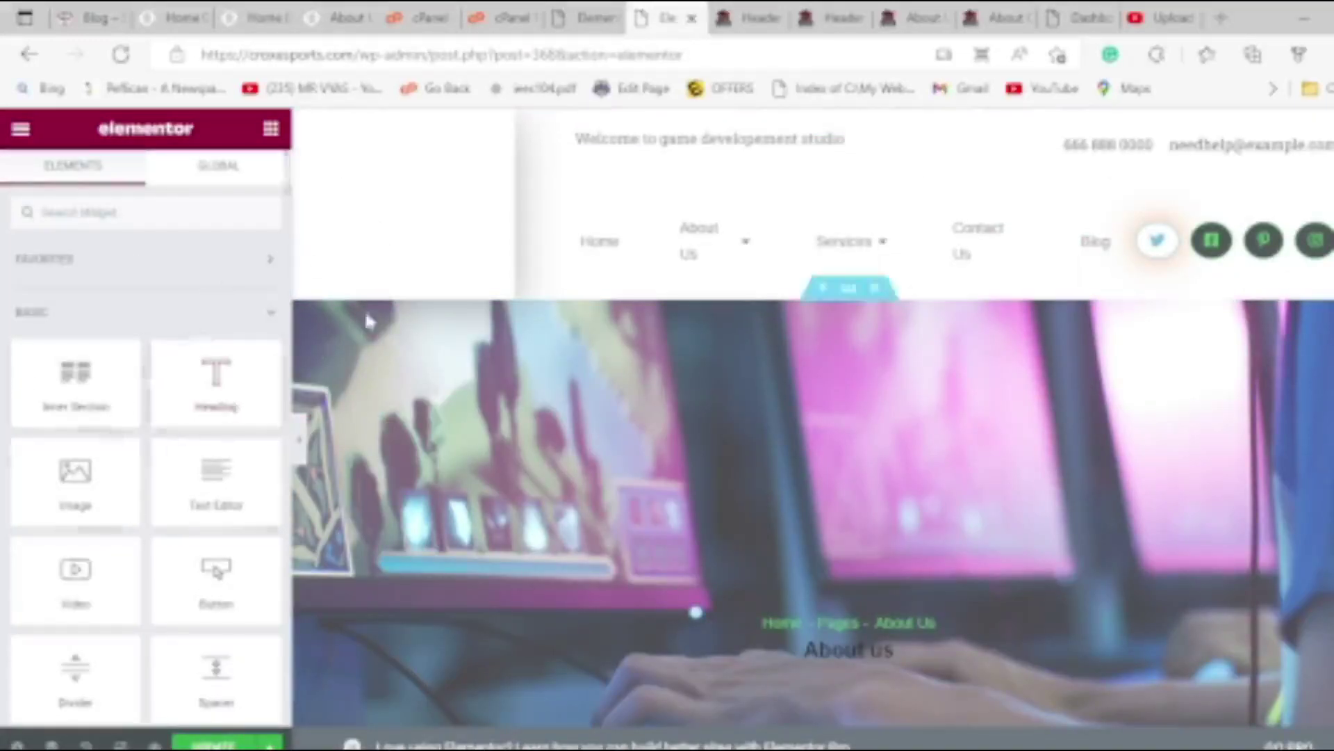
{"action": "scroll", "coordinate": [212, 706], "scroll_direction": "down", "scroll_amount": 2}
{"action": "scroll", "coordinate": [508, 597], "scroll_direction": "down", "scroll_amount": 4}
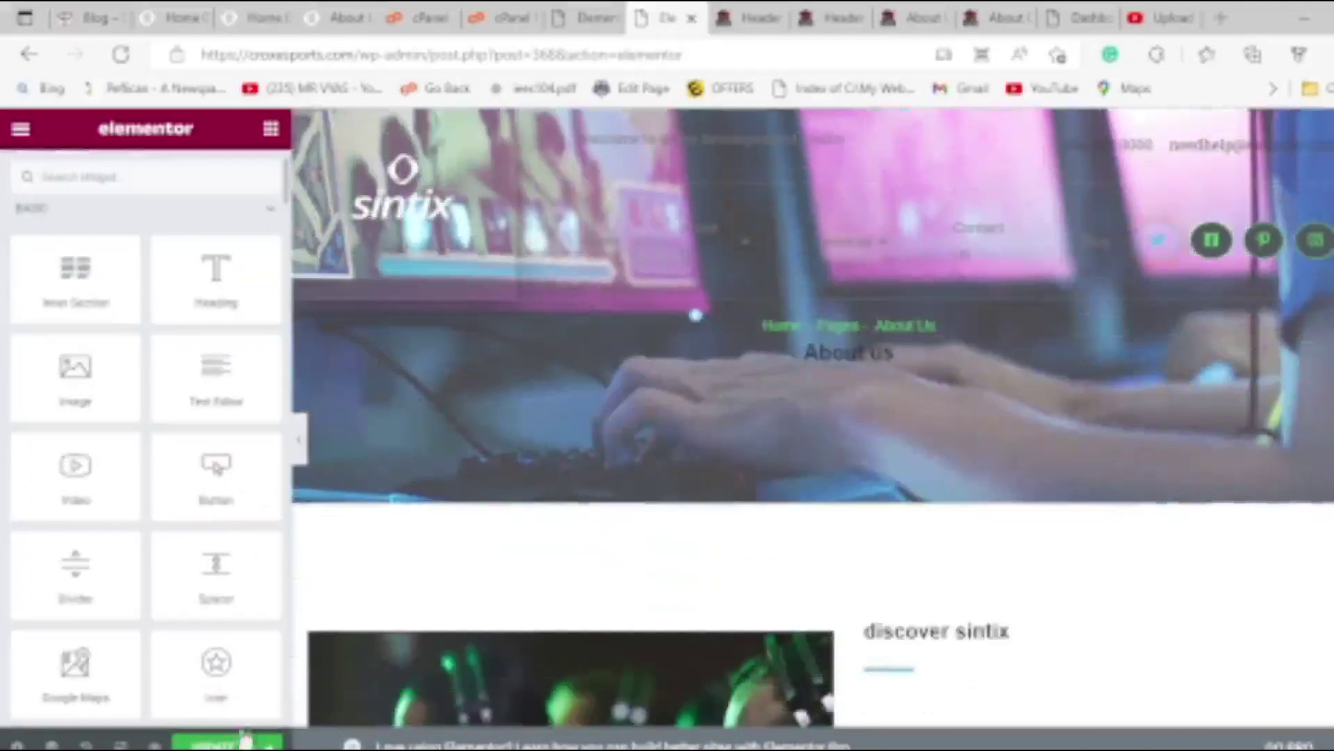
{"action": "scroll", "coordinate": [508, 597], "scroll_direction": "up", "scroll_amount": 4}
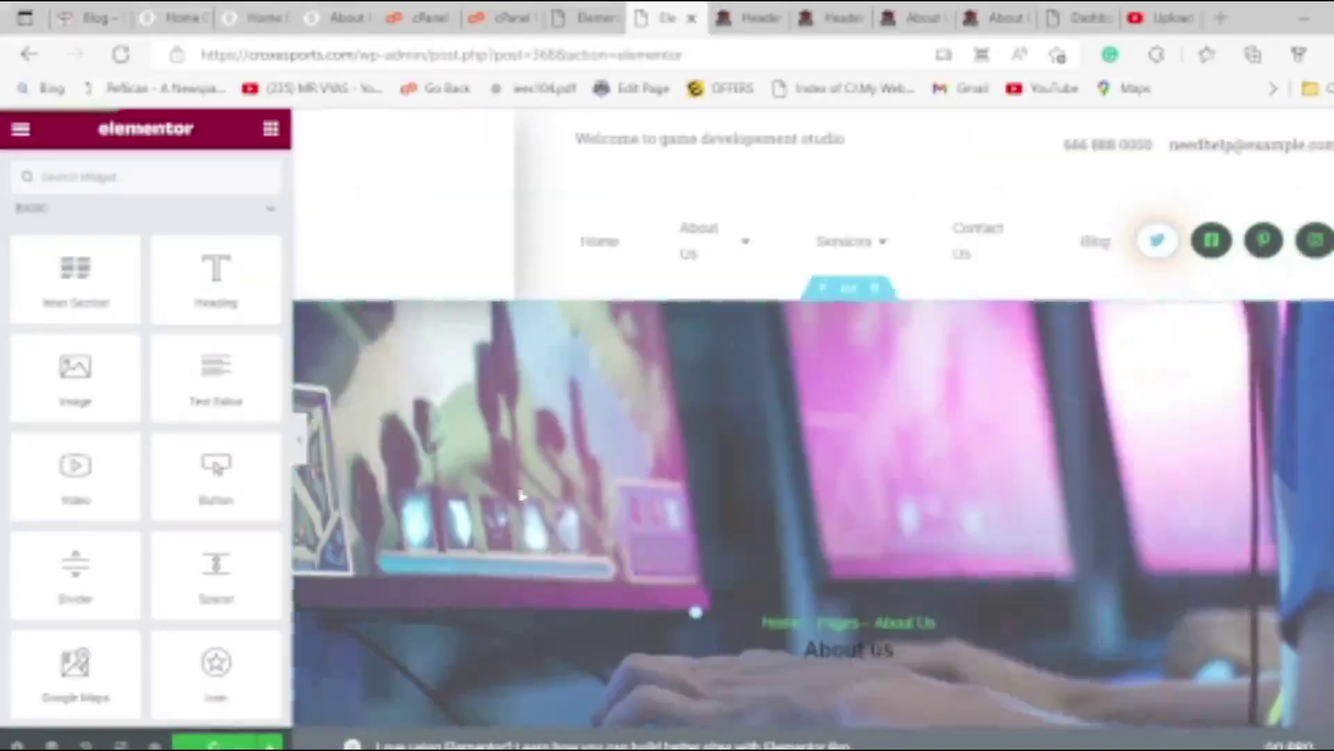
Bring up the header logo's Edit Image settings, which still show the sintix logo.
{"action": "left_click", "coordinate": [500, 171]}
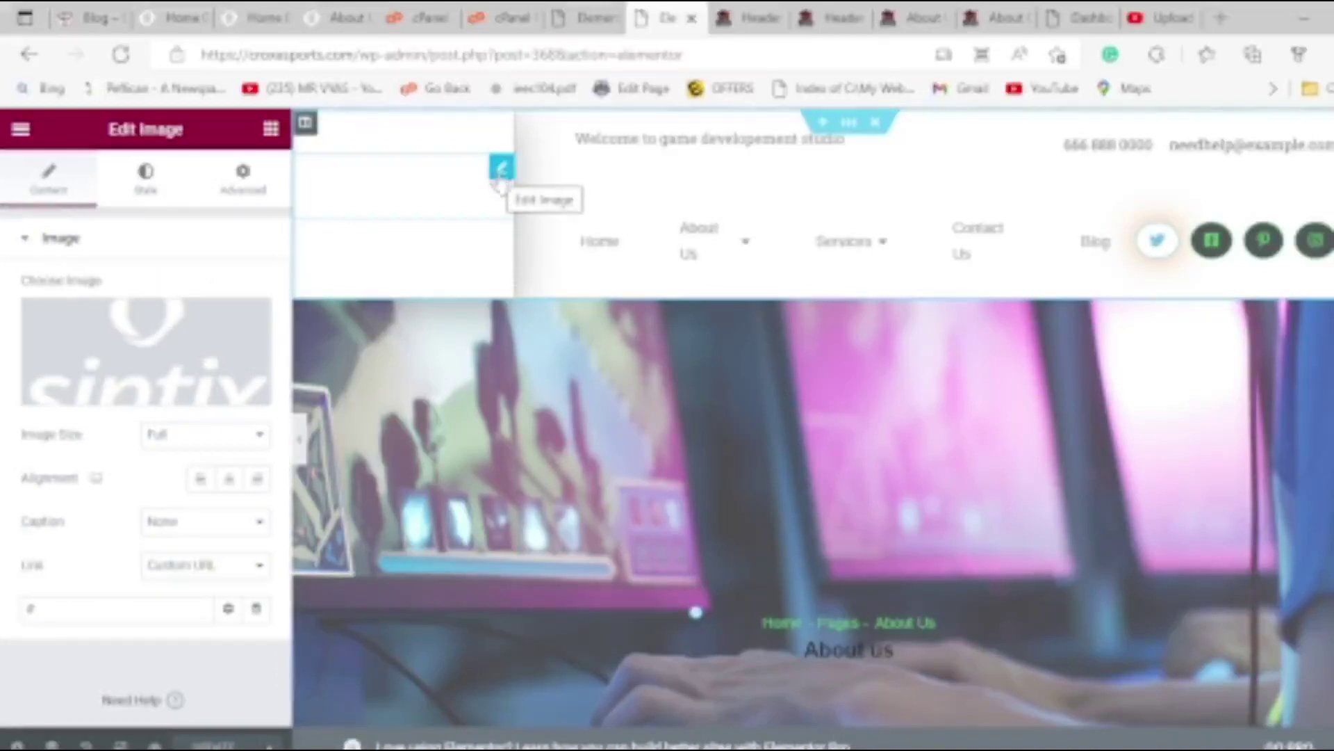
{"action": "scroll", "coordinate": [407, 667], "scroll_direction": "down", "scroll_amount": 8}
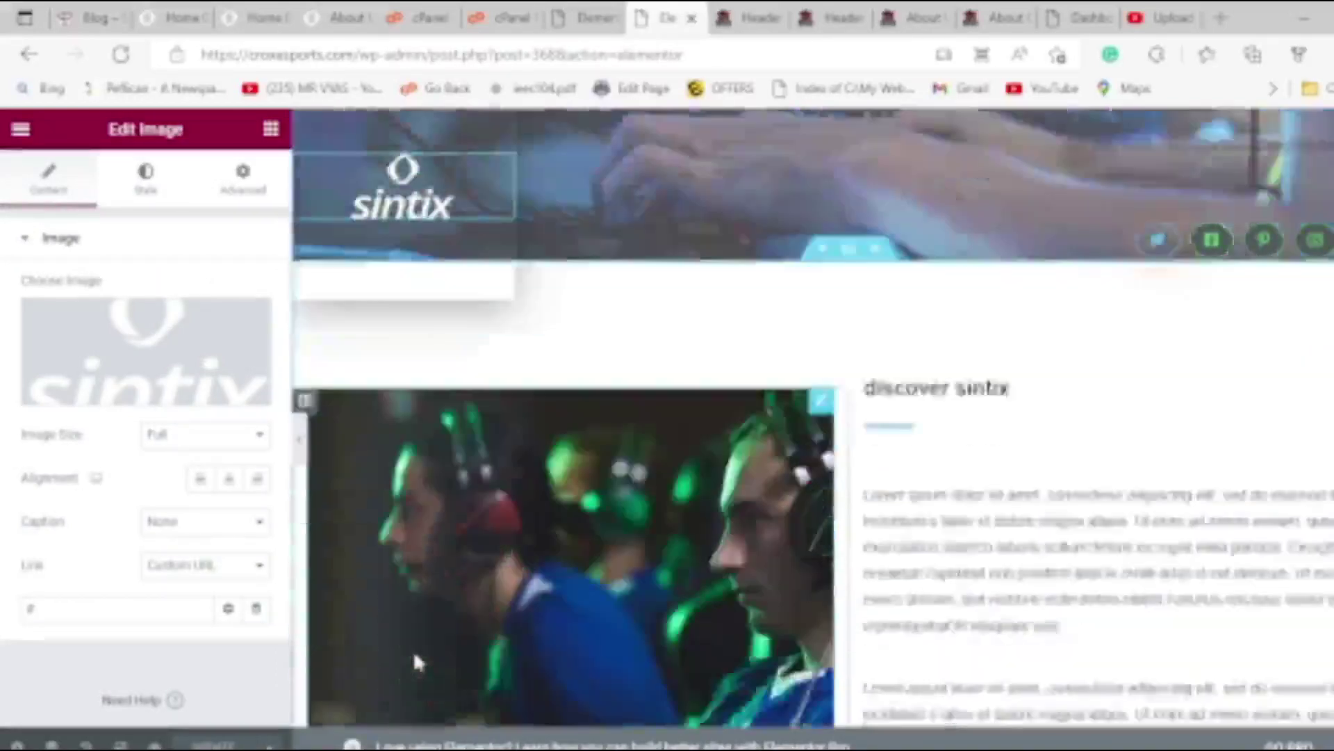
{"action": "scroll", "coordinate": [417, 660], "scroll_direction": "up", "scroll_amount": 6}
{"action": "scroll", "coordinate": [416, 660], "scroll_direction": "up", "scroll_amount": 1}
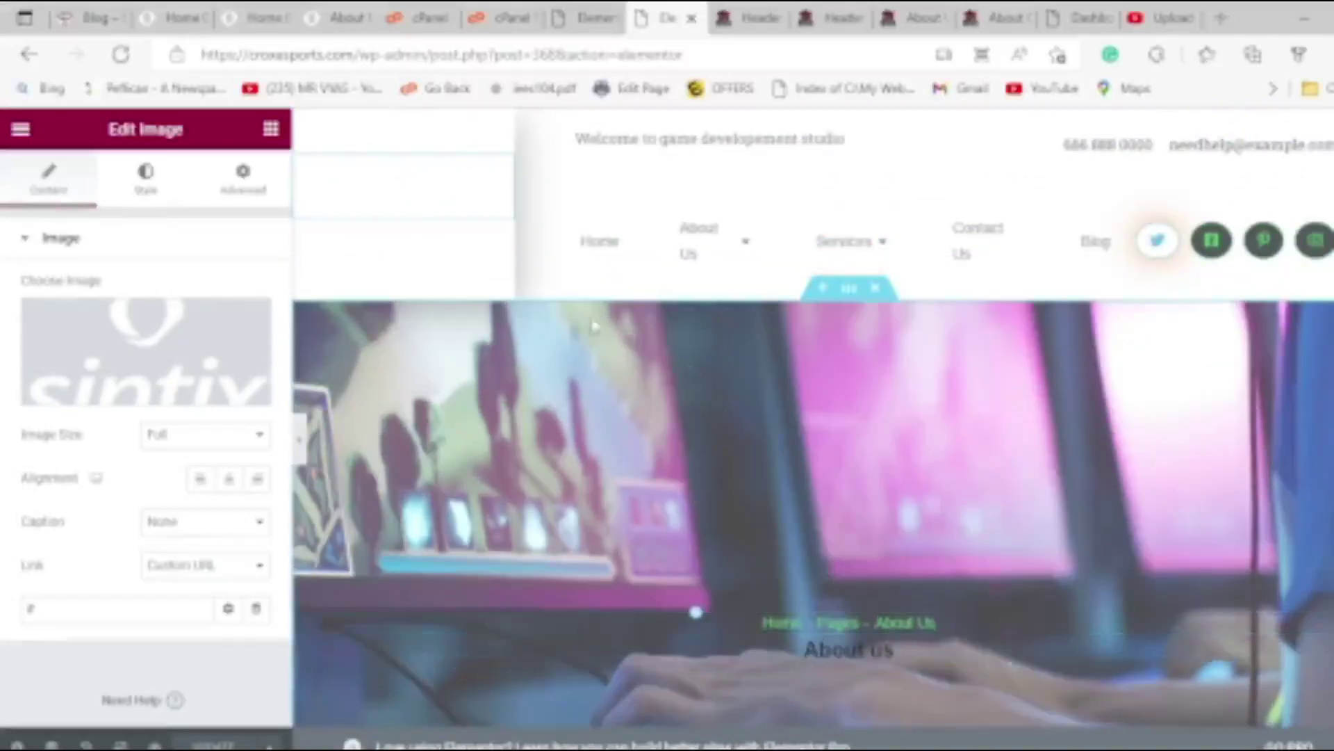
{"action": "scroll", "coordinate": [660, 348], "scroll_direction": "down", "scroll_amount": 15}
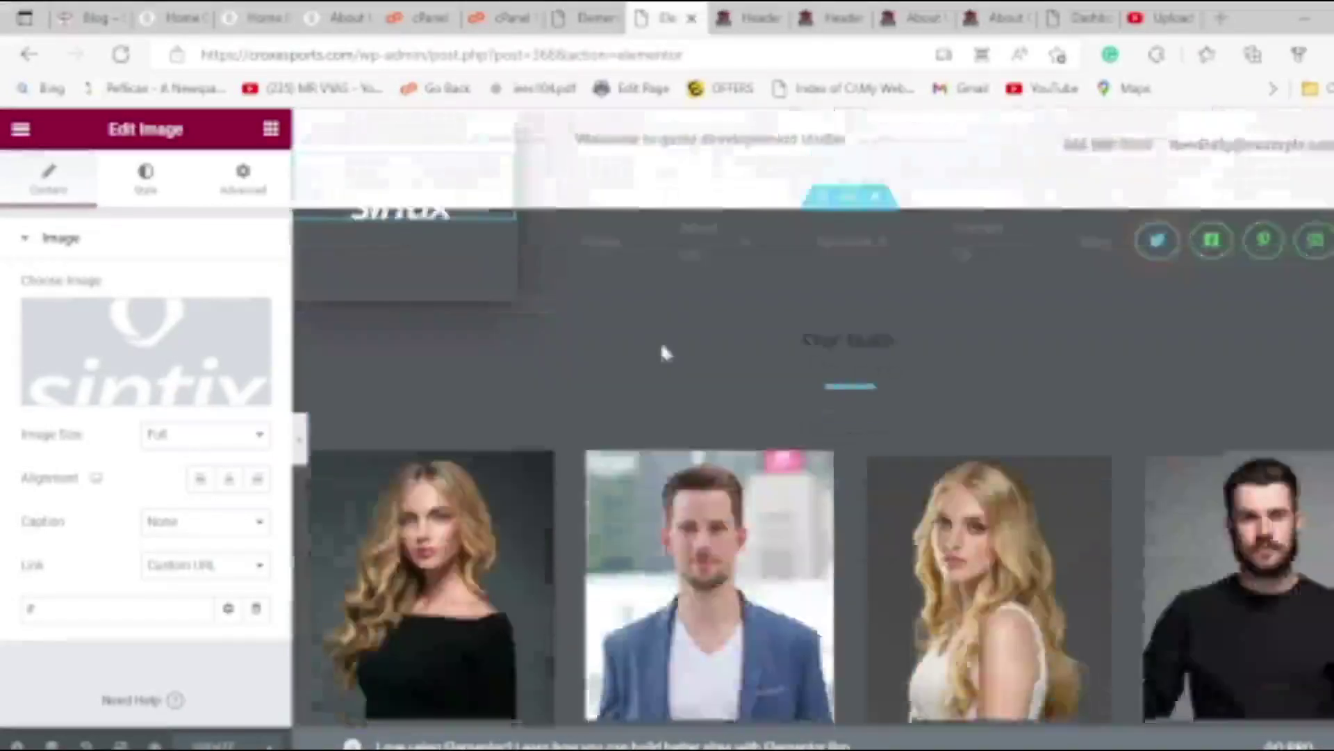
{"action": "scroll", "coordinate": [667, 372], "scroll_direction": "down", "scroll_amount": 3}
{"action": "scroll", "coordinate": [666, 361], "scroll_direction": "up", "scroll_amount": 12}
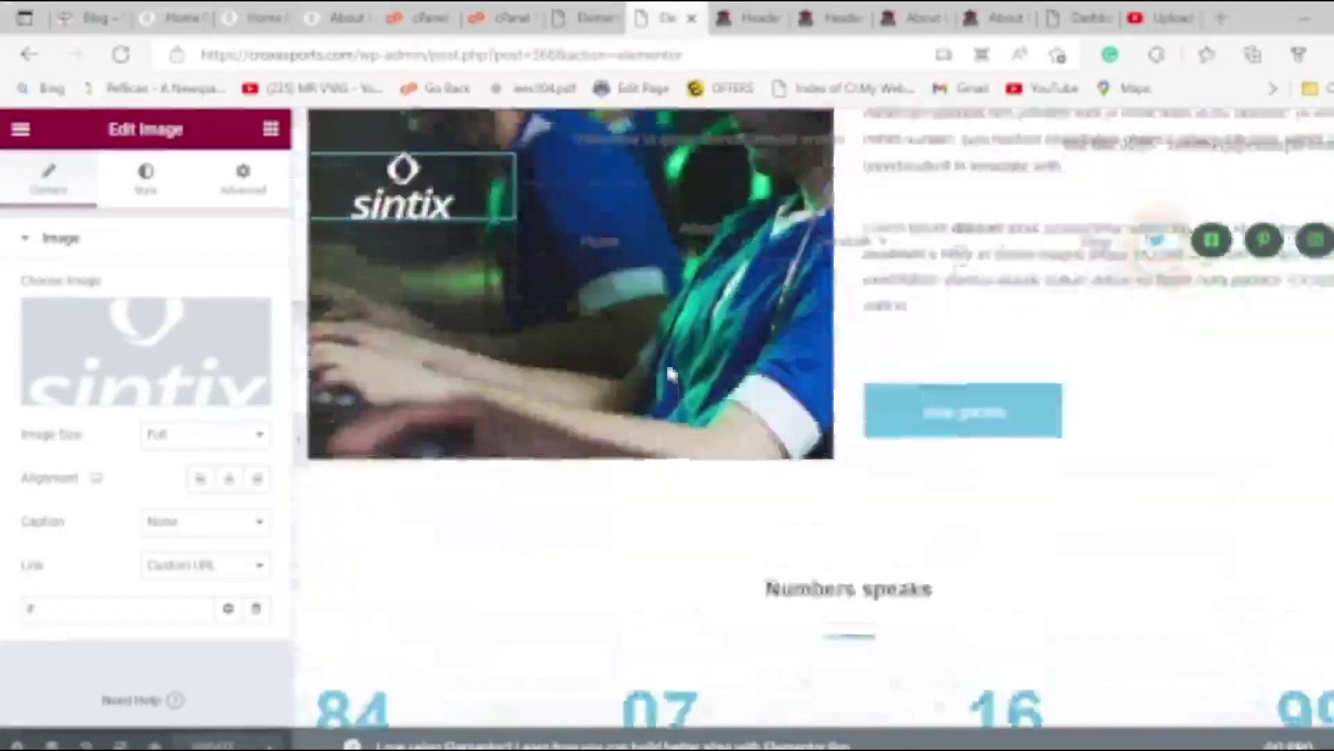
{"action": "scroll", "coordinate": [673, 386], "scroll_direction": "up", "scroll_amount": 6}
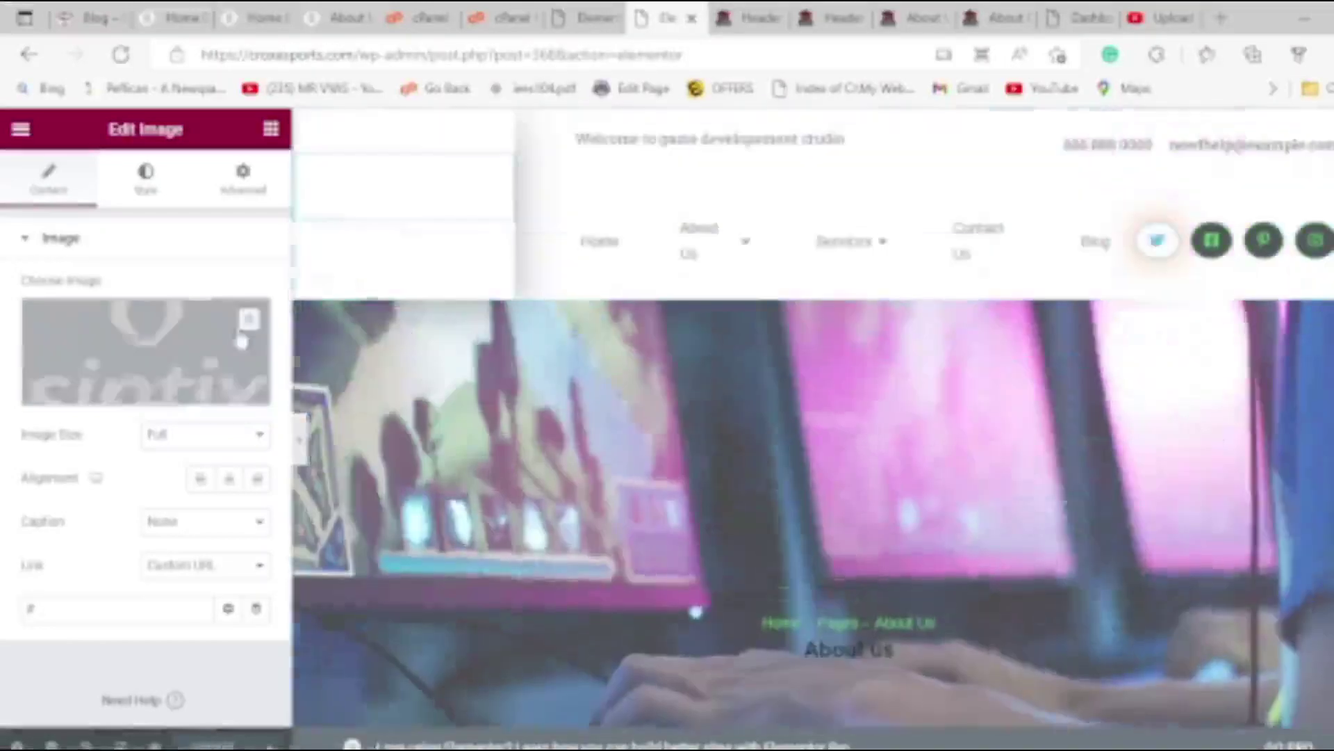
Load all media items and insert the CROX E-Sports logo as the header image, replacing sintix.
{"action": "left_click", "coordinate": [113, 353]}
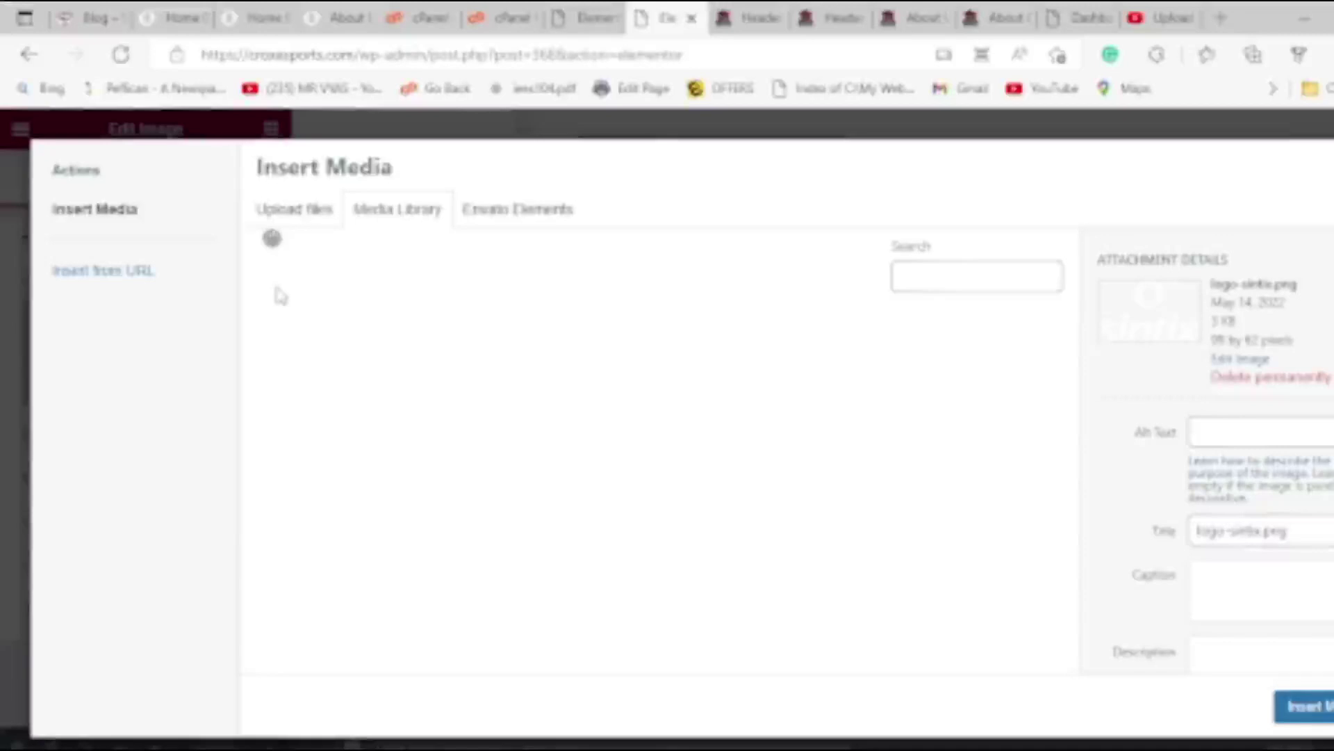
{"action": "scroll", "coordinate": [744, 431], "scroll_direction": "down", "scroll_amount": 10}
{"action": "scroll", "coordinate": [739, 475], "scroll_direction": "down", "scroll_amount": 15}
{"action": "left_click", "coordinate": [671, 643]}
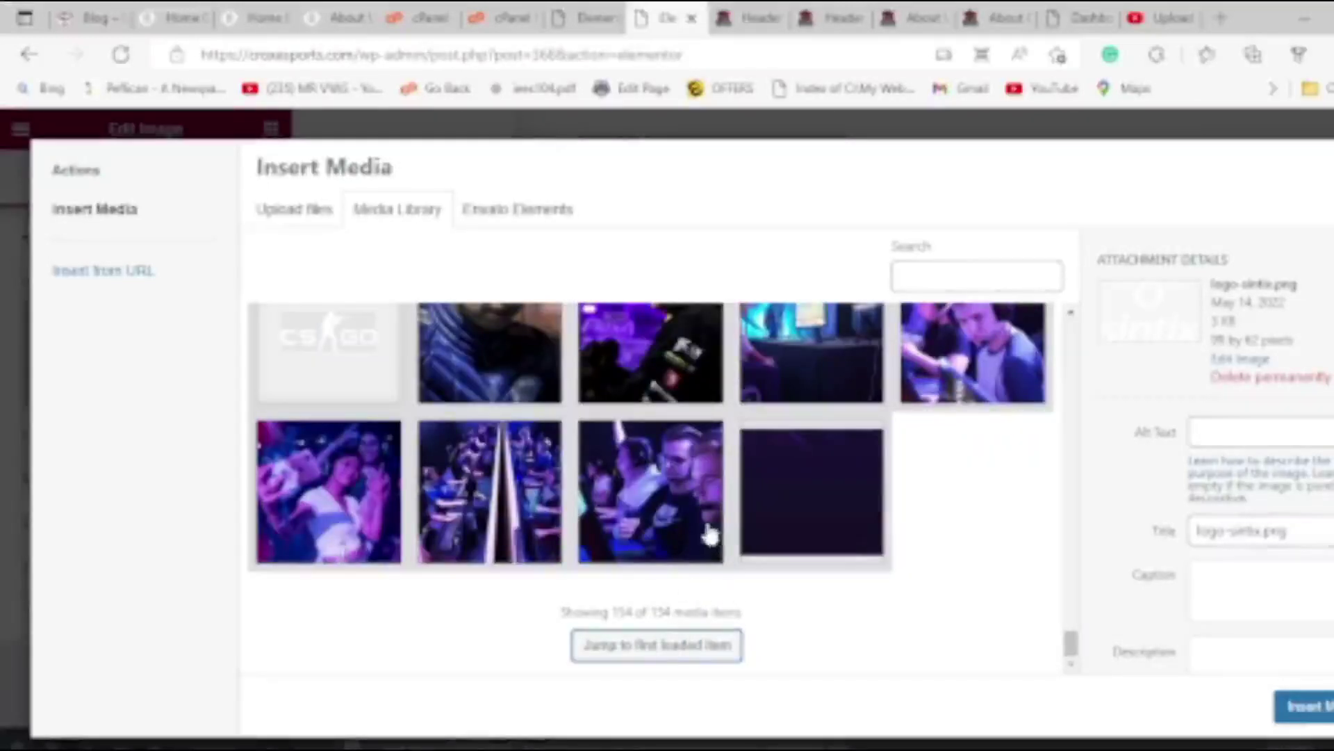
{"action": "scroll", "coordinate": [1042, 591], "scroll_direction": "up", "scroll_amount": 15}
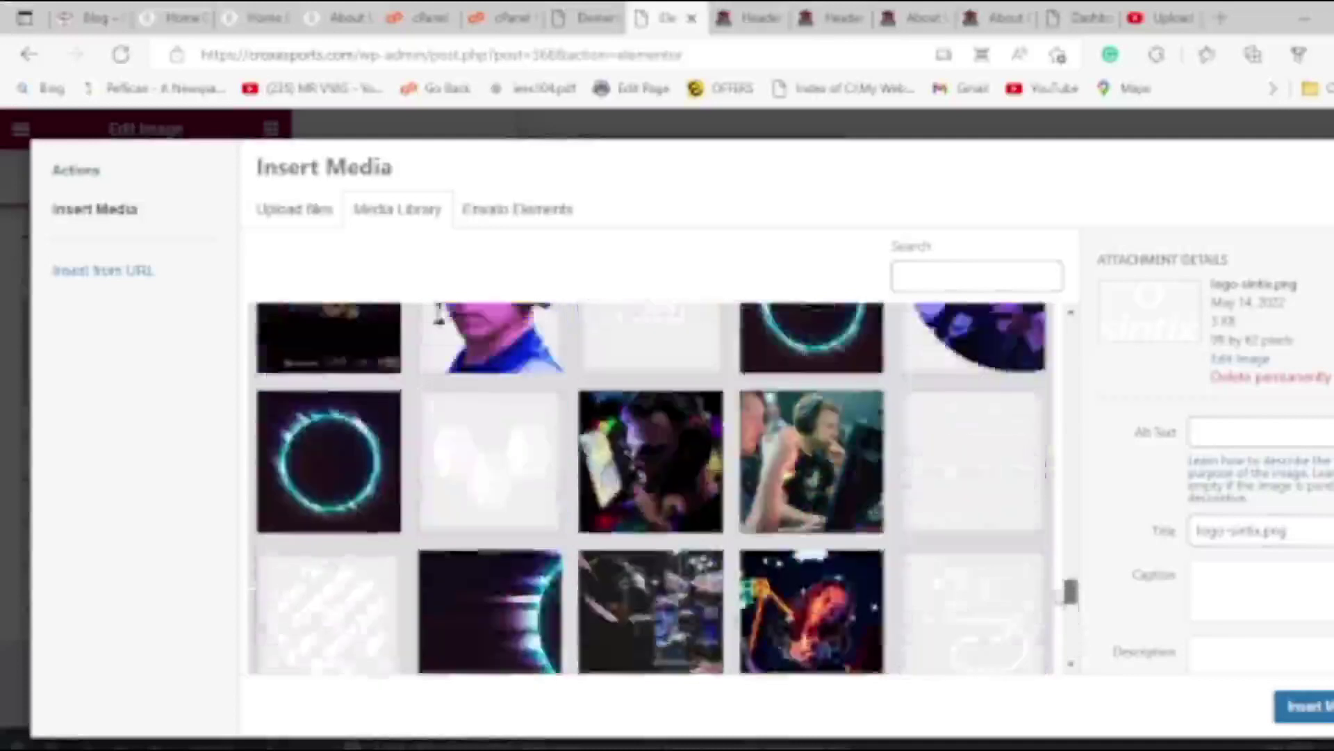
{"action": "scroll", "coordinate": [1040, 518], "scroll_direction": "down", "scroll_amount": 10}
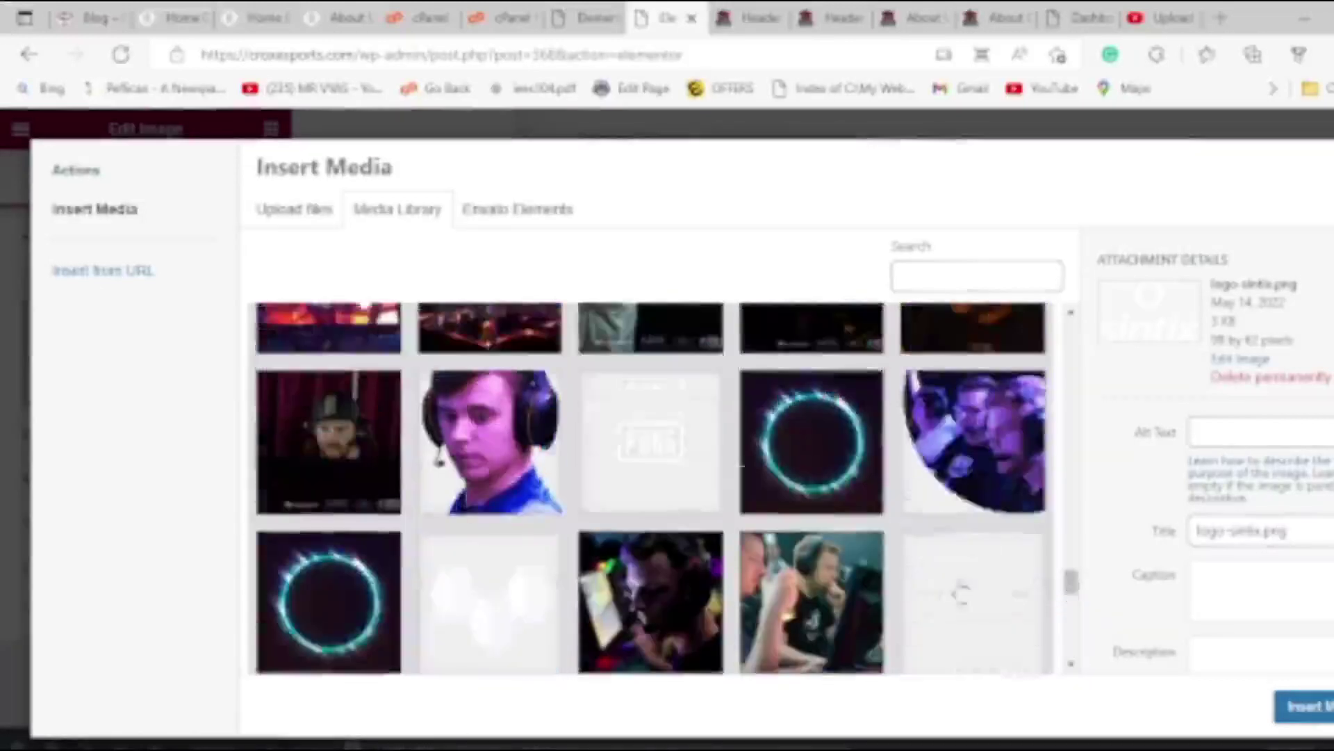
{"action": "scroll", "coordinate": [433, 497], "scroll_direction": "down", "scroll_amount": 1}
{"action": "left_click", "coordinate": [490, 570]}
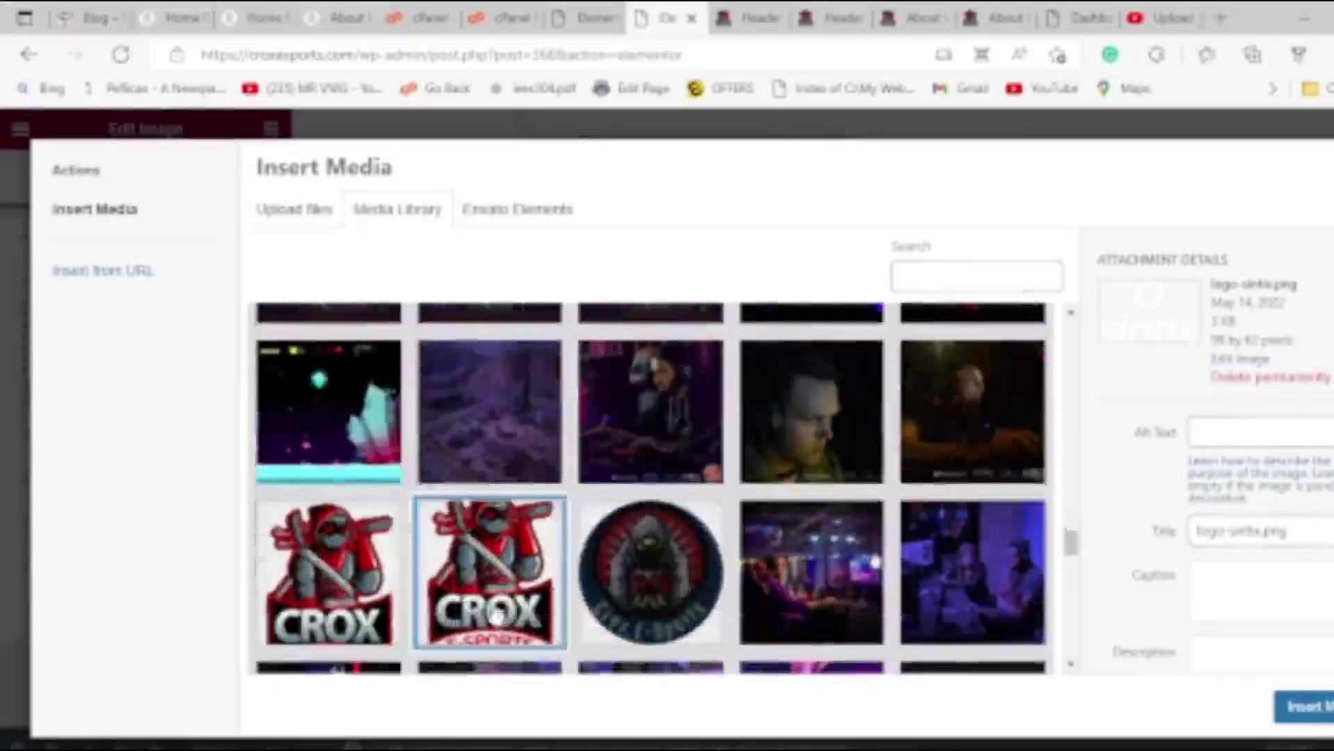
{"action": "left_click", "coordinate": [1320, 715]}
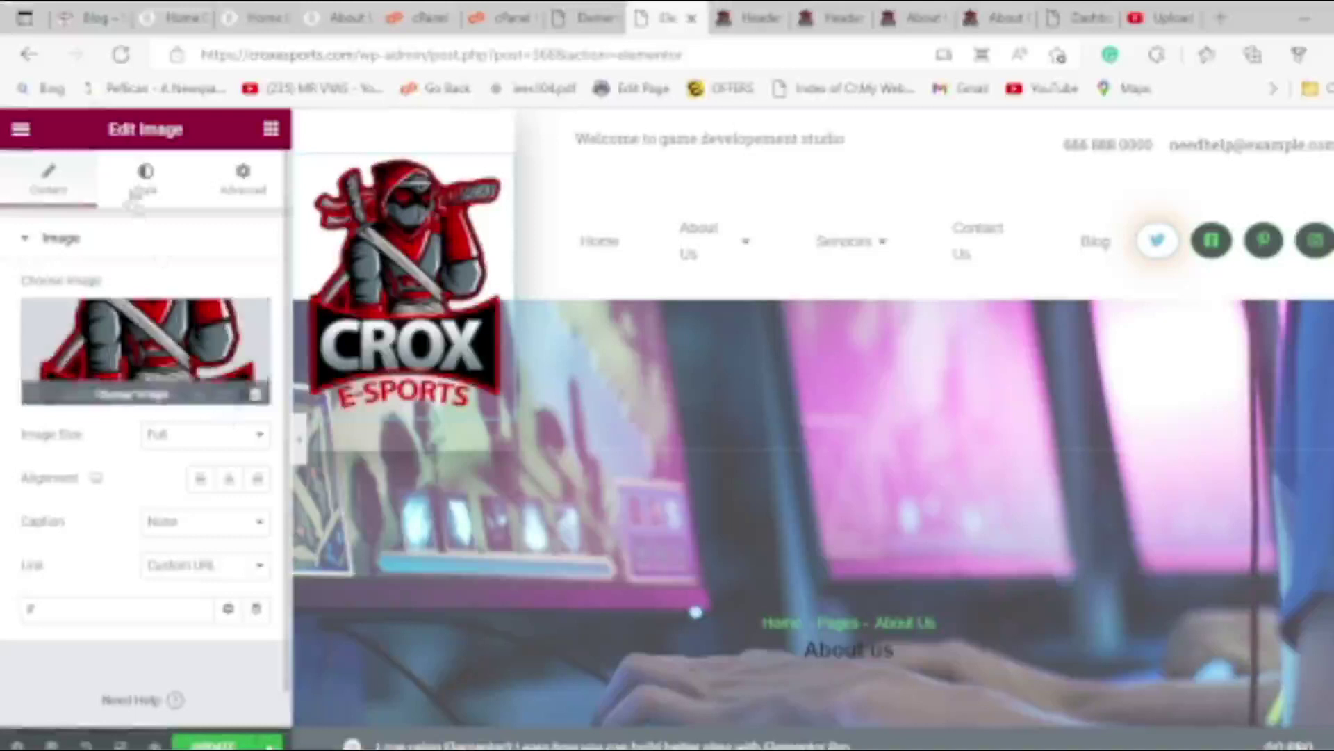
{"action": "left_click_drag", "start_coordinate": [515, 323], "coordinate": [384, 216]}
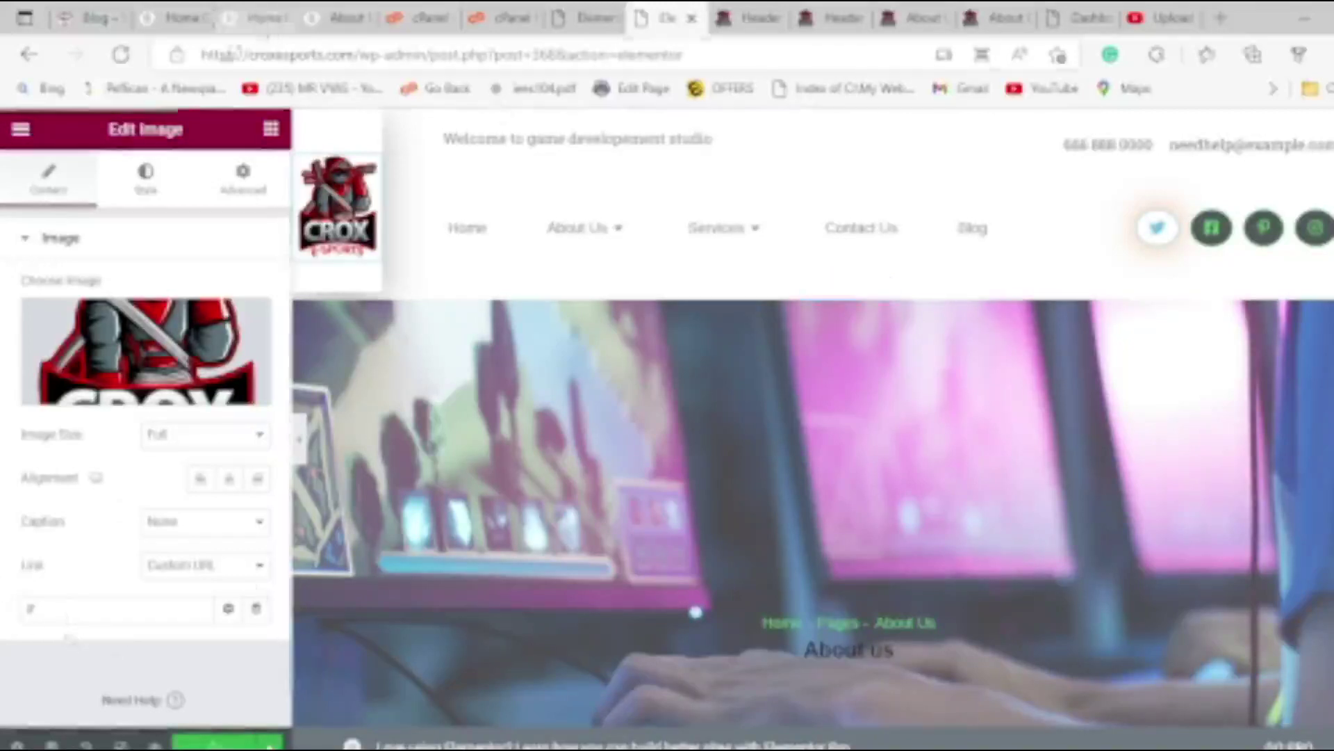
{"action": "left_click_drag", "start_coordinate": [356, 55], "coordinate": [4, 57]}
{"action": "key", "text": "ctrl+c"}
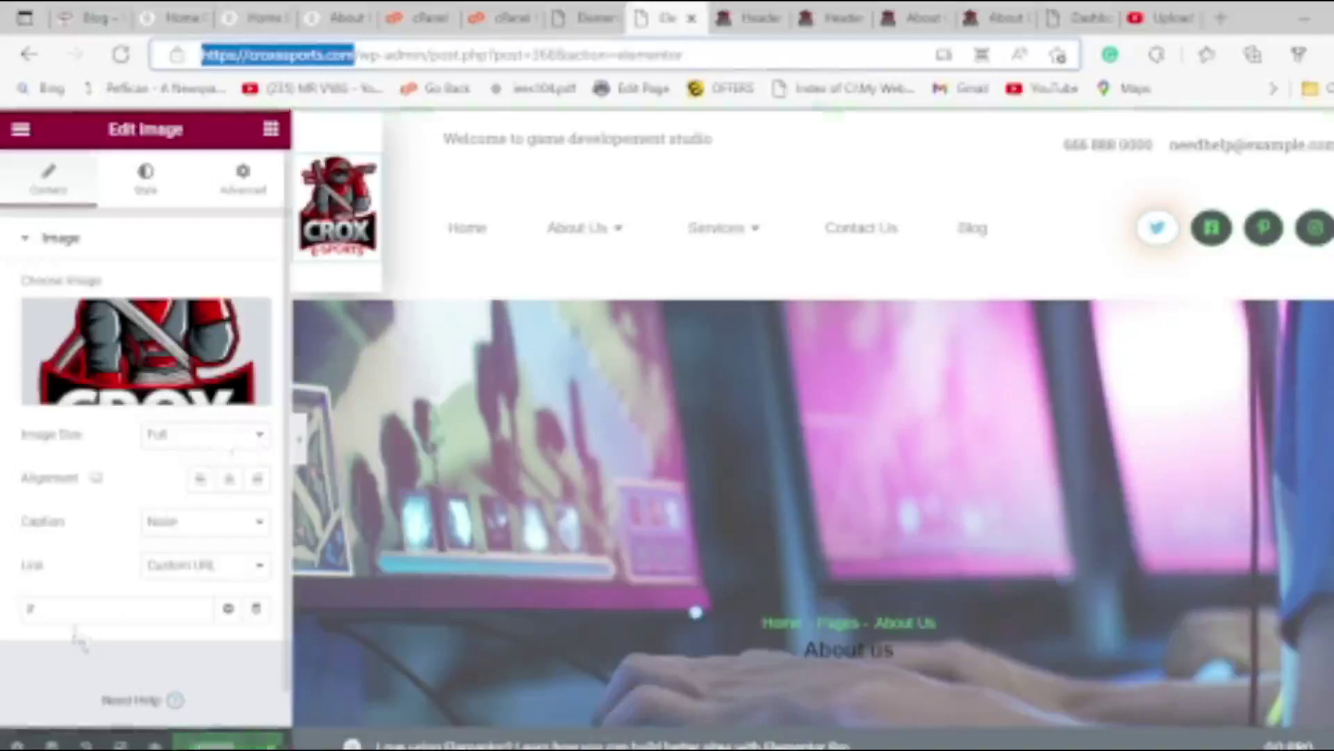
{"action": "left_click", "coordinate": [31, 610]}
{"action": "key", "text": "ctrl+v"}
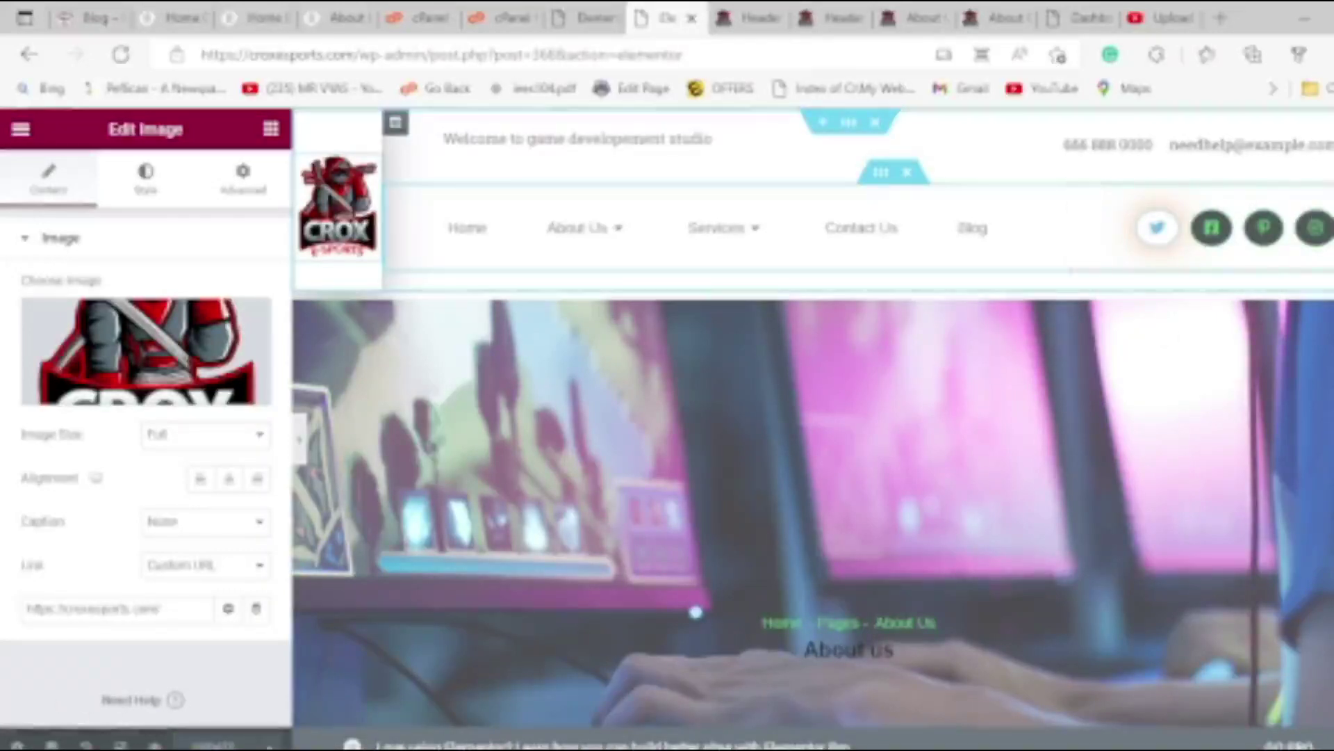
{"action": "mouse_move", "coordinate": [1071, 233]}
{"action": "left_mouse_down"}
{"action": "mouse_move", "coordinate": [1101, 240]}
{"action": "mouse_move", "coordinate": [1070, 246]}
{"action": "left_mouse_up"}
Change the welcome heading to 'Welcome to Pune game development studio'.
{"action": "left_click", "coordinate": [615, 139]}
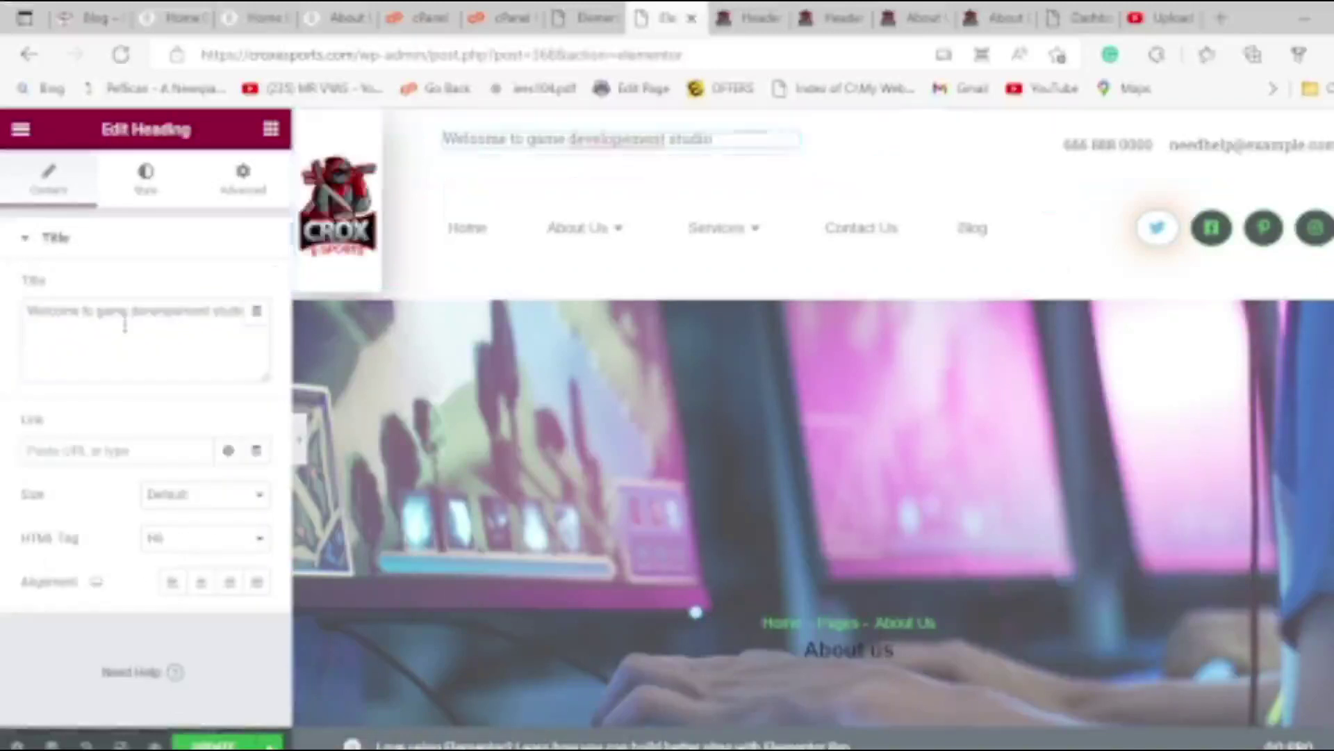
{"action": "left_click", "coordinate": [99, 314]}
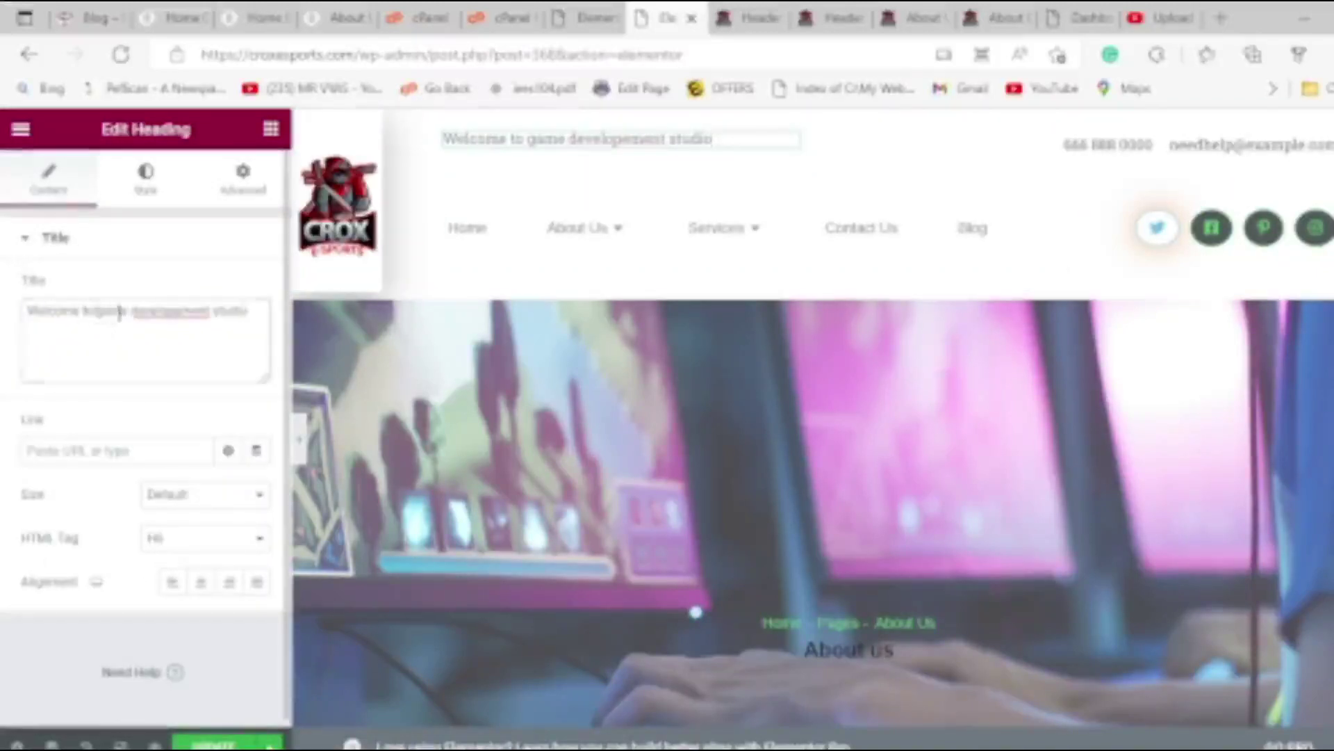
{"action": "type", "text": "Pune"}
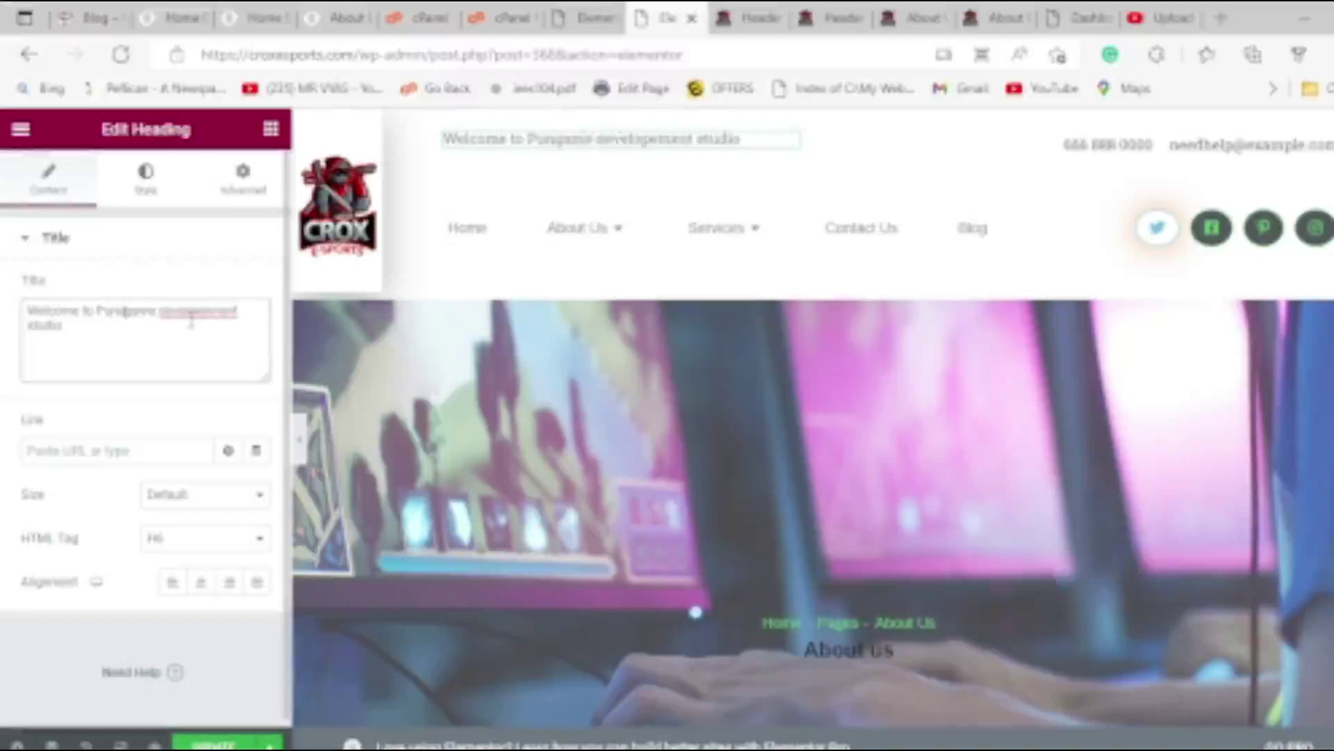
{"action": "right_click", "coordinate": [179, 322]}
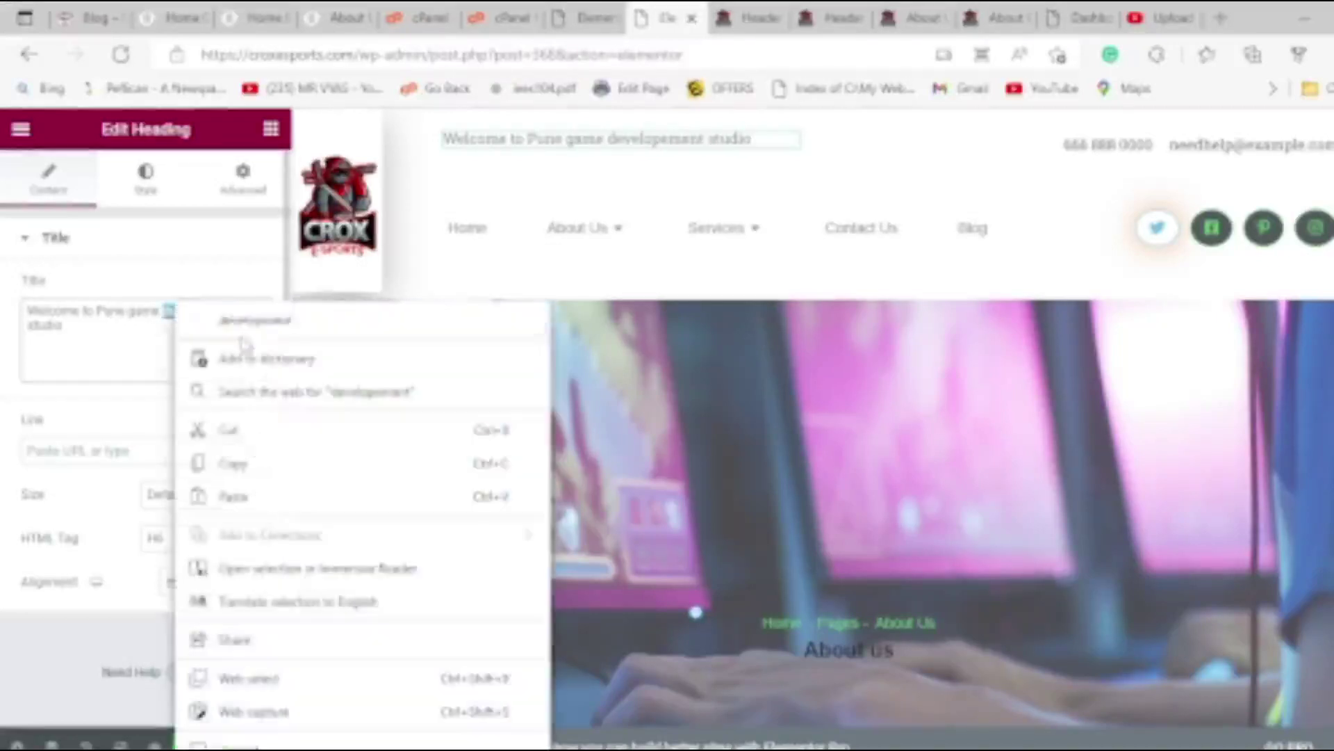
{"action": "left_click", "coordinate": [240, 353]}
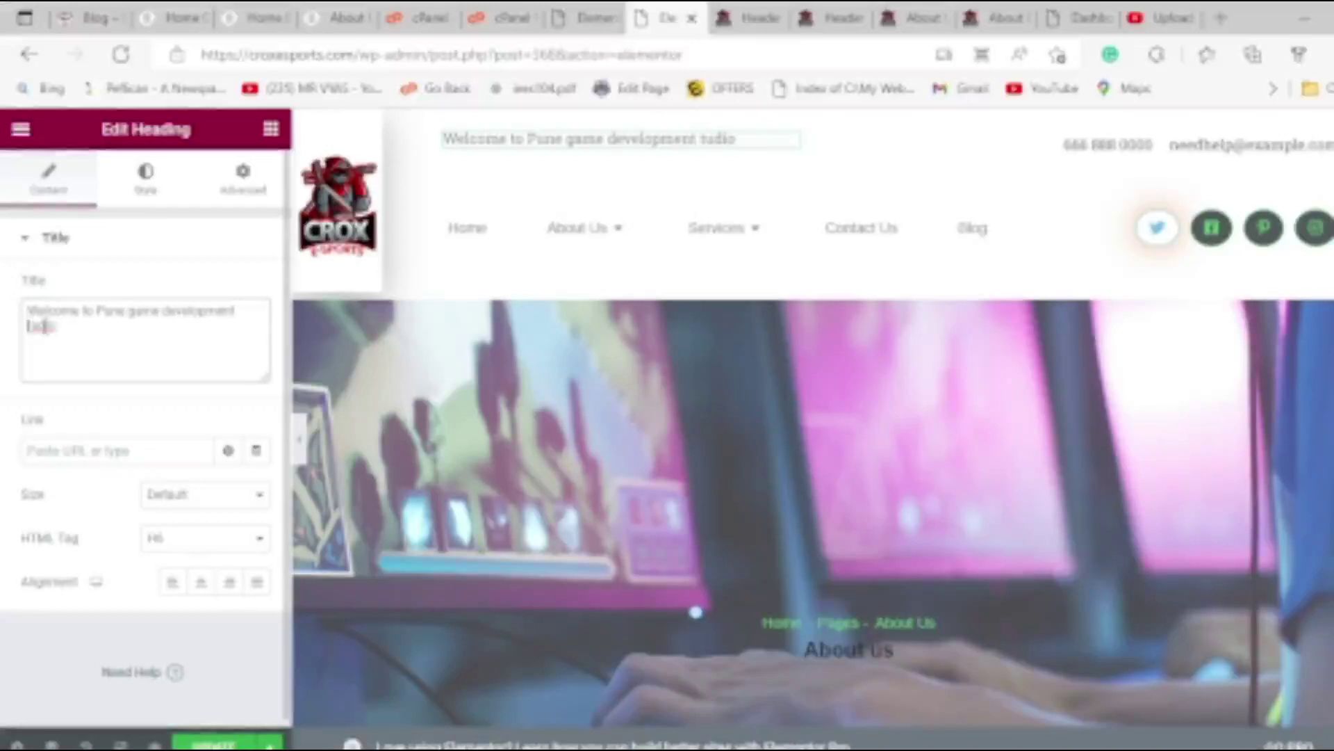
{"action": "type", "text": "s"}
Widen the CROX logo column in the header.
{"action": "left_click_drag", "start_coordinate": [384, 206], "coordinate": [428, 214]}
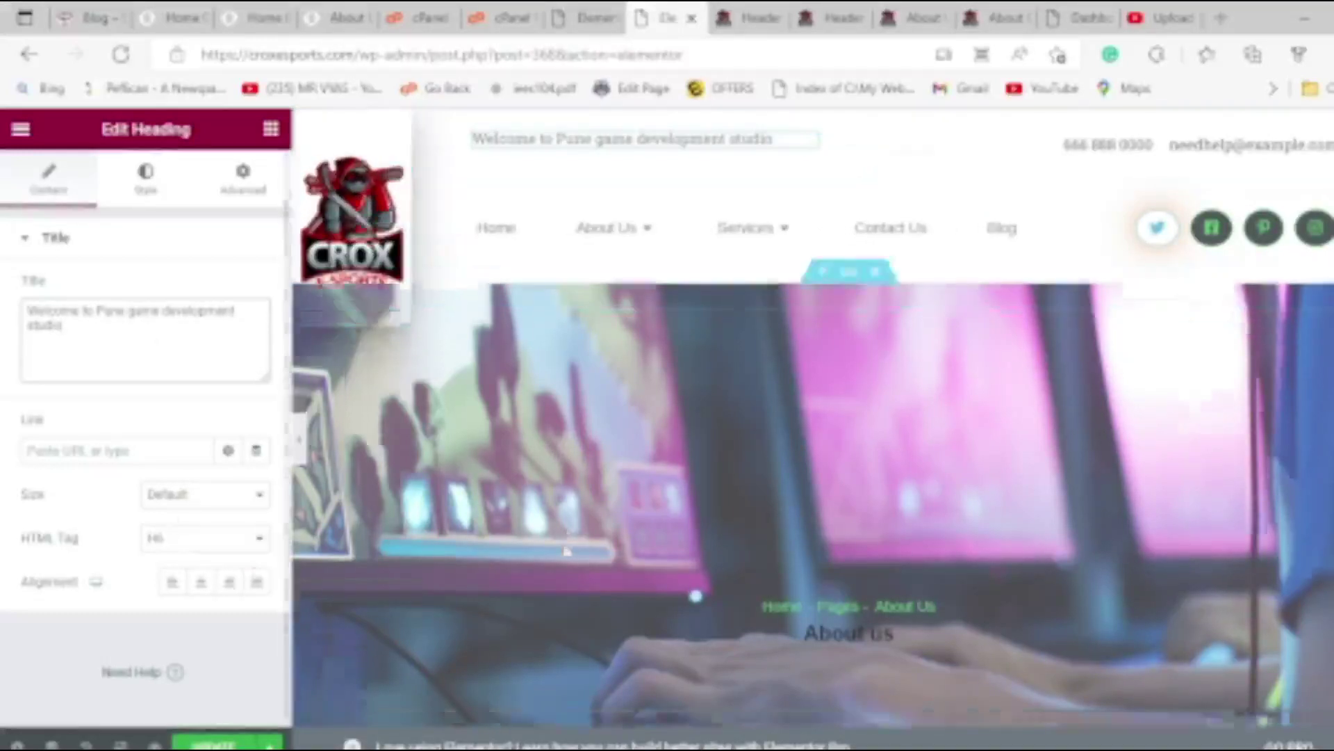
{"action": "scroll", "coordinate": [566, 542], "scroll_direction": "down", "scroll_amount": 8}
{"action": "scroll", "coordinate": [565, 528], "scroll_direction": "up", "scroll_amount": 8}
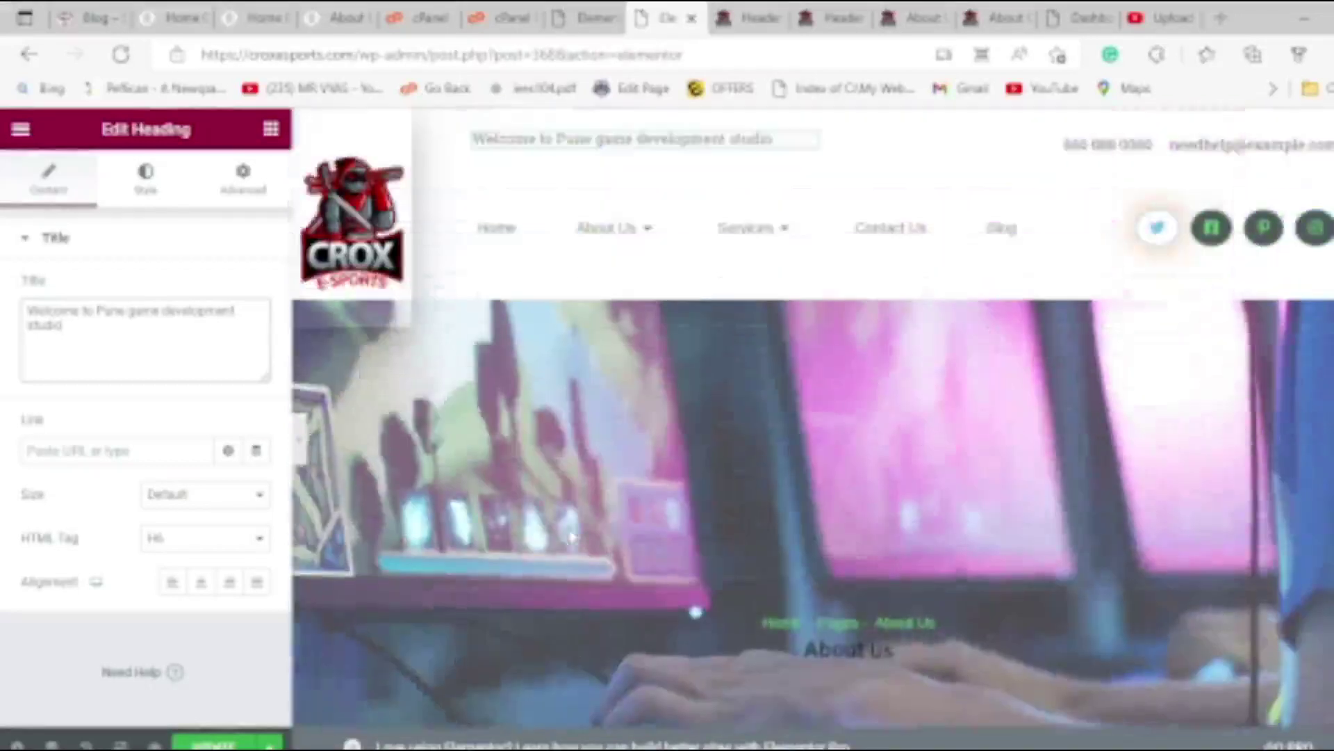
{"action": "scroll", "coordinate": [166, 549], "scroll_direction": "down", "scroll_amount": 1}
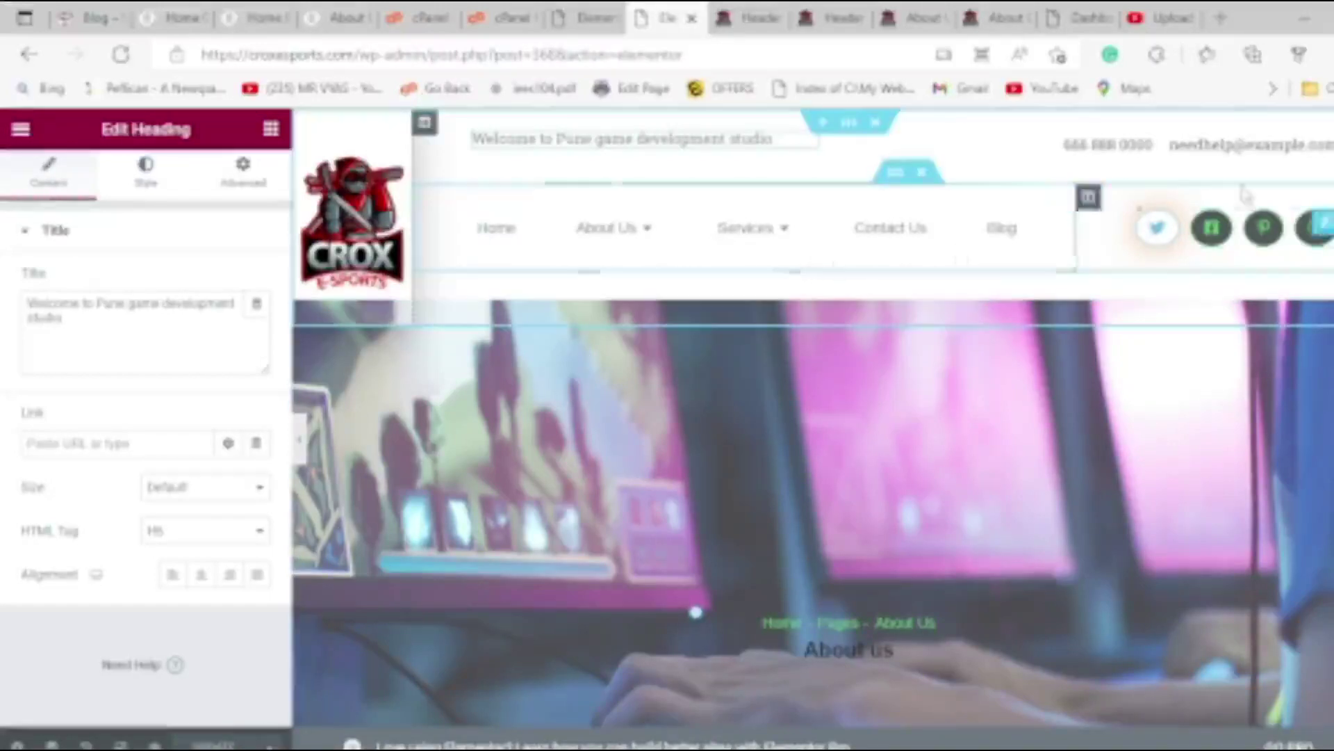
Replace the placeholder phone number in the top-bar contact list with the studio's phone number.
{"action": "left_click", "coordinate": [1274, 165]}
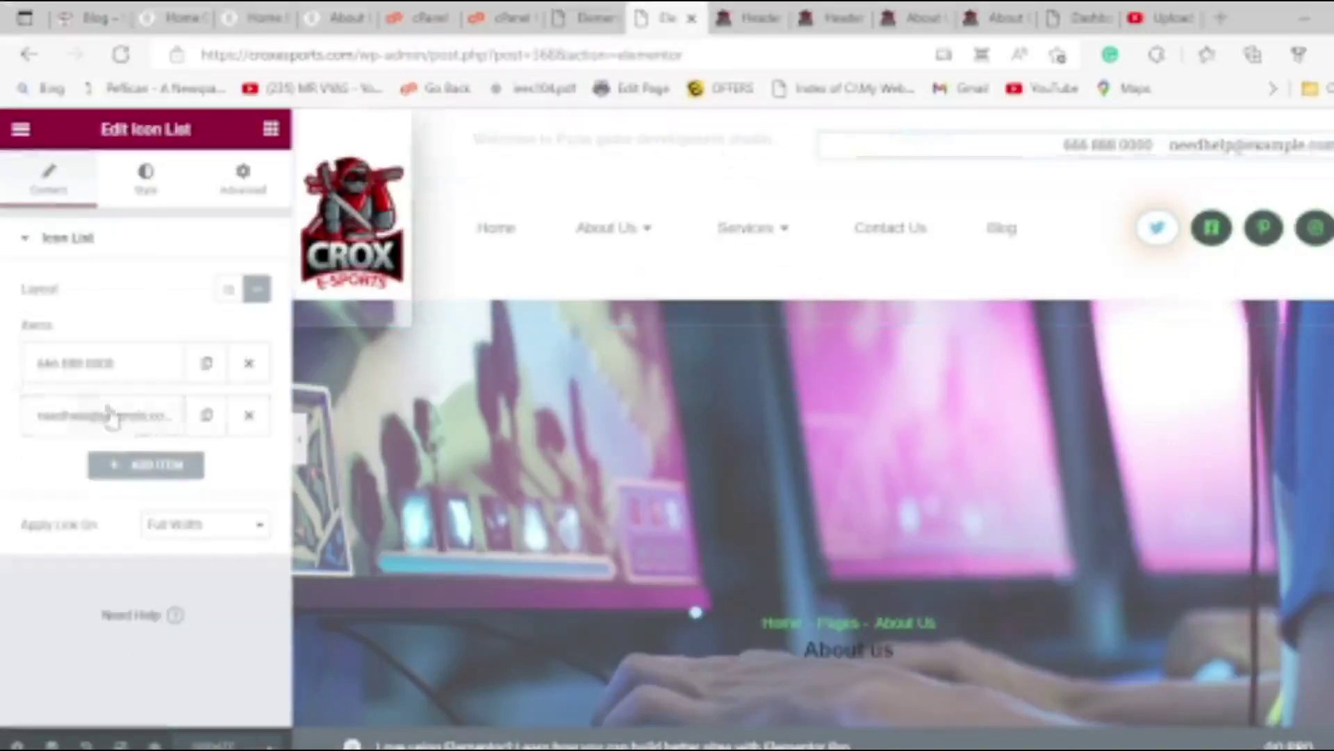
{"action": "left_click", "coordinate": [119, 375]}
{"action": "left_click_drag", "start_coordinate": [135, 433], "coordinate": [3, 429]}
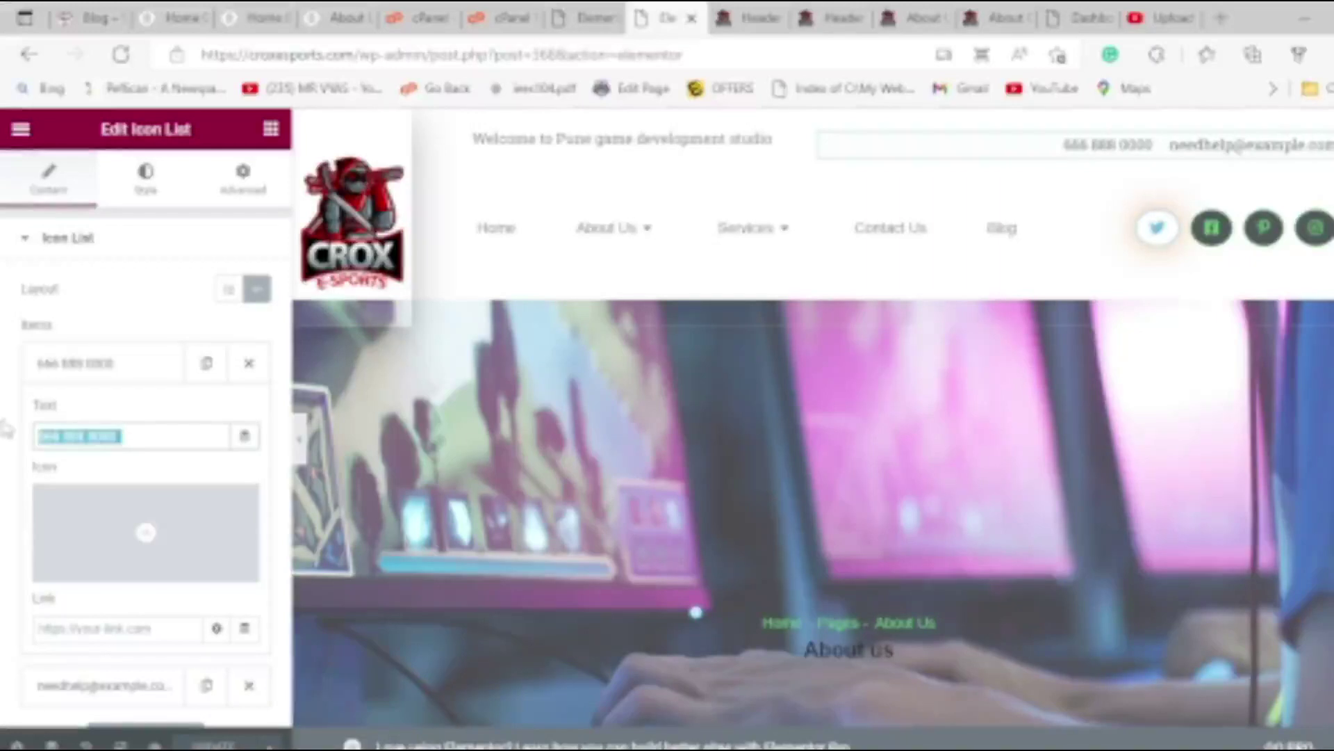
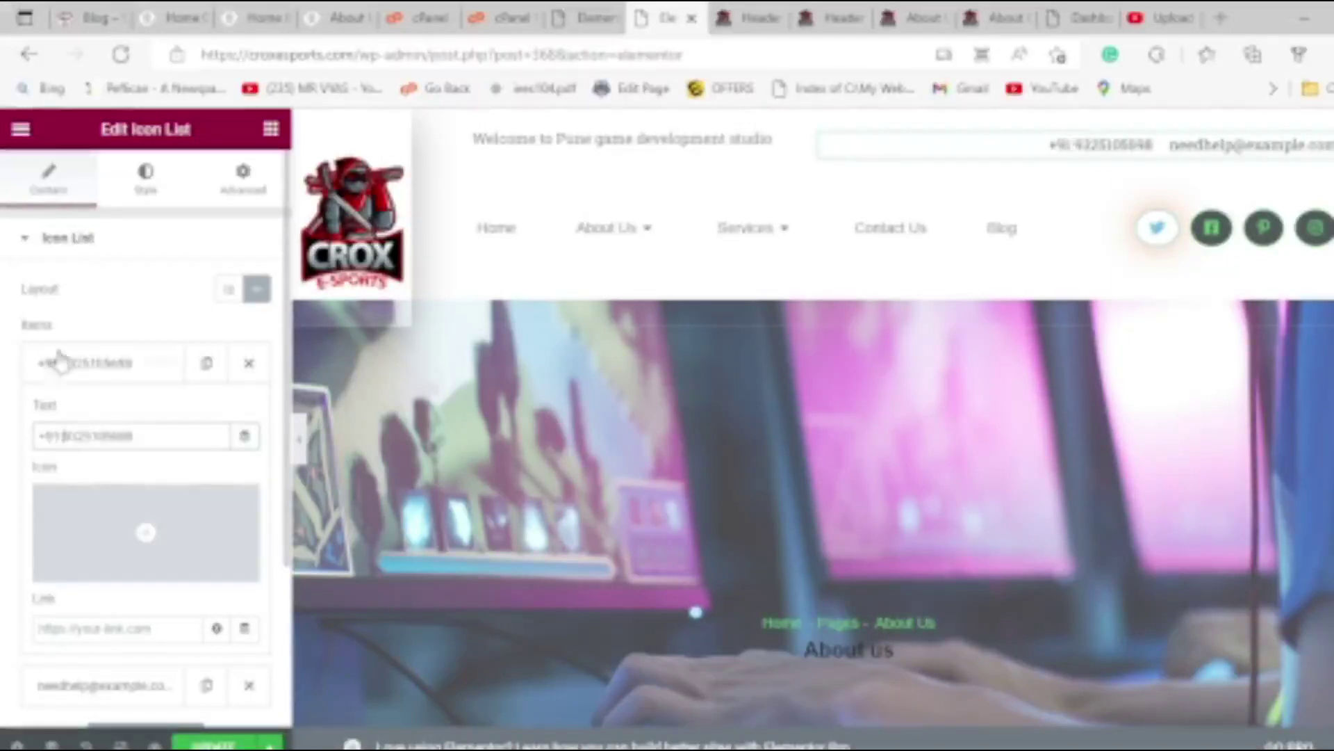
{"action": "left_click", "coordinate": [135, 363]}
Replace the placeholder e-mail with the studio's own address, then update the page.
{"action": "left_click", "coordinate": [146, 425]}
{"action": "left_click_drag", "start_coordinate": [183, 490], "coordinate": [136, 489]}
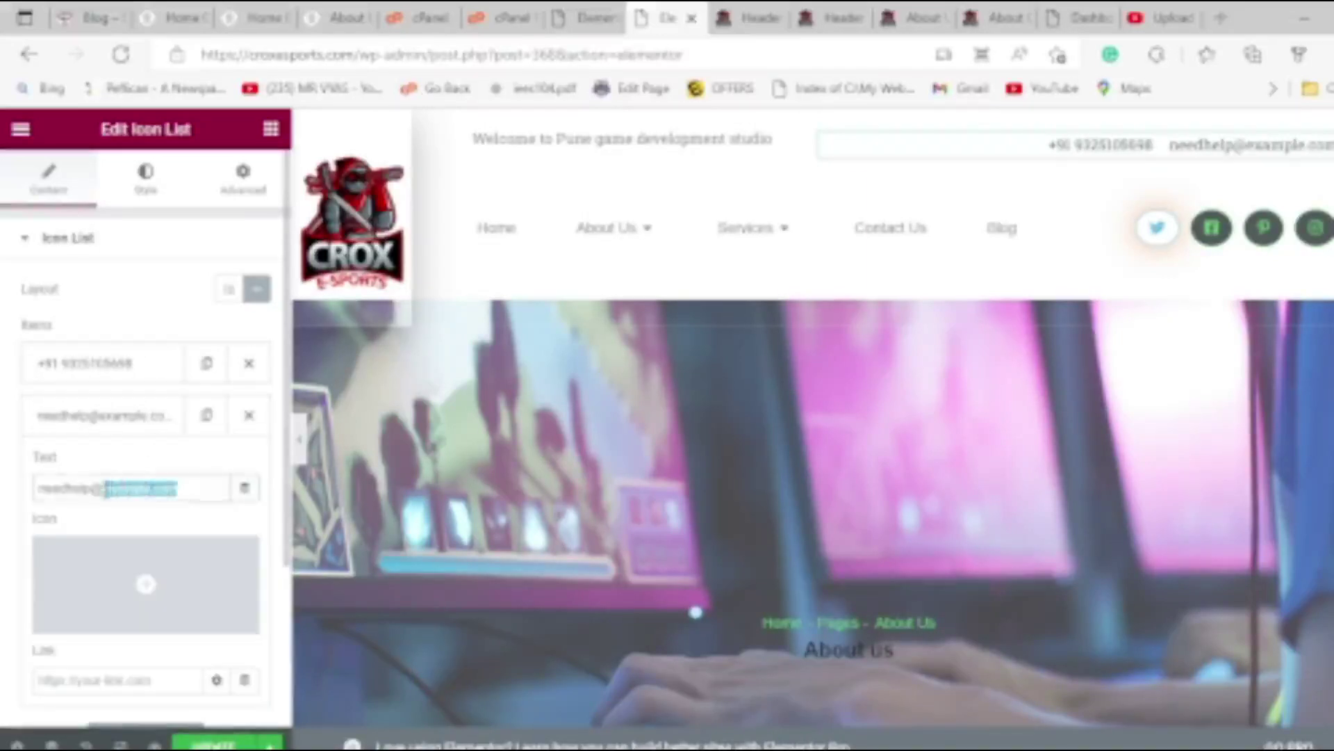
{"action": "type", "text": "https://croxesports.com"}
{"action": "left_click_drag", "start_coordinate": [136, 492], "coordinate": [60, 520]}
{"action": "key", "text": "BackSpace"}
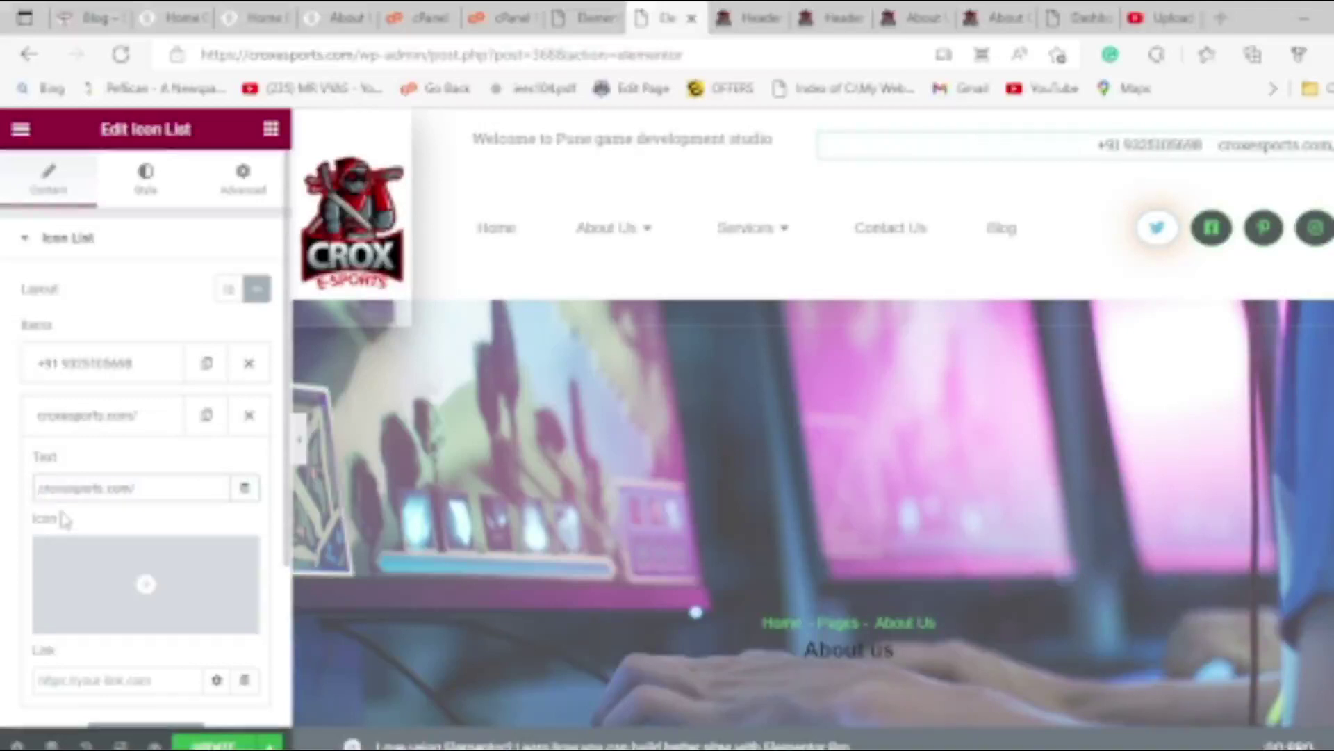
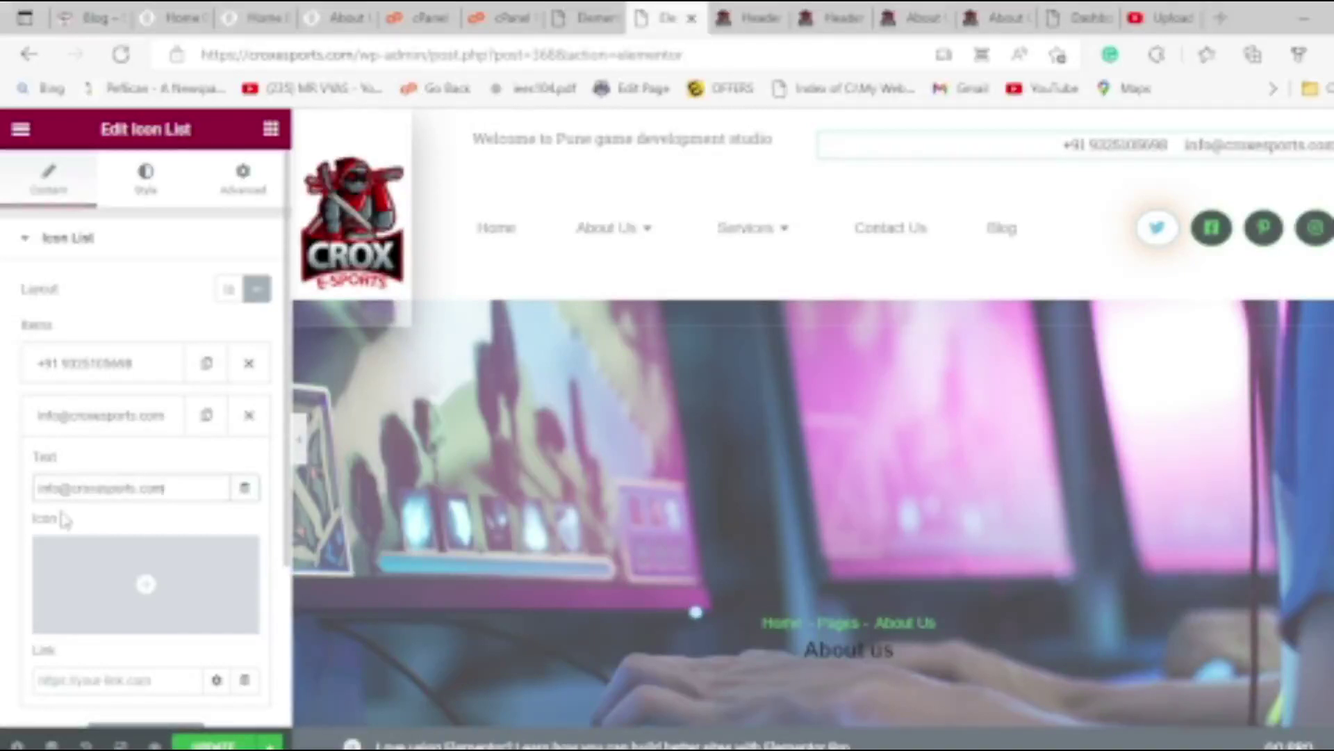
{"action": "left_click", "coordinate": [221, 744]}
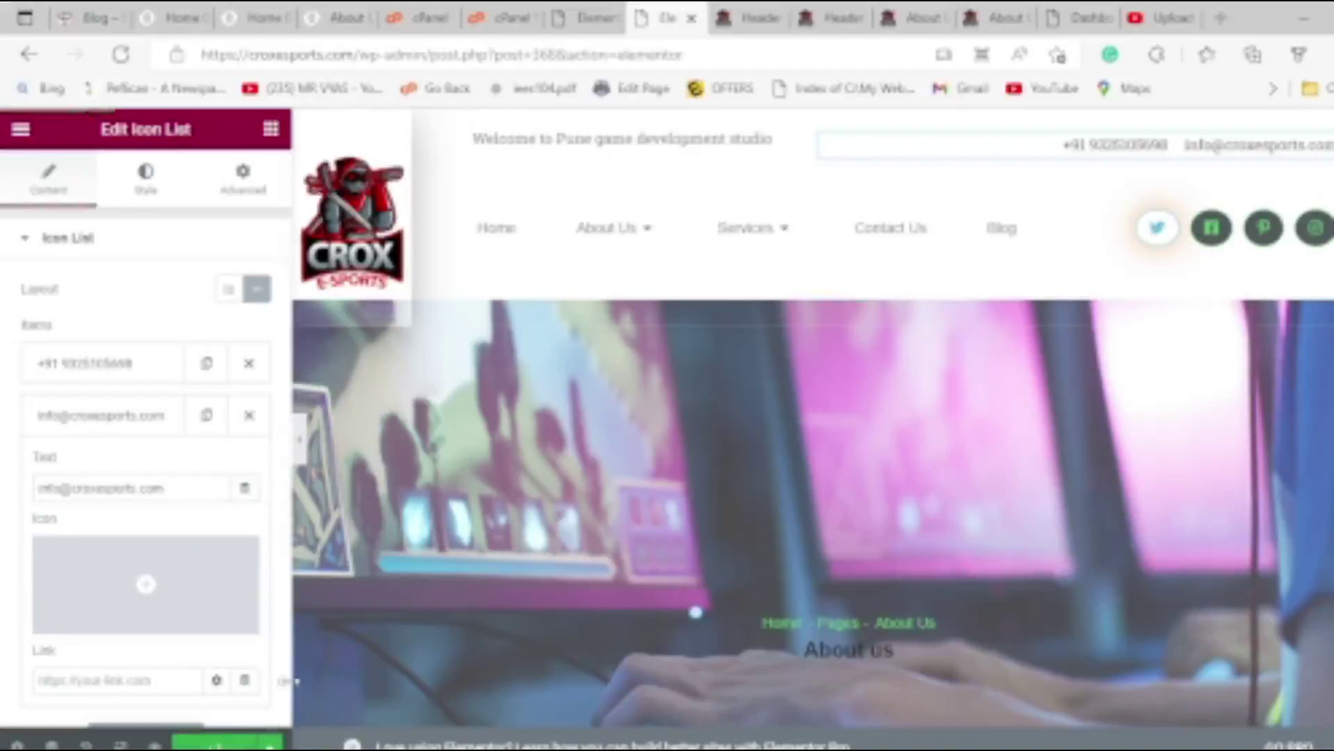
Give the e-mail item an envelope icon found by searching 'email' in the Icon Library.
{"action": "left_click", "coordinate": [136, 586]}
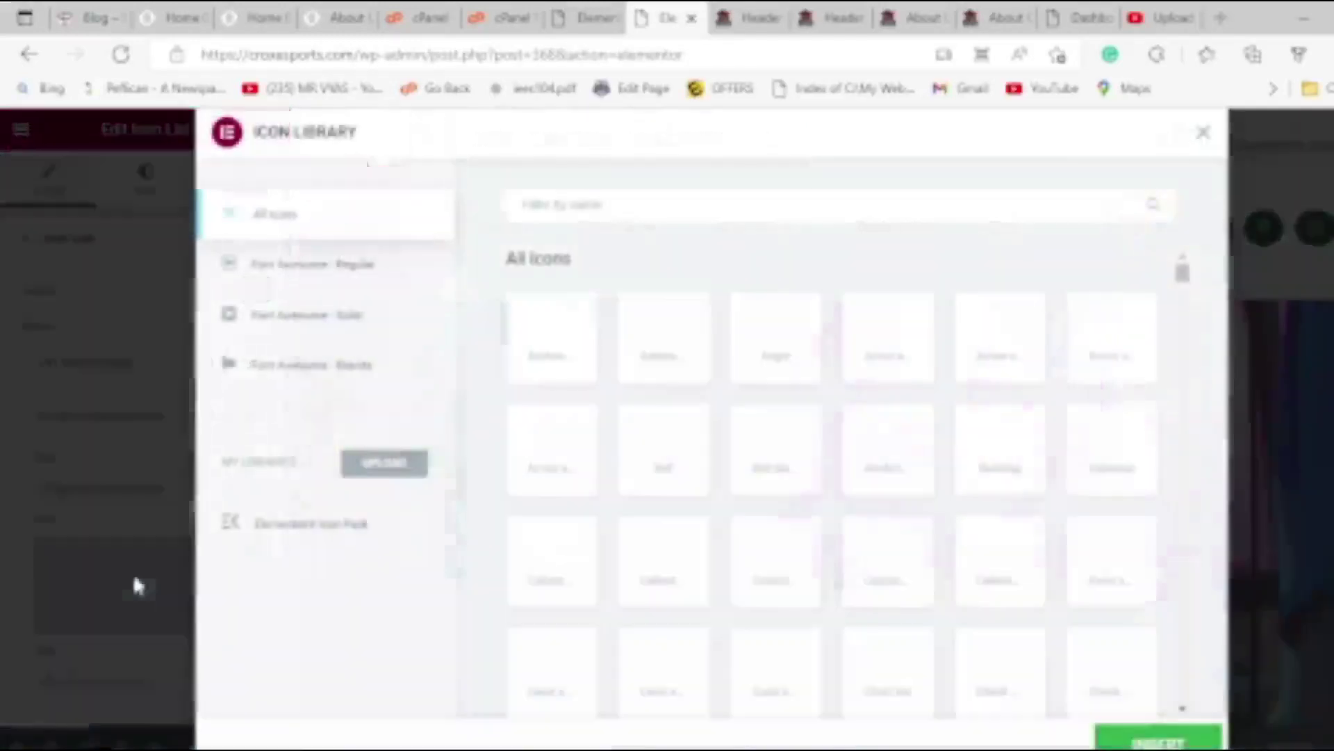
{"action": "left_click", "coordinate": [674, 202]}
{"action": "type", "text": "email"}
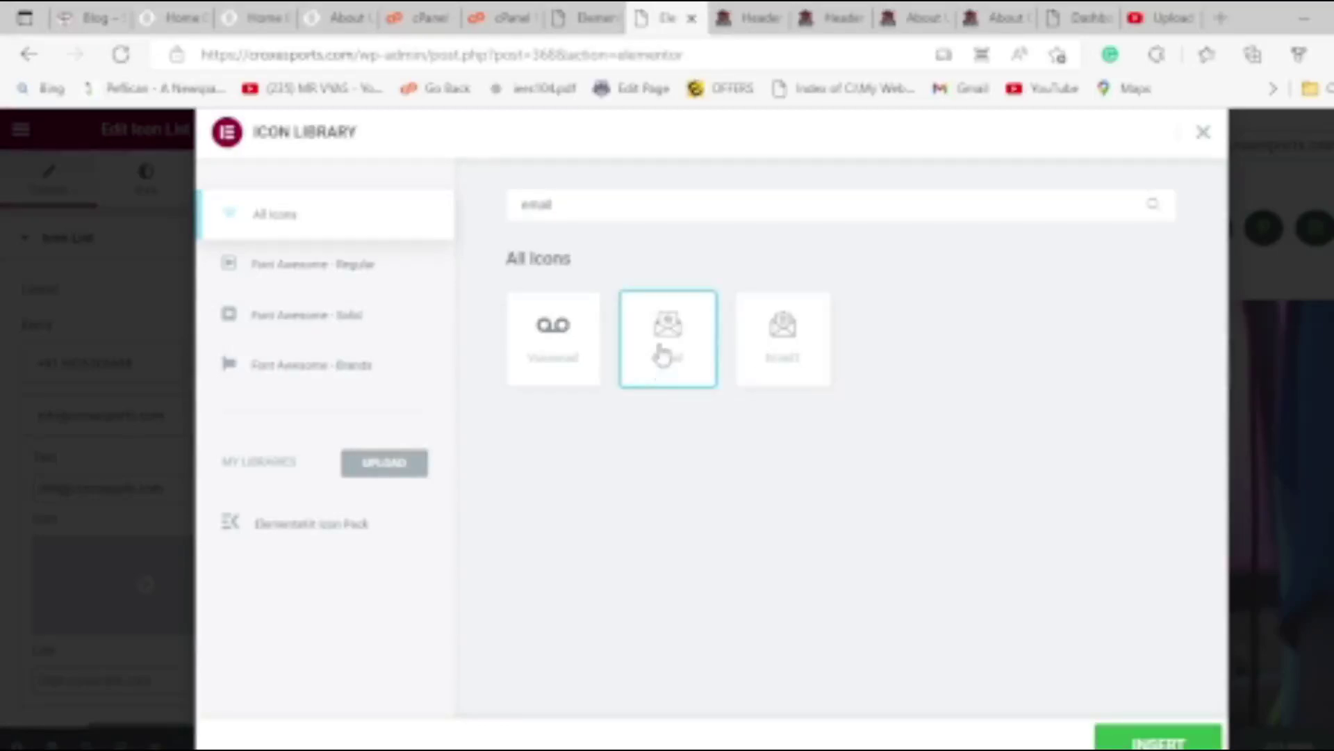
{"action": "left_click", "coordinate": [1157, 742]}
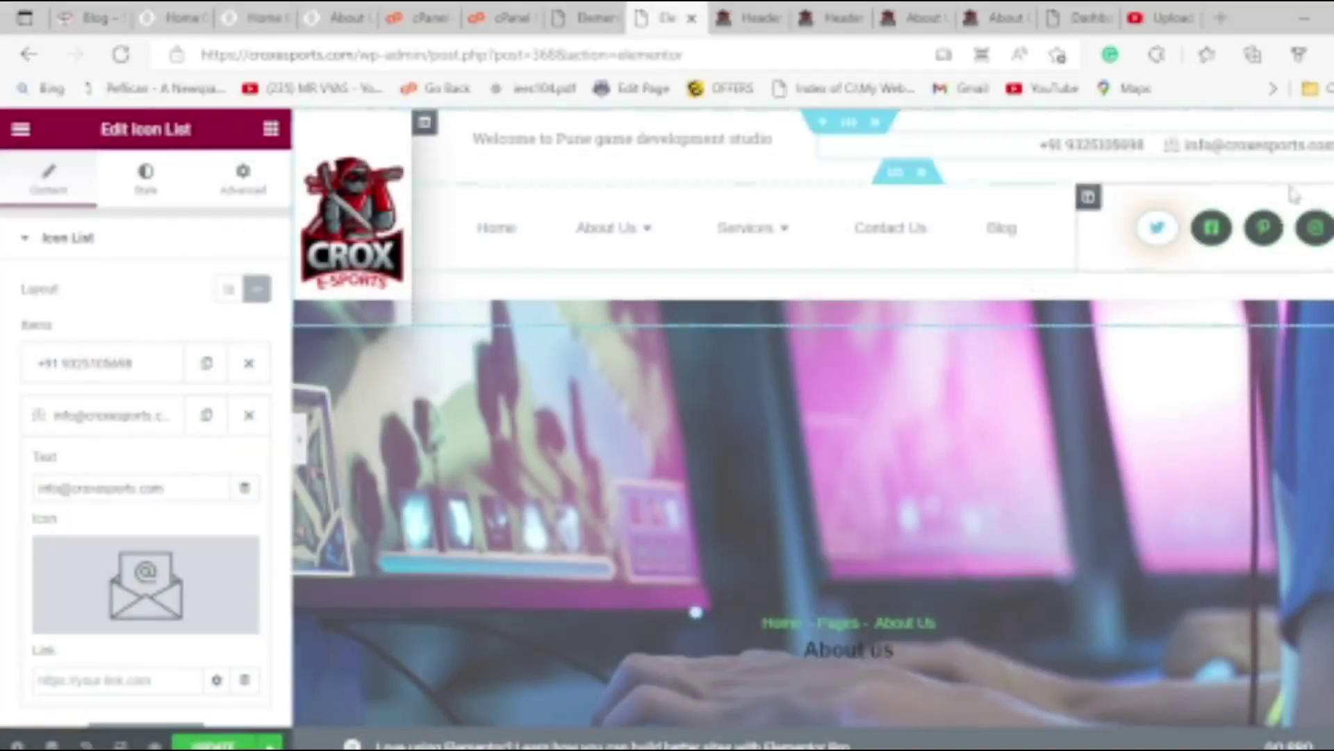
Give the phone item a ringing-phone icon found by searching 'call' in the Icon Library.
{"action": "left_click", "coordinate": [90, 363]}
{"action": "left_click", "coordinate": [110, 531]}
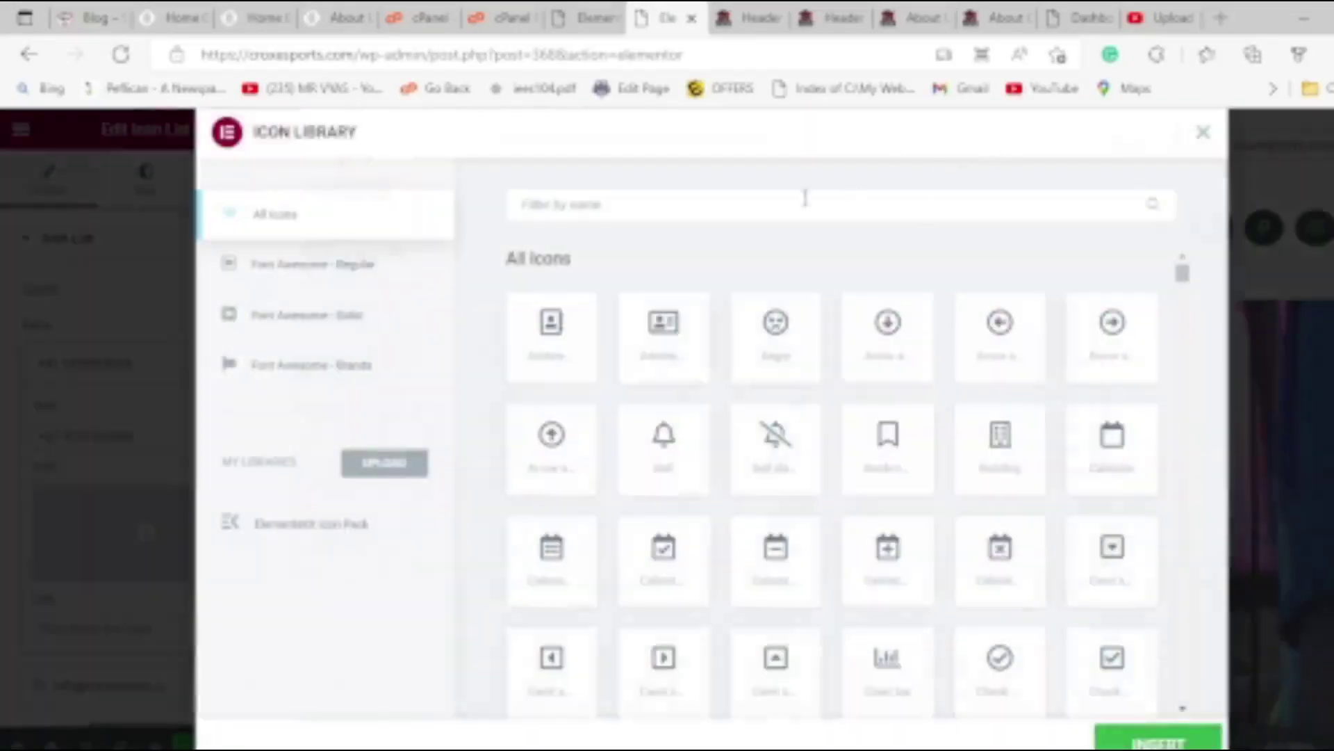
{"action": "type", "text": "call"}
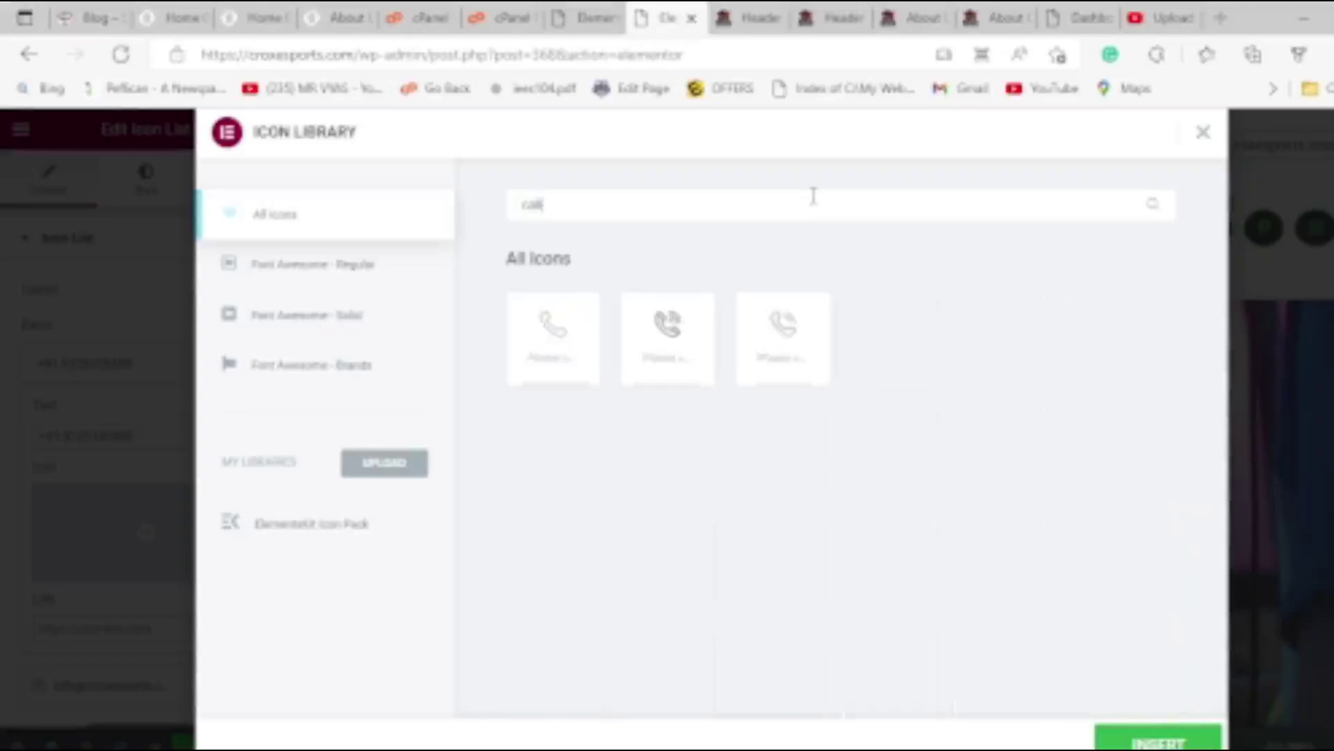
{"action": "left_click", "coordinate": [554, 324]}
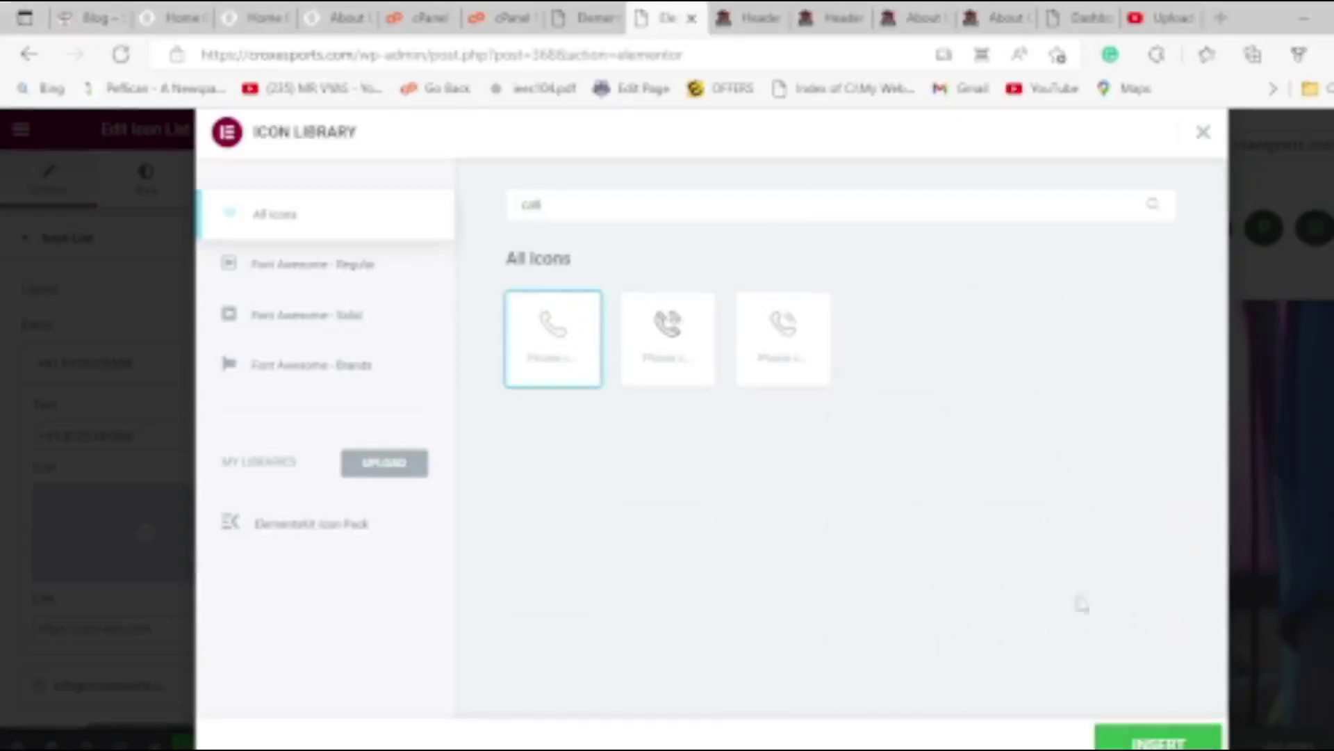
{"action": "left_click", "coordinate": [786, 358]}
{"action": "left_click", "coordinate": [1158, 741]}
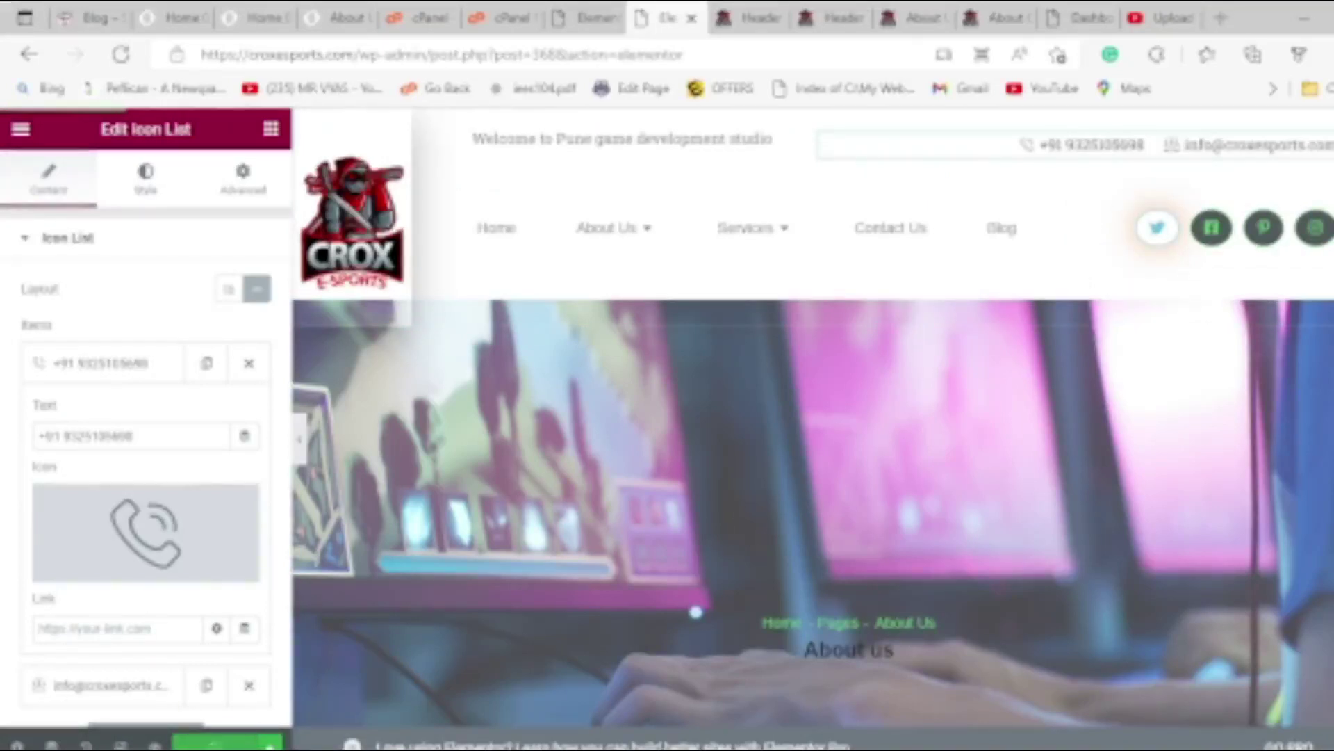
{"action": "left_click", "coordinate": [567, 136]}
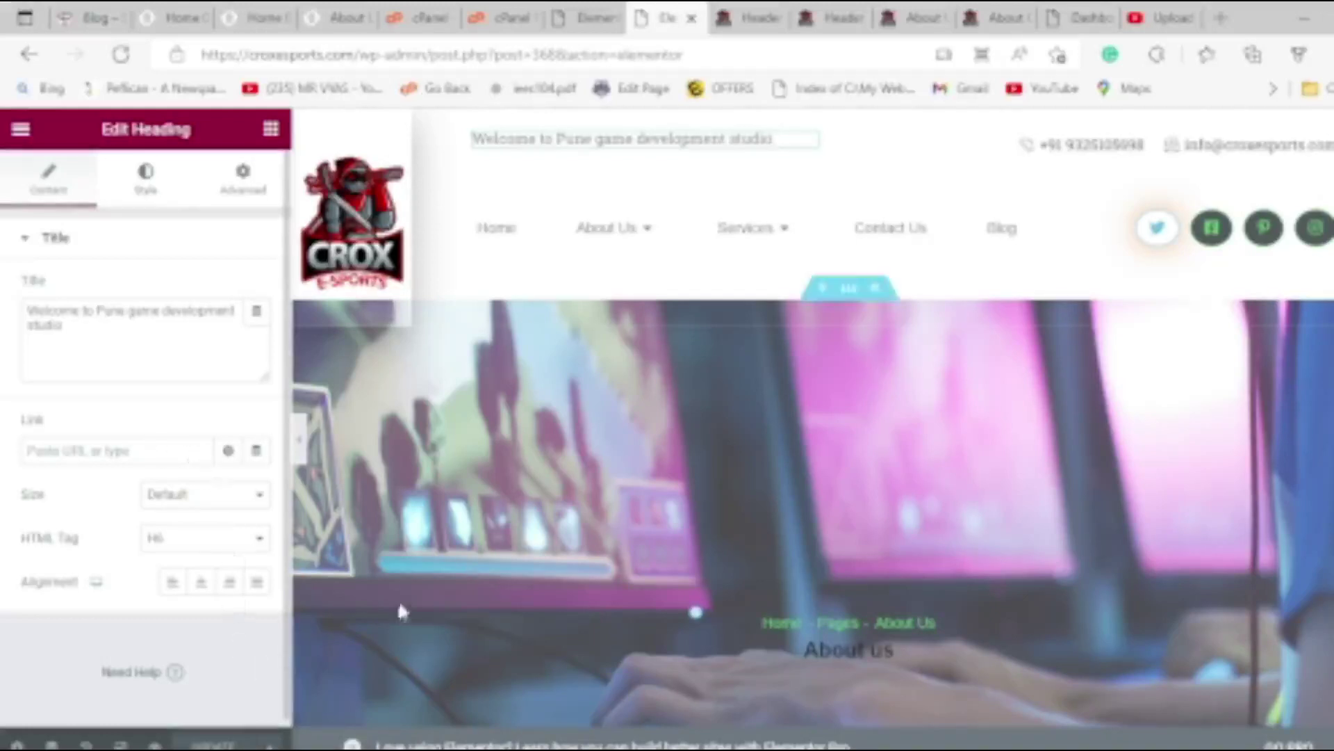
{"action": "scroll", "coordinate": [699, 452], "scroll_direction": "down", "scroll_amount": 5}
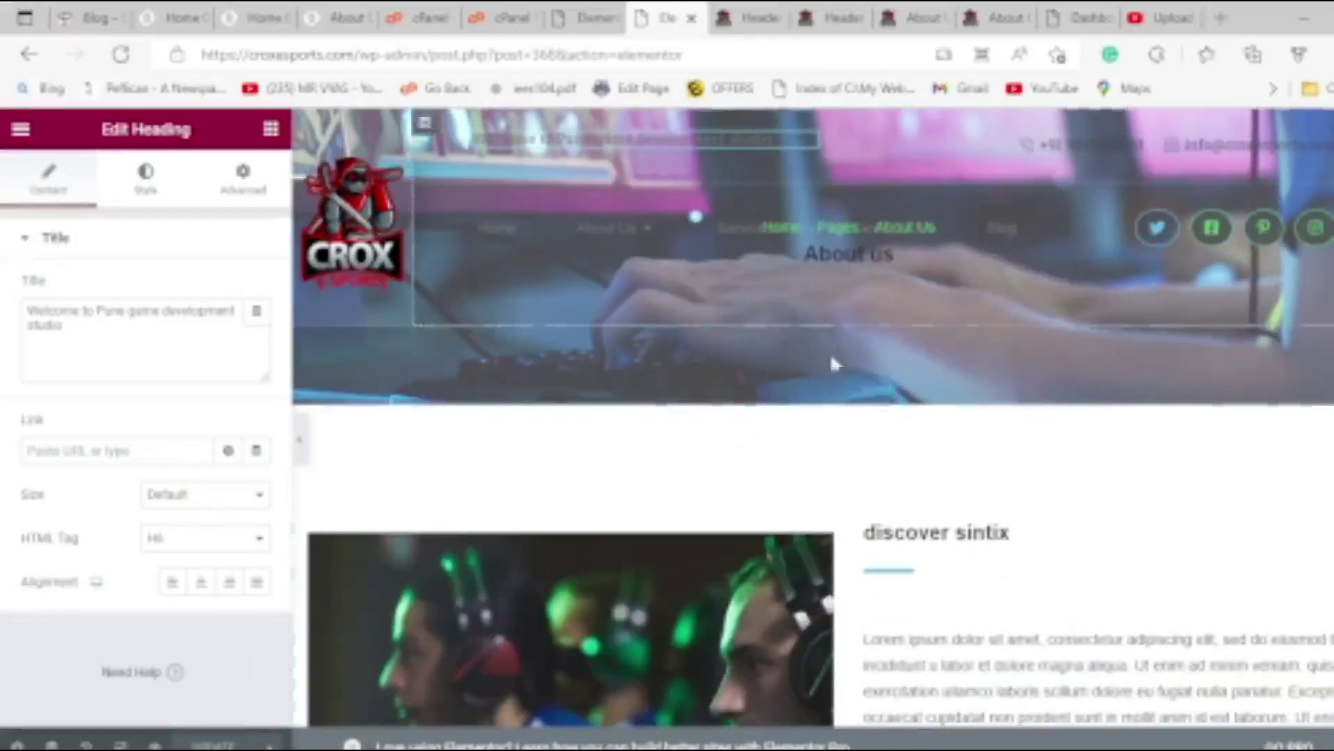
{"action": "scroll", "coordinate": [968, 512], "scroll_direction": "down", "scroll_amount": 1}
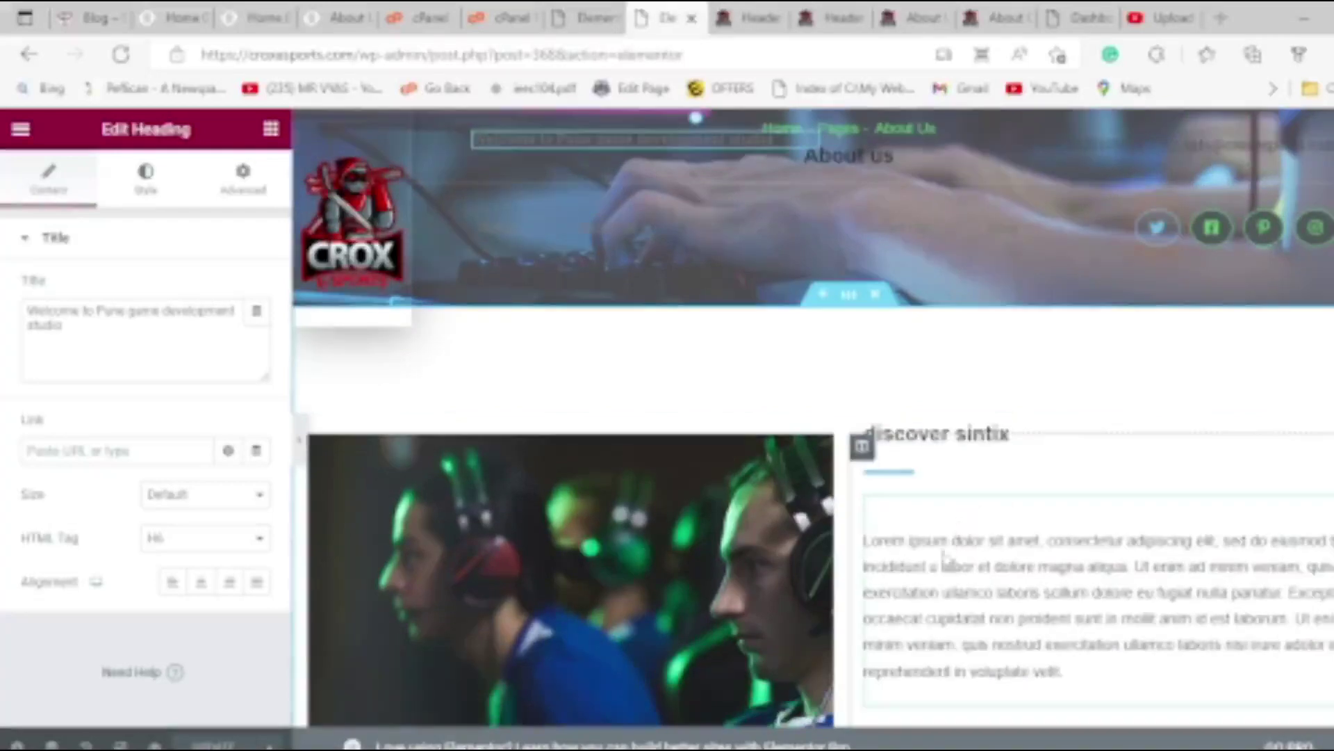
{"action": "scroll", "coordinate": [943, 557], "scroll_direction": "down", "scroll_amount": 10}
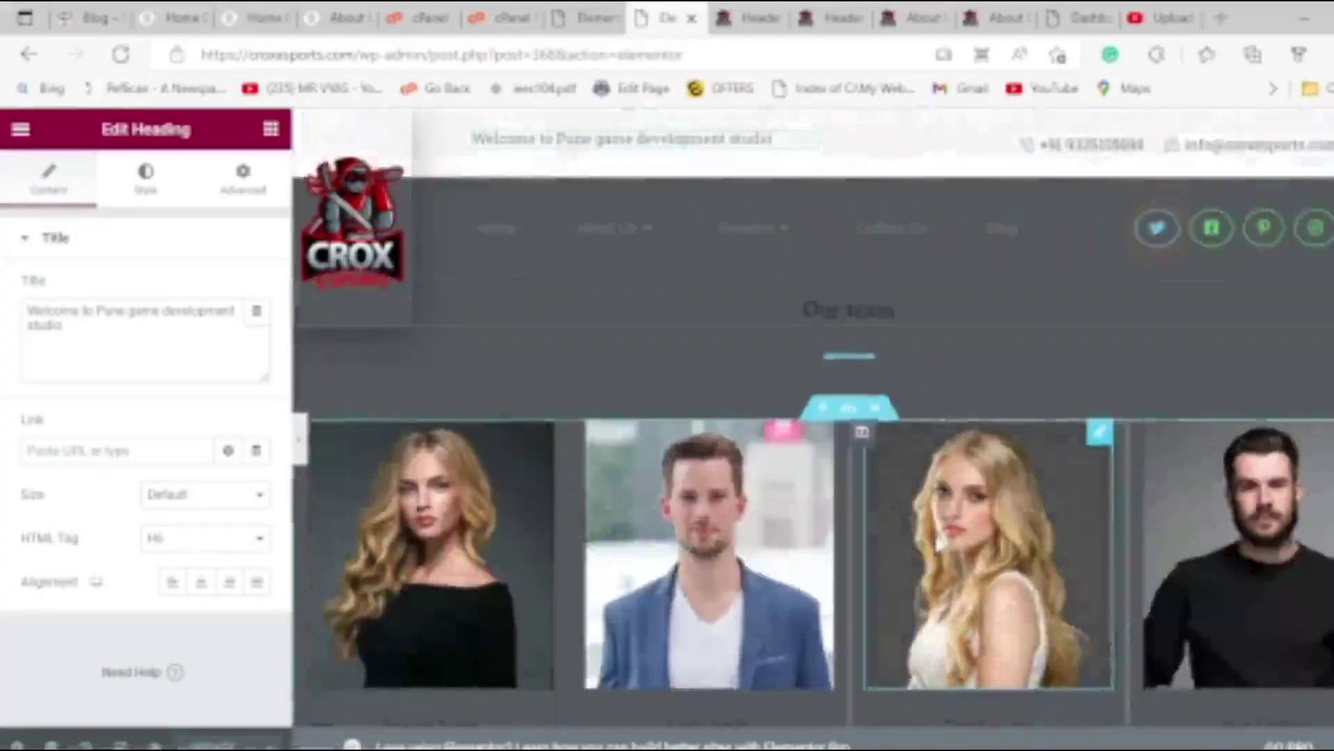
{"action": "scroll", "coordinate": [936, 545], "scroll_direction": "down", "scroll_amount": 10}
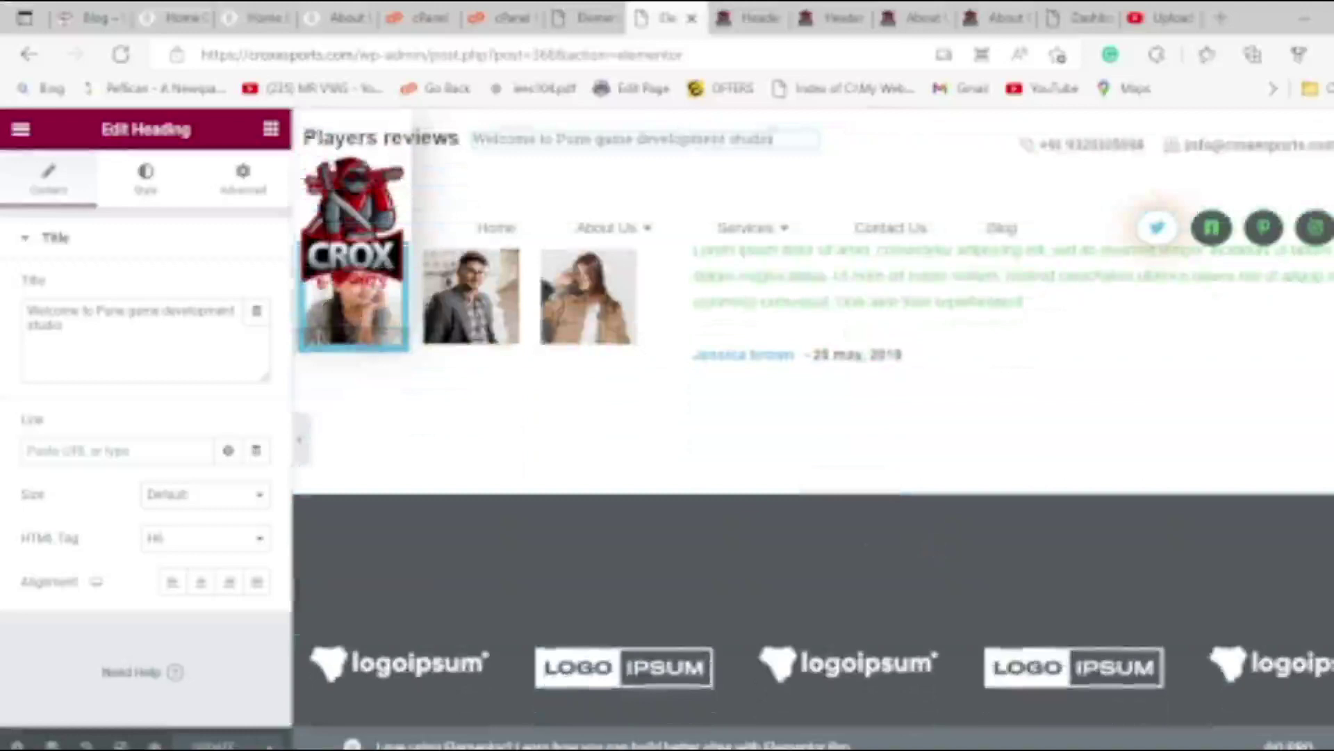
Close the broken Elementor tabs showing the missing-kit error.
{"action": "left_click", "coordinate": [599, 14]}
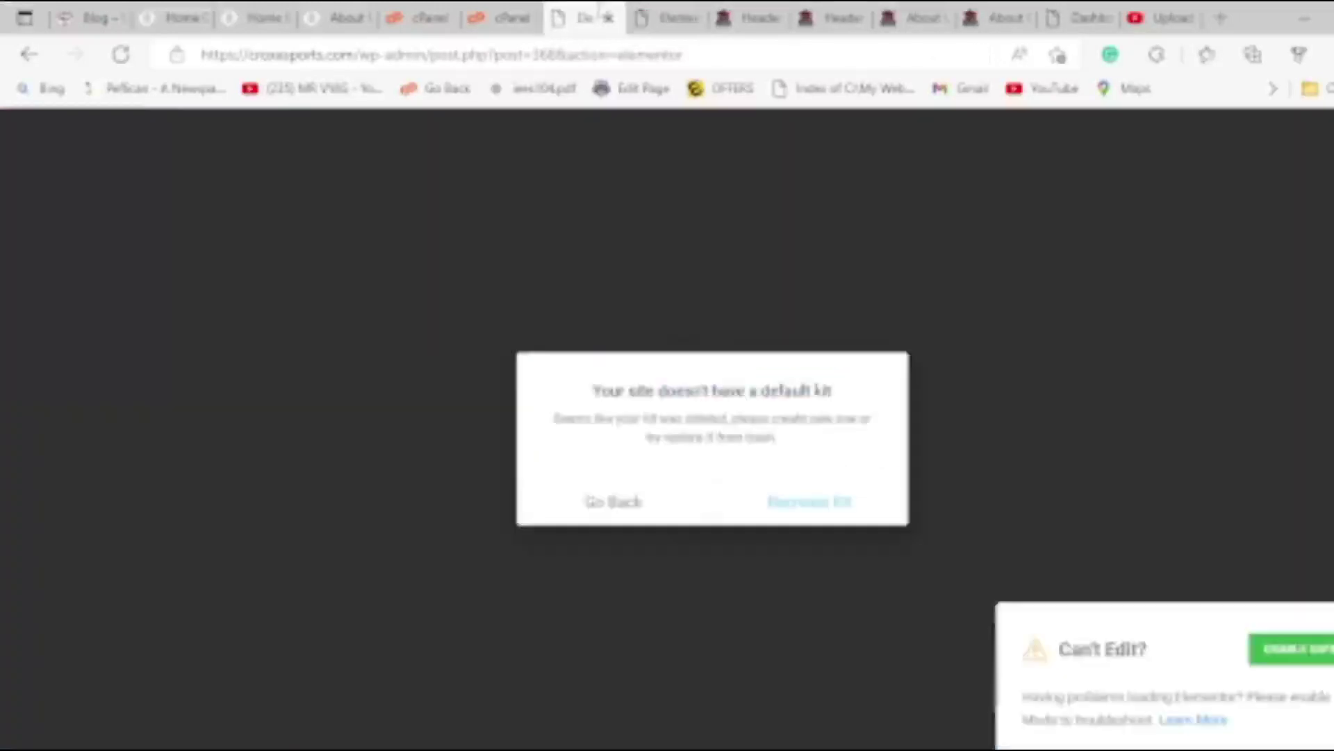
{"action": "left_click", "coordinate": [610, 18]}
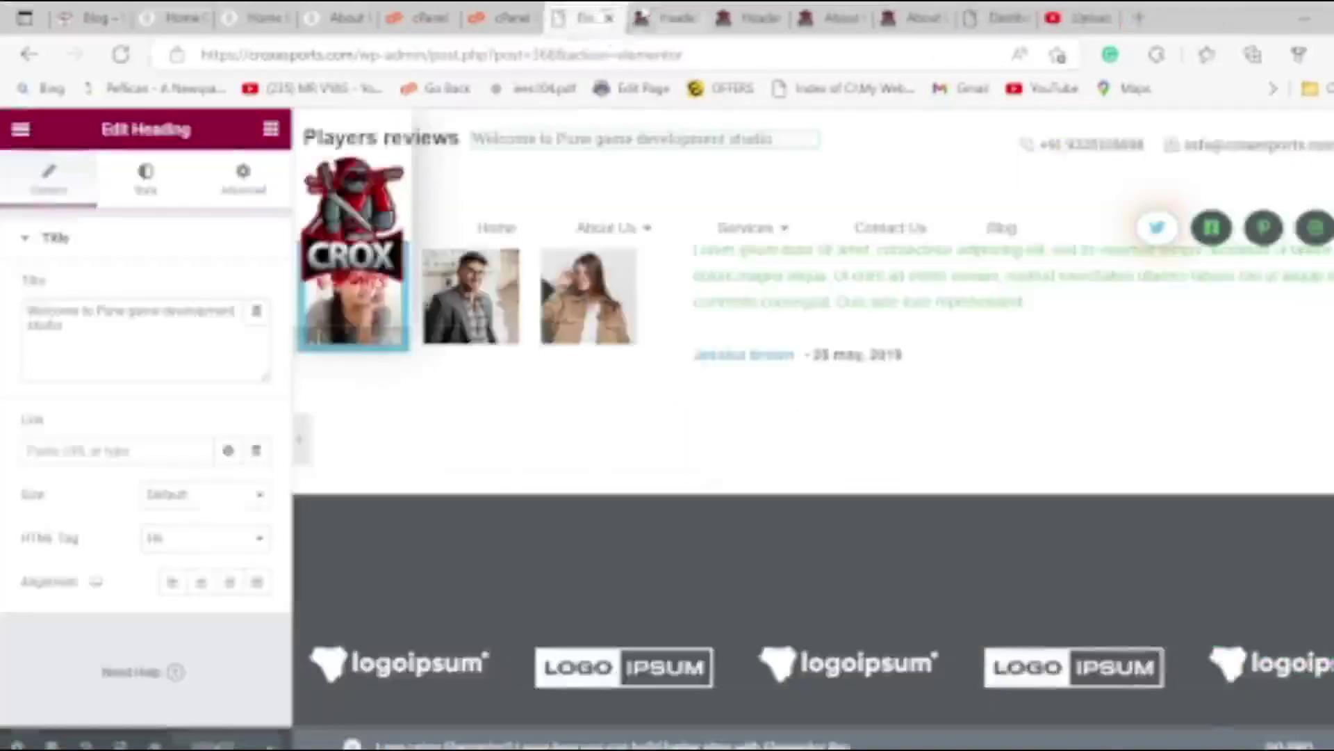
{"action": "left_click", "coordinate": [641, 13]}
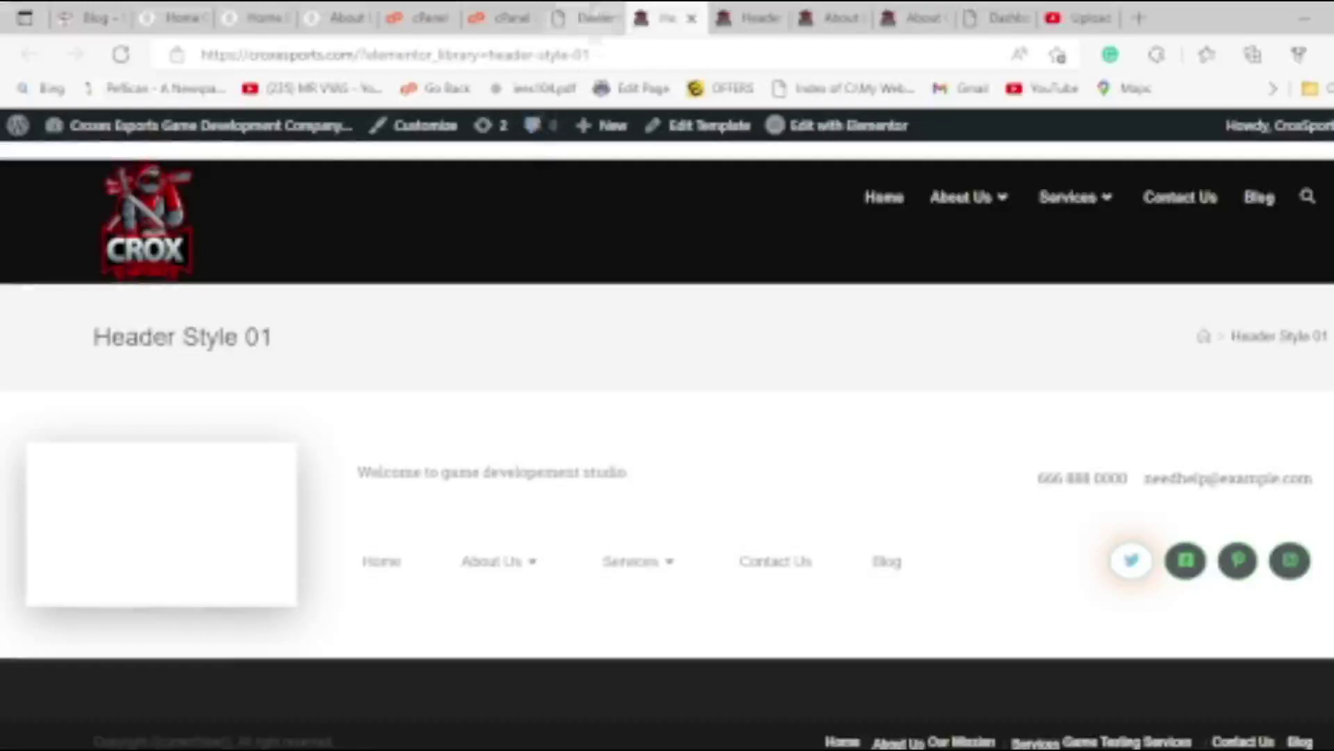
{"action": "left_click", "coordinate": [583, 17]}
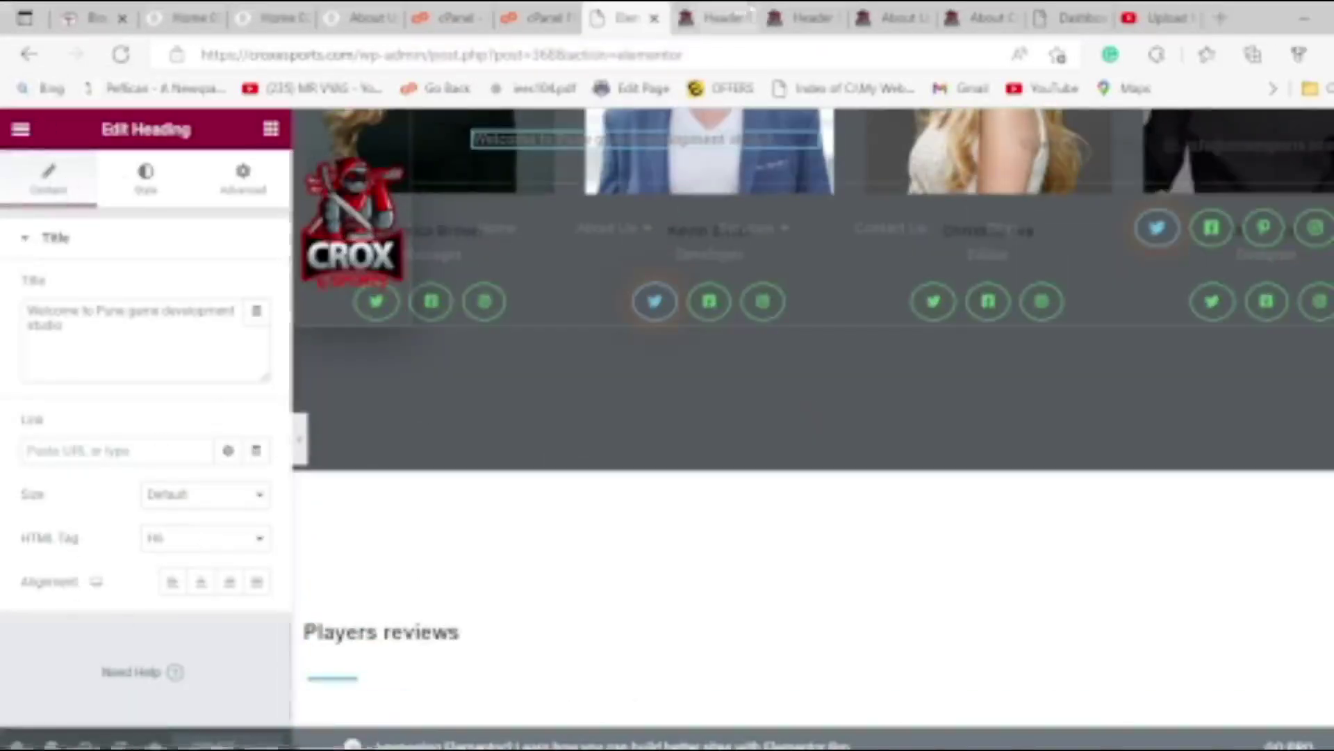
From the Header Style 01 preview, go to the Dashboard and then Pages > All Pages.
{"action": "left_click", "coordinate": [716, 17]}
{"action": "mouse_move", "coordinate": [103, 137]}
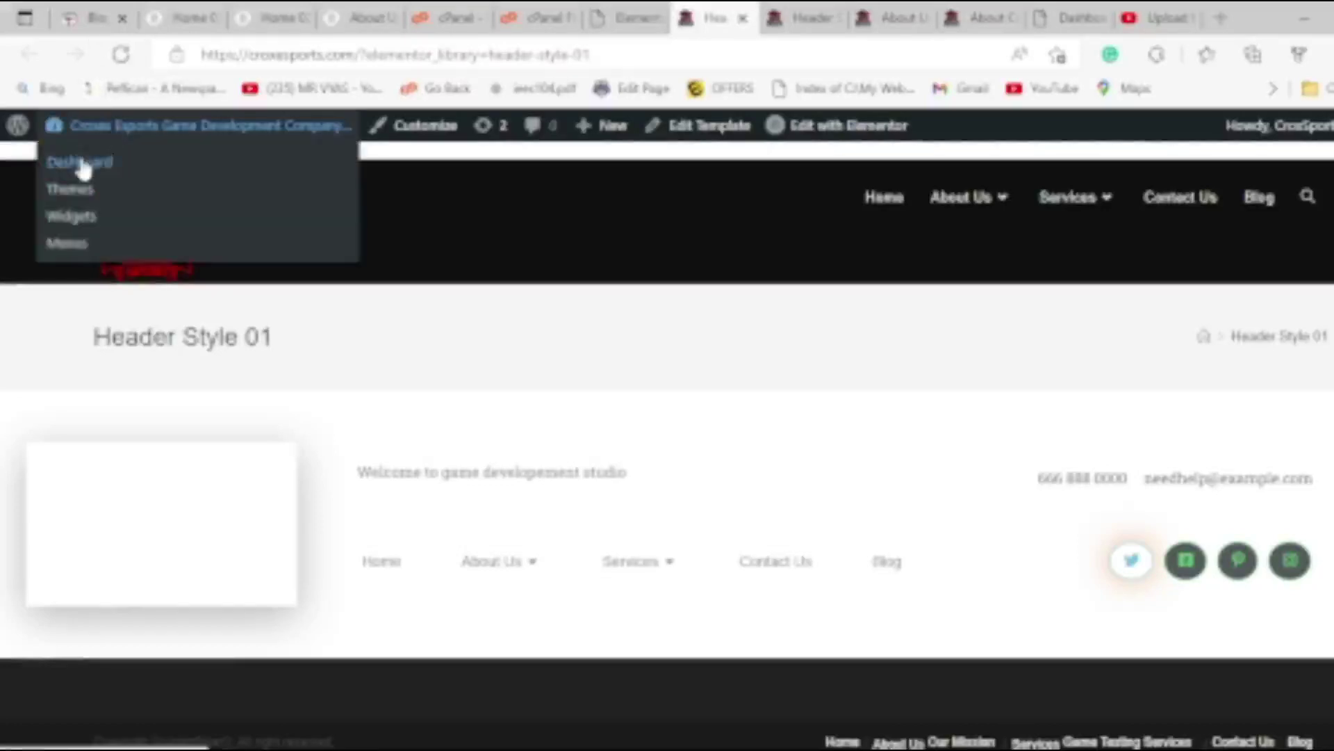
{"action": "left_click", "coordinate": [85, 166]}
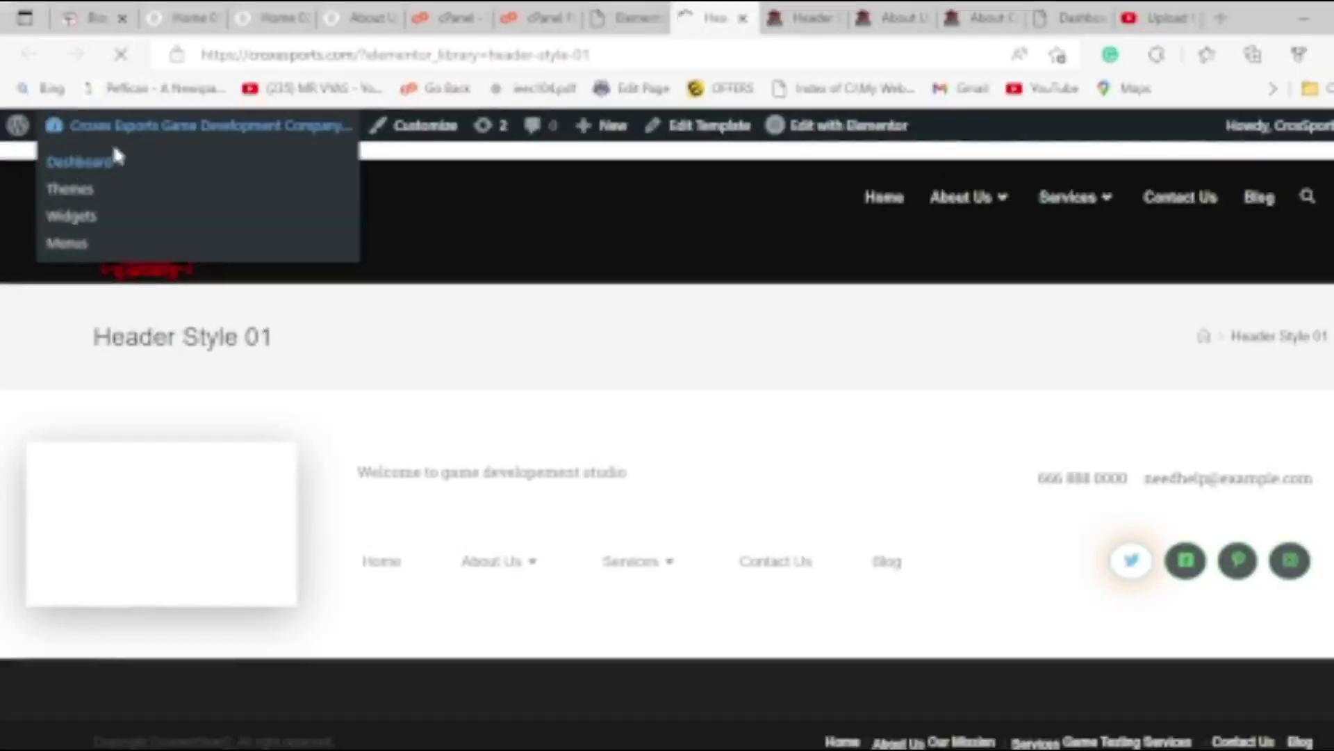
{"action": "scroll", "coordinate": [182, 373], "scroll_direction": "down", "scroll_amount": 3}
{"action": "scroll", "coordinate": [182, 373], "scroll_direction": "up", "scroll_amount": 1}
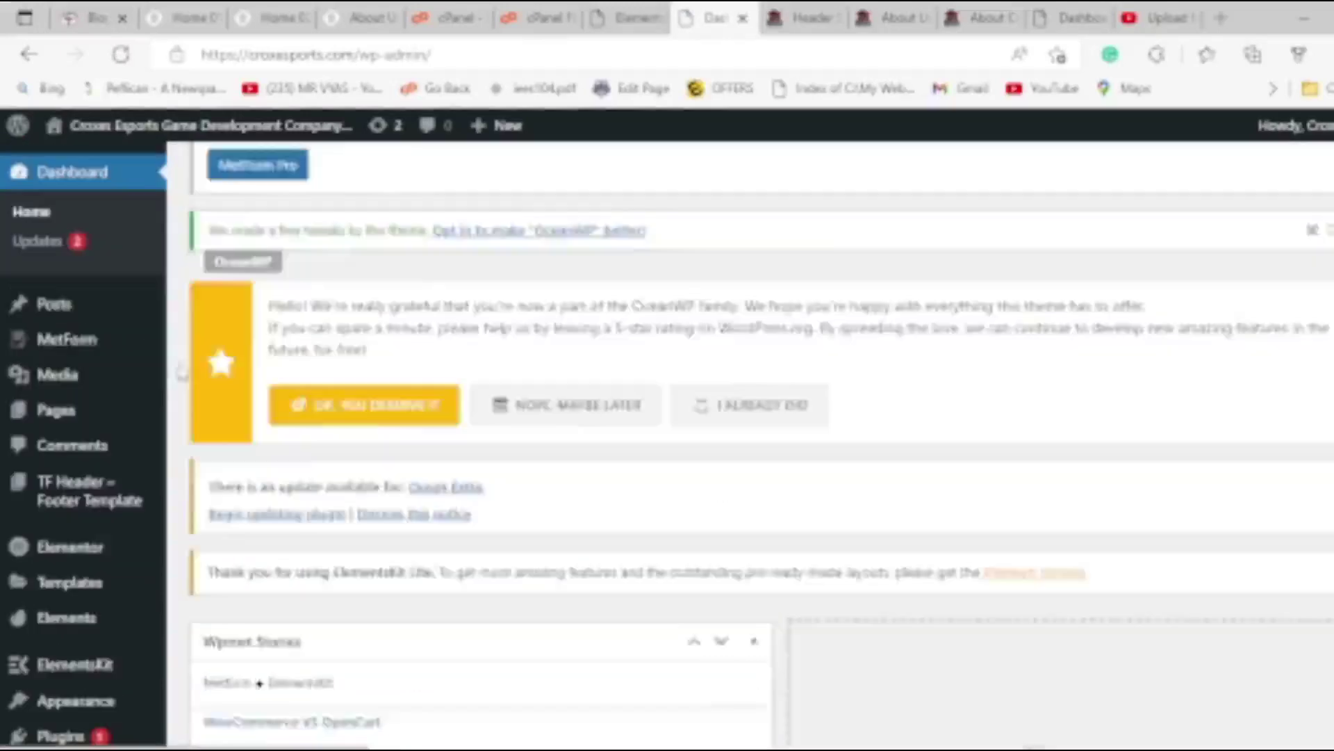
{"action": "scroll", "coordinate": [182, 373], "scroll_direction": "up", "scroll_amount": 2}
{"action": "mouse_move", "coordinate": [66, 413]}
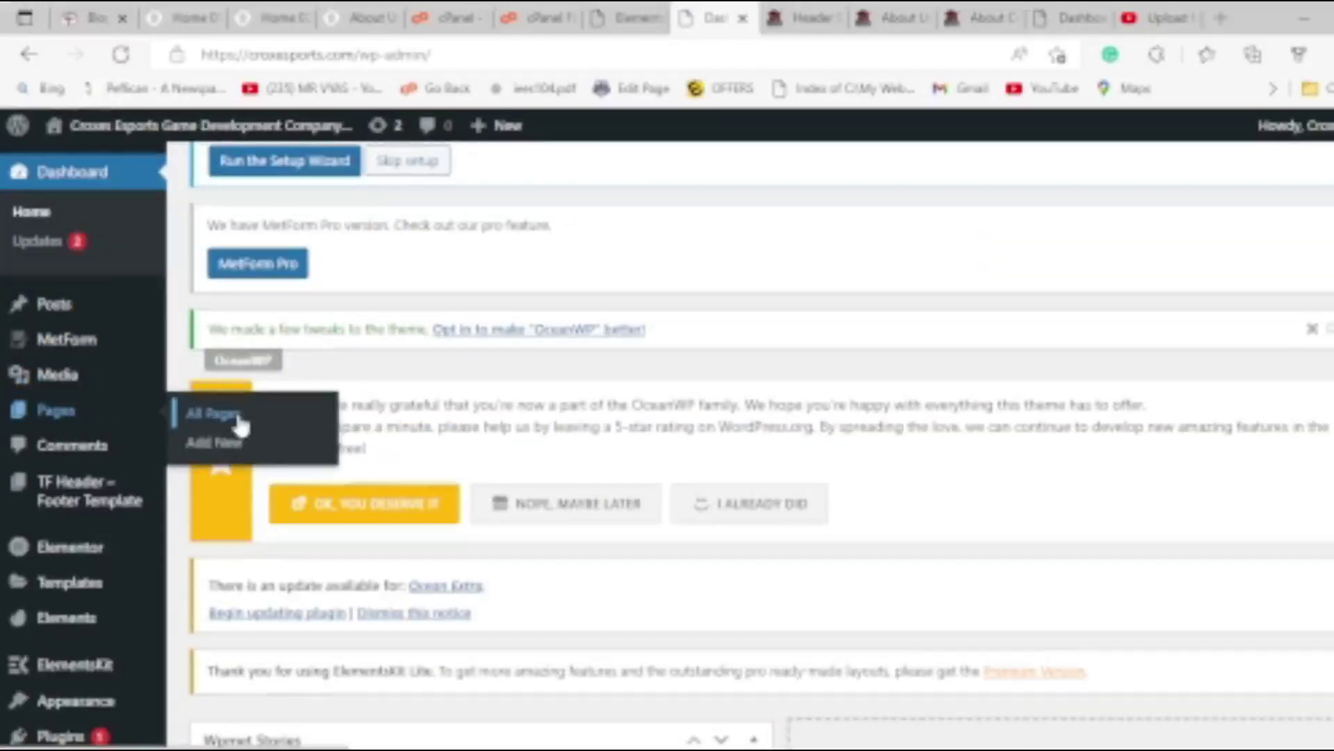
{"action": "left_click", "coordinate": [237, 417]}
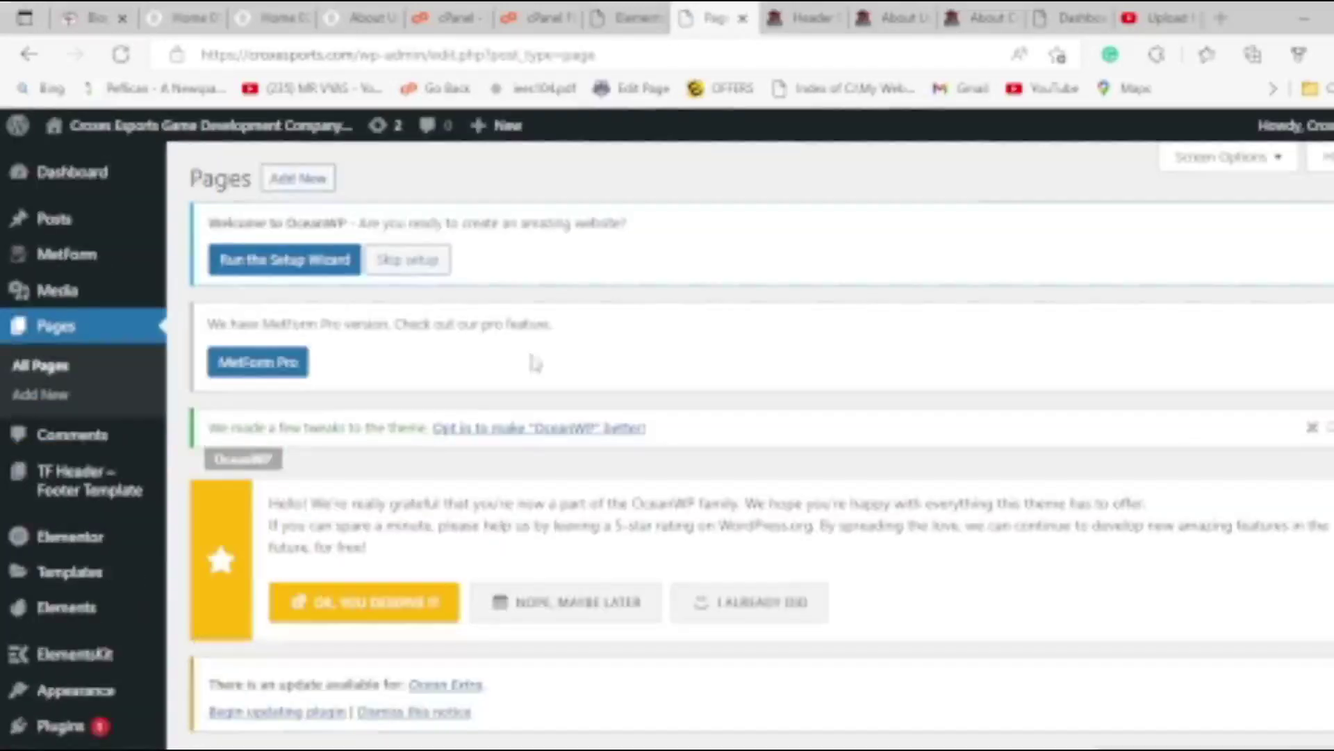
{"action": "scroll", "coordinate": [556, 390], "scroll_direction": "down", "scroll_amount": 5}
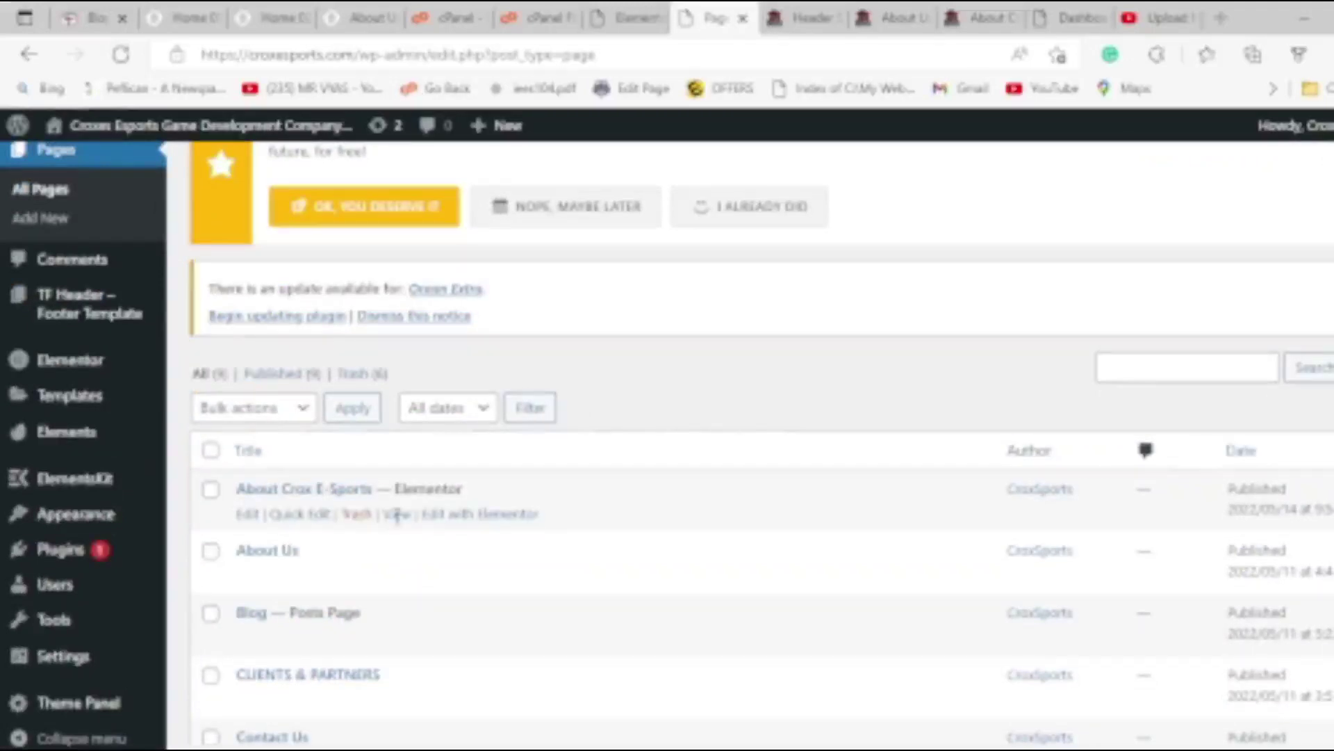
{"action": "left_click", "coordinate": [397, 515]}
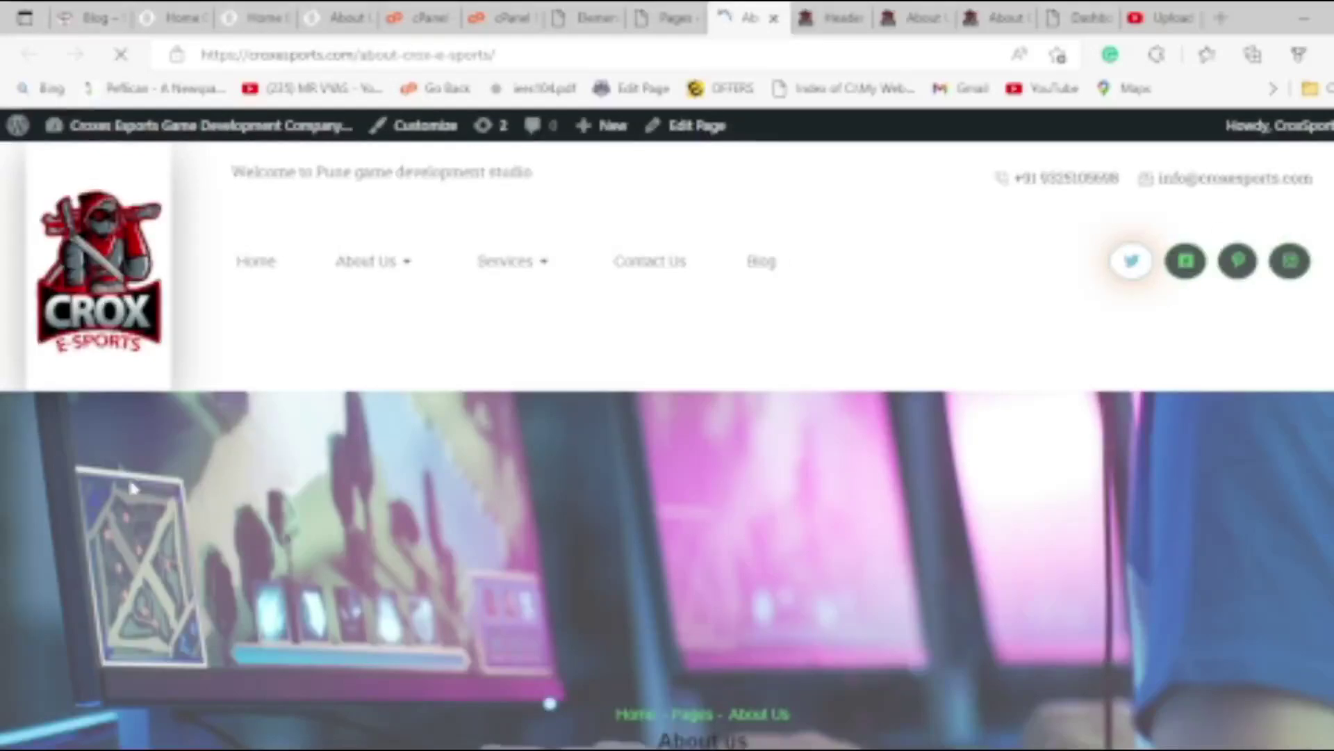
{"action": "scroll", "coordinate": [132, 492], "scroll_direction": "down", "scroll_amount": 20}
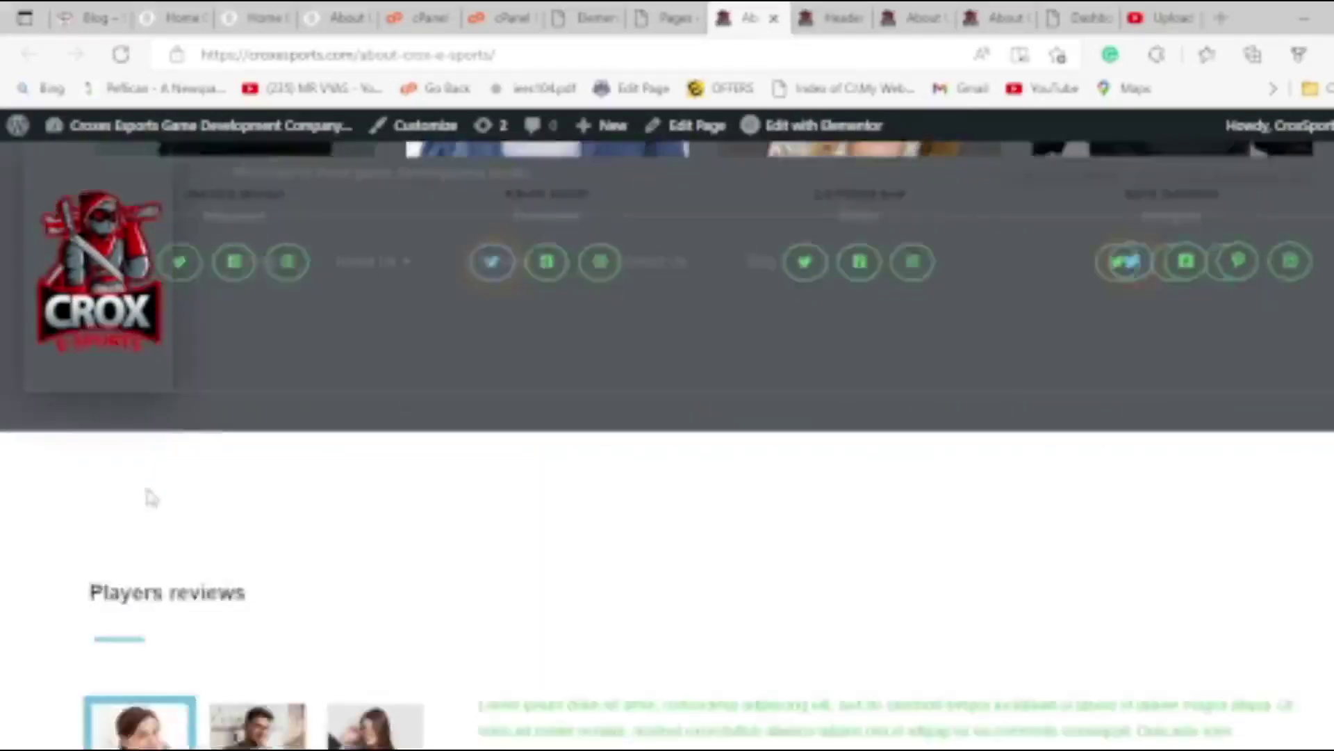
{"action": "scroll", "coordinate": [153, 489], "scroll_direction": "up", "scroll_amount": 1}
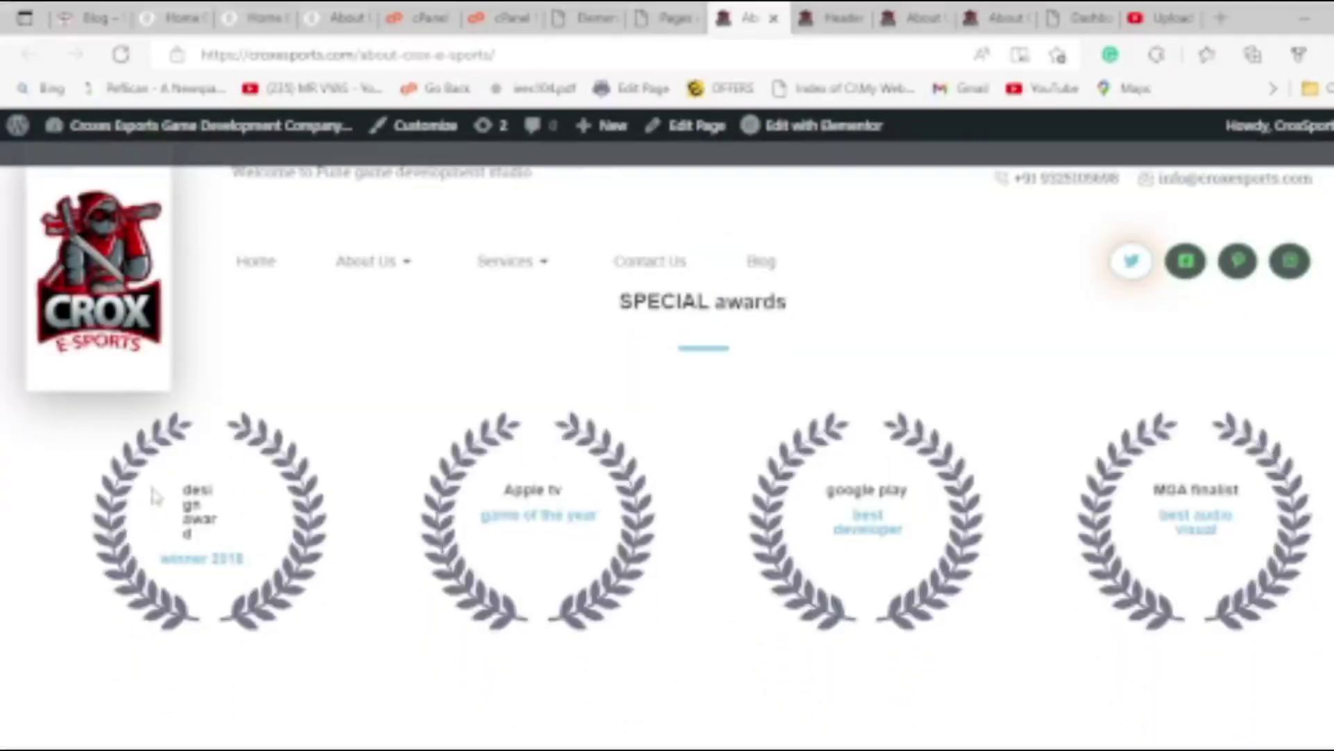
{"action": "scroll", "coordinate": [146, 521], "scroll_direction": "up", "scroll_amount": 20}
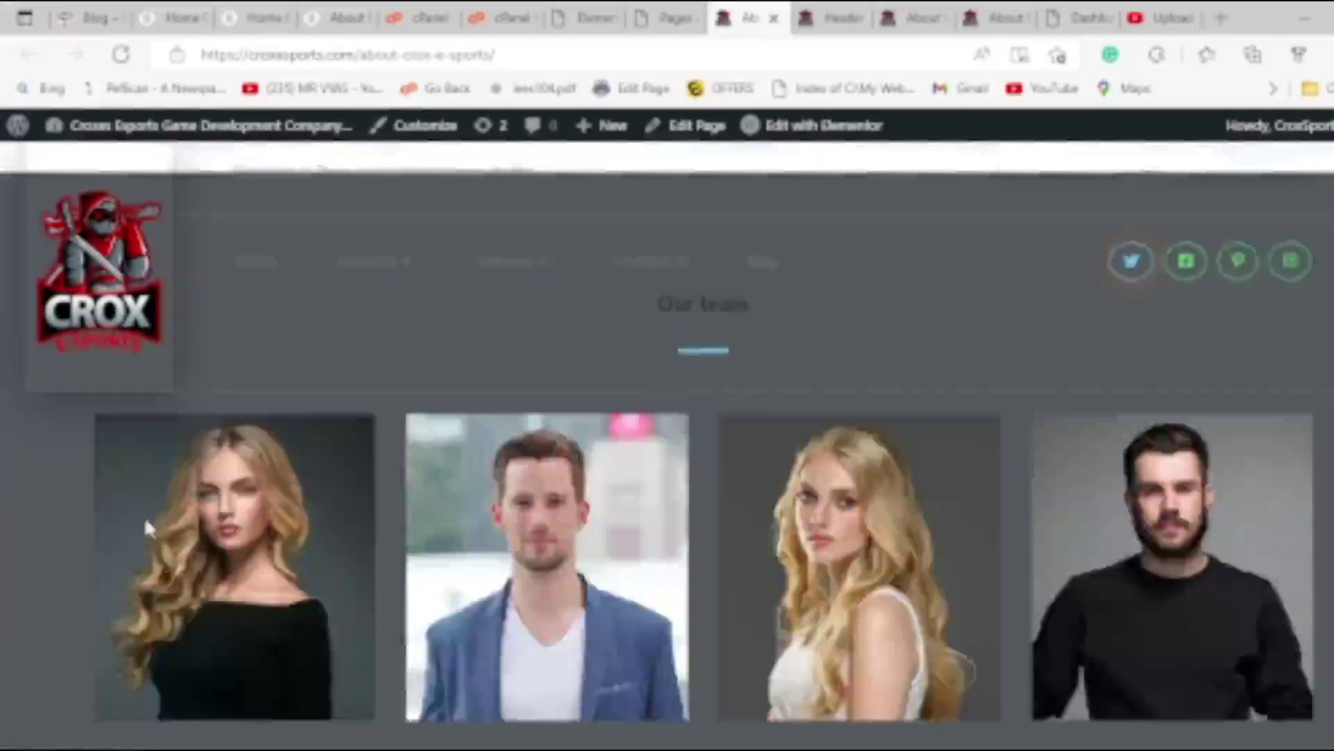
{"action": "scroll", "coordinate": [138, 509], "scroll_direction": "up", "scroll_amount": 4}
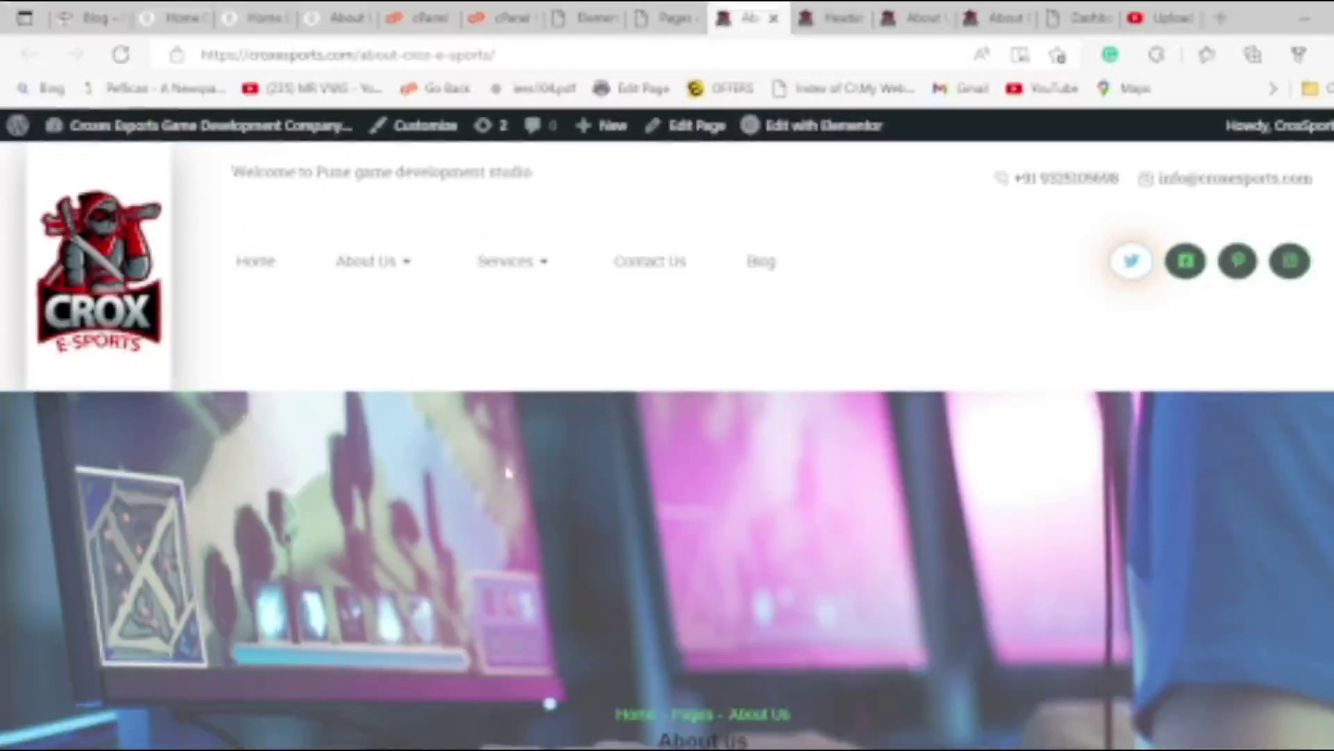
{"action": "left_click", "coordinate": [669, 18]}
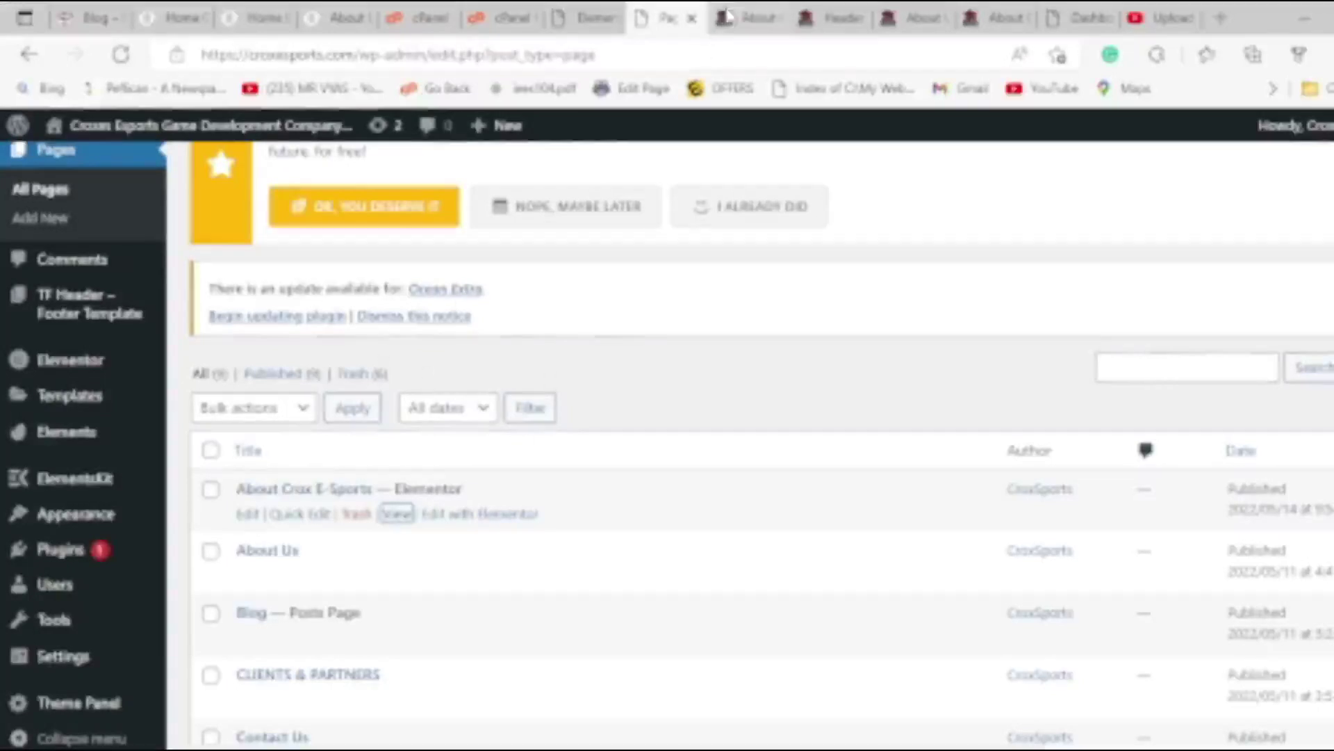
{"action": "left_click", "coordinate": [754, 18]}
{"action": "mouse_move", "coordinate": [810, 121]}
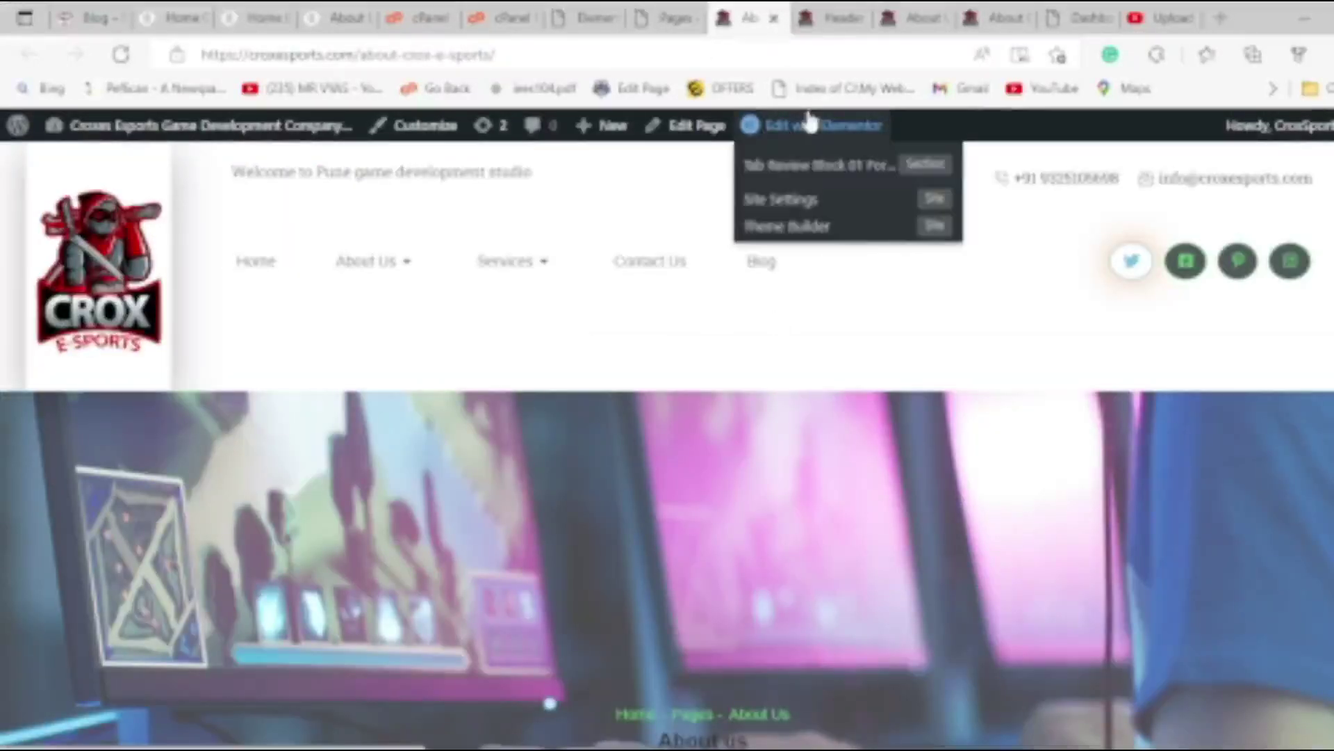
{"action": "scroll", "coordinate": [381, 514], "scroll_direction": "down", "scroll_amount": 20}
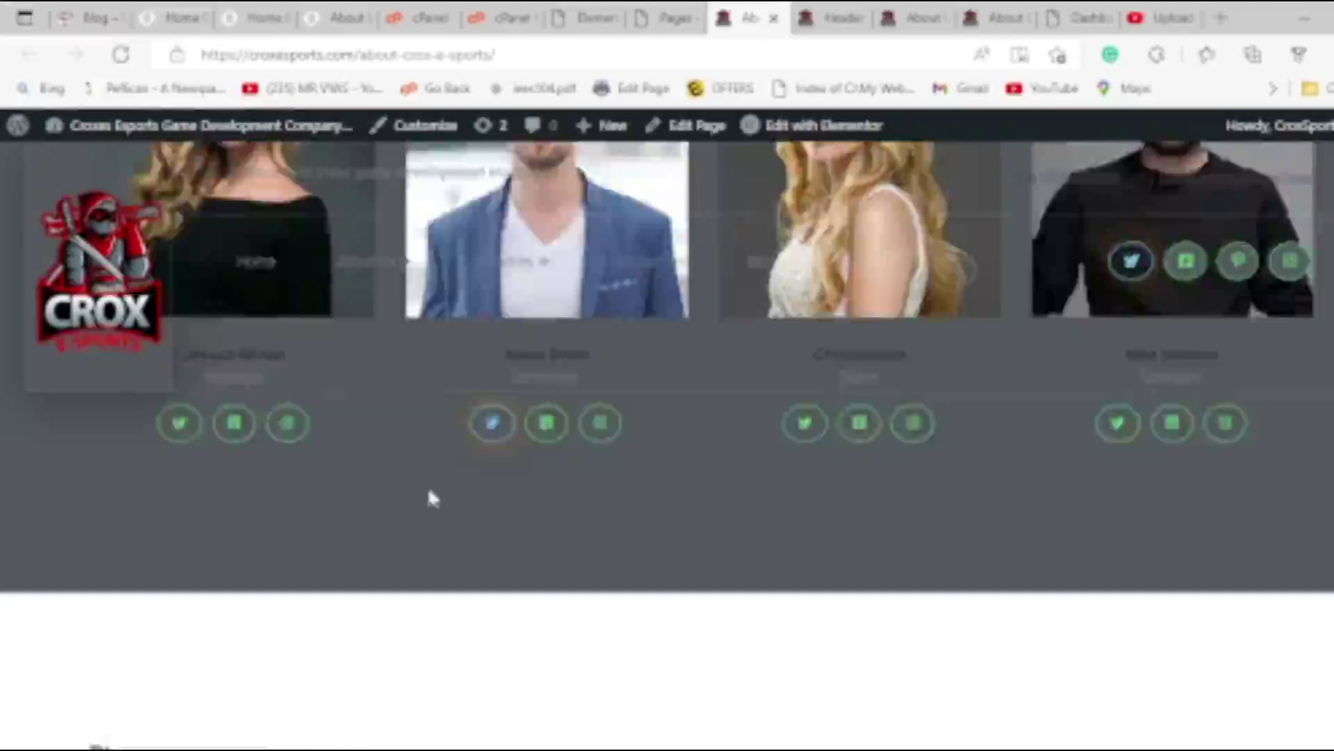
{"action": "scroll", "coordinate": [428, 491], "scroll_direction": "down", "scroll_amount": 3}
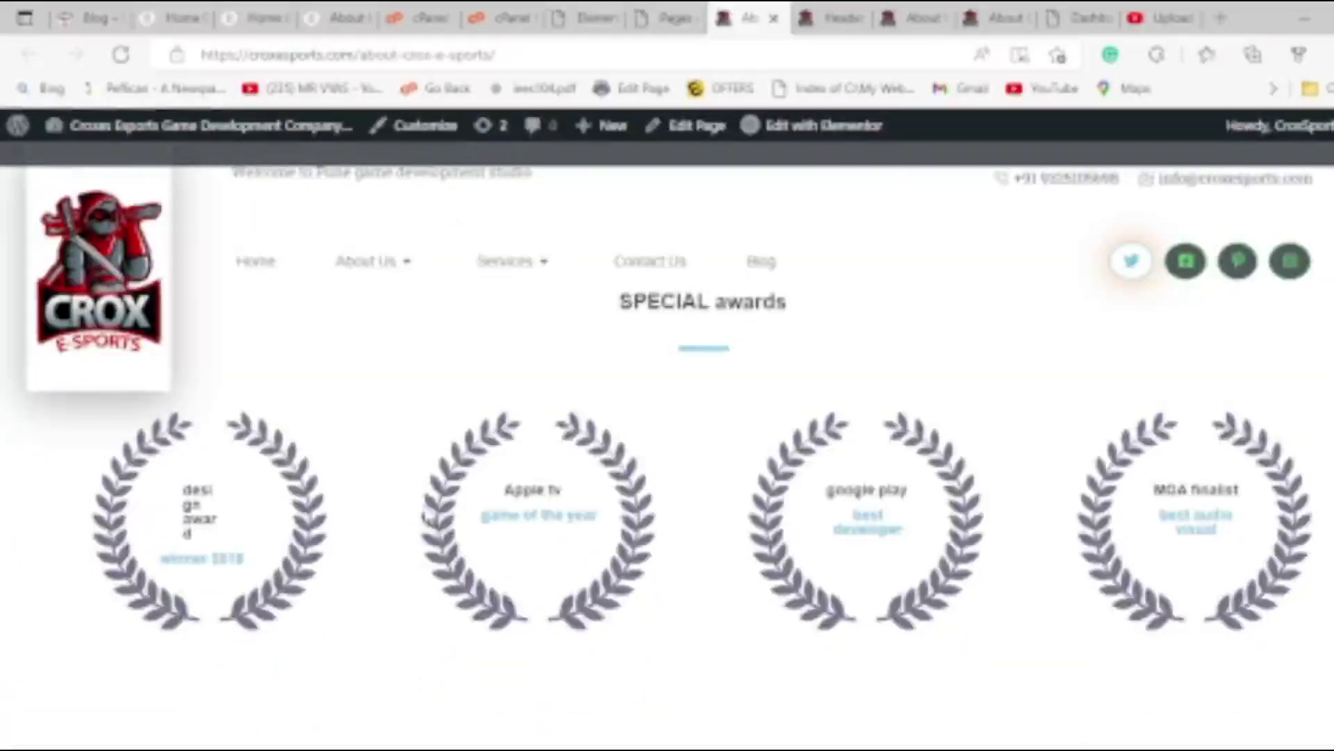
{"action": "key", "text": "ctrl+w"}
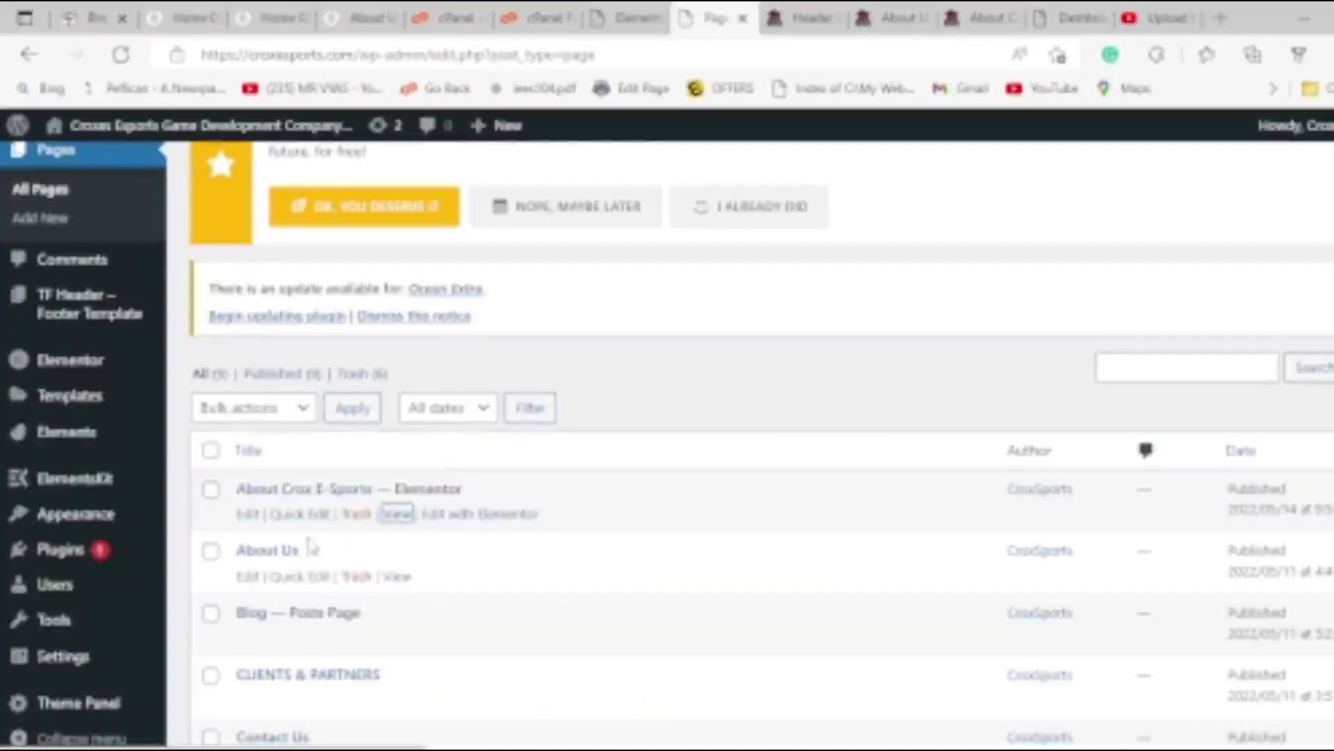
Start a new blank page from the Add New link at the top of the Pages list.
{"action": "scroll", "coordinate": [347, 579], "scroll_direction": "up", "scroll_amount": 5}
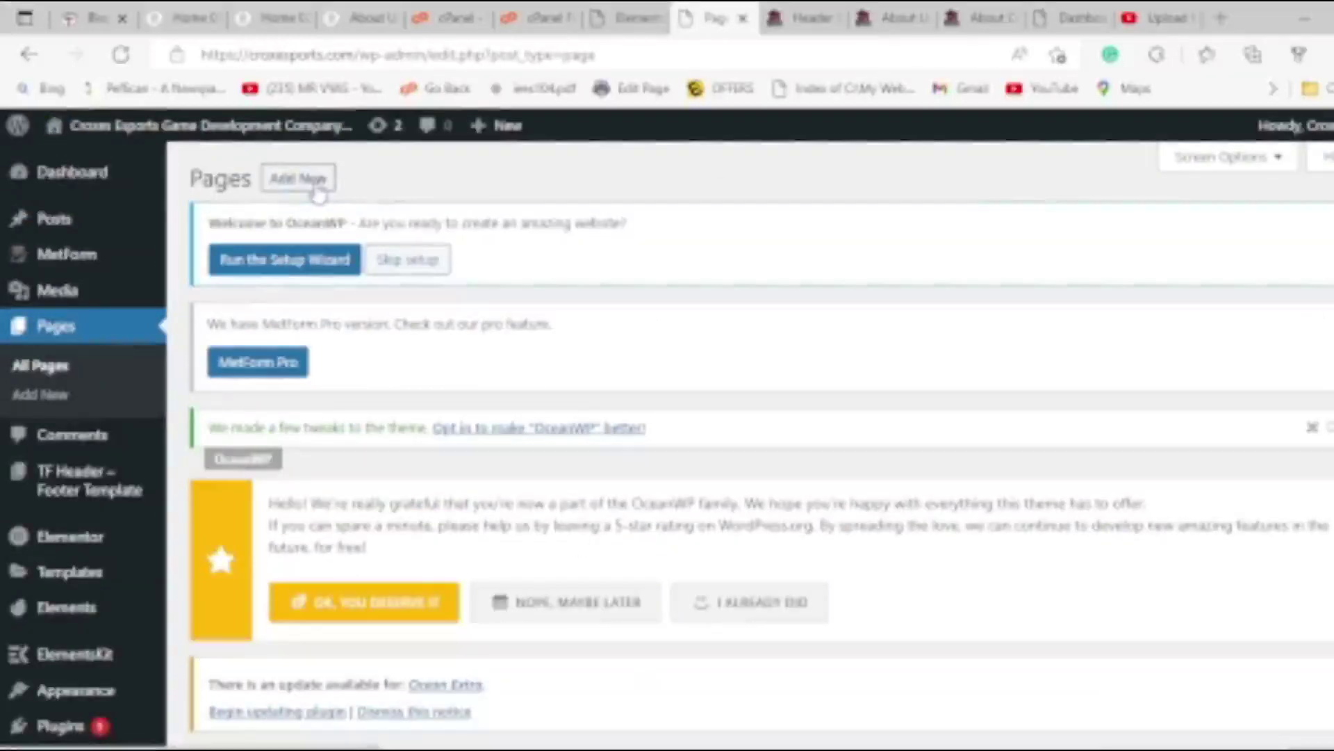
{"action": "right_click", "coordinate": [278, 182]}
{"action": "left_click", "coordinate": [299, 178]}
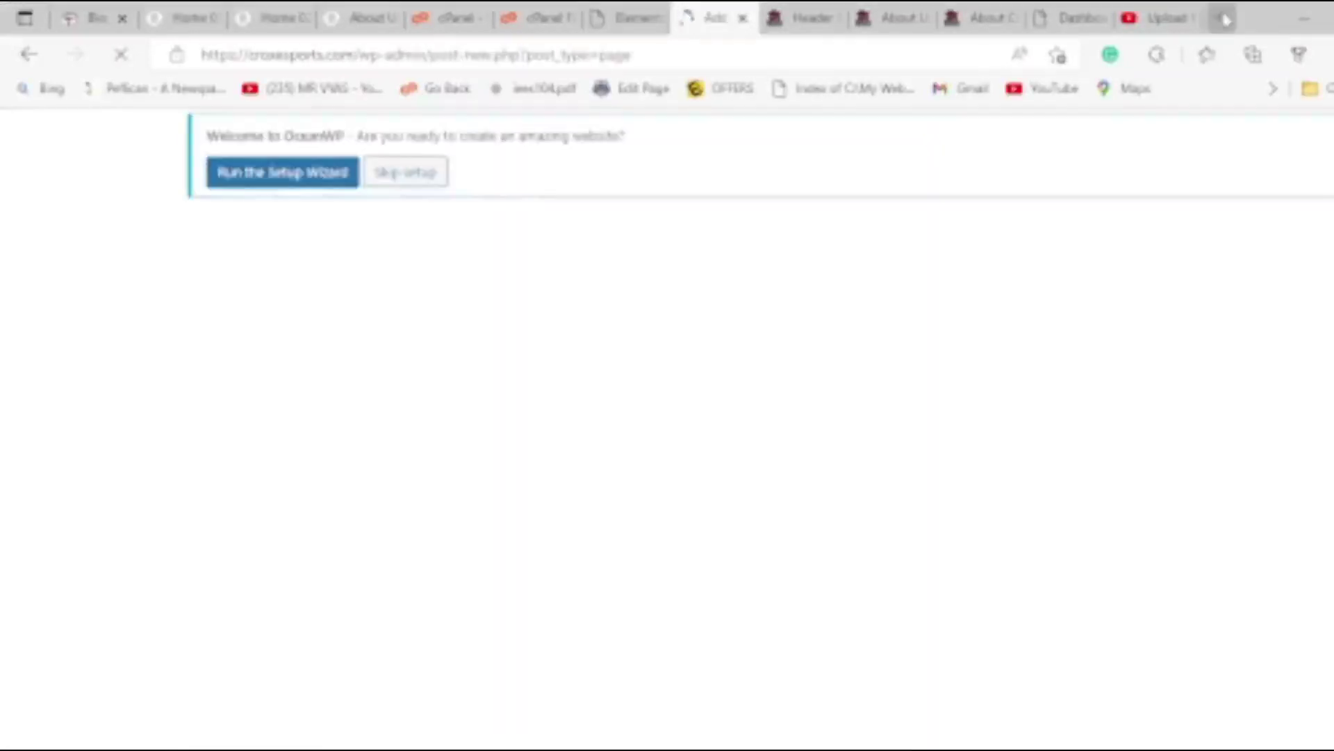
{"action": "left_click", "coordinate": [1223, 17]}
Search the web for 'Video Game Design studio in Pune' from the new tab's address bar.
{"action": "type", "text": "e"}
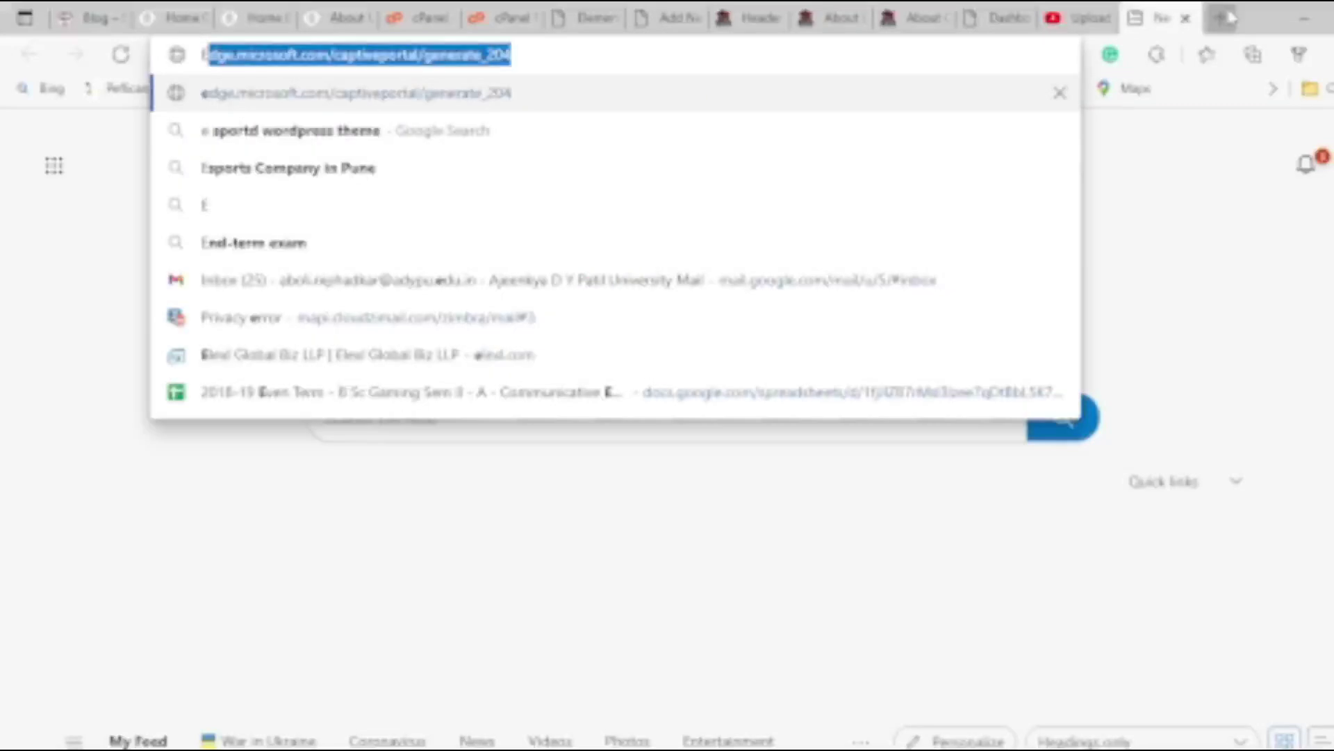
{"action": "key", "text": "BackSpace"}
{"action": "key", "text": "BackSpace"}
{"action": "type", "text": "Game Des"}
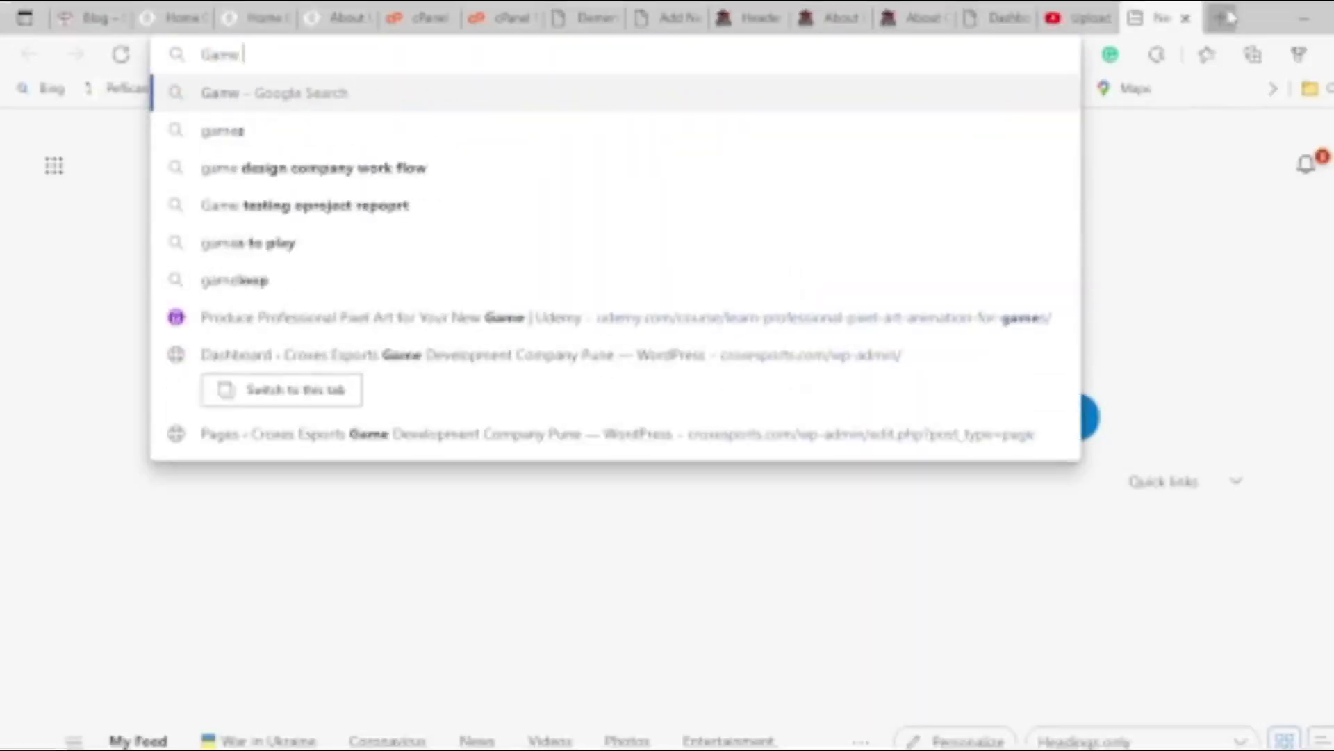
{"action": "key", "text": "BackSpace"}
{"action": "key", "text": "BackSpace"}
{"action": "key", "text": "BackSpace"}
{"action": "key", "text": "BackSpace"}
{"action": "key", "text": "BackSpace"}
{"action": "key", "text": "BackSpace"}
{"action": "key", "text": "BackSpace"}
{"action": "key", "text": "BackSpace"}
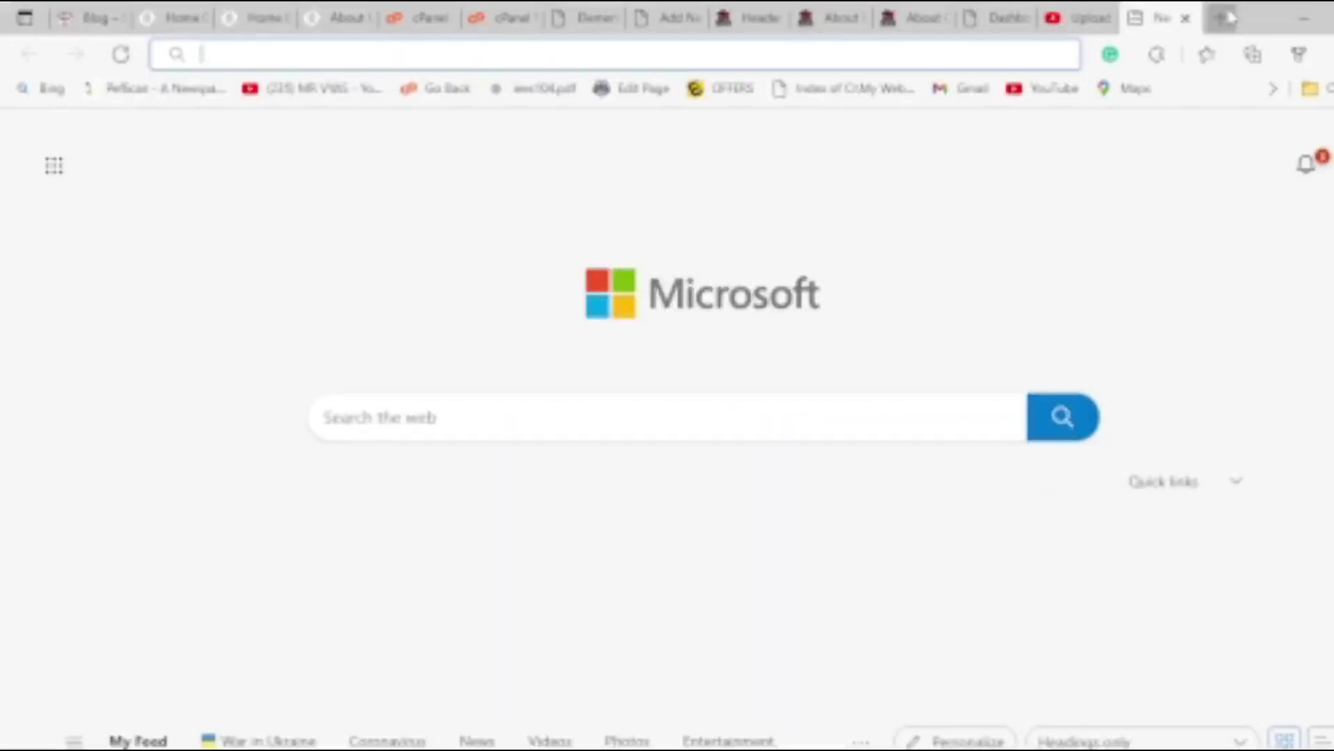
{"action": "type", "text": "VBideo"}
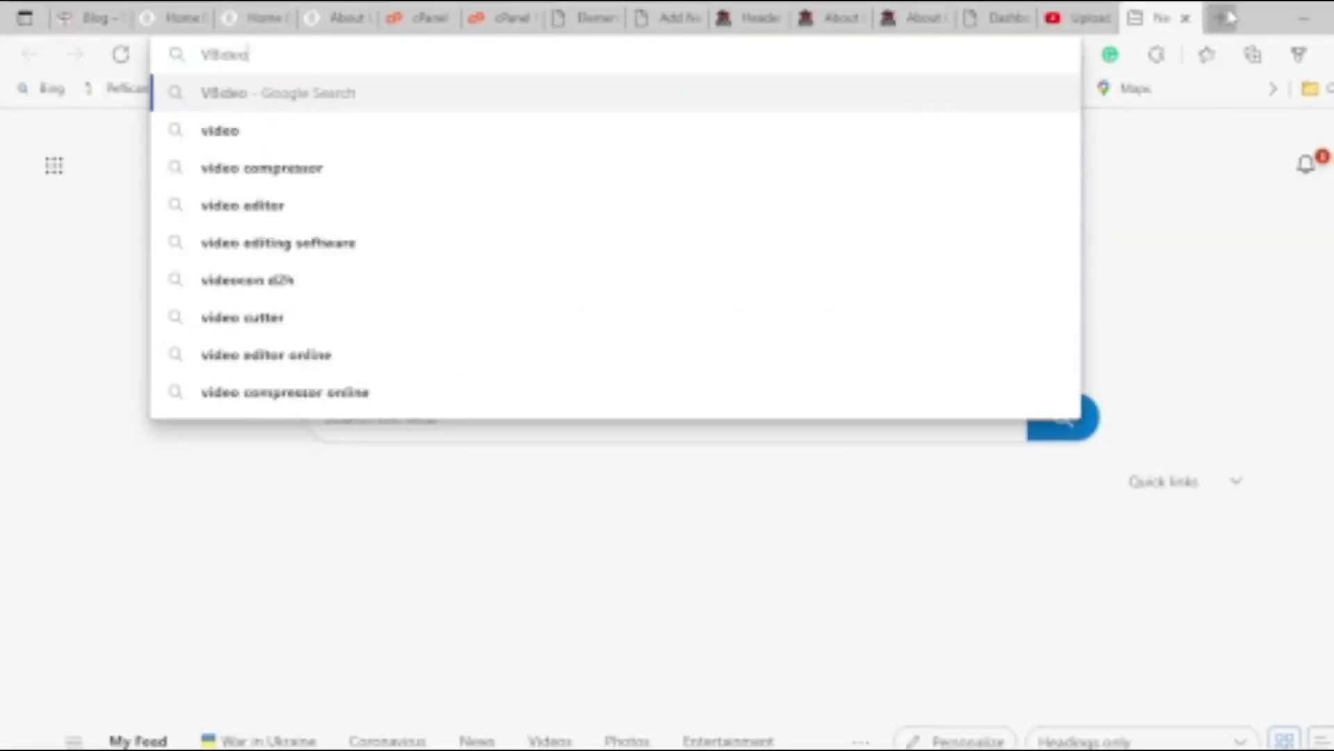
{"action": "type", "text": " Game Desi"}
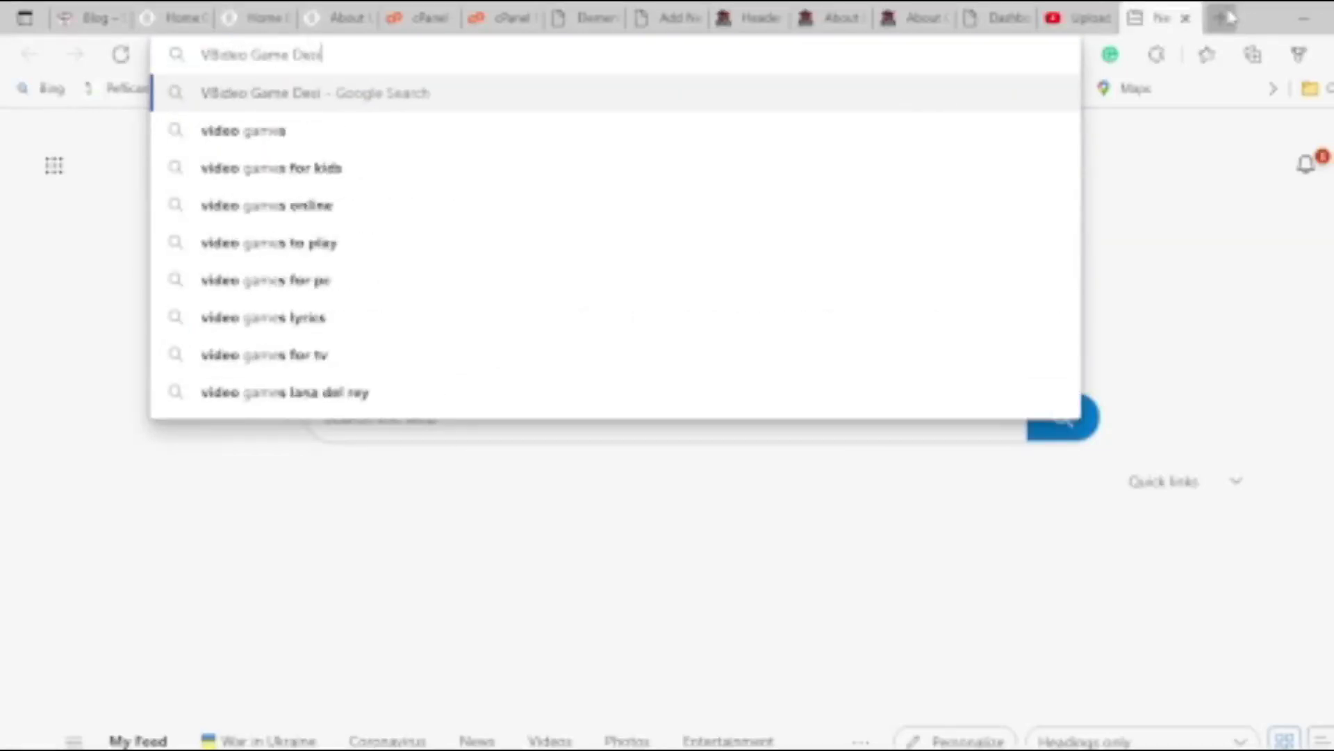
{"action": "type", "text": "gn stdio"}
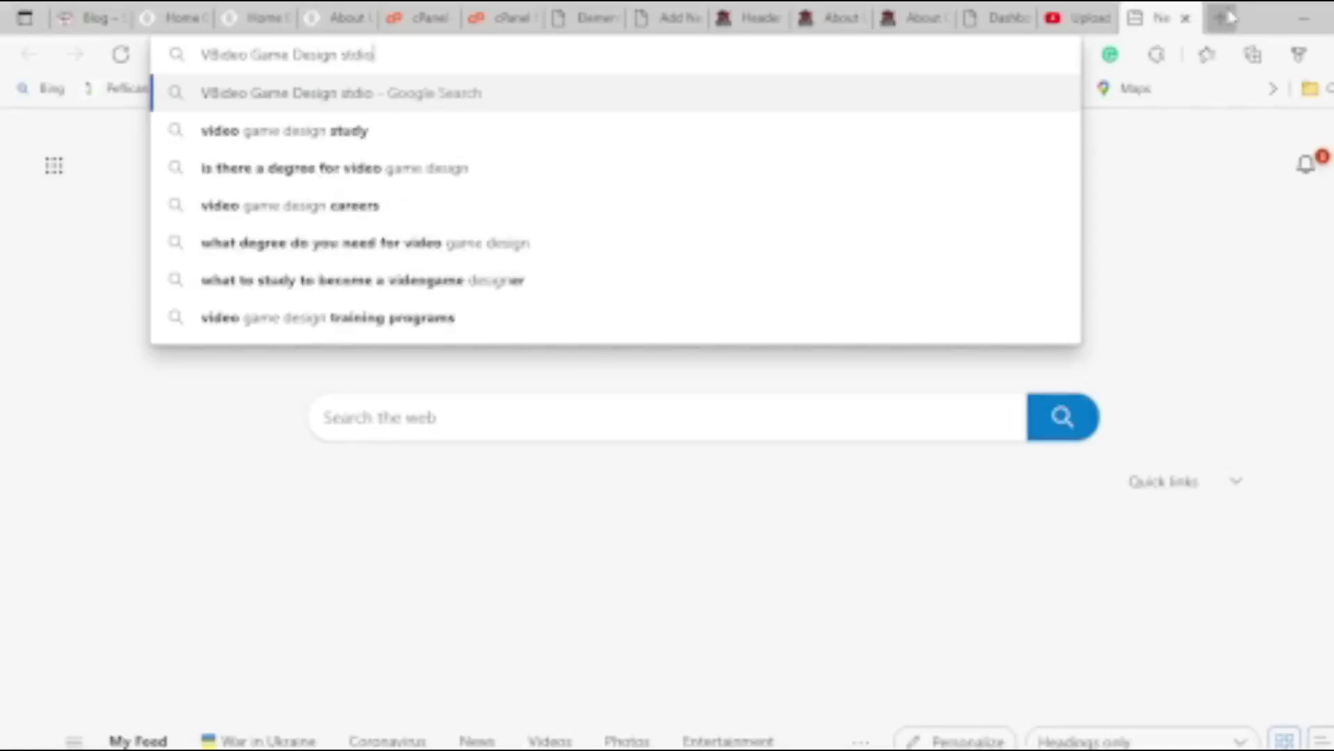
{"action": "type", "text": " in Pune"}
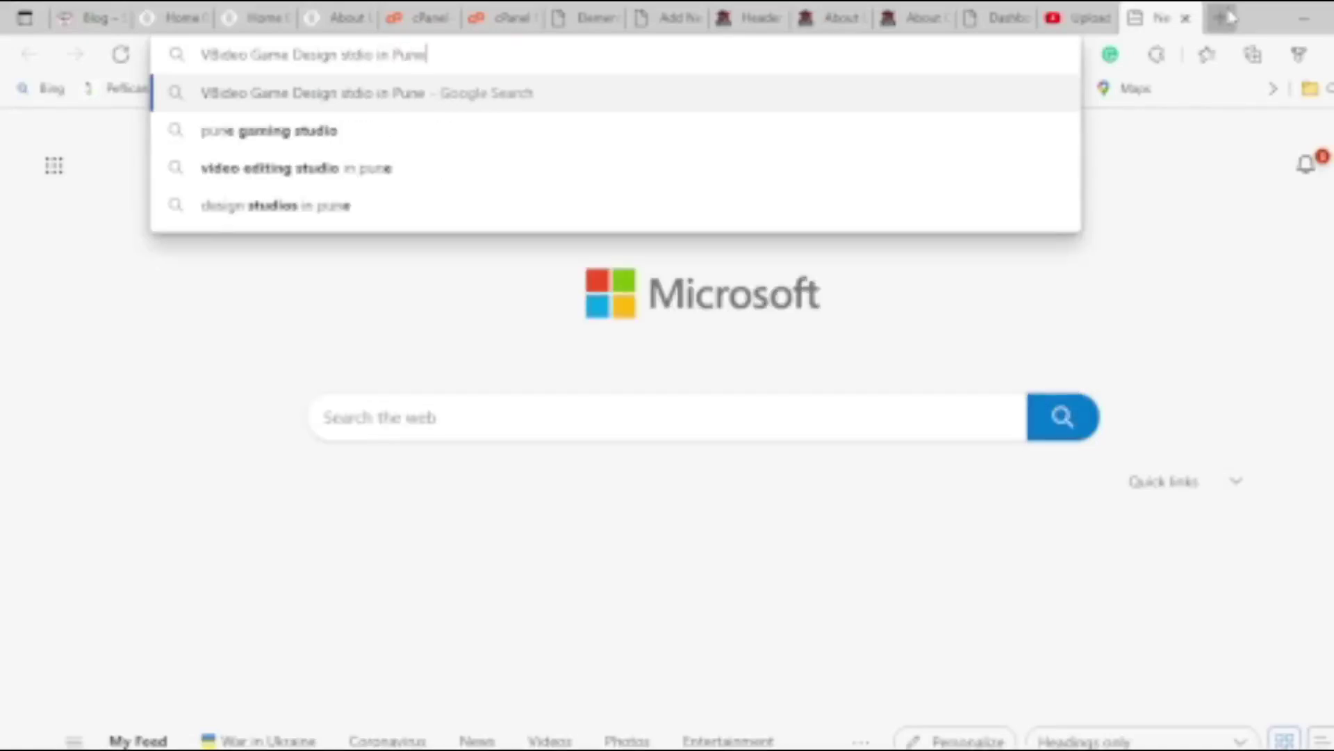
{"action": "key", "text": "Return"}
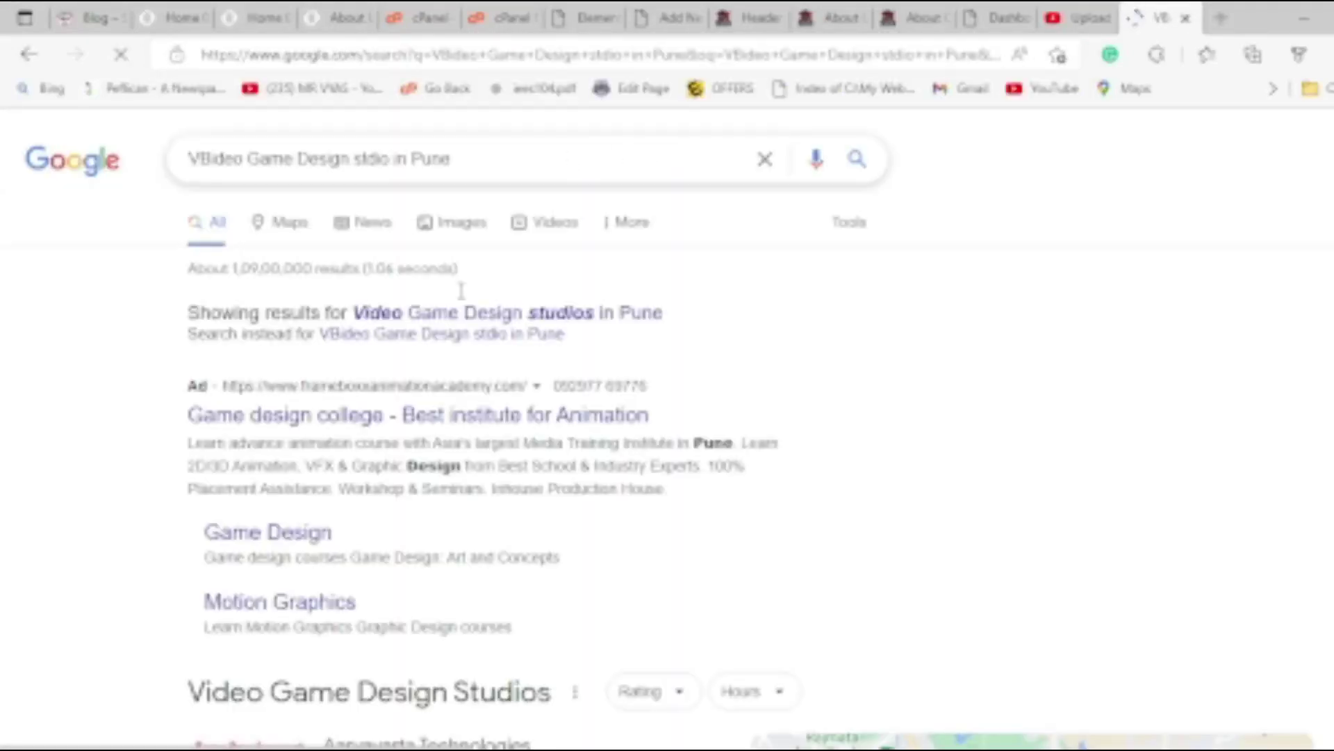
Accept Google's spelling correction, then search the query with 2021 and then 2022 appended.
{"action": "left_click", "coordinate": [445, 314]}
{"action": "left_click_drag", "start_coordinate": [490, 165], "coordinate": [31, 160]}
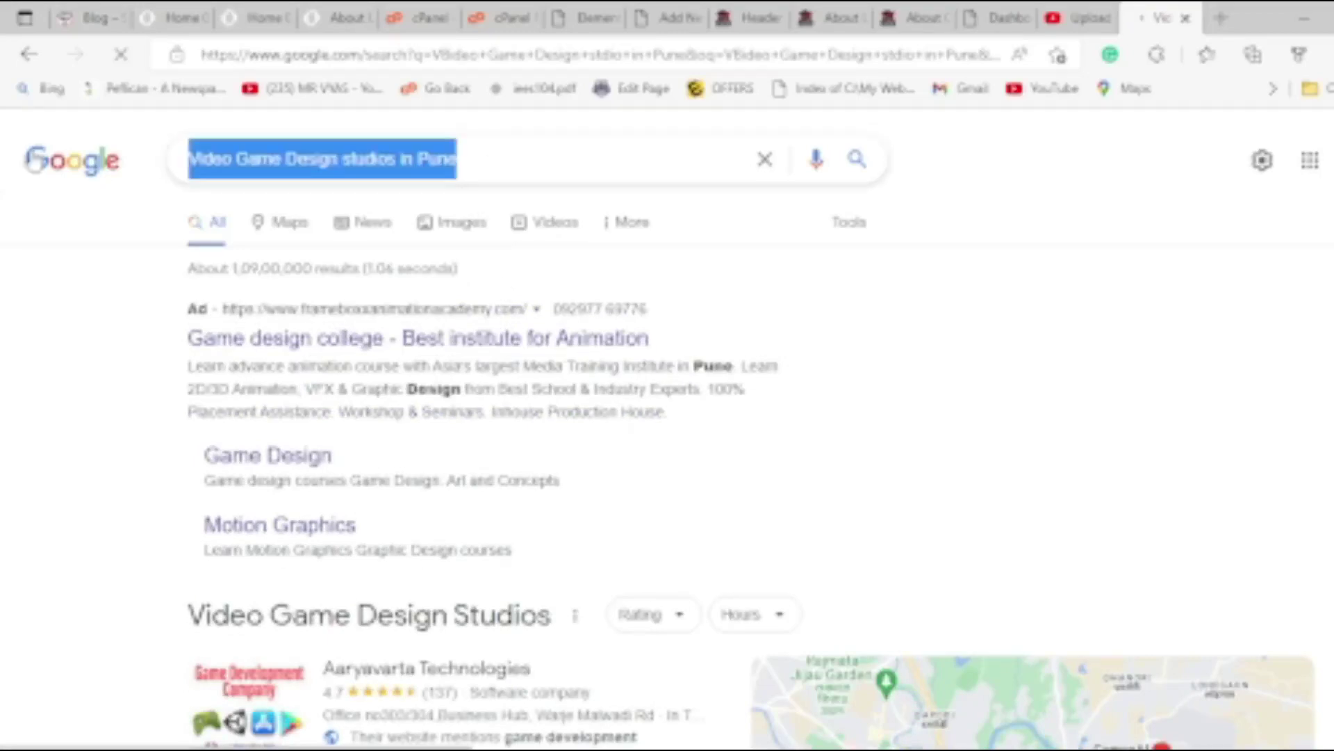
{"action": "left_click", "coordinate": [482, 167]}
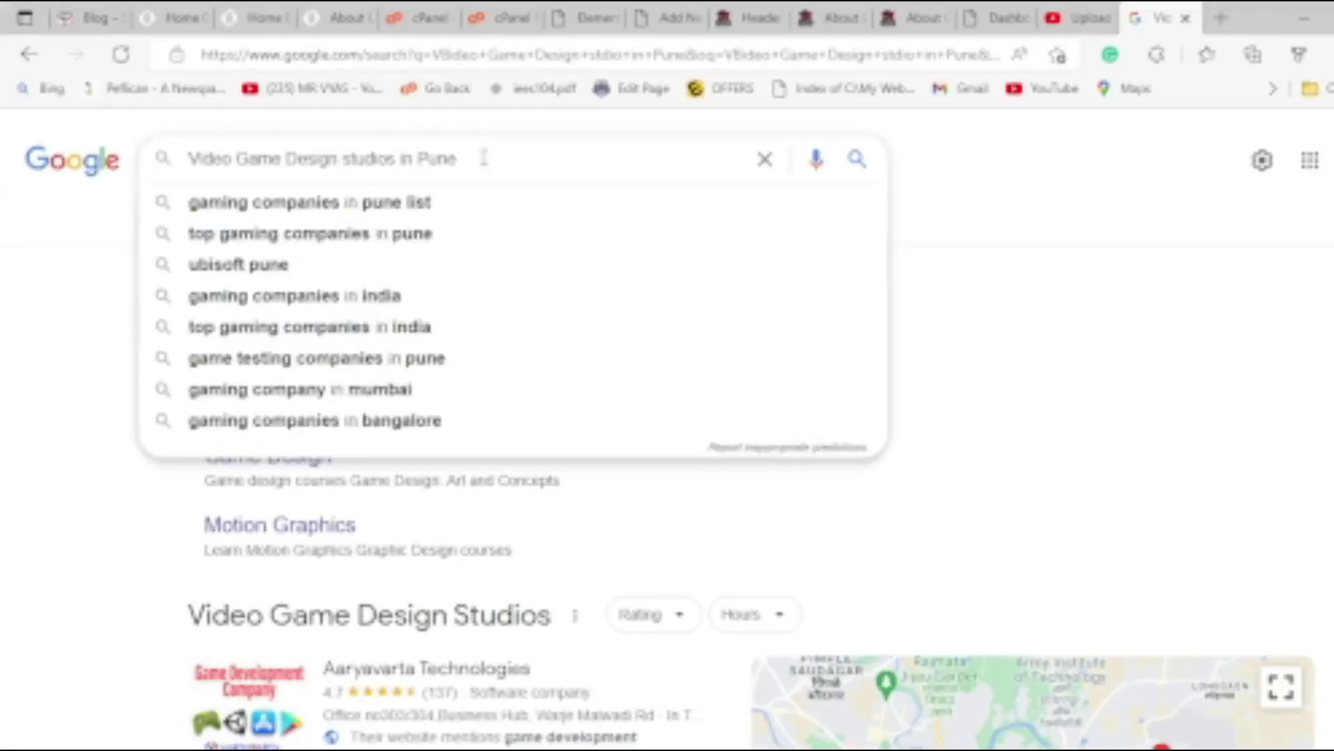
{"action": "type", "text": "2021"}
{"action": "key", "text": "Return"}
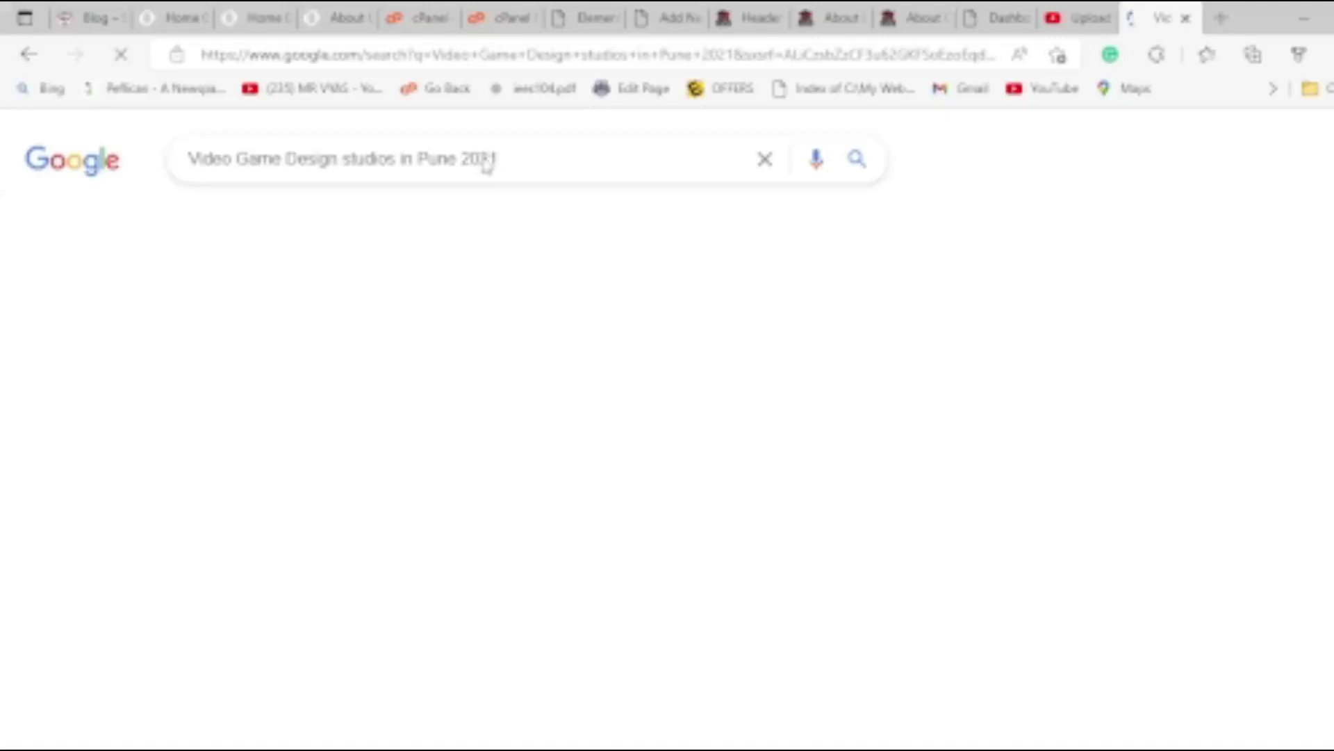
{"action": "left_click_drag", "start_coordinate": [518, 161], "coordinate": [491, 160]}
{"action": "type", "text": "2"}
{"action": "key", "text": "Return"}
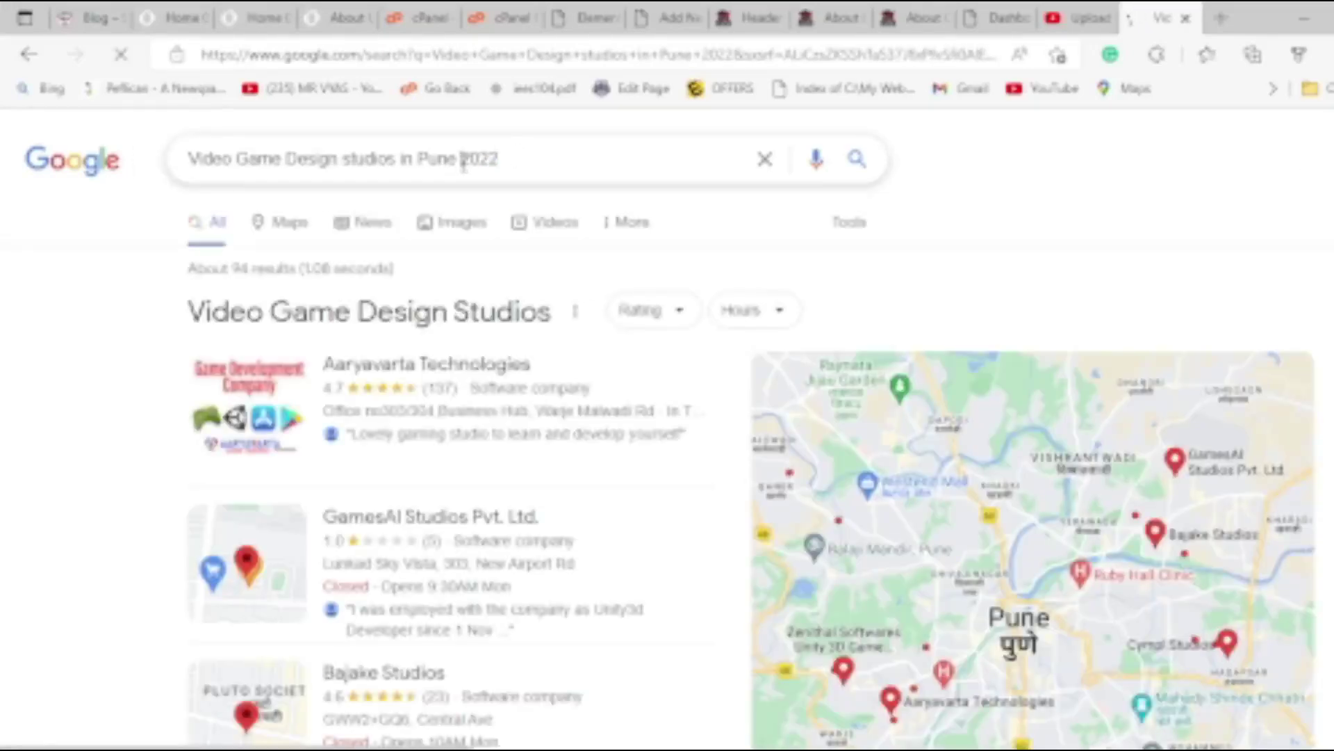
Search again with today's full date added, then delete the date from the query.
{"action": "left_click", "coordinate": [464, 162]}
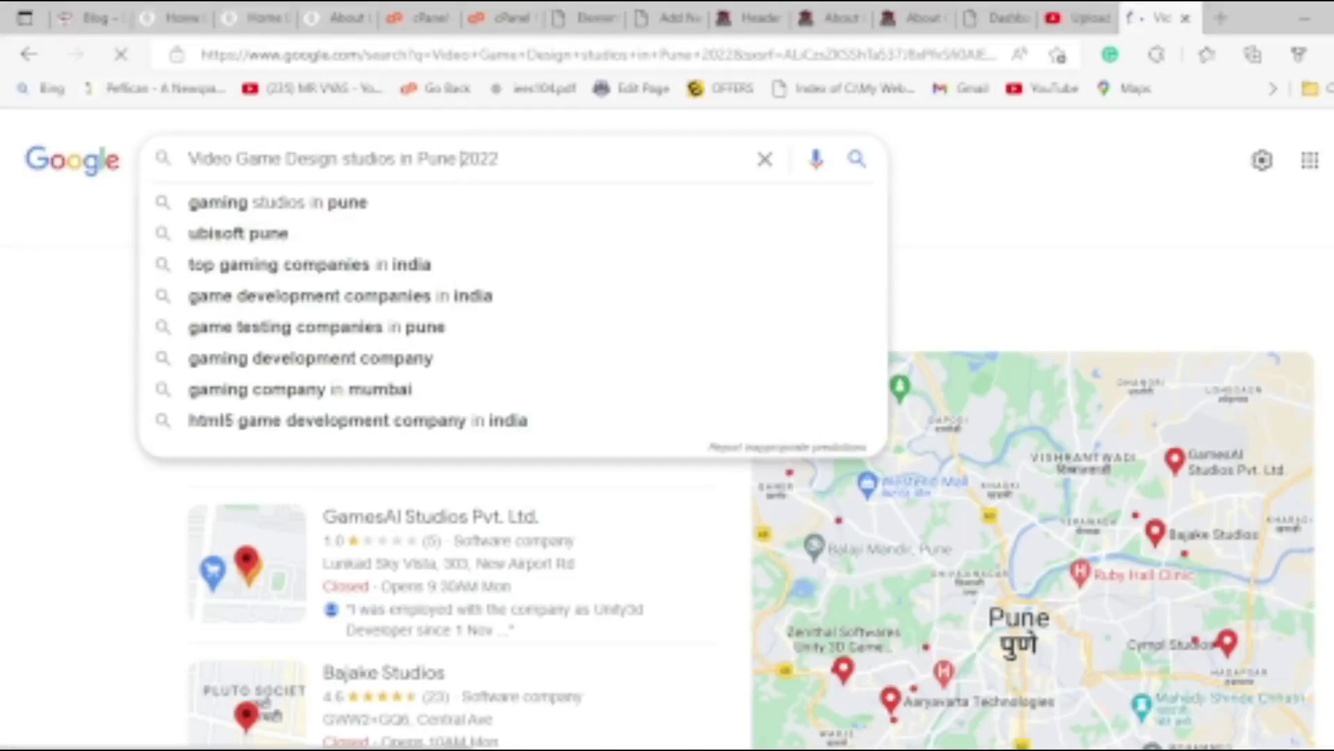
{"action": "left_click", "coordinate": [1331, 750]}
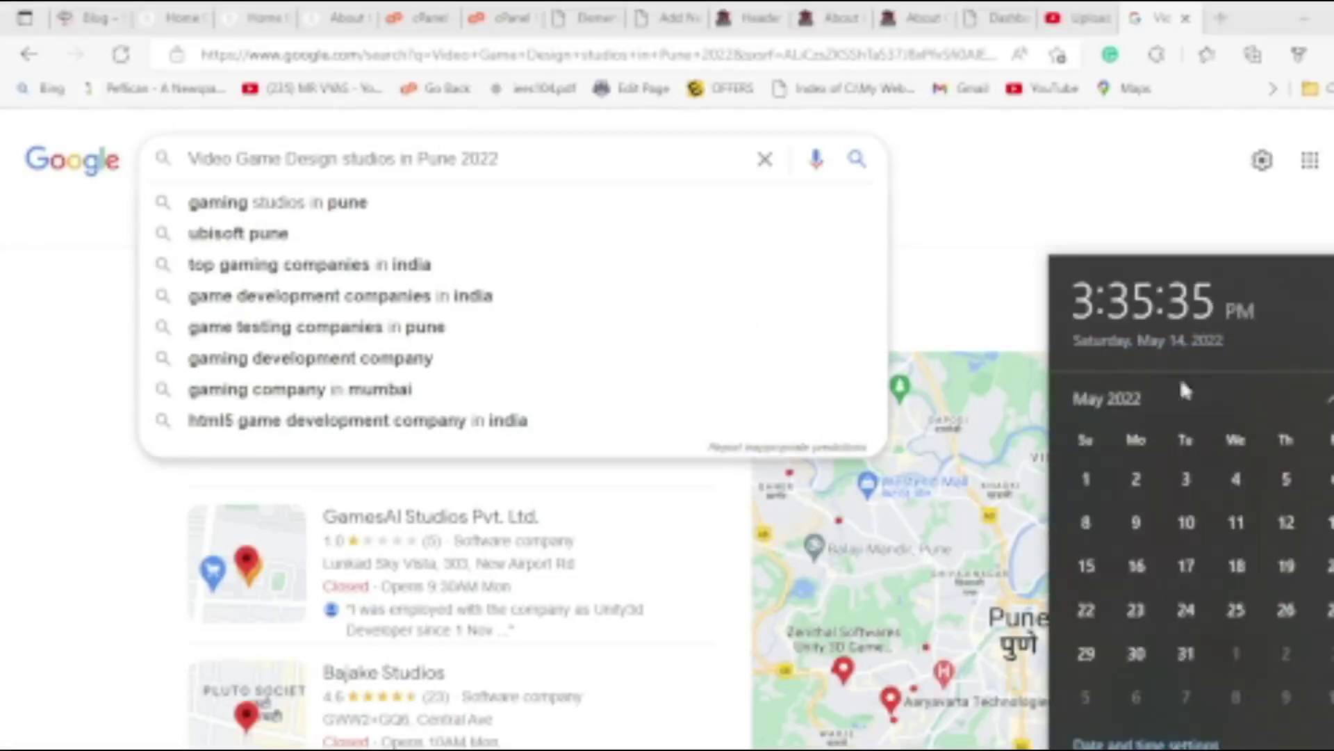
{"action": "left_click", "coordinate": [464, 161]}
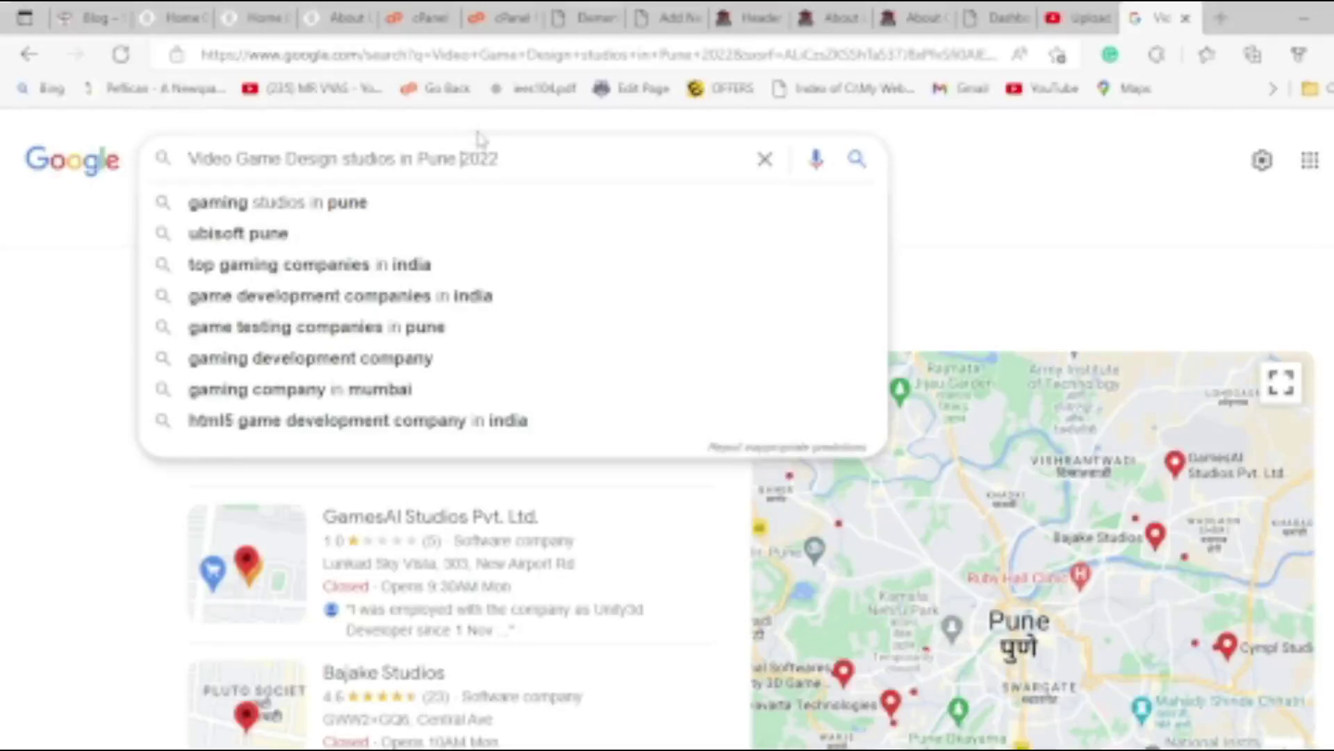
{"action": "type", "text": "2 MAy 2"}
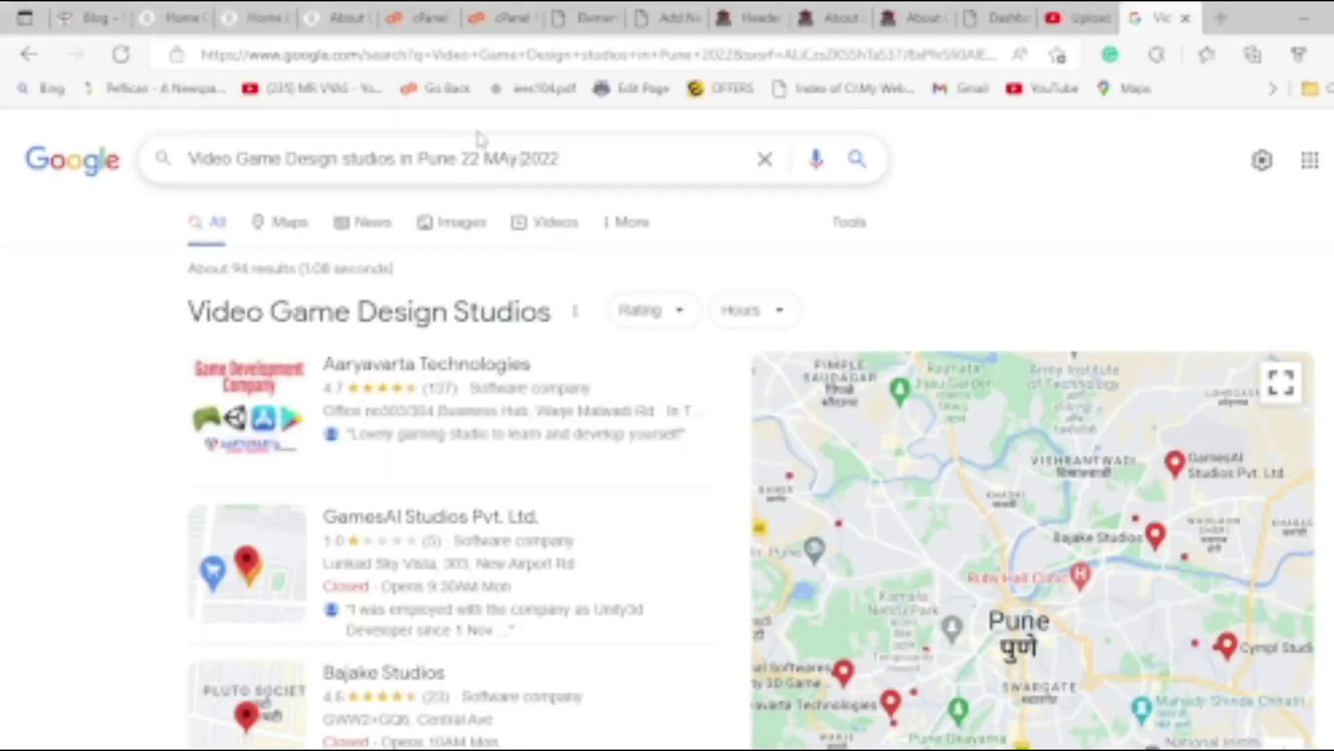
{"action": "key", "text": "Return"}
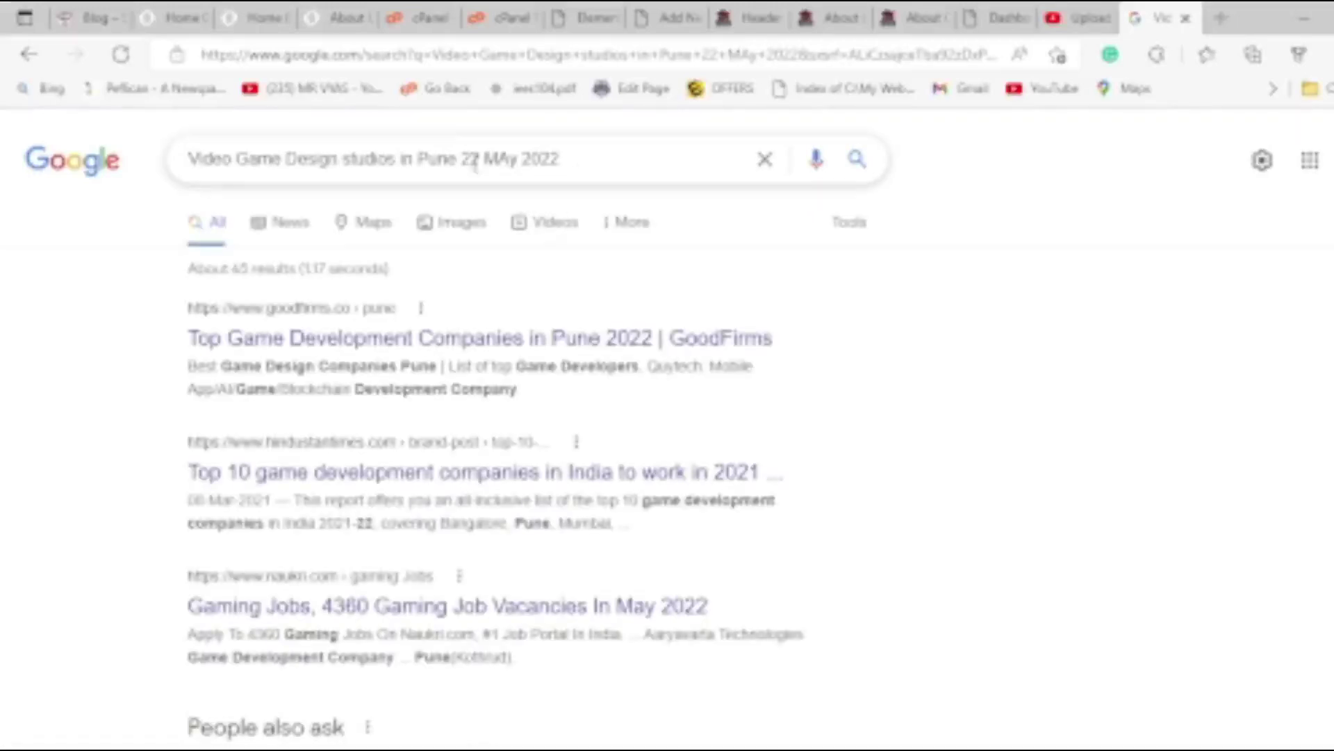
{"action": "left_click_drag", "start_coordinate": [460, 159], "coordinate": [812, 178]}
{"action": "key", "text": "BackSpace"}
Rerun the search without the date and look through the results.
{"action": "key", "text": "Return"}
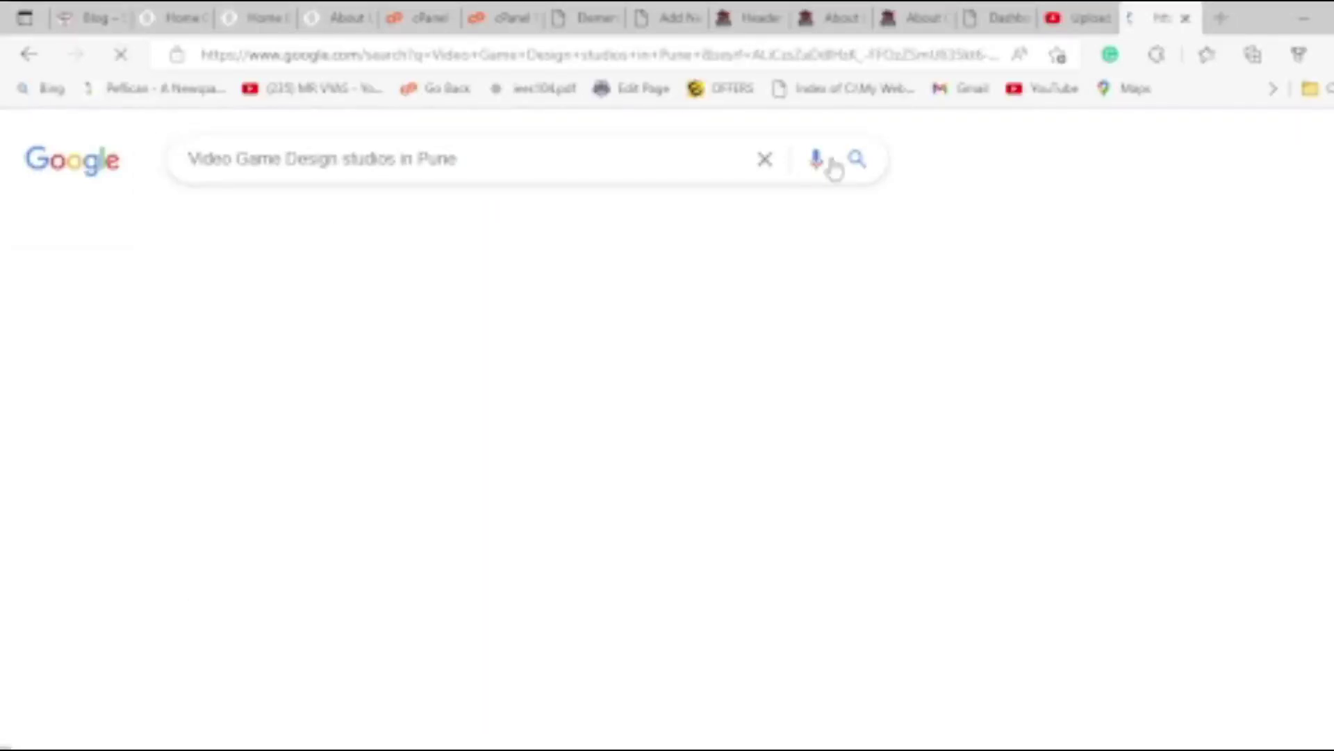
{"action": "scroll", "coordinate": [269, 465], "scroll_direction": "down", "scroll_amount": 10}
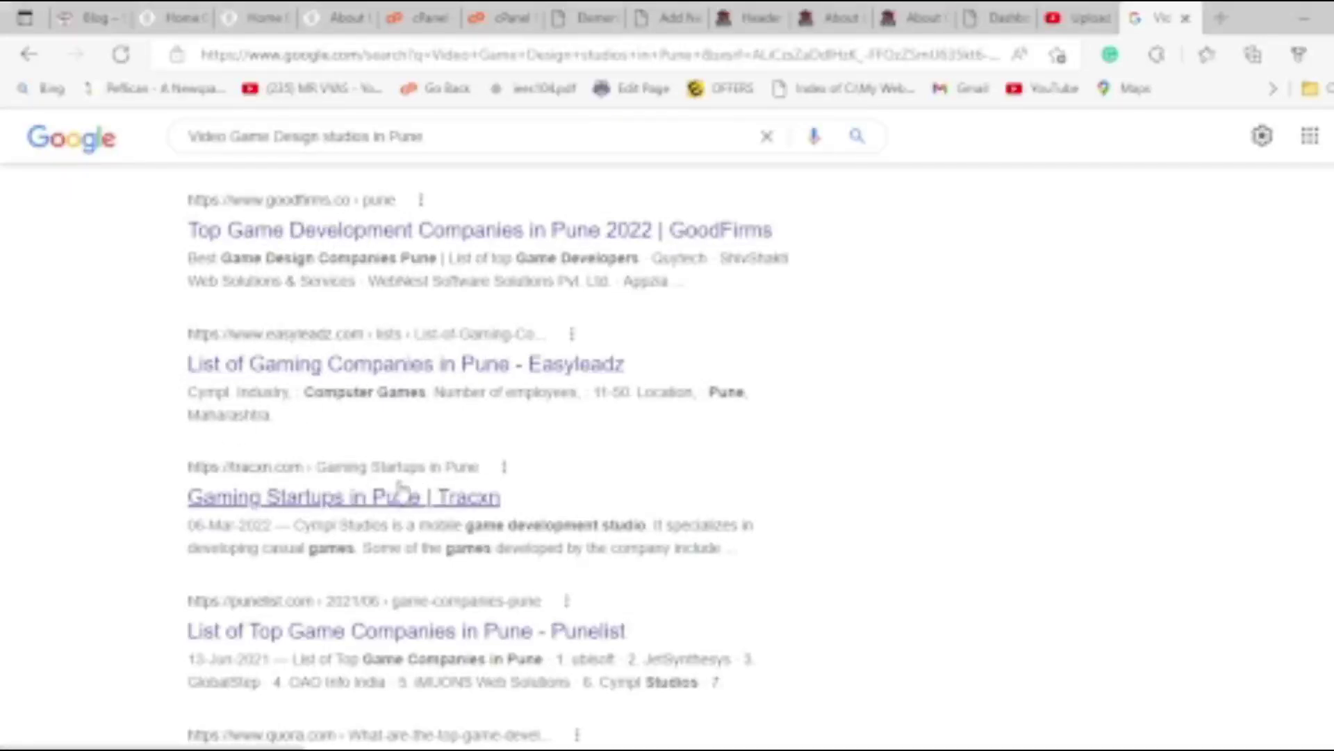
{"action": "scroll", "coordinate": [212, 553], "scroll_direction": "down", "scroll_amount": 5}
{"action": "scroll", "coordinate": [212, 552], "scroll_direction": "down", "scroll_amount": 5}
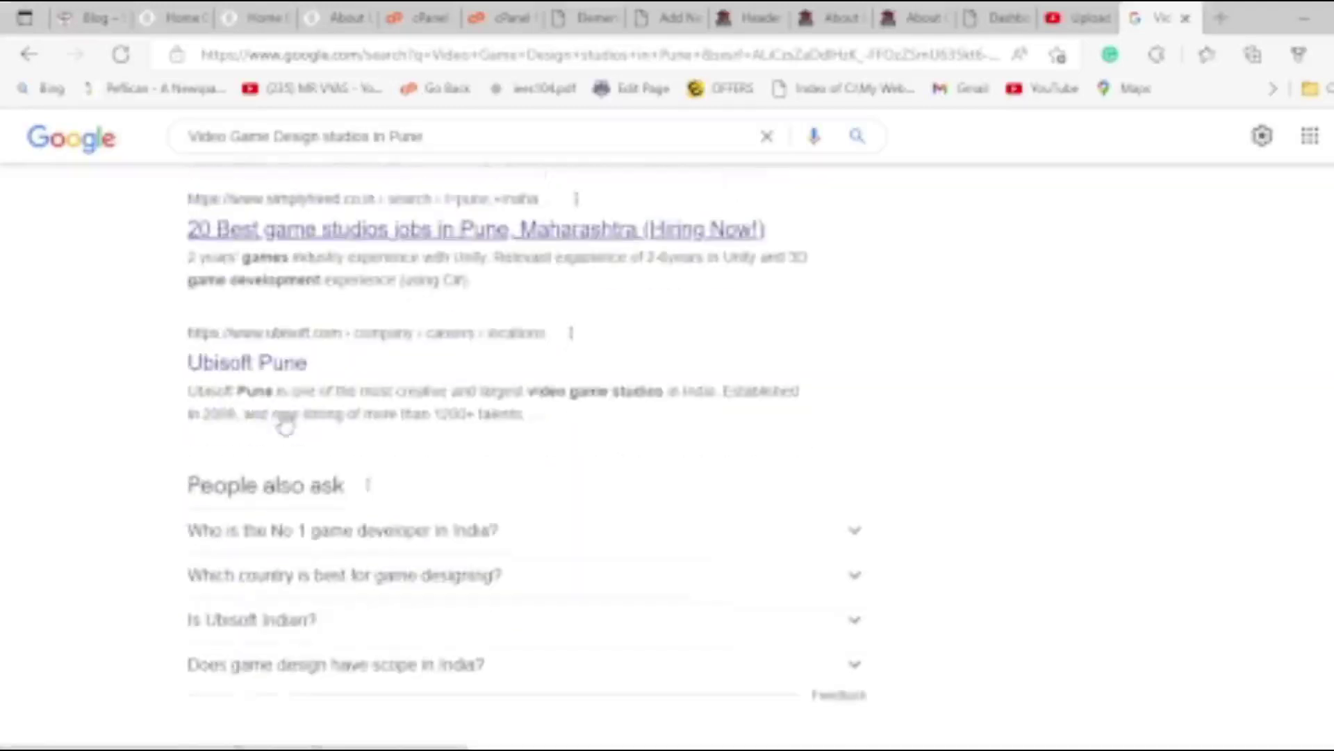
{"action": "scroll", "coordinate": [340, 397], "scroll_direction": "up", "scroll_amount": 15}
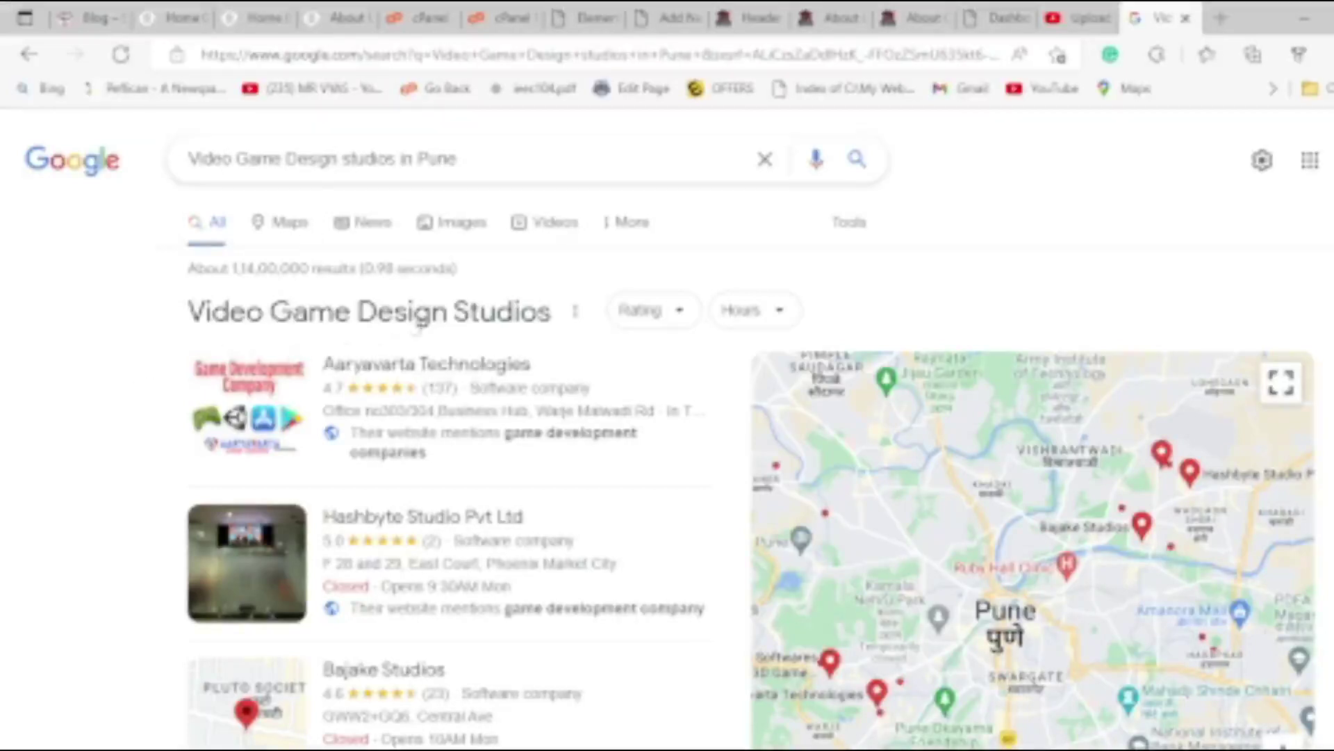
Replace the query with the copied heading 'Video Game Design Studios In Pune' and accept the correction.
{"action": "left_click_drag", "start_coordinate": [181, 313], "coordinate": [539, 313]}
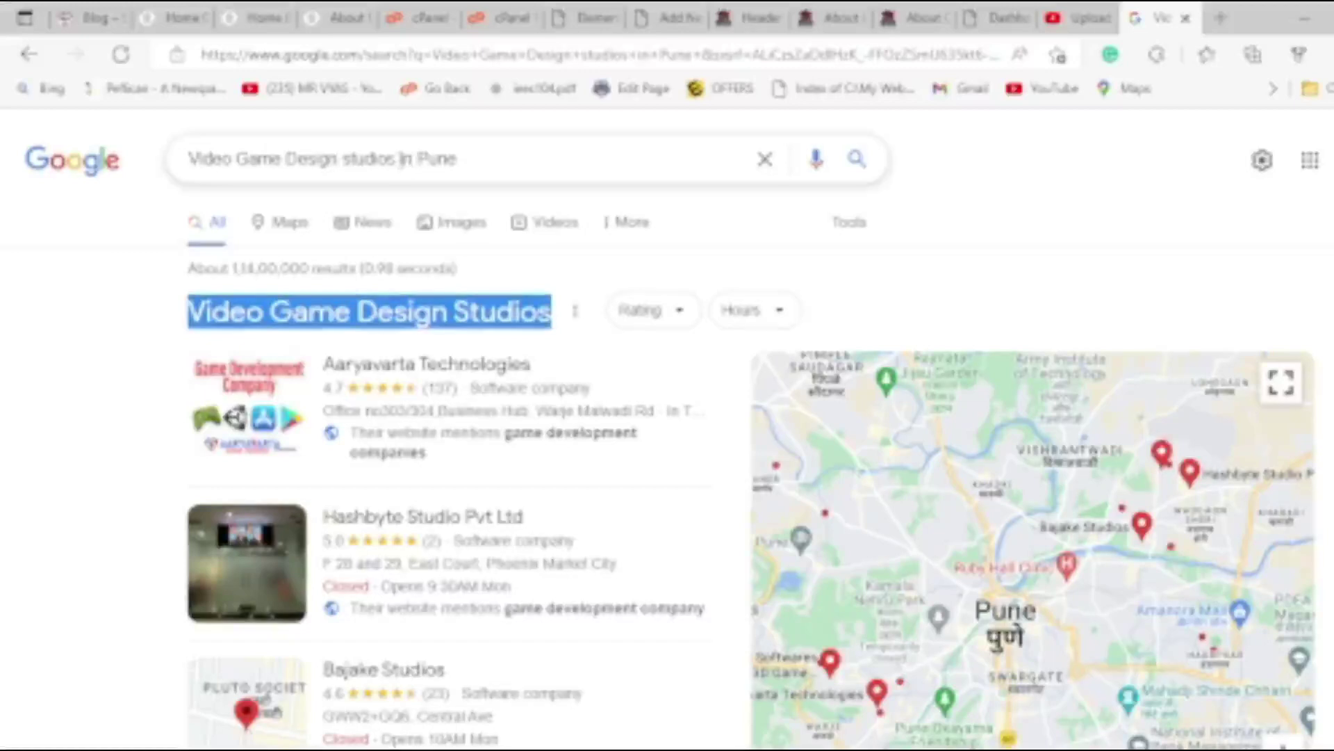
{"action": "left_click", "coordinate": [402, 160]}
{"action": "key", "text": "shift+Home"}
{"action": "type", "text": "Video Game Design Studios"}
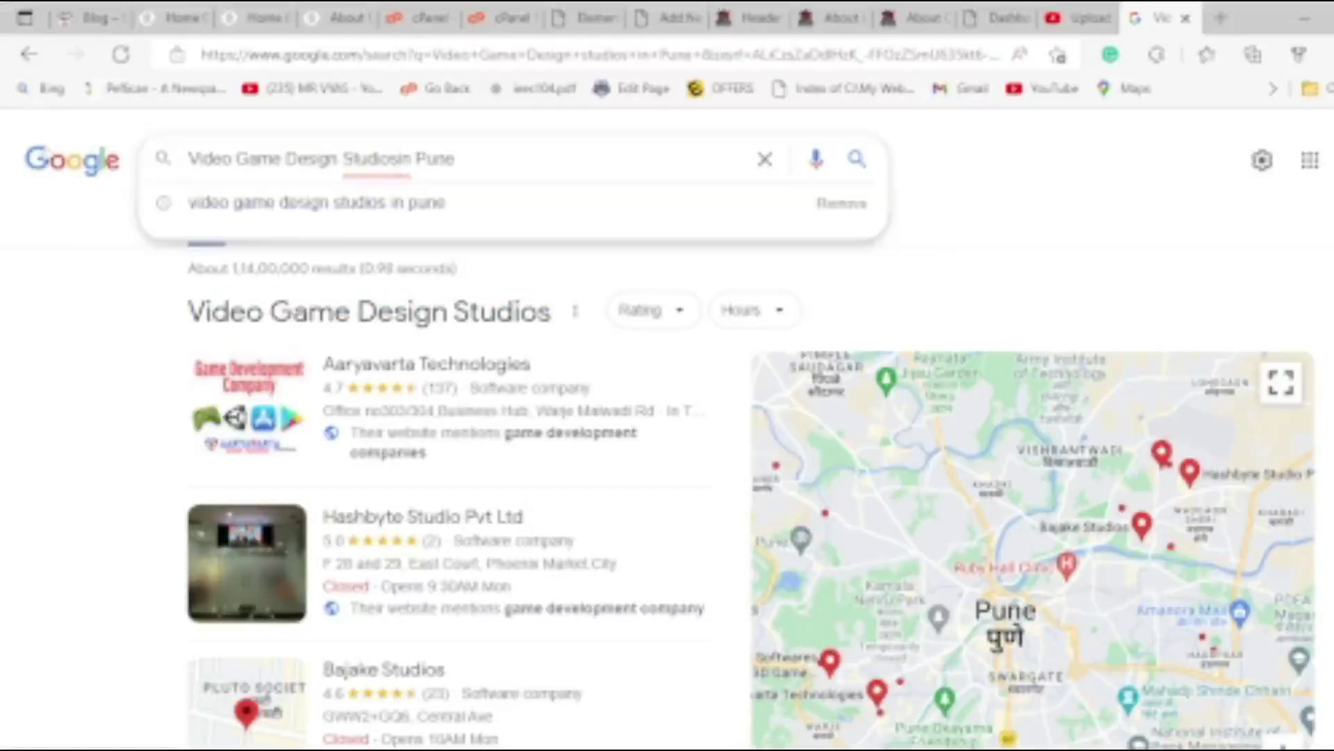
{"action": "key", "text": "Return"}
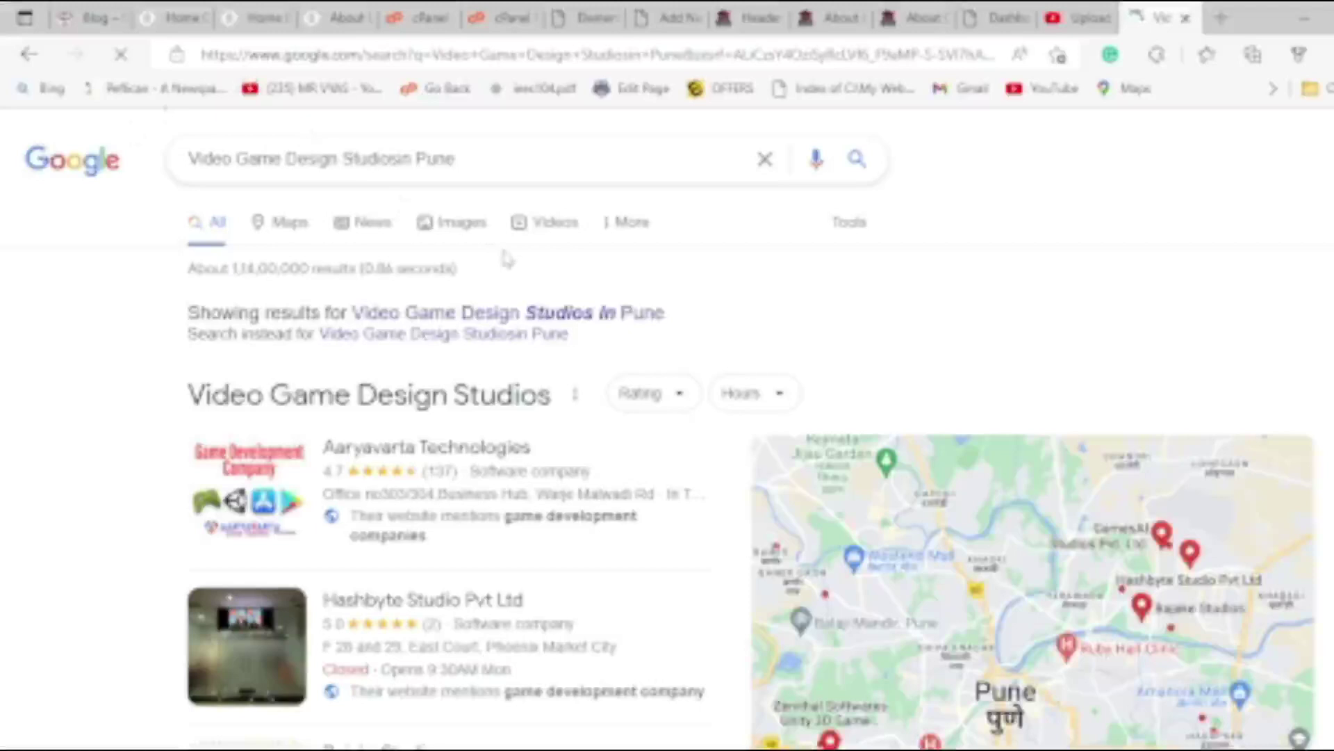
{"action": "left_click", "coordinate": [526, 312]}
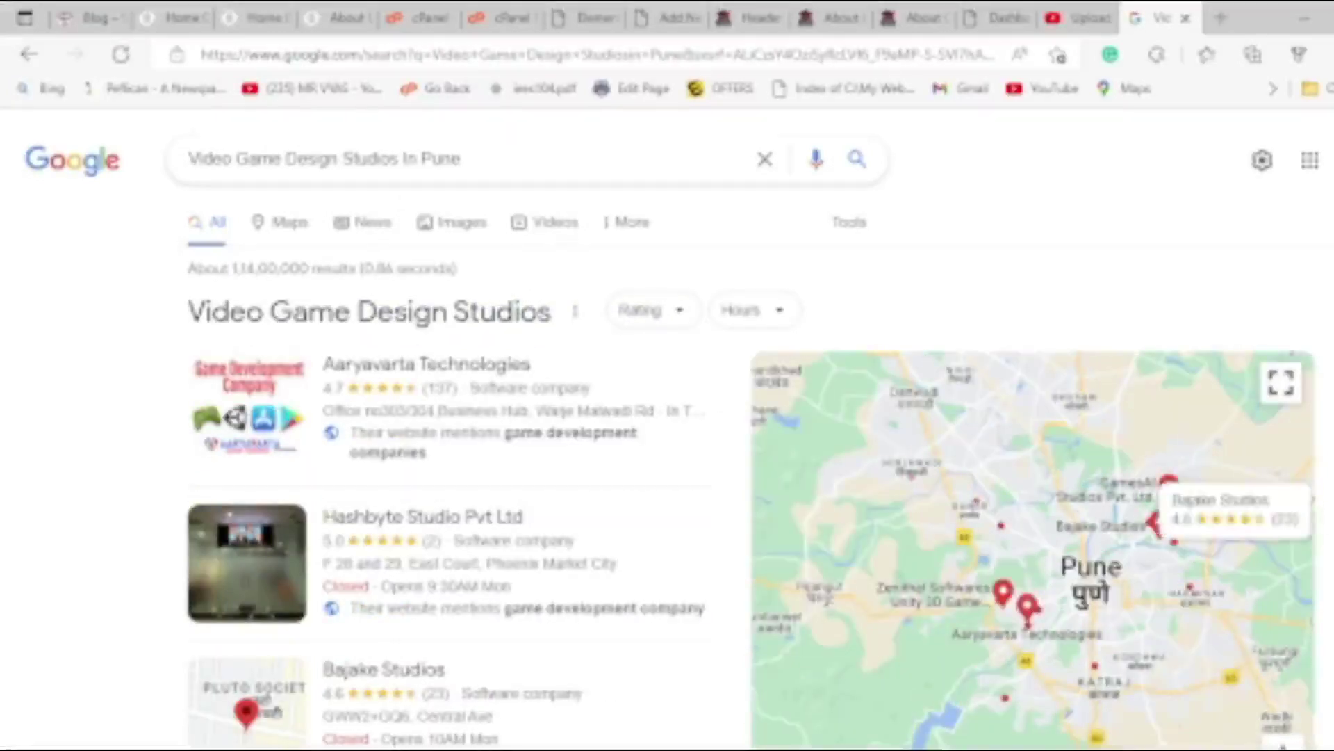
Clear the search box and return to the WordPress Dashboard tab.
{"action": "scroll", "coordinate": [431, 562], "scroll_direction": "down", "scroll_amount": 12}
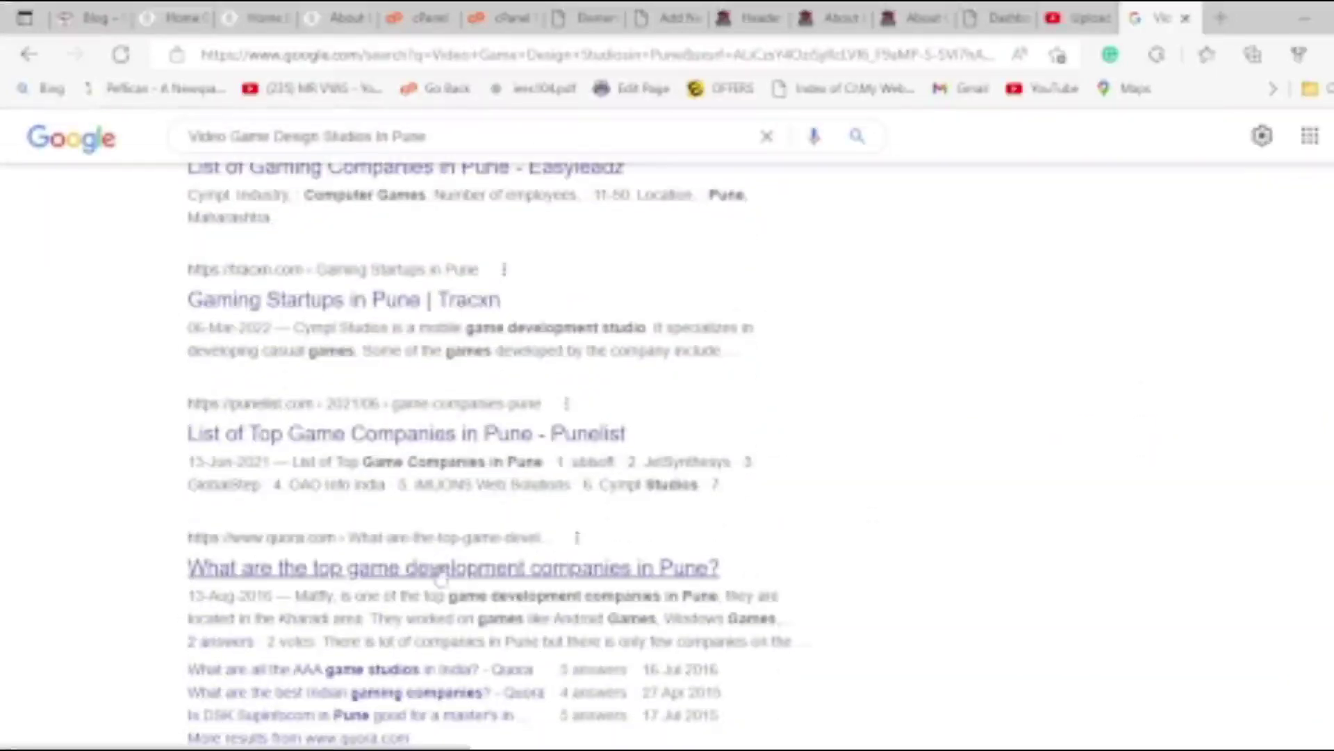
{"action": "left_click_drag", "start_coordinate": [427, 136], "coordinate": [4, 132]}
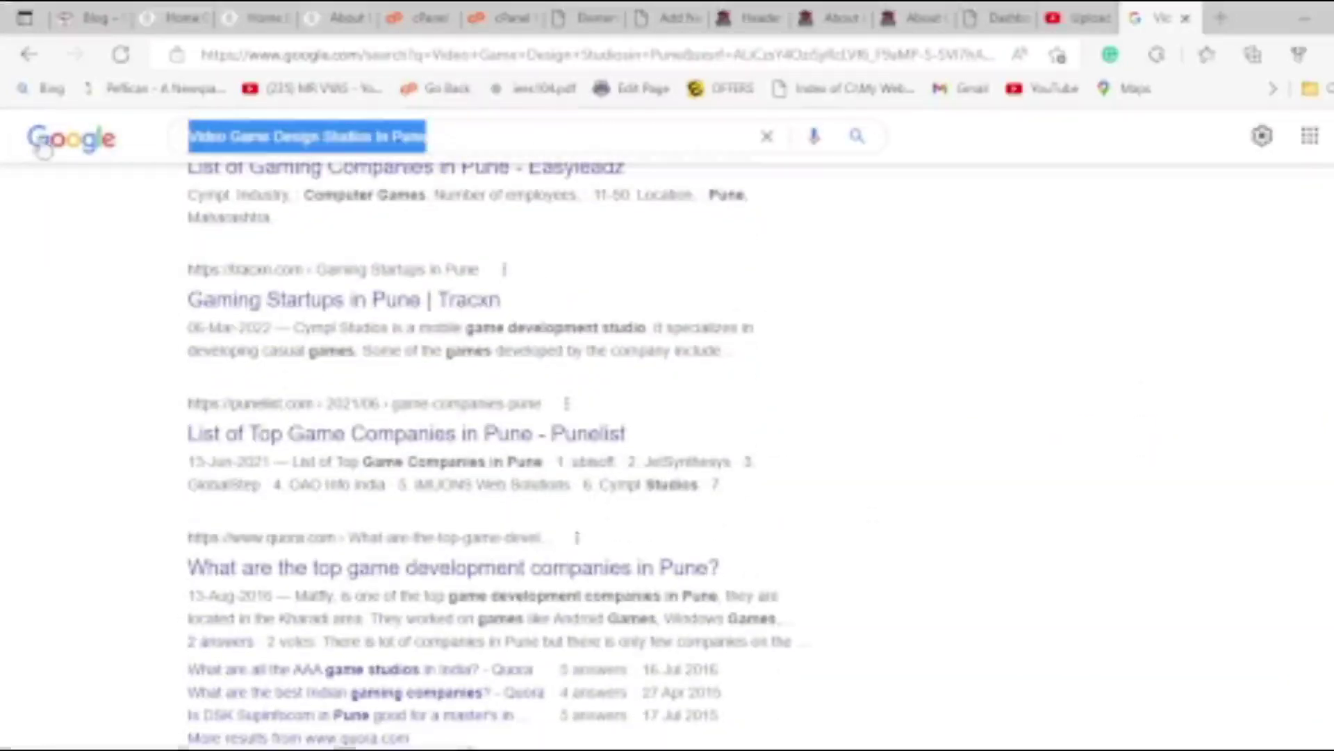
{"action": "key", "text": "BackSpace"}
{"action": "left_click", "coordinate": [1001, 17]}
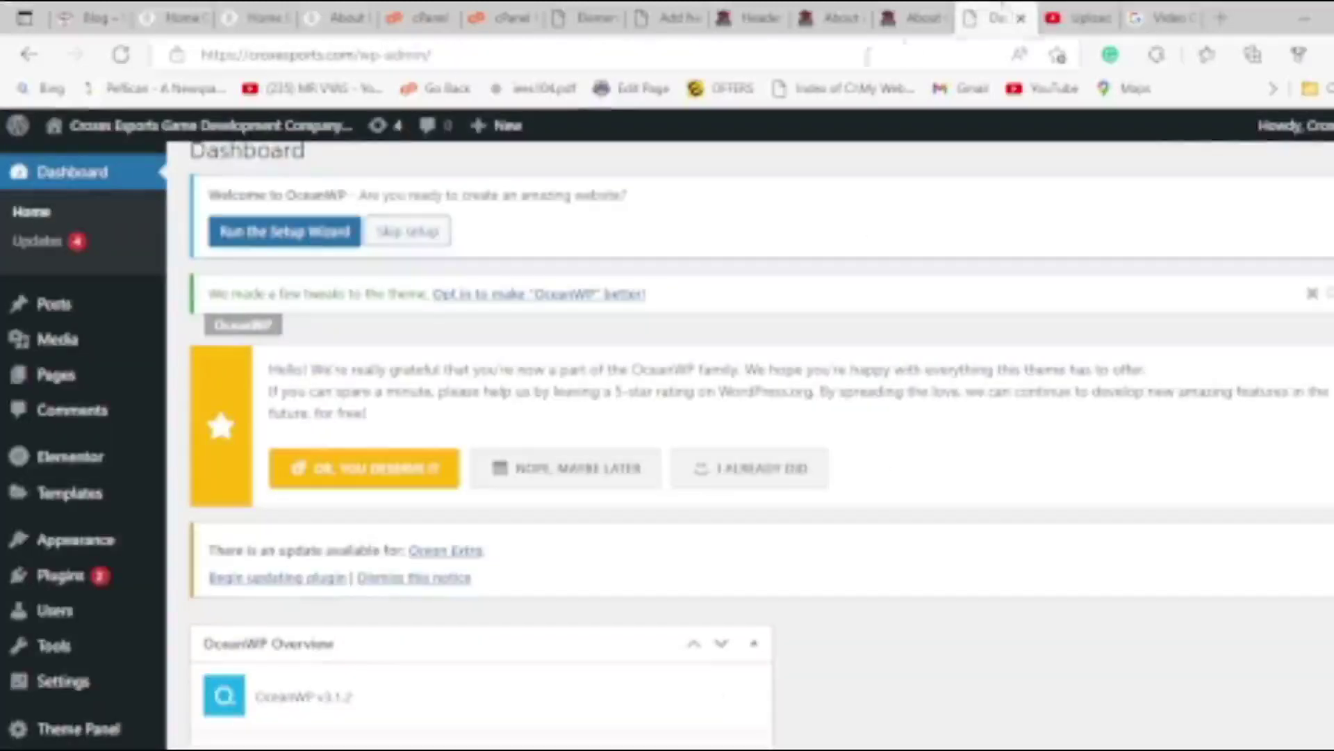
Title the new page 'Video Game Design Studios In Pune' and choose the Elementor Full Width template.
{"action": "left_click", "coordinate": [587, 18]}
{"action": "left_click", "coordinate": [670, 17]}
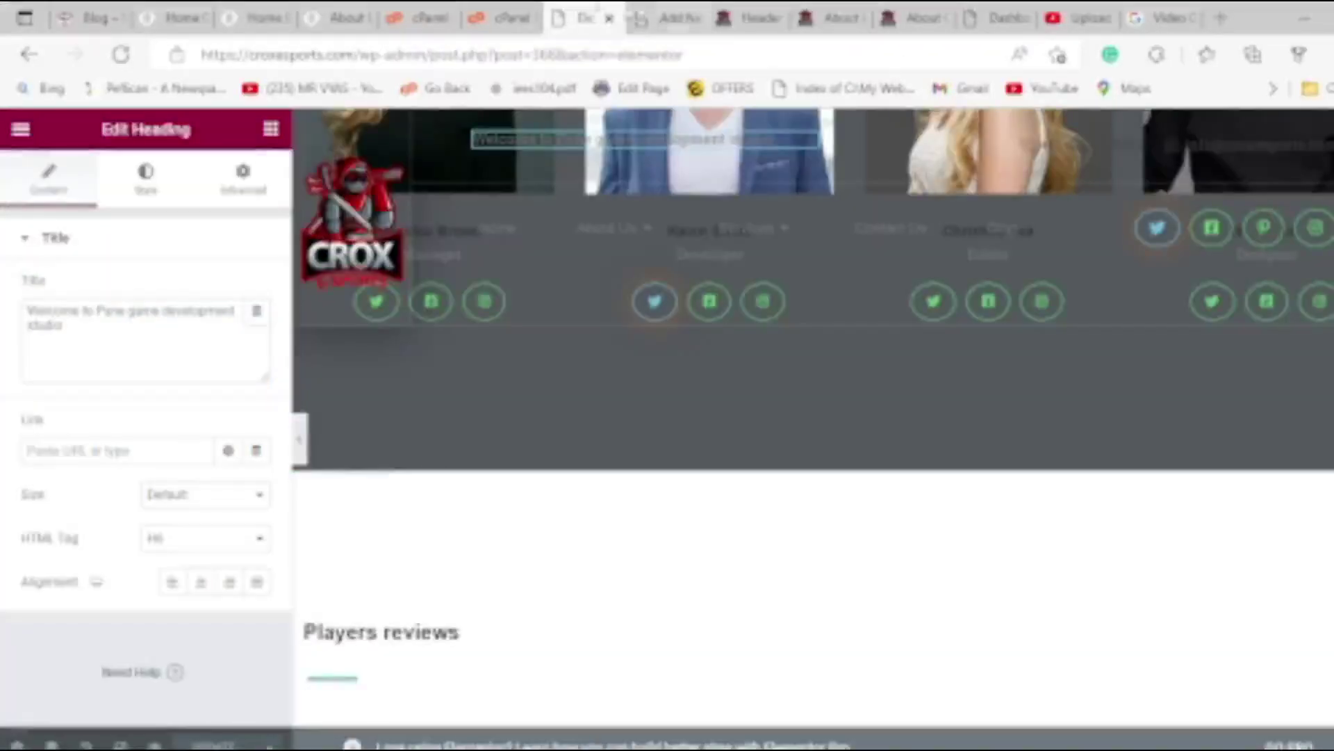
{"action": "type", "text": "Video Game Design Studios In Pune"}
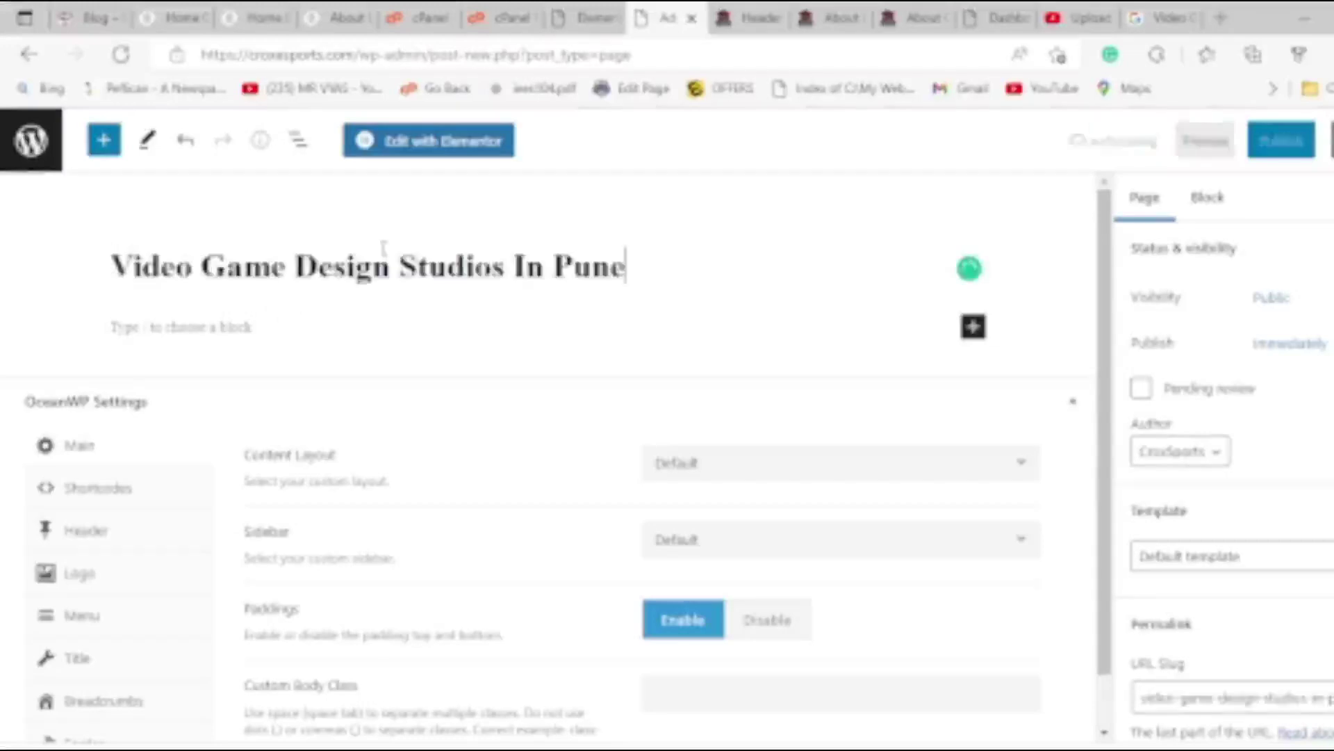
{"action": "left_click", "coordinate": [1241, 608]}
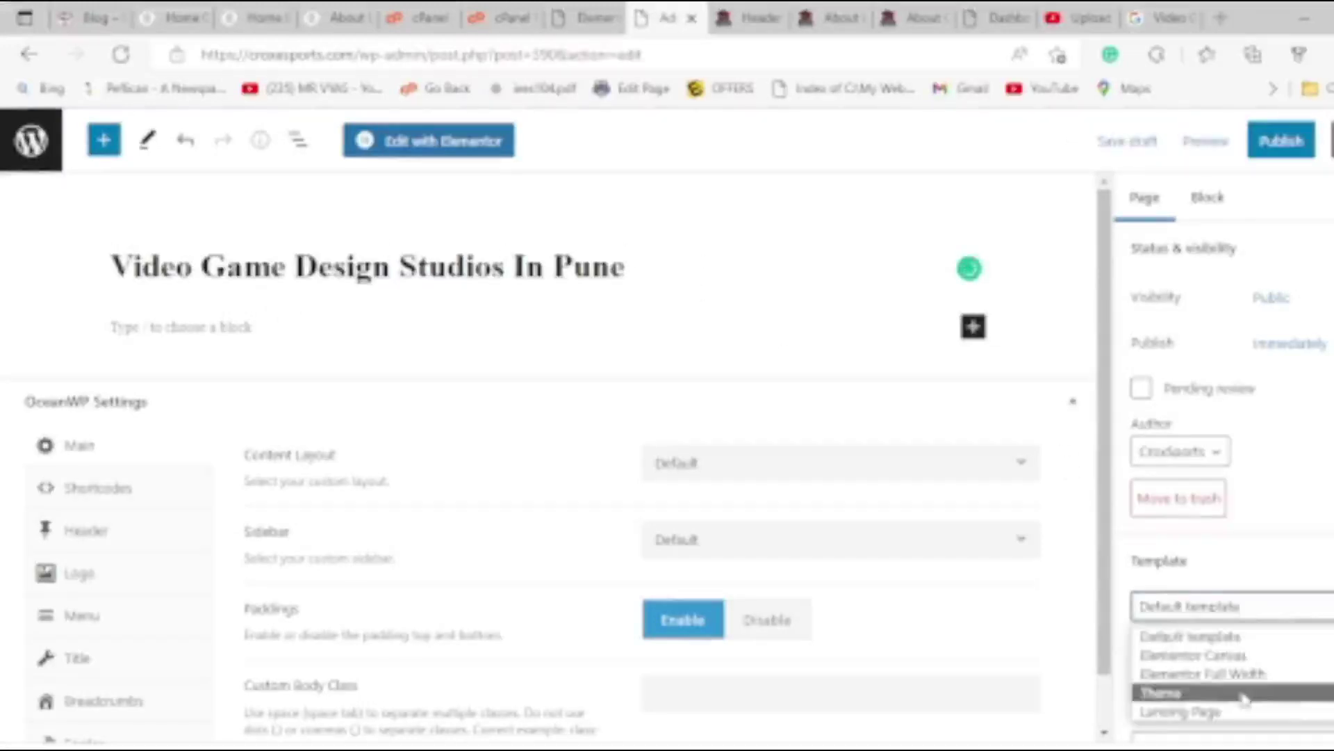
{"action": "left_click", "coordinate": [1203, 674]}
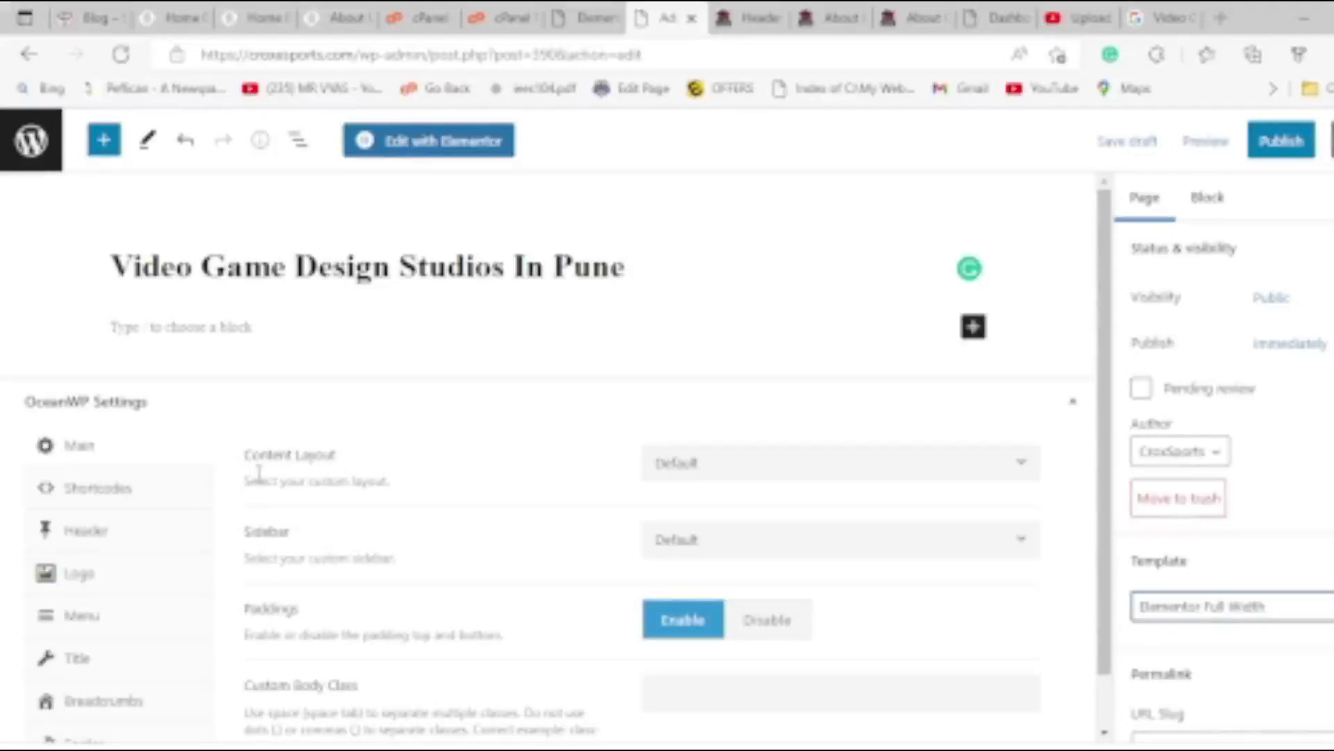
Disable the Top Bar and Header in the page's OceanWP Header settings.
{"action": "left_click", "coordinate": [115, 544]}
{"action": "left_click", "coordinate": [849, 473]}
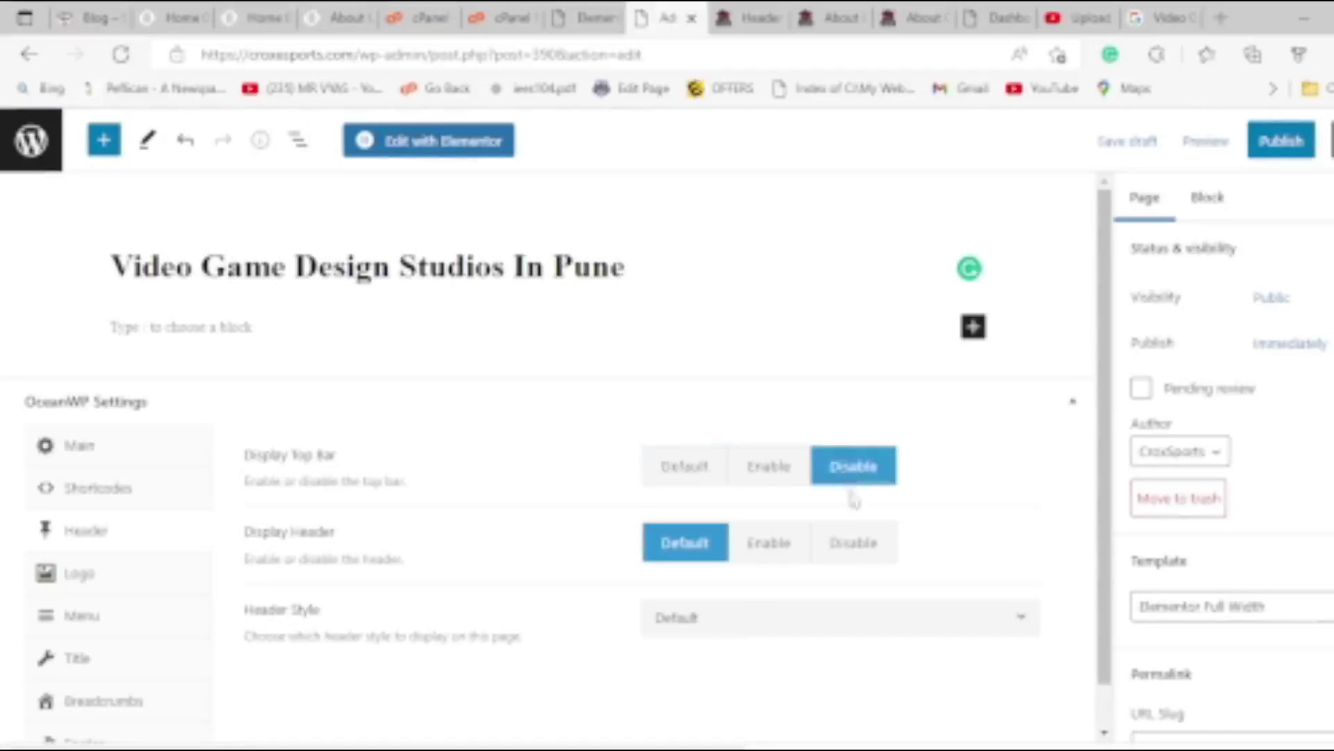
{"action": "left_click", "coordinate": [846, 549]}
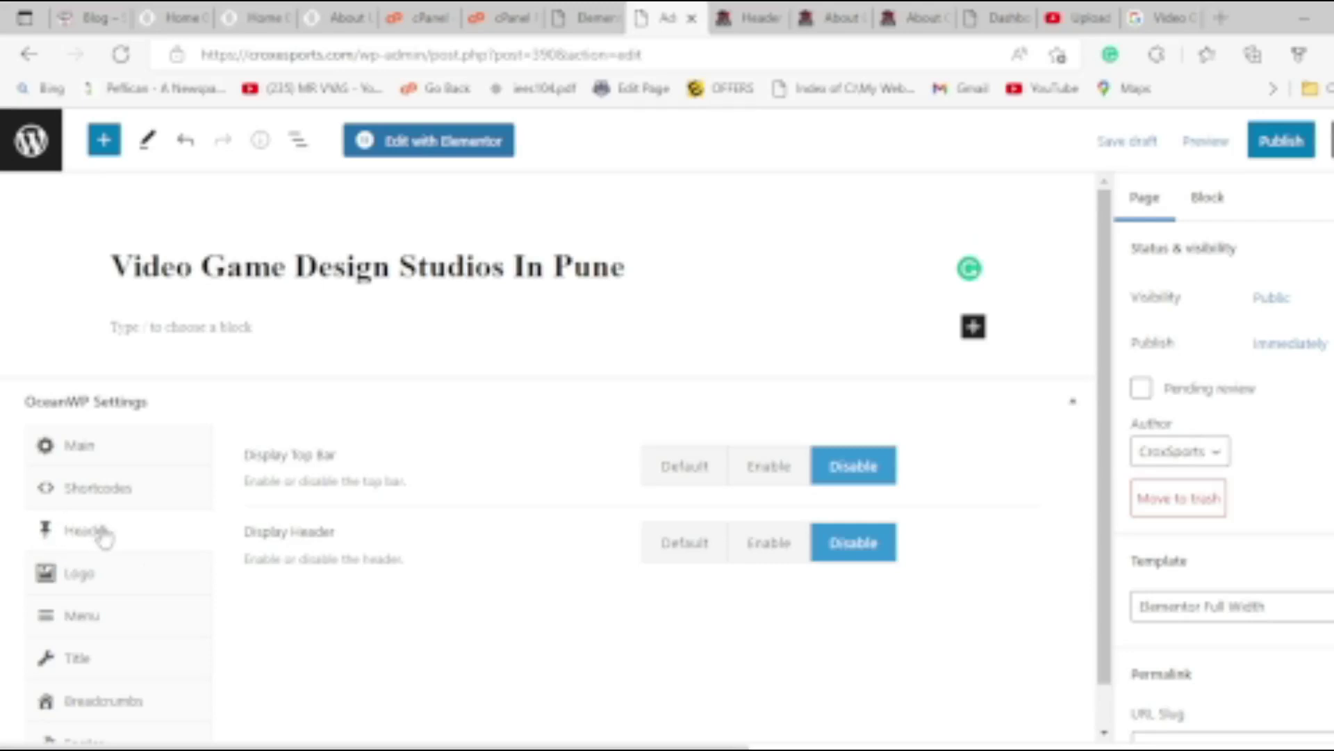
Hide the page title, breadcrumbs, footer widgets and copyright area in OceanWP settings.
{"action": "left_click", "coordinate": [148, 623]}
{"action": "left_click", "coordinate": [128, 660]}
{"action": "left_click", "coordinate": [849, 478]}
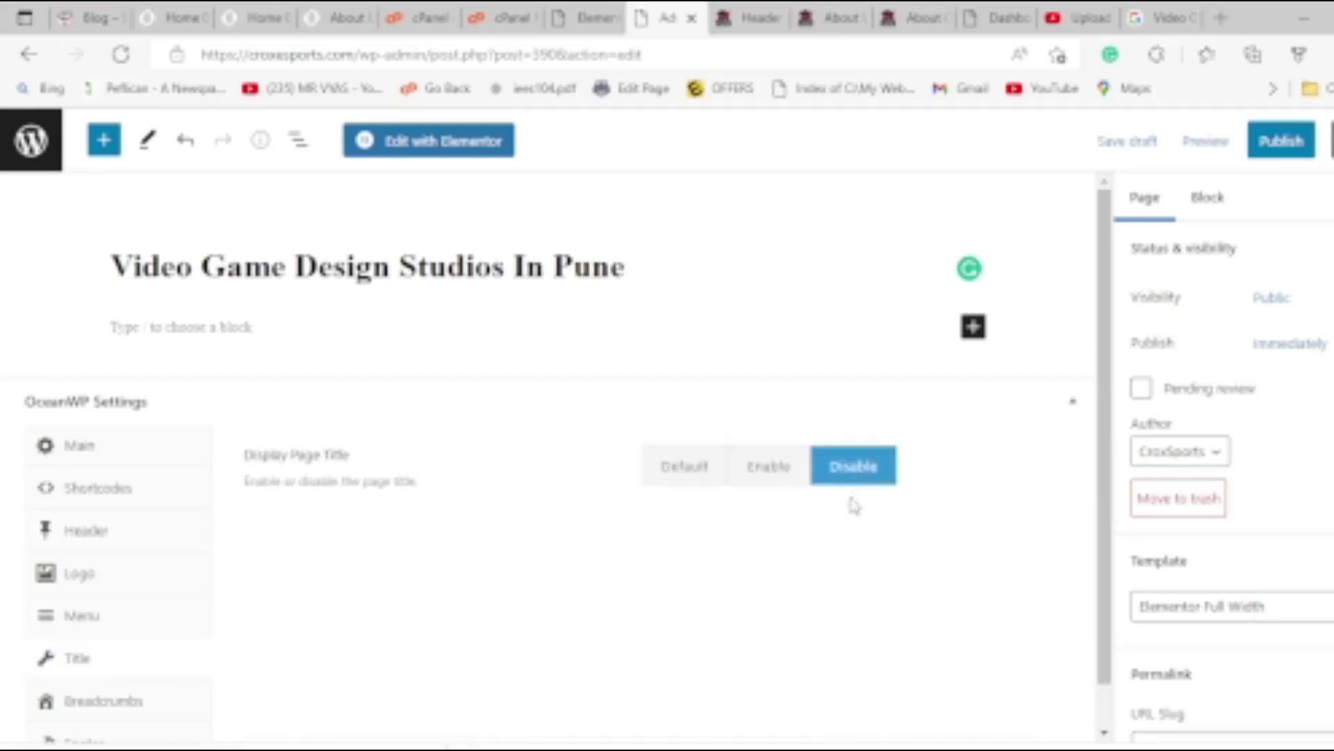
{"action": "left_click", "coordinate": [107, 695]}
{"action": "left_click", "coordinate": [852, 467]}
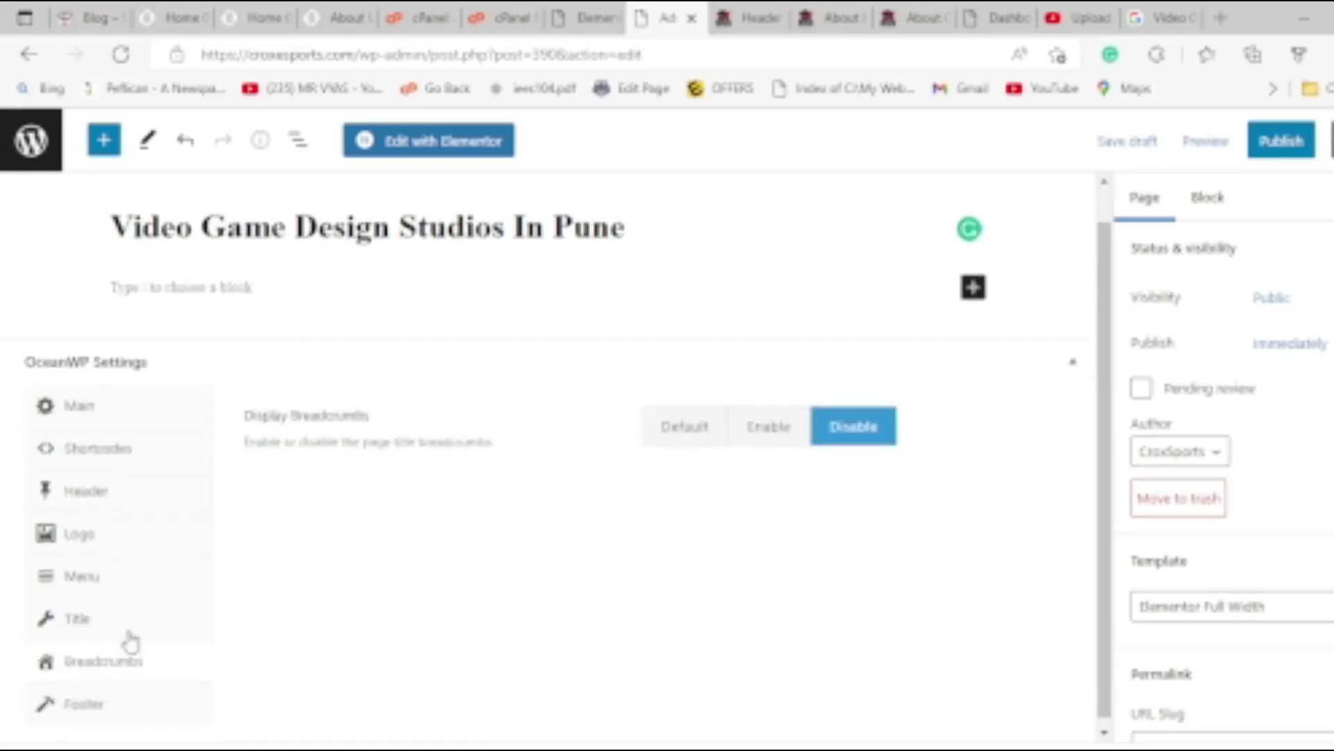
{"action": "left_click", "coordinate": [134, 704]}
{"action": "left_click", "coordinate": [853, 435]}
{"action": "left_click", "coordinate": [860, 506]}
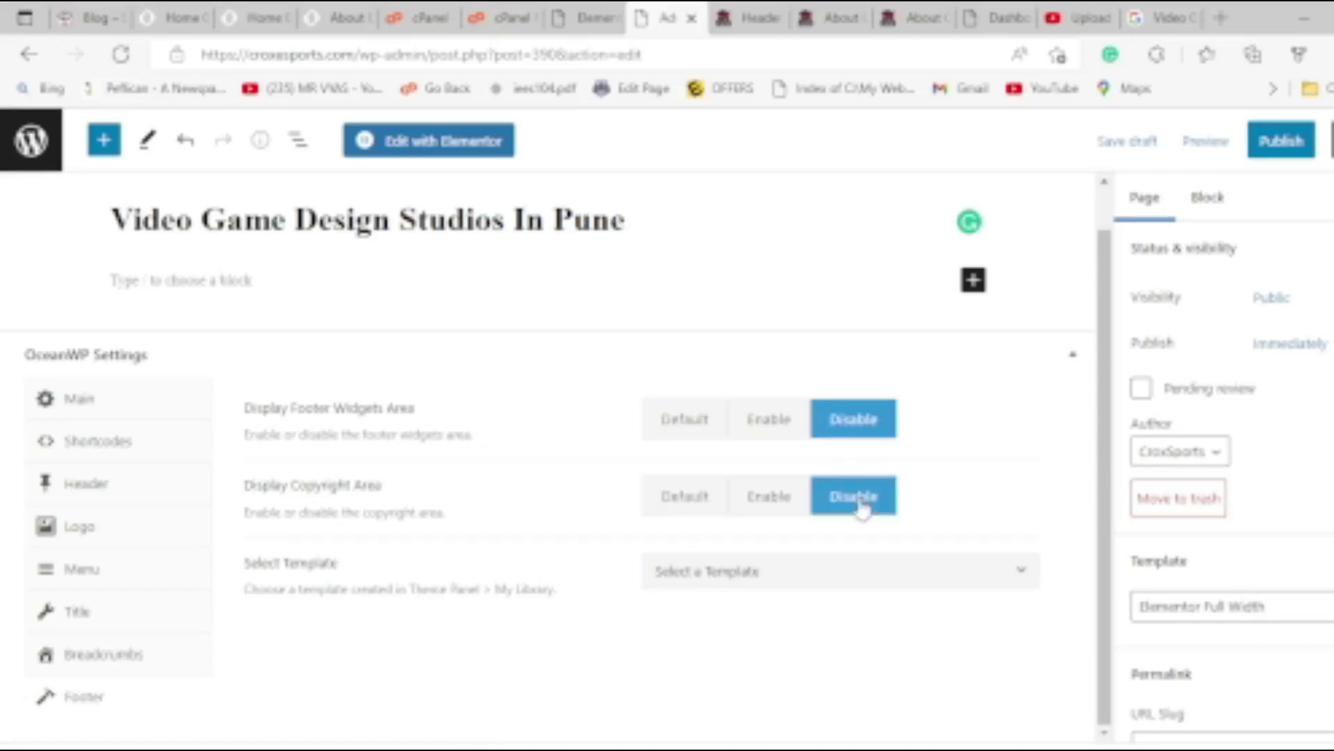
Set the Main content layout to Full Width, keep the Default sidebar, and disable paddings.
{"action": "left_click", "coordinate": [130, 402]}
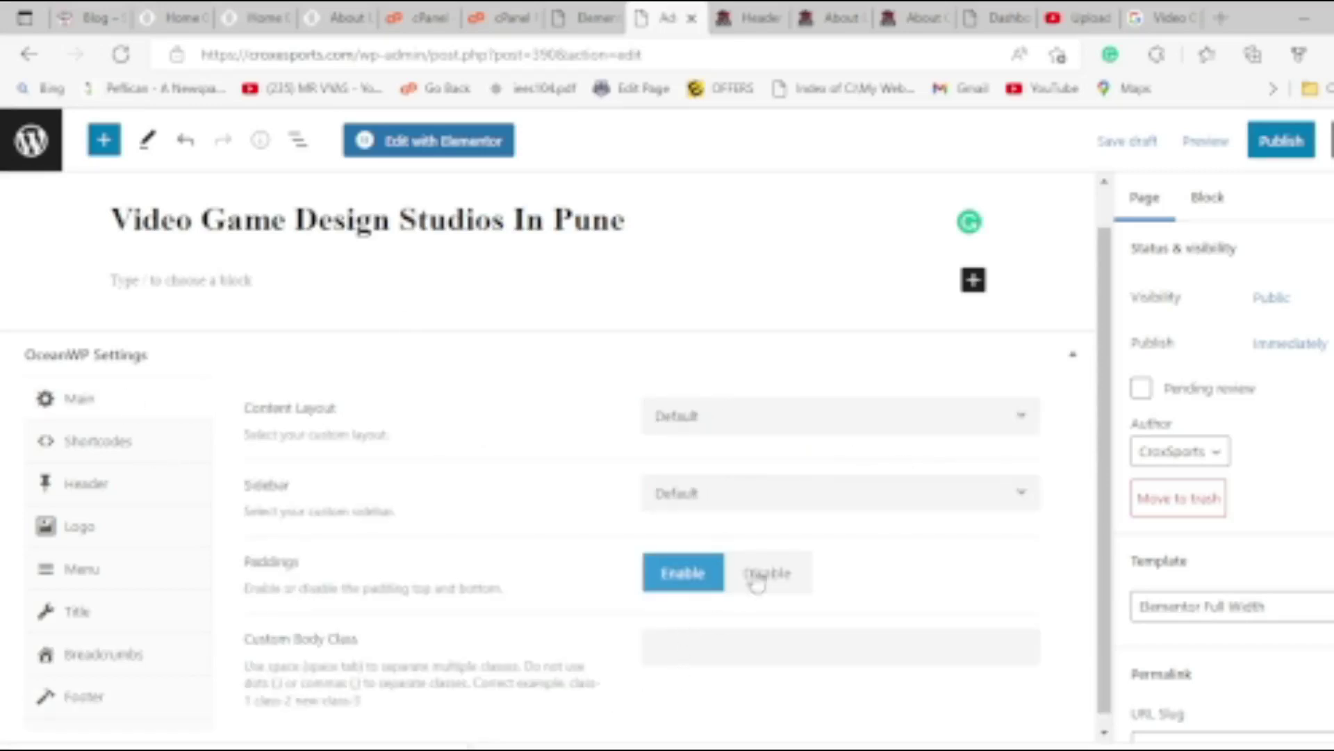
{"action": "left_click", "coordinate": [726, 417]}
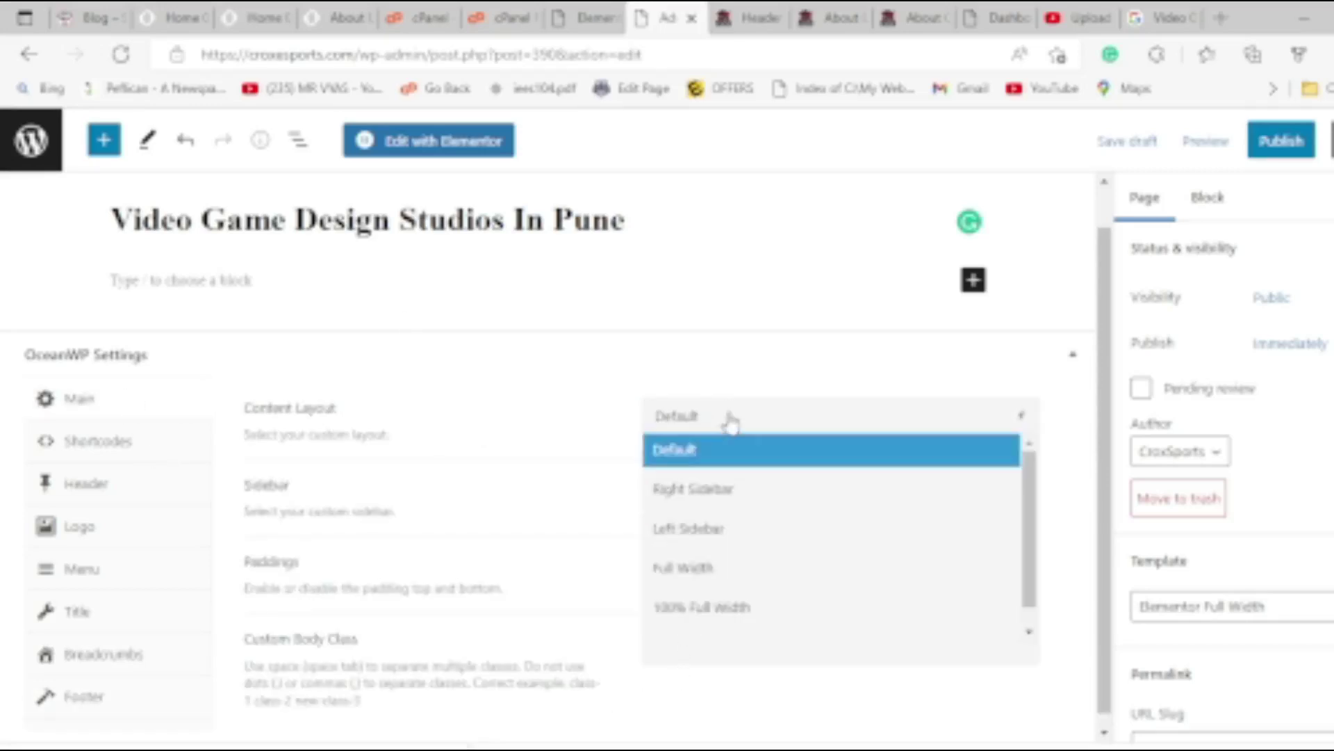
{"action": "left_click", "coordinate": [727, 588]}
{"action": "left_click", "coordinate": [737, 496]}
{"action": "left_click", "coordinate": [735, 497]}
{"action": "left_click", "coordinate": [734, 498]}
{"action": "left_click", "coordinate": [734, 498]}
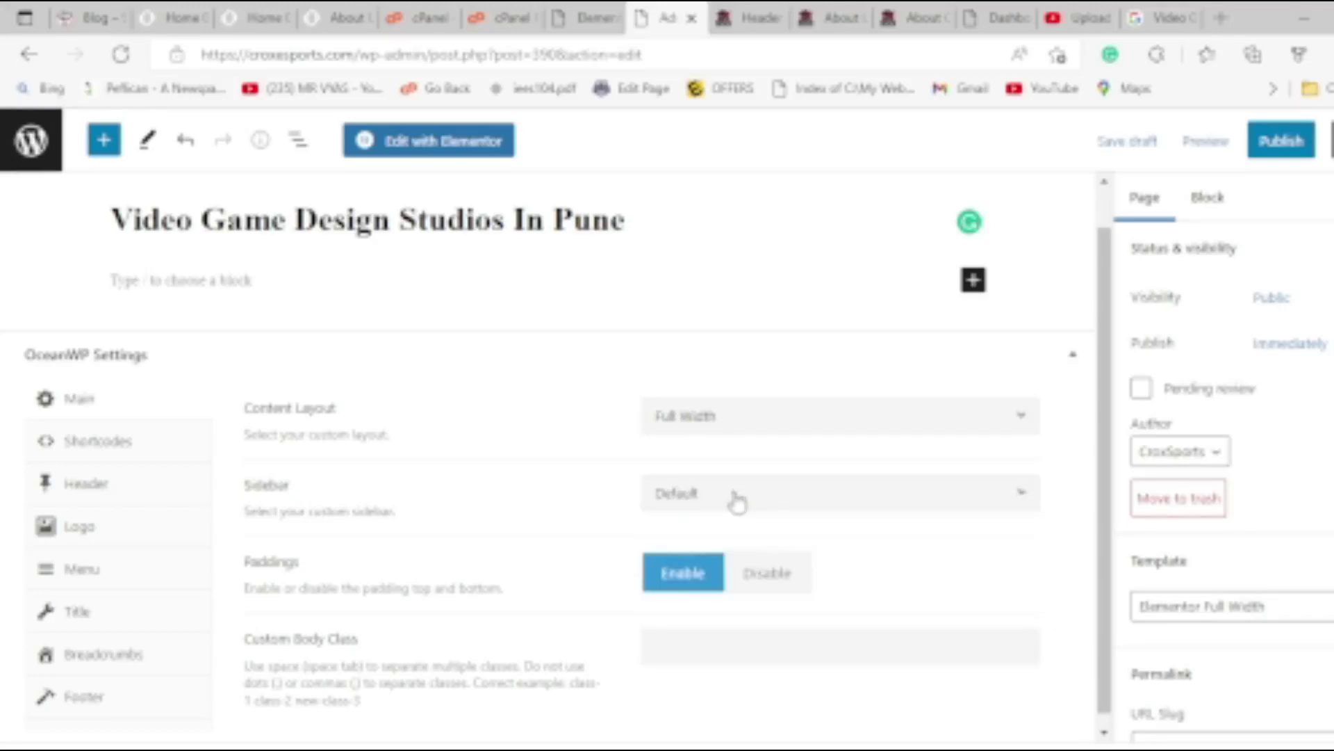
{"action": "left_click", "coordinate": [775, 588]}
{"action": "left_click", "coordinate": [80, 497]}
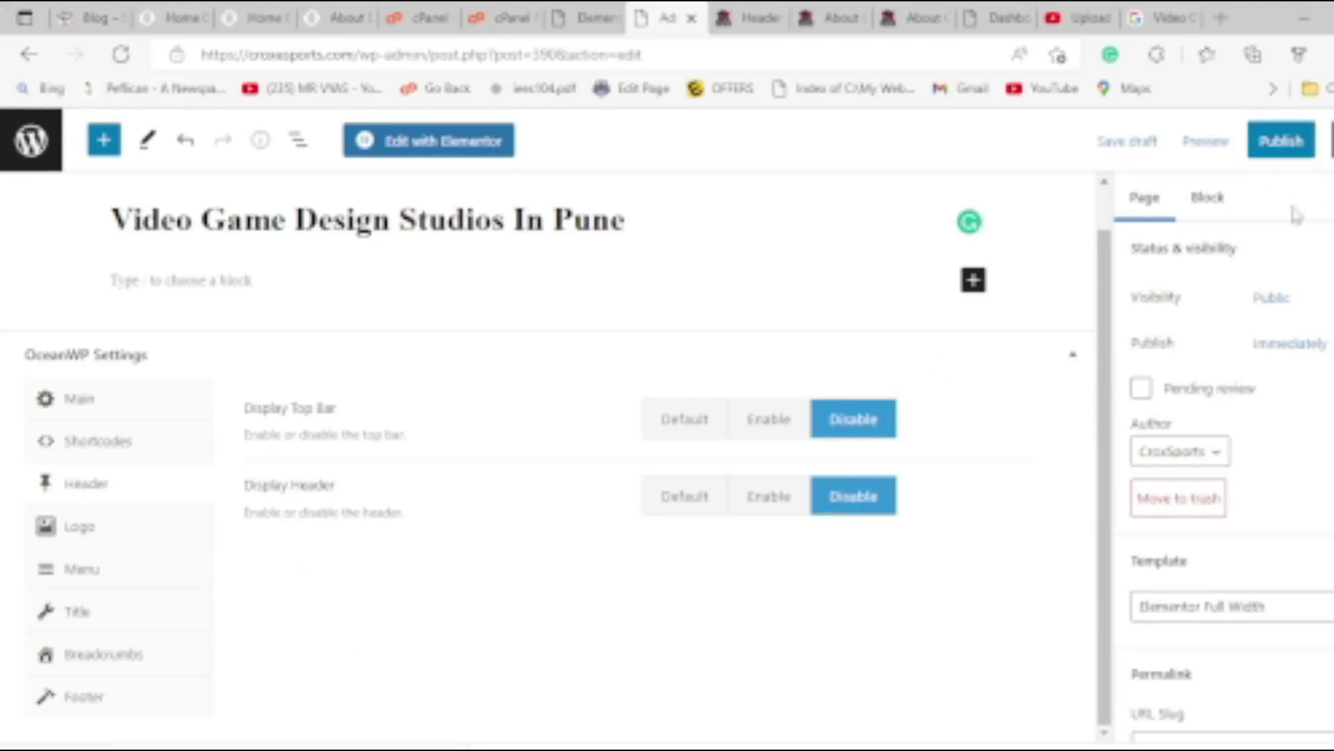
Publish the page, view it, then open it with Edit with Elementor.
{"action": "left_click", "coordinate": [1282, 142]}
{"action": "left_click", "coordinate": [1206, 145]}
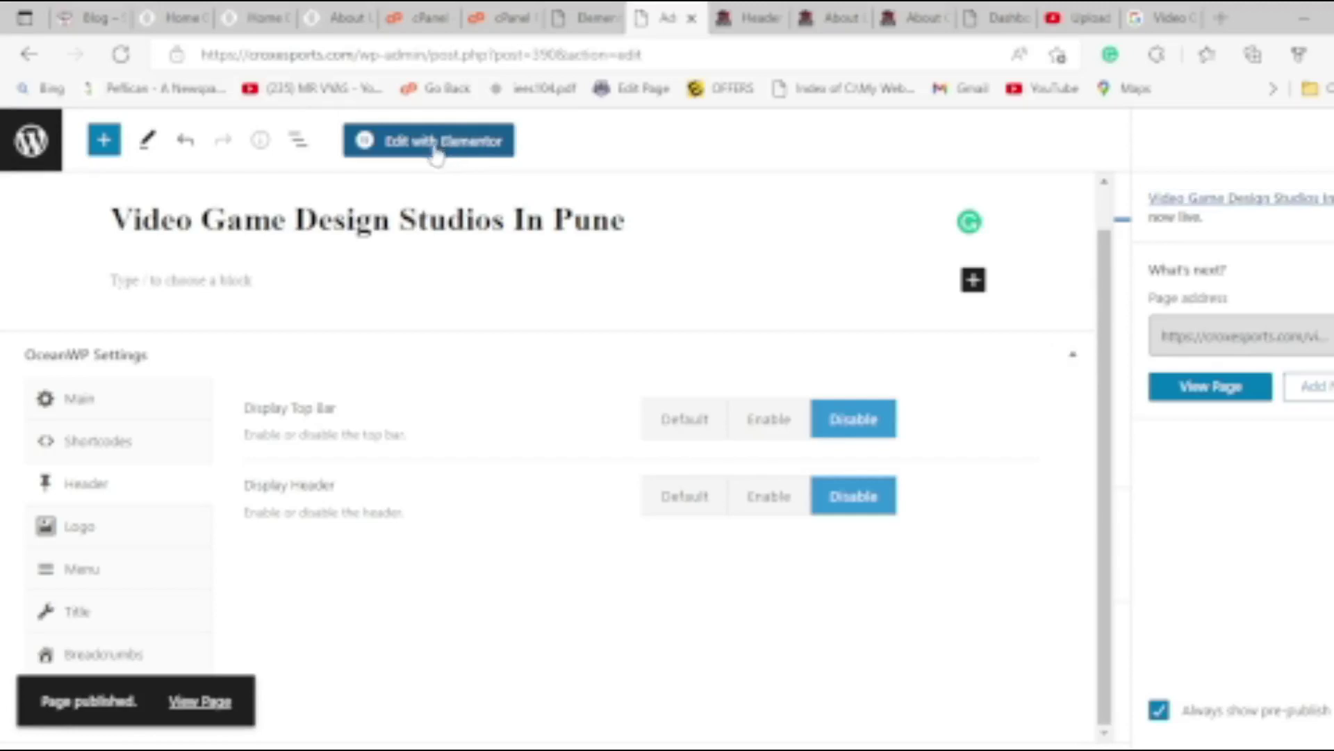
{"action": "left_click", "coordinate": [1221, 387]}
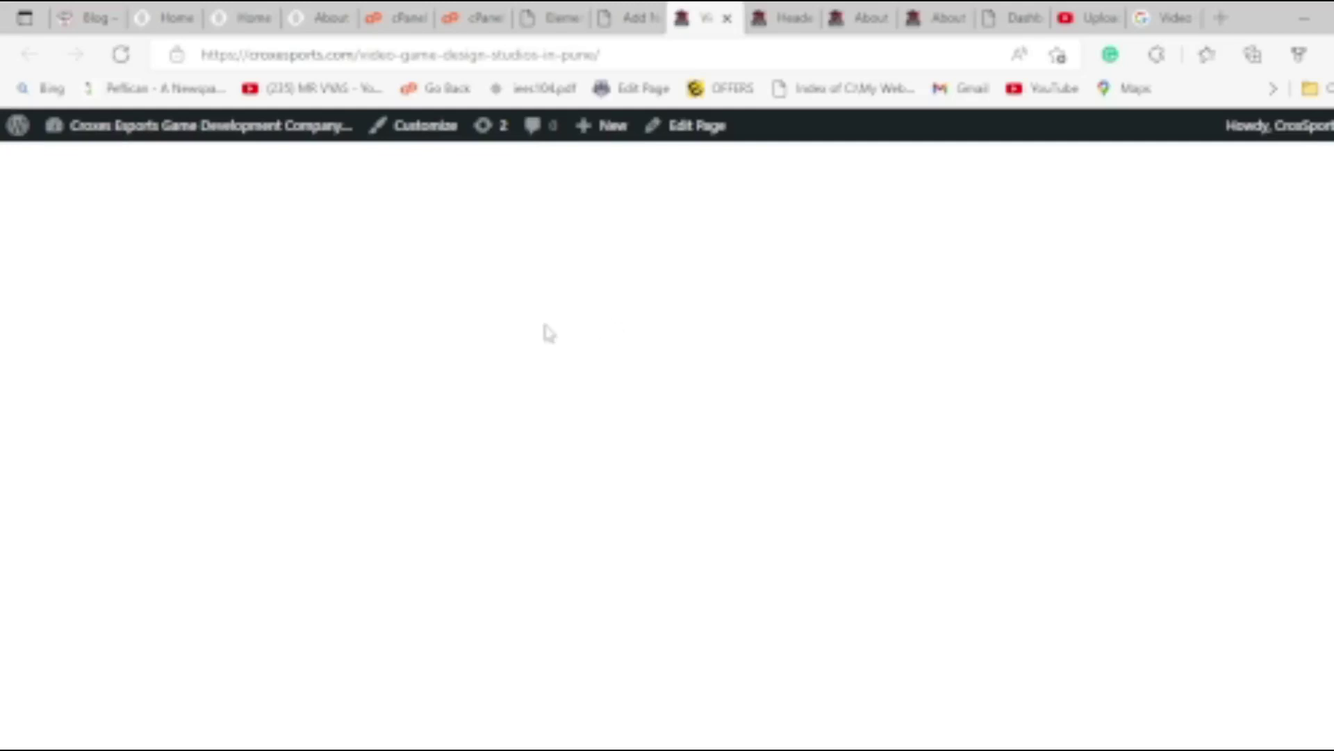
{"action": "left_click", "coordinate": [629, 17]}
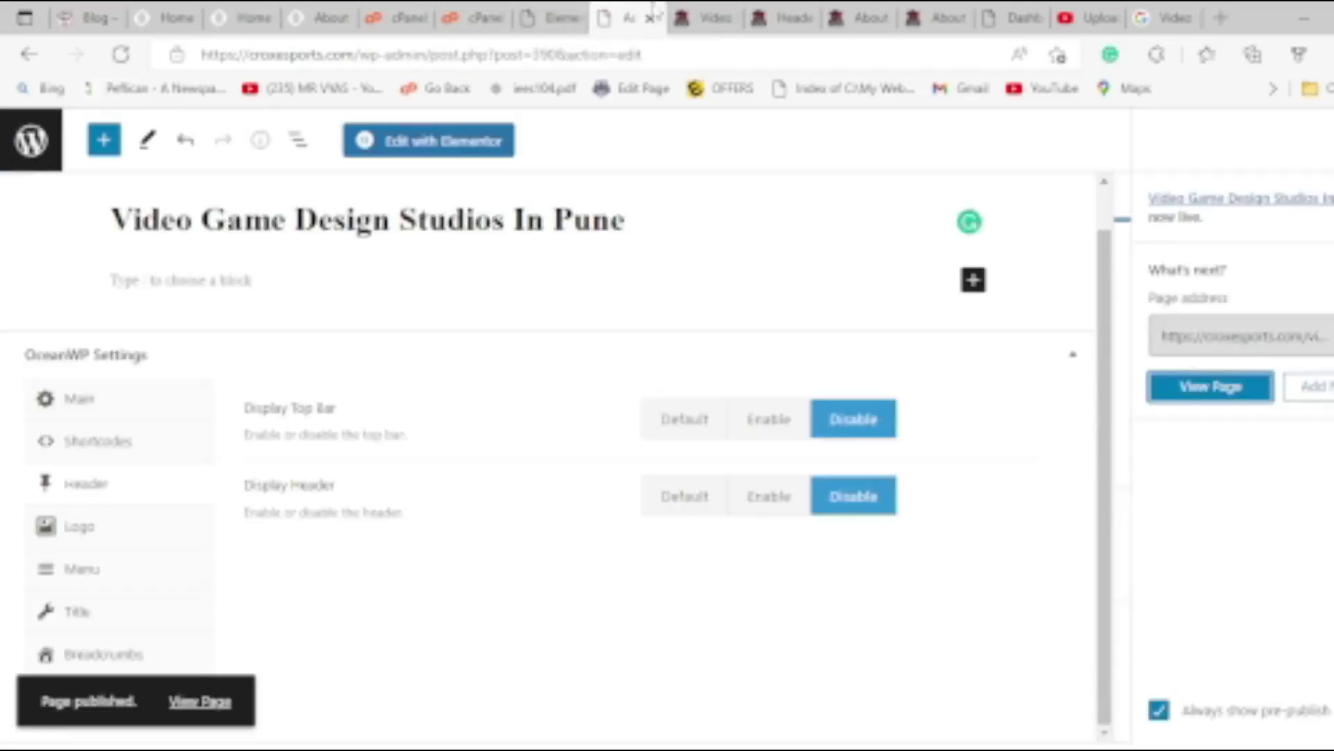
{"action": "left_click", "coordinate": [455, 146]}
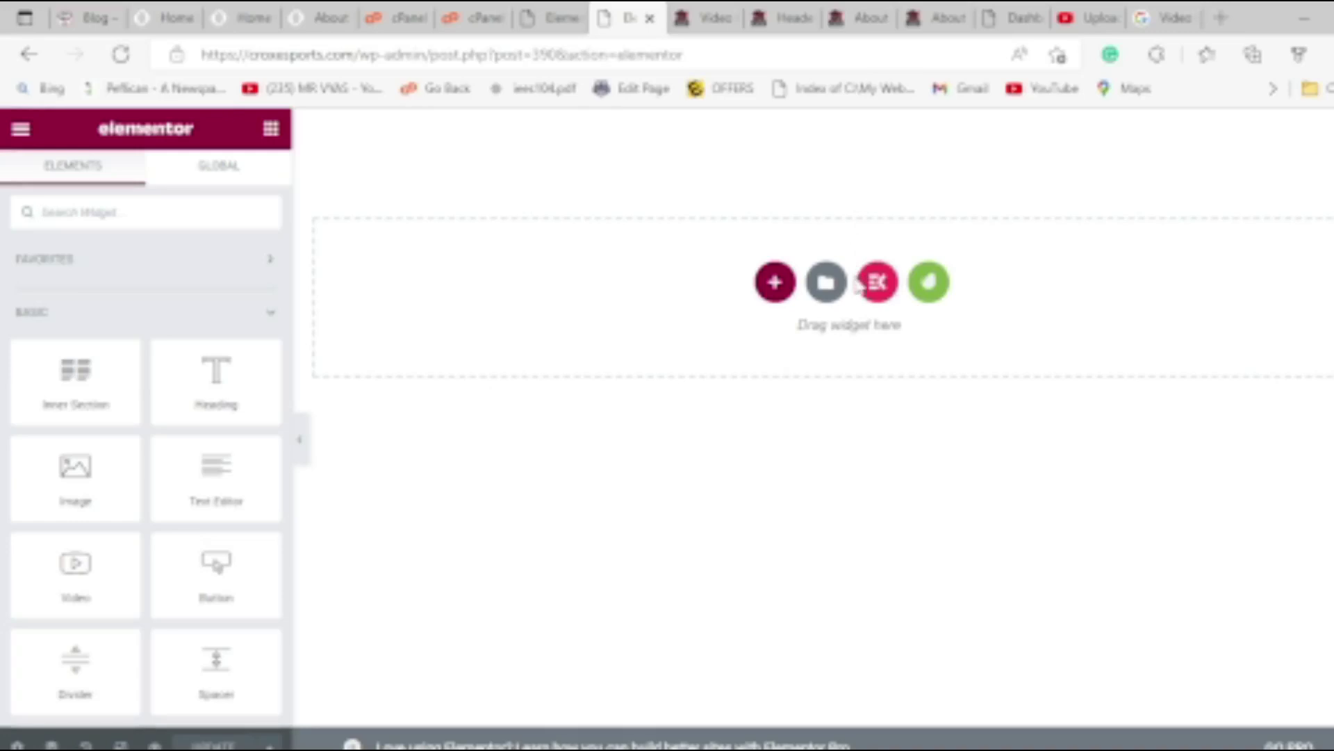
Open Elementor's template library on My Templates and preview Home 01 and Home 02 in new tabs.
{"action": "left_click", "coordinate": [826, 282]}
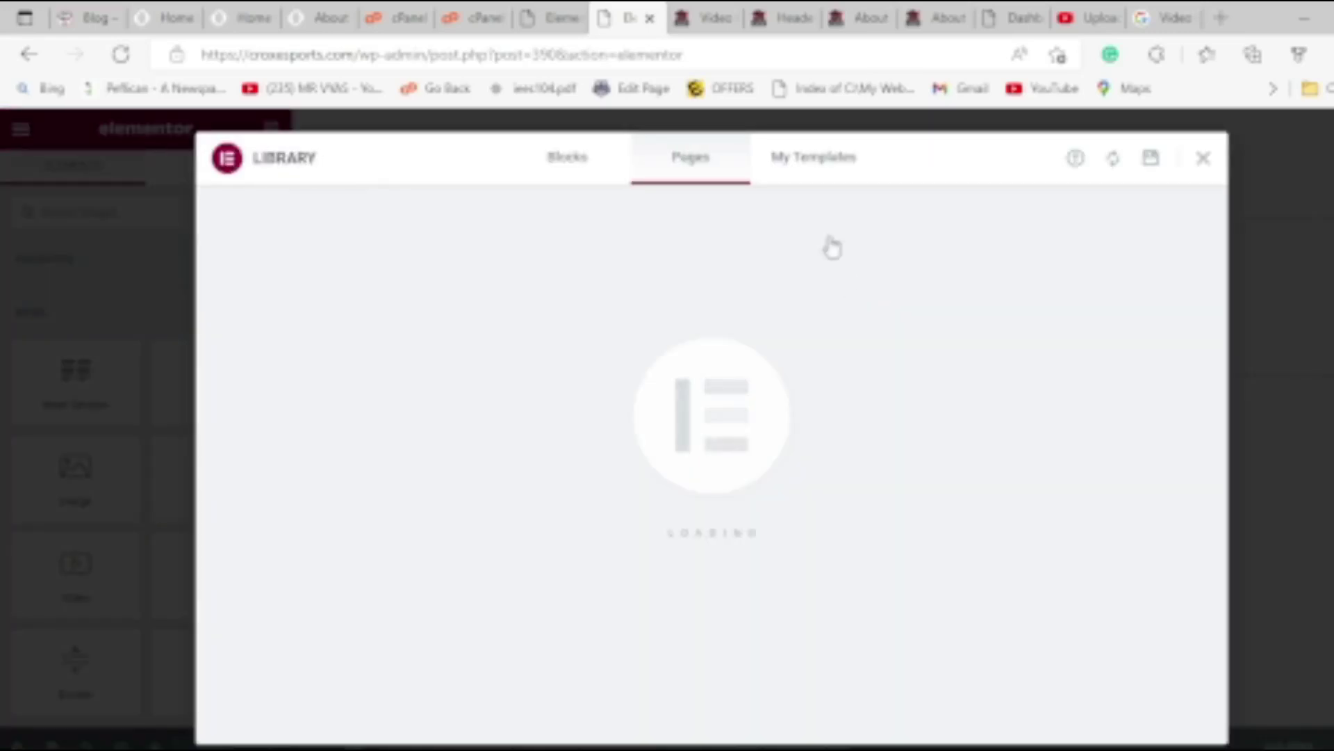
{"action": "left_click", "coordinate": [813, 165]}
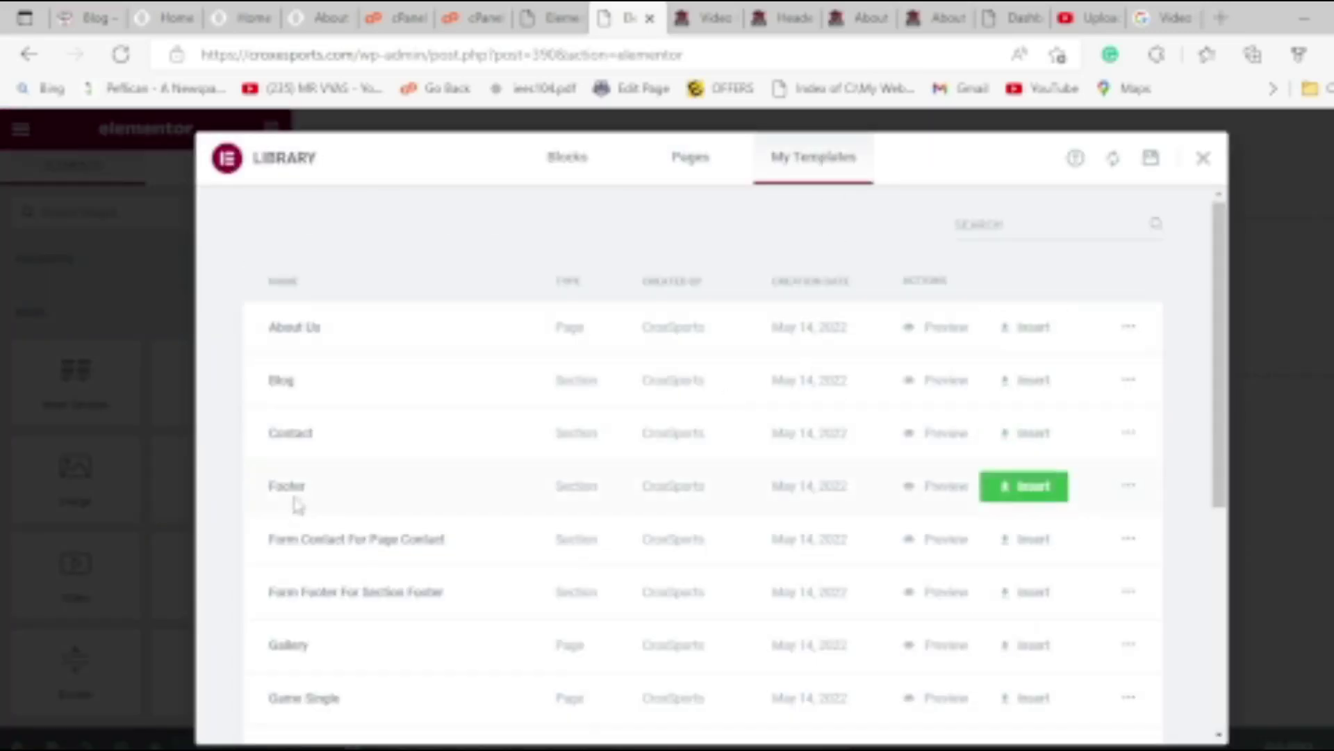
{"action": "scroll", "coordinate": [299, 504], "scroll_direction": "down", "scroll_amount": 5}
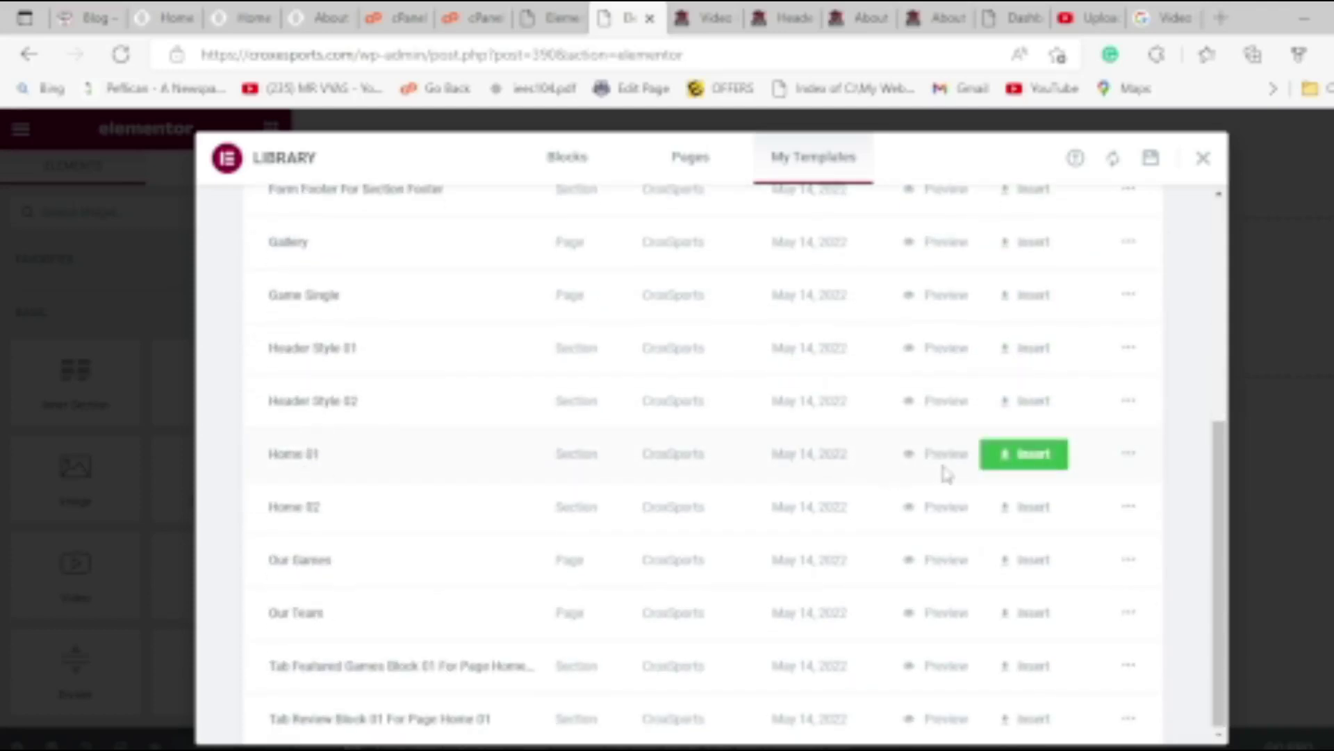
{"action": "left_click", "coordinate": [953, 516], "text": "ctrl"}
{"action": "left_click", "coordinate": [697, 16]}
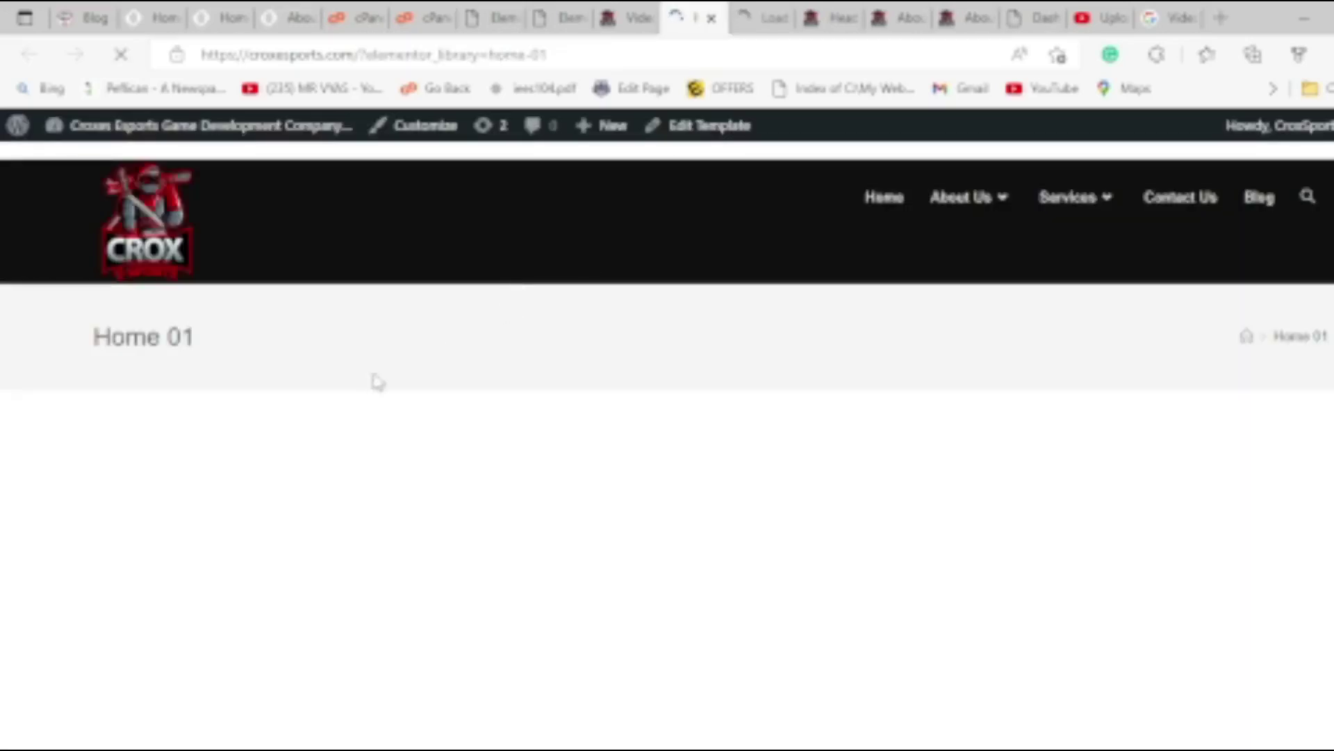
Scroll through the Home 01 and Home 02 previews, then return to the Elementor editor tab.
{"action": "scroll", "coordinate": [216, 459], "scroll_direction": "down", "scroll_amount": 5}
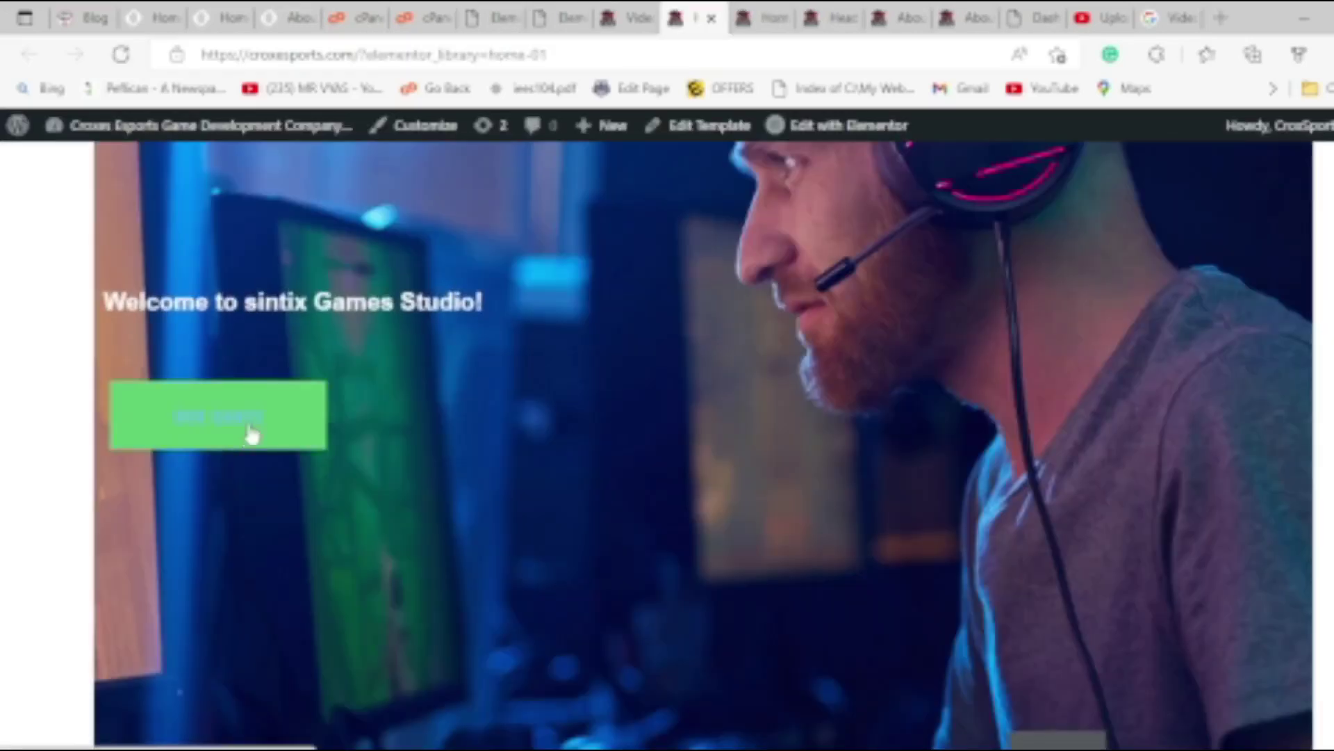
{"action": "scroll", "coordinate": [250, 435], "scroll_direction": "down", "scroll_amount": 5}
{"action": "scroll", "coordinate": [253, 424], "scroll_direction": "down", "scroll_amount": 10}
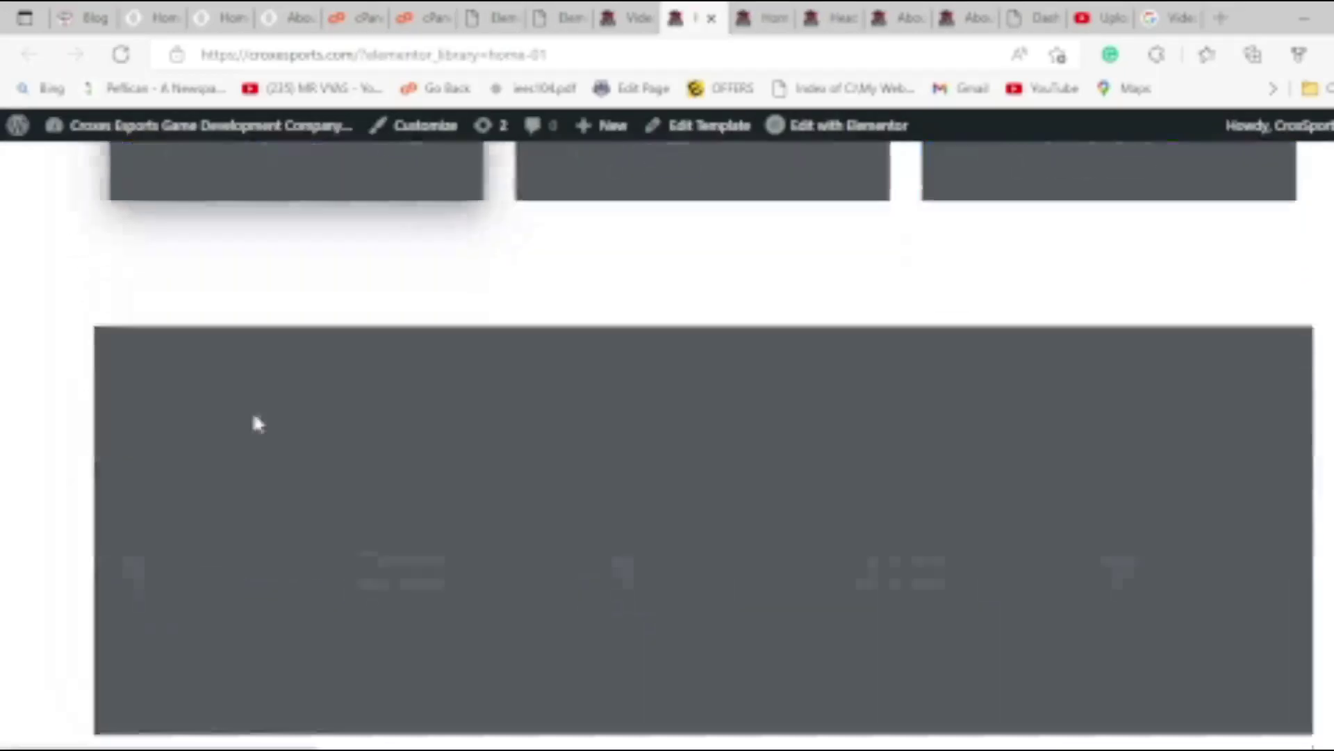
{"action": "scroll", "coordinate": [255, 414], "scroll_direction": "down", "scroll_amount": 15}
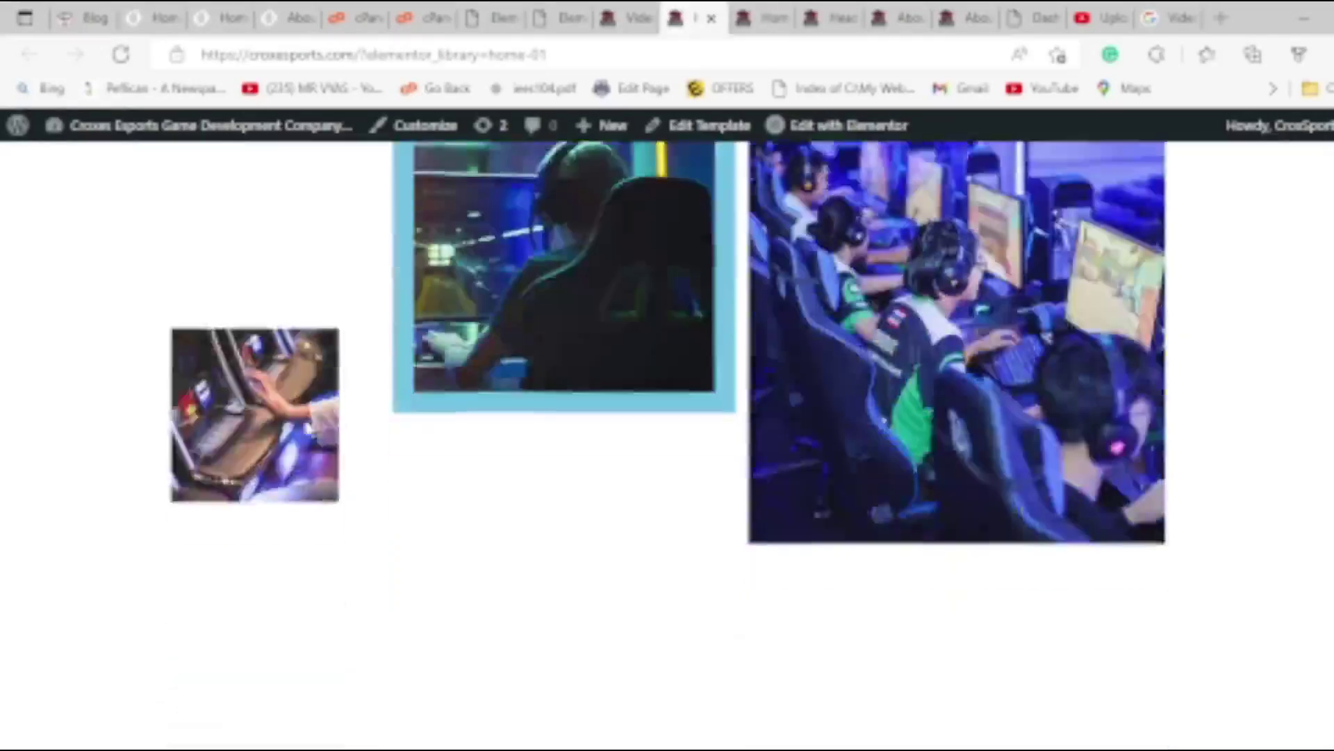
{"action": "scroll", "coordinate": [295, 426], "scroll_direction": "down", "scroll_amount": 15}
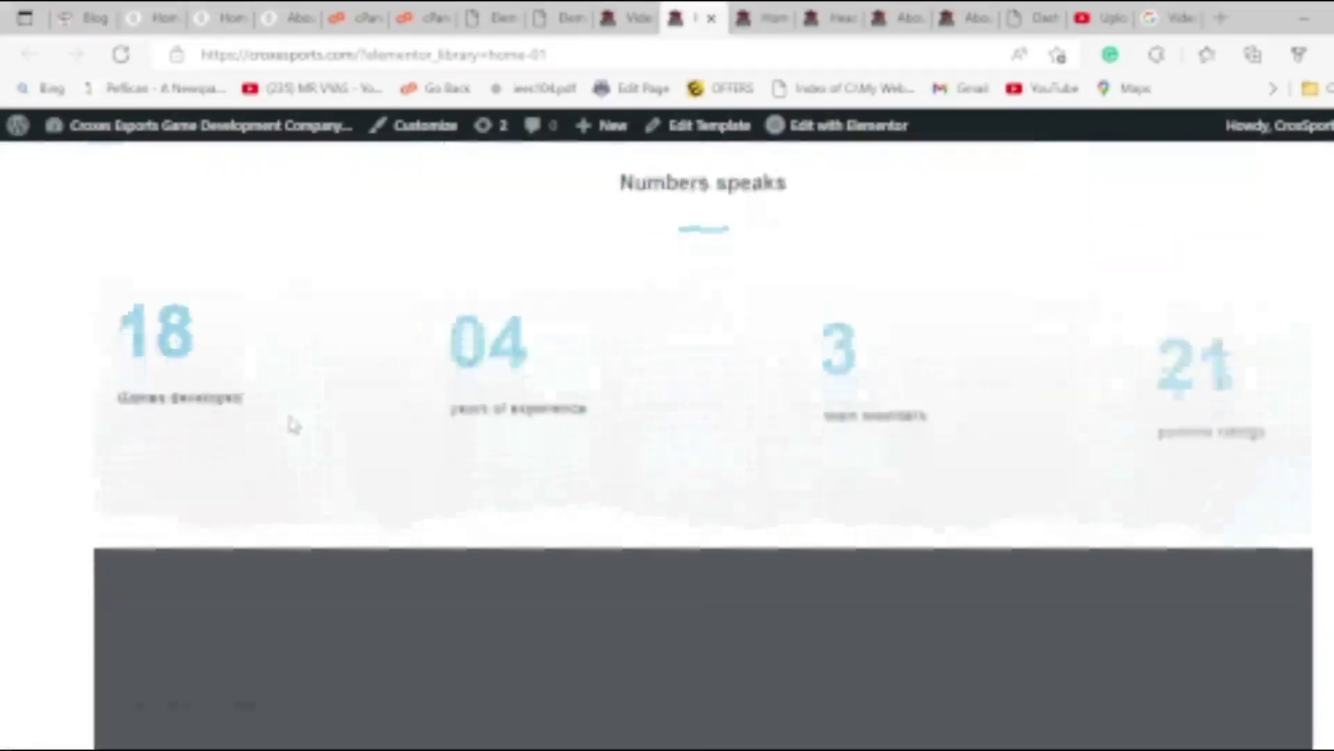
{"action": "scroll", "coordinate": [292, 426], "scroll_direction": "down", "scroll_amount": 10}
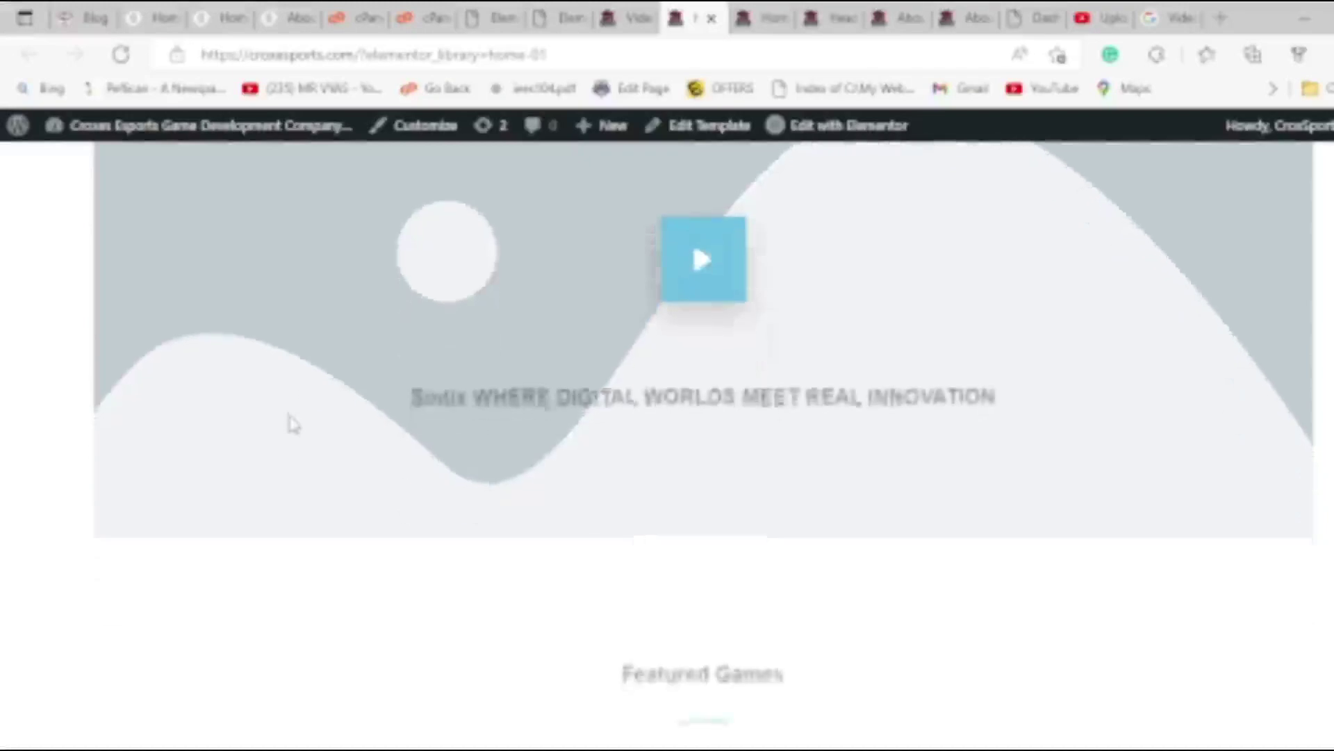
{"action": "scroll", "coordinate": [291, 424], "scroll_direction": "down", "scroll_amount": 15}
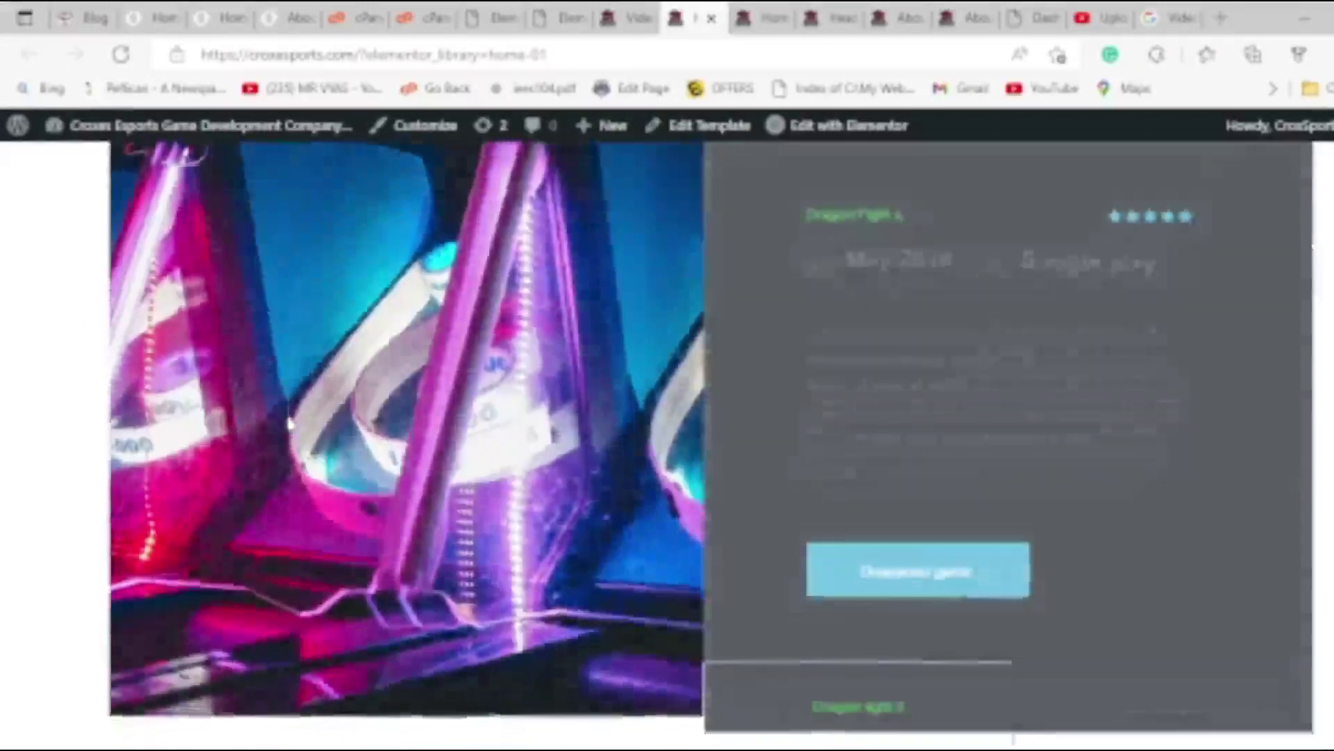
{"action": "scroll", "coordinate": [291, 425], "scroll_direction": "down", "scroll_amount": 10}
{"action": "key", "text": "ctrl+Tab"}
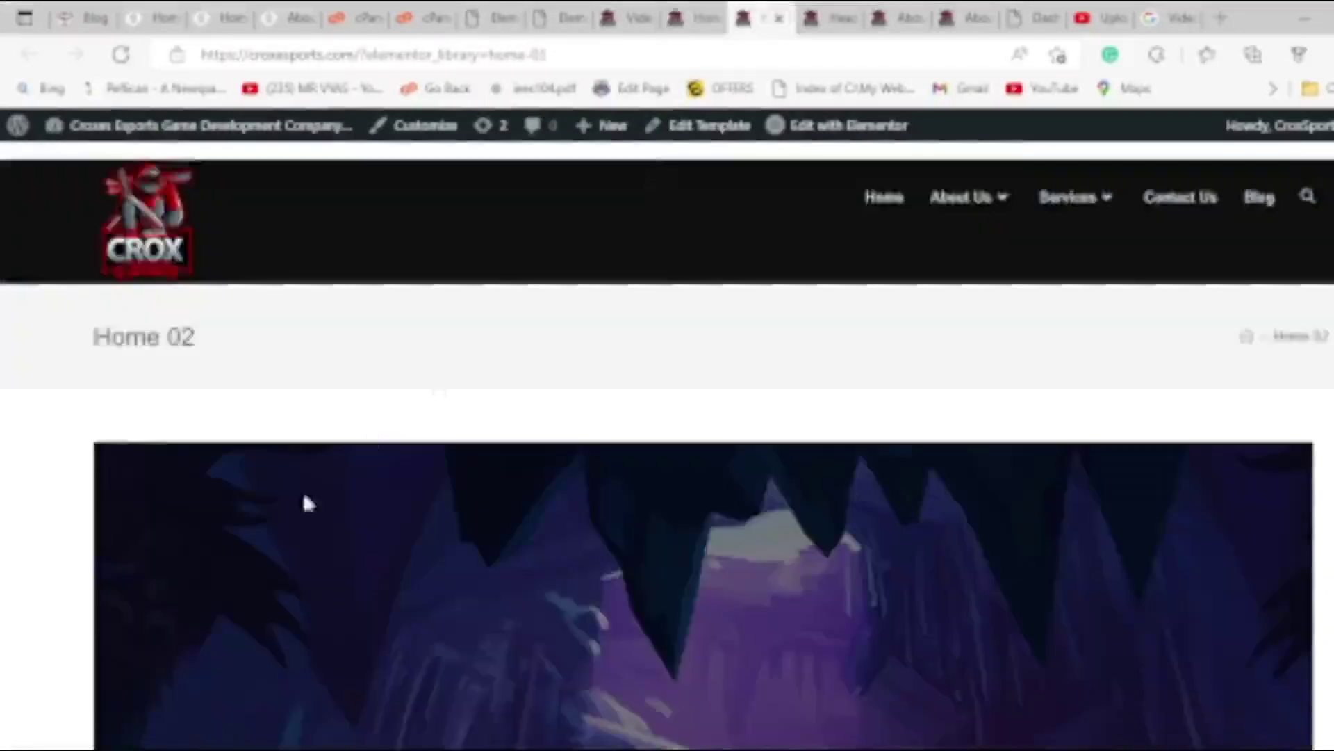
{"action": "scroll", "coordinate": [306, 490], "scroll_direction": "down", "scroll_amount": 4}
{"action": "scroll", "coordinate": [334, 527], "scroll_direction": "down", "scroll_amount": 10}
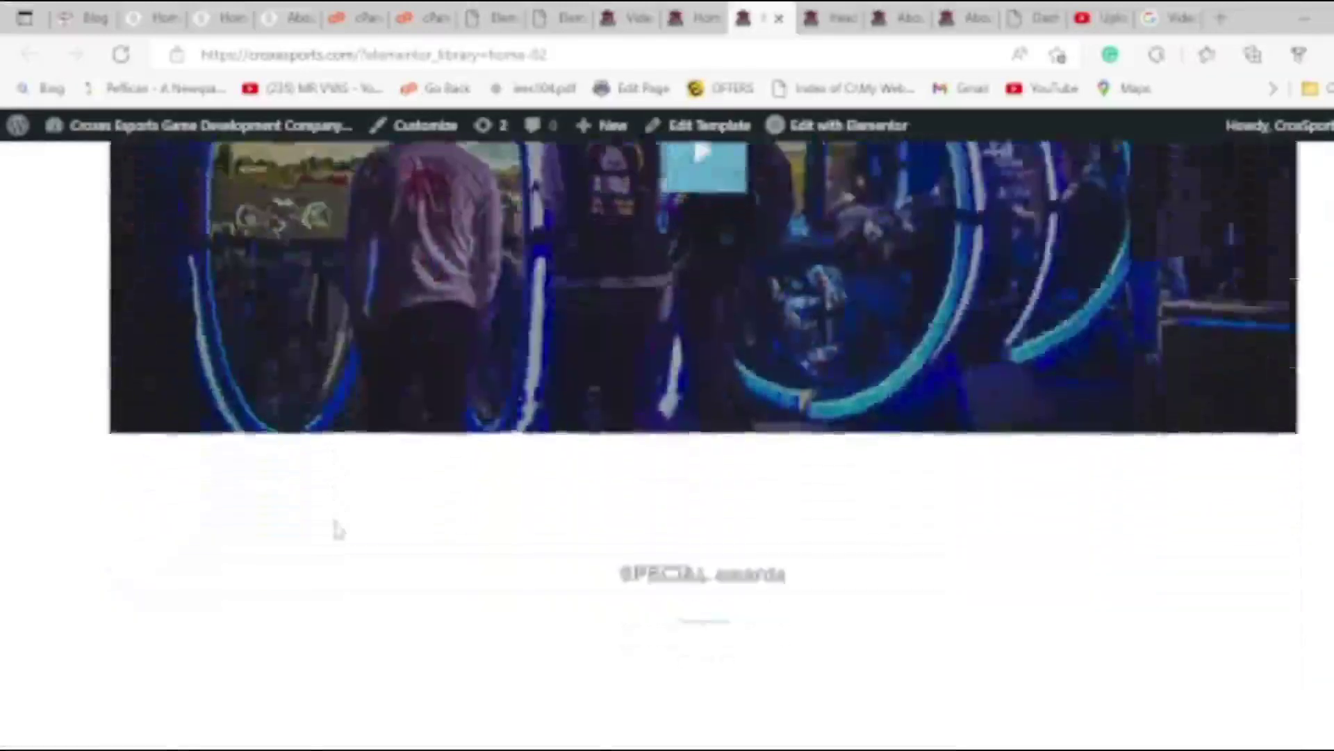
{"action": "scroll", "coordinate": [334, 528], "scroll_direction": "down", "scroll_amount": 10}
{"action": "left_click", "coordinate": [686, 17]}
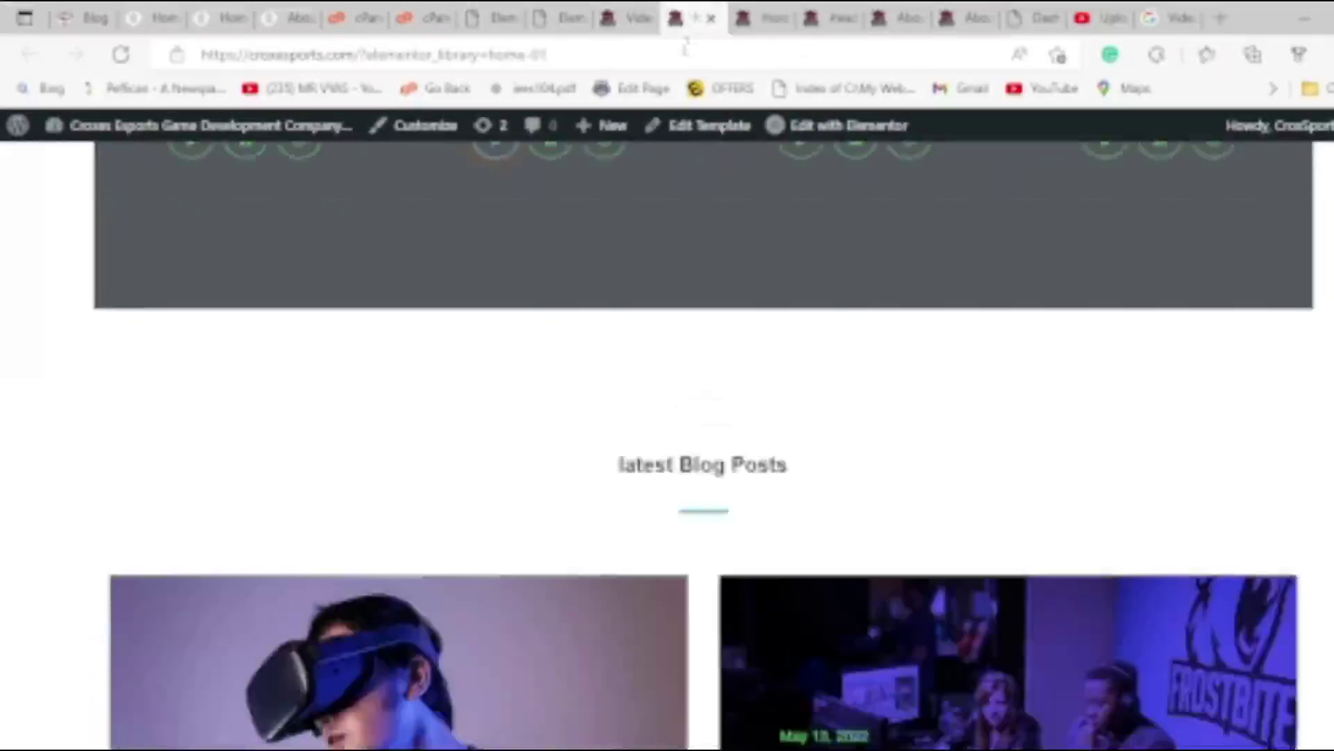
{"action": "left_click", "coordinate": [626, 15]}
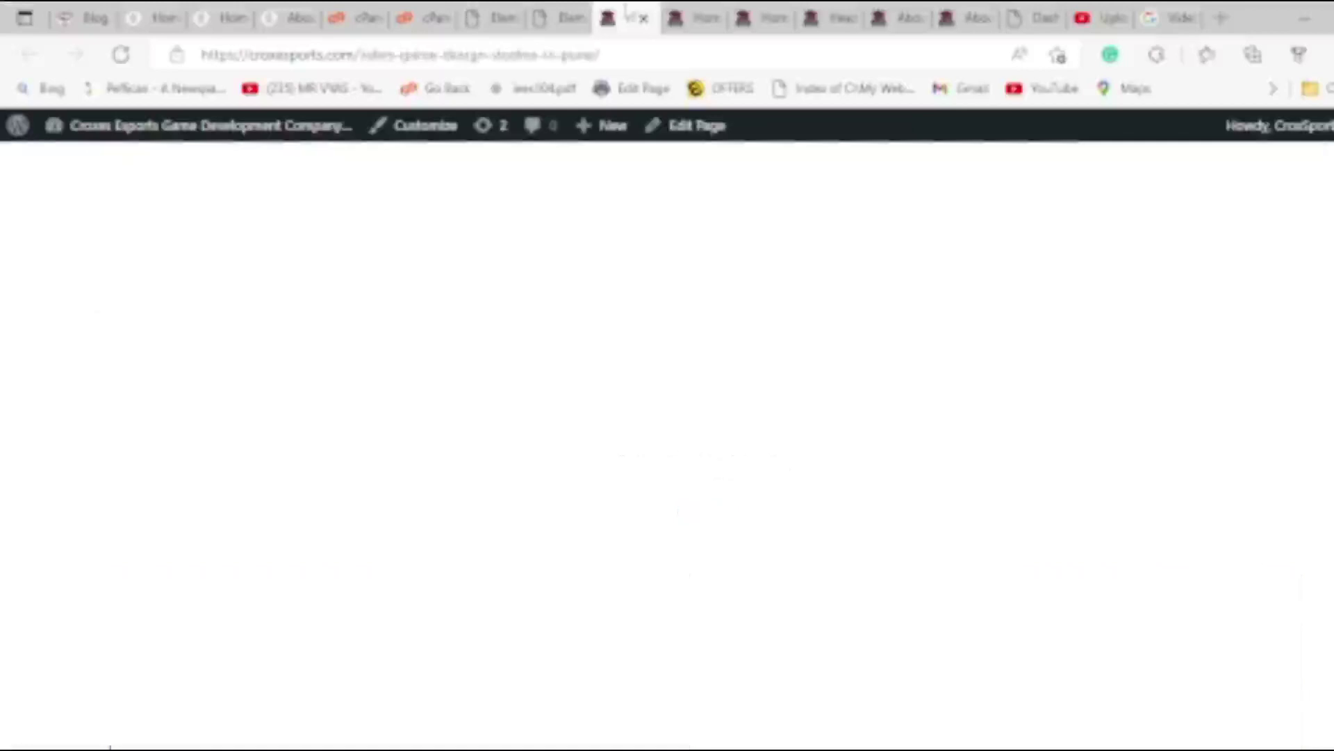
{"action": "left_click", "coordinate": [559, 17]}
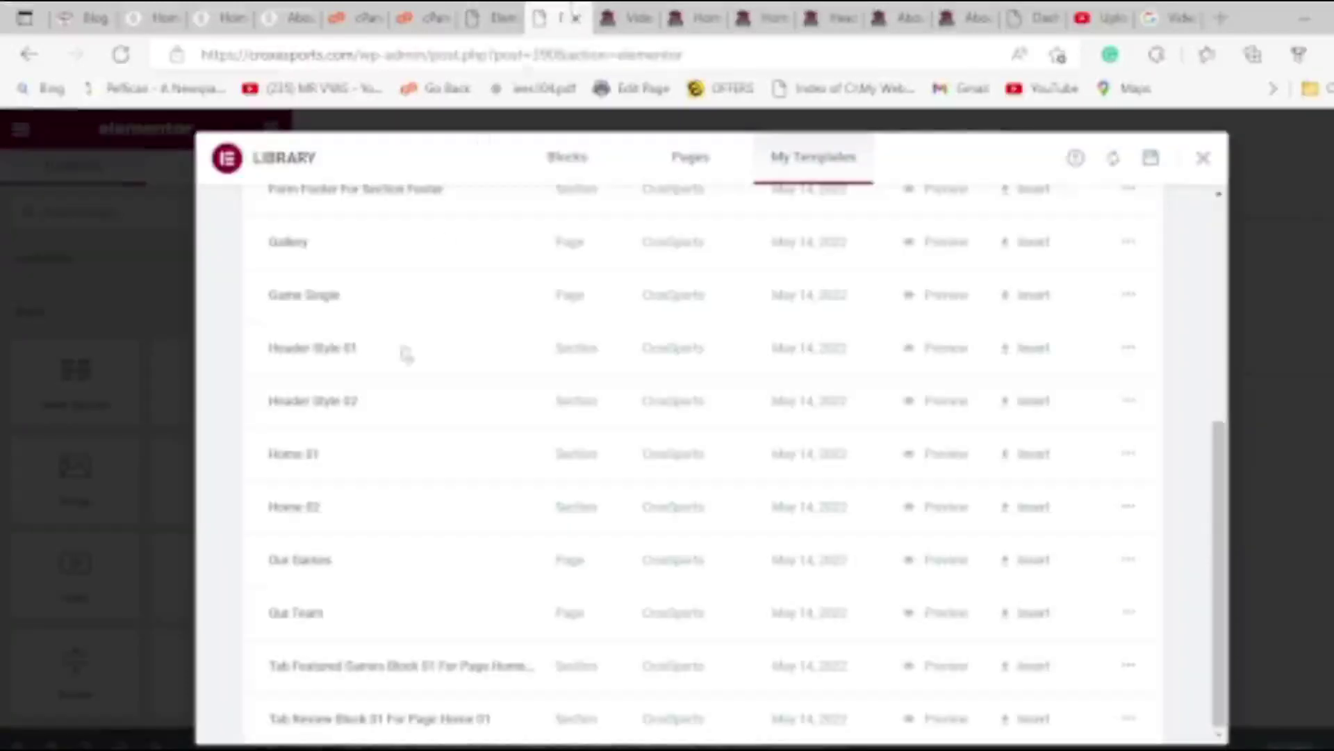
Insert Home 01 with its section settings, adding the gamer hero banner and 'Latest games' cards.
{"action": "left_click", "coordinate": [1025, 470]}
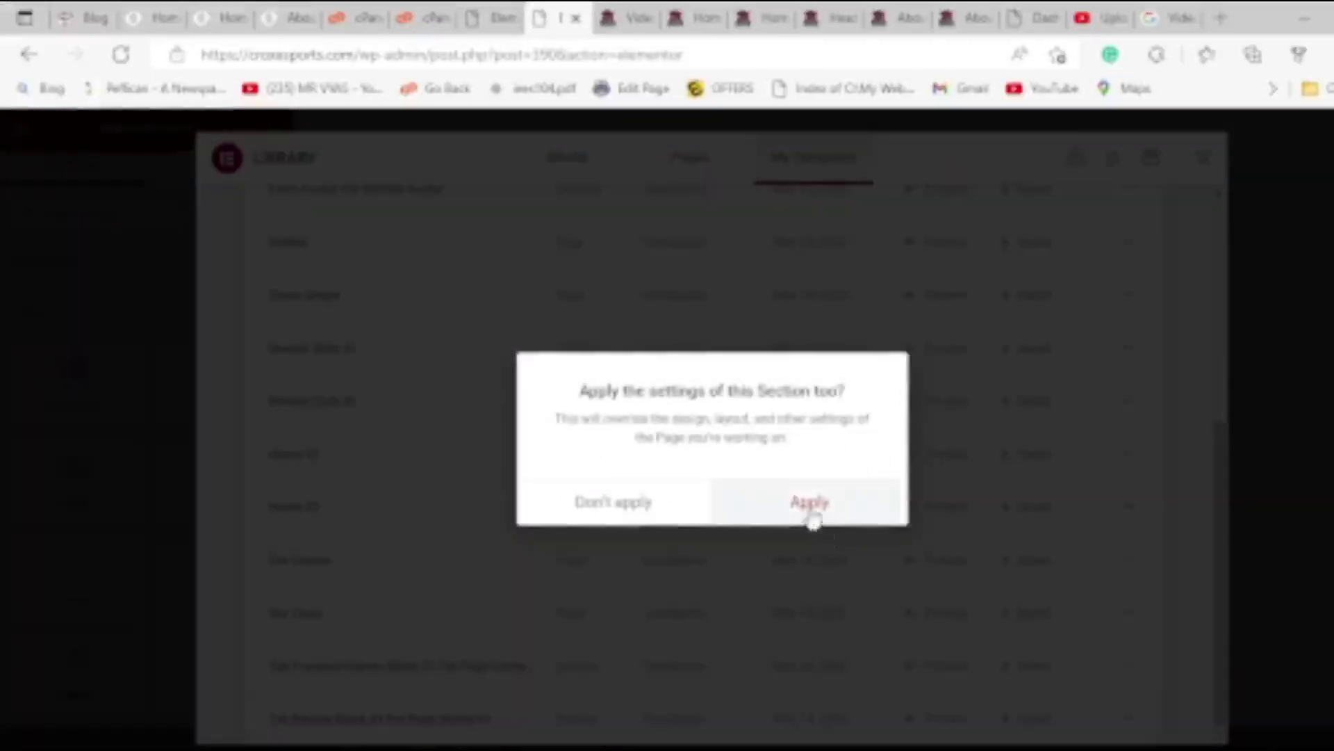
{"action": "left_click", "coordinate": [811, 507]}
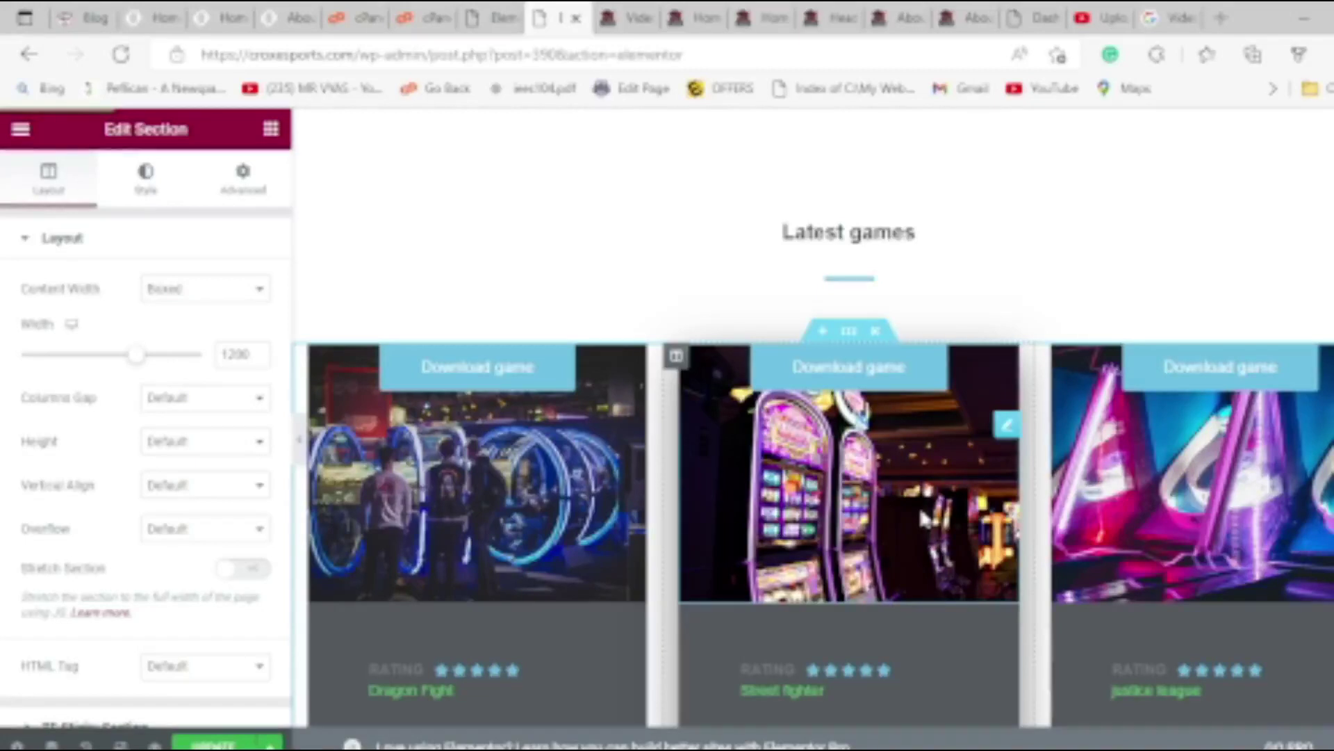
{"action": "scroll", "coordinate": [959, 477], "scroll_direction": "up", "scroll_amount": 10}
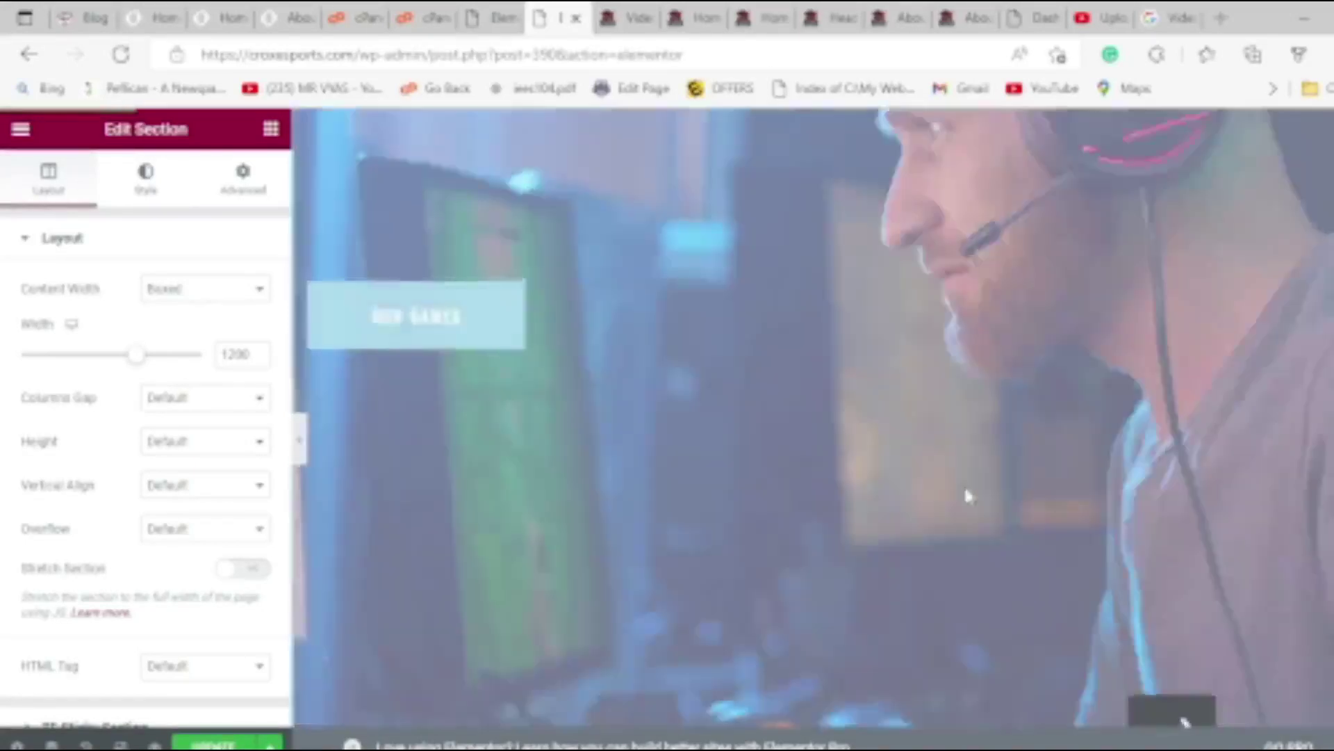
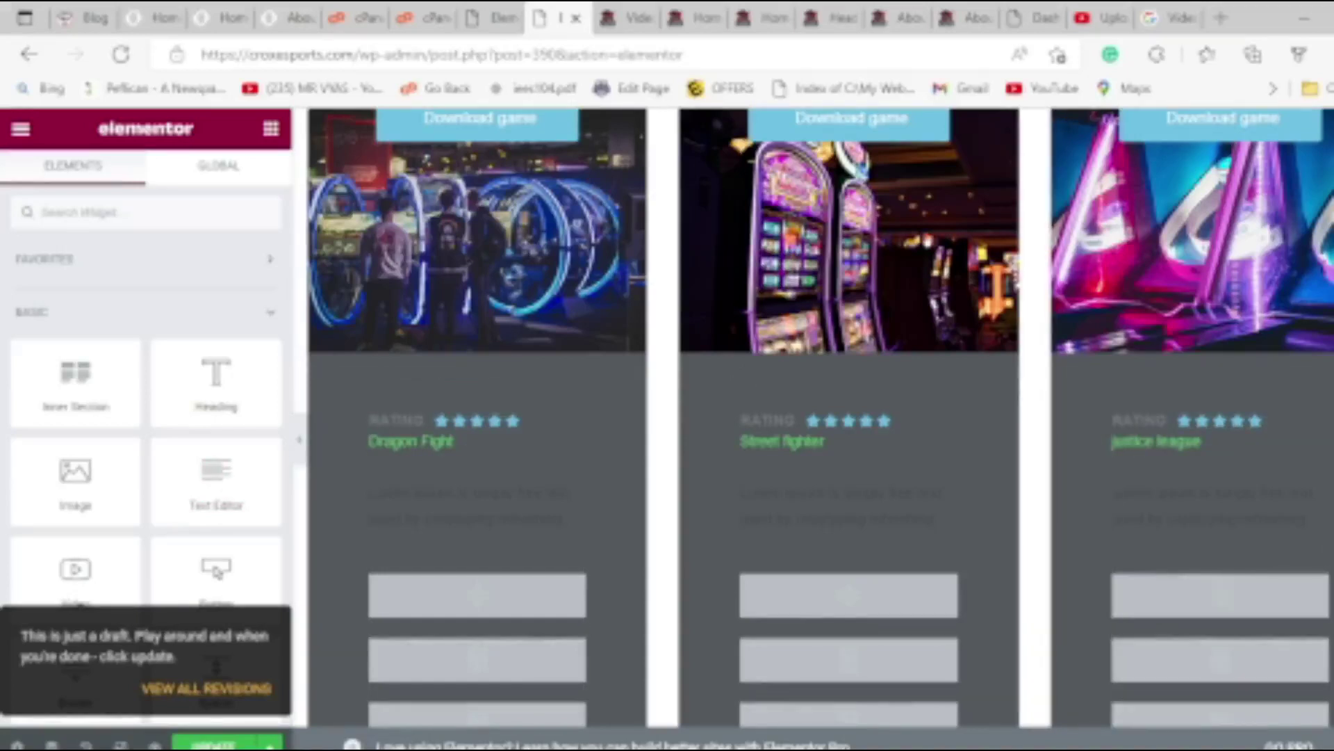
Scroll through the inserted Home 01 content down to the blog posts at the bottom.
{"action": "scroll", "coordinate": [1147, 452], "scroll_direction": "down", "scroll_amount": 5}
{"action": "scroll", "coordinate": [812, 417], "scroll_direction": "up", "scroll_amount": 10}
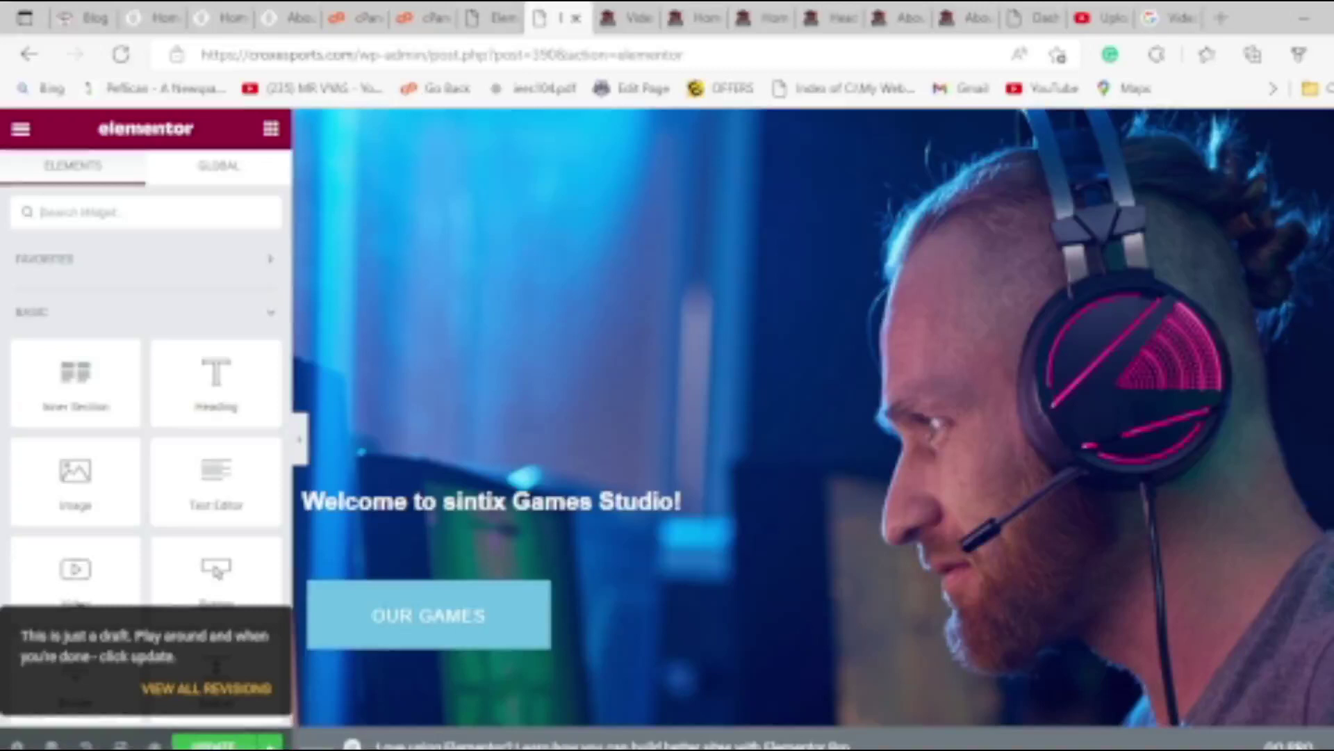
{"action": "scroll", "coordinate": [872, 459], "scroll_direction": "down", "scroll_amount": 1}
{"action": "scroll", "coordinate": [872, 459], "scroll_direction": "down", "scroll_amount": 15}
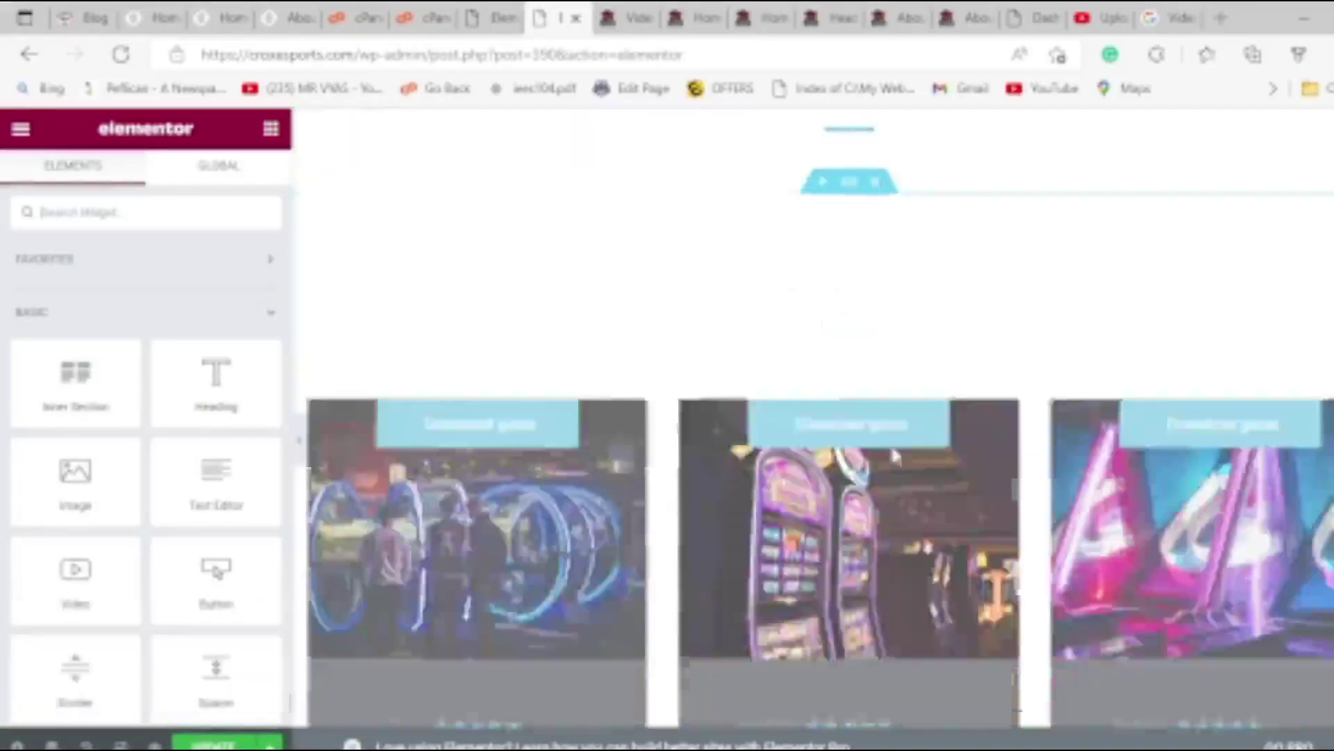
{"action": "scroll", "coordinate": [897, 458], "scroll_direction": "up", "scroll_amount": 8}
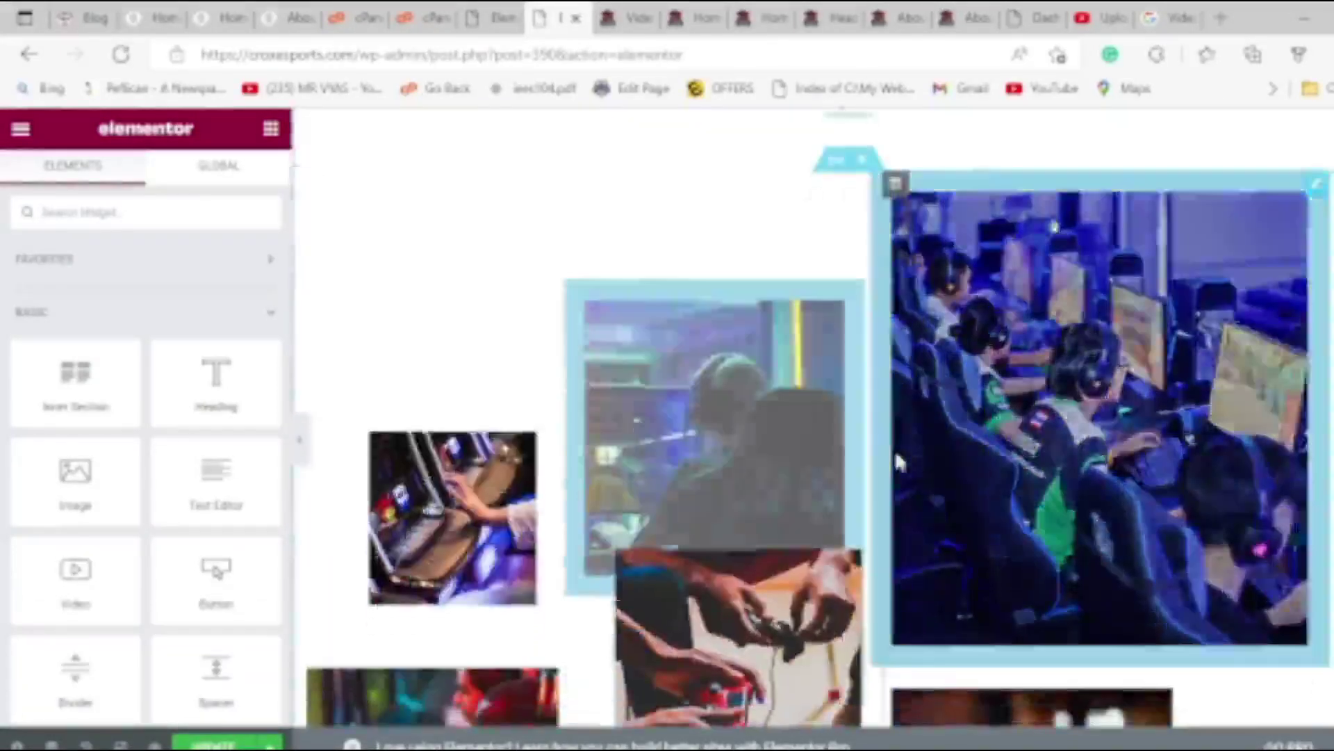
{"action": "scroll", "coordinate": [900, 462], "scroll_direction": "down", "scroll_amount": 10}
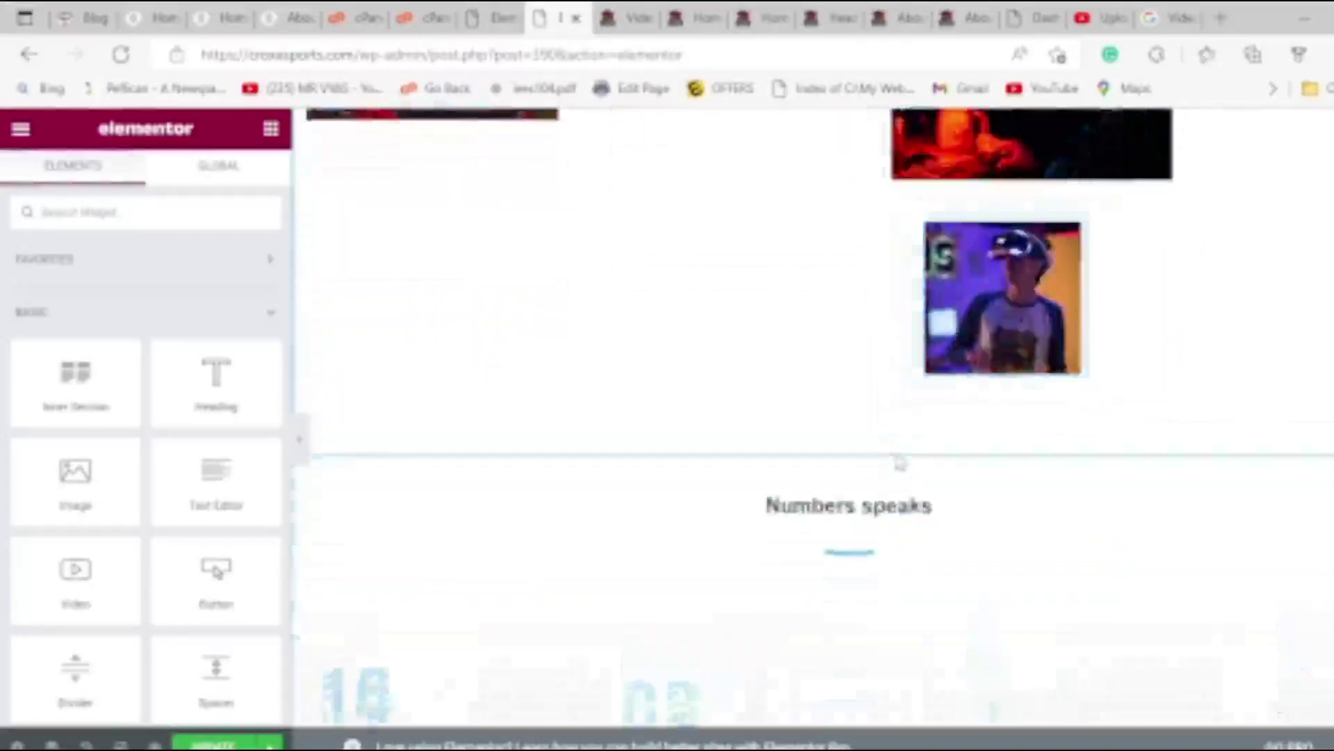
{"action": "scroll", "coordinate": [897, 461], "scroll_direction": "down", "scroll_amount": 8}
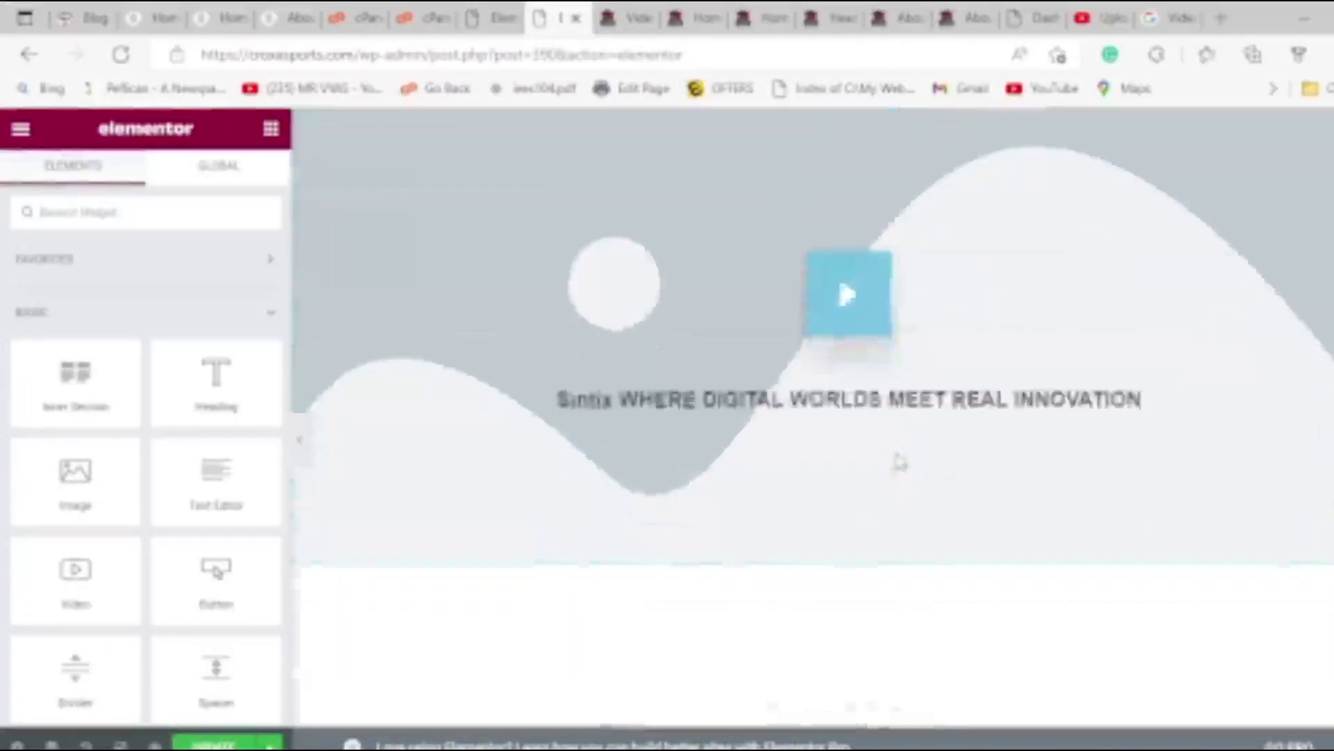
{"action": "scroll", "coordinate": [900, 462], "scroll_direction": "down", "scroll_amount": 10}
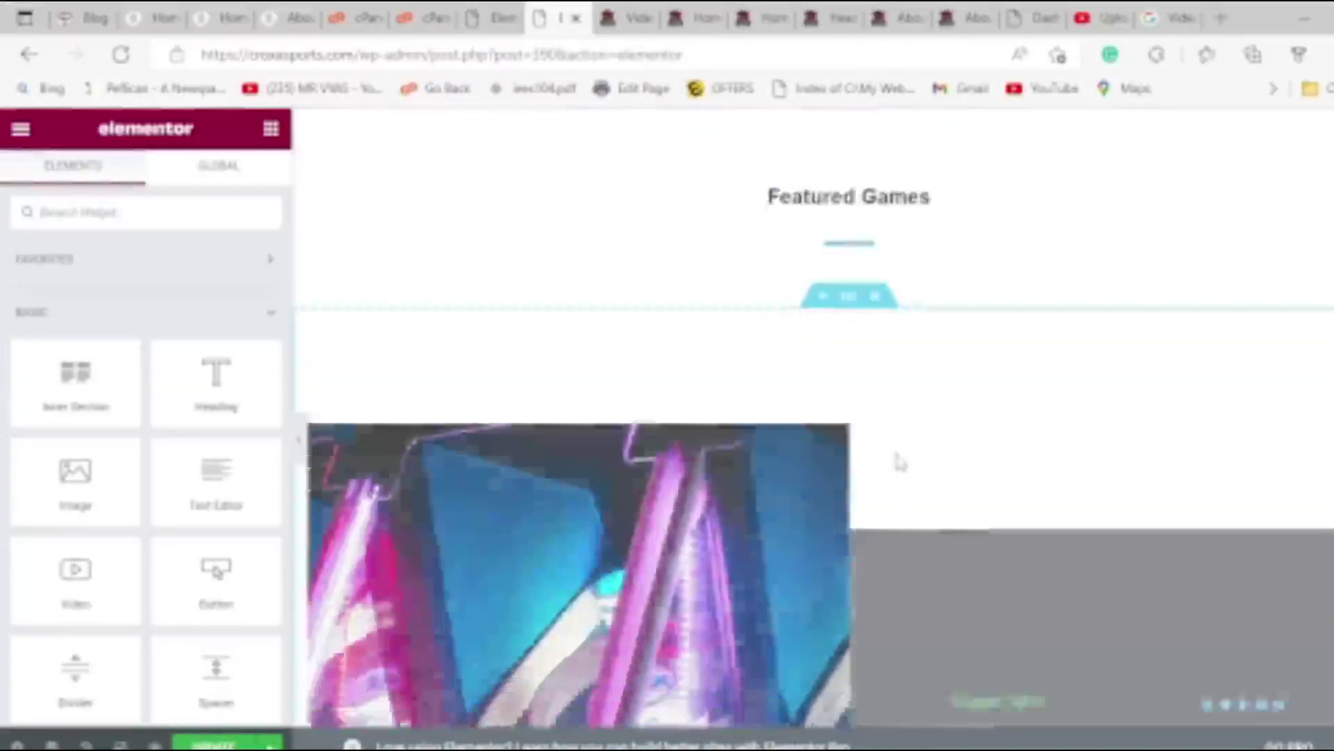
{"action": "scroll", "coordinate": [889, 470], "scroll_direction": "down", "scroll_amount": 10}
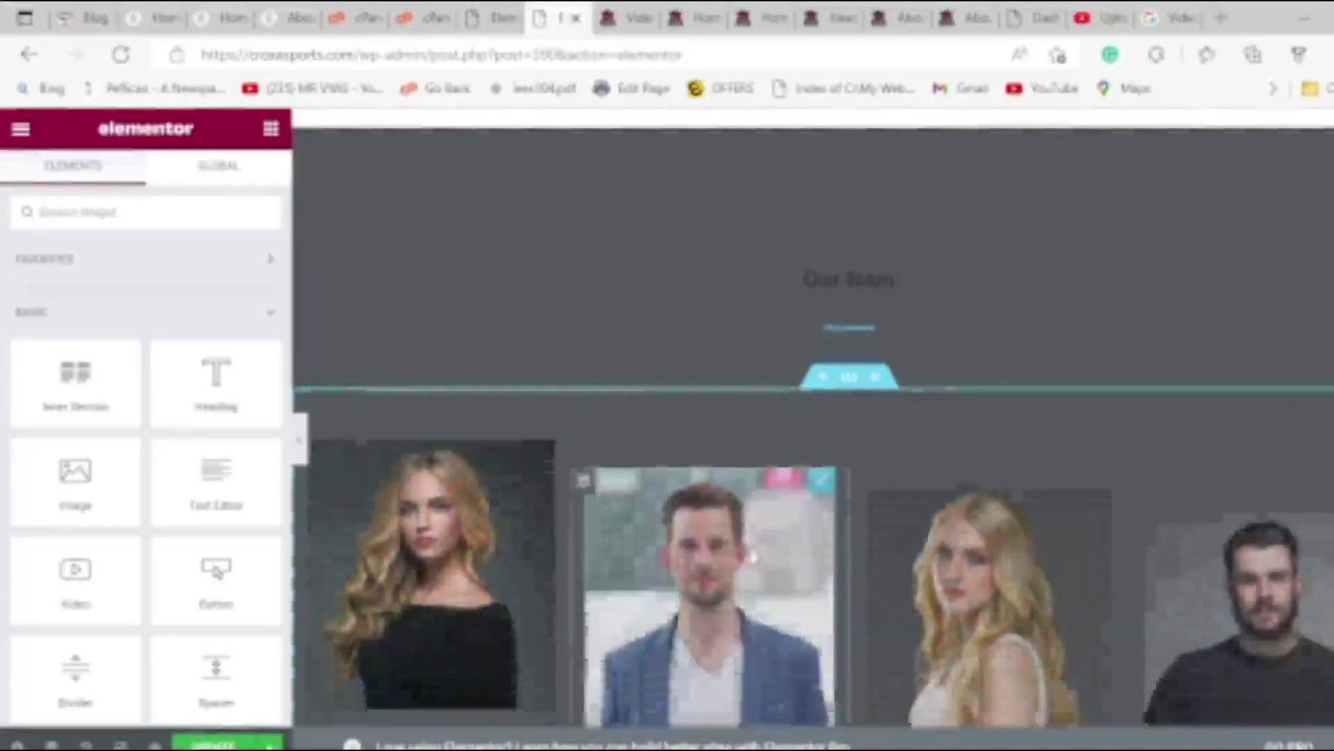
{"action": "scroll", "coordinate": [751, 556], "scroll_direction": "down", "scroll_amount": 8}
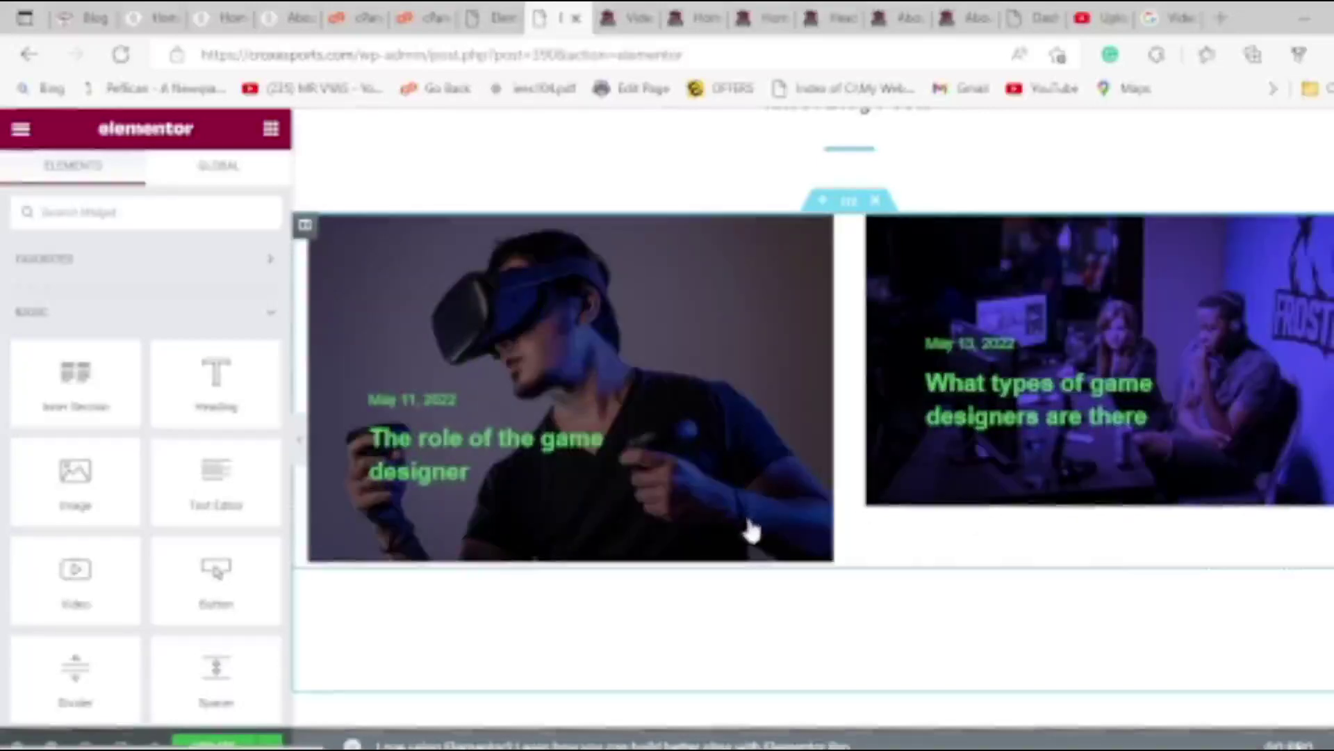
{"action": "scroll", "coordinate": [818, 572], "scroll_direction": "down", "scroll_amount": 3}
{"action": "scroll", "coordinate": [747, 584], "scroll_direction": "up", "scroll_amount": 20}
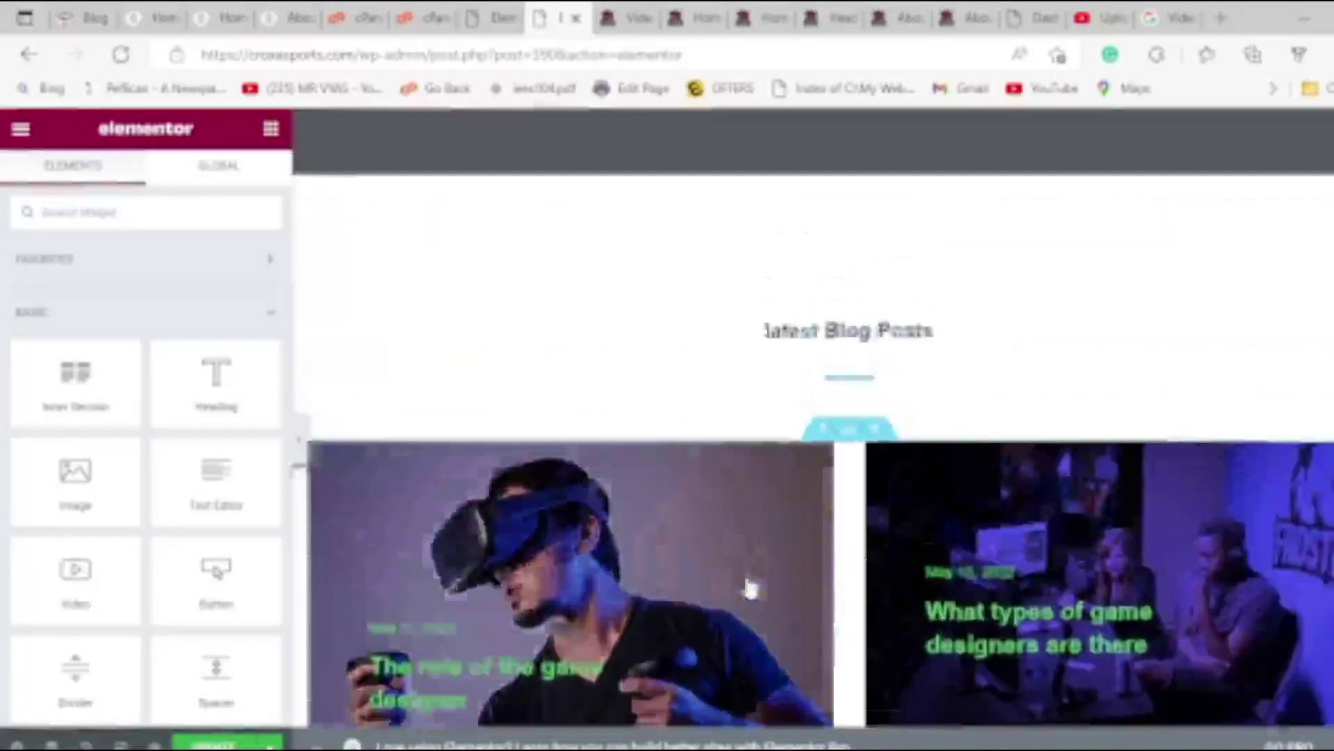
{"action": "scroll", "coordinate": [725, 567], "scroll_direction": "up", "scroll_amount": 20}
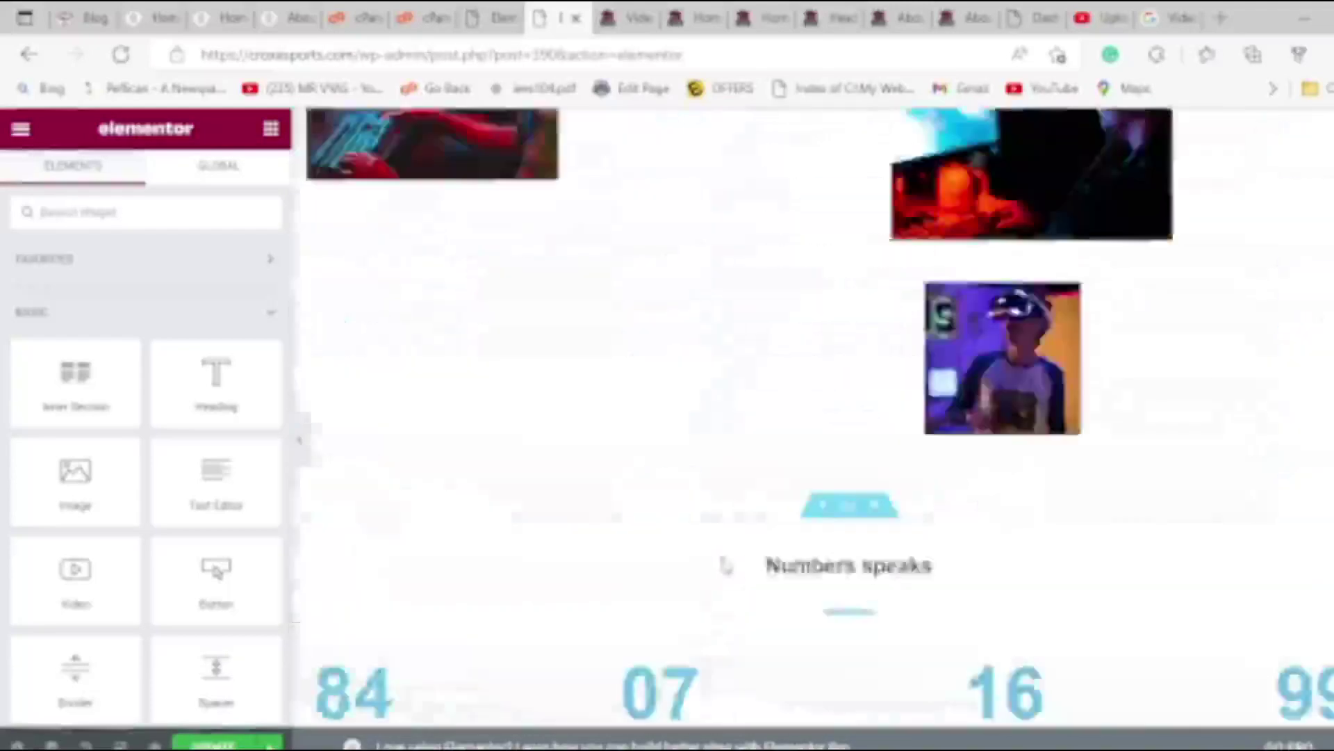
{"action": "scroll", "coordinate": [722, 561], "scroll_direction": "up", "scroll_amount": 4}
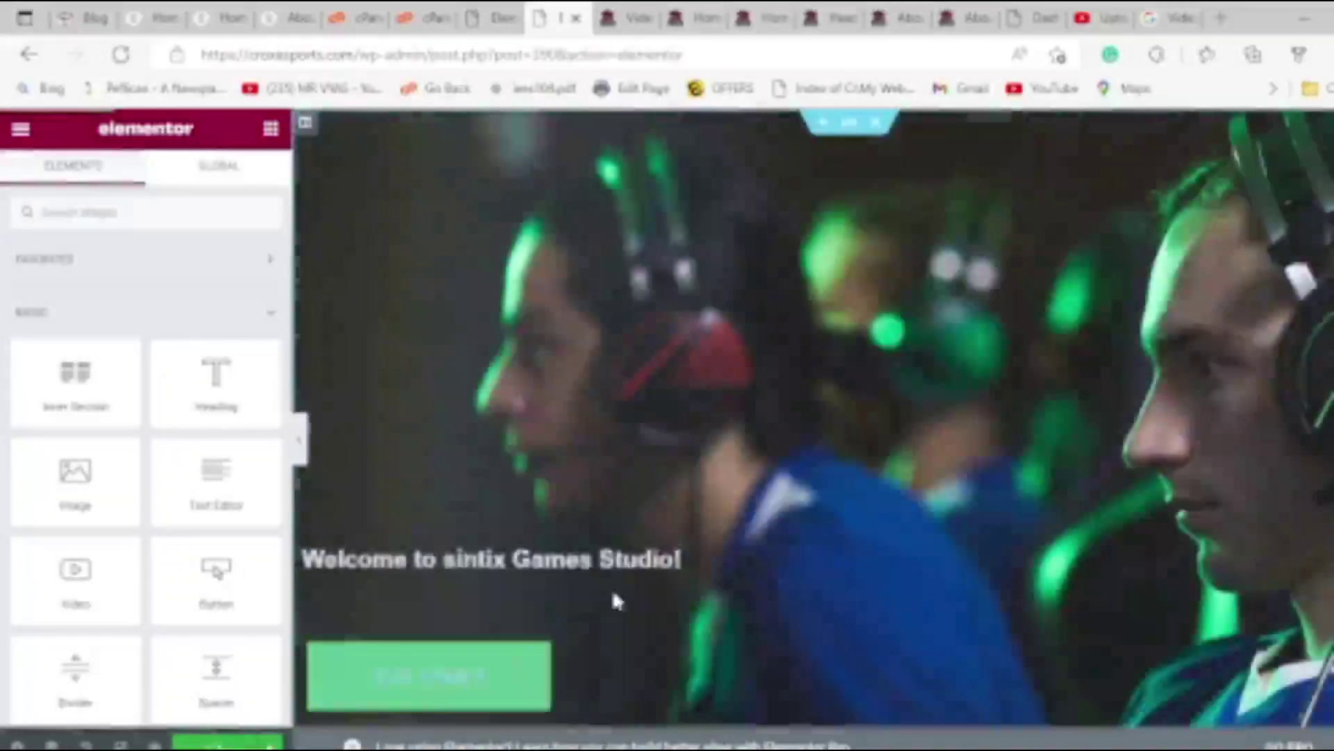
{"action": "scroll", "coordinate": [768, 574], "scroll_direction": "down", "scroll_amount": 10}
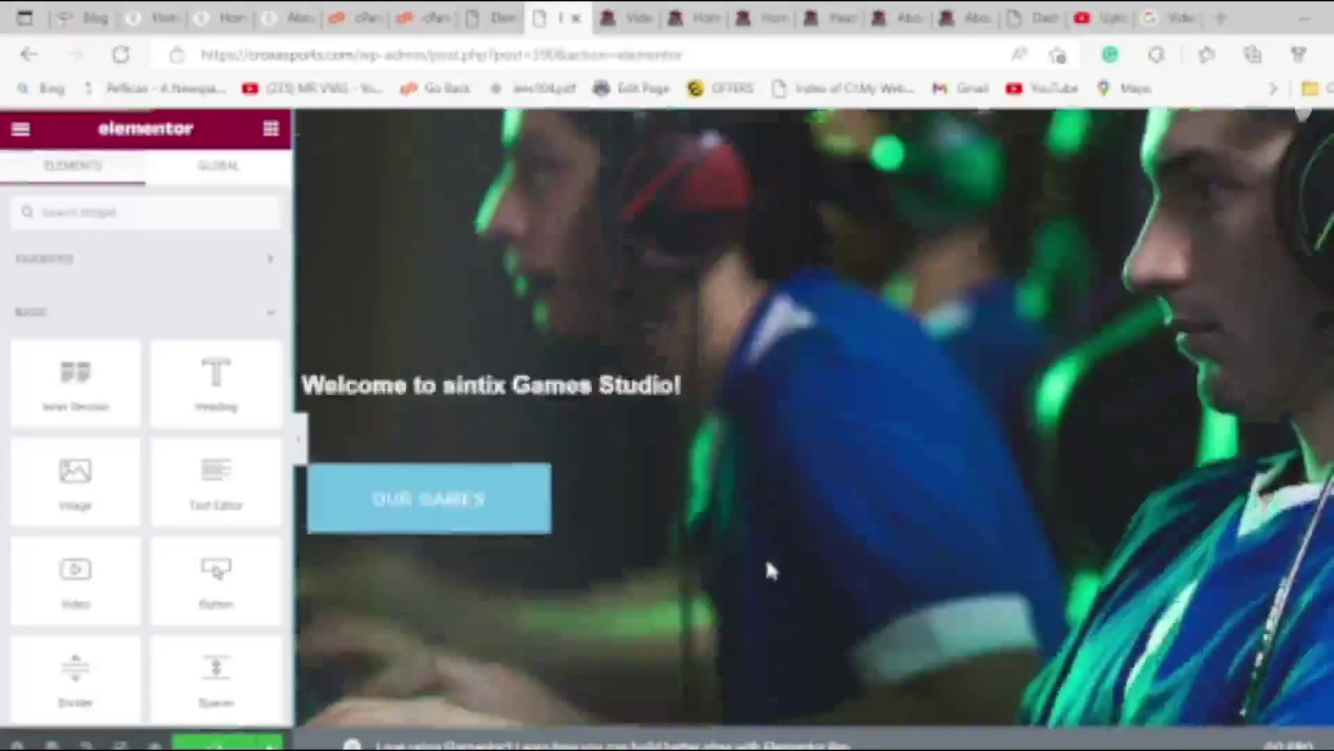
{"action": "scroll", "coordinate": [785, 557], "scroll_direction": "down", "scroll_amount": 15}
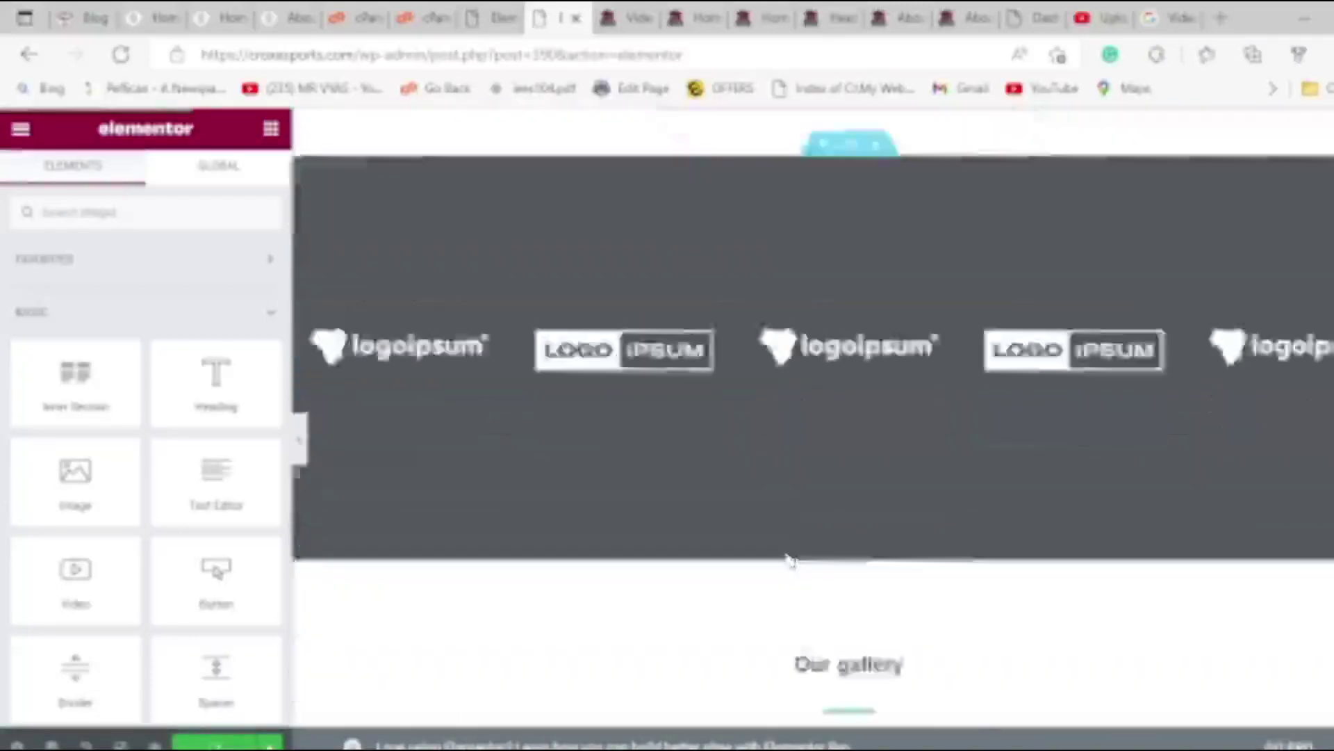
{"action": "scroll", "coordinate": [815, 542], "scroll_direction": "down", "scroll_amount": 15}
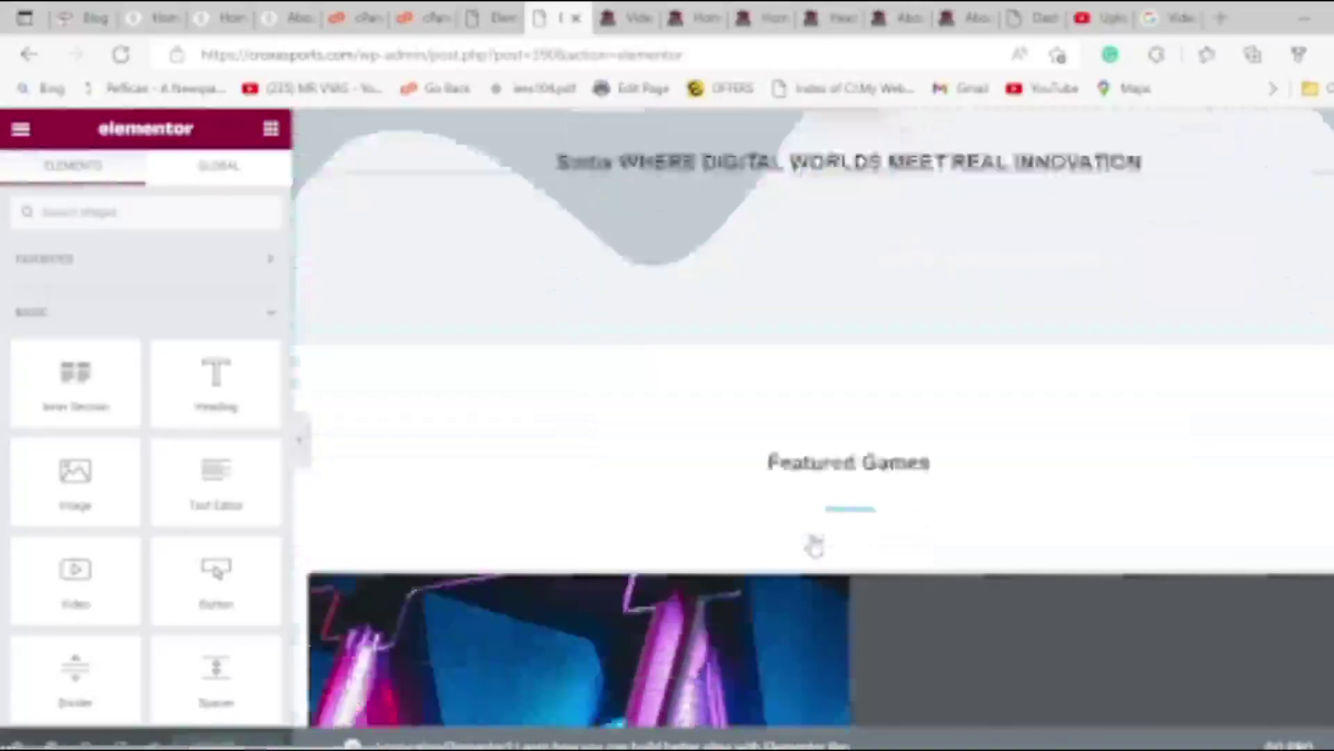
{"action": "scroll", "coordinate": [815, 543], "scroll_direction": "down", "scroll_amount": 8}
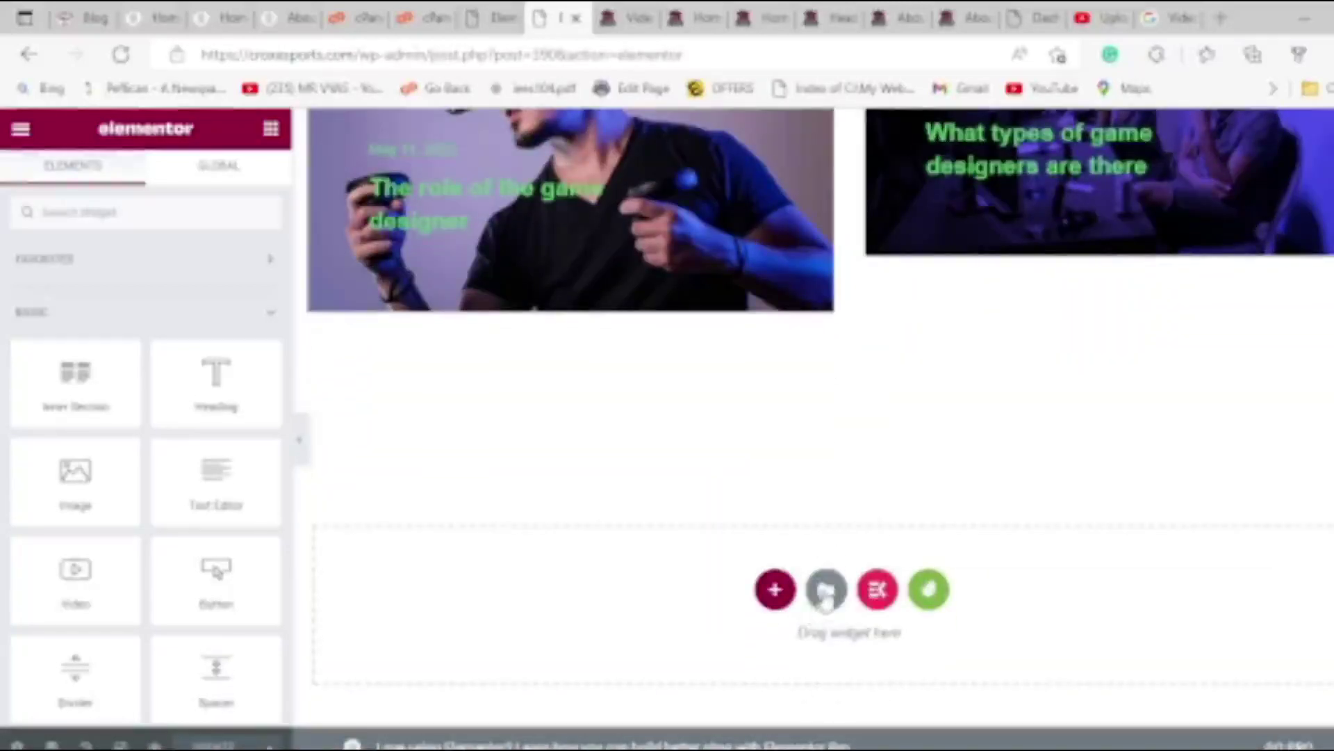
Insert the Sintix - Gaming Studio kit's Footer template below the blog posts.
{"action": "left_click", "coordinate": [930, 588]}
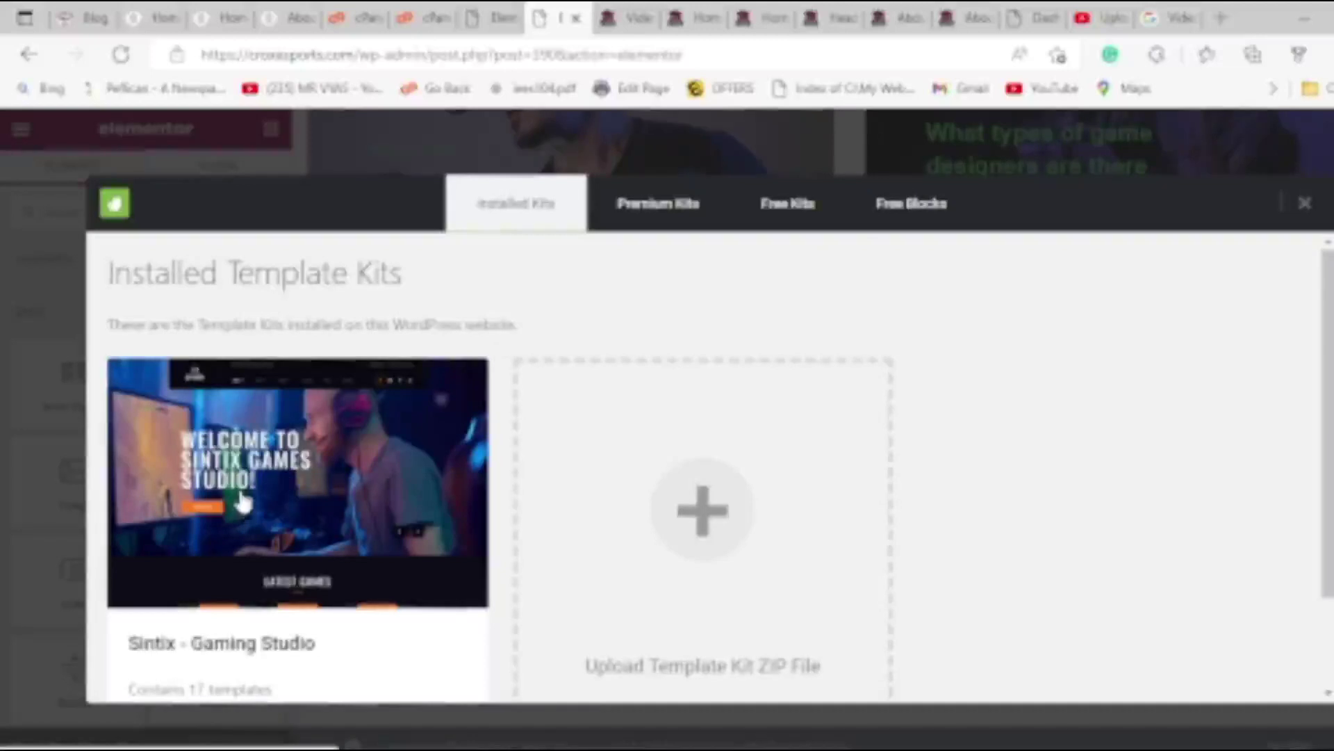
{"action": "left_click", "coordinate": [241, 502]}
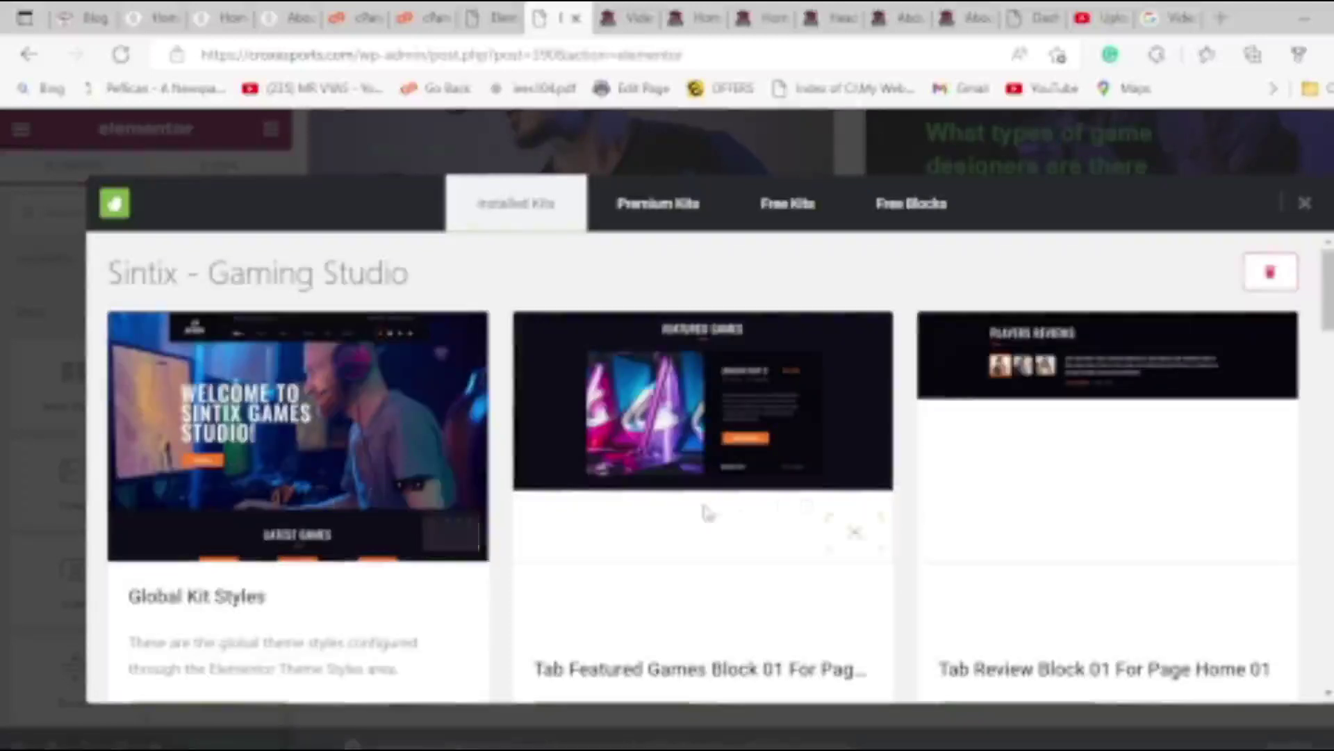
{"action": "scroll", "coordinate": [747, 479], "scroll_direction": "down", "scroll_amount": 9}
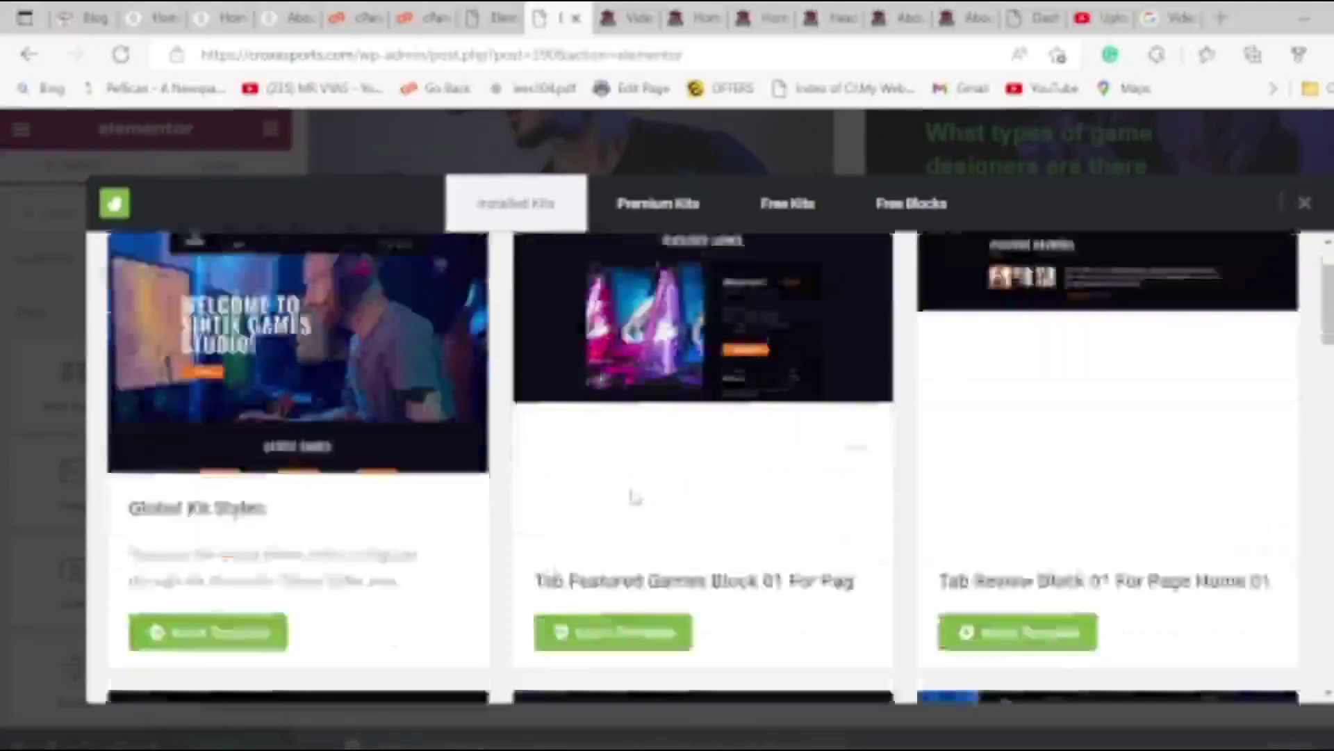
{"action": "scroll", "coordinate": [646, 512], "scroll_direction": "down", "scroll_amount": 2}
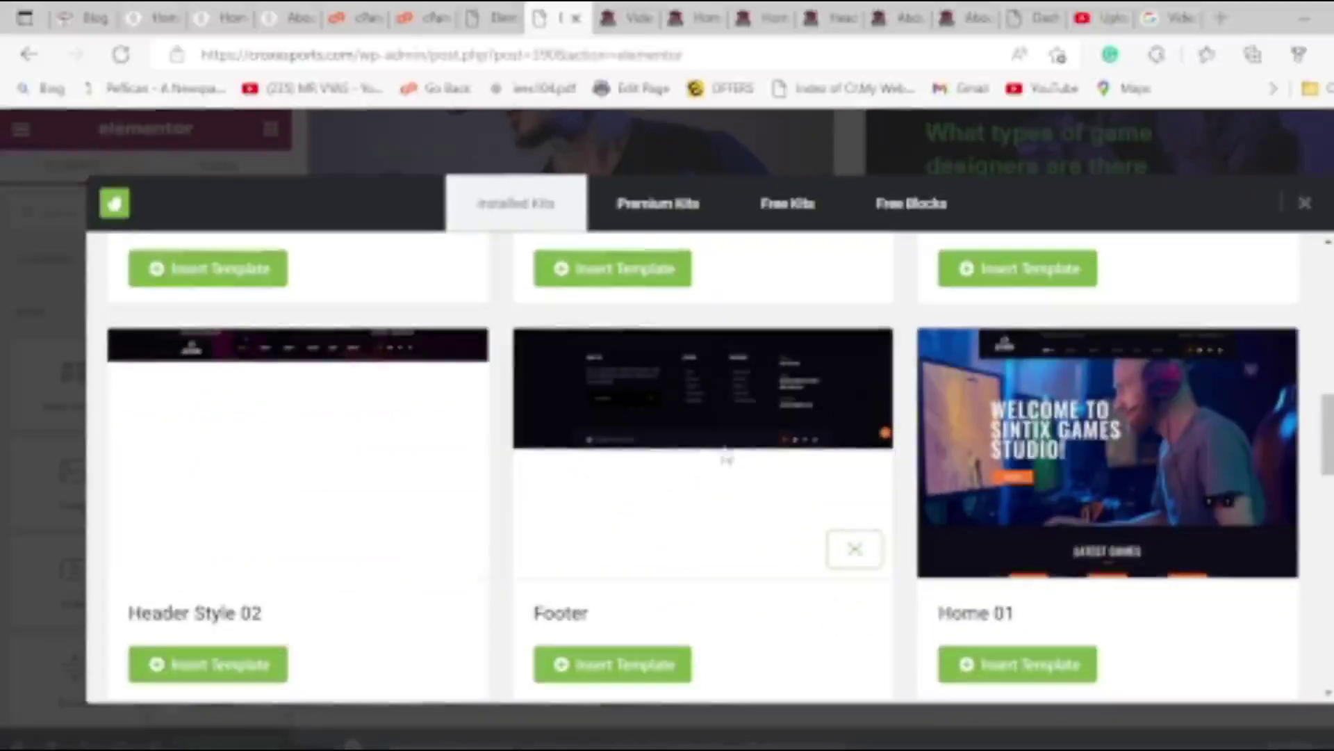
{"action": "scroll", "coordinate": [726, 459], "scroll_direction": "down", "scroll_amount": 8}
{"action": "scroll", "coordinate": [716, 452], "scroll_direction": "down", "scroll_amount": 3}
{"action": "scroll", "coordinate": [695, 438], "scroll_direction": "up", "scroll_amount": 10}
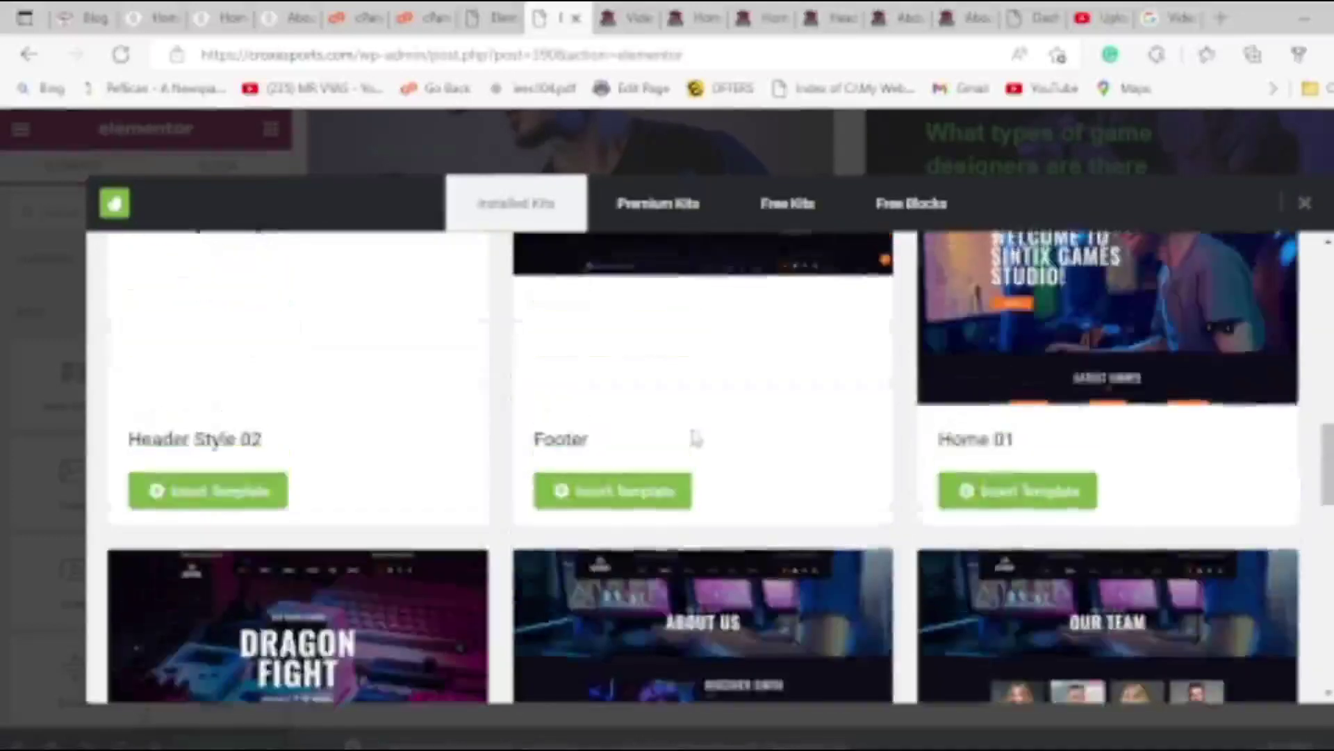
{"action": "scroll", "coordinate": [626, 500], "scroll_direction": "up", "scroll_amount": 2}
{"action": "left_click", "coordinate": [652, 650]}
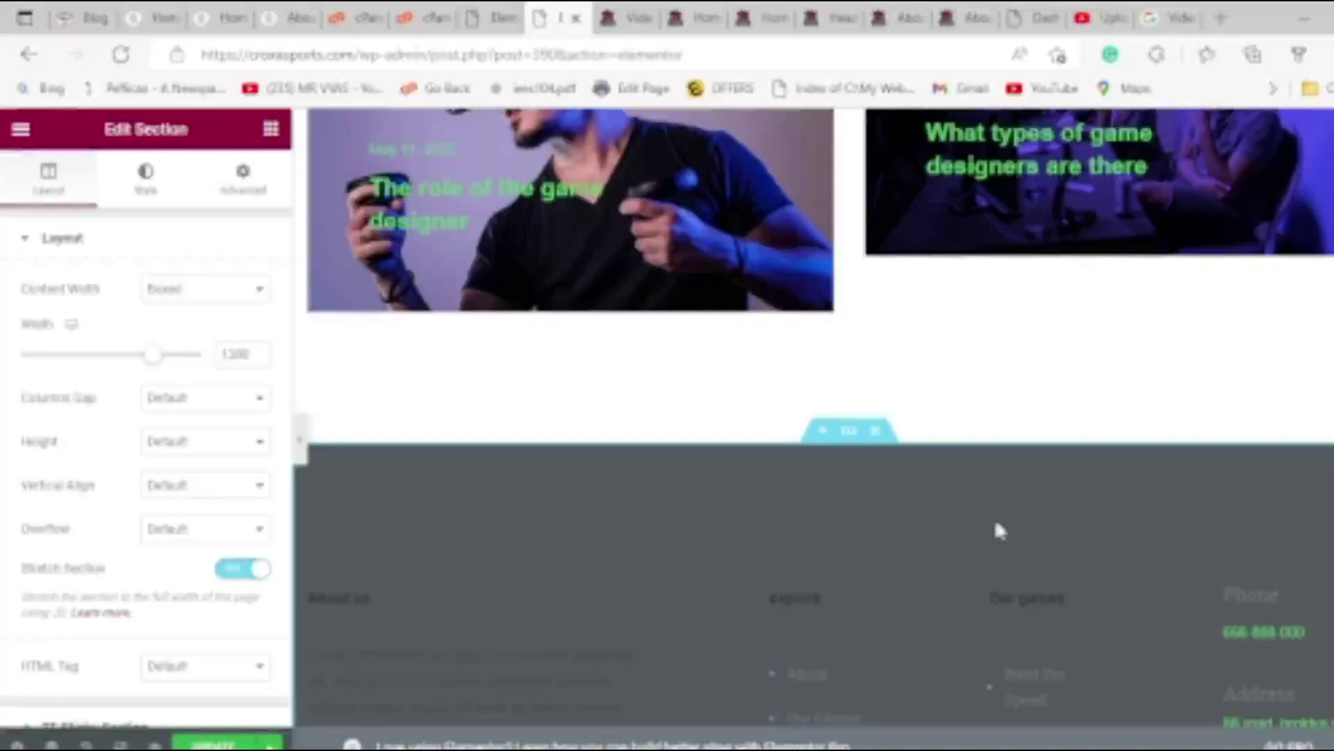
Replace the footer Icon List item text 'Themesflat.com' with 'Crox E-Sports'.
{"action": "scroll", "coordinate": [938, 560], "scroll_direction": "down", "scroll_amount": 3}
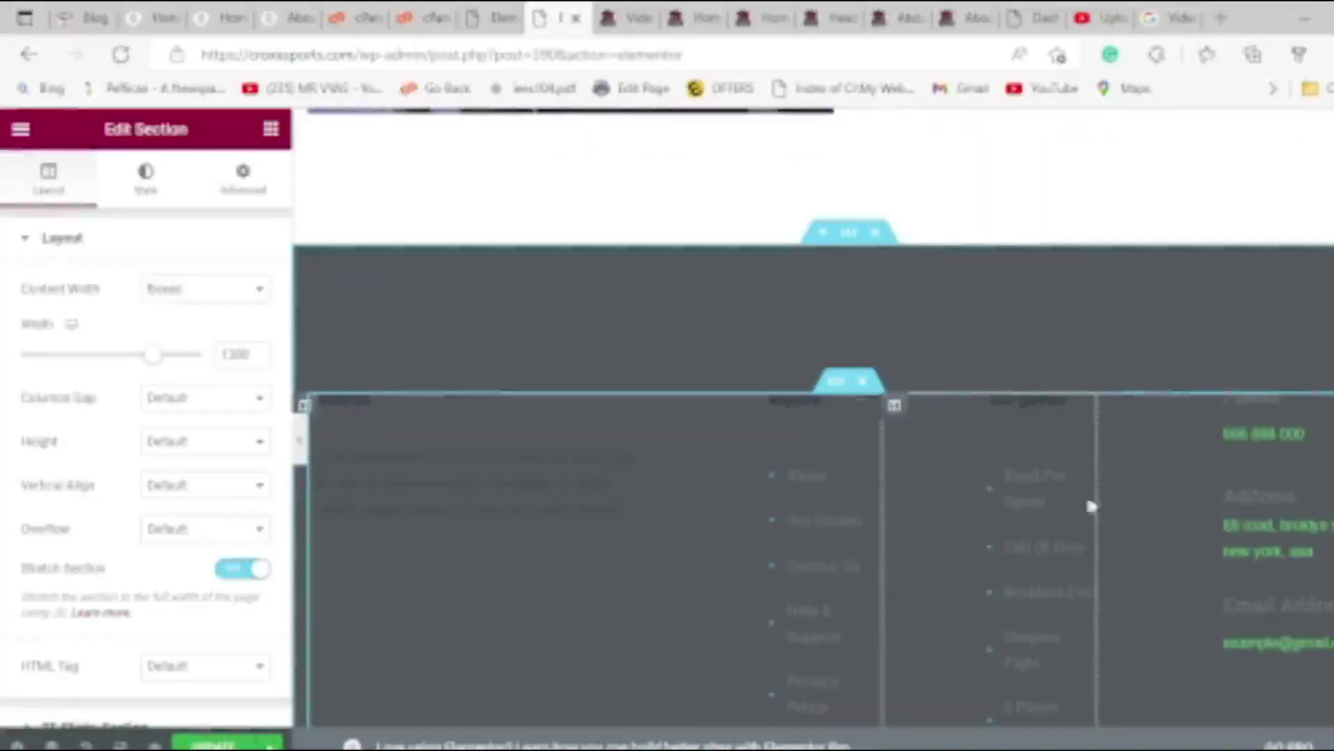
{"action": "scroll", "coordinate": [1014, 472], "scroll_direction": "down", "scroll_amount": 8}
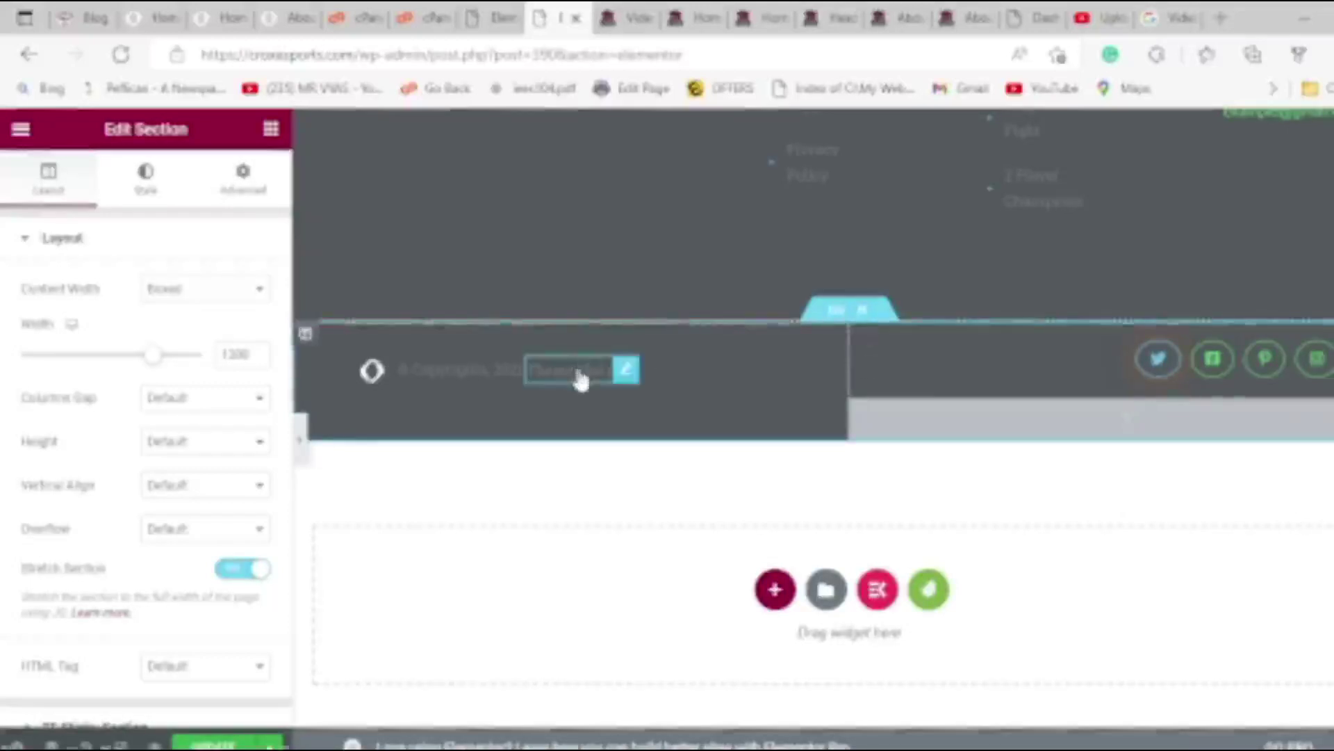
{"action": "left_click", "coordinate": [581, 377]}
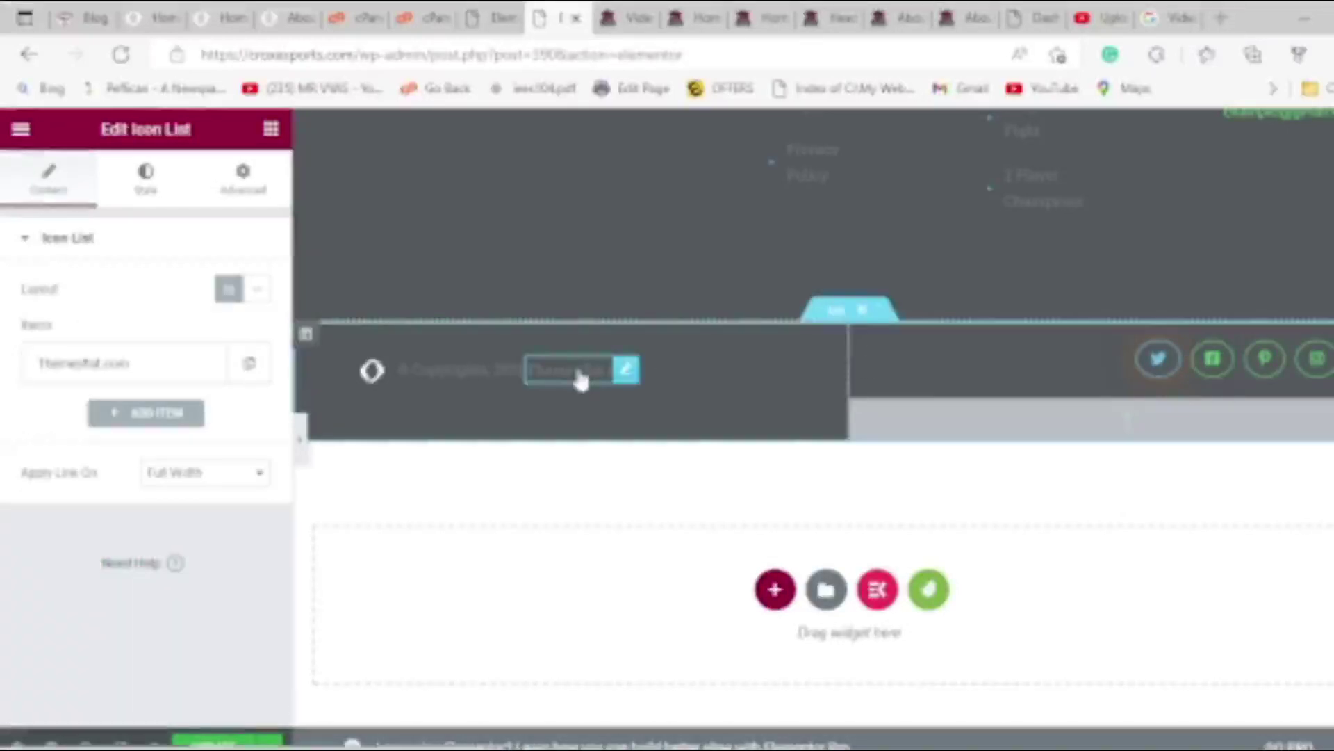
{"action": "left_click", "coordinate": [74, 372]}
{"action": "left_click_drag", "start_coordinate": [137, 444], "coordinate": [3, 420]}
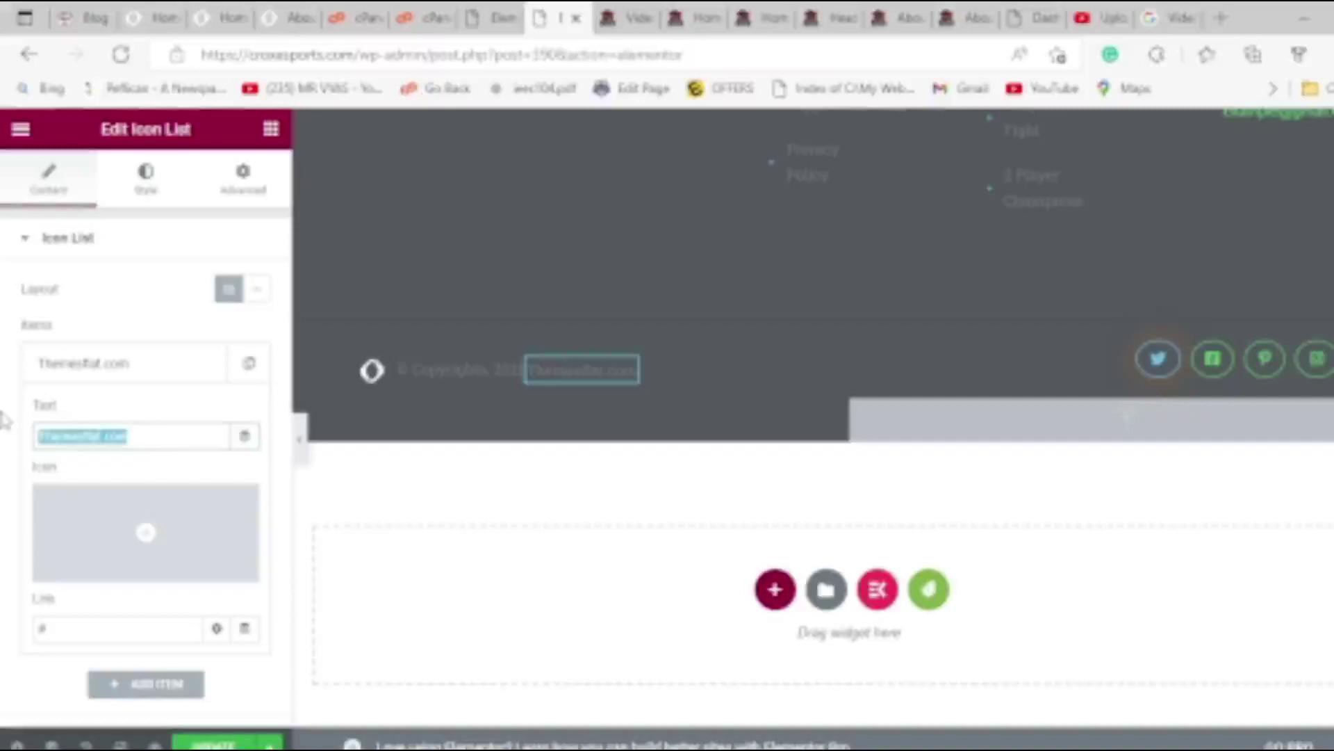
{"action": "left_click_drag", "start_coordinate": [249, 55], "coordinate": [299, 55]}
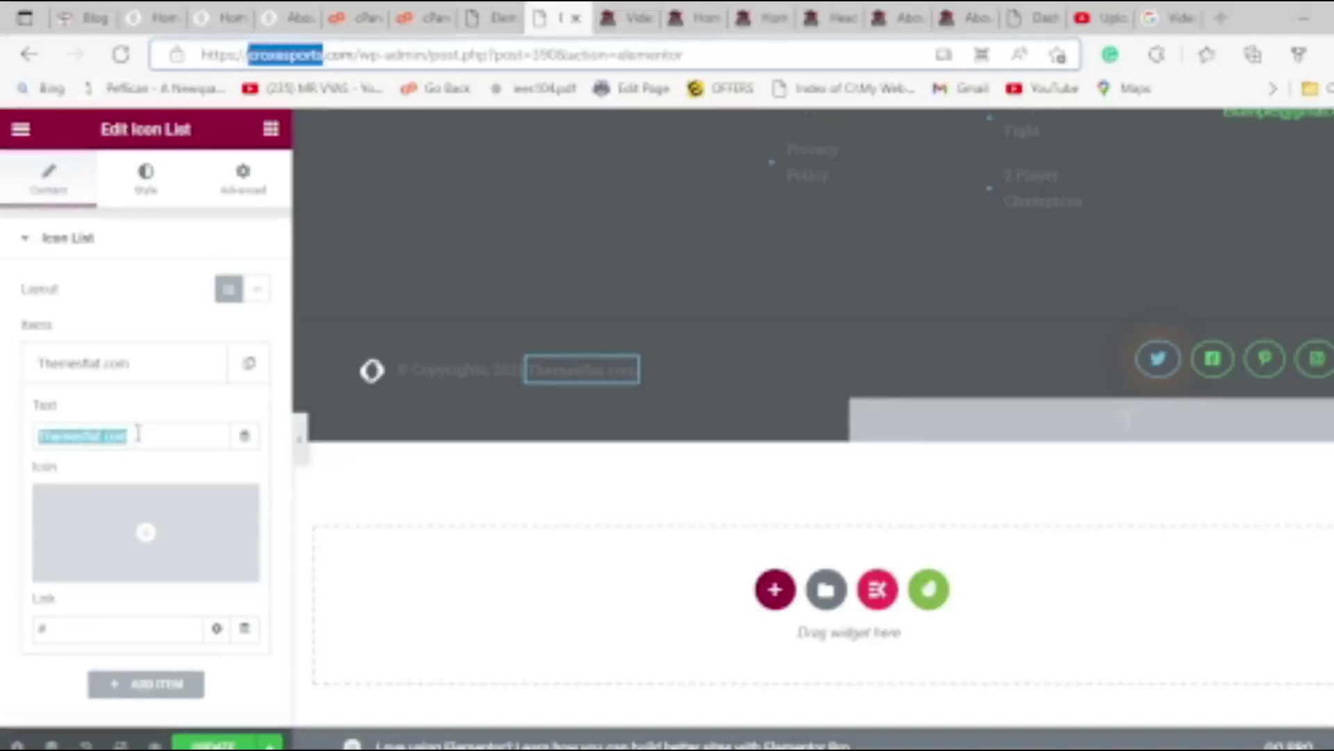
{"action": "key", "text": "Right"}
{"action": "key", "text": "ctrl+z"}
{"action": "key", "text": "ctrl+c"}
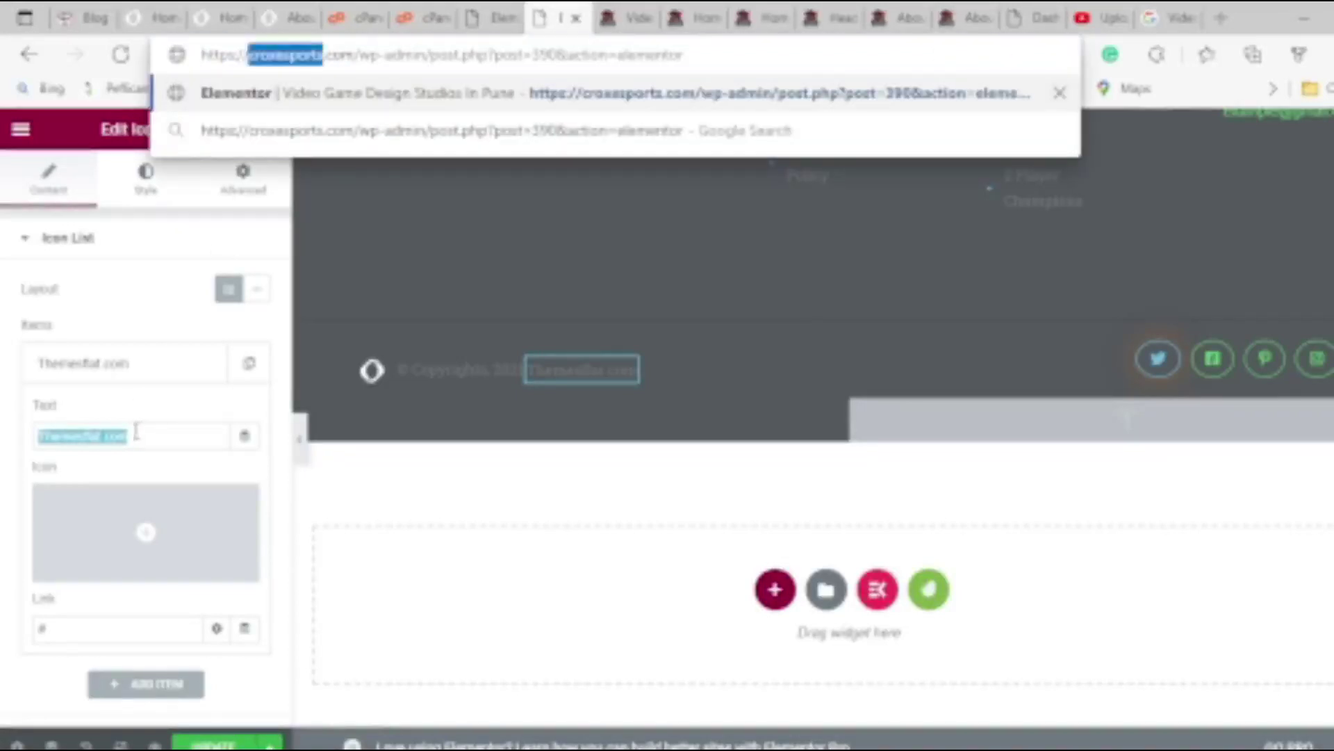
{"action": "left_click", "coordinate": [134, 443]}
{"action": "left_click", "coordinate": [145, 436]}
{"action": "key", "text": "ctrl+a"}
{"action": "key", "text": "ctrl+v"}
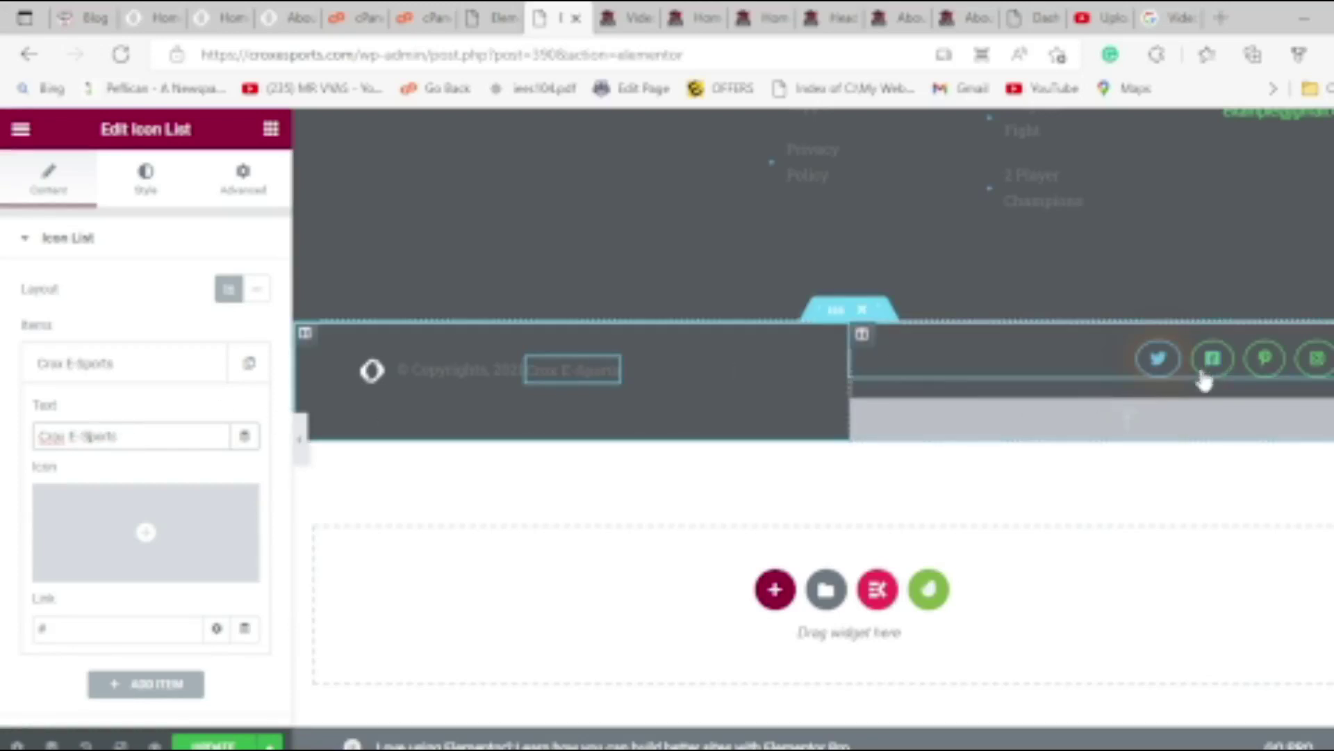
Add a new top section and insert the Sintix kit's Header Style 01 template into it.
{"action": "scroll", "coordinate": [802, 346], "scroll_direction": "up", "scroll_amount": 4}
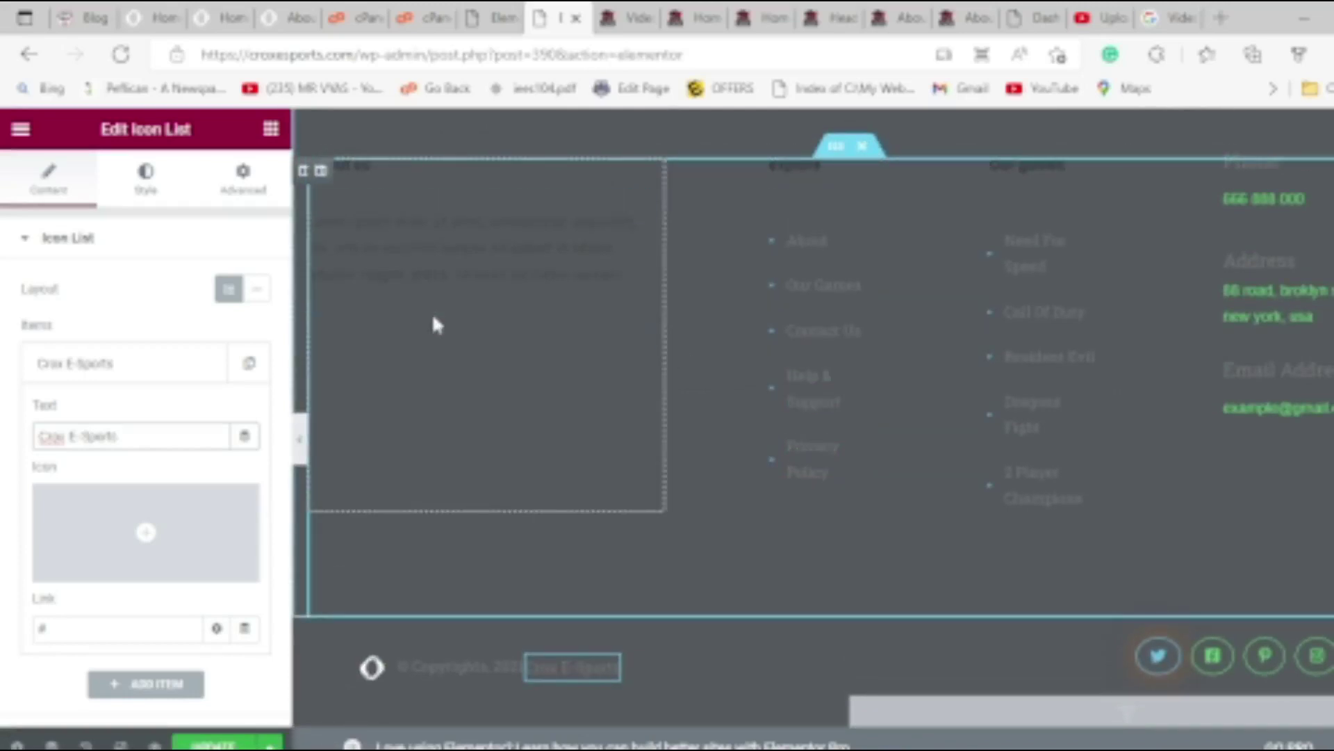
{"action": "scroll", "coordinate": [486, 347], "scroll_direction": "up", "scroll_amount": 4}
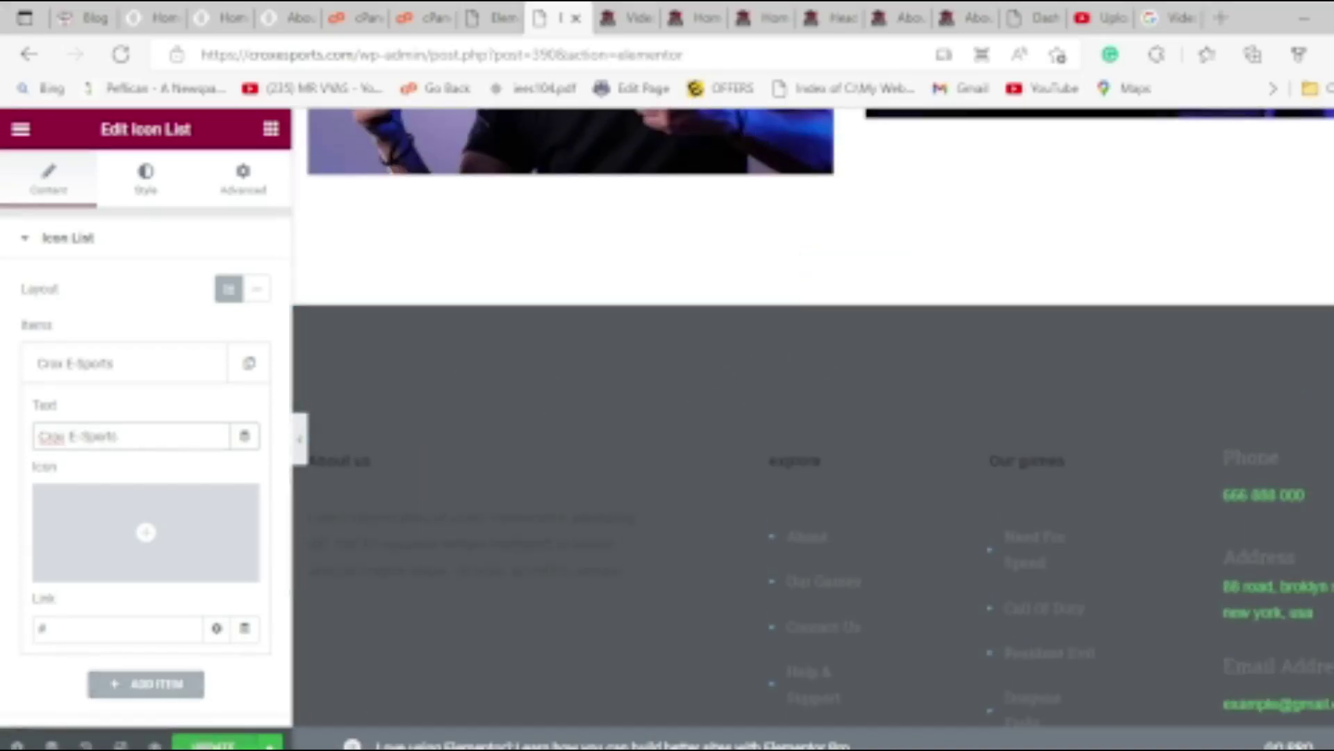
{"action": "scroll", "coordinate": [695, 485], "scroll_direction": "up", "scroll_amount": 15}
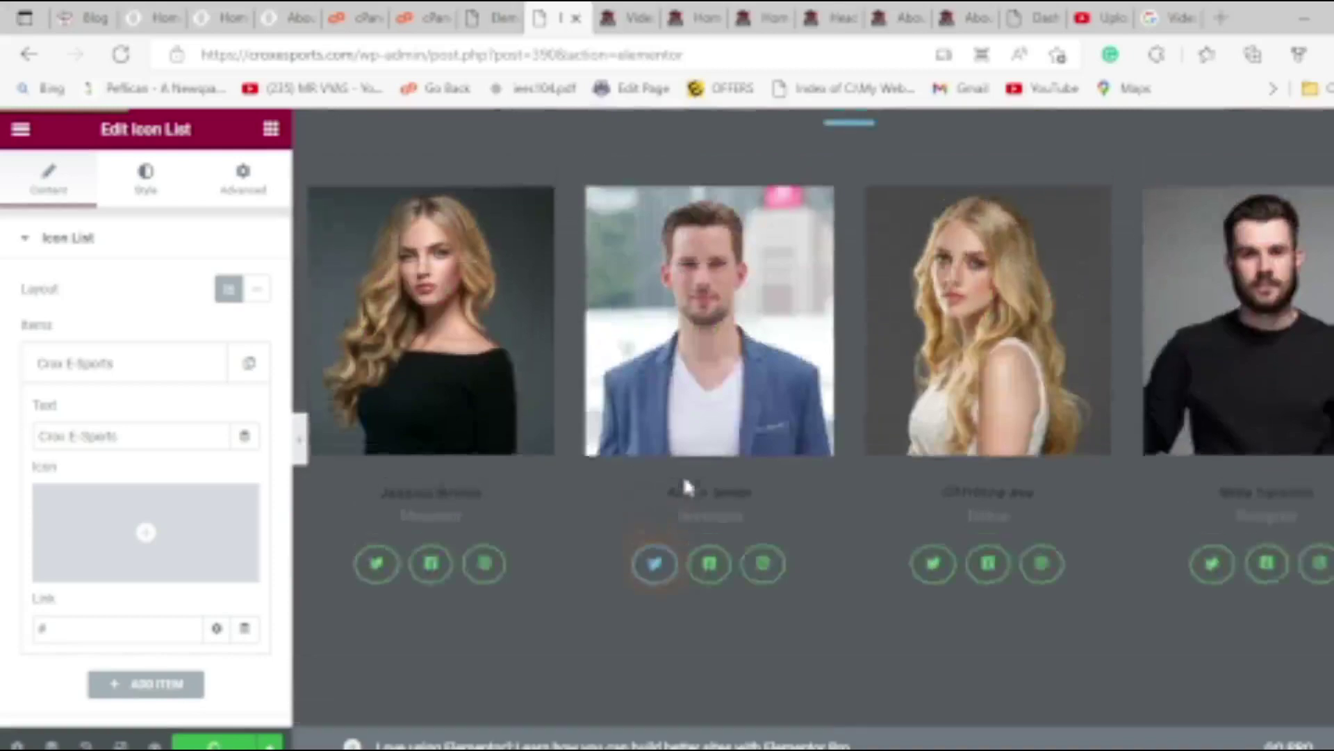
{"action": "scroll", "coordinate": [681, 477], "scroll_direction": "up", "scroll_amount": 20}
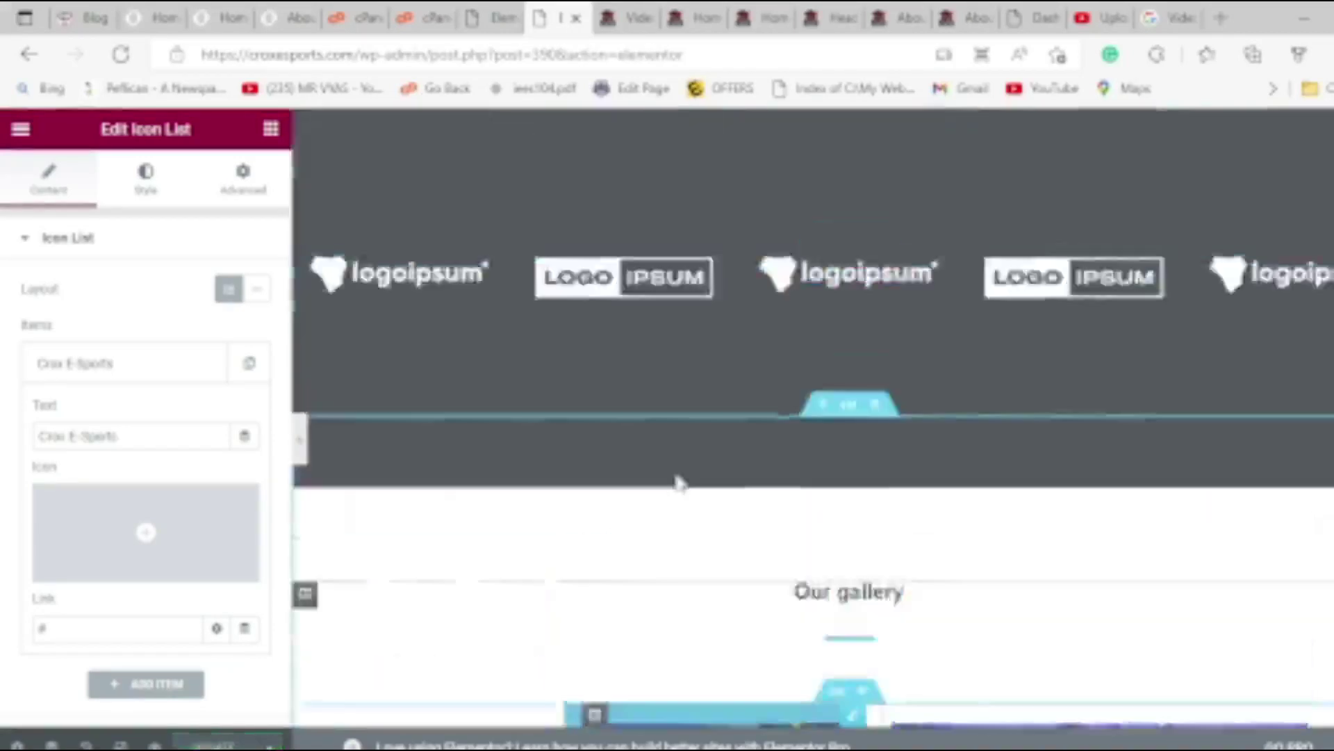
{"action": "scroll", "coordinate": [679, 481], "scroll_direction": "up", "scroll_amount": 5}
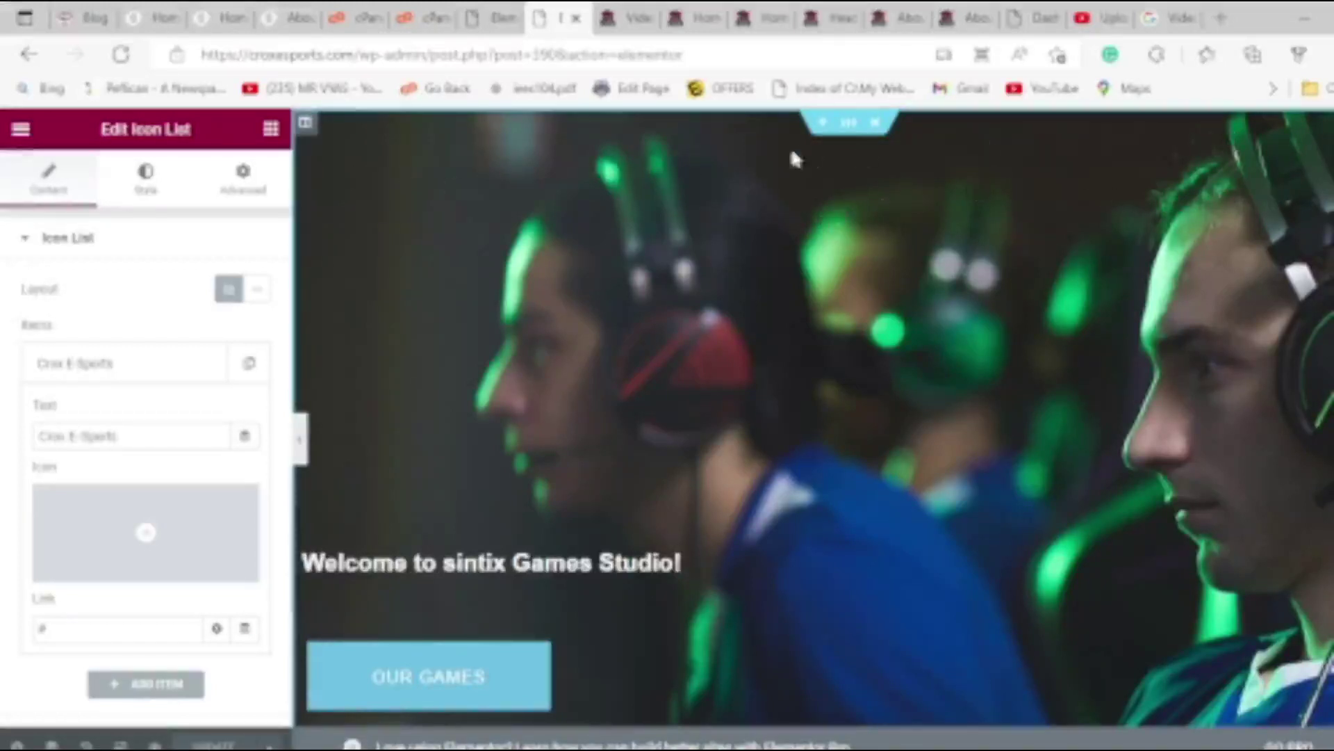
{"action": "left_click", "coordinate": [822, 123]}
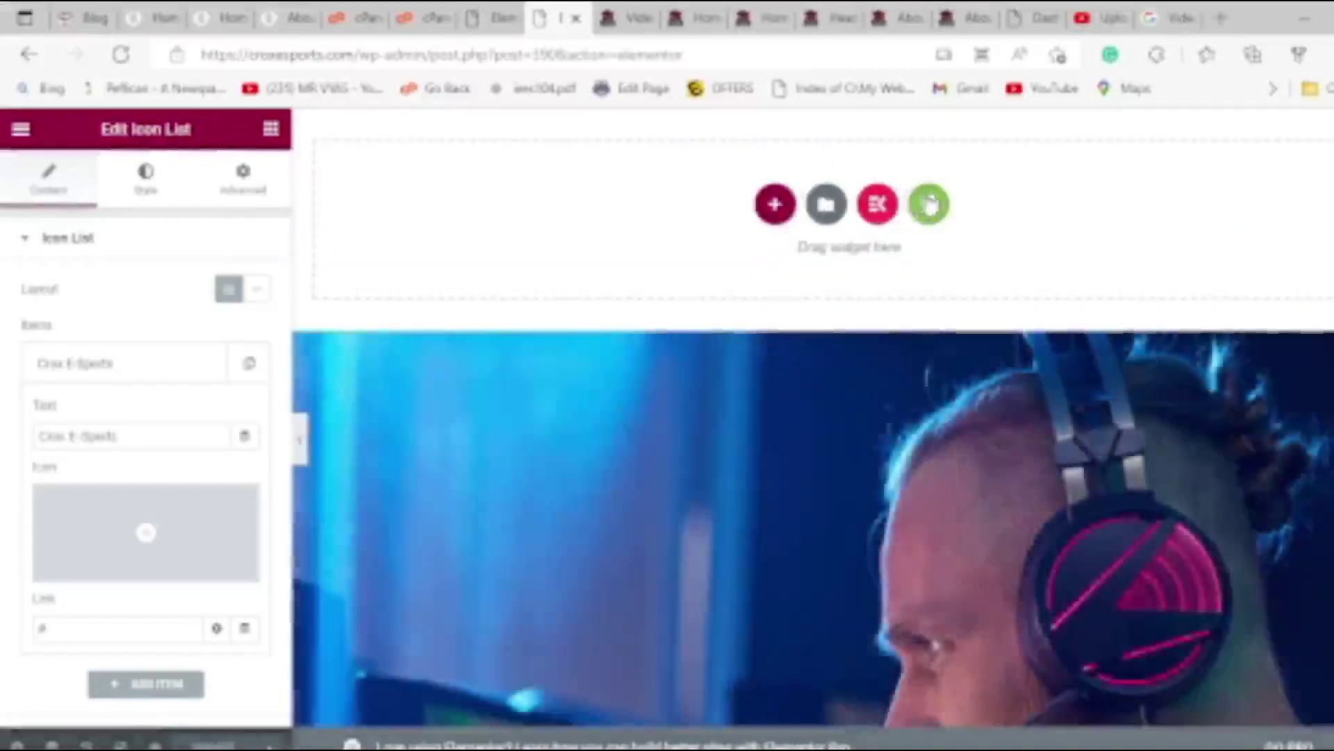
{"action": "left_click", "coordinate": [929, 204]}
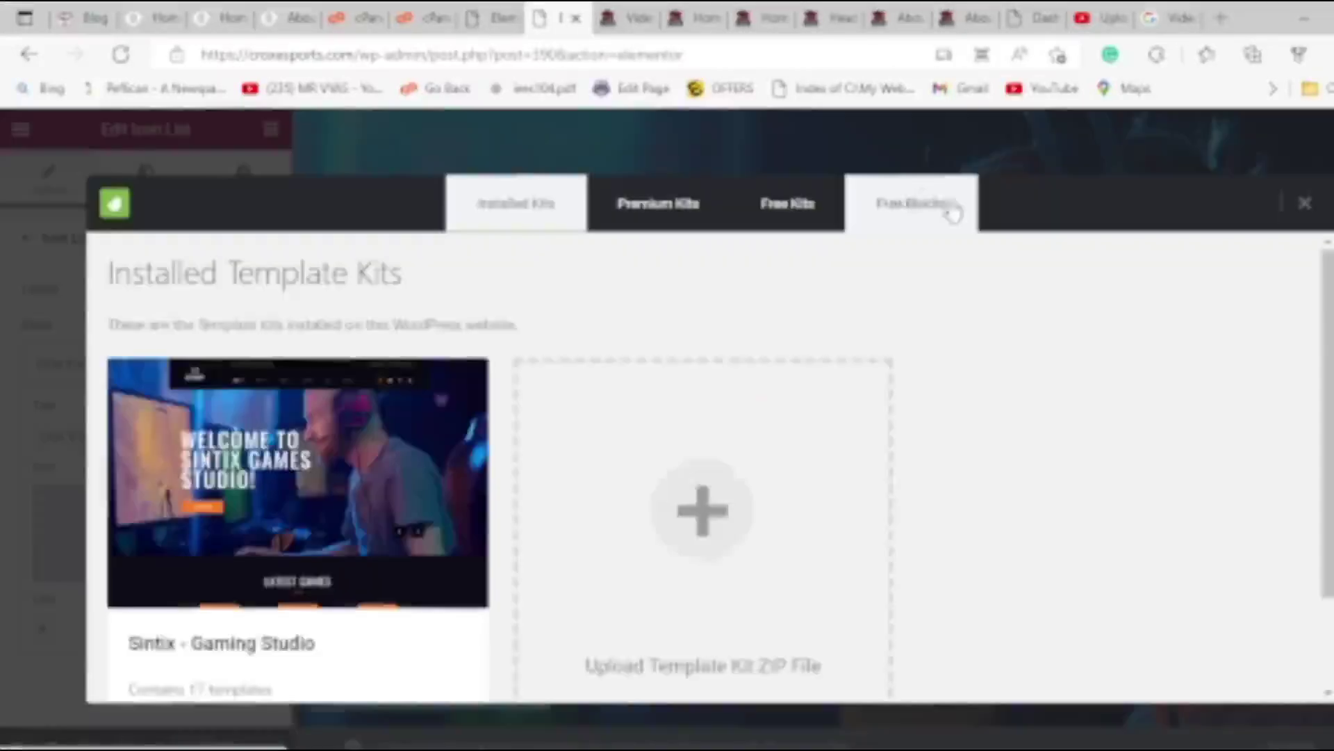
{"action": "left_click", "coordinate": [382, 438]}
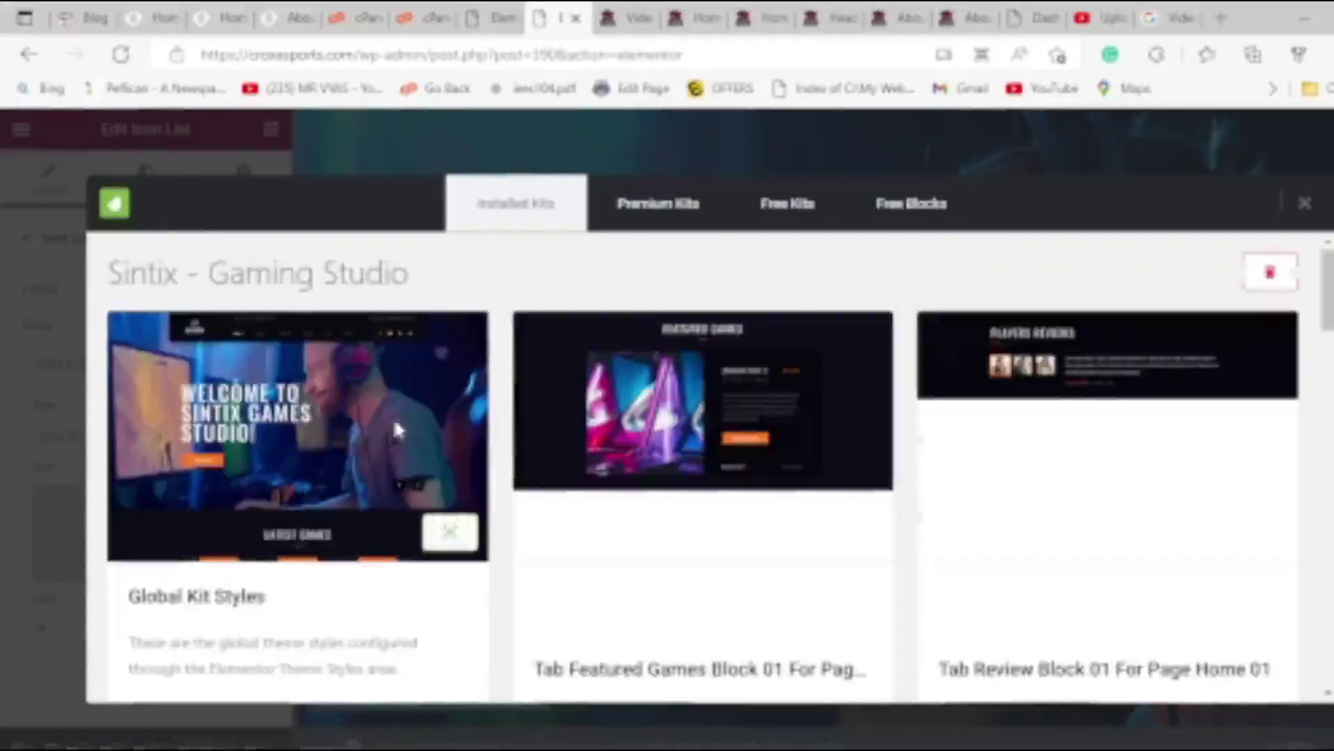
{"action": "scroll", "coordinate": [1049, 384], "scroll_direction": "down", "scroll_amount": 5}
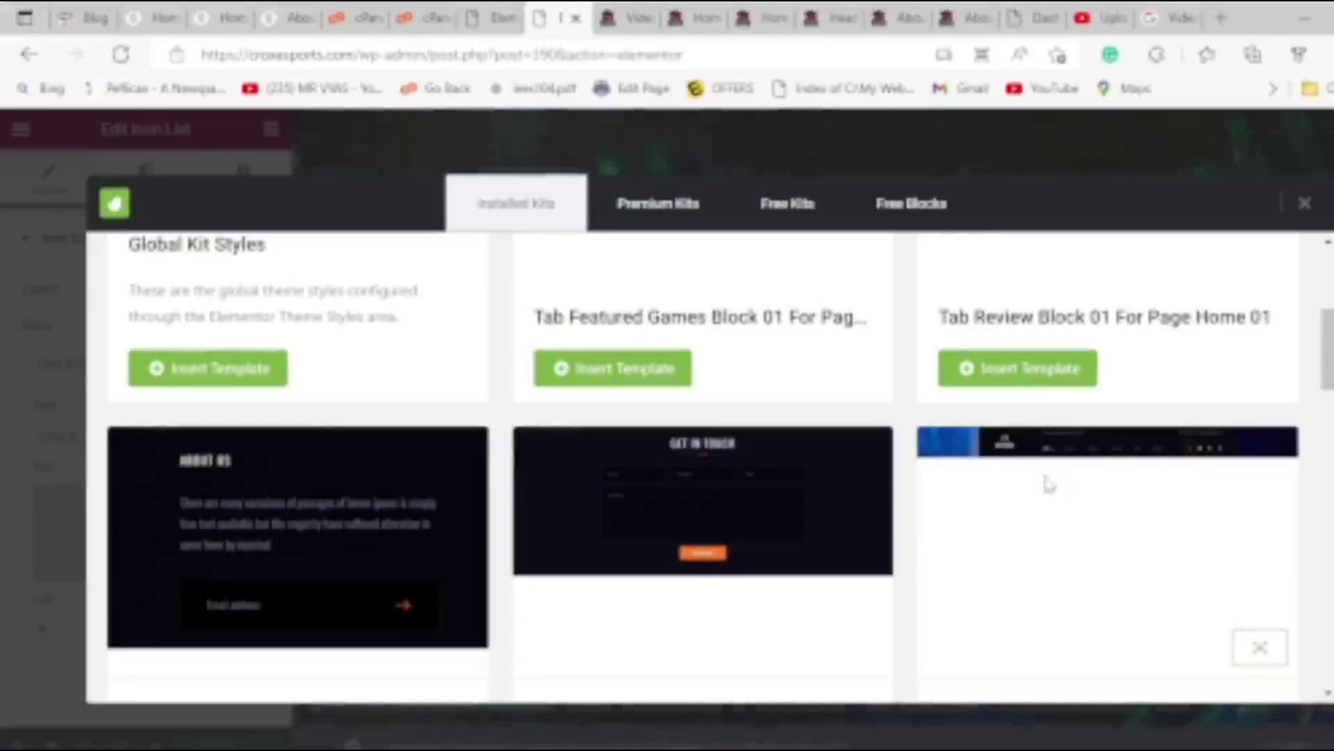
{"action": "scroll", "coordinate": [1064, 452], "scroll_direction": "down", "scroll_amount": 6}
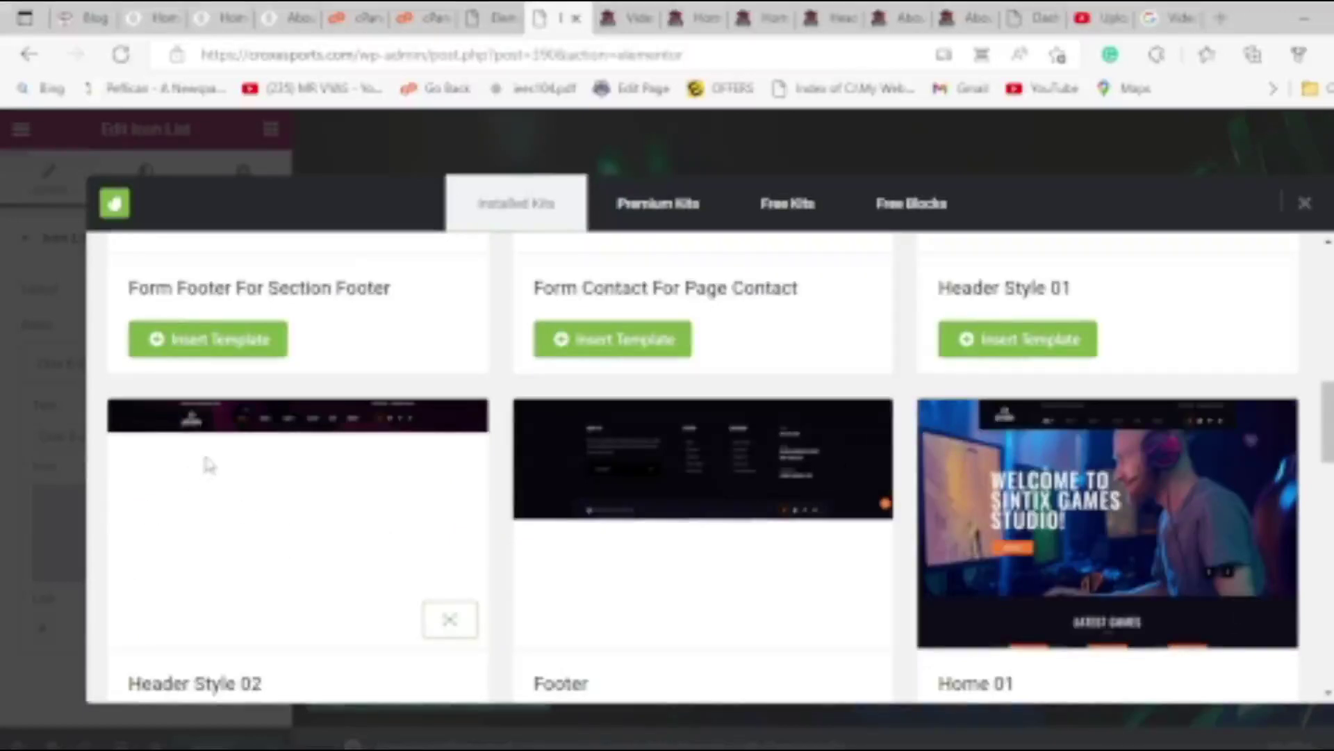
{"action": "scroll", "coordinate": [208, 462], "scroll_direction": "down", "scroll_amount": 4}
{"action": "scroll", "coordinate": [221, 464], "scroll_direction": "up", "scroll_amount": 5}
{"action": "scroll", "coordinate": [512, 402], "scroll_direction": "up", "scroll_amount": 4}
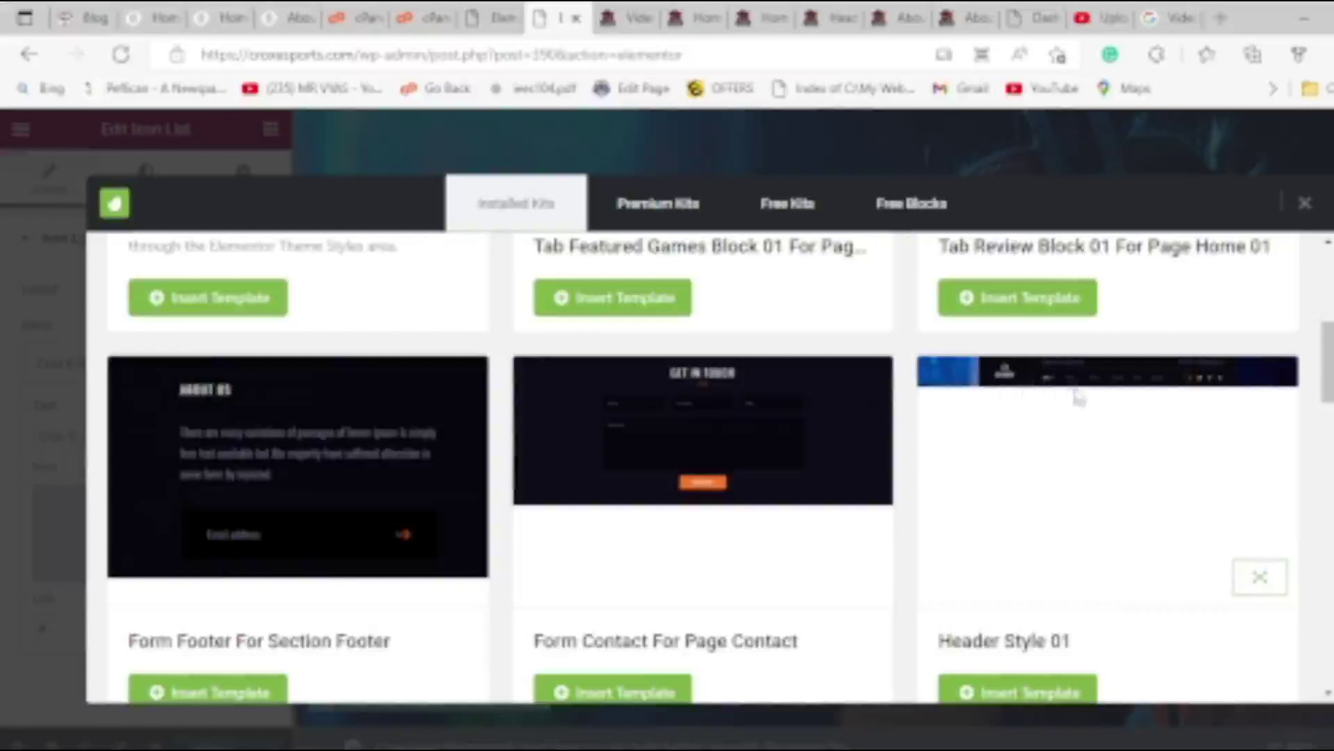
{"action": "scroll", "coordinate": [1078, 396], "scroll_direction": "down", "scroll_amount": 2}
{"action": "left_click", "coordinate": [1015, 553]}
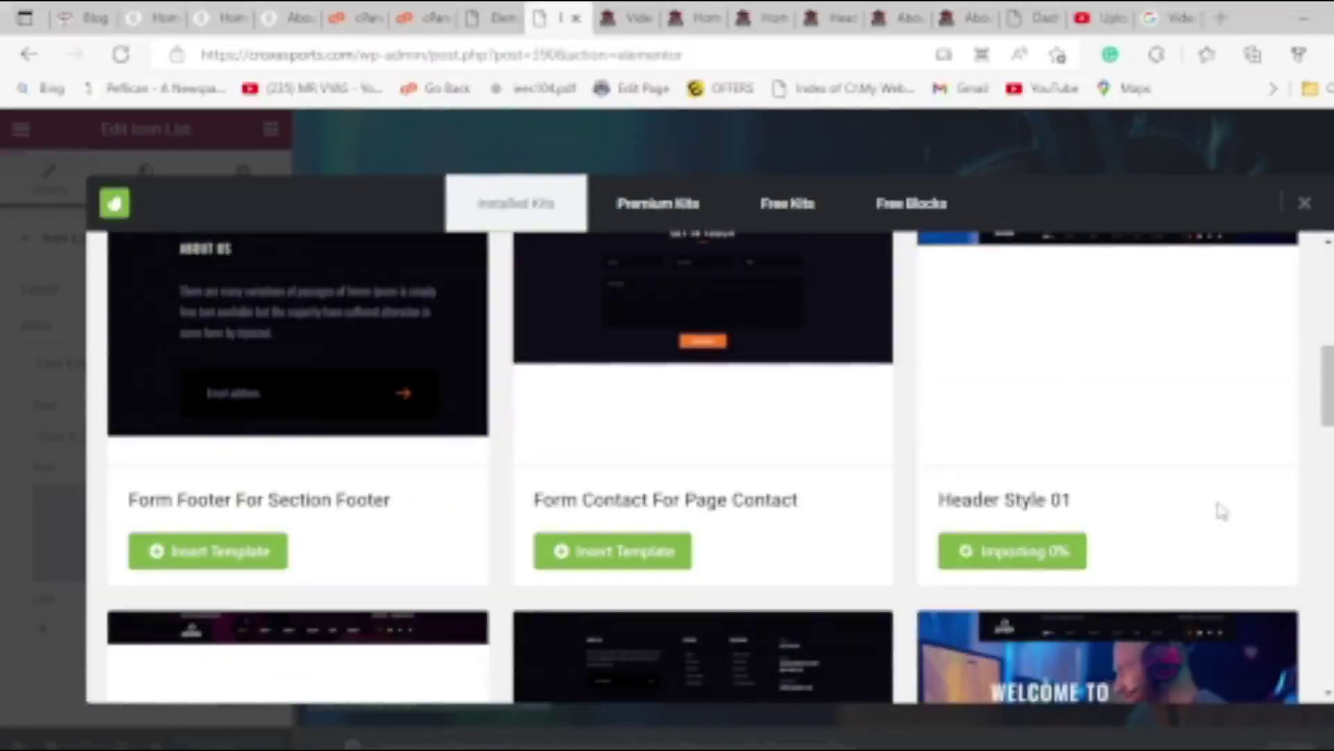
{"action": "scroll", "coordinate": [1237, 507], "scroll_direction": "down", "scroll_amount": 4}
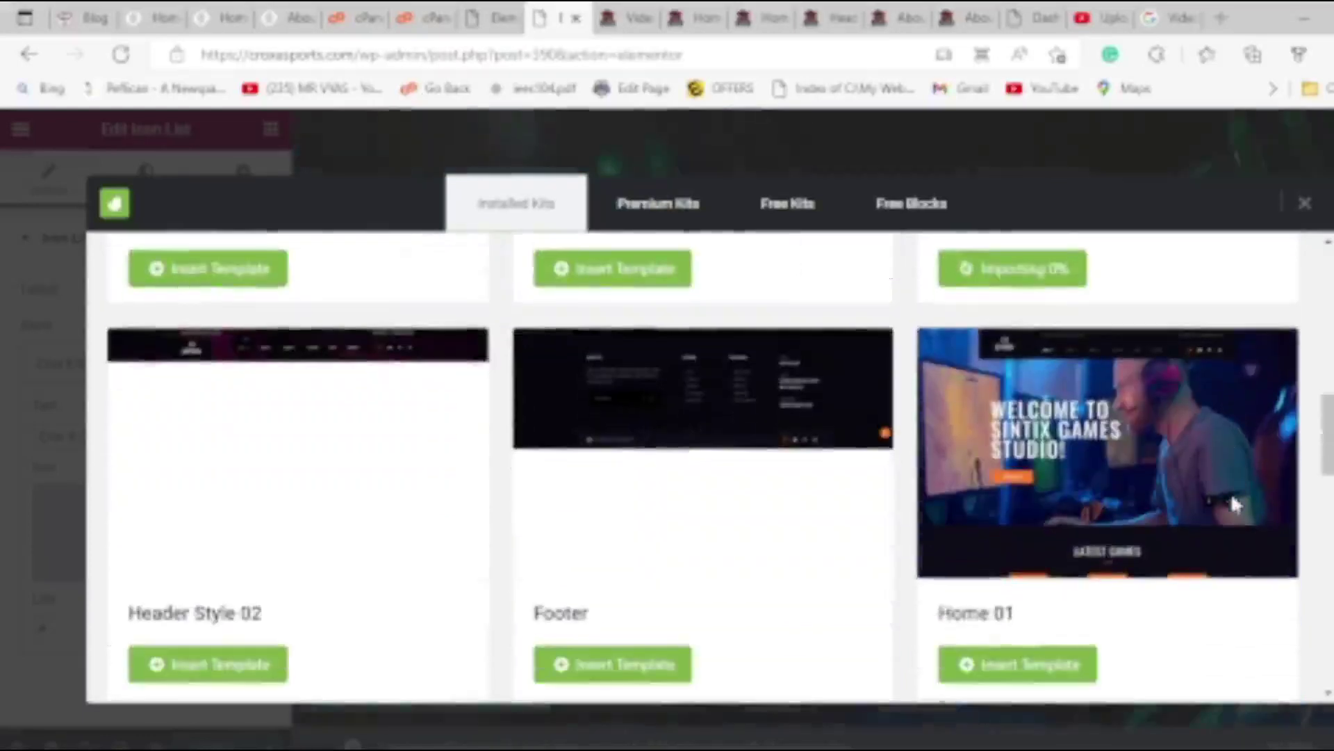
{"action": "scroll", "coordinate": [1233, 497], "scroll_direction": "down", "scroll_amount": 2}
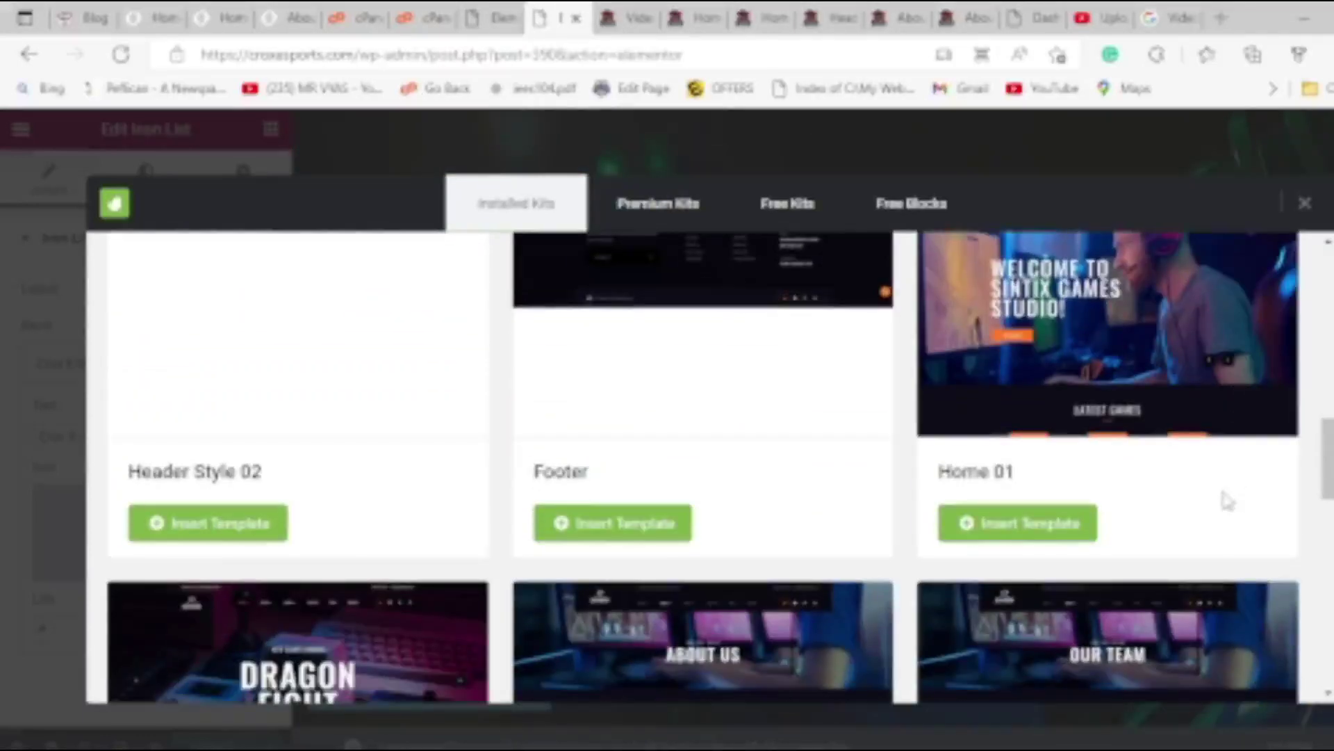
{"action": "scroll", "coordinate": [1226, 501], "scroll_direction": "up", "scroll_amount": 2}
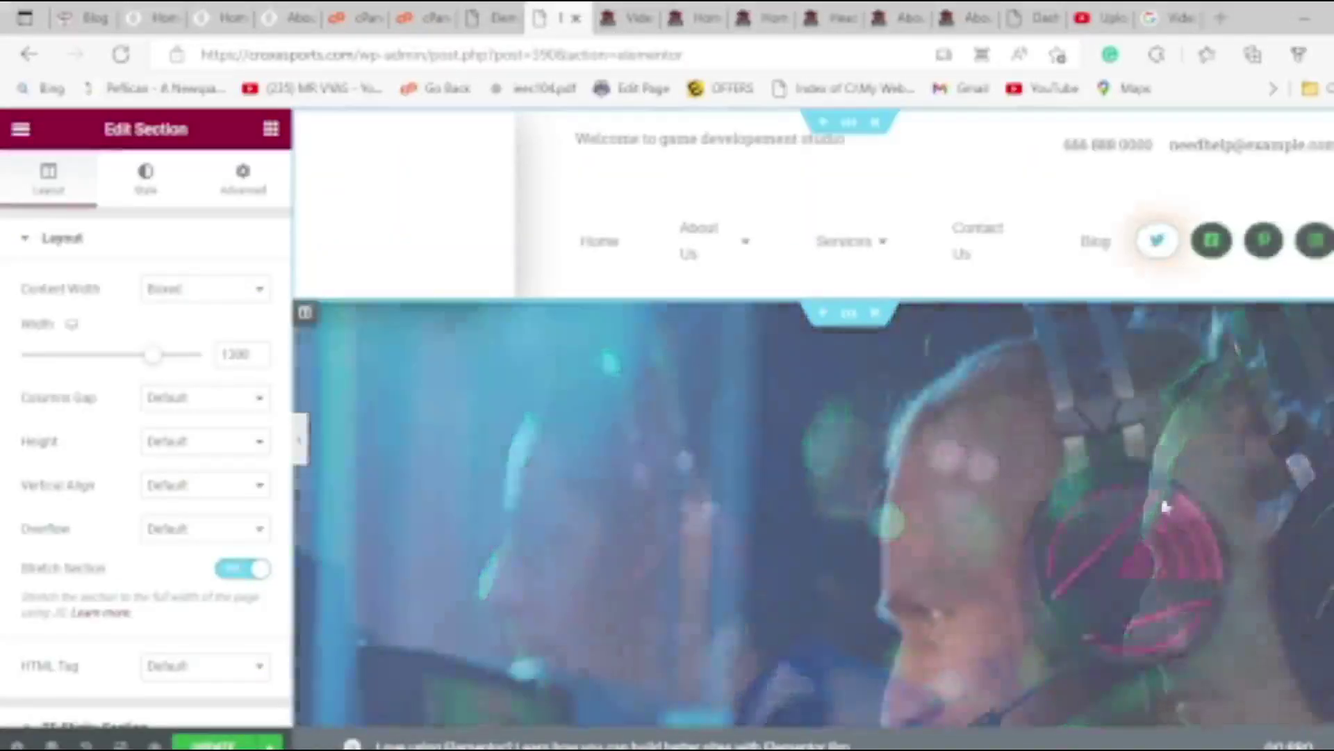
Narrow the header's left column so the menu fits on one row.
{"action": "scroll", "coordinate": [1043, 514], "scroll_direction": "down", "scroll_amount": 3}
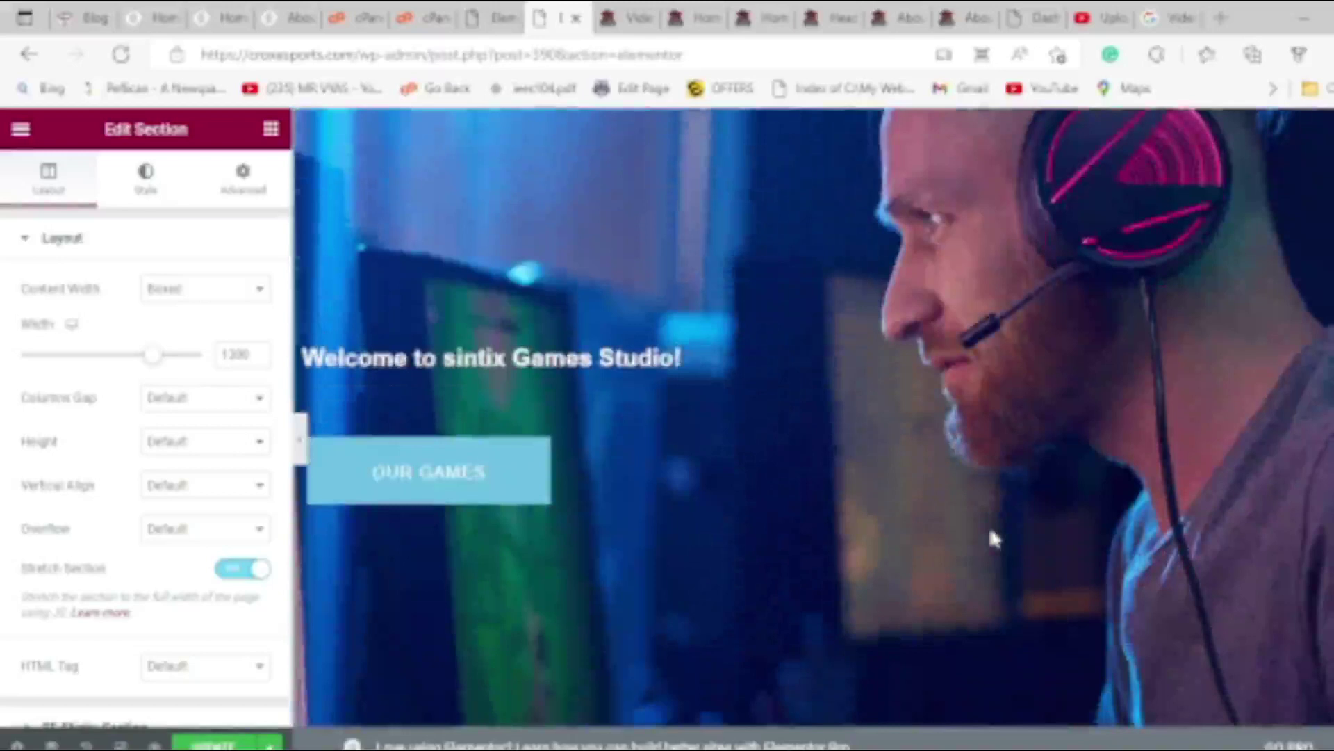
{"action": "scroll", "coordinate": [992, 538], "scroll_direction": "up", "scroll_amount": 3}
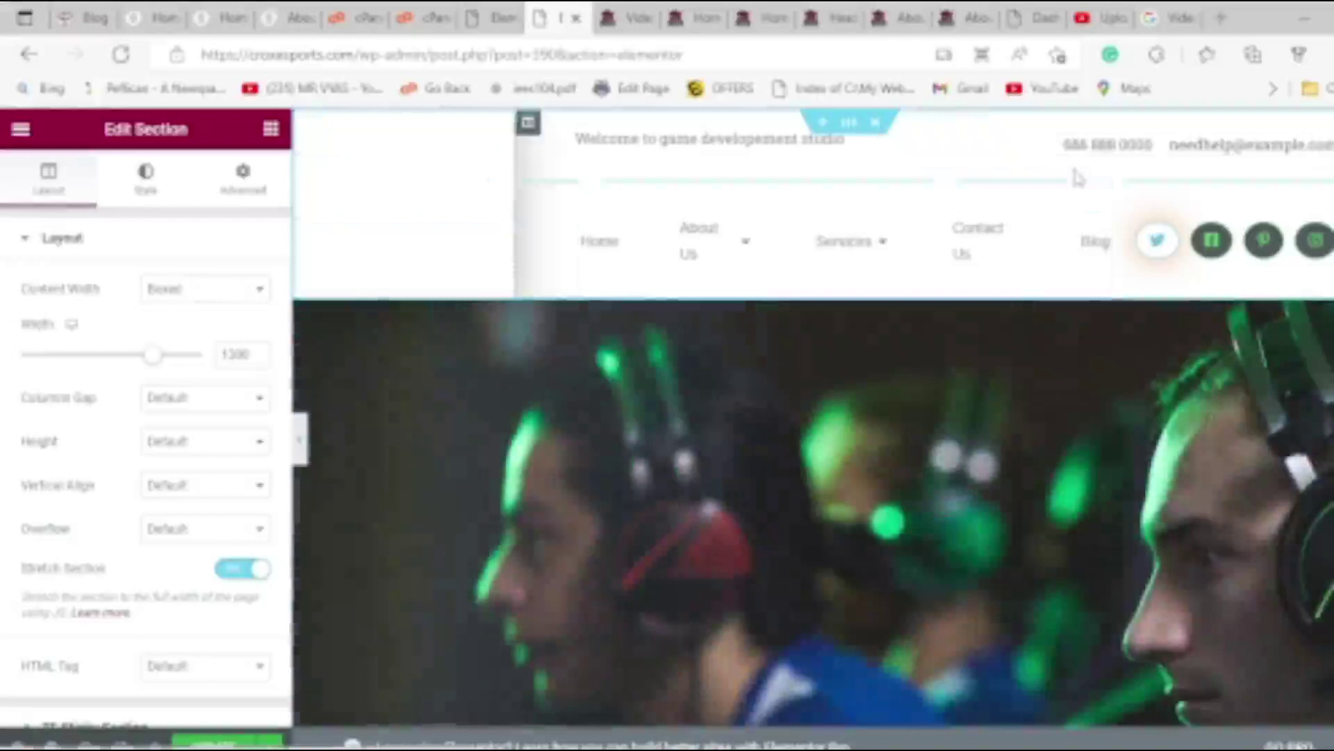
{"action": "left_click_drag", "start_coordinate": [510, 196], "coordinate": [420, 178]}
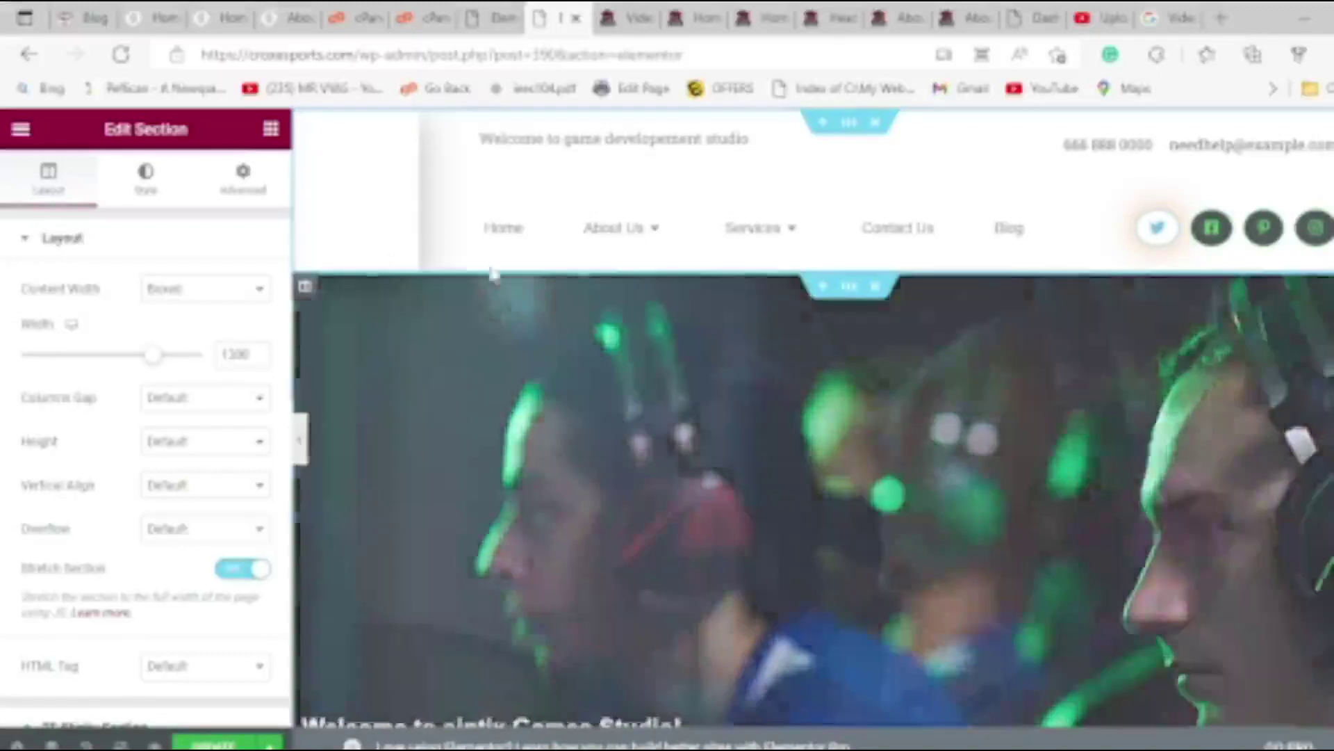
Review the Advanced padding of the header section and the menu's inner section.
{"action": "right_click", "coordinate": [852, 128]}
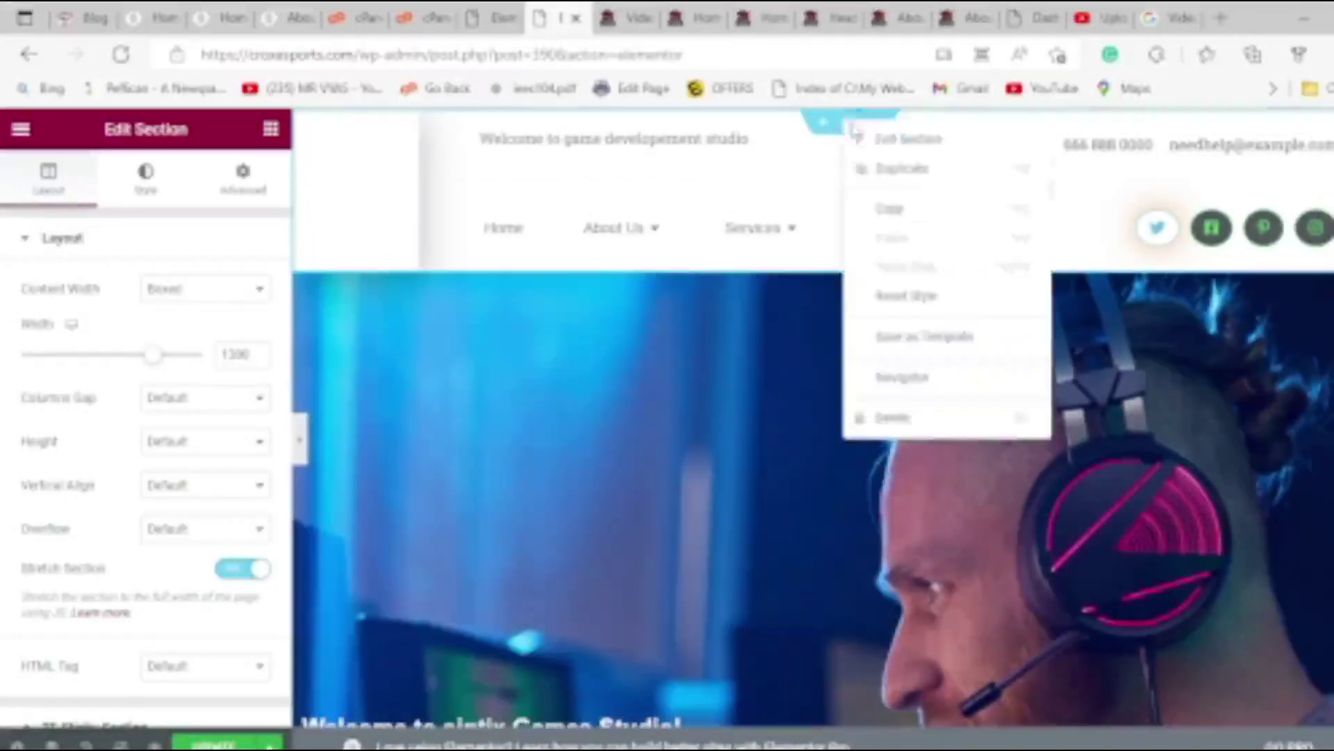
{"action": "left_click", "coordinate": [861, 137]}
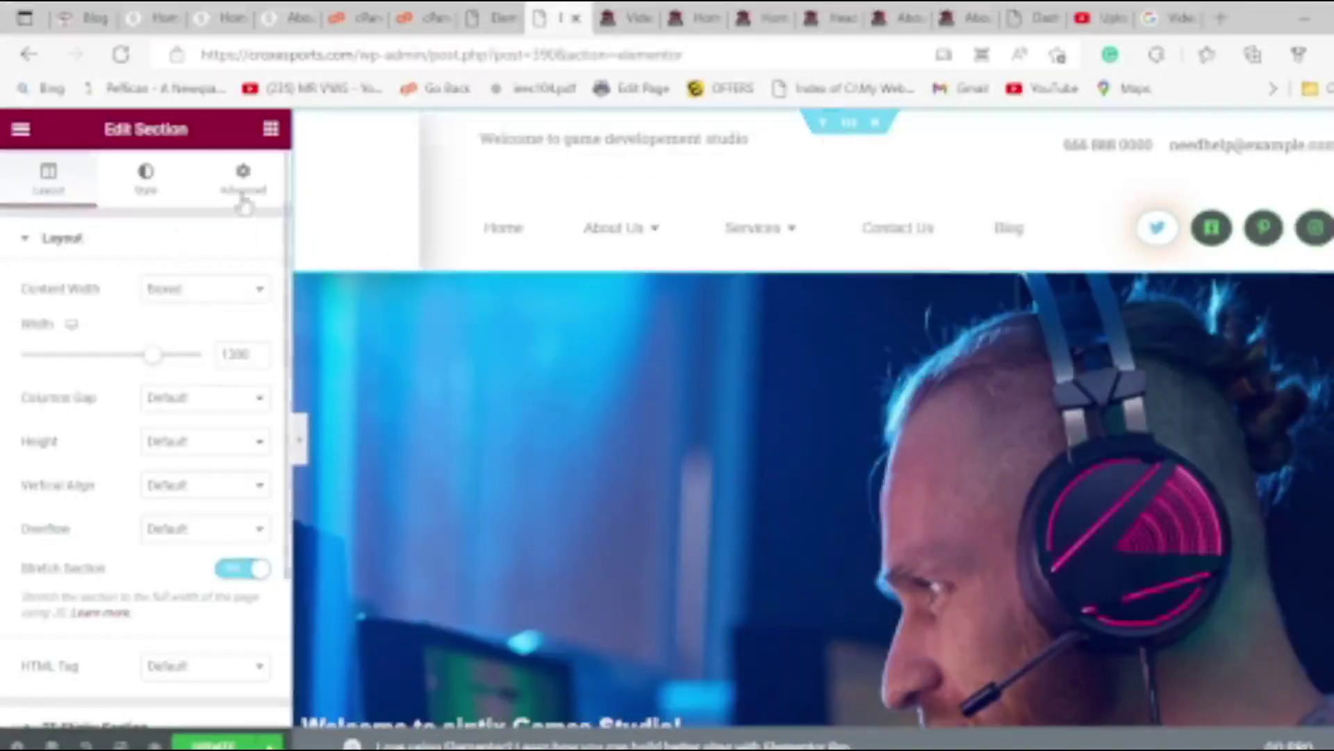
{"action": "left_click", "coordinate": [243, 184]}
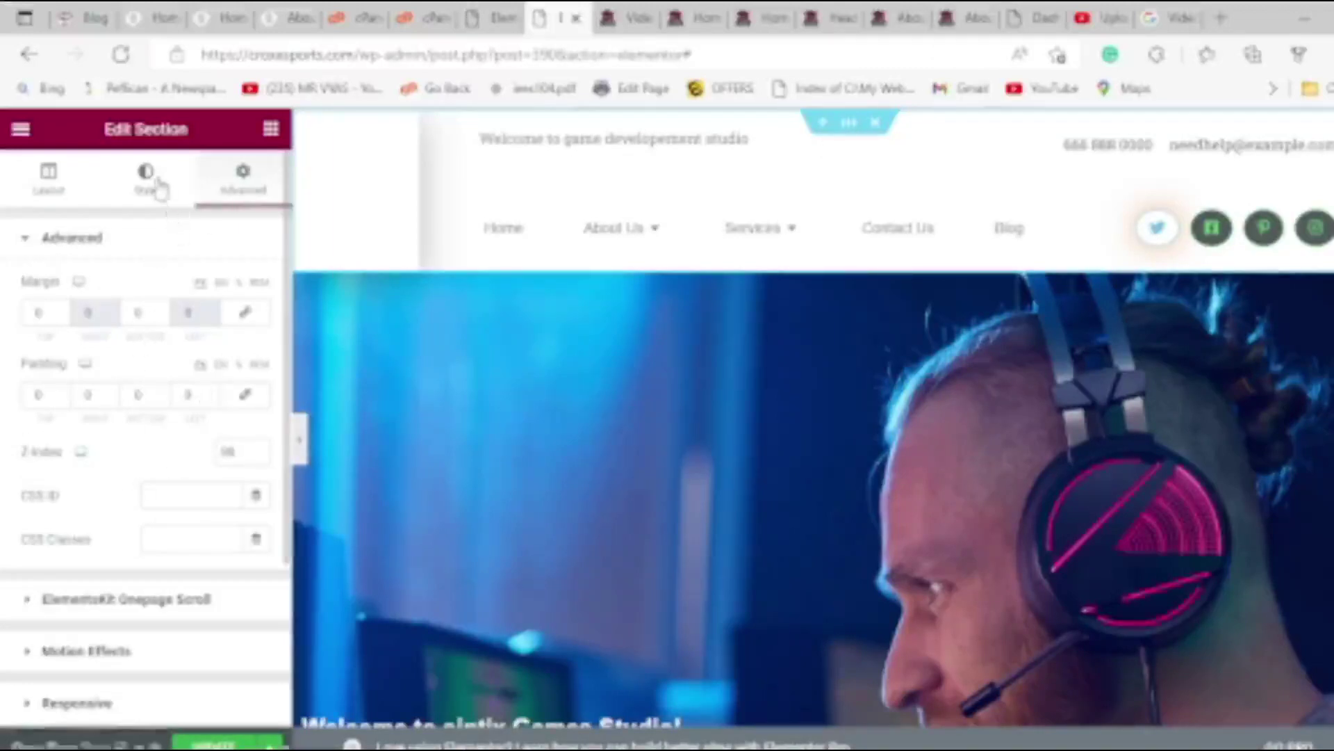
{"action": "left_click", "coordinate": [157, 185]}
{"action": "left_click", "coordinate": [80, 182]}
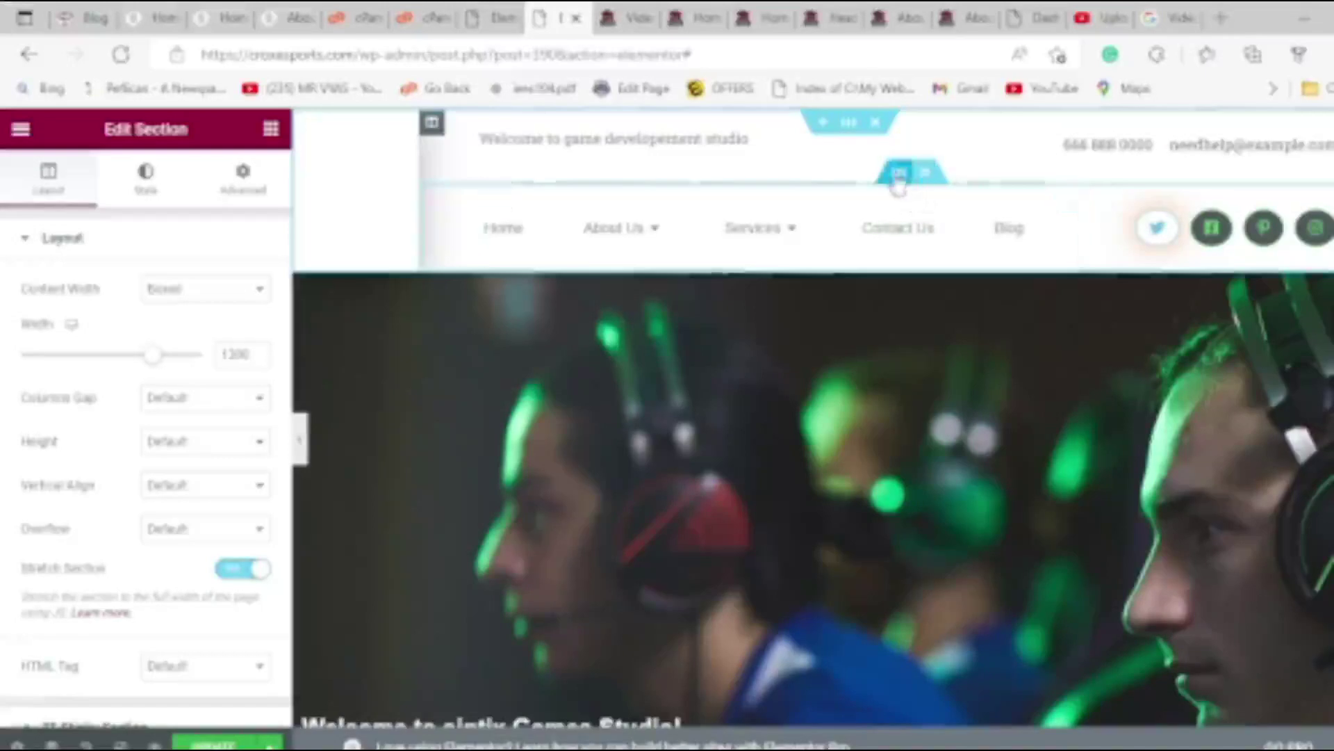
{"action": "right_click", "coordinate": [907, 179]}
{"action": "left_click", "coordinate": [912, 188]}
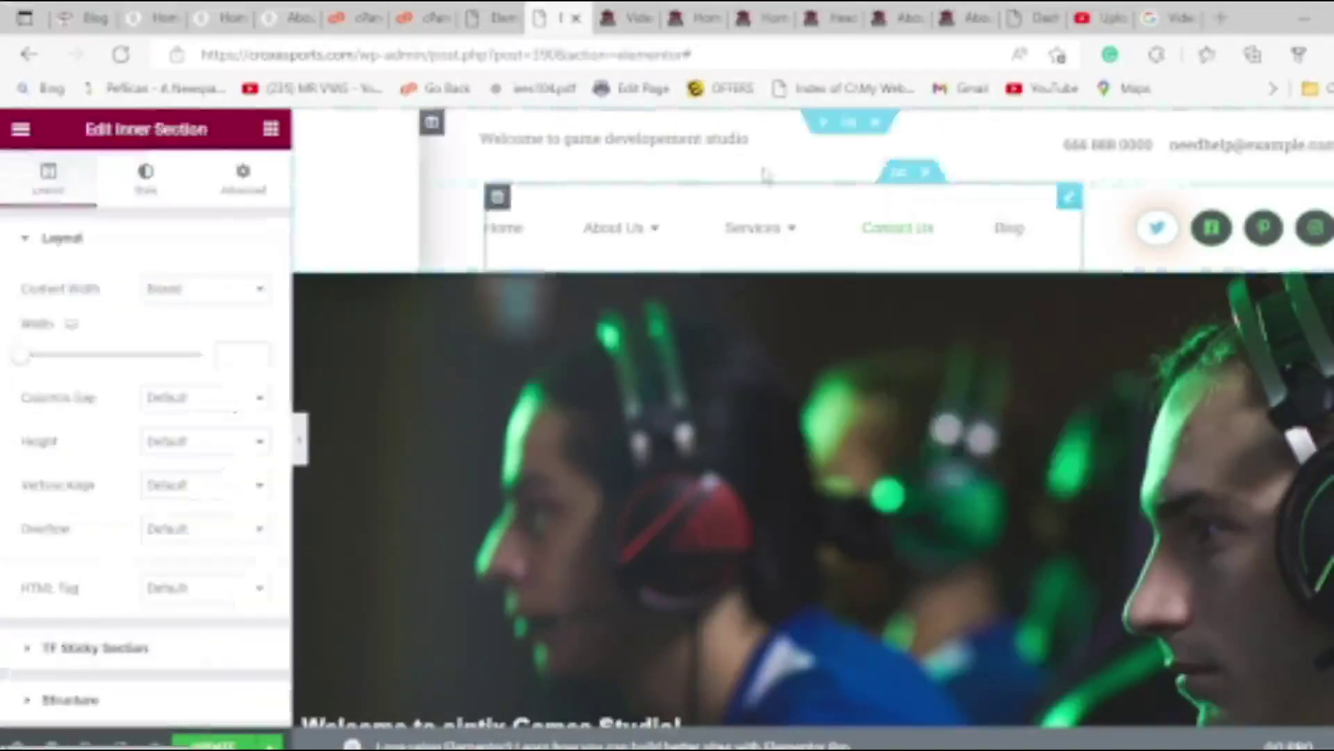
{"action": "left_click", "coordinate": [240, 186]}
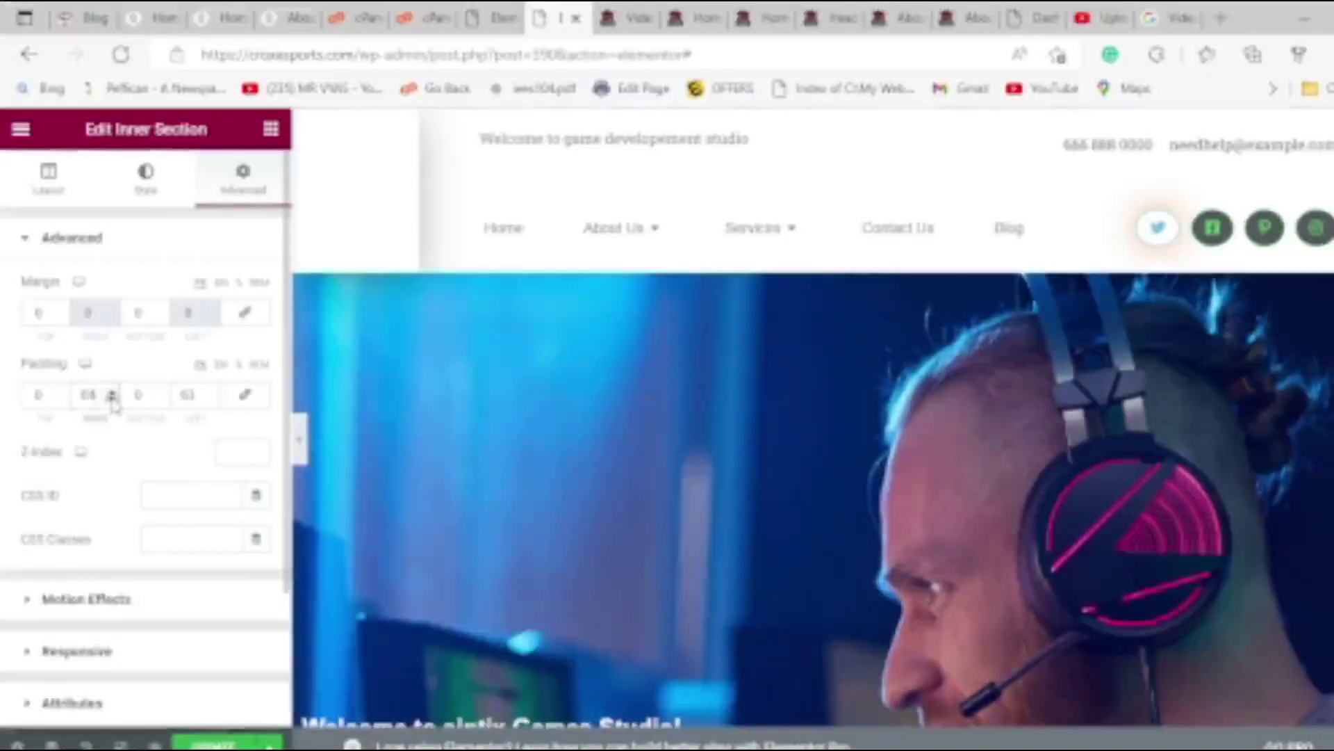
{"action": "scroll", "coordinate": [113, 403], "scroll_direction": "down", "scroll_amount": 10}
{"action": "scroll", "coordinate": [113, 398], "scroll_direction": "up", "scroll_amount": 10}
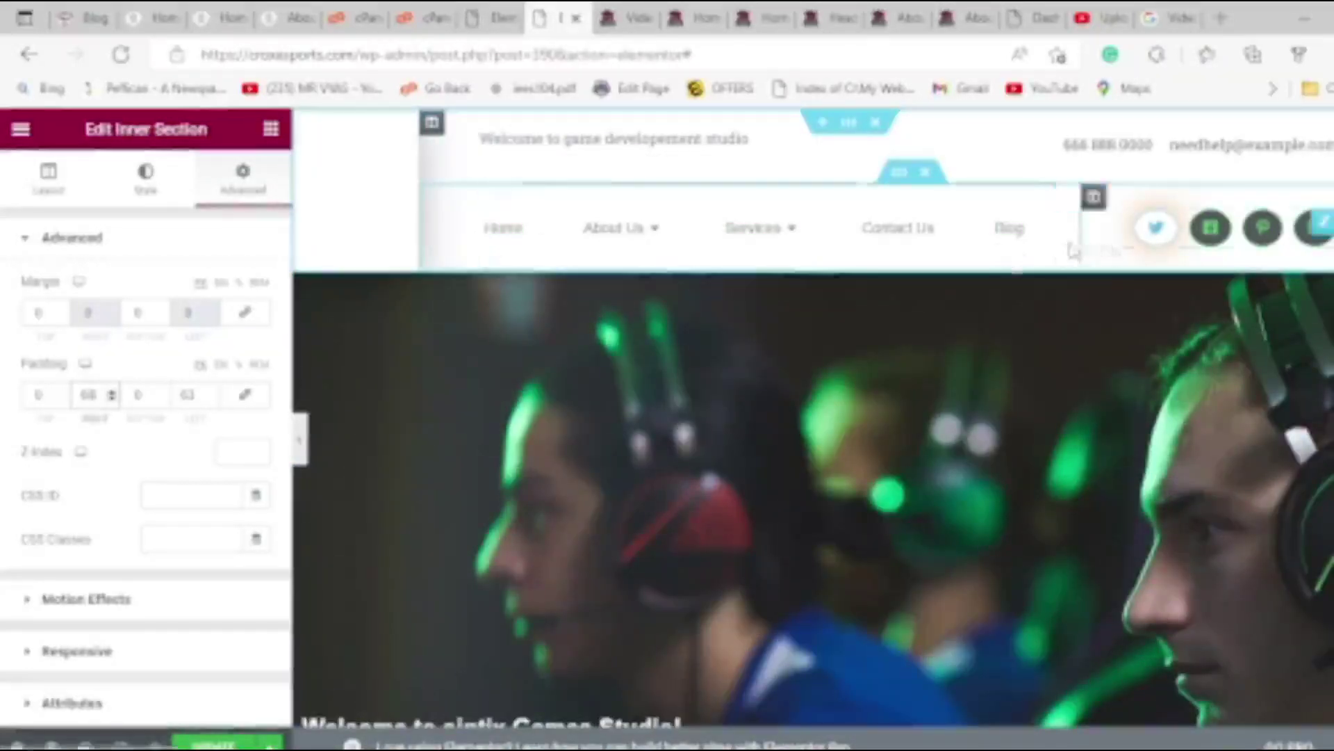
Widen the menu column beside Blog, then move to the live page tab.
{"action": "mouse_move", "coordinate": [1080, 245]}
{"action": "left_mouse_down"}
{"action": "mouse_move", "coordinate": [1119, 244]}
{"action": "mouse_move", "coordinate": [1092, 240]}
{"action": "left_mouse_up"}
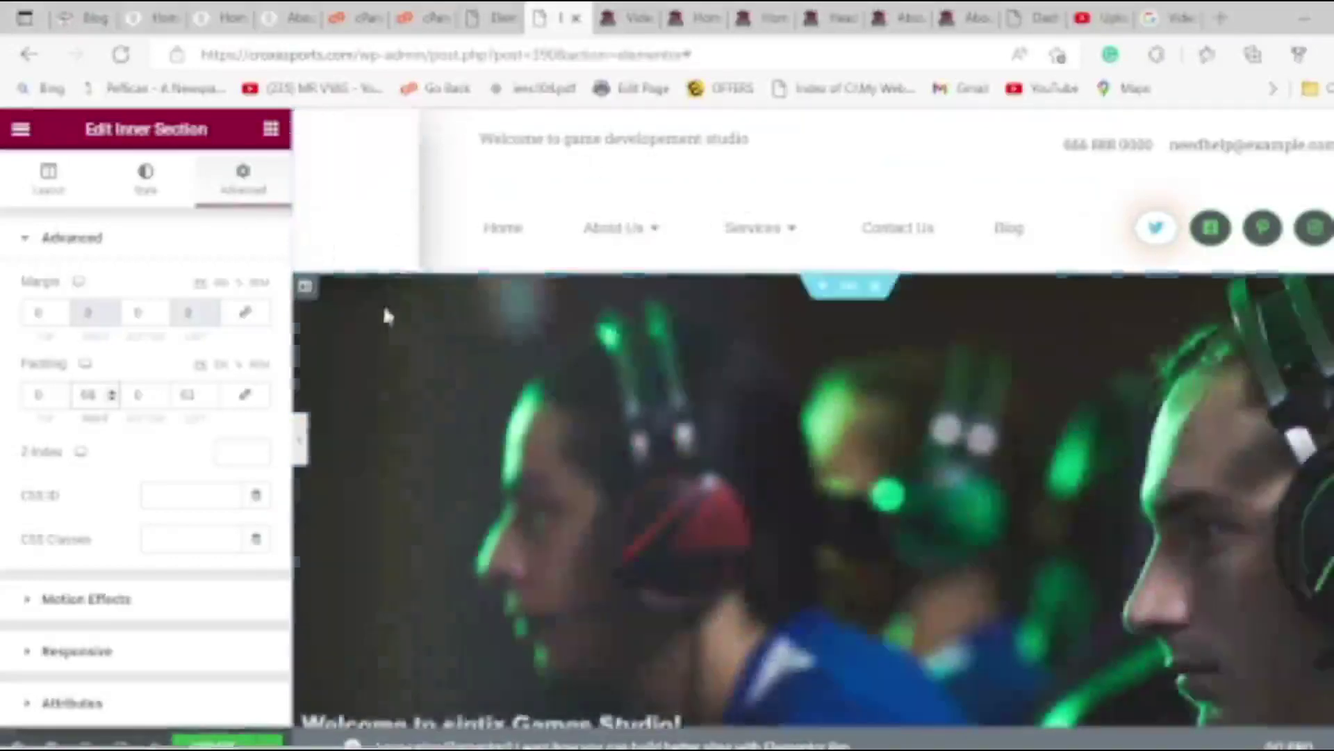
{"action": "scroll", "coordinate": [556, 417], "scroll_direction": "down", "scroll_amount": 3}
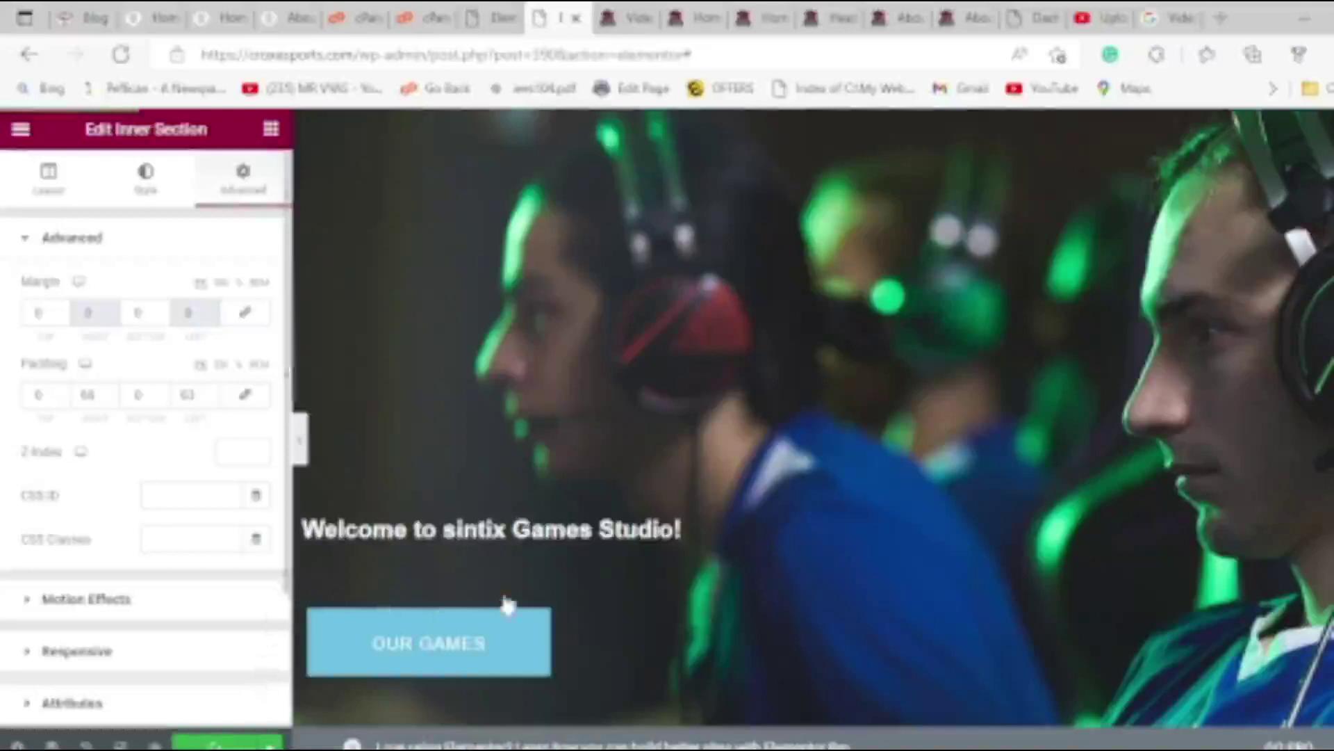
{"action": "scroll", "coordinate": [583, 569], "scroll_direction": "up", "scroll_amount": 2}
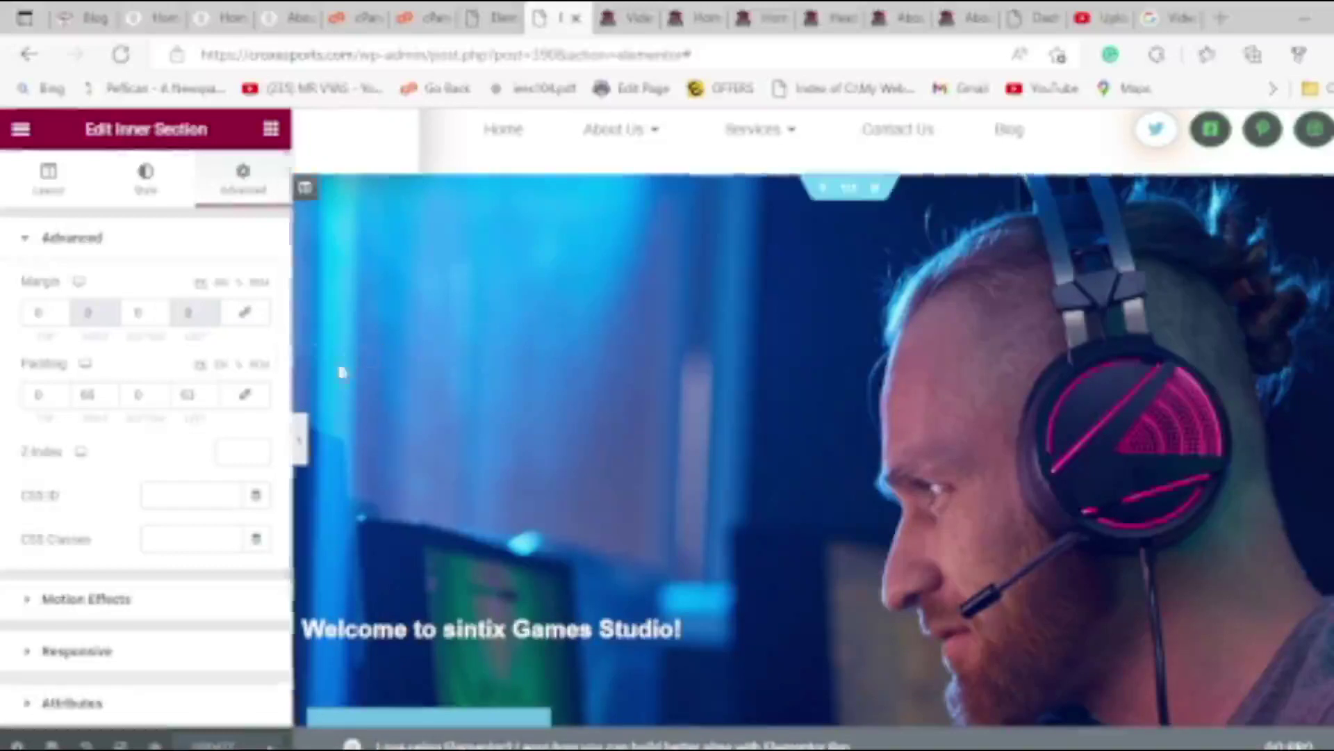
{"action": "key", "text": "ctrl+Tab"}
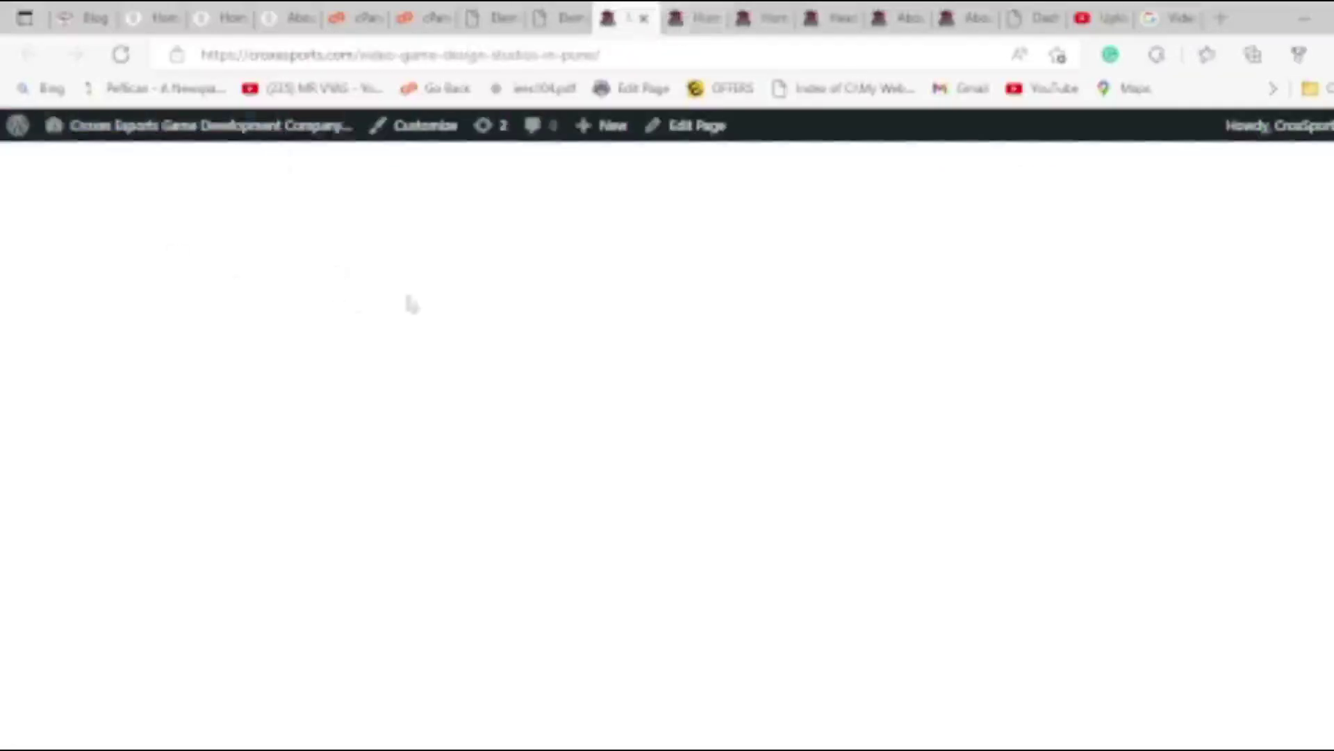
Go to the WordPress dashboard and close the home-02, Header Style 02 and about-us tabs.
{"action": "mouse_move", "coordinate": [89, 129]}
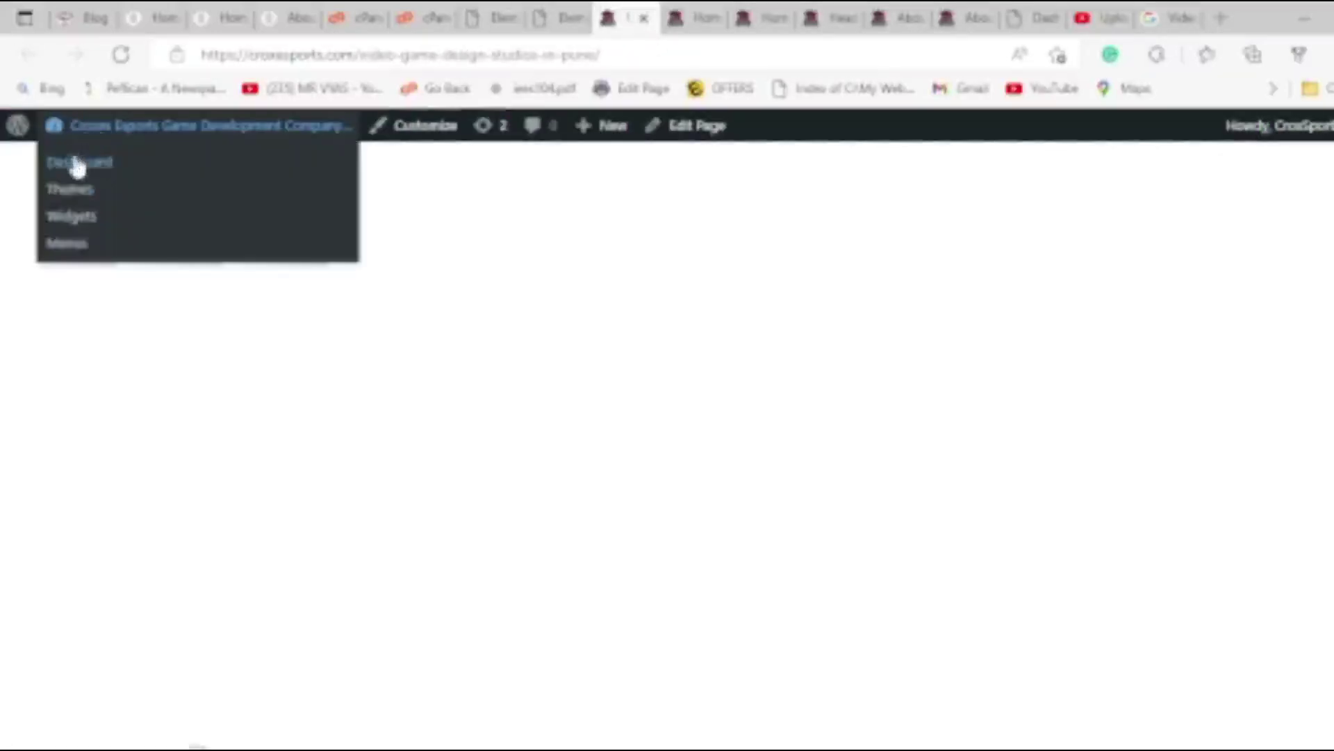
{"action": "left_click", "coordinate": [78, 164]}
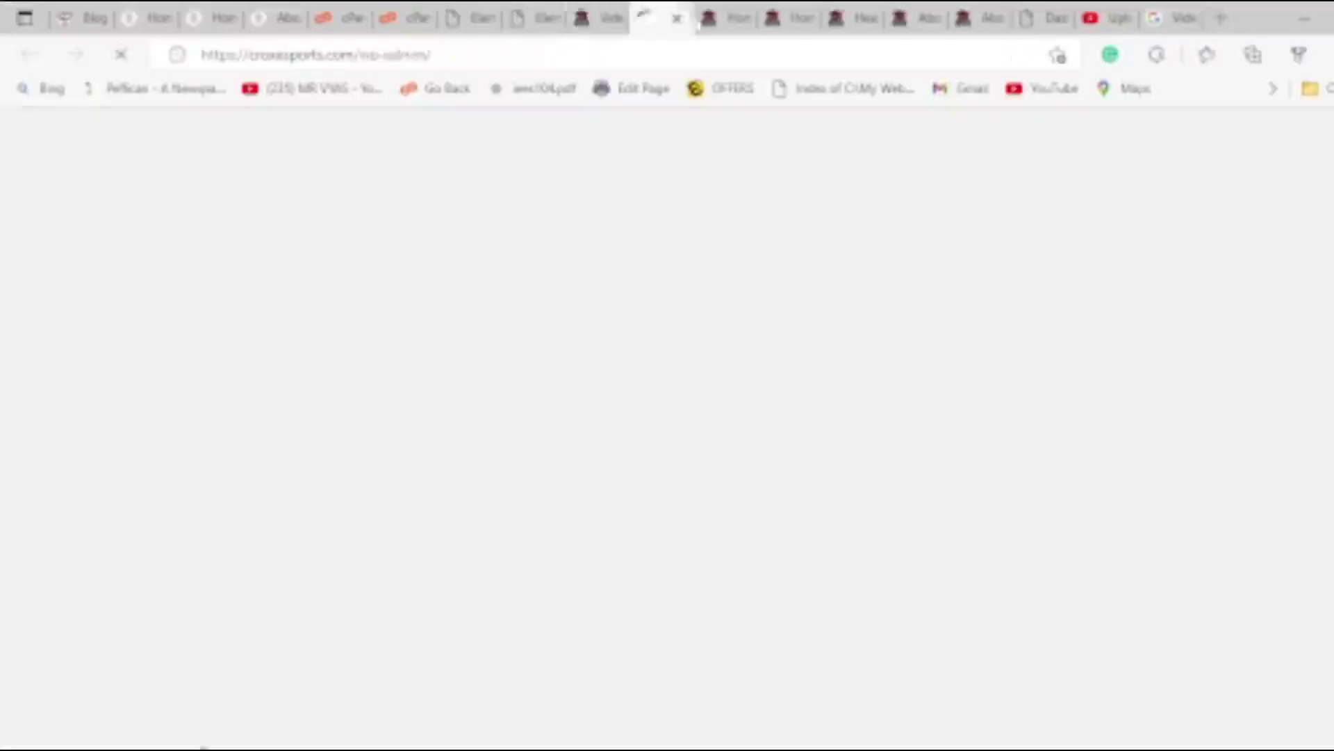
{"action": "left_click", "coordinate": [730, 15]}
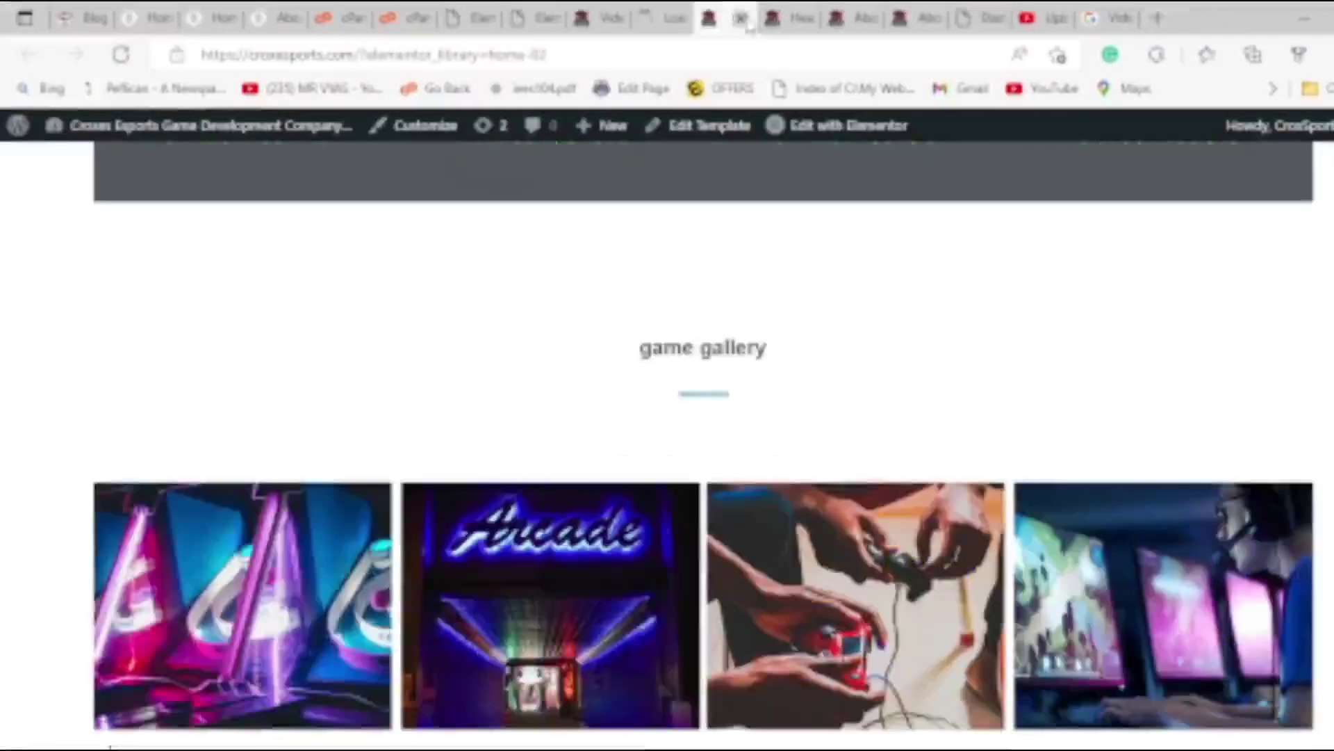
{"action": "left_click", "coordinate": [740, 19]}
{"action": "left_click", "coordinate": [741, 19]}
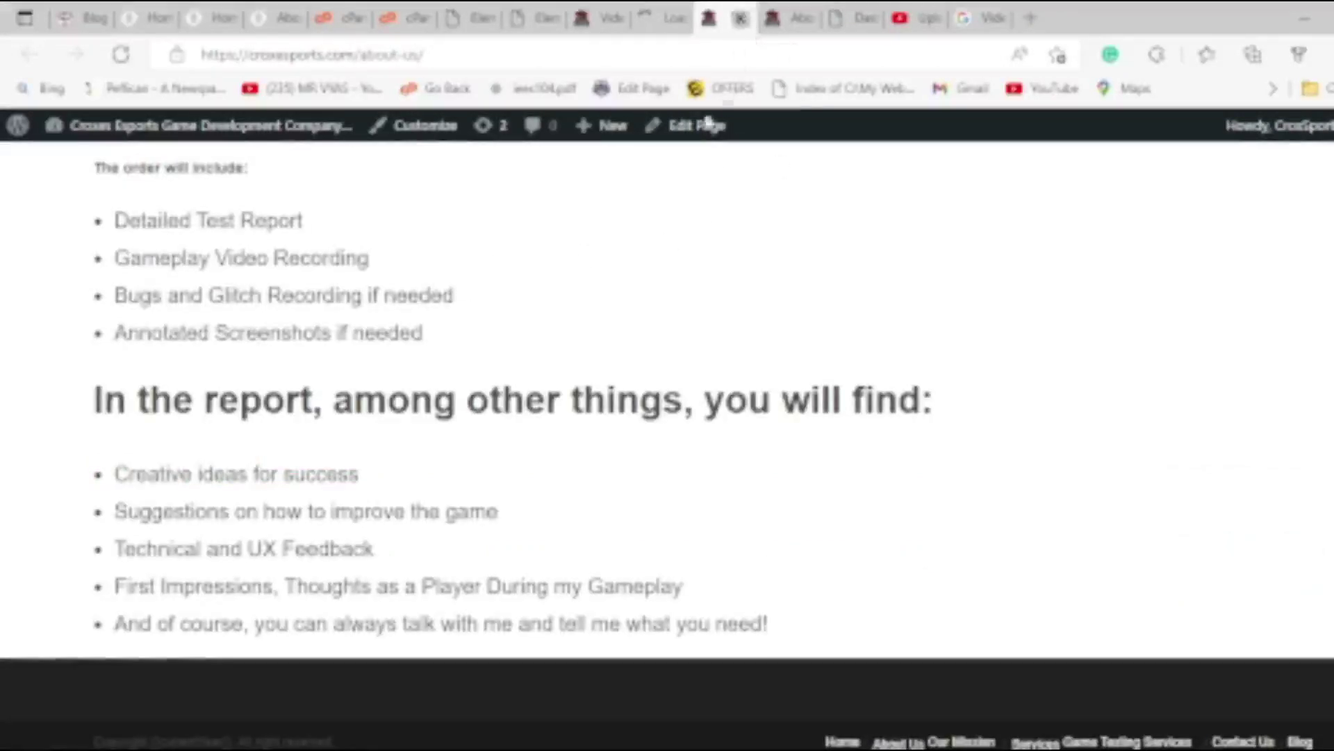
{"action": "left_click", "coordinate": [741, 19]}
{"action": "left_click", "coordinate": [836, 25]}
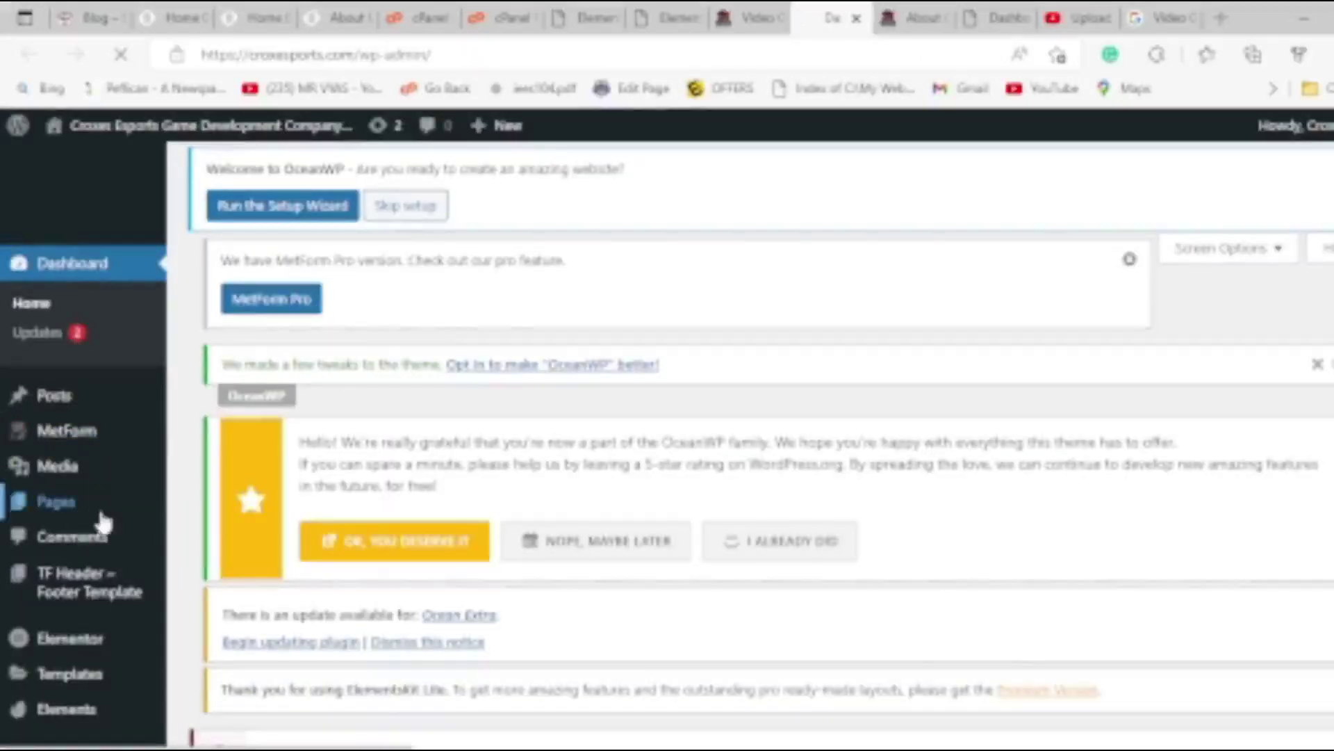
Show the All Pages list of the site.
{"action": "mouse_move", "coordinate": [83, 419]}
{"action": "left_click", "coordinate": [222, 413]}
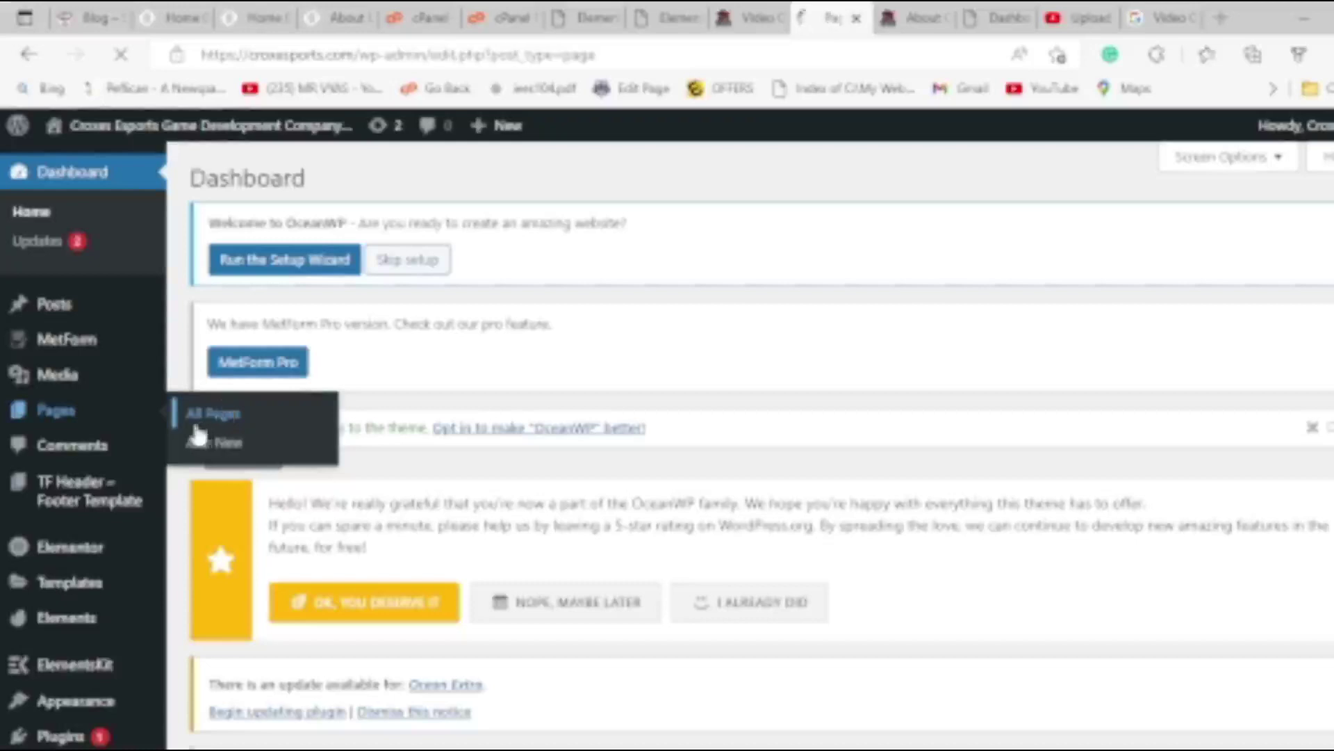
{"action": "scroll", "coordinate": [530, 387], "scroll_direction": "down", "scroll_amount": 5}
{"action": "scroll", "coordinate": [532, 387], "scroll_direction": "down", "scroll_amount": 7}
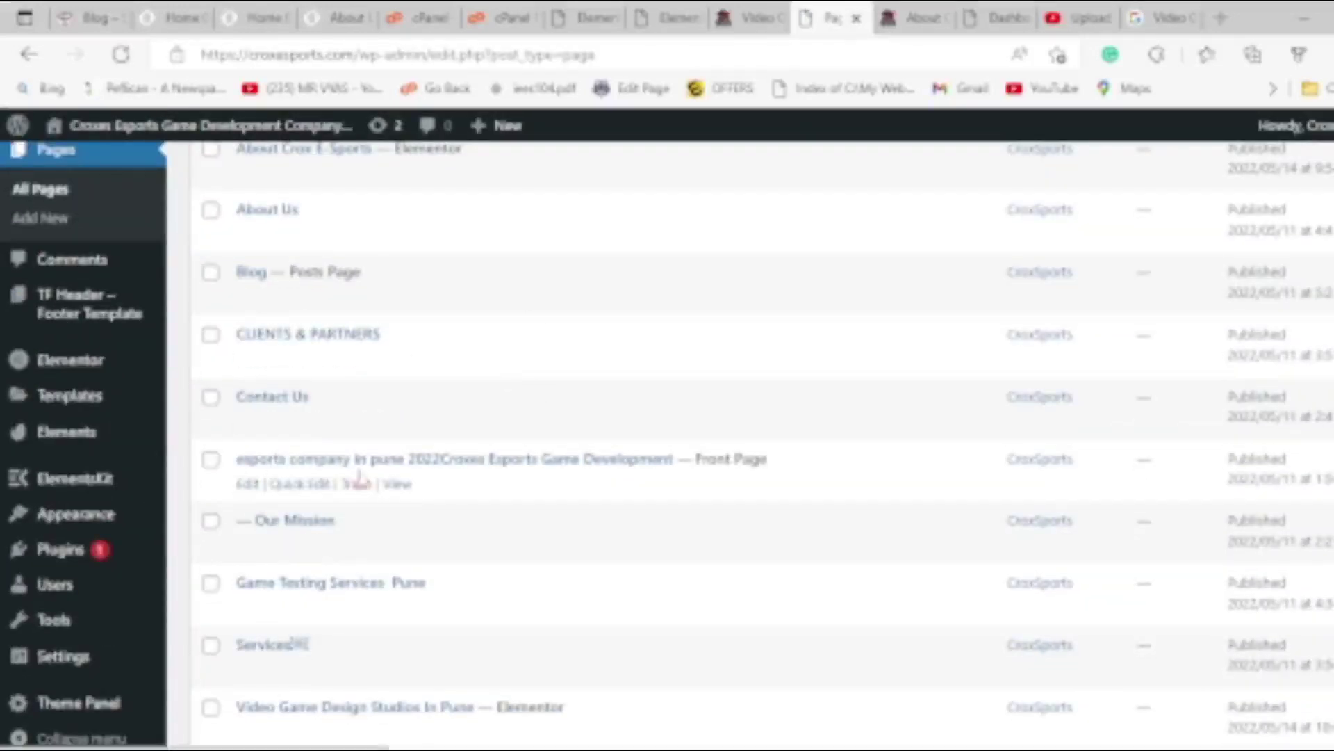
Open the live front page in a new tab, reload and review it, then return to Pages.
{"action": "middle_click", "coordinate": [396, 483]}
{"action": "left_click", "coordinate": [860, 15]}
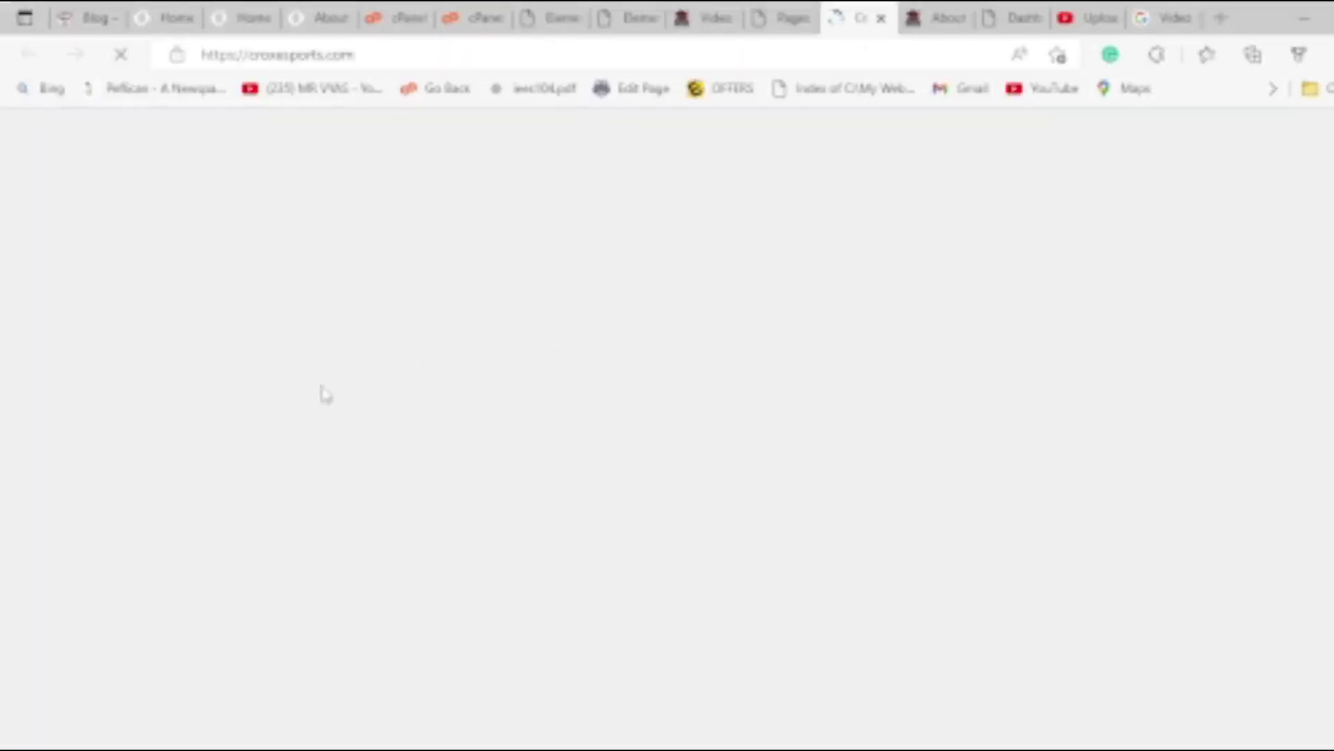
{"action": "scroll", "coordinate": [345, 414], "scroll_direction": "down", "scroll_amount": 10}
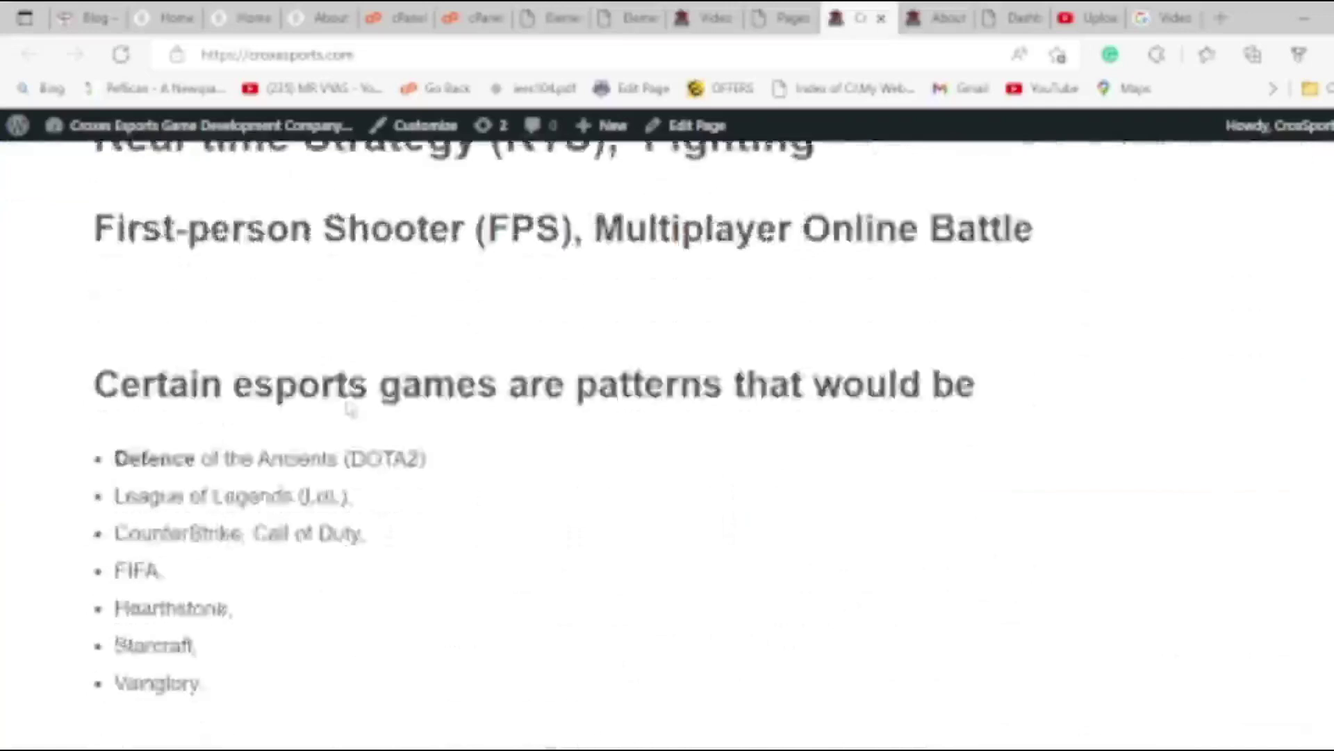
{"action": "scroll", "coordinate": [353, 382], "scroll_direction": "up", "scroll_amount": 12}
{"action": "mouse_move", "coordinate": [1001, 221]}
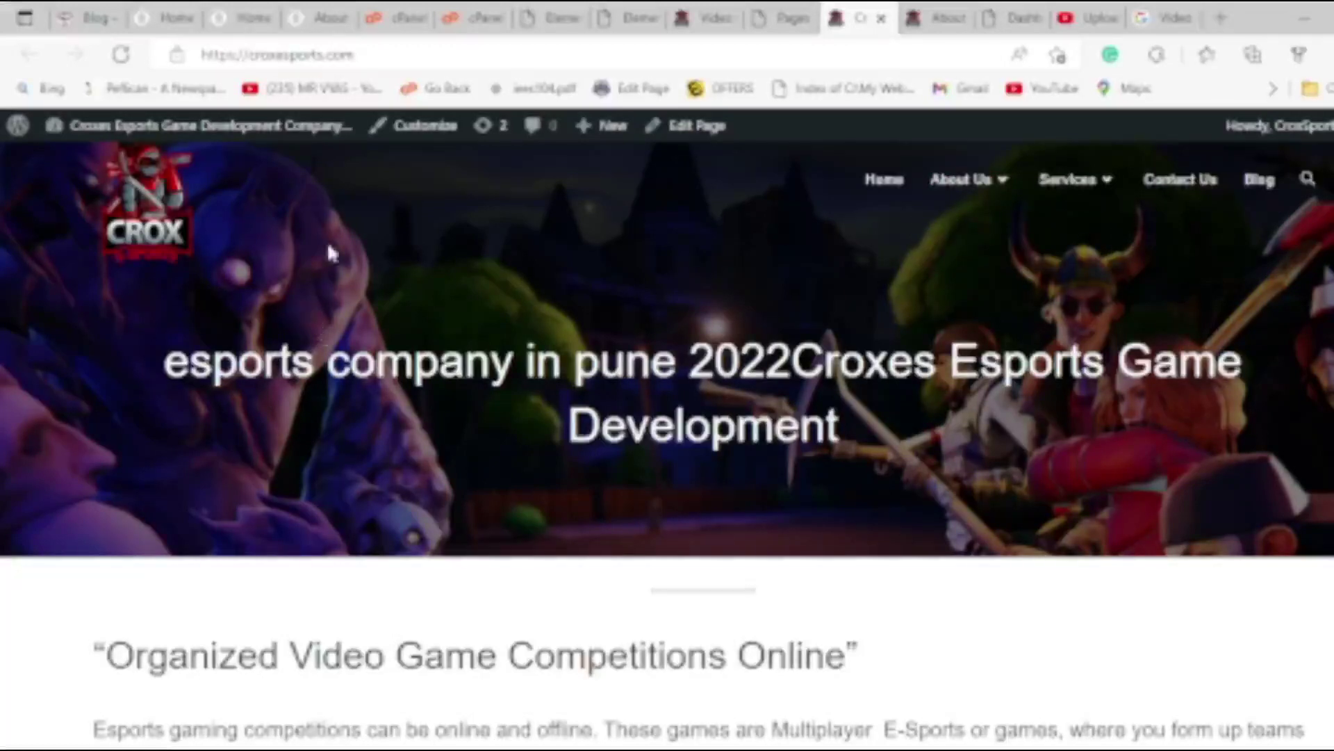
{"action": "left_click", "coordinate": [158, 217]}
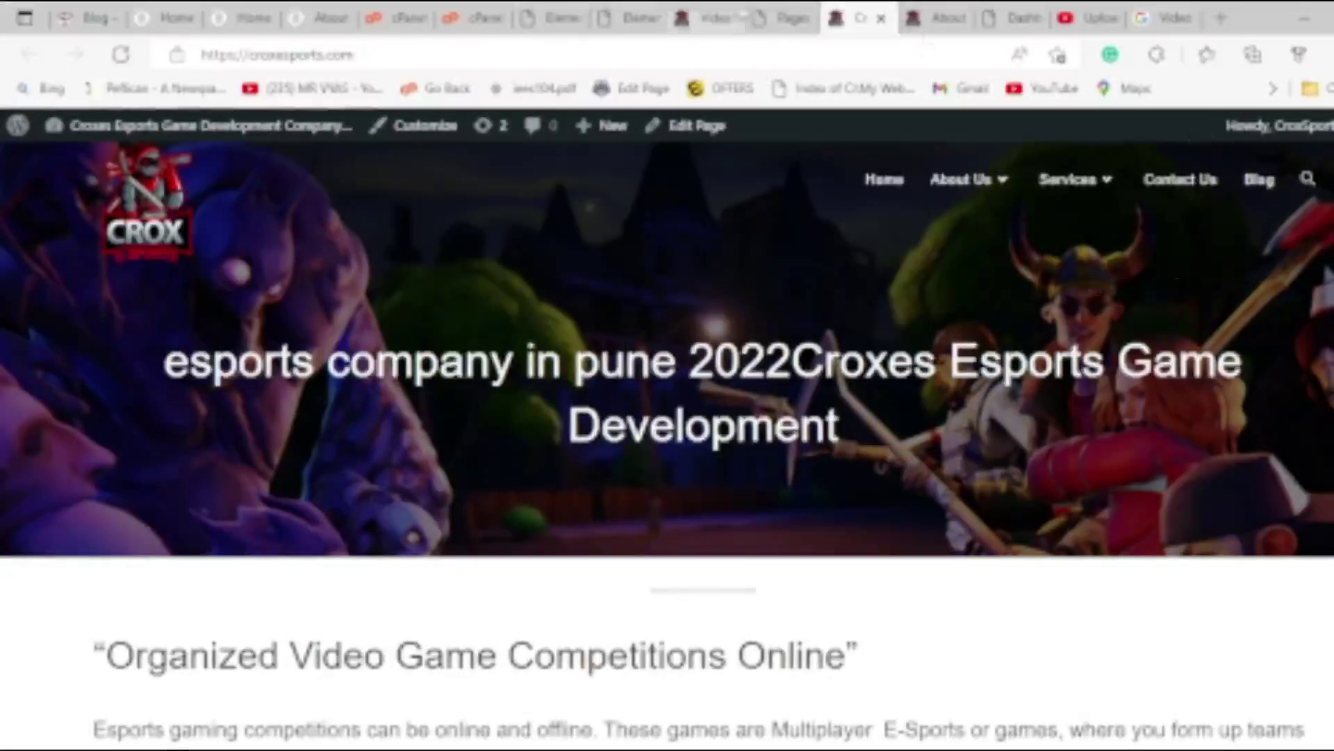
{"action": "left_click", "coordinate": [782, 17]}
{"action": "left_click", "coordinate": [869, 17]}
{"action": "left_click", "coordinate": [782, 17]}
Review the live About Crox E-Sports page in a new tab, then open it in the WordPress editor.
{"action": "scroll", "coordinate": [348, 549], "scroll_direction": "up", "scroll_amount": 7}
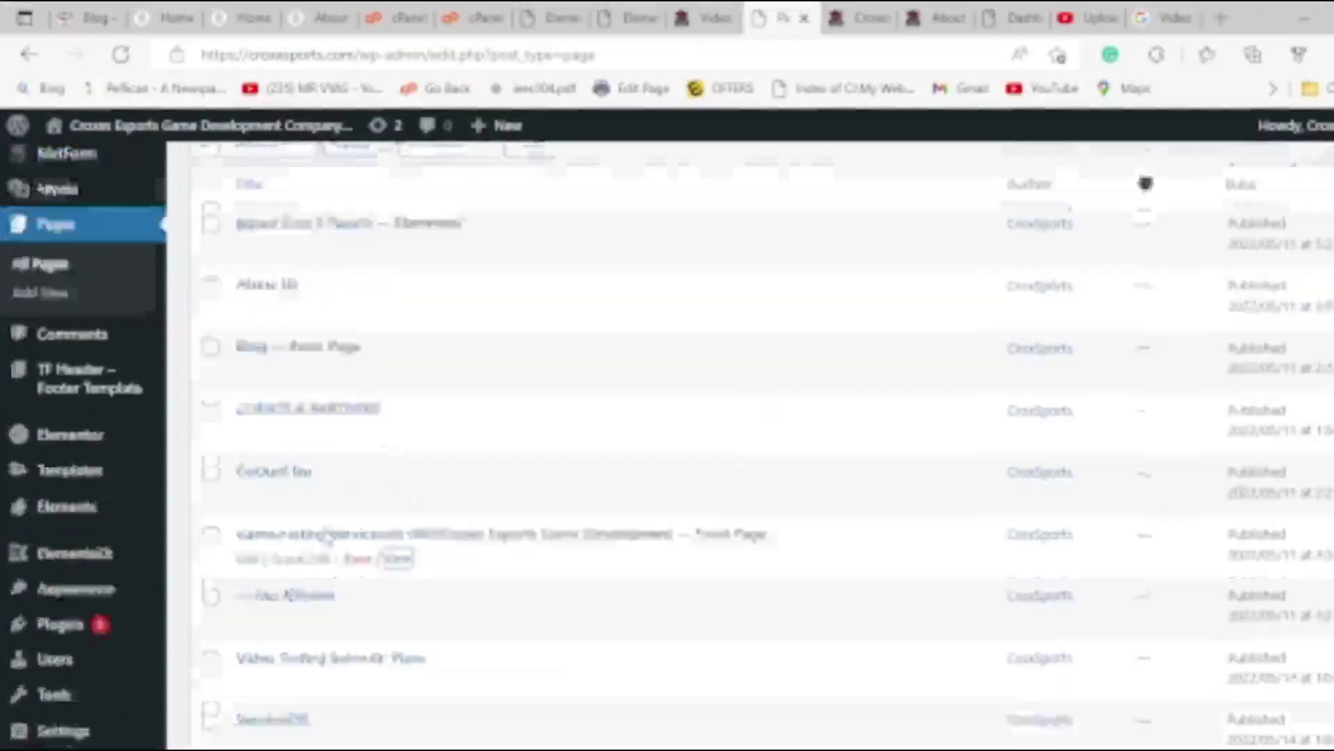
{"action": "left_click", "coordinate": [396, 667], "text": "ctrl"}
{"action": "left_click", "coordinate": [879, 17]}
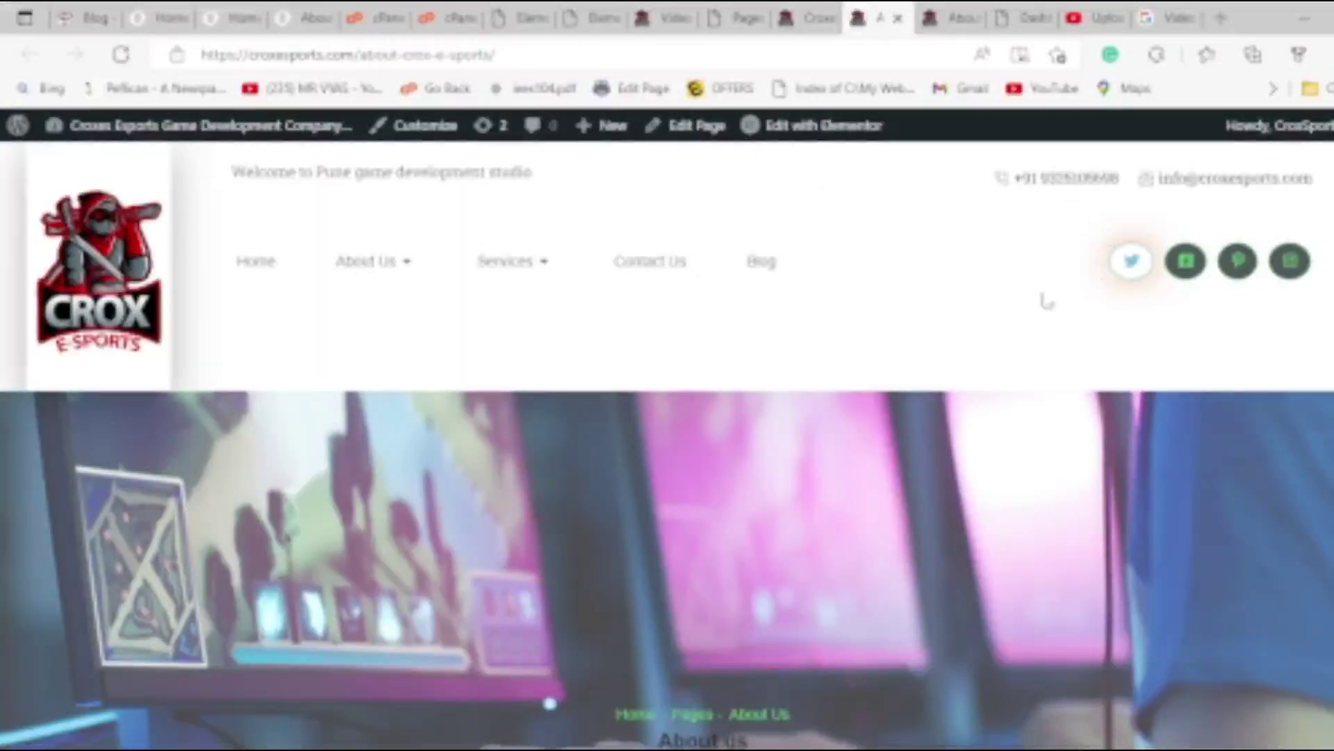
{"action": "scroll", "coordinate": [820, 351], "scroll_direction": "down", "scroll_amount": 10}
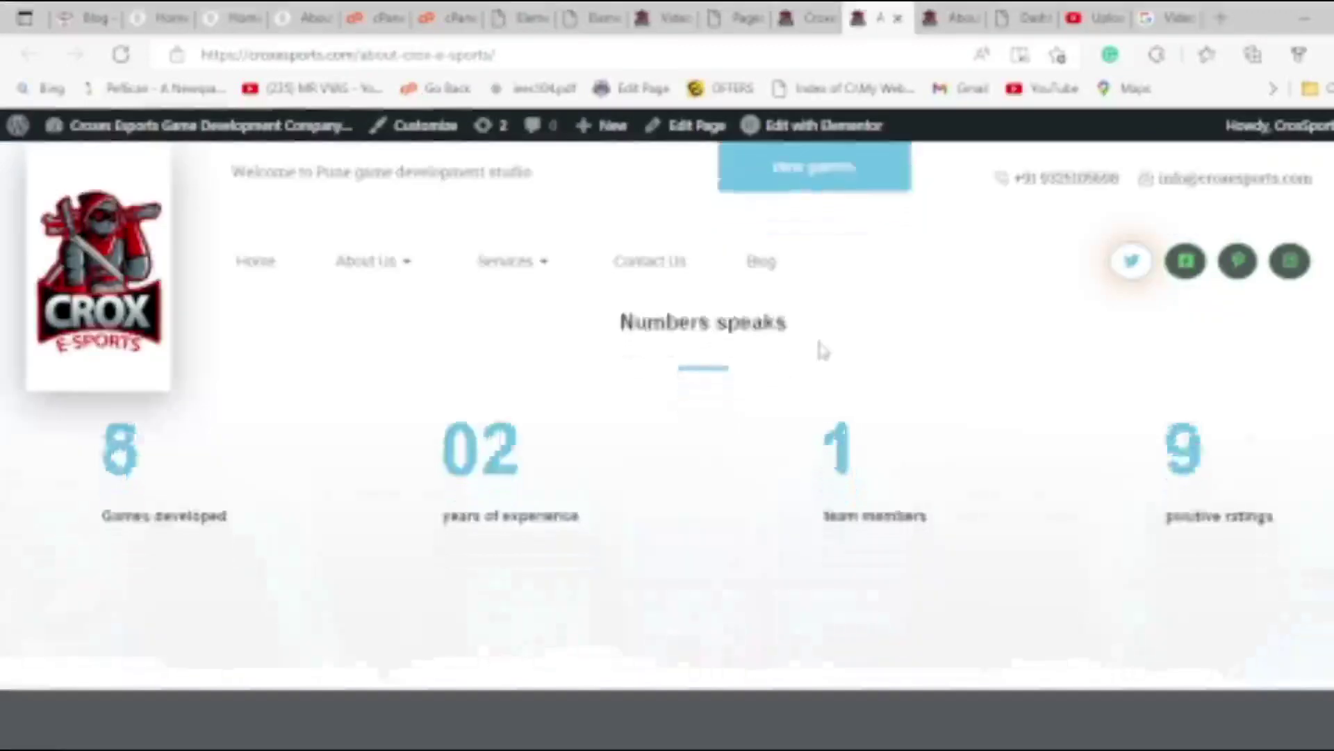
{"action": "scroll", "coordinate": [820, 351], "scroll_direction": "down", "scroll_amount": 10}
{"action": "scroll", "coordinate": [816, 327], "scroll_direction": "up", "scroll_amount": 15}
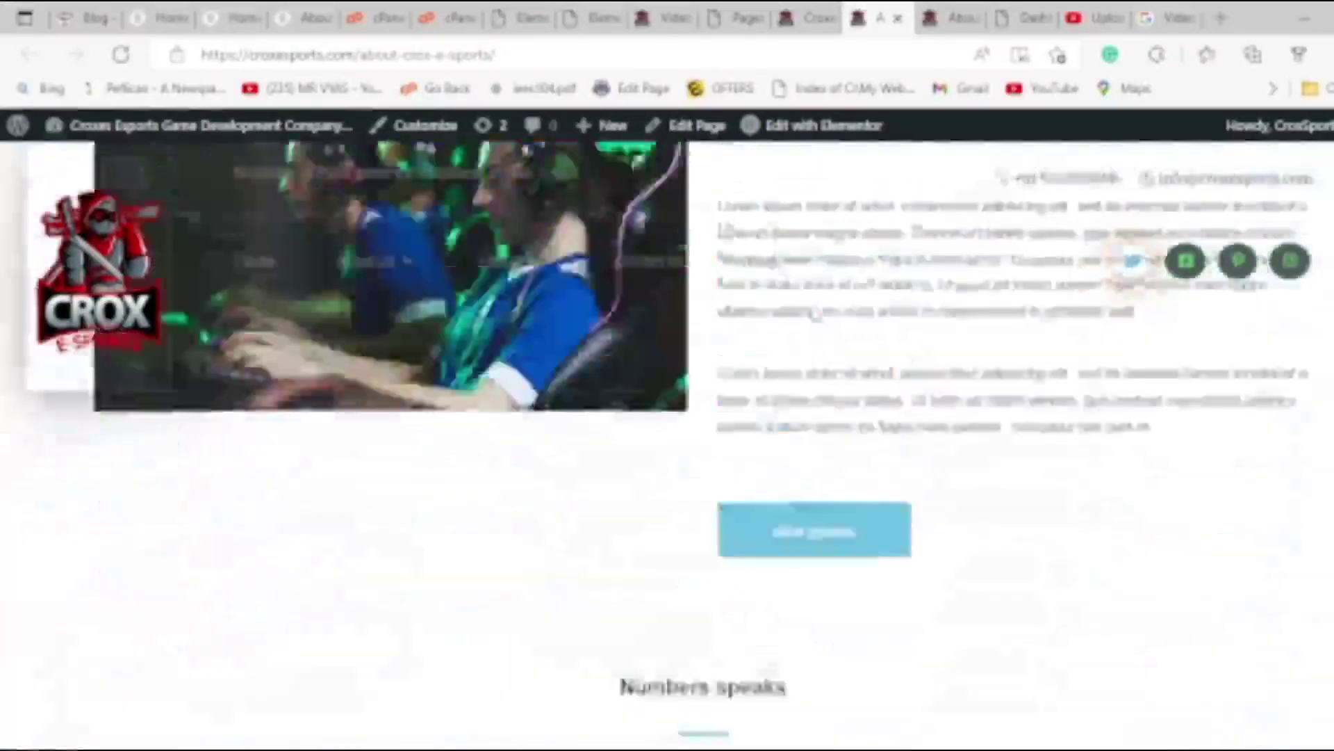
{"action": "scroll", "coordinate": [810, 310], "scroll_direction": "up", "scroll_amount": 5}
{"action": "scroll", "coordinate": [820, 306], "scroll_direction": "down", "scroll_amount": 8}
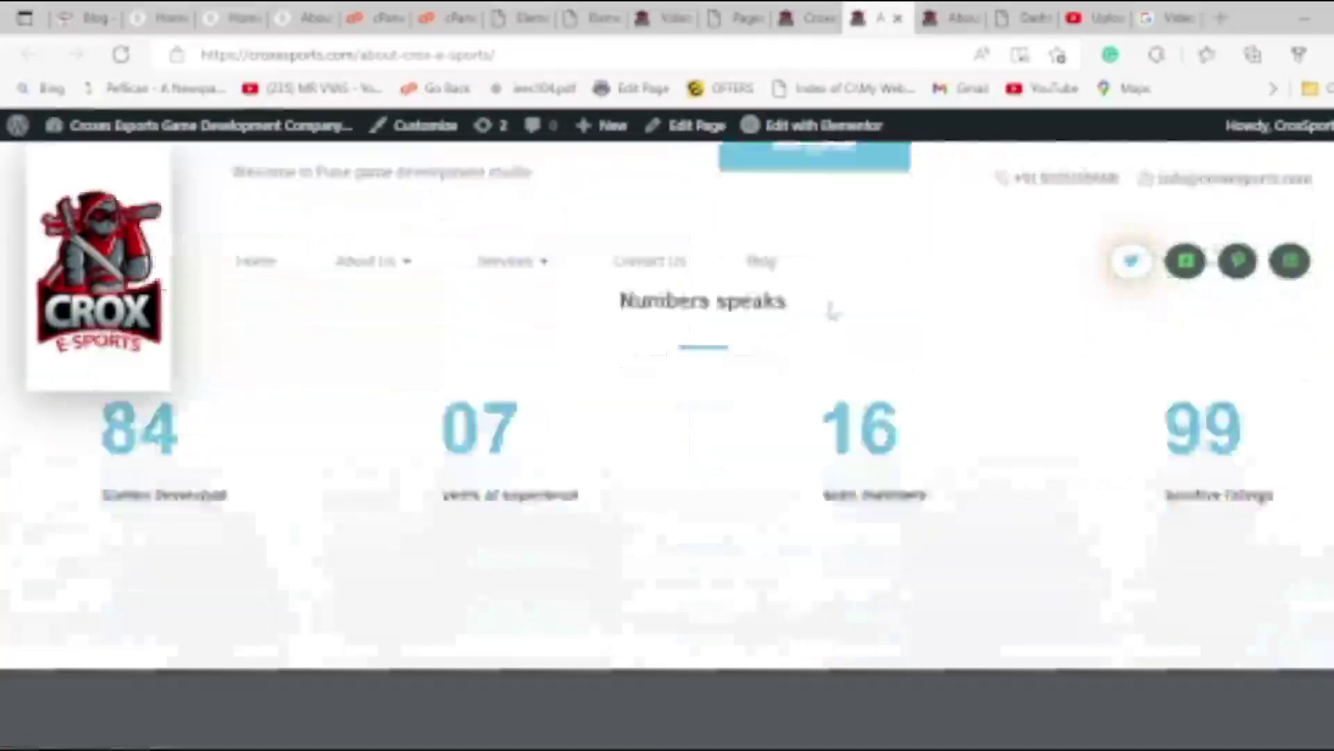
{"action": "scroll", "coordinate": [827, 306], "scroll_direction": "up", "scroll_amount": 6}
{"action": "scroll", "coordinate": [799, 294], "scroll_direction": "down", "scroll_amount": 3}
{"action": "scroll", "coordinate": [806, 278], "scroll_direction": "up", "scroll_amount": 5}
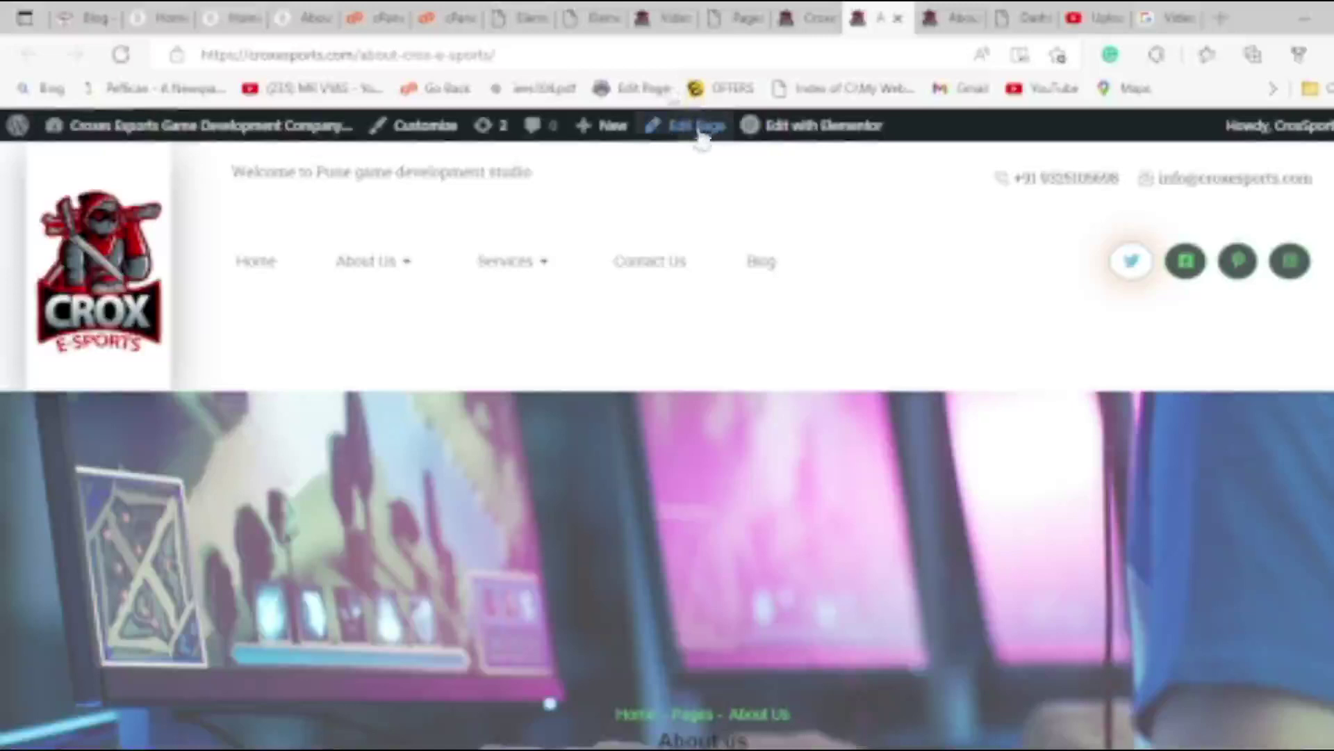
{"action": "left_click", "coordinate": [723, 127]}
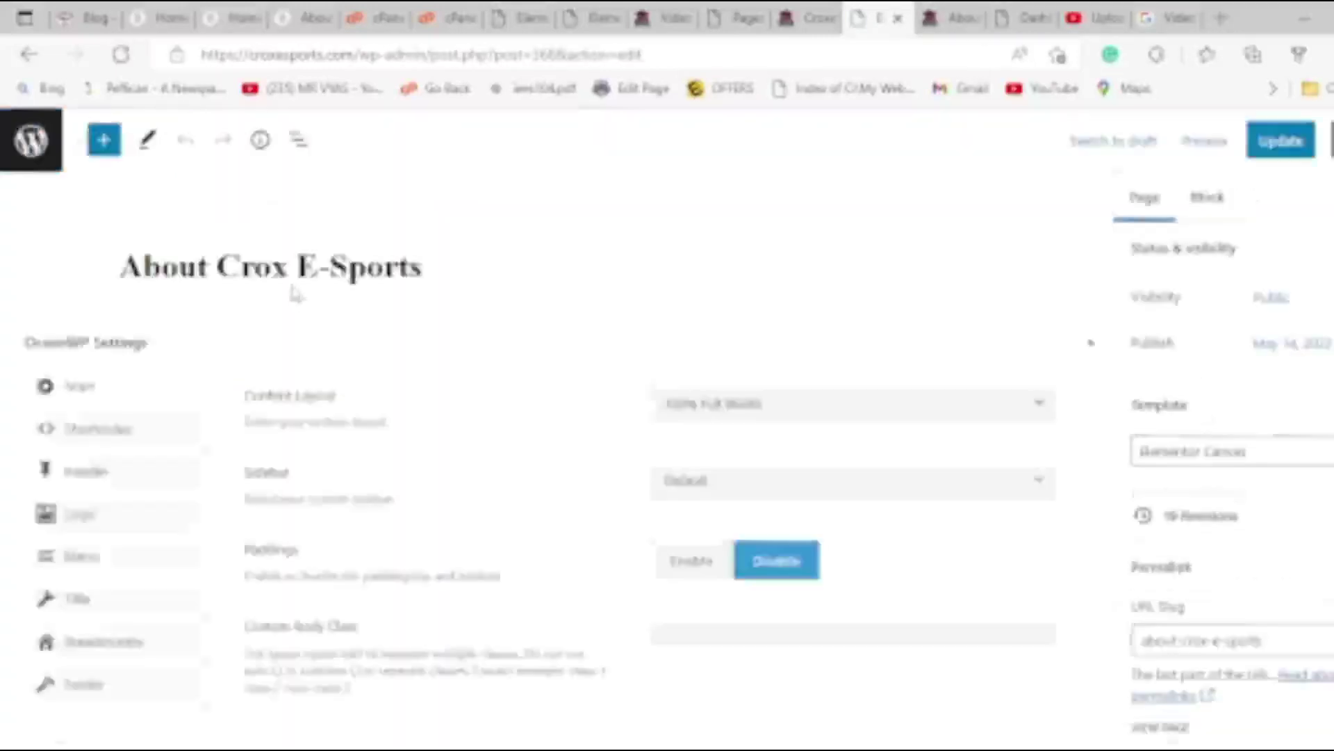
Keep the Elementor Canvas template and set the OceanWP Content Layout to Full Width.
{"action": "left_click", "coordinate": [1226, 453]}
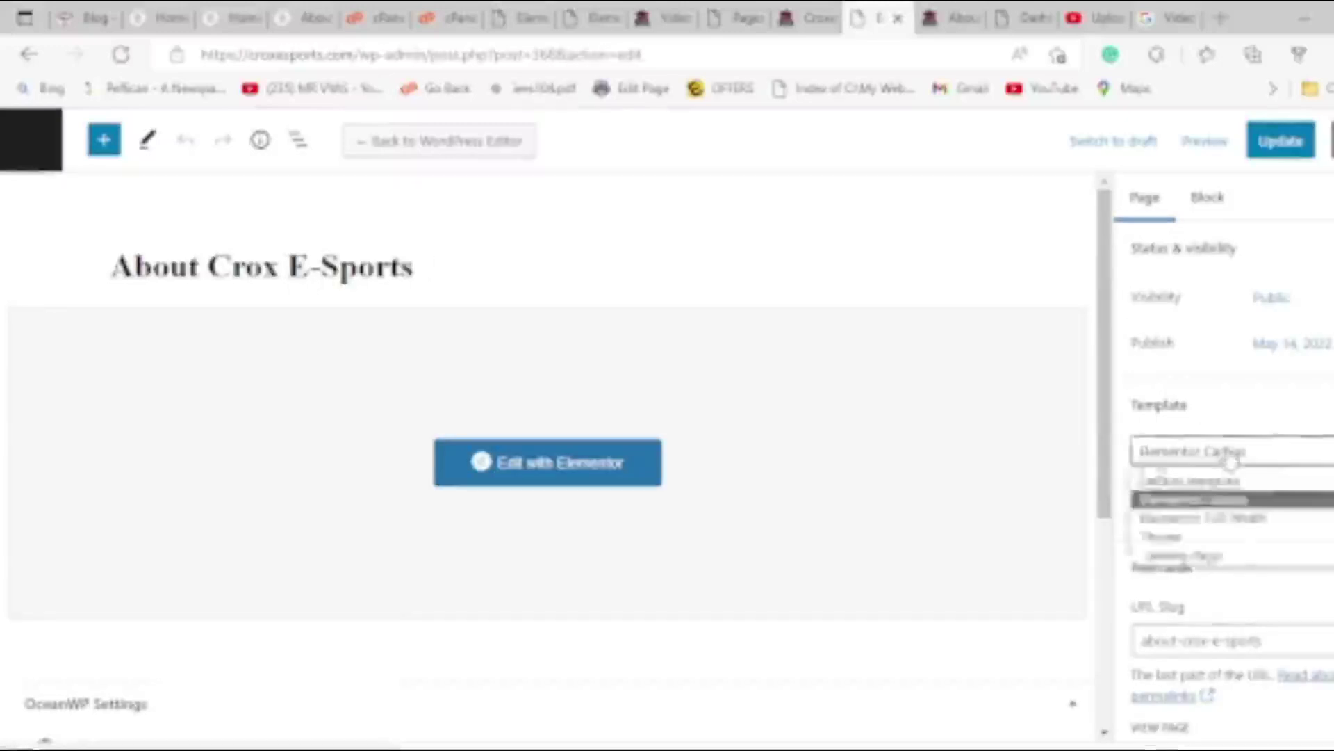
{"action": "left_click", "coordinate": [1107, 538]}
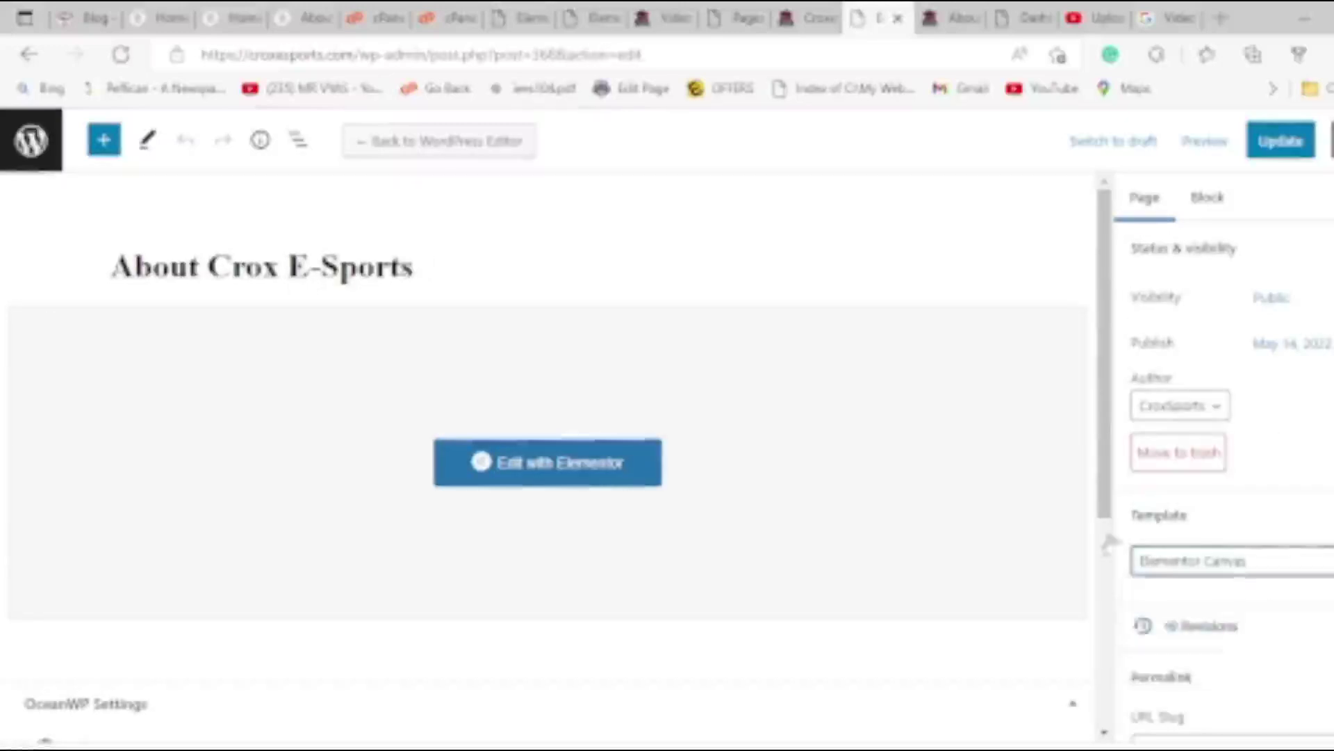
{"action": "scroll", "coordinate": [310, 643], "scroll_direction": "down", "scroll_amount": 2}
{"action": "scroll", "coordinate": [823, 636], "scroll_direction": "down", "scroll_amount": 2}
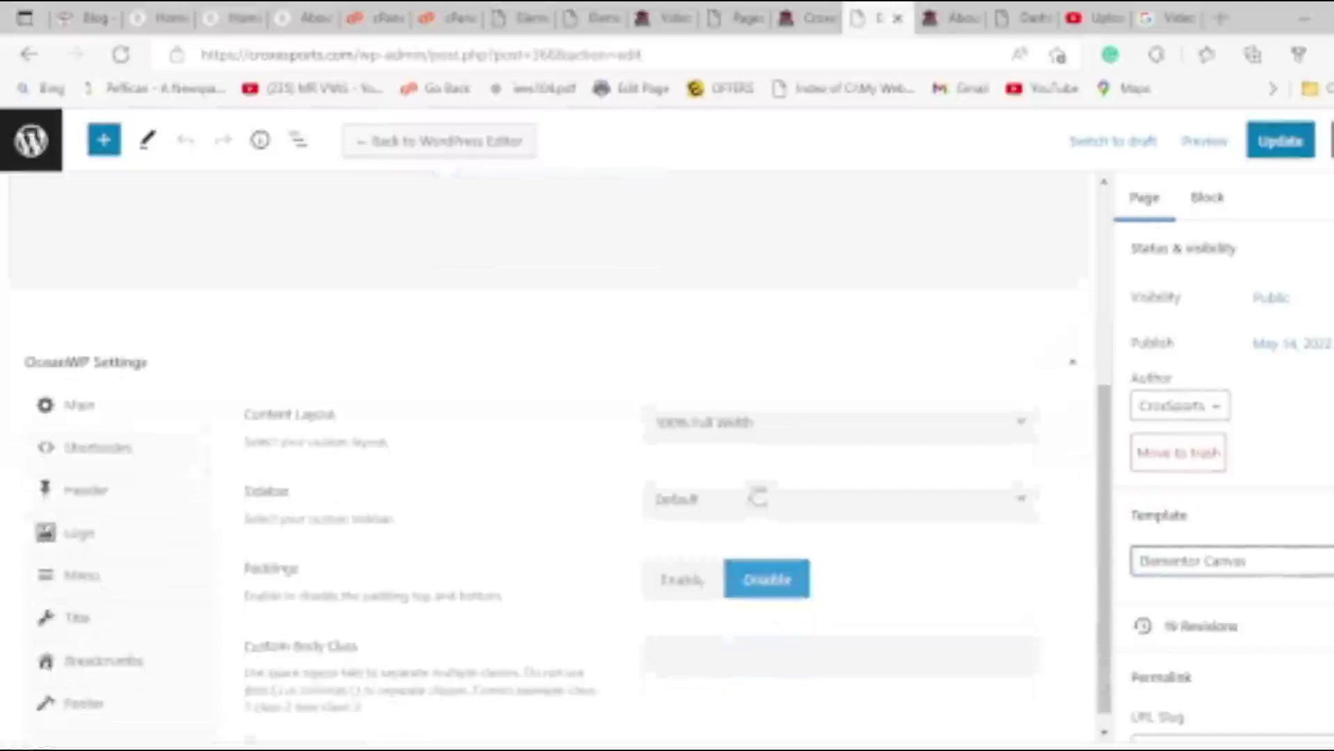
{"action": "left_click", "coordinate": [756, 431]}
{"action": "left_click", "coordinate": [723, 577]}
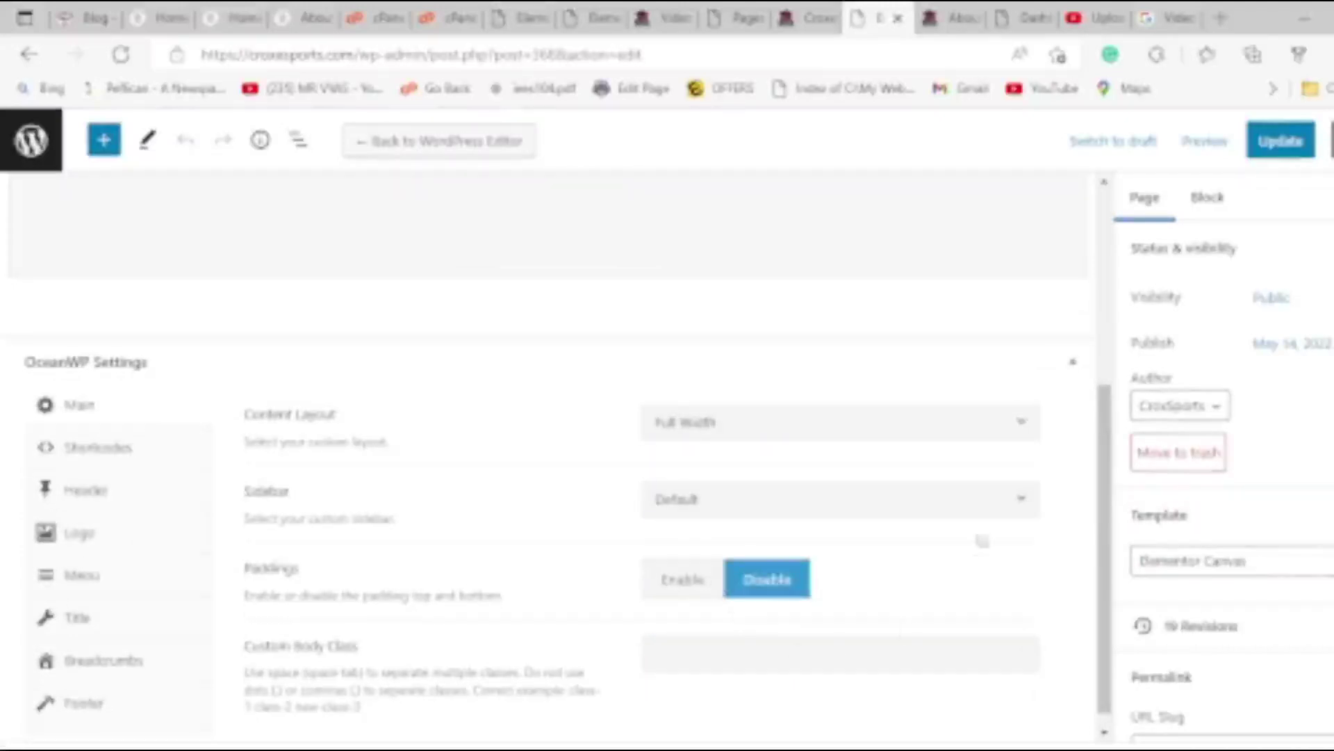
Enable Display Header with the Transparent header style, then Update the page.
{"action": "left_click", "coordinate": [142, 539]}
{"action": "left_click", "coordinate": [128, 510]}
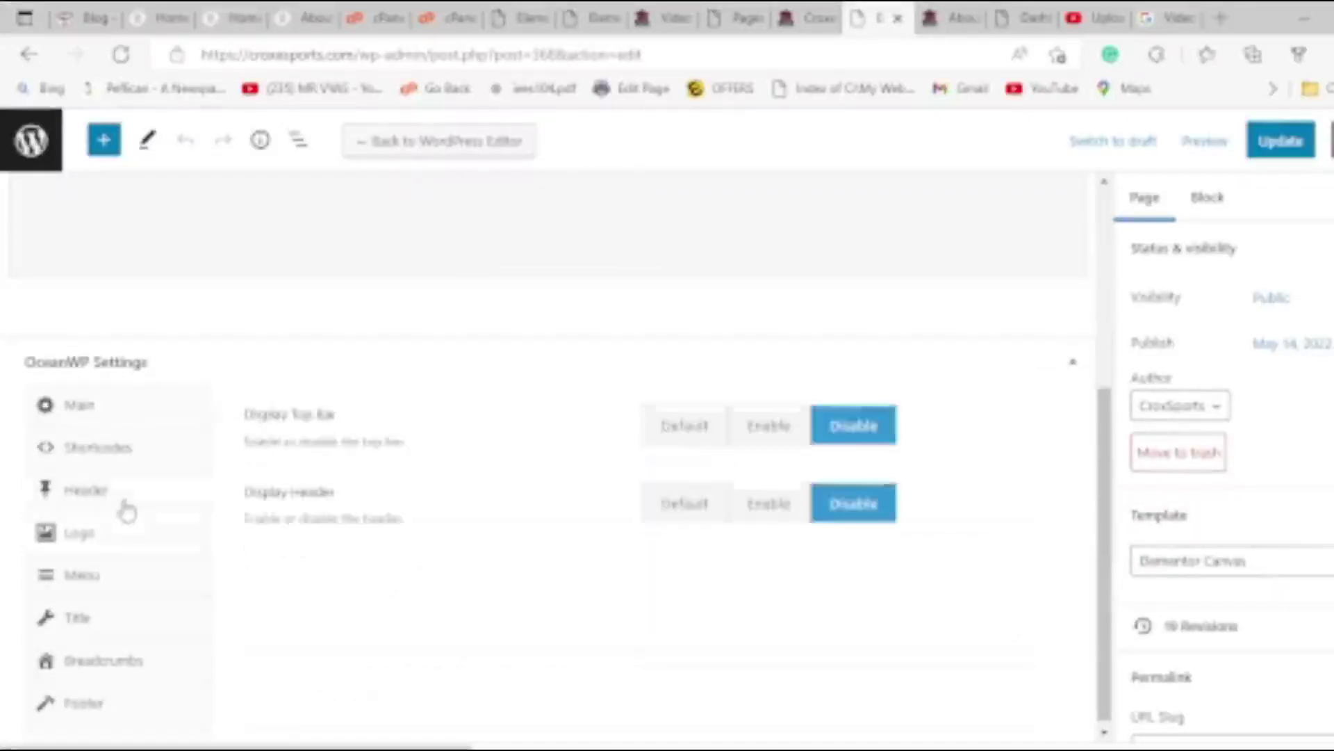
{"action": "left_click", "coordinate": [120, 618]}
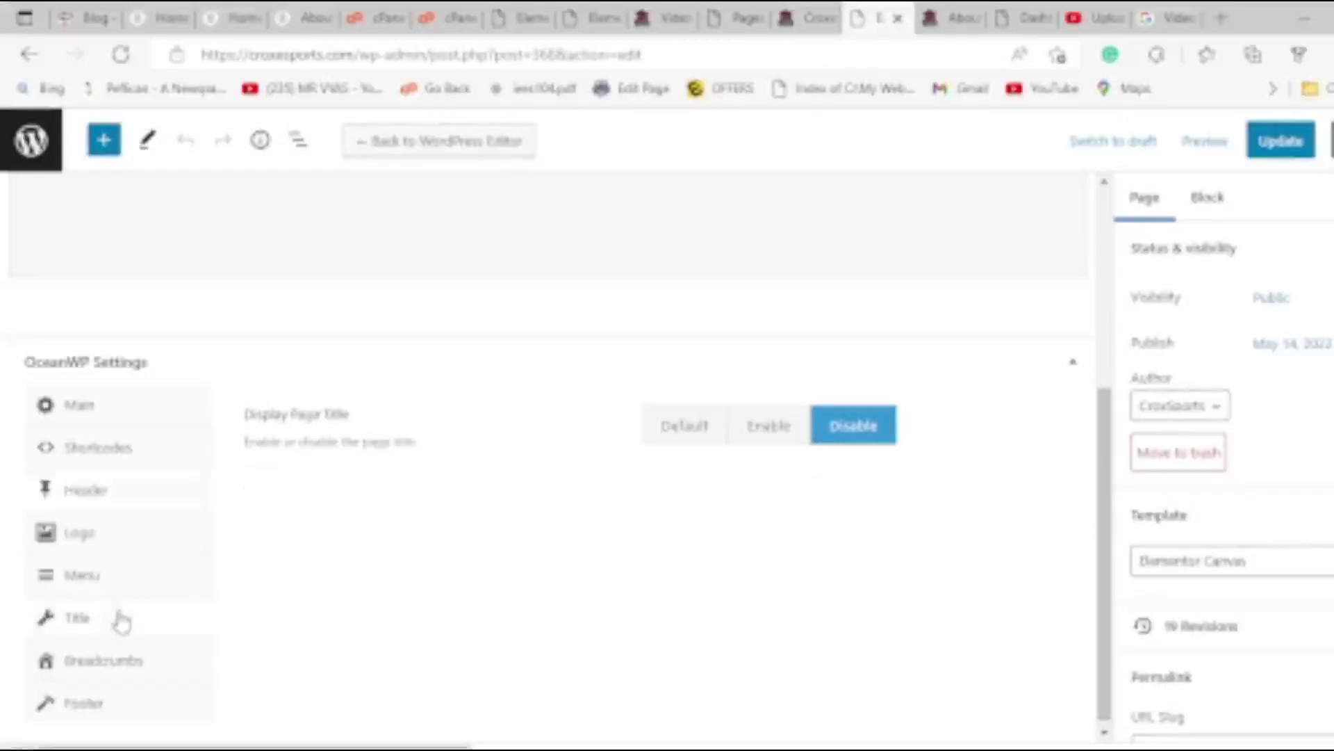
{"action": "left_click", "coordinate": [118, 503]}
{"action": "left_click", "coordinate": [764, 513]}
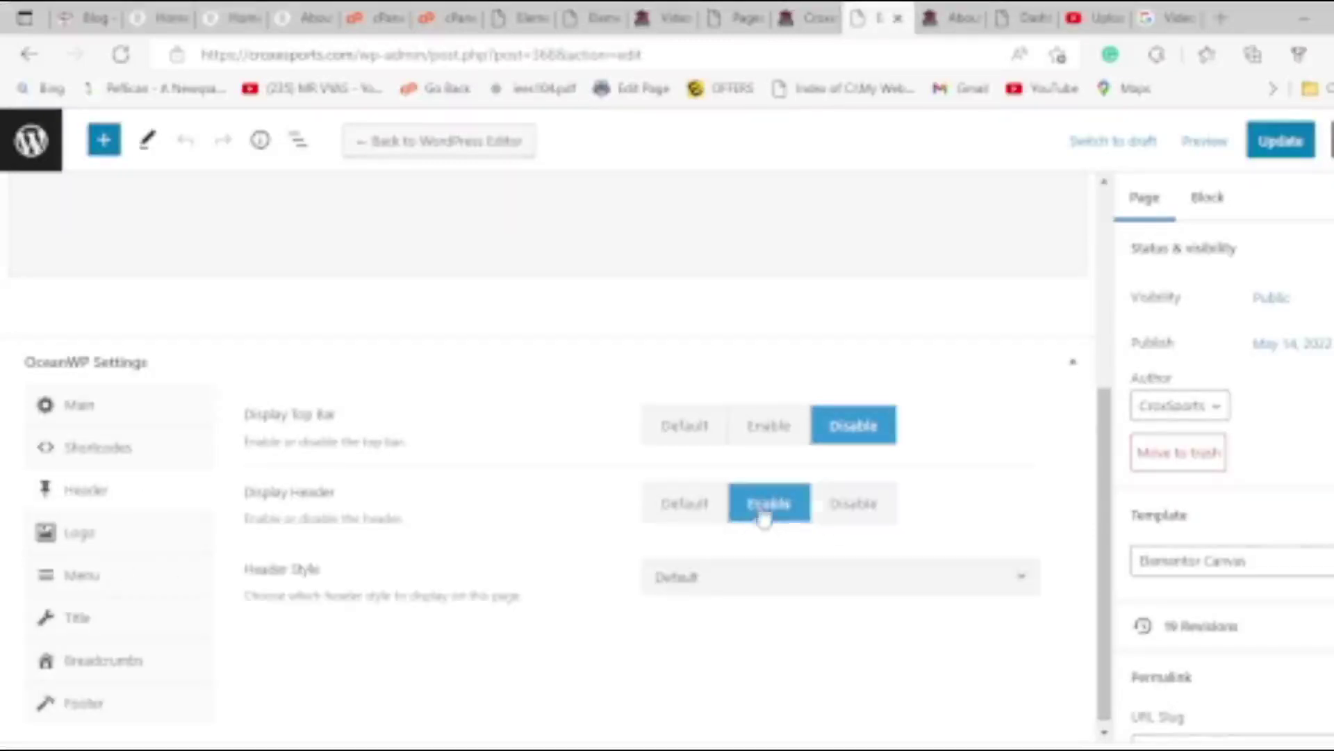
{"action": "left_click", "coordinate": [718, 584]}
{"action": "left_click", "coordinate": [704, 461]}
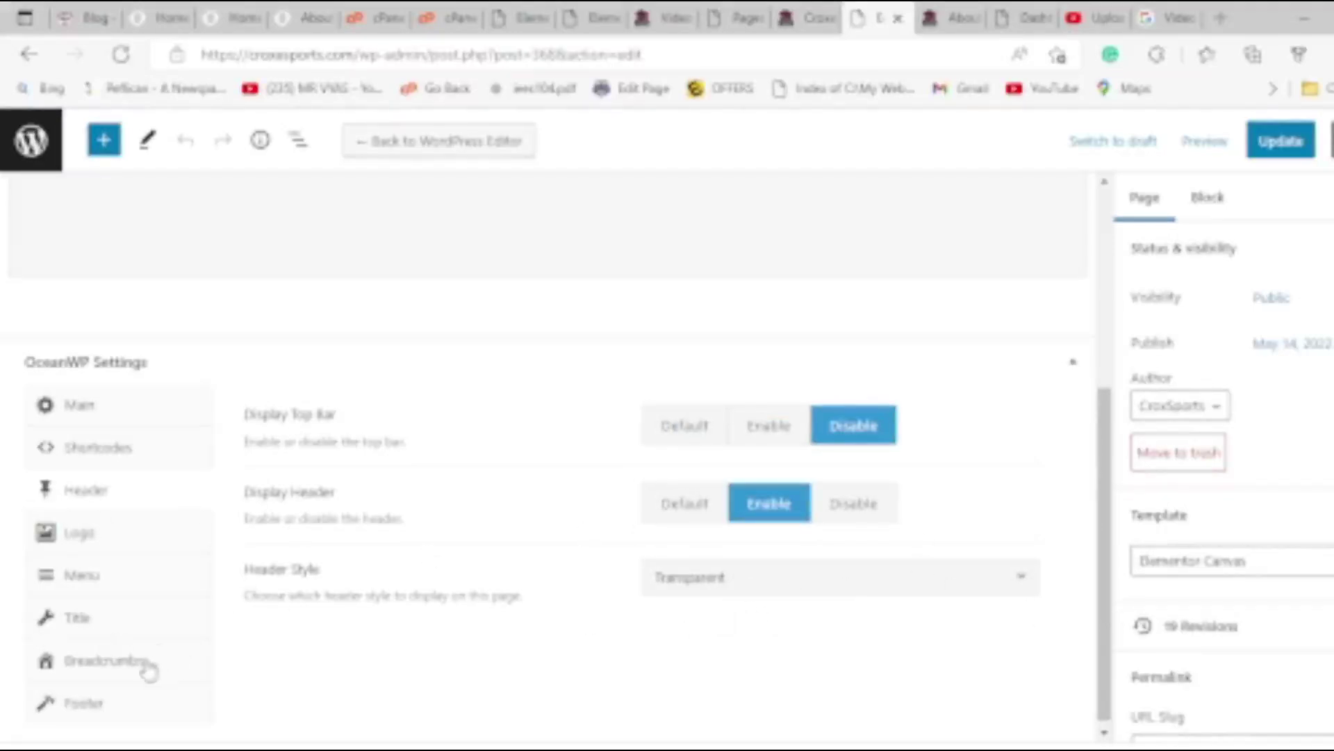
{"action": "left_click", "coordinate": [125, 630]}
{"action": "left_click", "coordinate": [137, 664]}
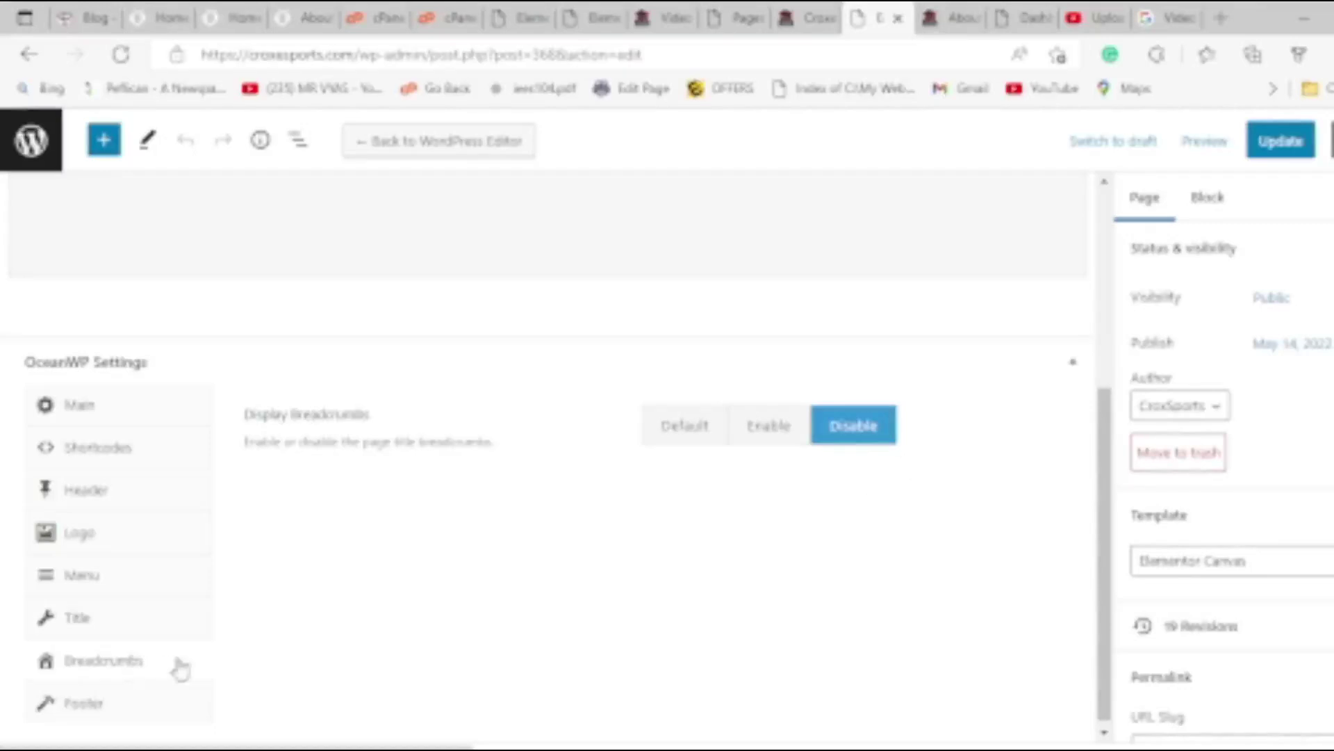
{"action": "left_click", "coordinate": [113, 508]}
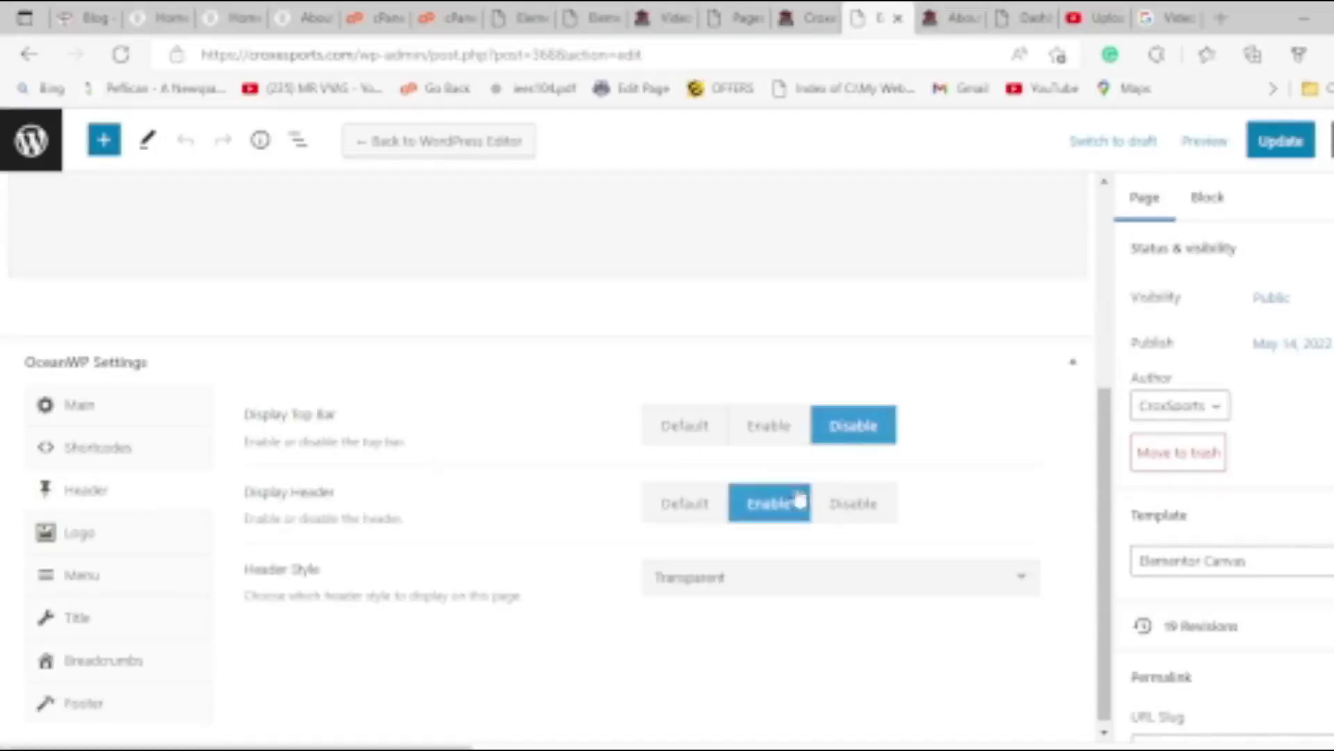
{"action": "left_click", "coordinate": [1294, 147]}
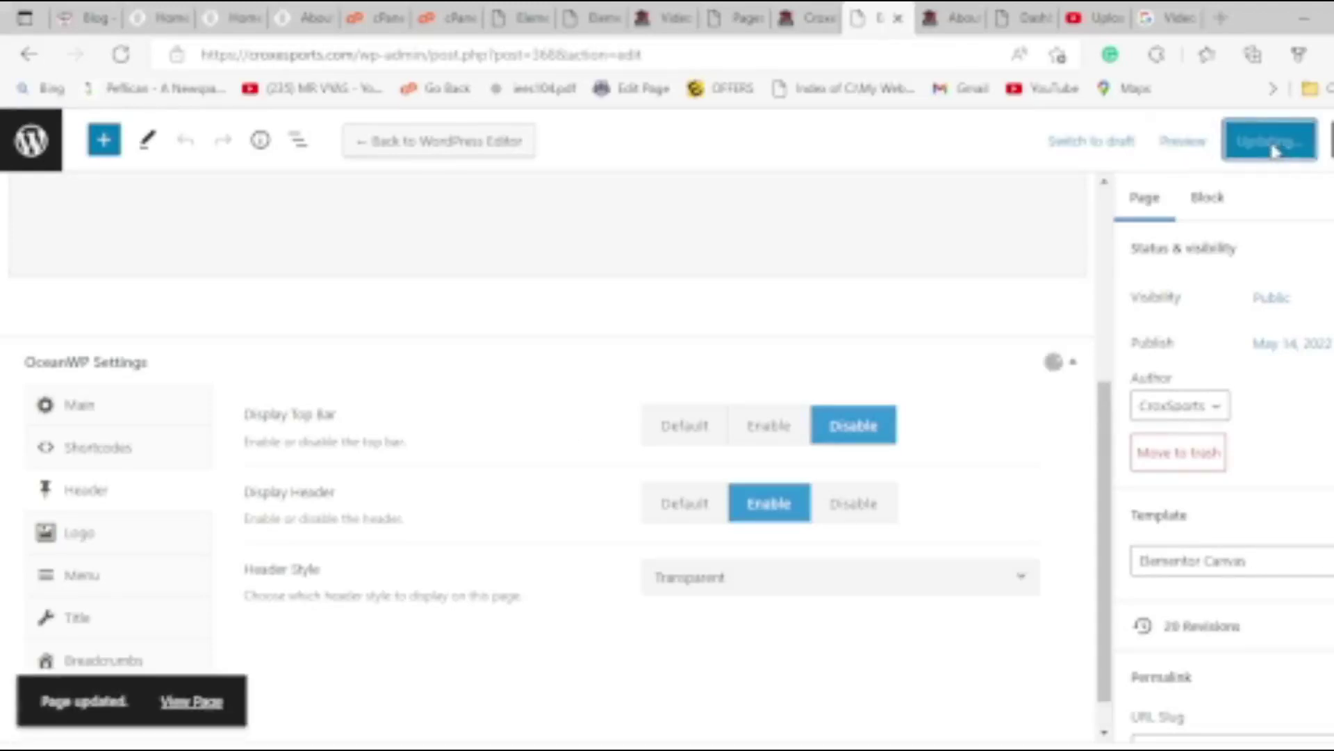
{"action": "scroll", "coordinate": [584, 227], "scroll_direction": "up", "scroll_amount": 5}
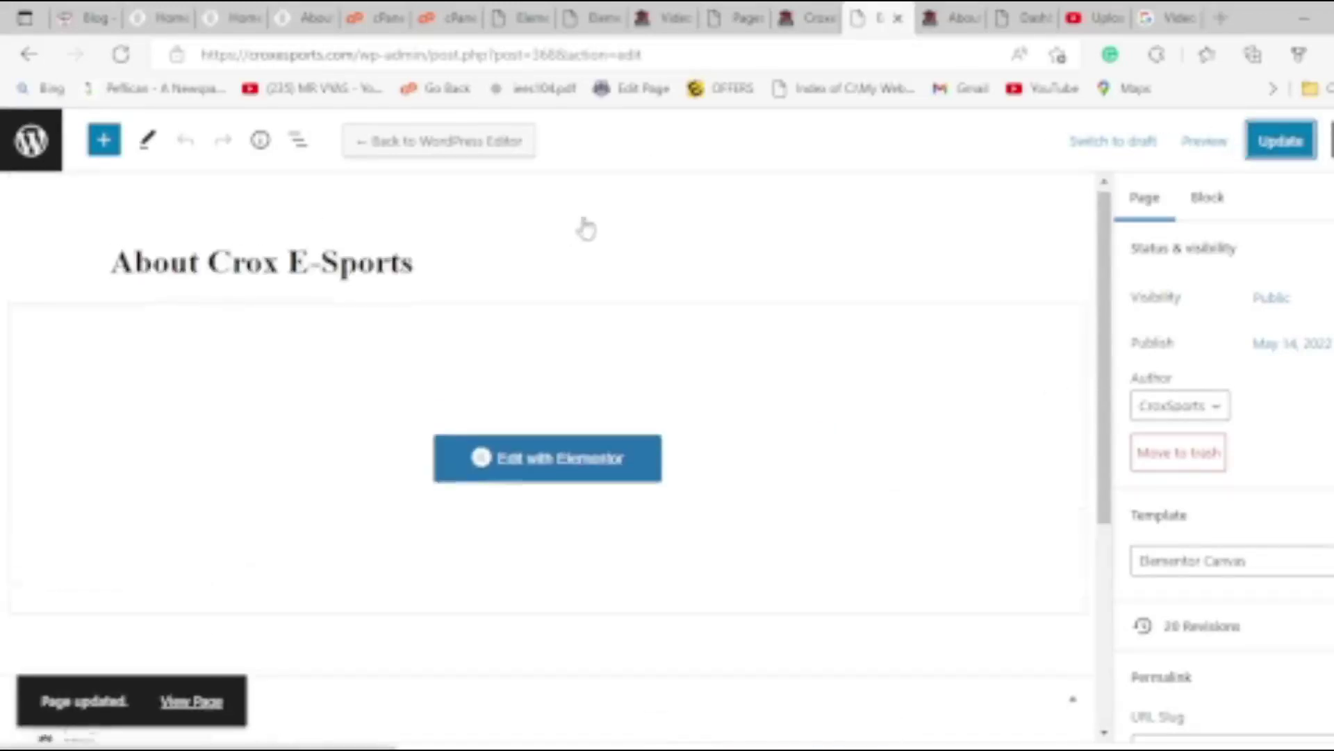
Launch the About page in Elementor and check the live About page while the editor loads.
{"action": "left_click", "coordinate": [560, 471]}
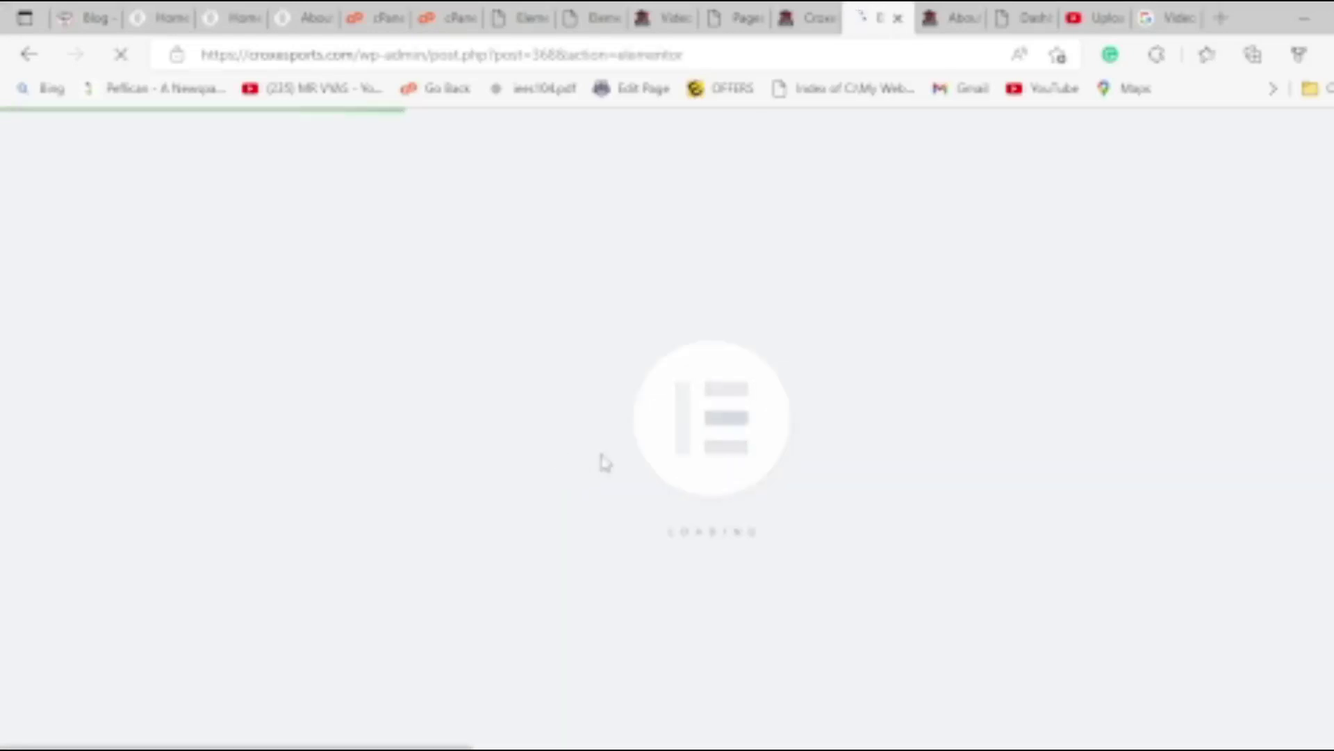
{"action": "left_click", "coordinate": [930, 11]}
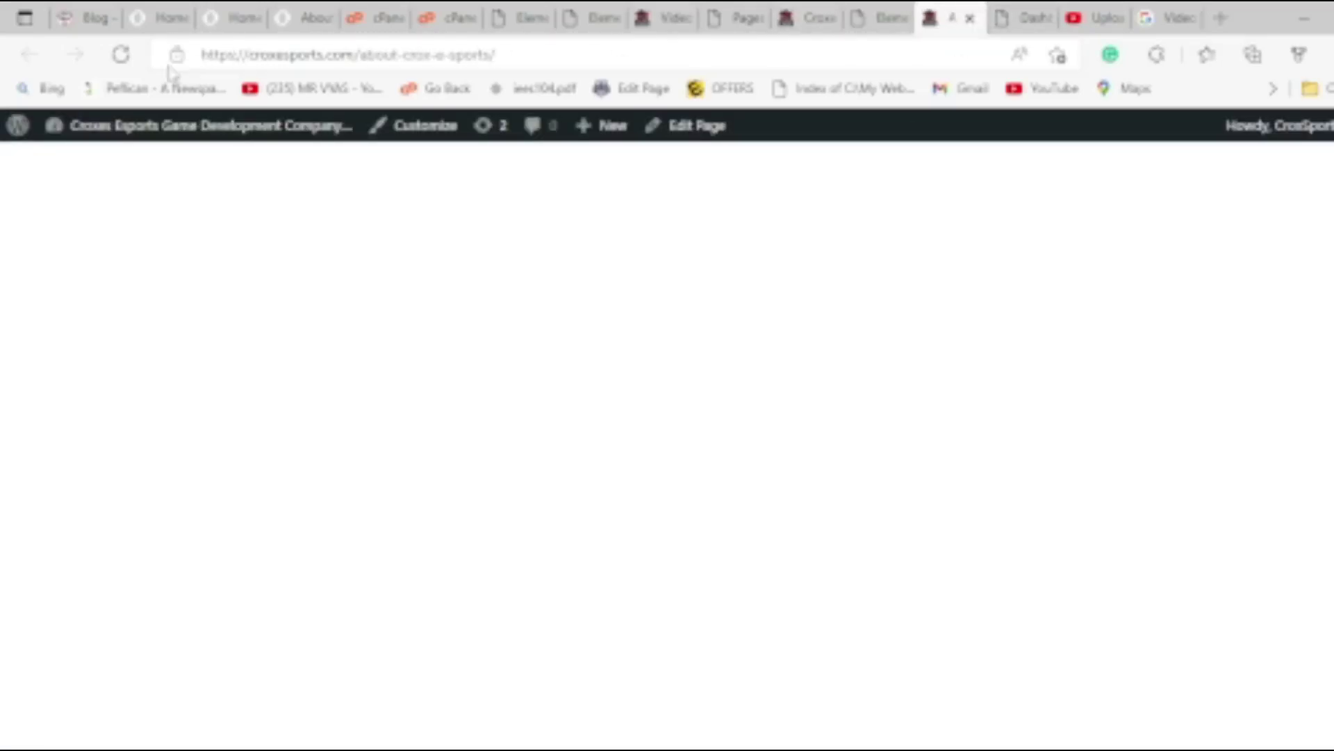
{"action": "left_click", "coordinate": [887, 12]}
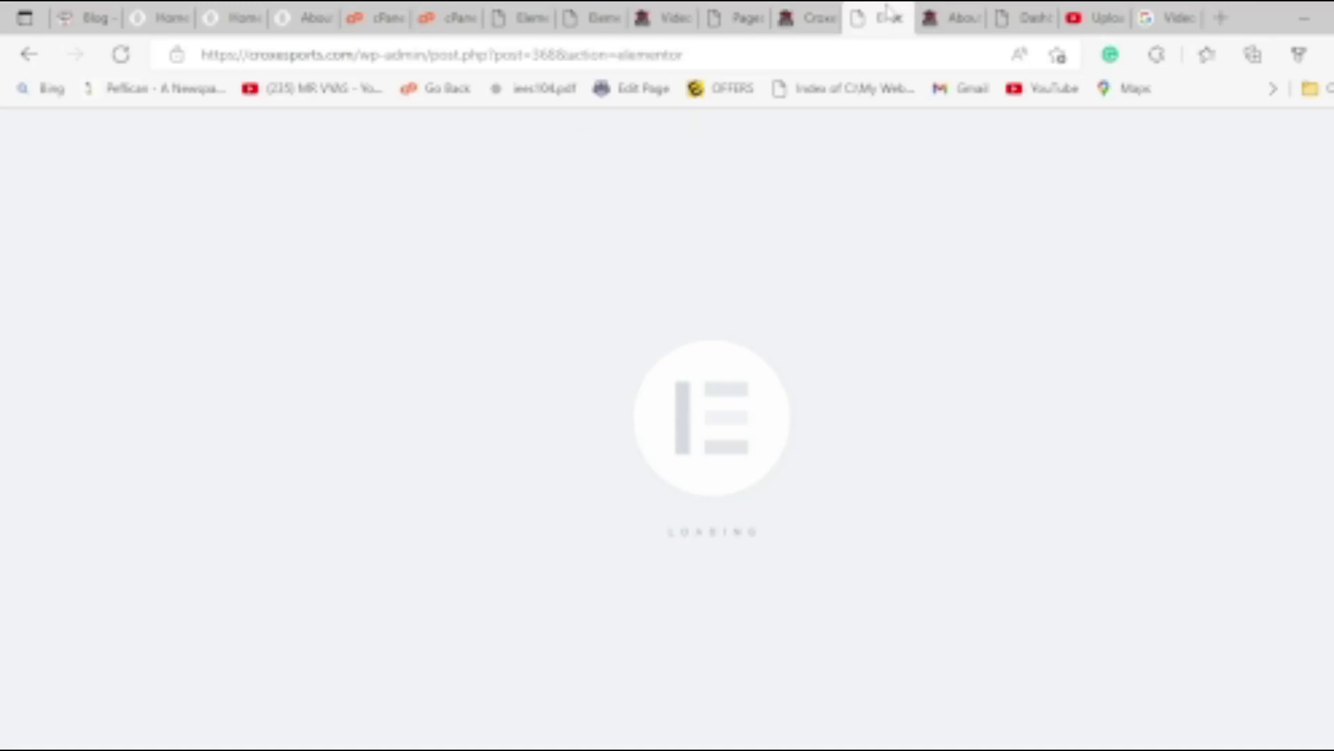
{"action": "left_click", "coordinate": [956, 15]}
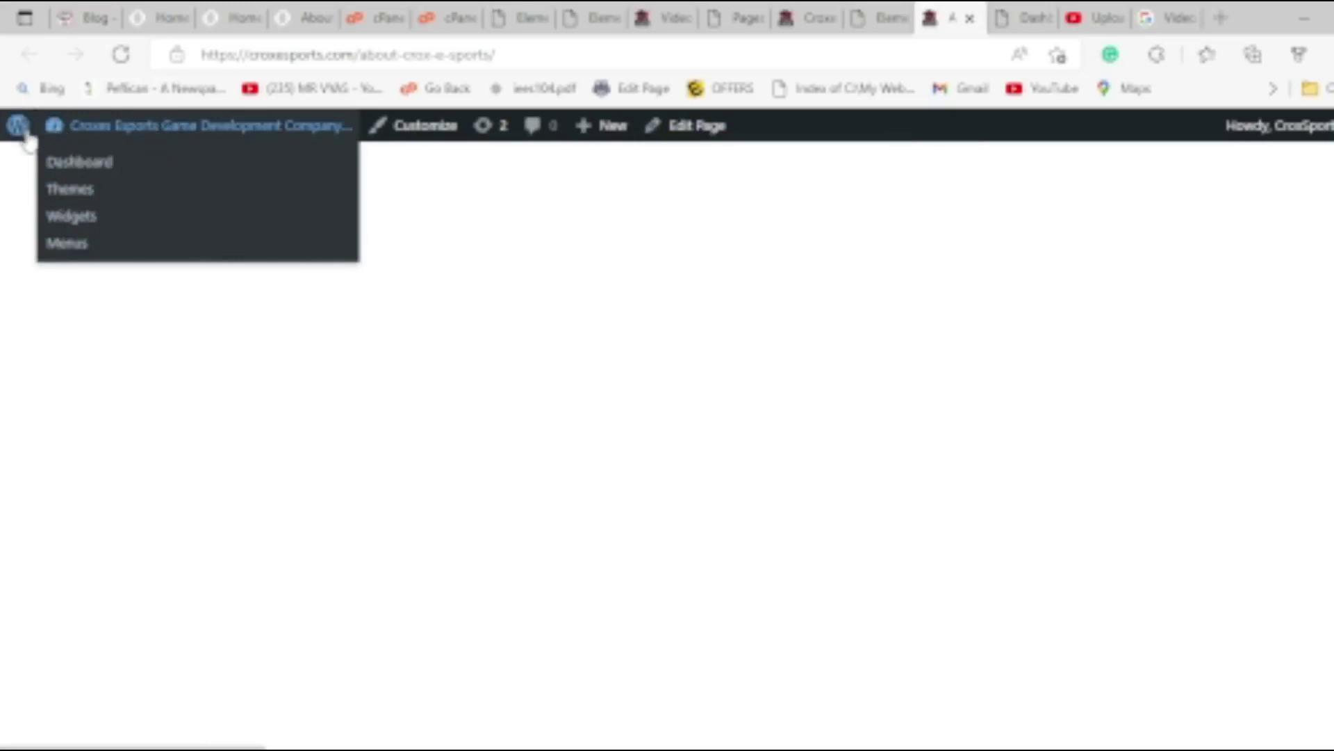
Load the site homepage by removing the about-crox-e-sports path, then return to the Elementor About Us editor.
{"action": "left_click", "coordinate": [356, 55]}
{"action": "left_click", "coordinate": [359, 55]}
{"action": "left_click_drag", "start_coordinate": [358, 55], "coordinate": [1098, 66]}
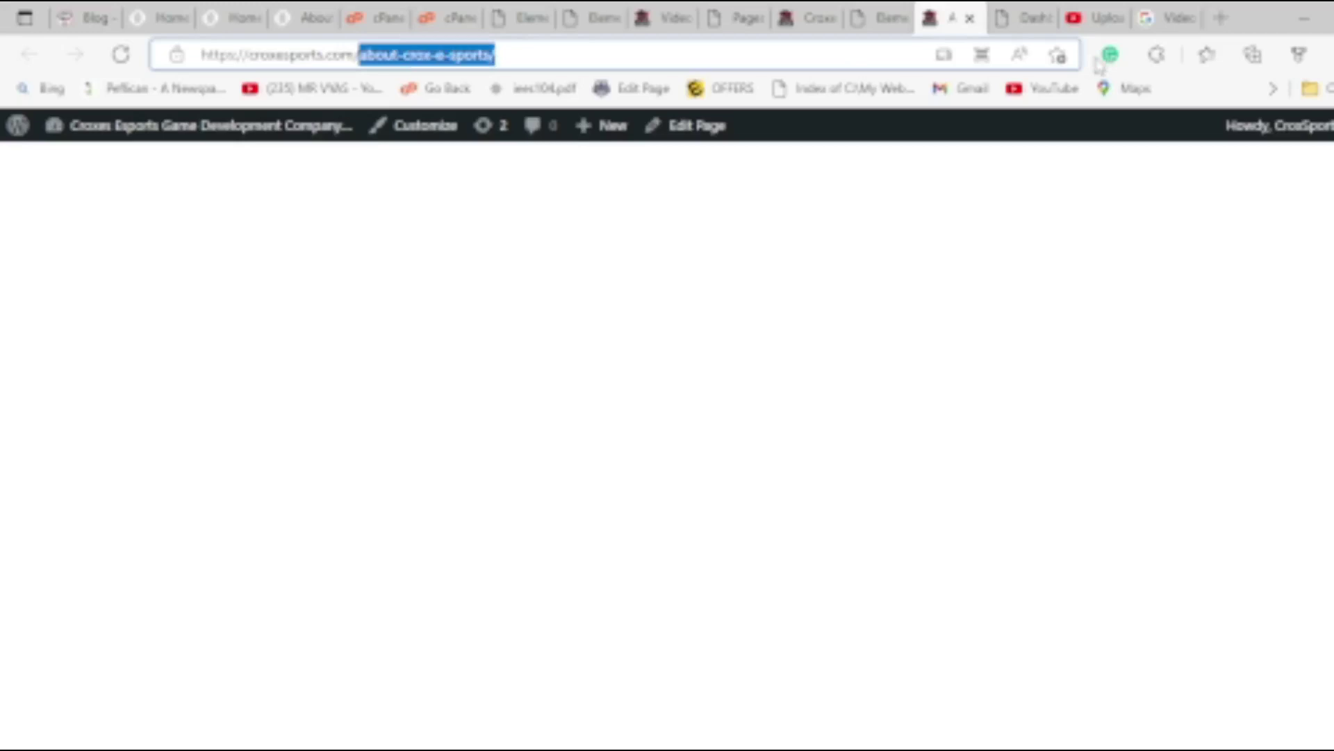
{"action": "key", "text": "BackSpace"}
{"action": "key", "text": "Return"}
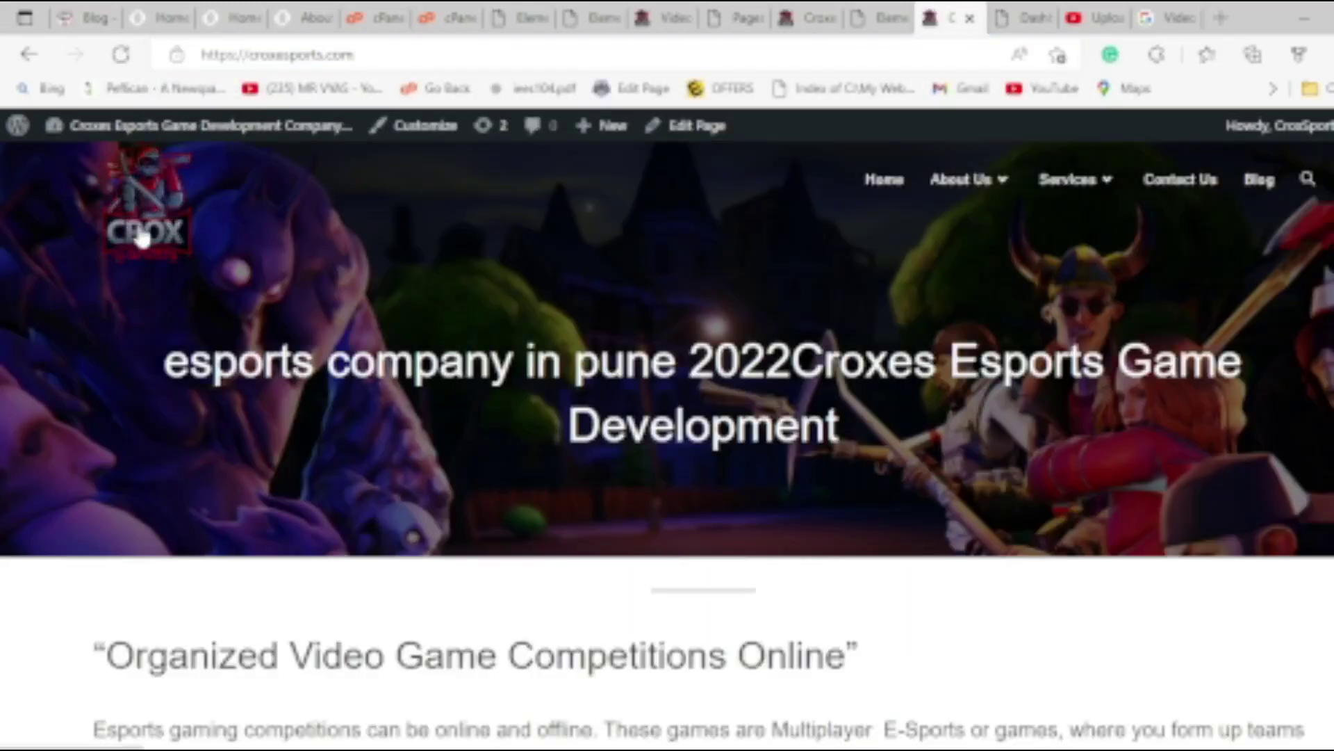
{"action": "scroll", "coordinate": [1076, 247], "scroll_direction": "down", "scroll_amount": 5}
{"action": "scroll", "coordinate": [1076, 247], "scroll_direction": "up", "scroll_amount": 5}
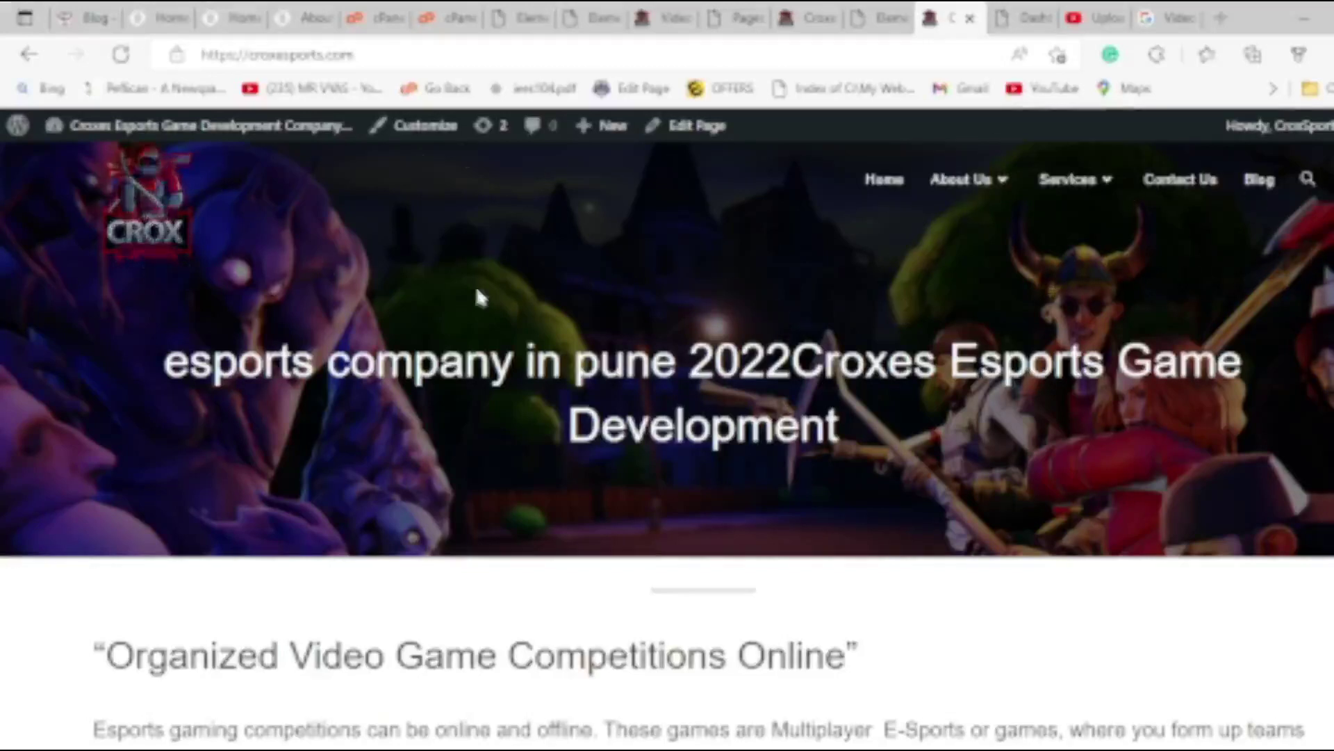
{"action": "left_click", "coordinate": [877, 18]}
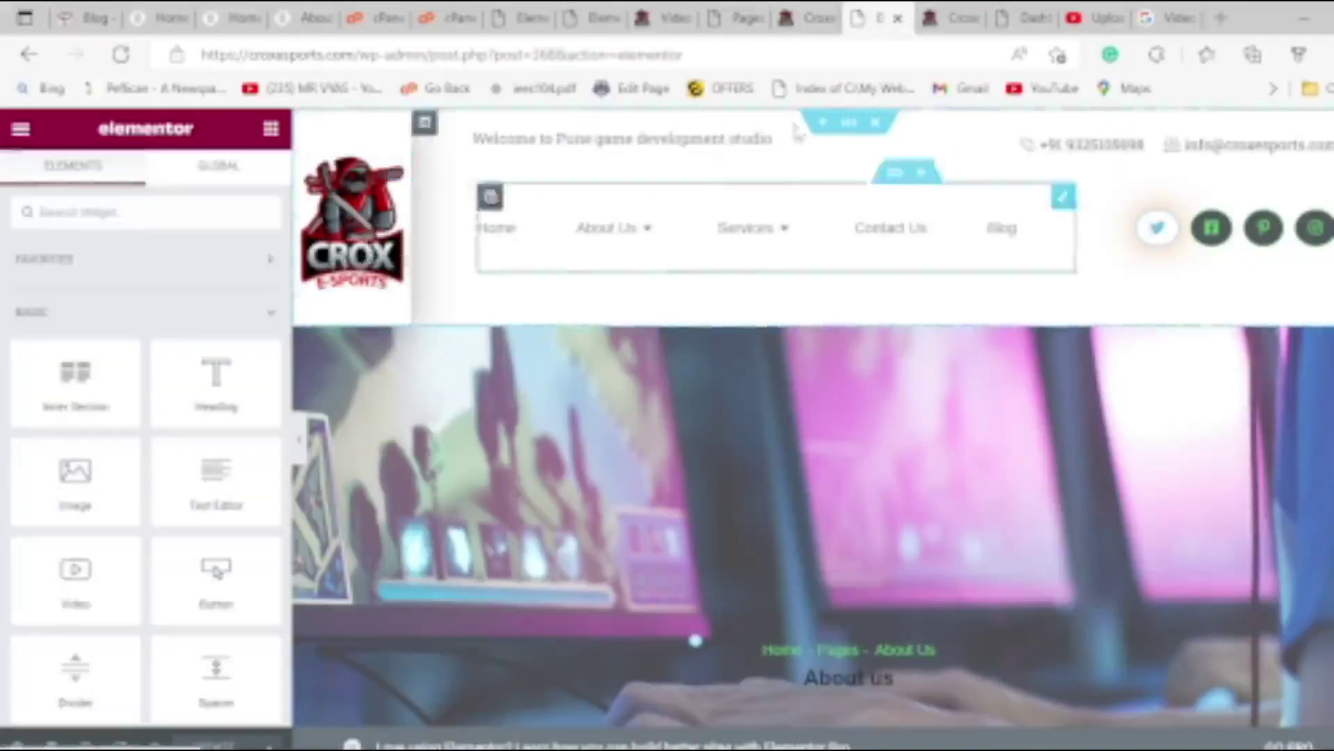
Delete the logo-and-menu header section and set the About us banner's overlay opacity to 1.
{"action": "left_click", "coordinate": [876, 126]}
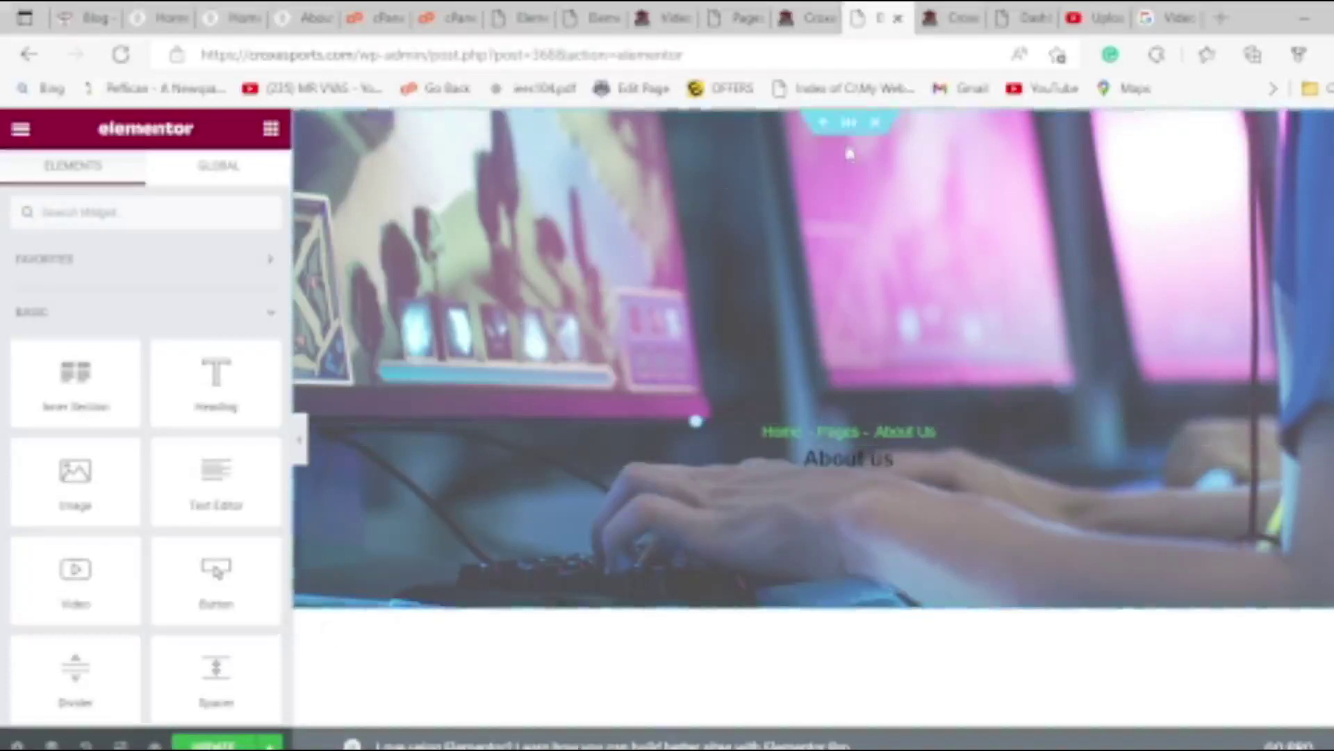
{"action": "right_click", "coordinate": [873, 147]}
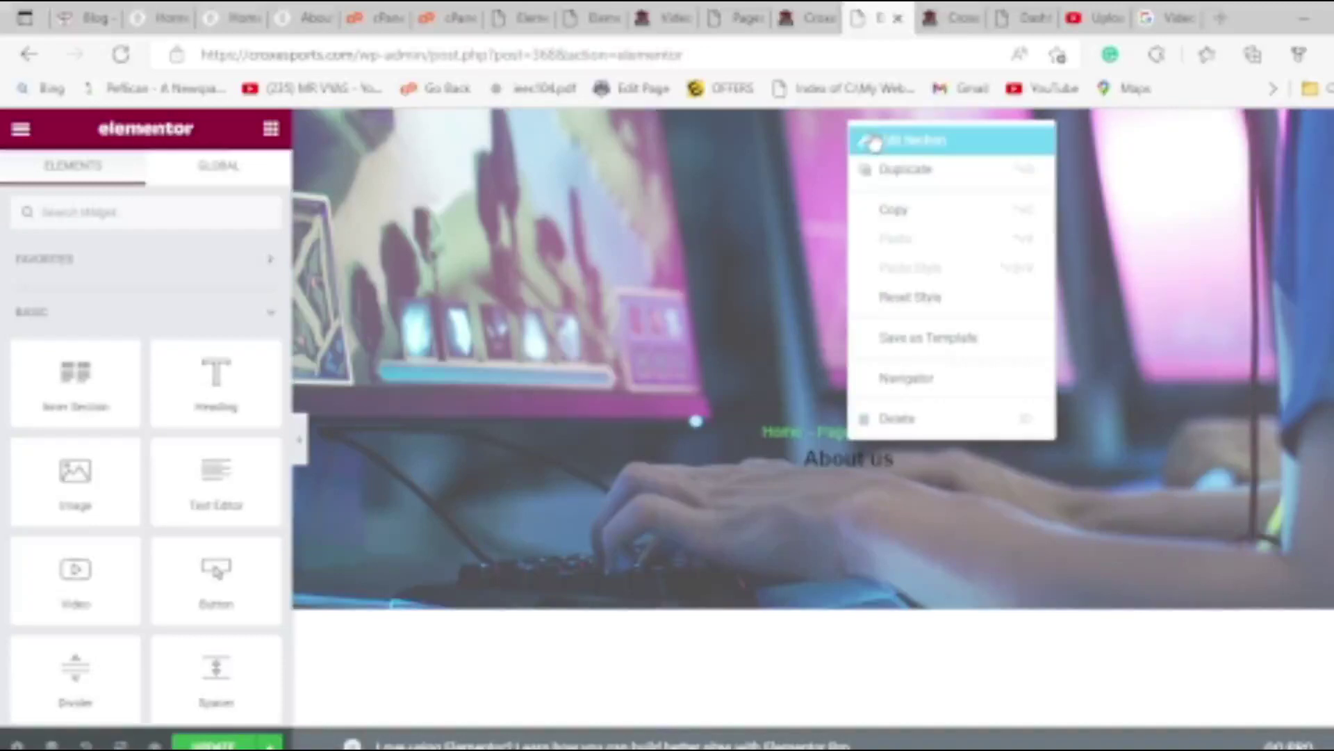
{"action": "left_click", "coordinate": [874, 142]}
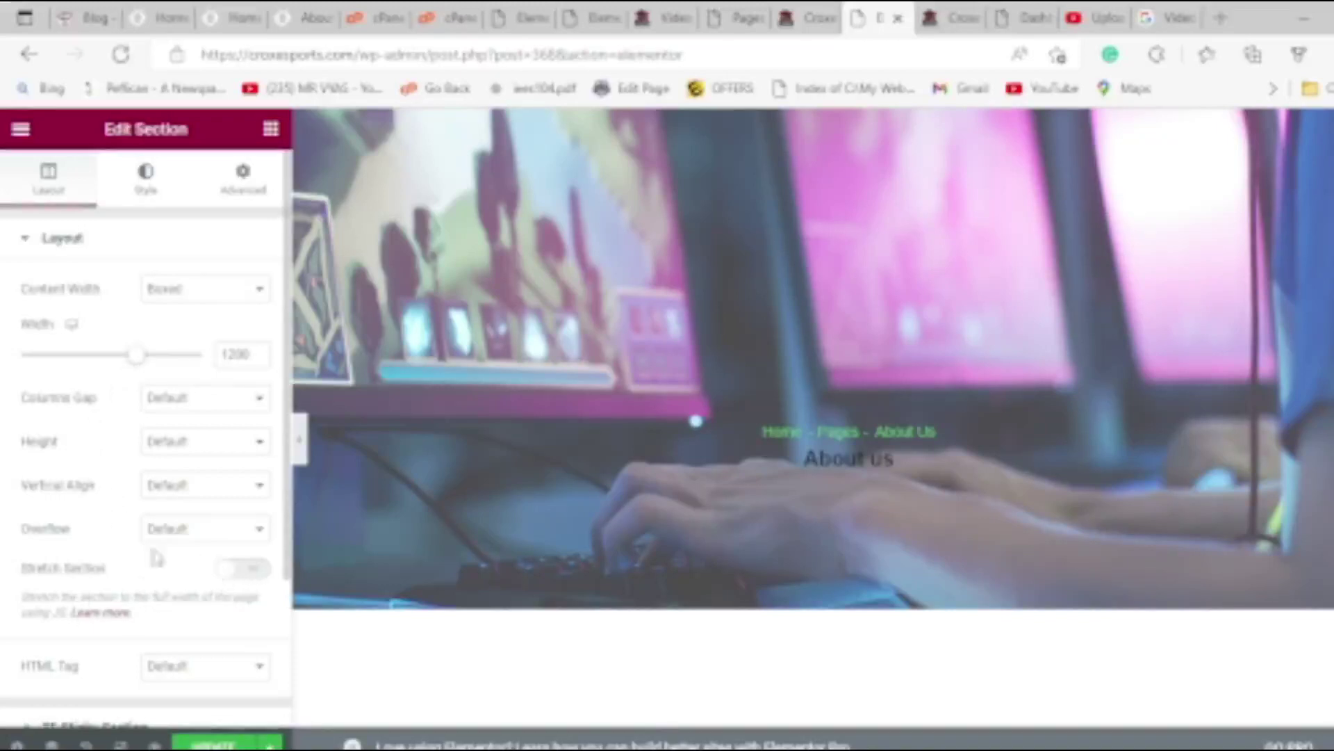
{"action": "scroll", "coordinate": [137, 550], "scroll_direction": "down", "scroll_amount": 3}
{"action": "scroll", "coordinate": [103, 493], "scroll_direction": "up", "scroll_amount": 3}
{"action": "left_click", "coordinate": [148, 184]}
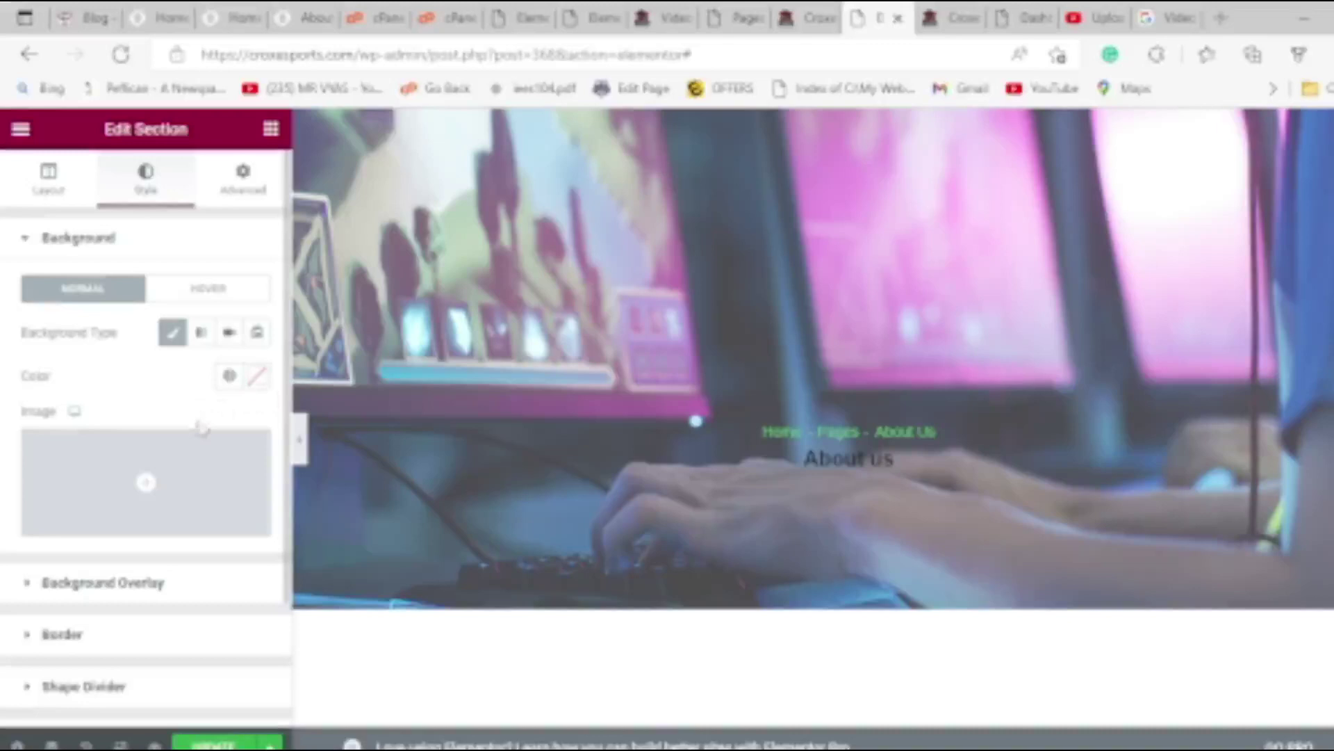
{"action": "scroll", "coordinate": [146, 536], "scroll_direction": "down", "scroll_amount": 2}
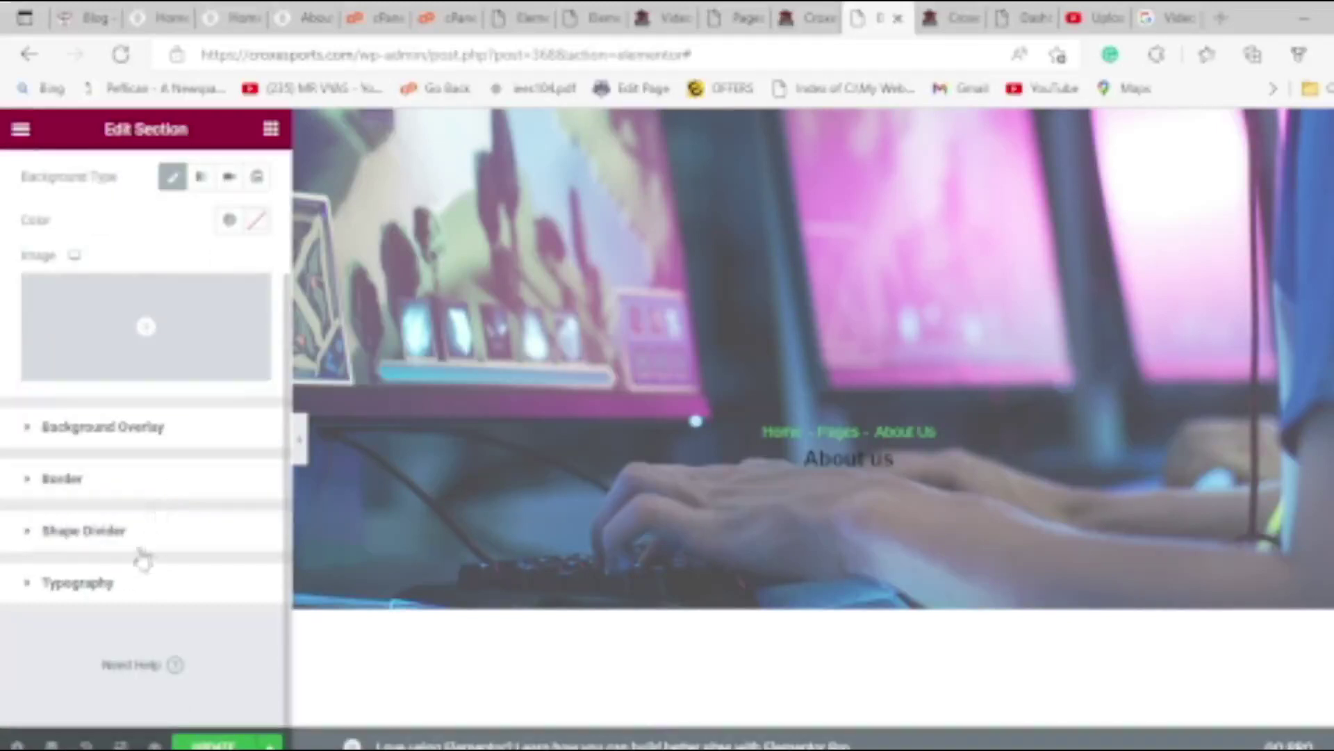
{"action": "left_click", "coordinate": [151, 437]}
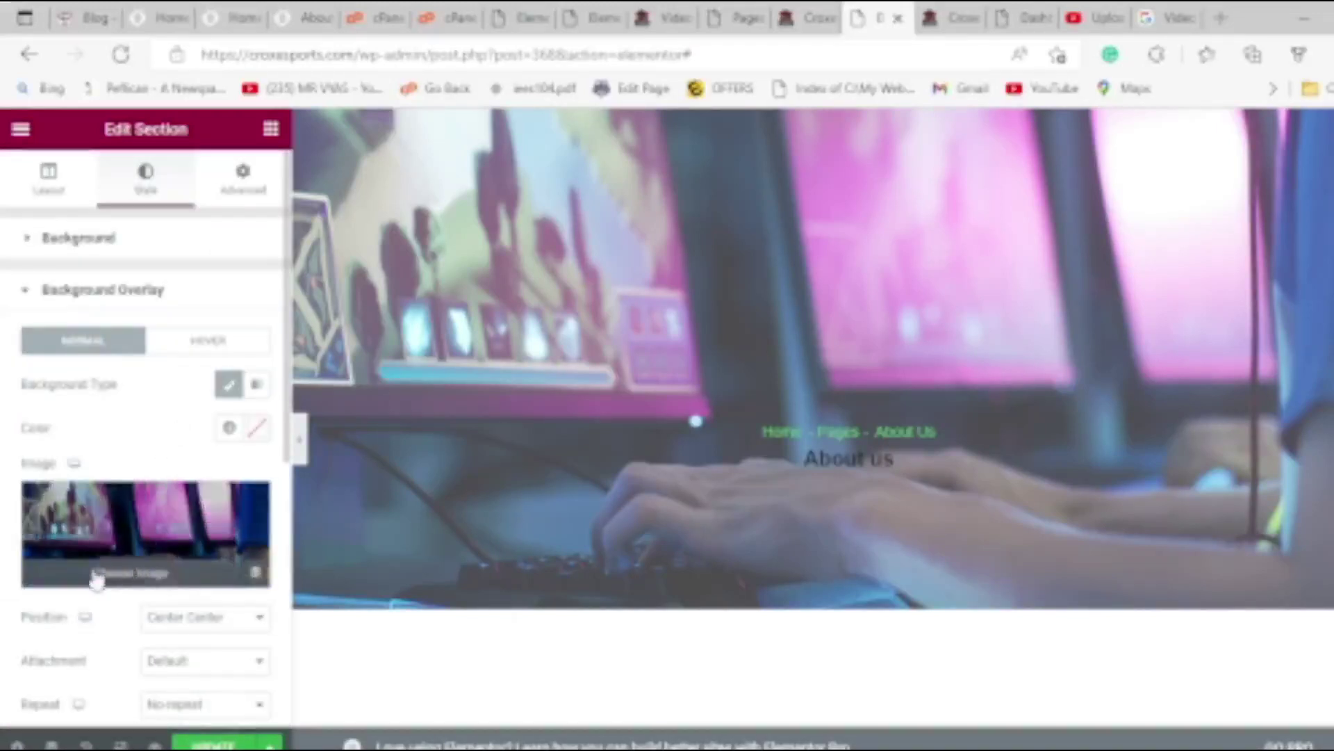
{"action": "scroll", "coordinate": [25, 605], "scroll_direction": "down", "scroll_amount": 2}
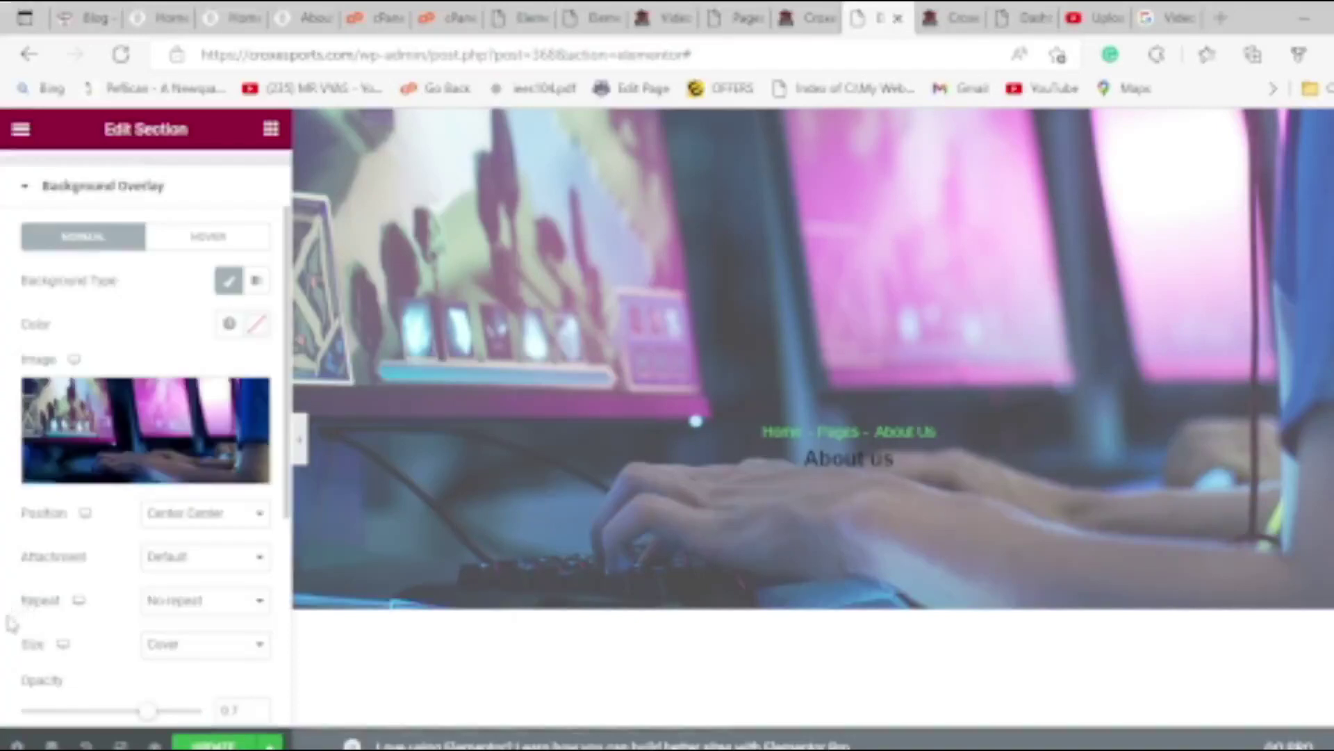
{"action": "scroll", "coordinate": [12, 623], "scroll_direction": "down", "scroll_amount": 3}
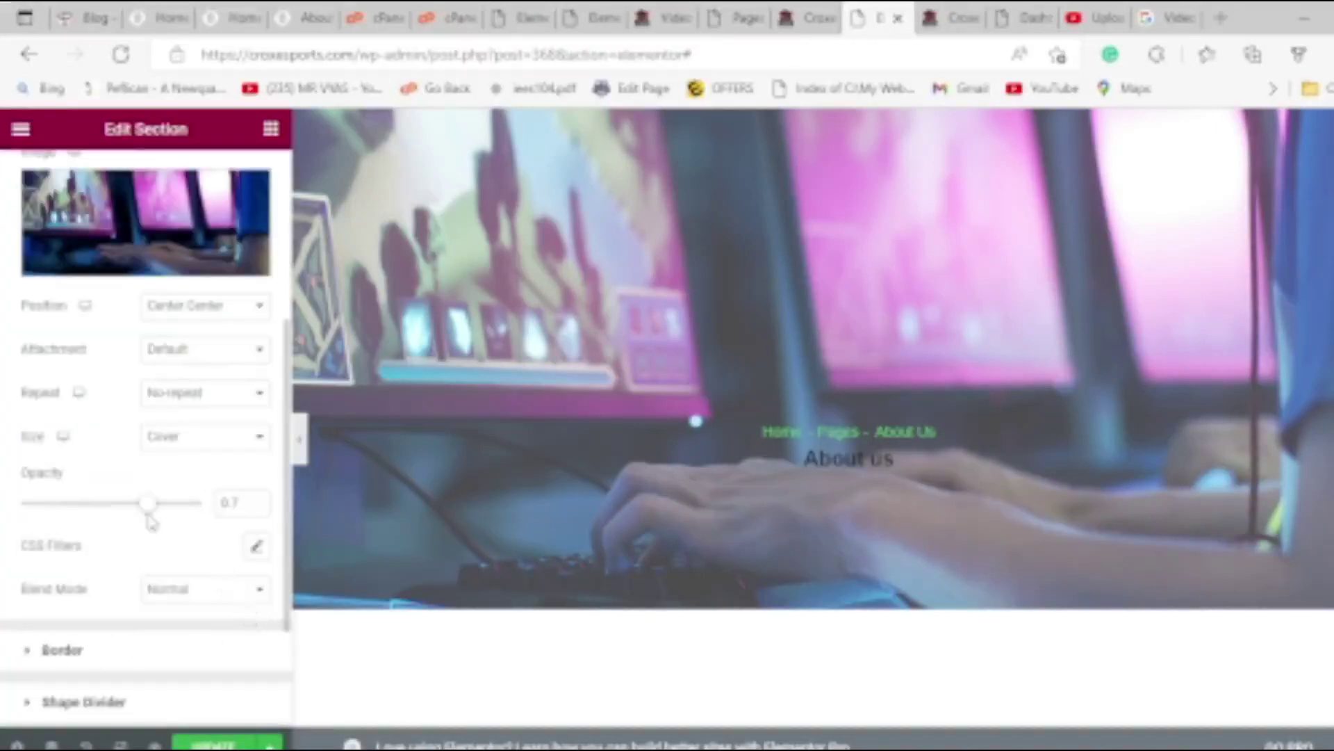
{"action": "left_click_drag", "start_coordinate": [87, 514], "coordinate": [259, 507]}
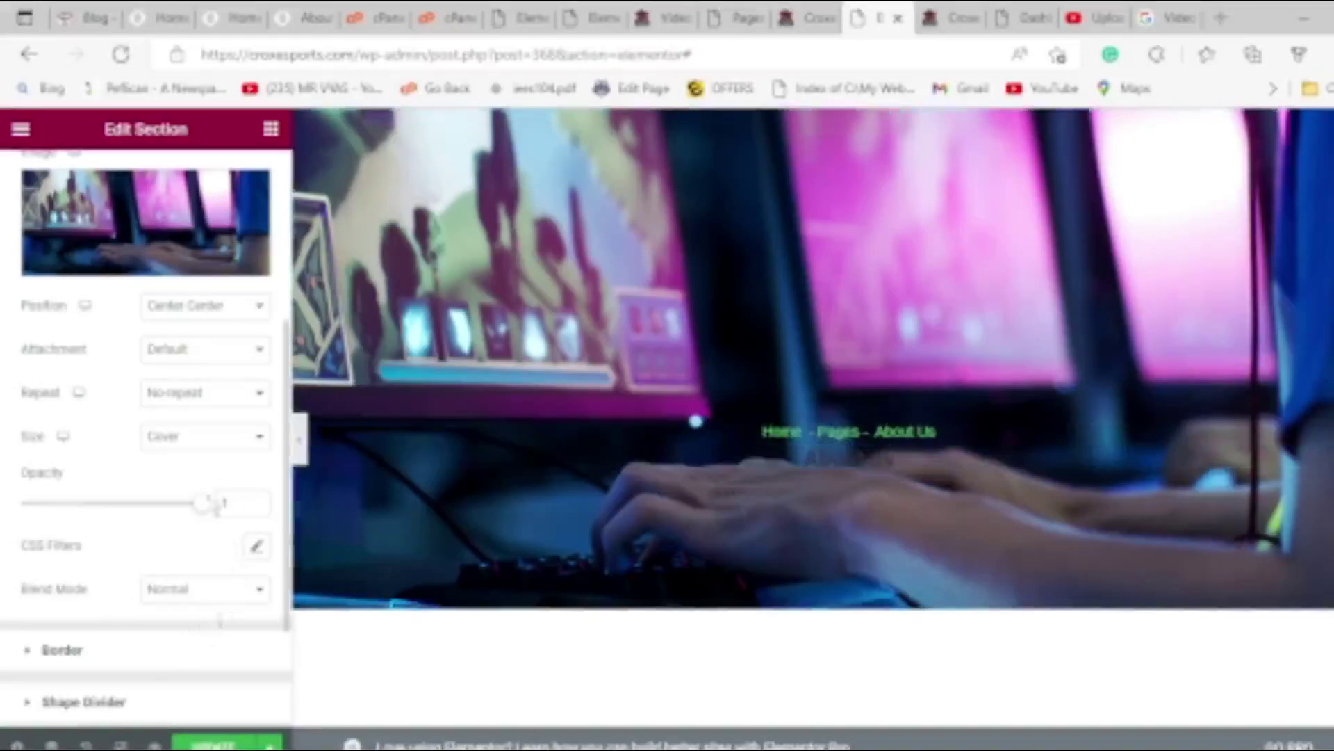
{"action": "left_click_drag", "start_coordinate": [198, 517], "coordinate": [222, 500]}
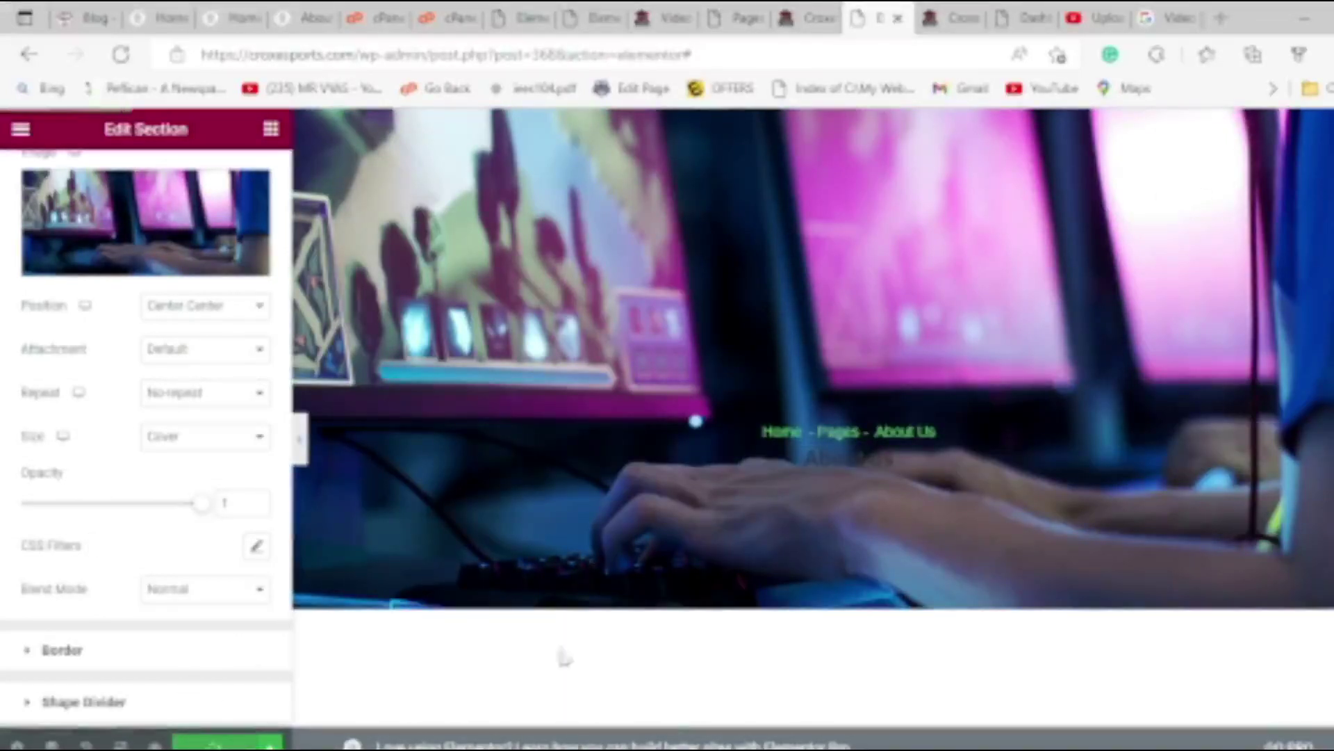
Reload the live About Us page and scroll through it to check the new header.
{"action": "left_click", "coordinate": [952, 18]}
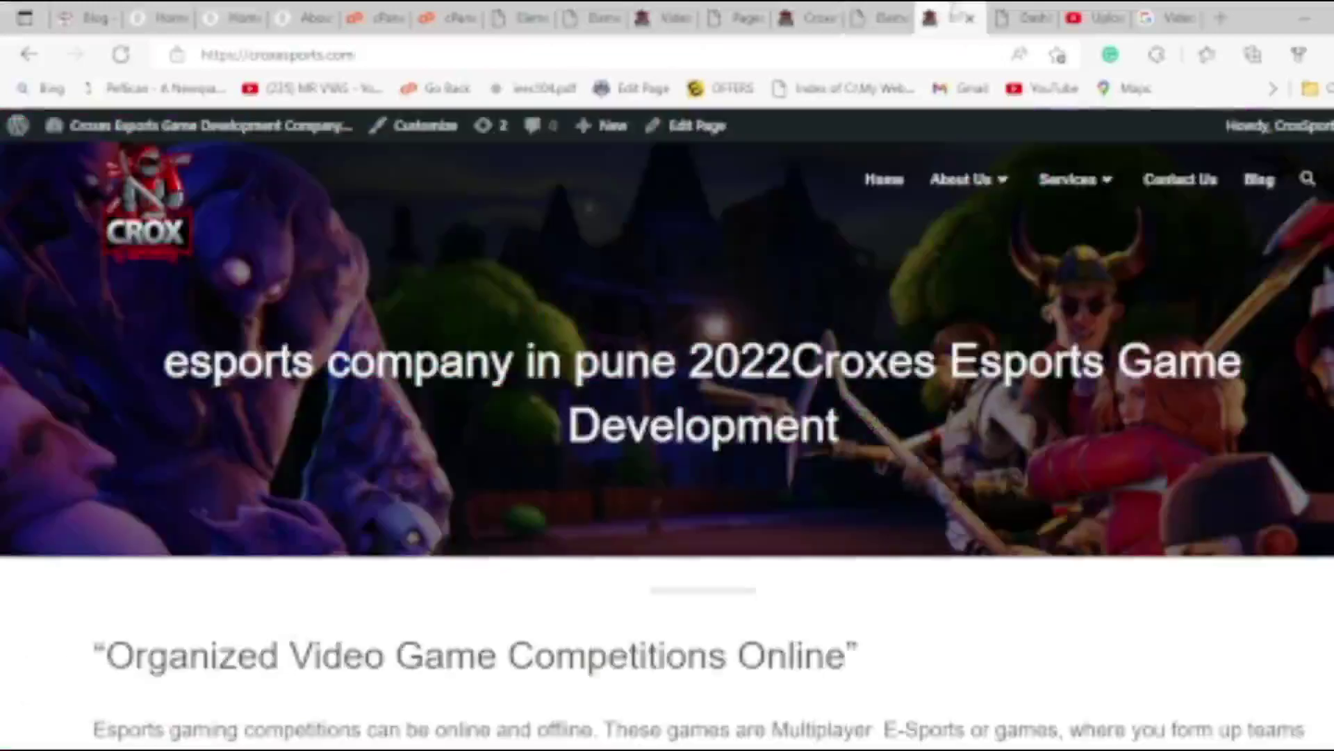
{"action": "left_click", "coordinate": [32, 54]}
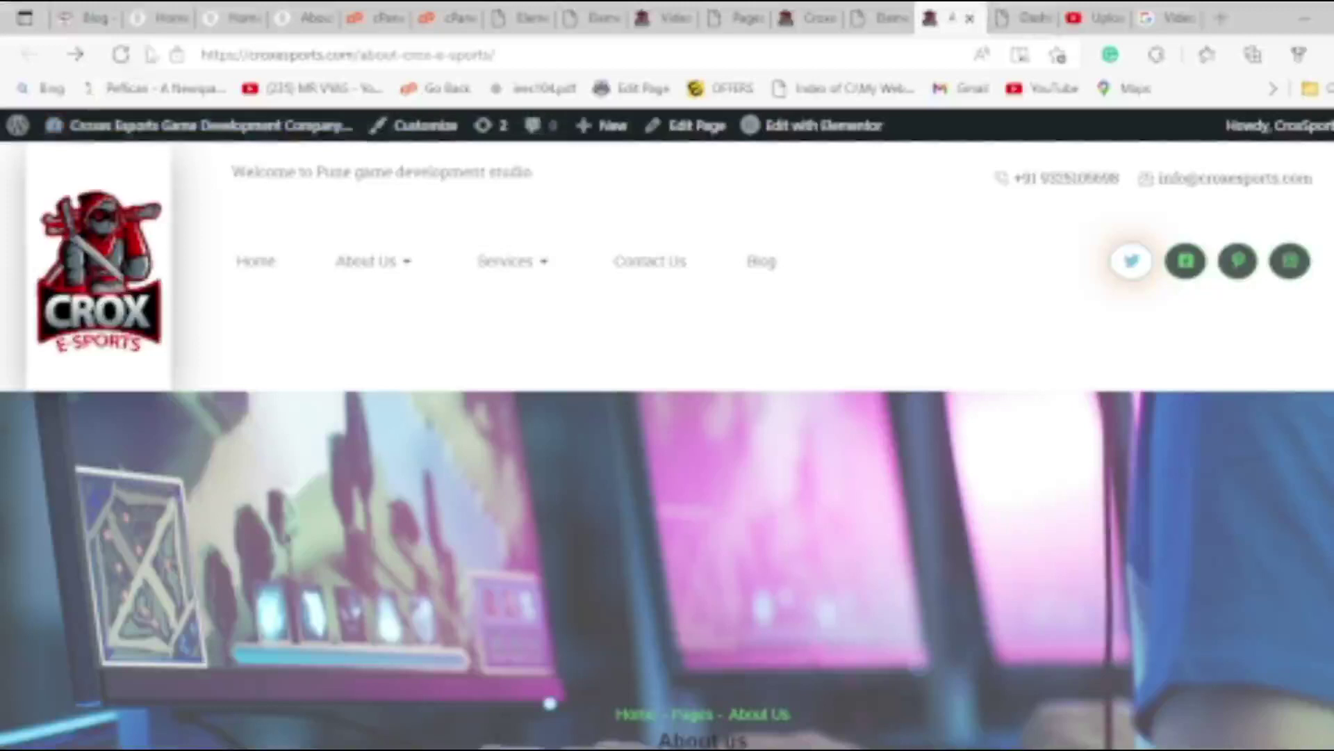
{"action": "left_click", "coordinate": [121, 55]}
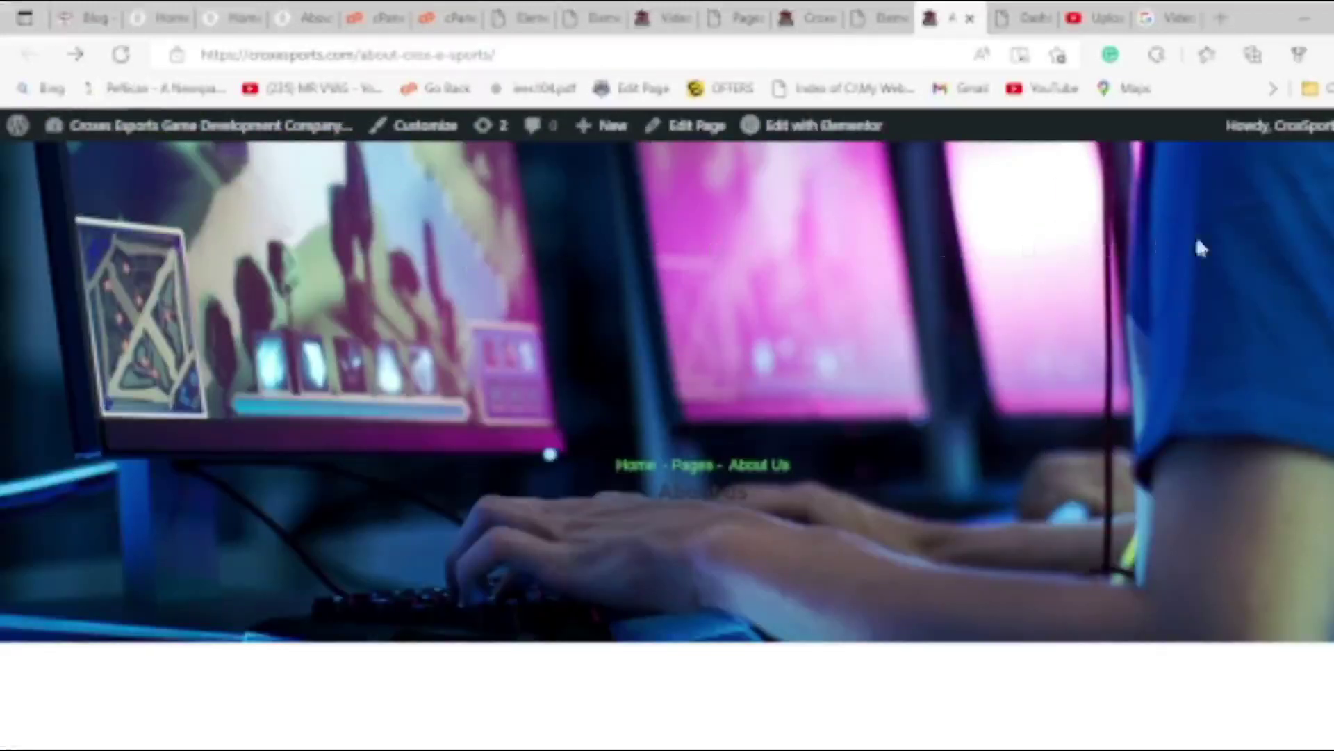
{"action": "scroll", "coordinate": [1199, 244], "scroll_direction": "down", "scroll_amount": 15}
{"action": "scroll", "coordinate": [1213, 254], "scroll_direction": "down", "scroll_amount": 20}
{"action": "scroll", "coordinate": [336, 528], "scroll_direction": "up", "scroll_amount": 8}
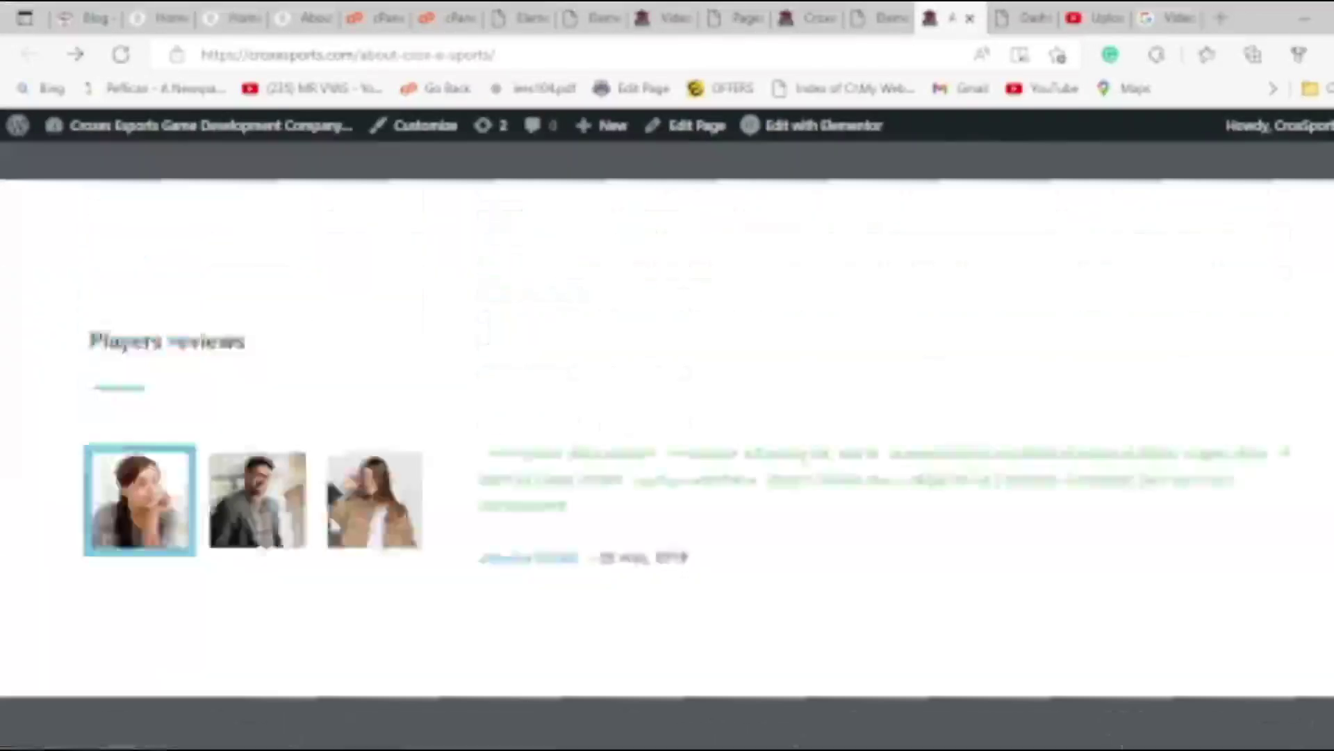
{"action": "scroll", "coordinate": [331, 523], "scroll_direction": "up", "scroll_amount": 15}
{"action": "key", "text": "ctrl+w"}
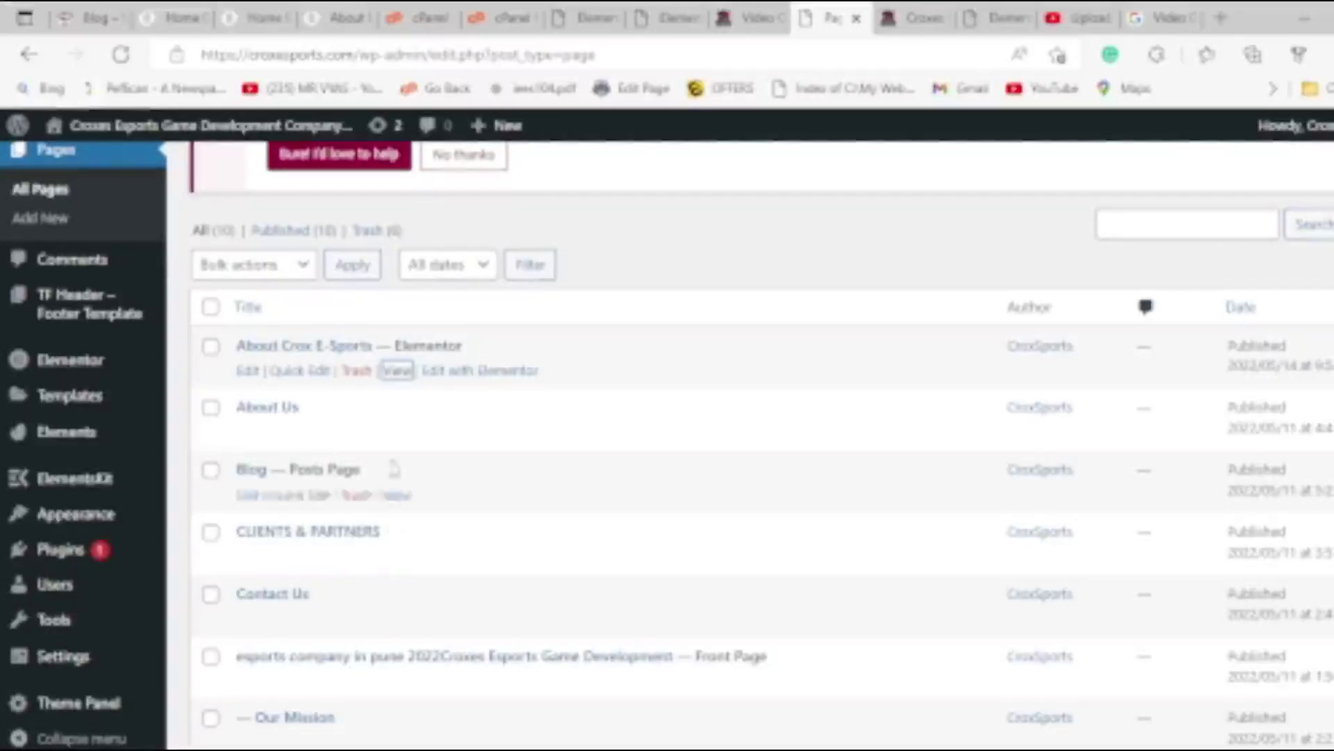
Look at the live front page, then go back and review the About Us page again.
{"action": "left_click", "coordinate": [397, 372]}
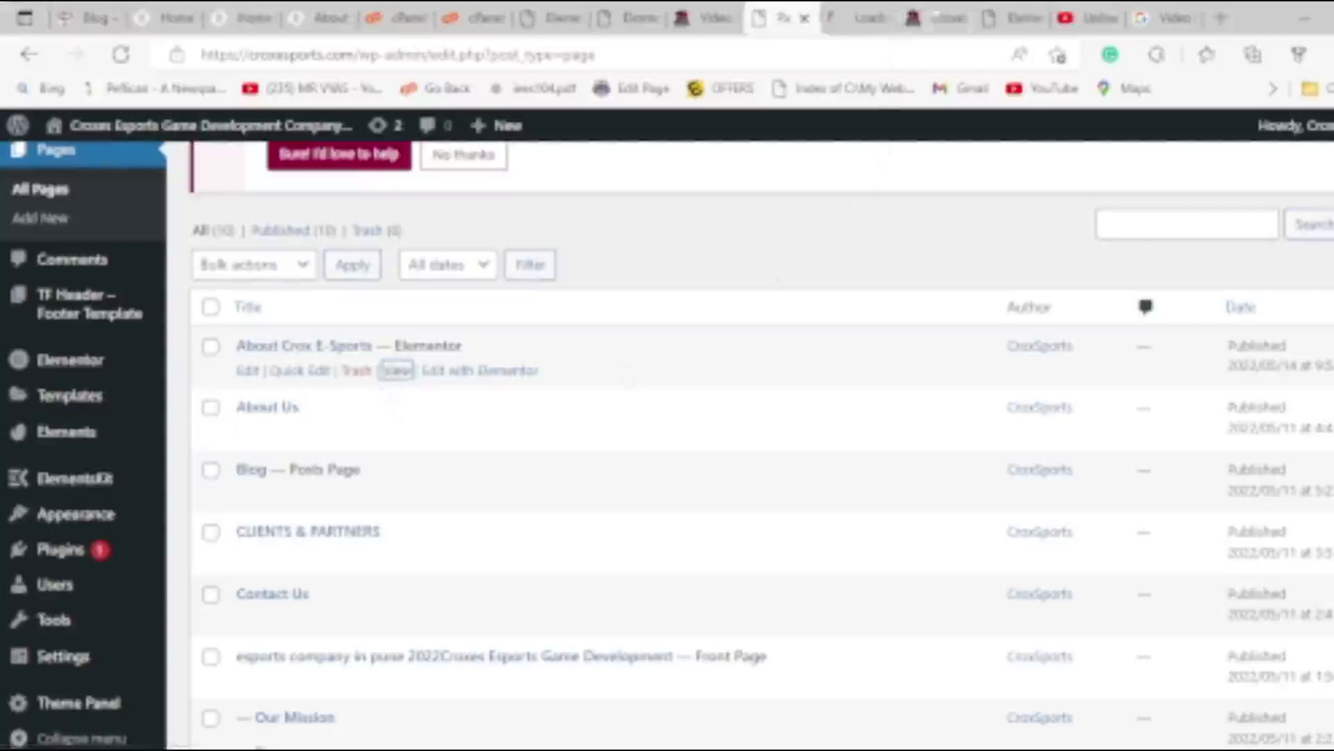
{"action": "left_click", "coordinate": [956, 20]}
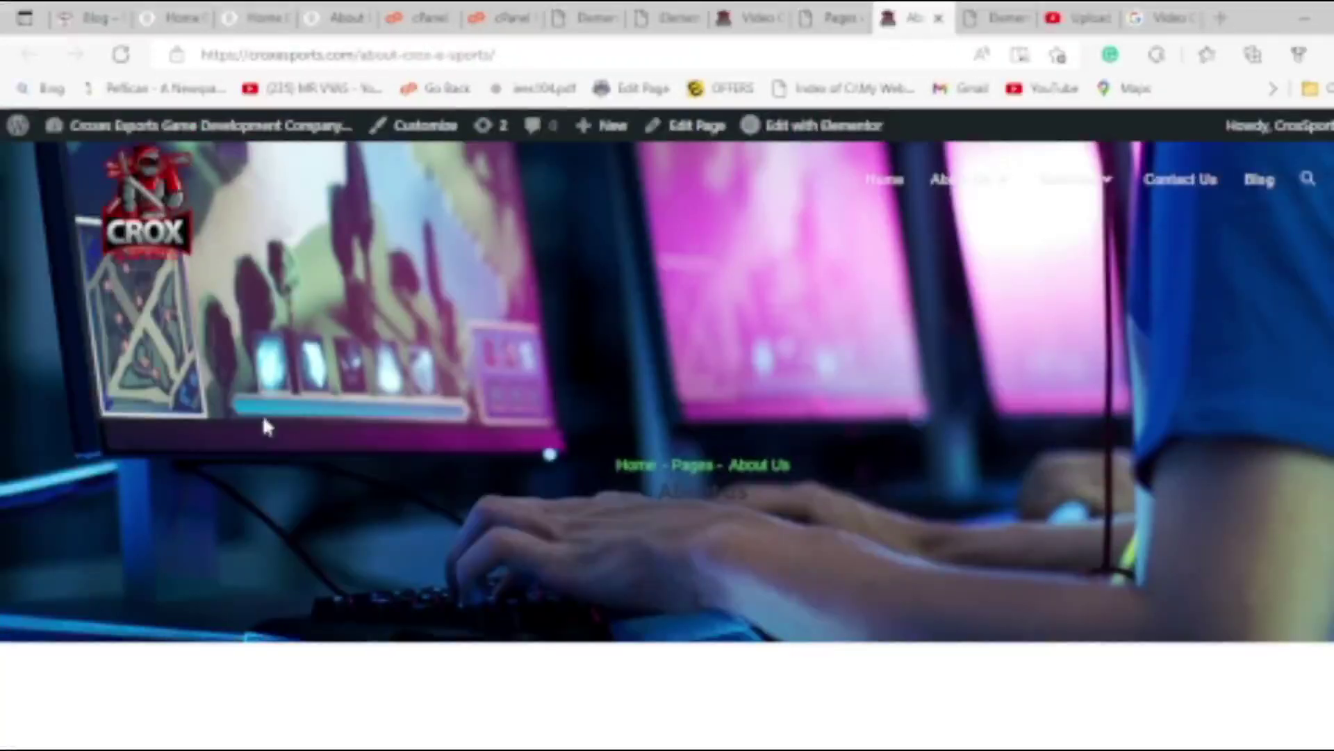
{"action": "scroll", "coordinate": [284, 436], "scroll_direction": "down", "scroll_amount": 10}
{"action": "scroll", "coordinate": [286, 435], "scroll_direction": "up", "scroll_amount": 9}
{"action": "scroll", "coordinate": [286, 435], "scroll_direction": "up", "scroll_amount": 1}
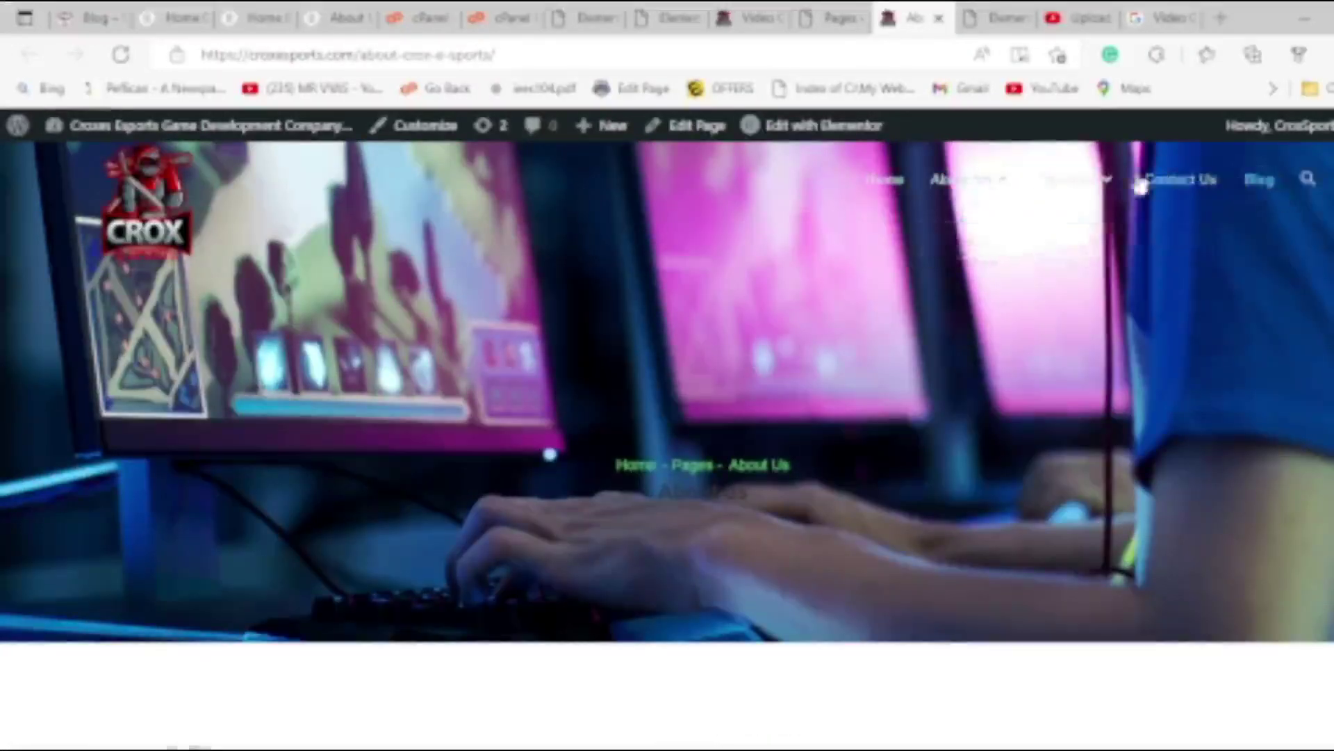
{"action": "scroll", "coordinate": [491, 245], "scroll_direction": "down", "scroll_amount": 5}
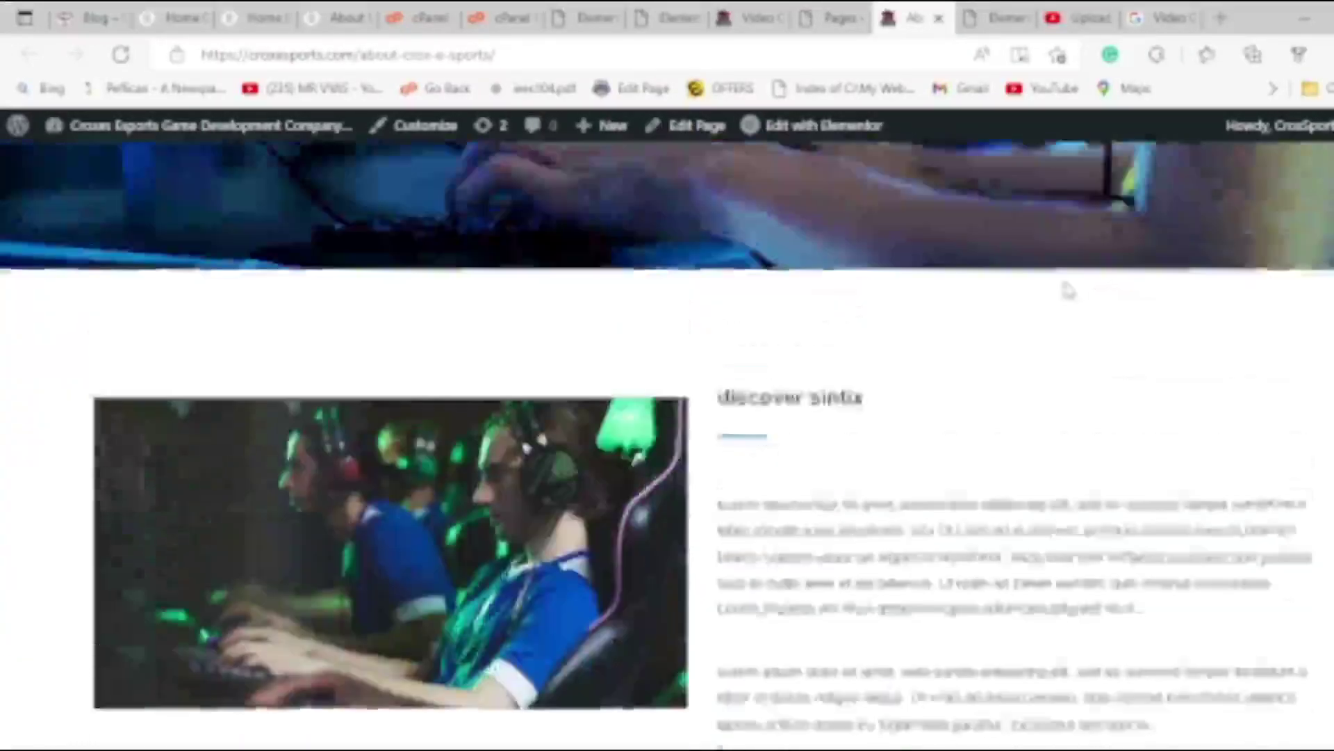
{"action": "scroll", "coordinate": [599, 391], "scroll_direction": "up", "scroll_amount": 5}
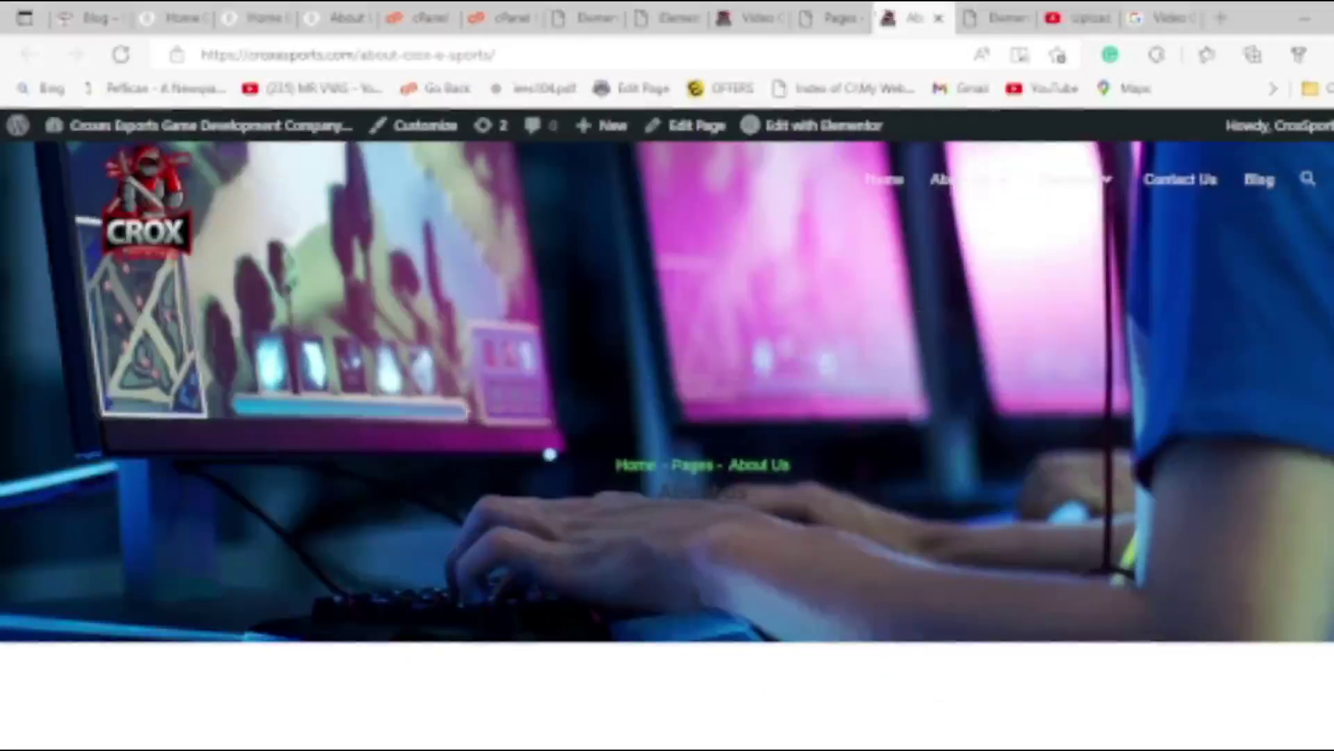
Open the site Customizer in a new tab from the About Us page's admin bar.
{"action": "left_click", "coordinate": [840, 11]}
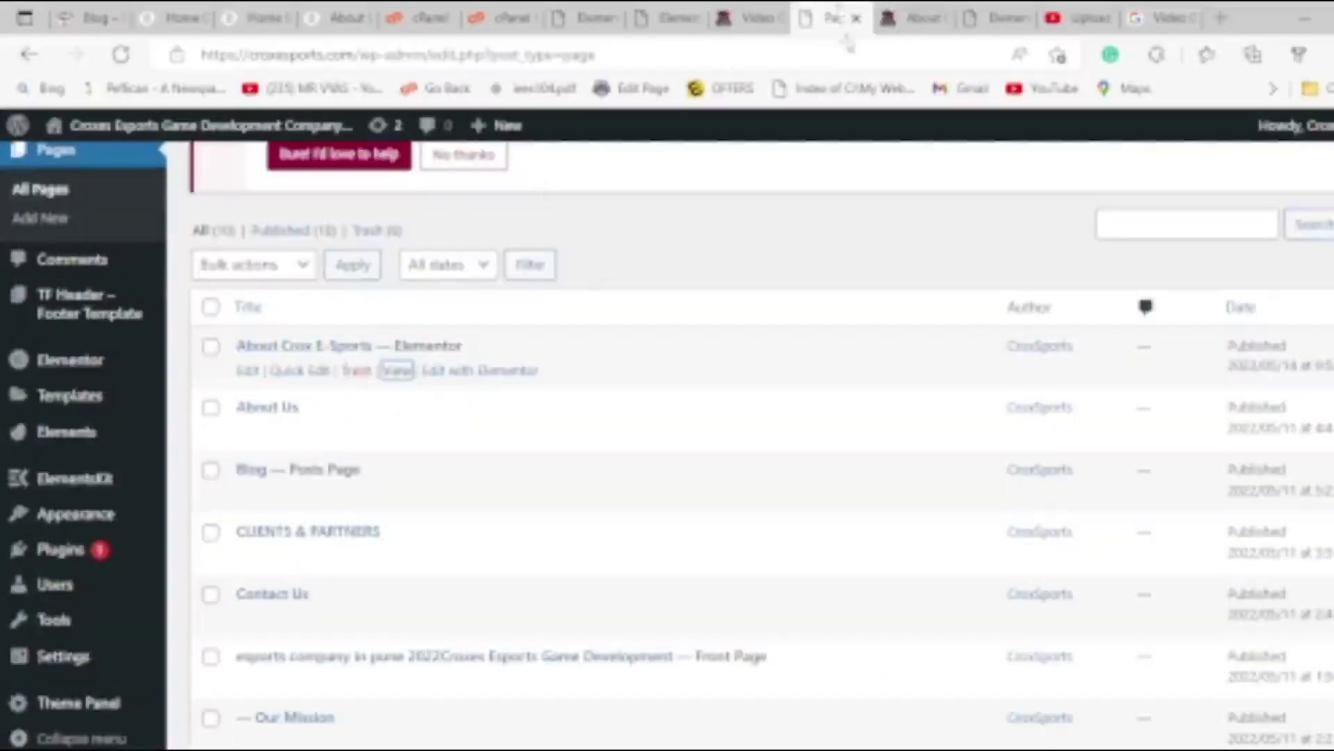
{"action": "left_click", "coordinate": [910, 14]}
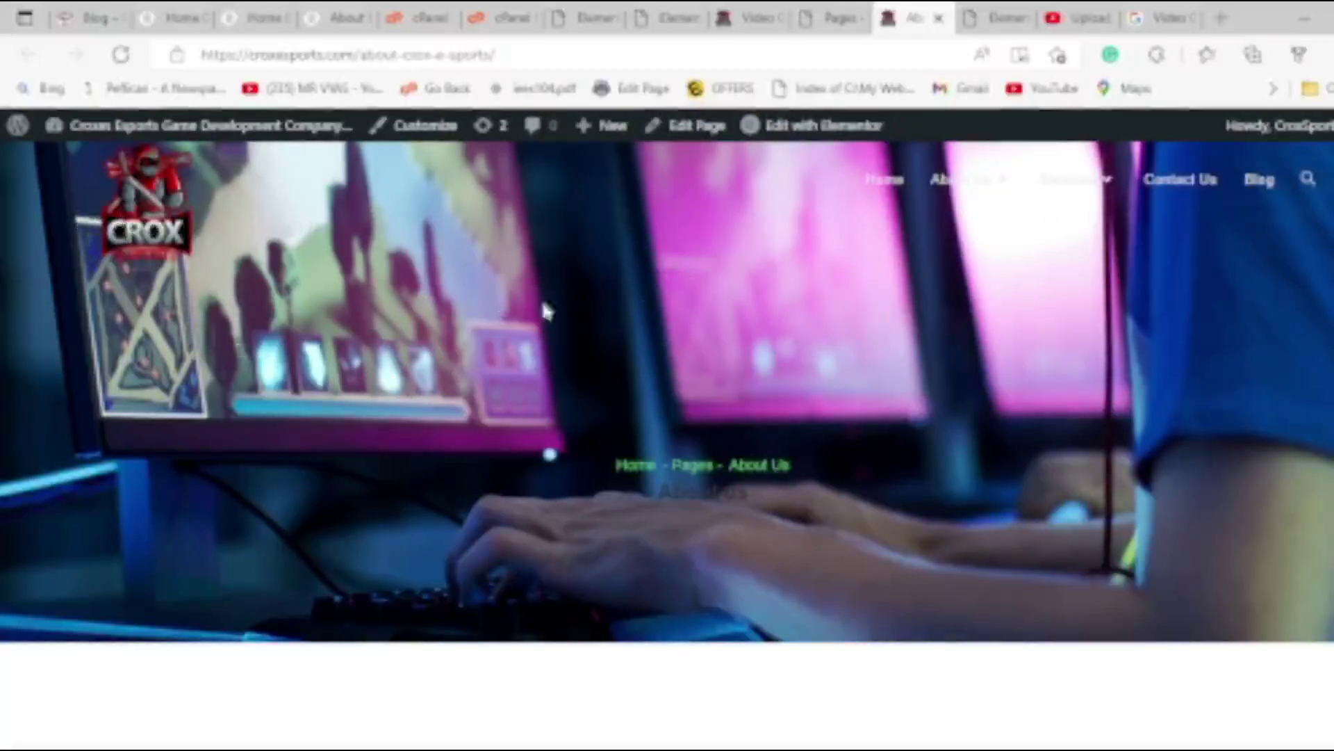
{"action": "scroll", "coordinate": [545, 311], "scroll_direction": "down", "scroll_amount": 6}
{"action": "scroll", "coordinate": [384, 340], "scroll_direction": "up", "scroll_amount": 2}
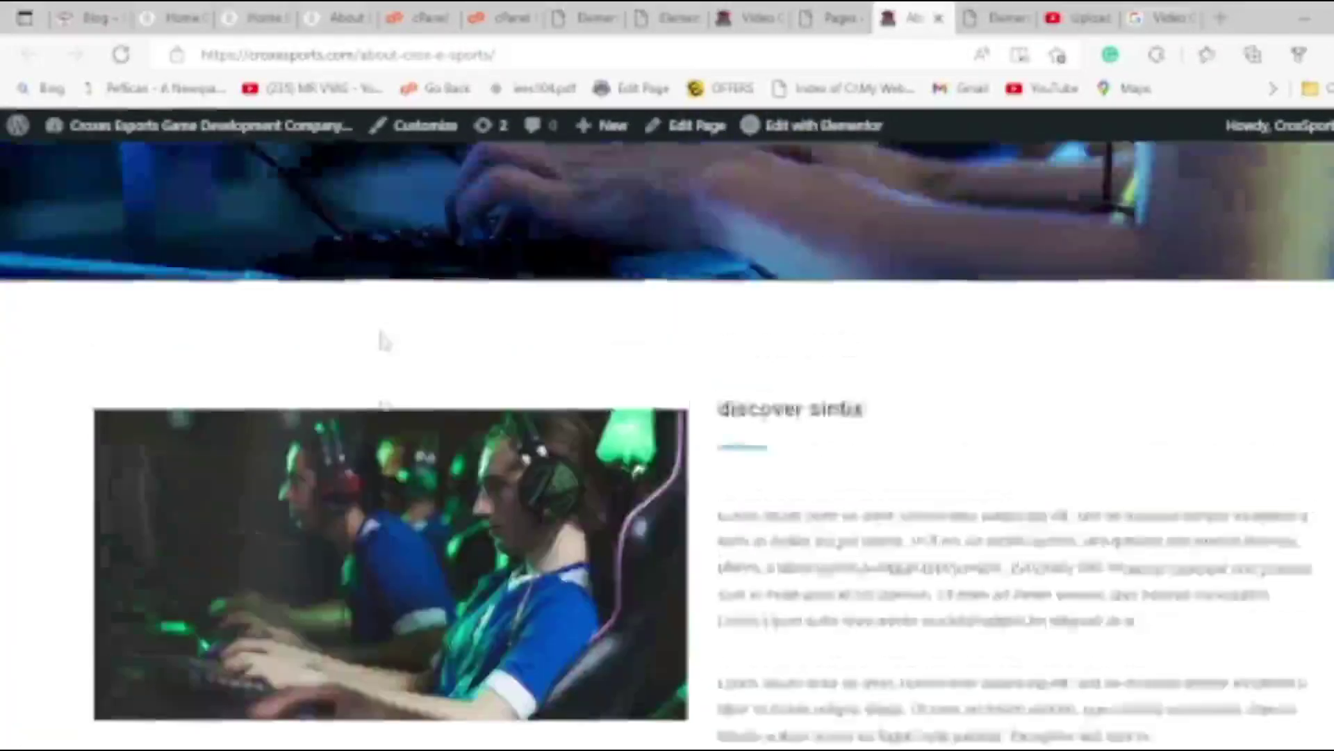
{"action": "scroll", "coordinate": [384, 341], "scroll_direction": "up", "scroll_amount": 4}
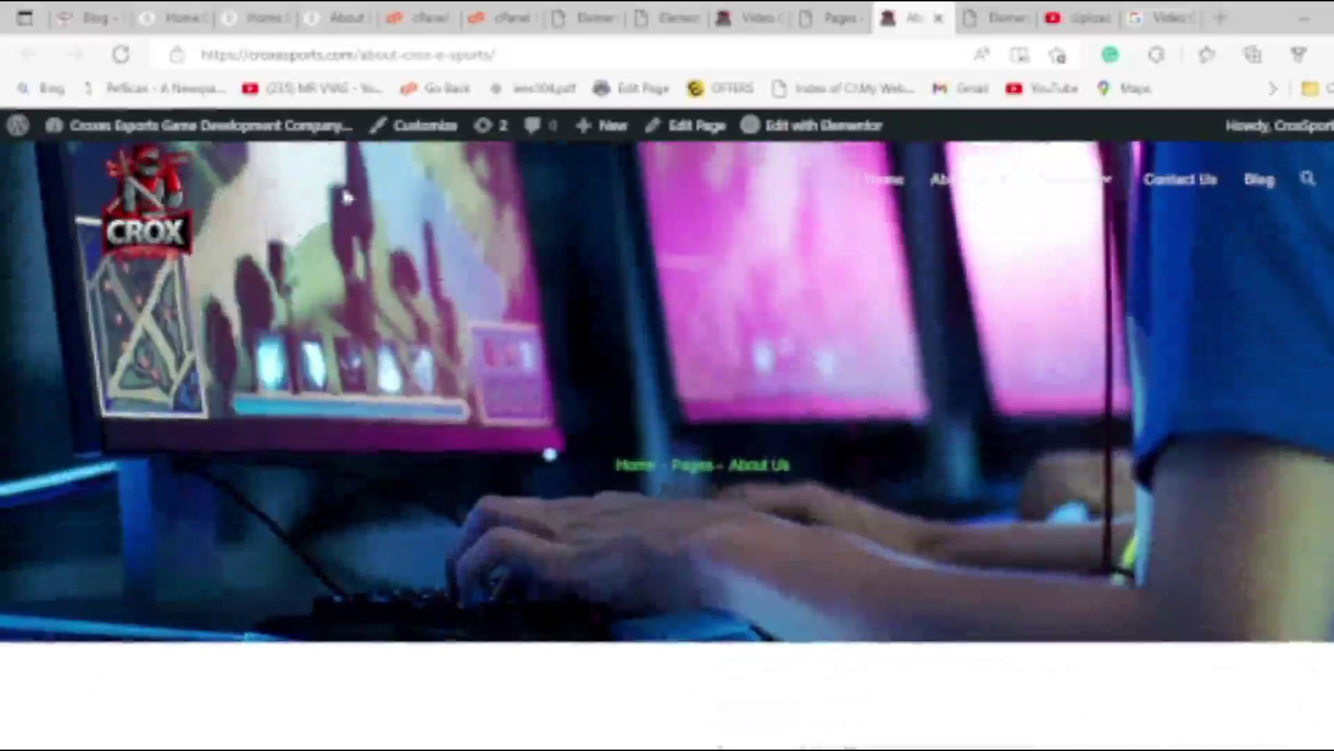
{"action": "middle_click", "coordinate": [410, 136]}
Review the About Us page's header and Services menu, then return to the All Pages list.
{"action": "left_click", "coordinate": [949, 27]}
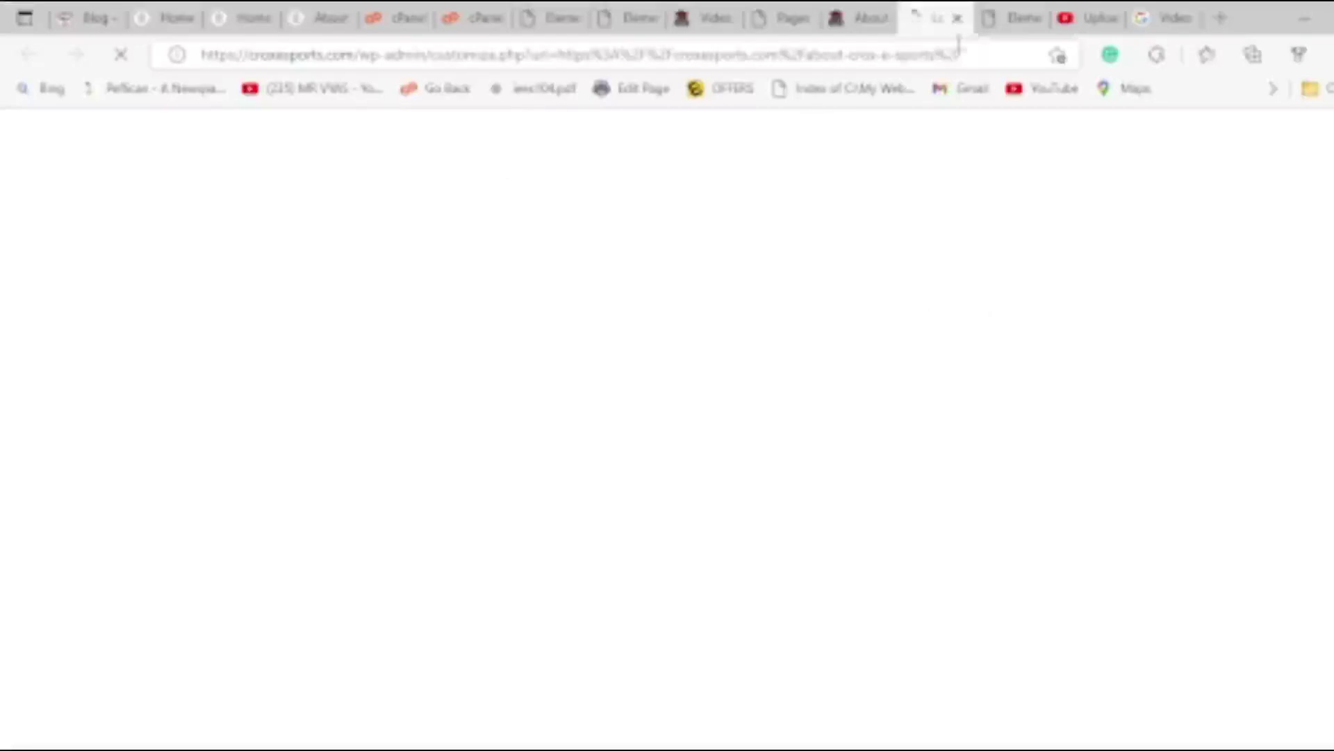
{"action": "left_click", "coordinate": [860, 18]}
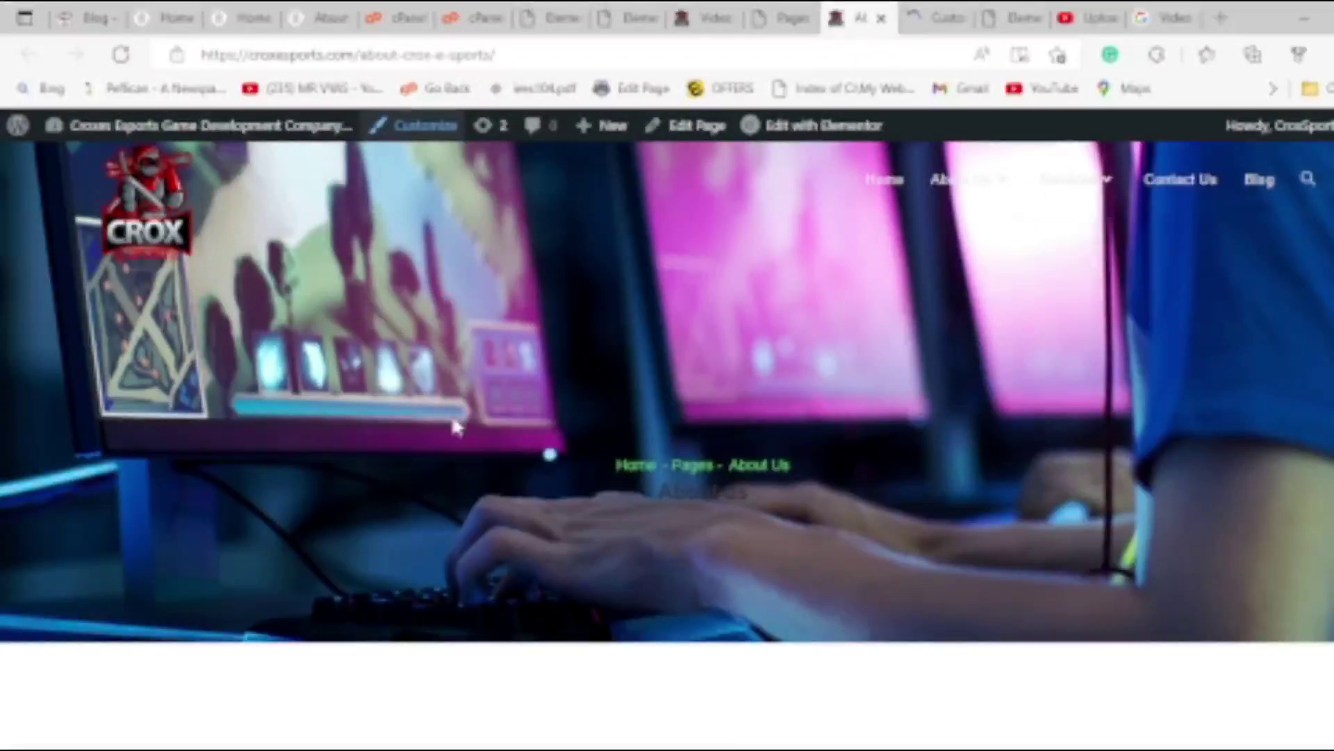
{"action": "scroll", "coordinate": [451, 431], "scroll_direction": "down", "scroll_amount": 5}
{"action": "scroll", "coordinate": [464, 412], "scroll_direction": "up", "scroll_amount": 5}
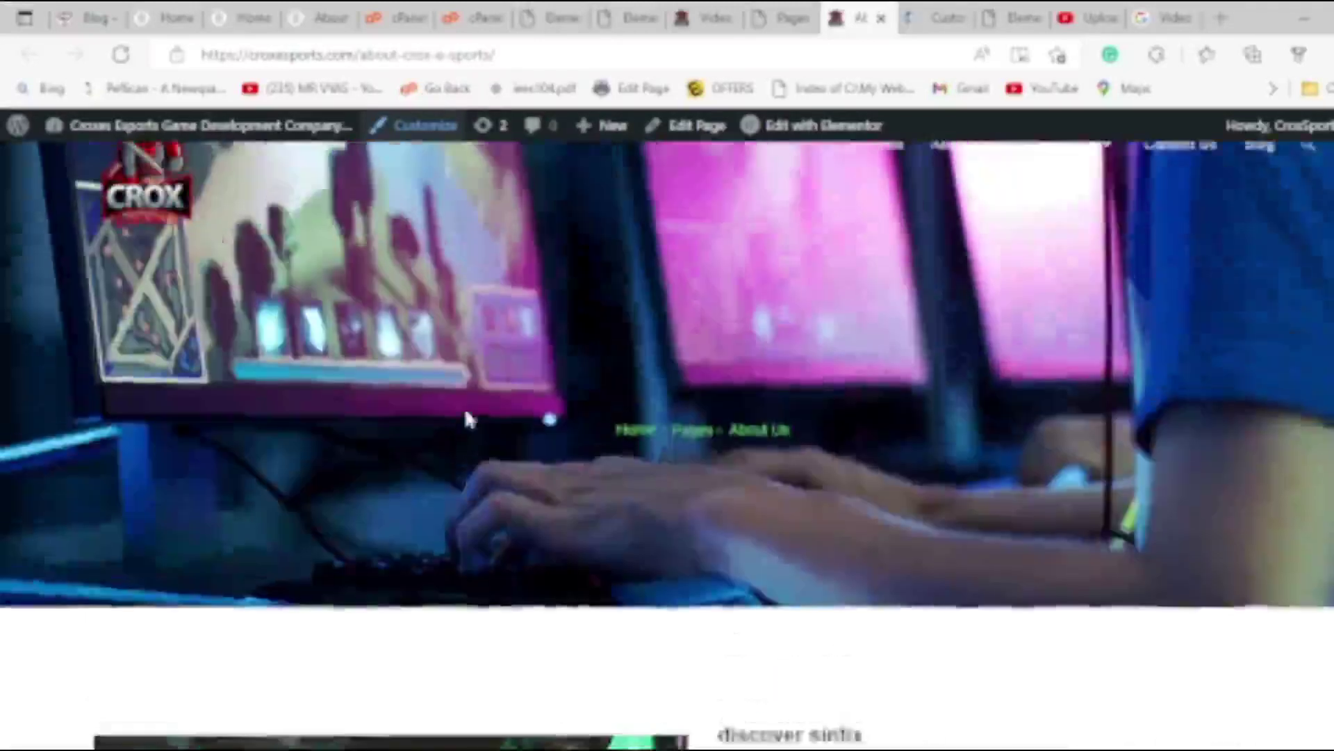
{"action": "mouse_move", "coordinate": [1019, 187]}
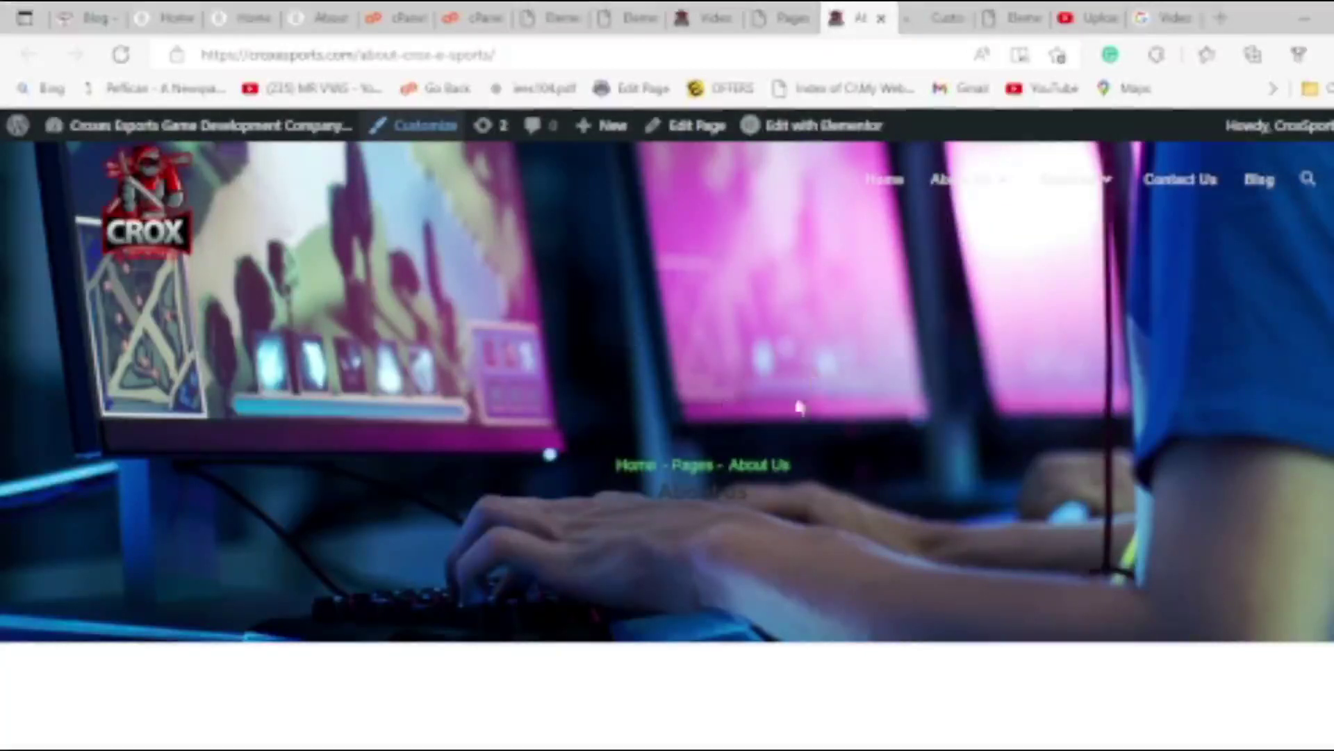
{"action": "scroll", "coordinate": [907, 413], "scroll_direction": "down", "scroll_amount": 15}
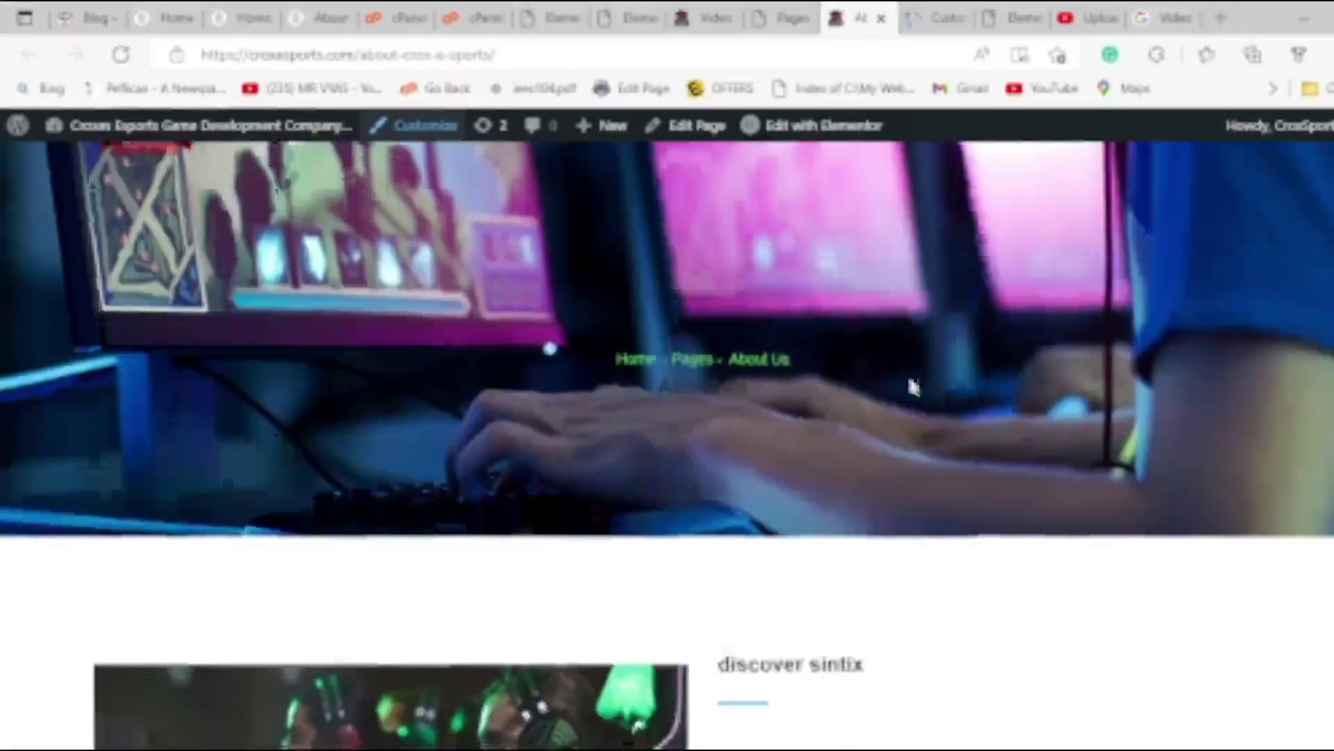
{"action": "scroll", "coordinate": [904, 379], "scroll_direction": "down", "scroll_amount": 12}
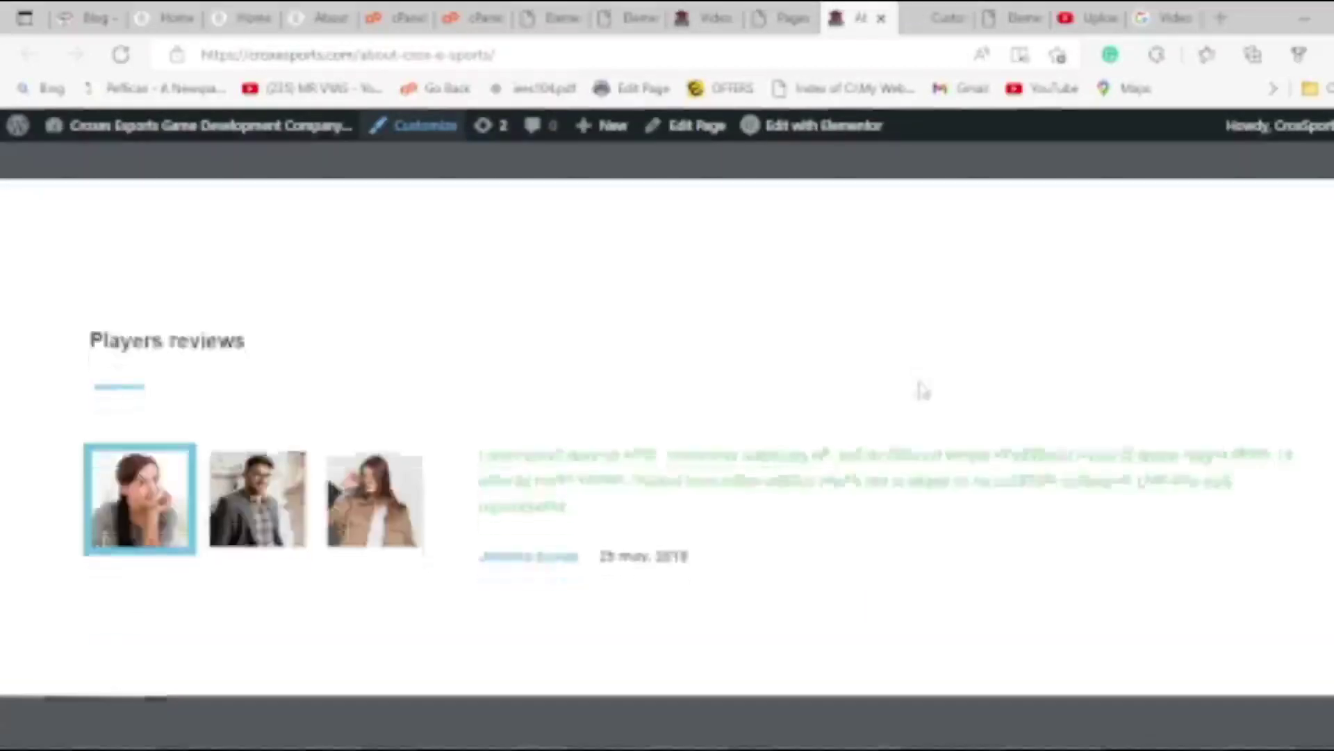
{"action": "scroll", "coordinate": [903, 431], "scroll_direction": "up", "scroll_amount": 20}
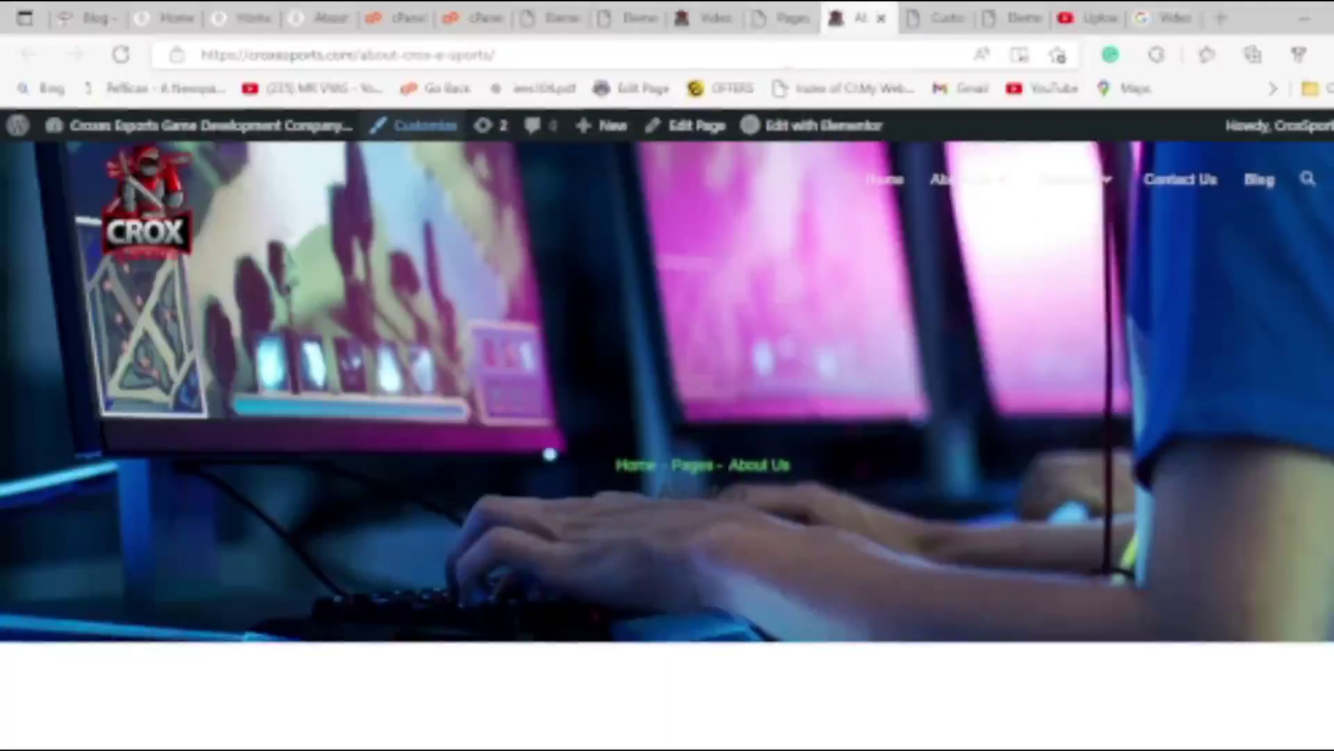
{"action": "mouse_move", "coordinate": [1073, 180]}
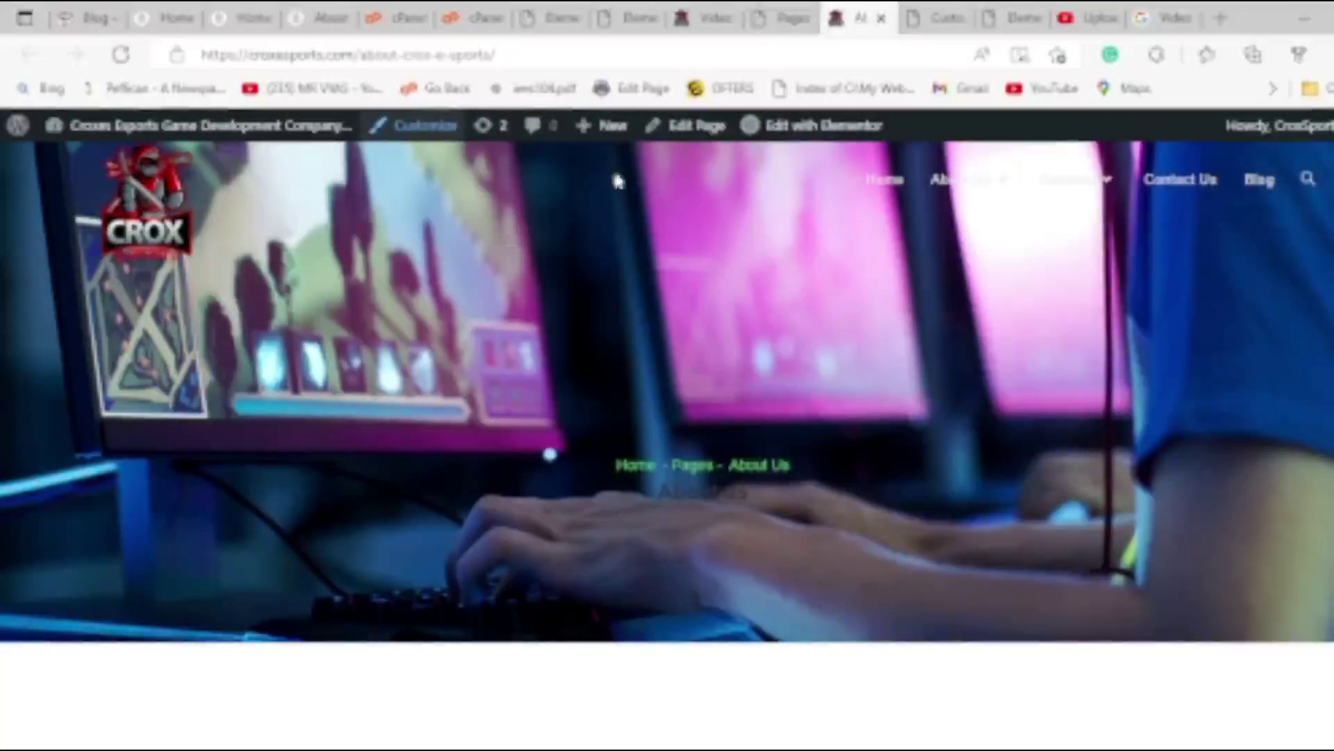
{"action": "left_click", "coordinate": [791, 13]}
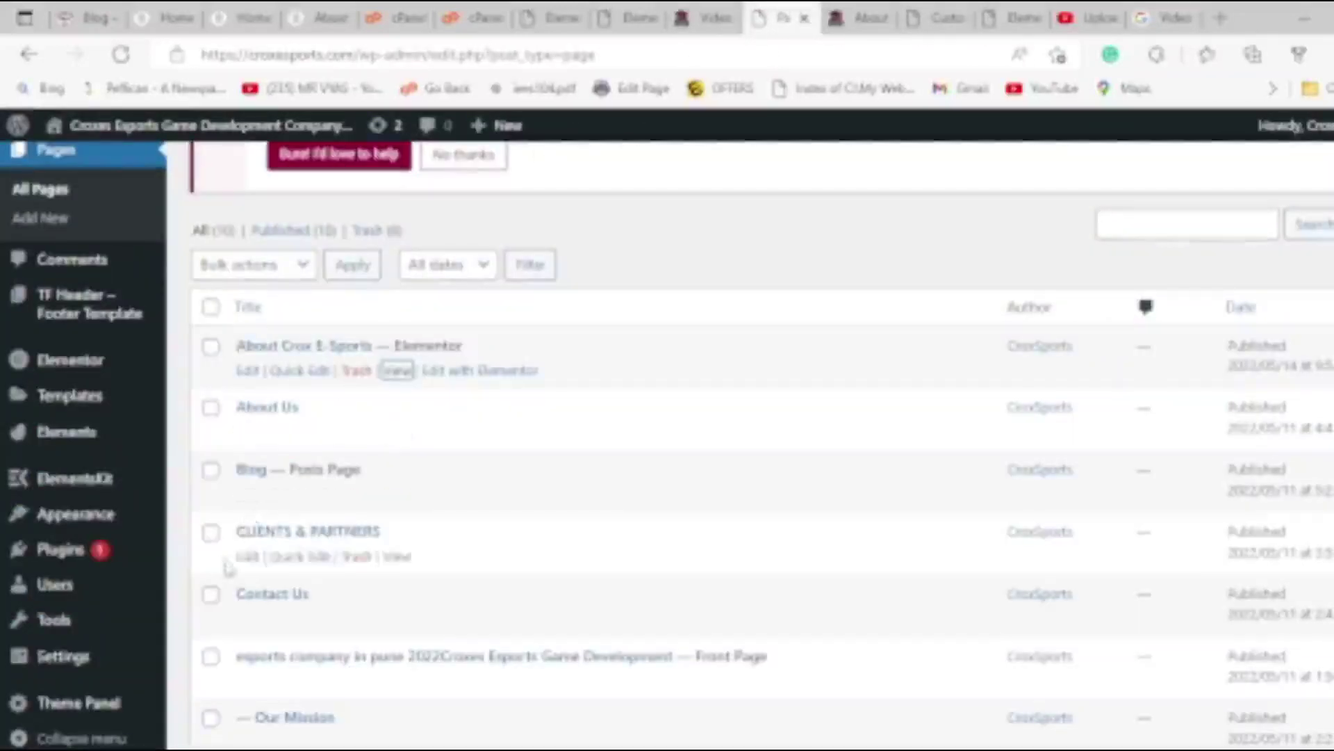
View the site's front page, then go back to the All Pages list.
{"action": "scroll", "coordinate": [236, 556], "scroll_direction": "down", "scroll_amount": 3}
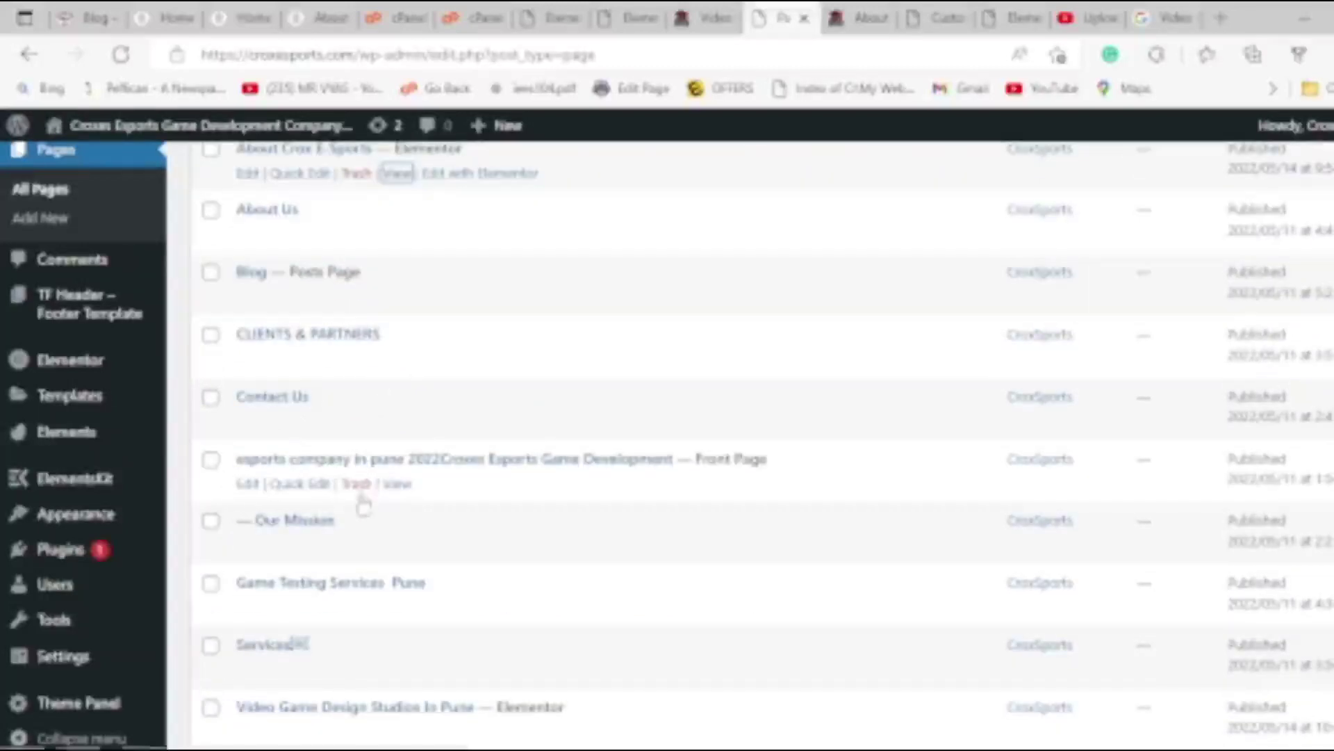
{"action": "left_click", "coordinate": [396, 484]}
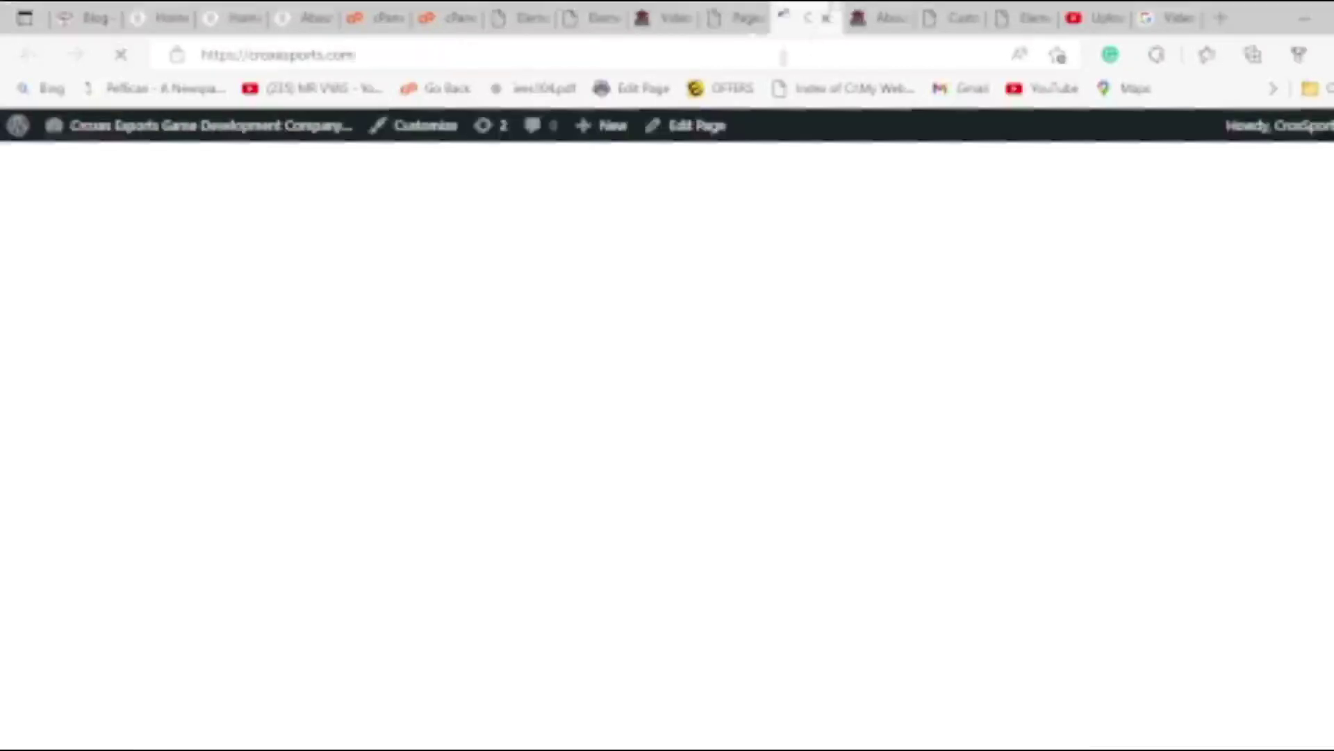
{"action": "scroll", "coordinate": [298, 341], "scroll_direction": "down", "scroll_amount": 10}
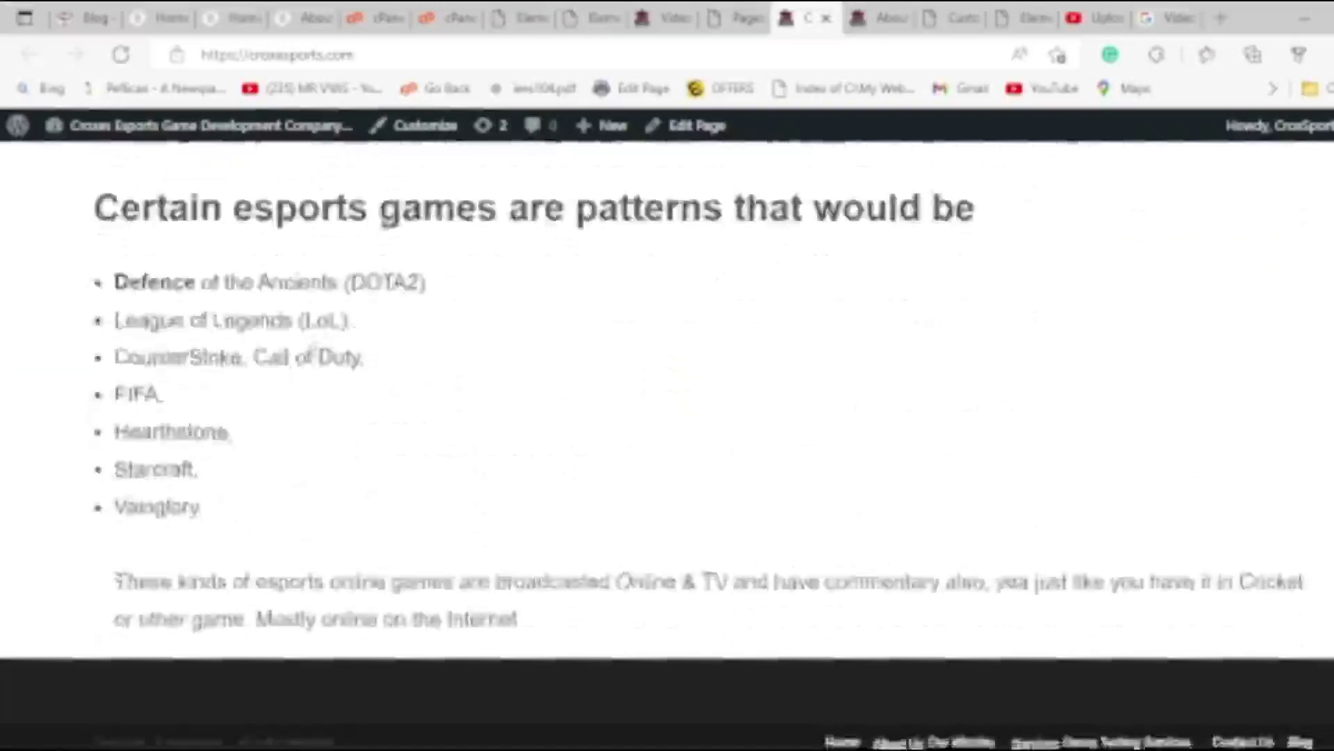
{"action": "scroll", "coordinate": [326, 327], "scroll_direction": "up", "scroll_amount": 10}
{"action": "left_click", "coordinate": [743, 17]}
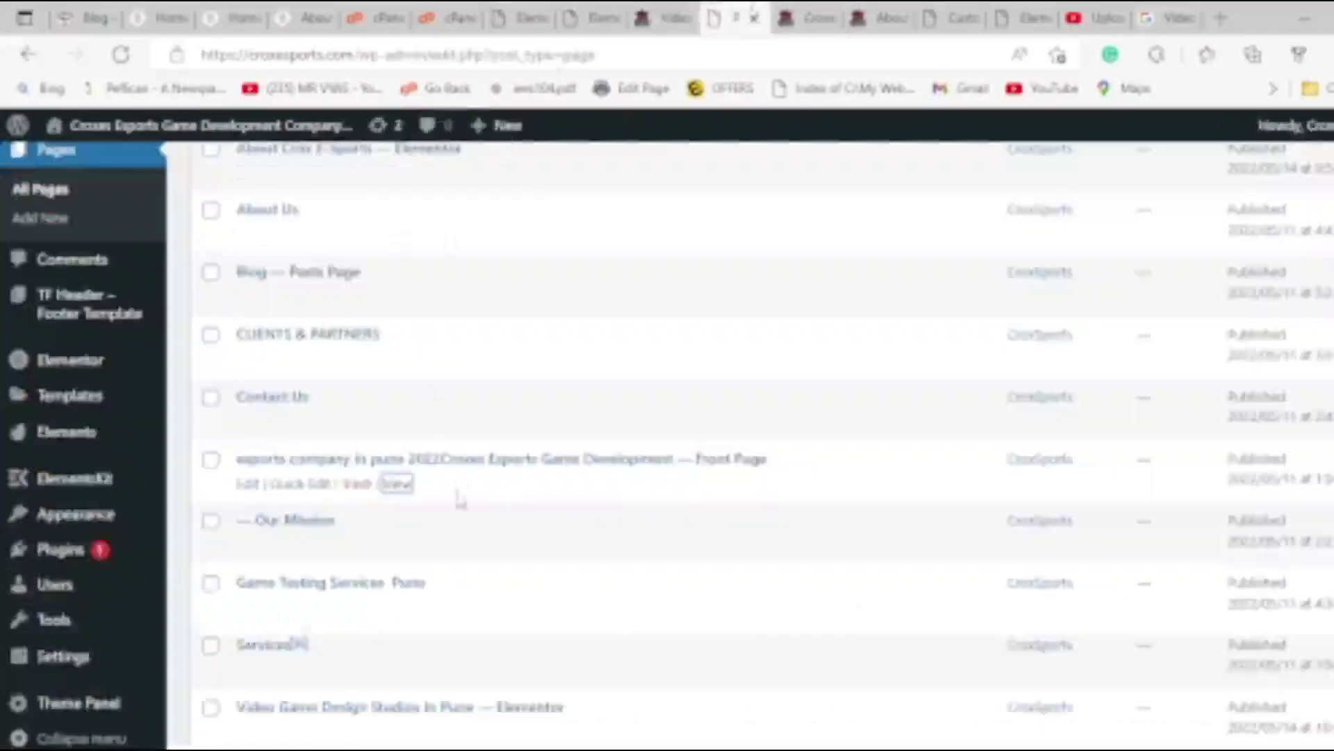
{"action": "scroll", "coordinate": [458, 499], "scroll_direction": "down", "scroll_amount": 2}
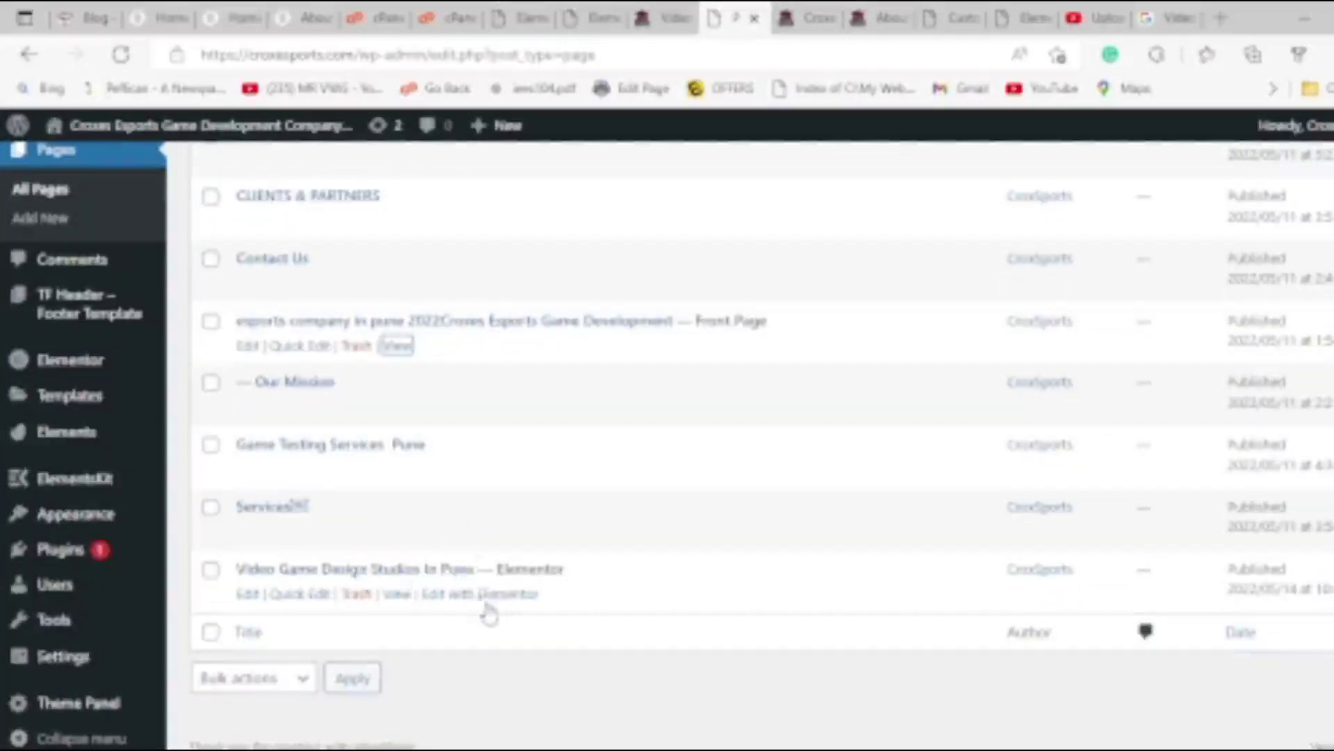
Open the Video Game Design Studios In Pune page in a new tab and scroll through it.
{"action": "middle_click", "coordinate": [398, 595]}
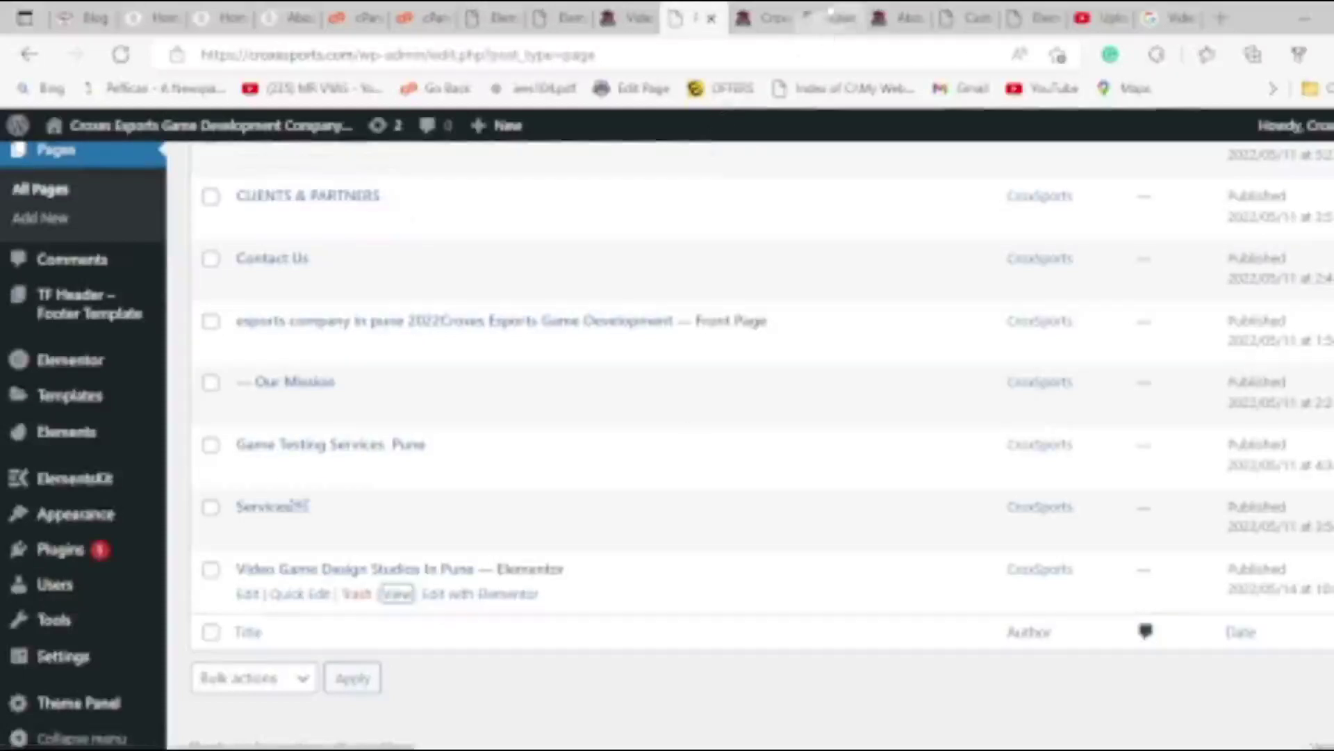
{"action": "left_click", "coordinate": [827, 18]}
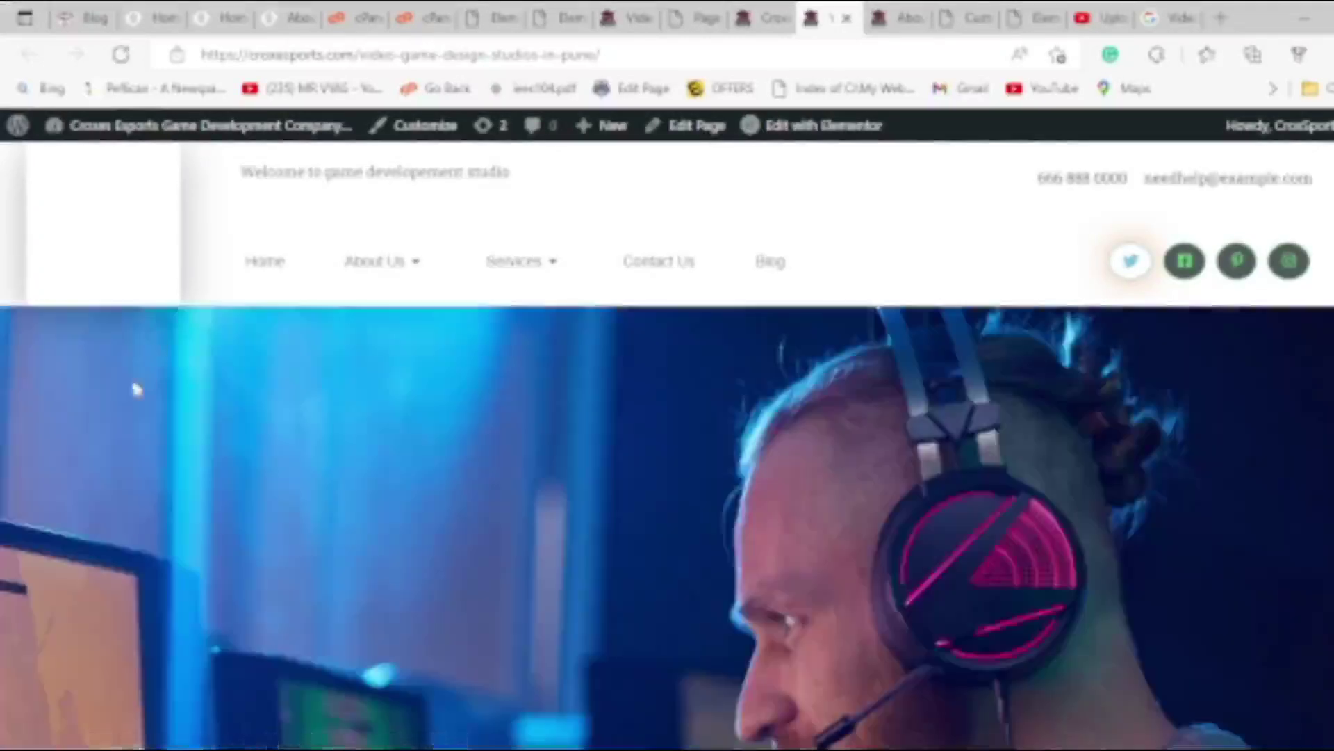
{"action": "scroll", "coordinate": [139, 394], "scroll_direction": "down", "scroll_amount": 10}
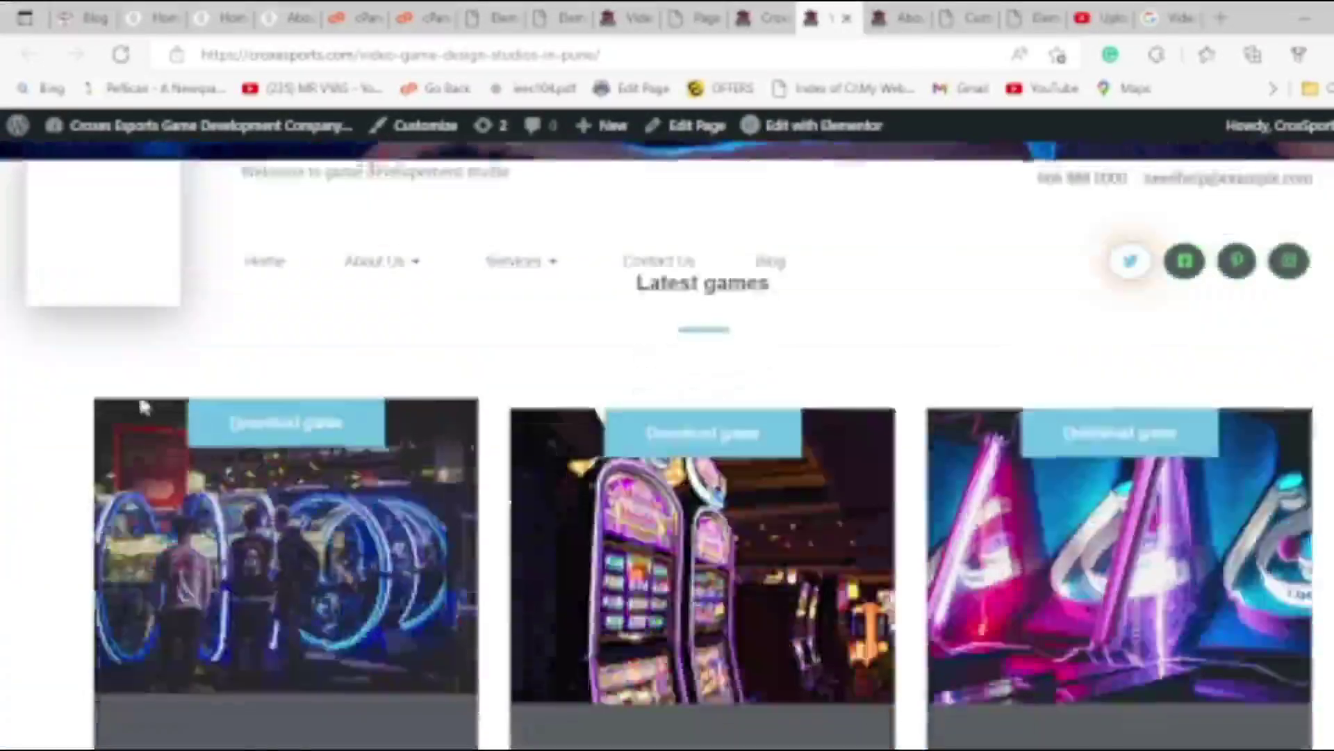
{"action": "scroll", "coordinate": [247, 340], "scroll_direction": "down", "scroll_amount": 5}
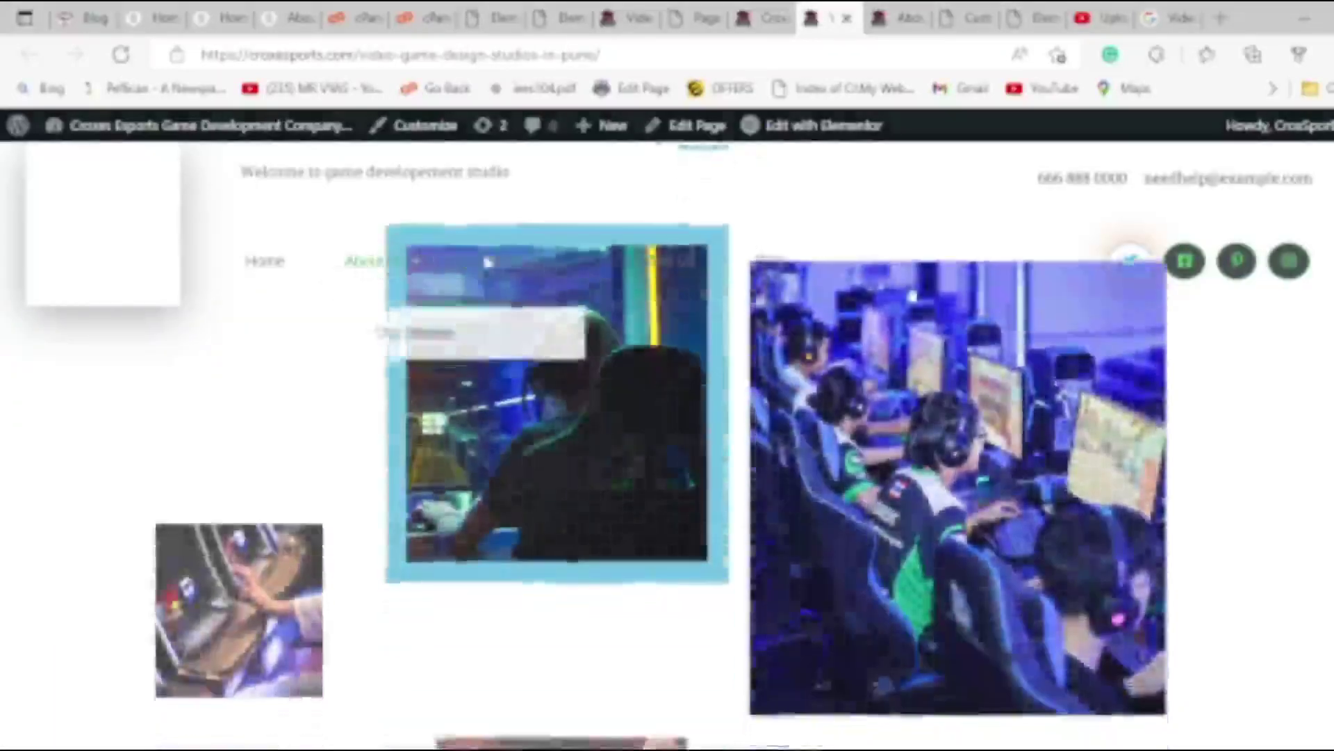
{"action": "mouse_move", "coordinate": [374, 270]}
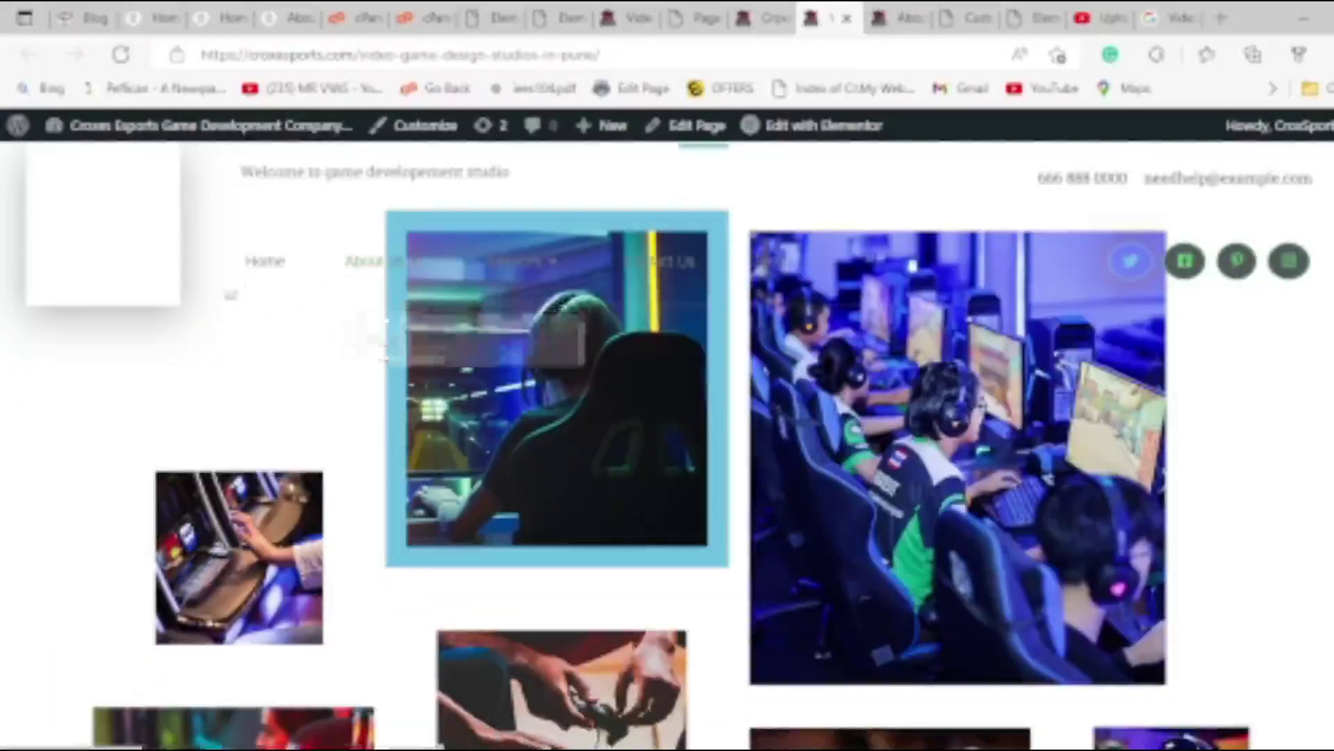
{"action": "scroll", "coordinate": [220, 292], "scroll_direction": "down", "scroll_amount": 6}
{"action": "scroll", "coordinate": [9, 396], "scroll_direction": "up", "scroll_amount": 20}
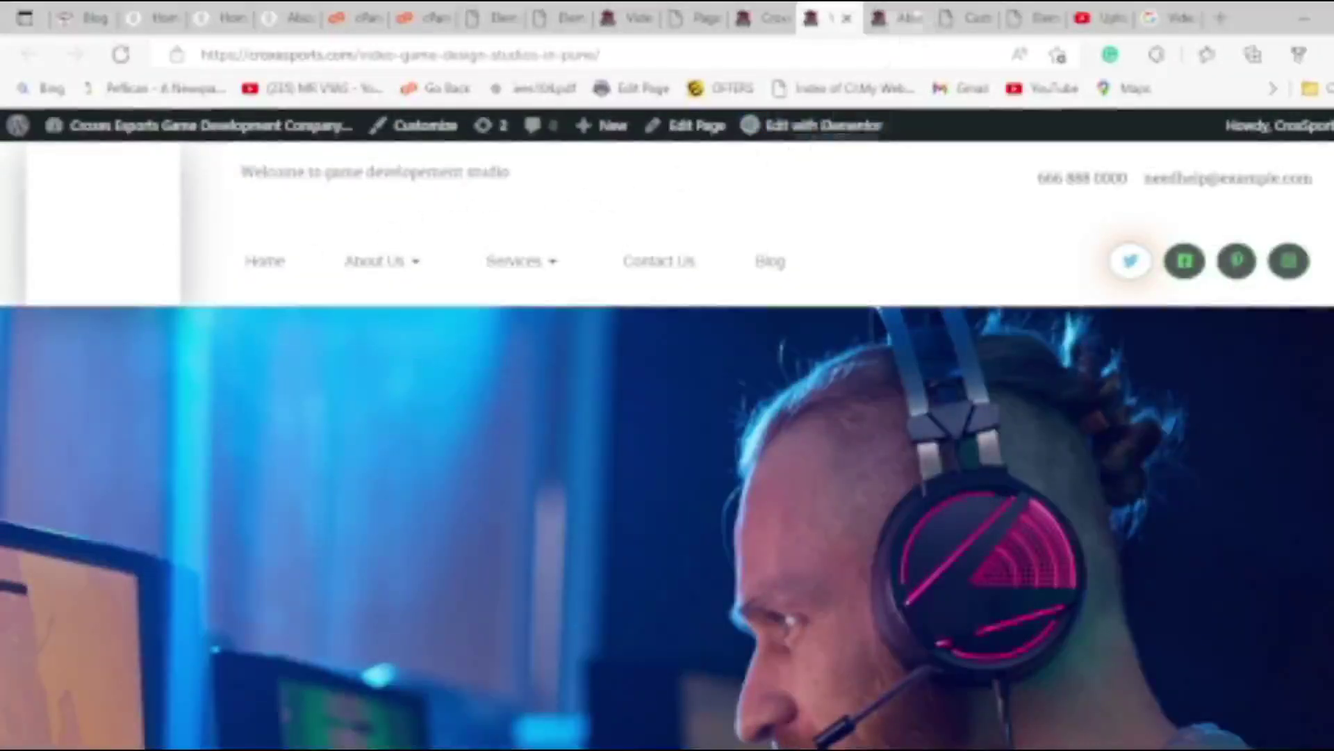
Compare it with the About Crox e-sports page, then open the studio page in the WordPress editor.
{"action": "left_click", "coordinate": [900, 18]}
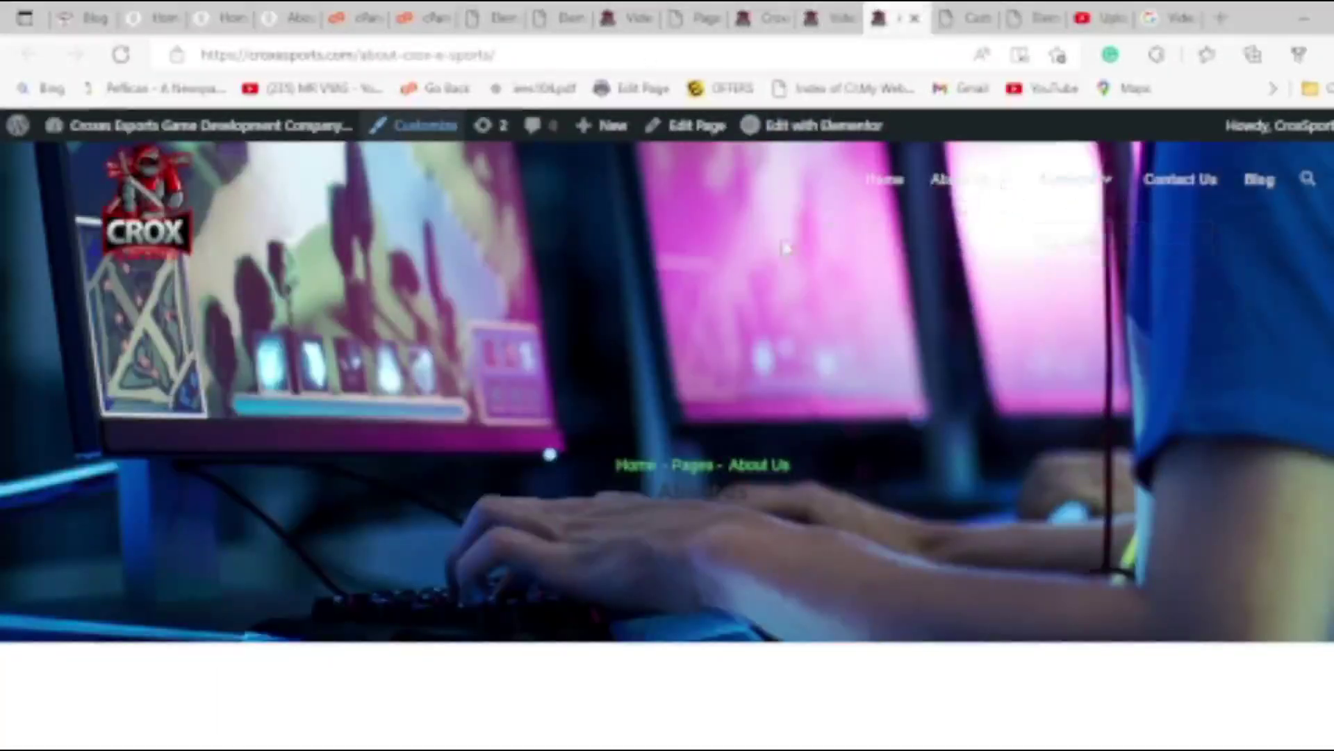
{"action": "scroll", "coordinate": [786, 249], "scroll_direction": "down", "scroll_amount": 7}
{"action": "scroll", "coordinate": [778, 257], "scroll_direction": "up", "scroll_amount": 8}
{"action": "left_click", "coordinate": [842, 12]}
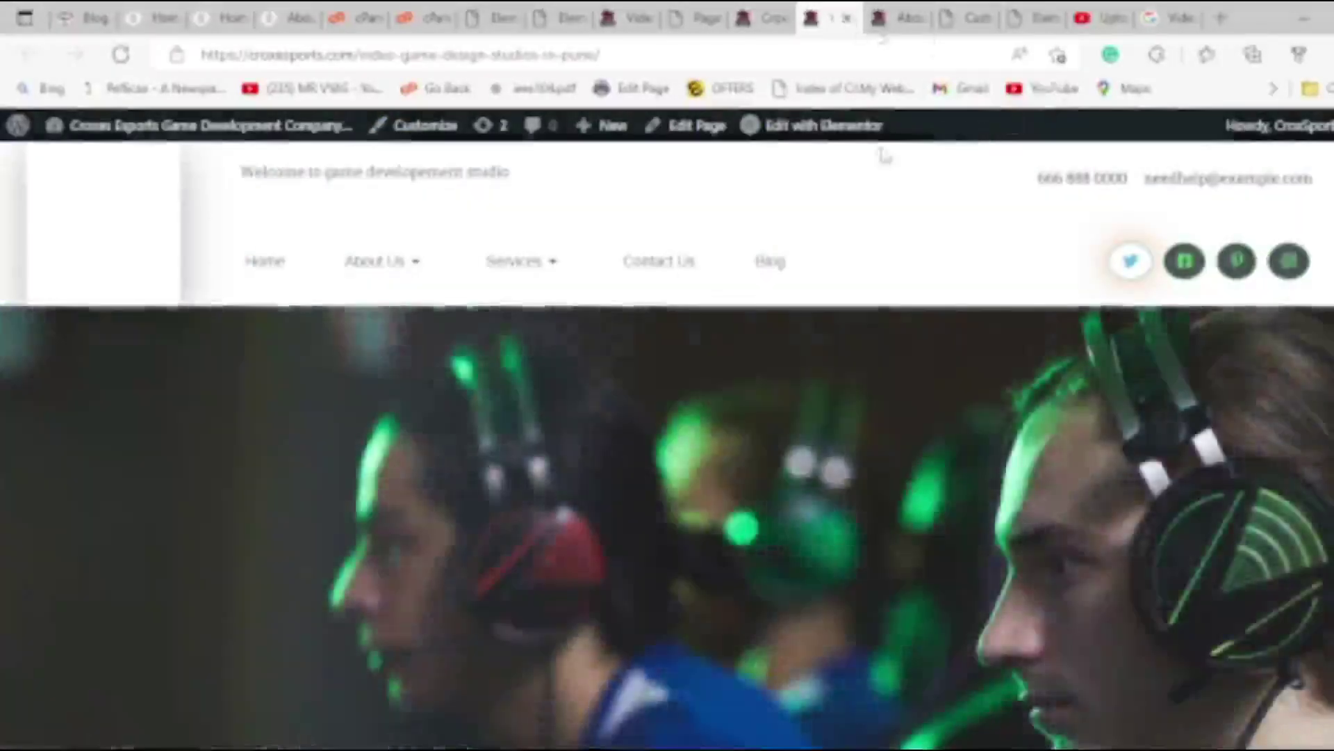
{"action": "mouse_move", "coordinate": [819, 132]}
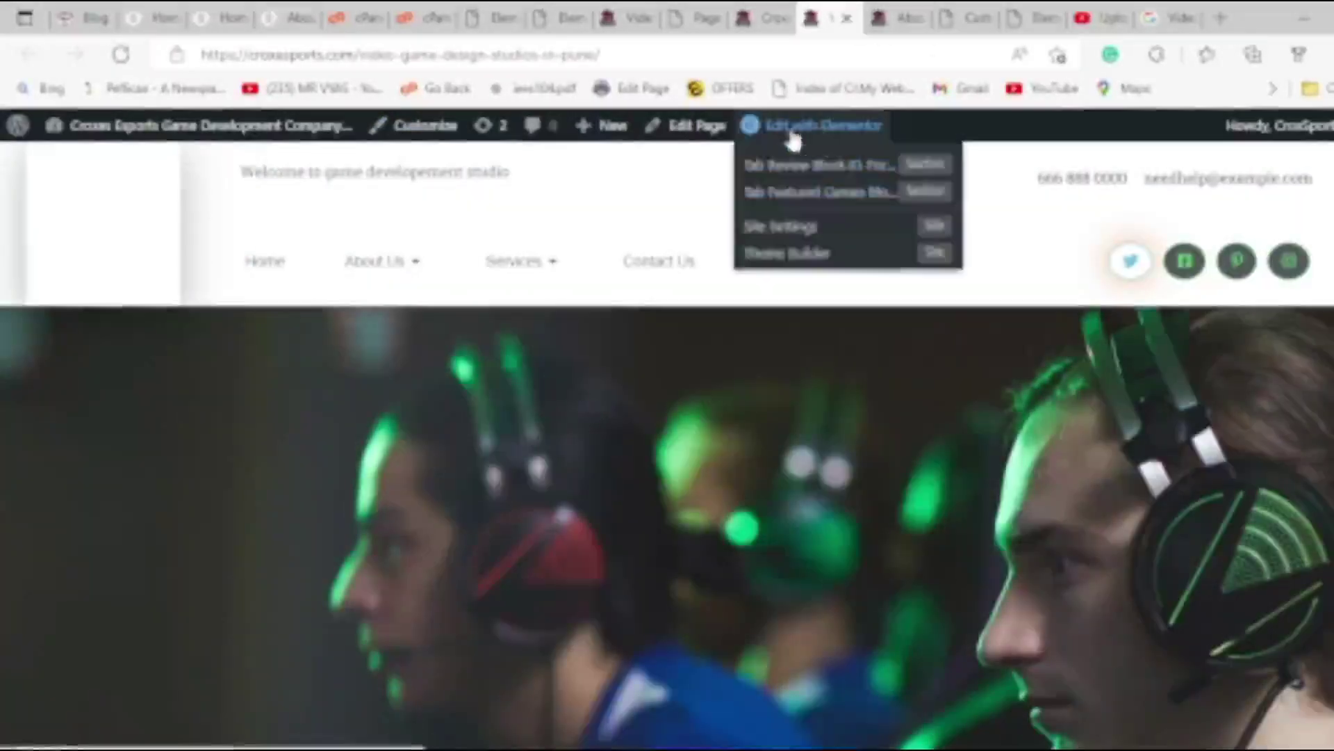
{"action": "left_click", "coordinate": [688, 132]}
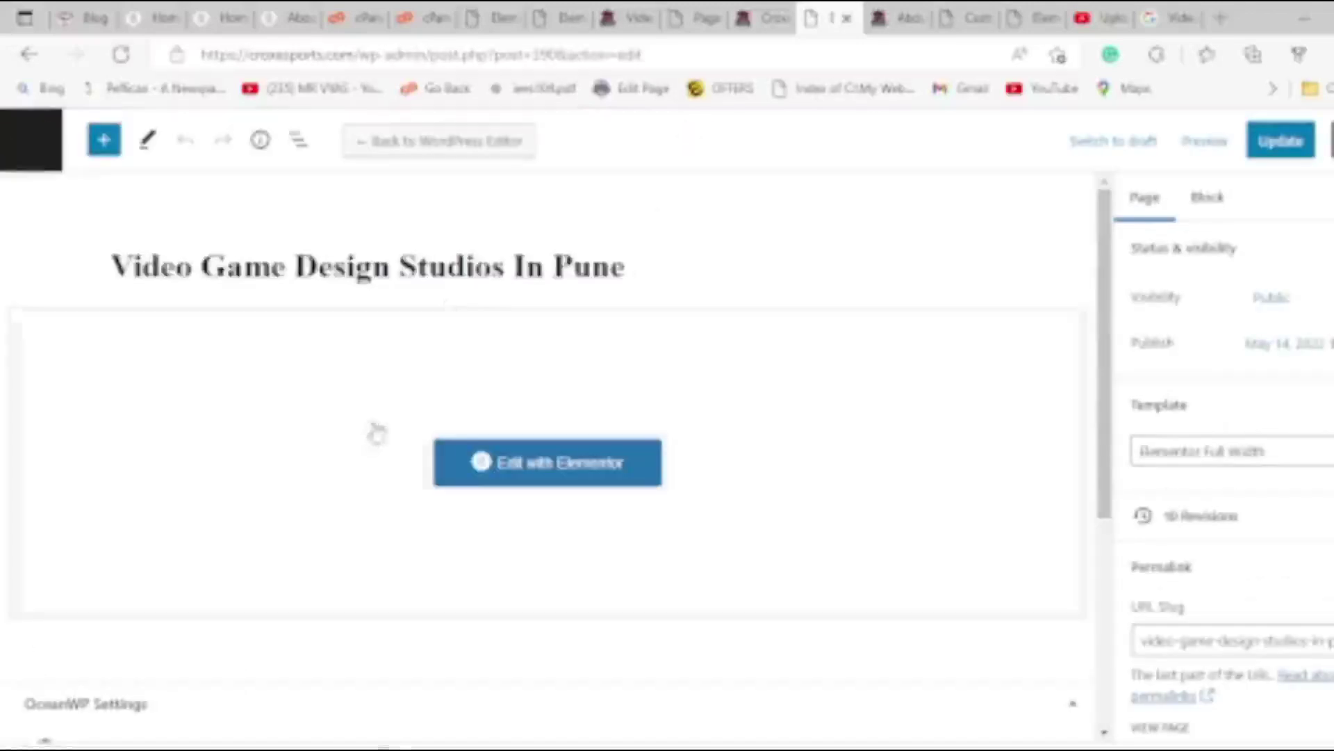
In OceanWP Settings > Header, enable Display Header and choose the Transparent header style.
{"action": "scroll", "coordinate": [376, 433], "scroll_direction": "down", "scroll_amount": 3}
{"action": "scroll", "coordinate": [119, 657], "scroll_direction": "down", "scroll_amount": 3}
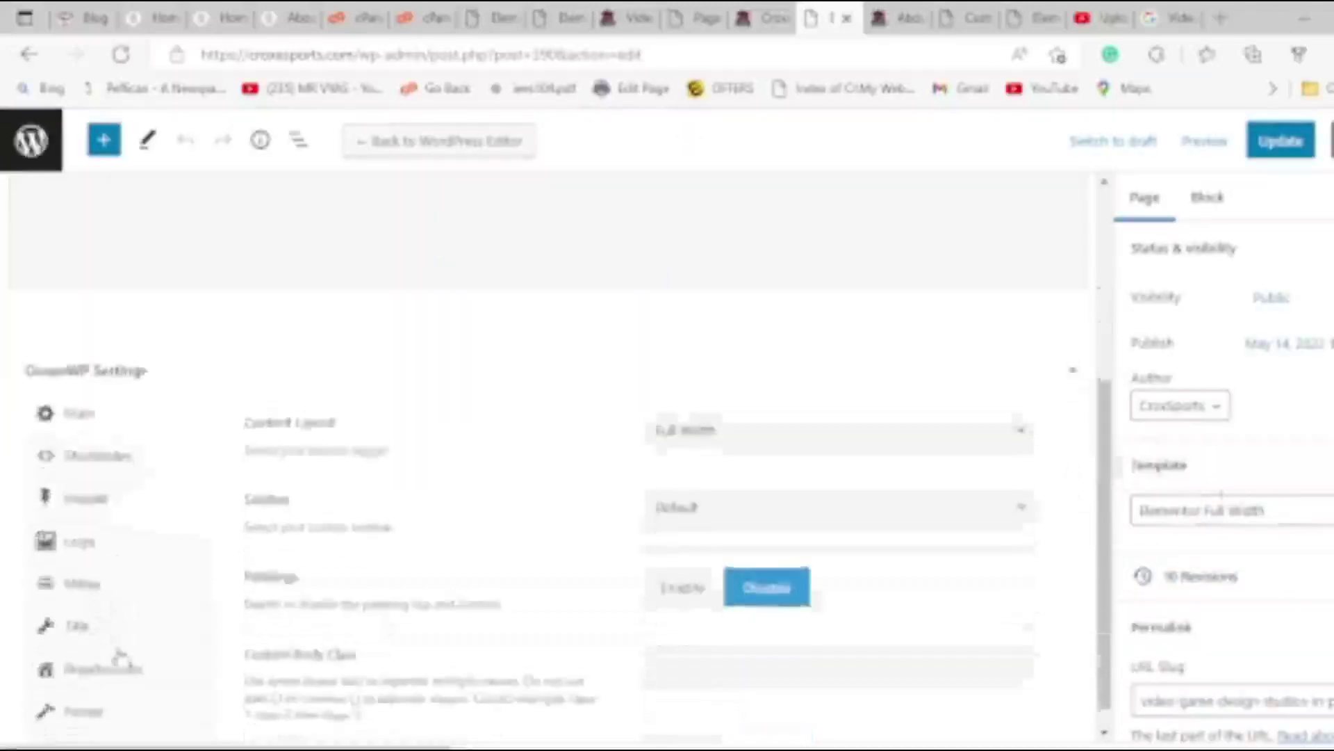
{"action": "left_click", "coordinate": [141, 502]}
{"action": "left_click", "coordinate": [766, 514]}
{"action": "left_click", "coordinate": [715, 580]}
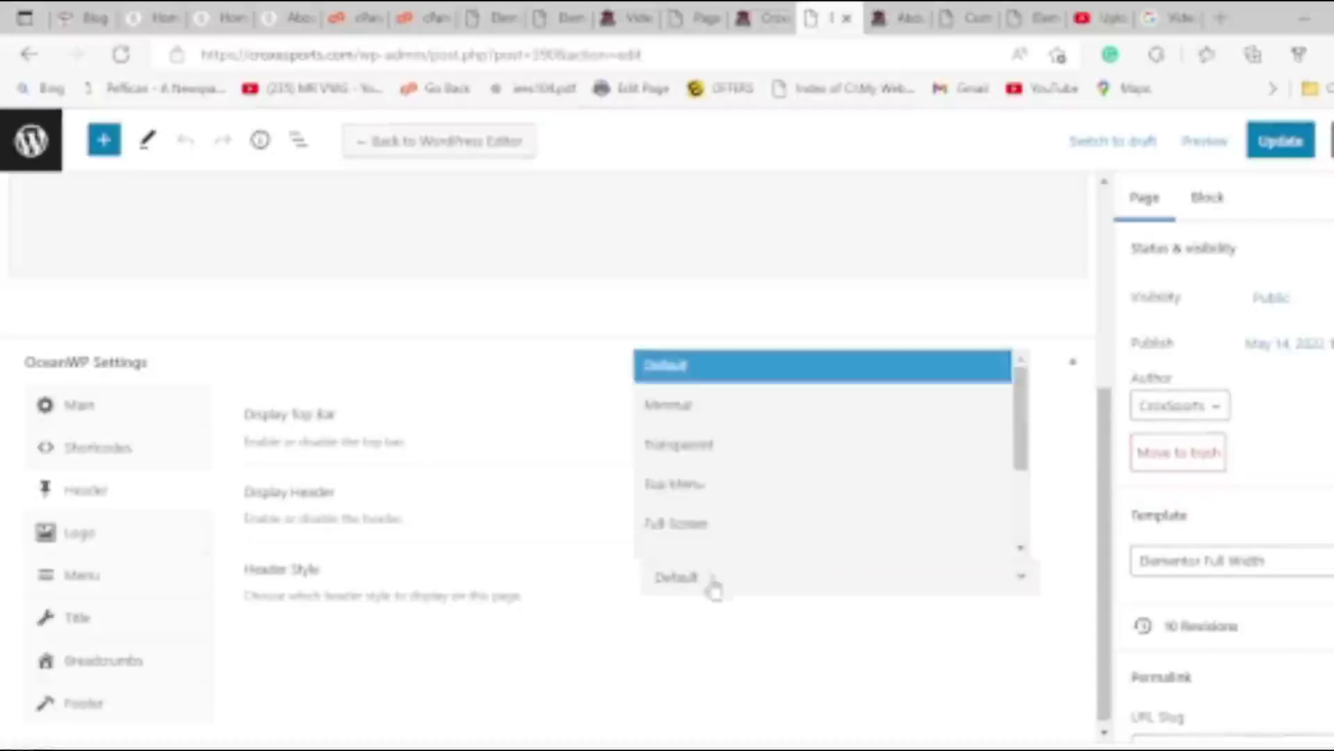
{"action": "left_click", "coordinate": [673, 448]}
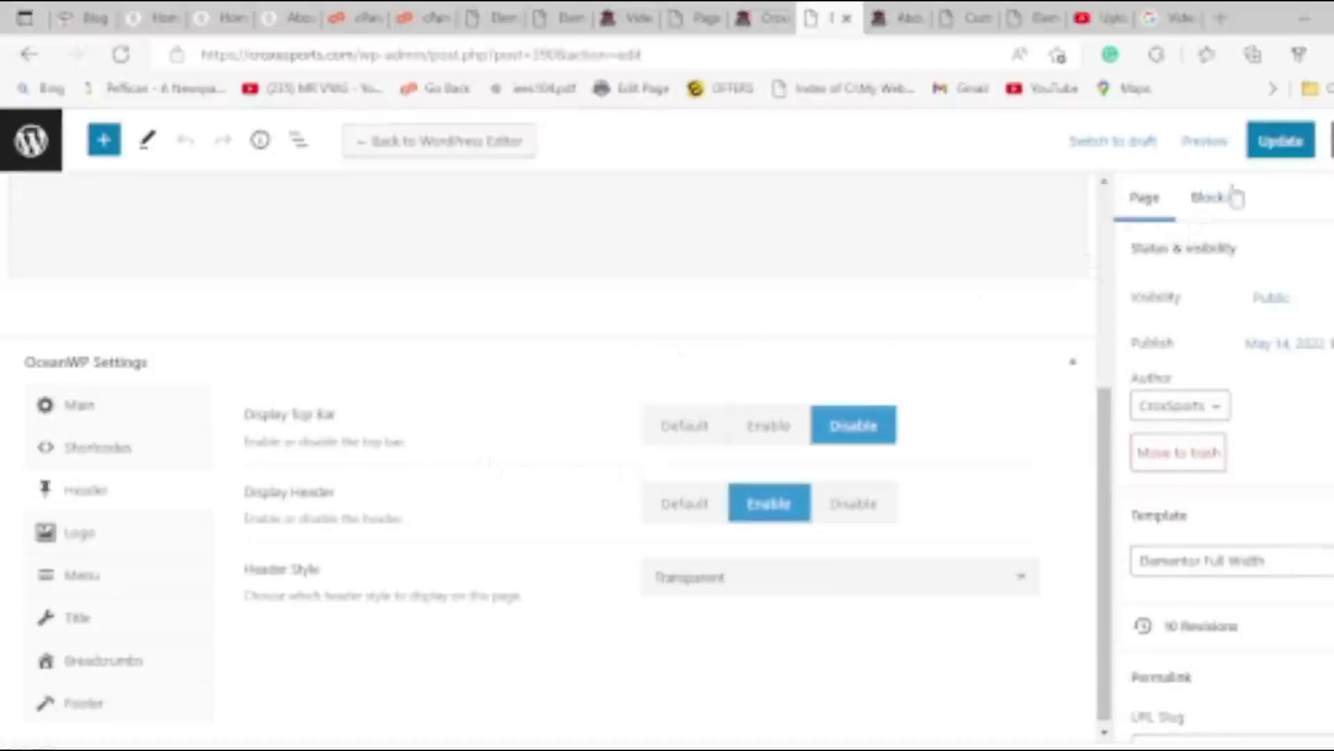
Update the studio page and open its live permalink.
{"action": "right_click", "coordinate": [1278, 141]}
{"action": "left_click", "coordinate": [1269, 136]}
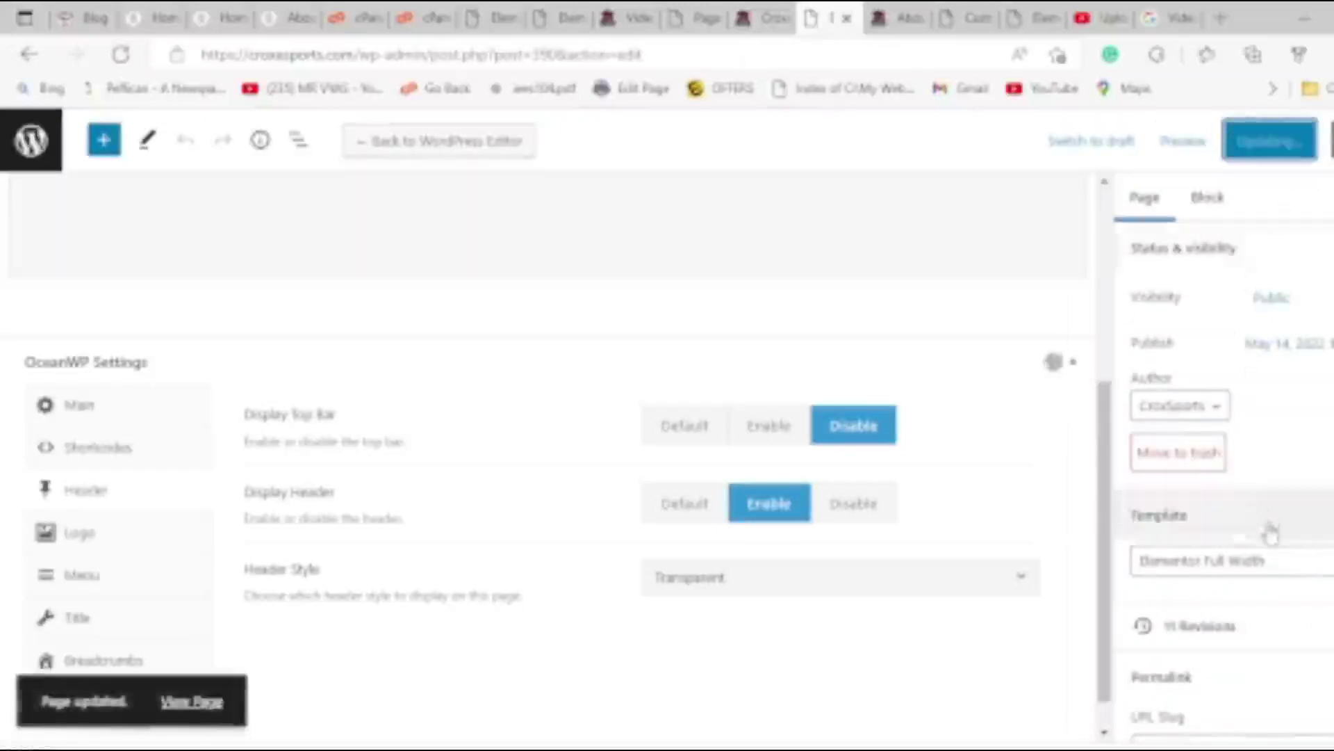
{"action": "scroll", "coordinate": [1270, 533], "scroll_direction": "down", "scroll_amount": 4}
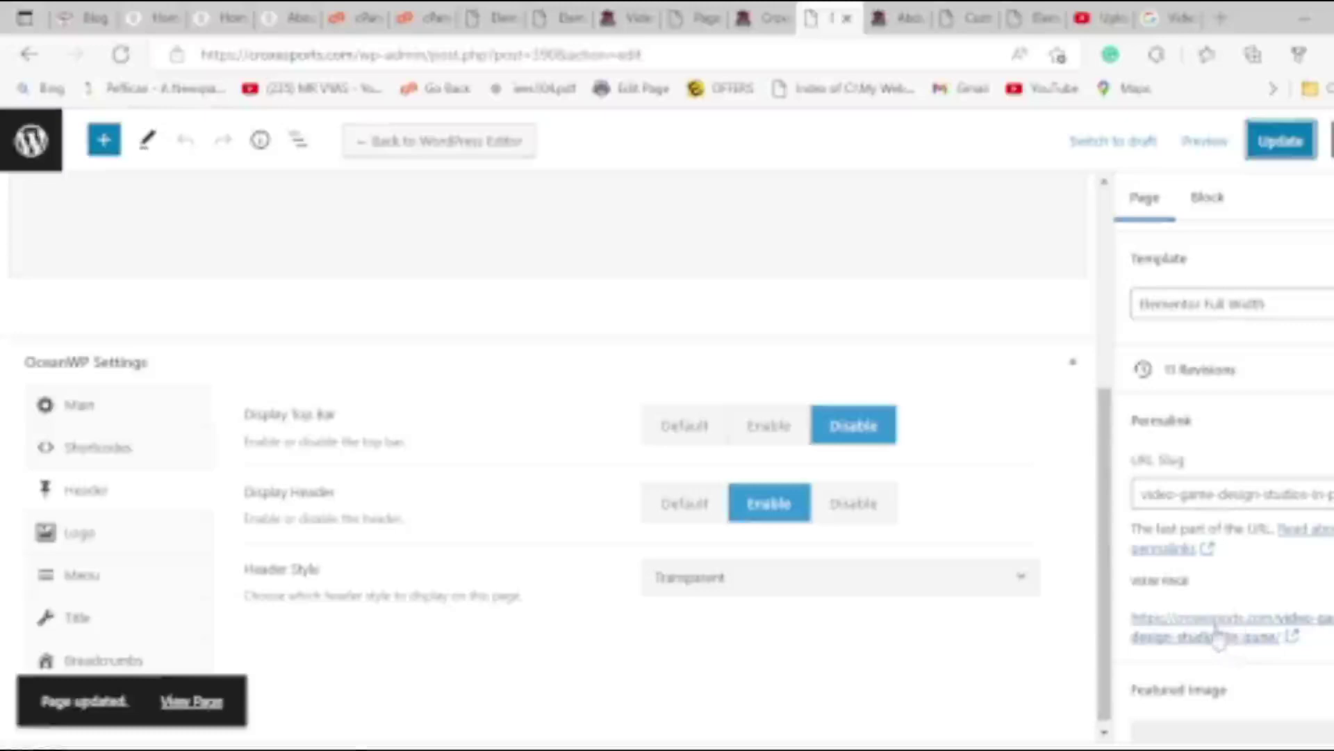
{"action": "left_click", "coordinate": [1219, 637]}
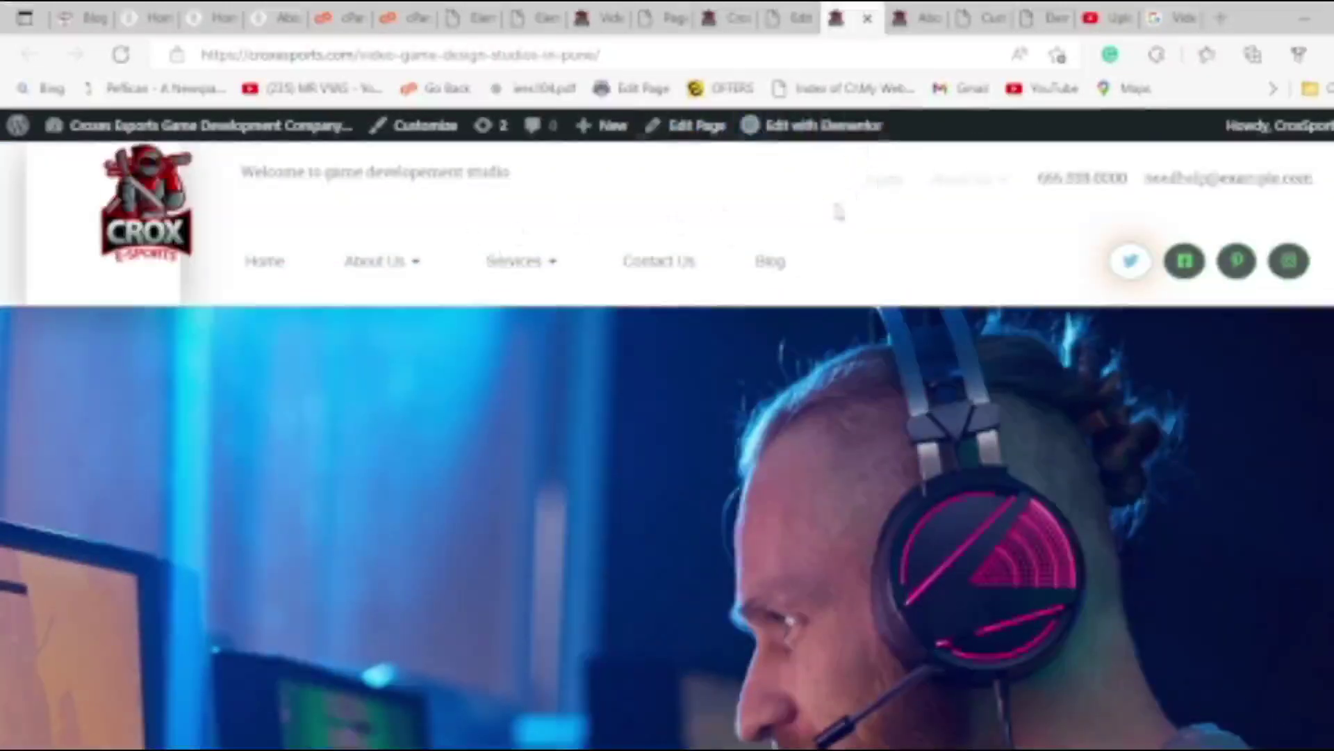
Review the studio page's Title and Menu settings and launch it in Elementor.
{"action": "left_click", "coordinate": [784, 18]}
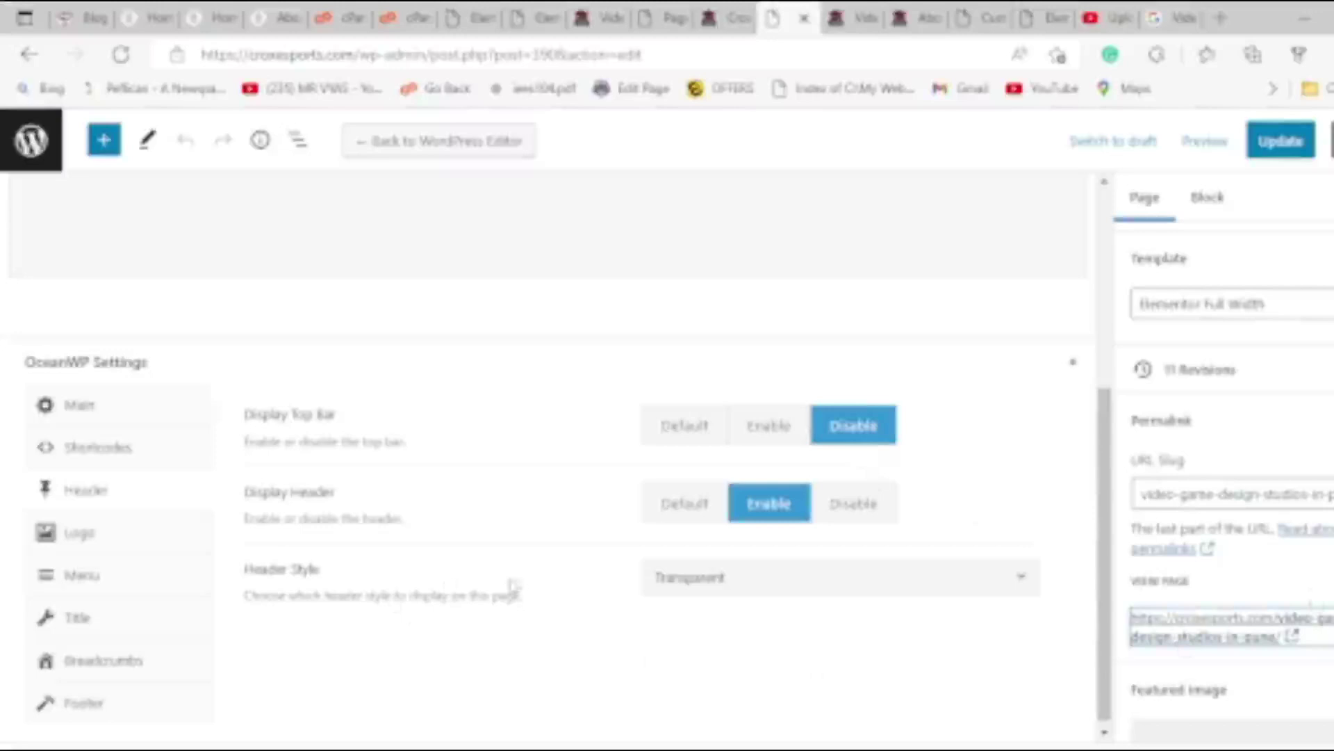
{"action": "left_click", "coordinate": [164, 626]}
{"action": "left_click", "coordinate": [103, 582]}
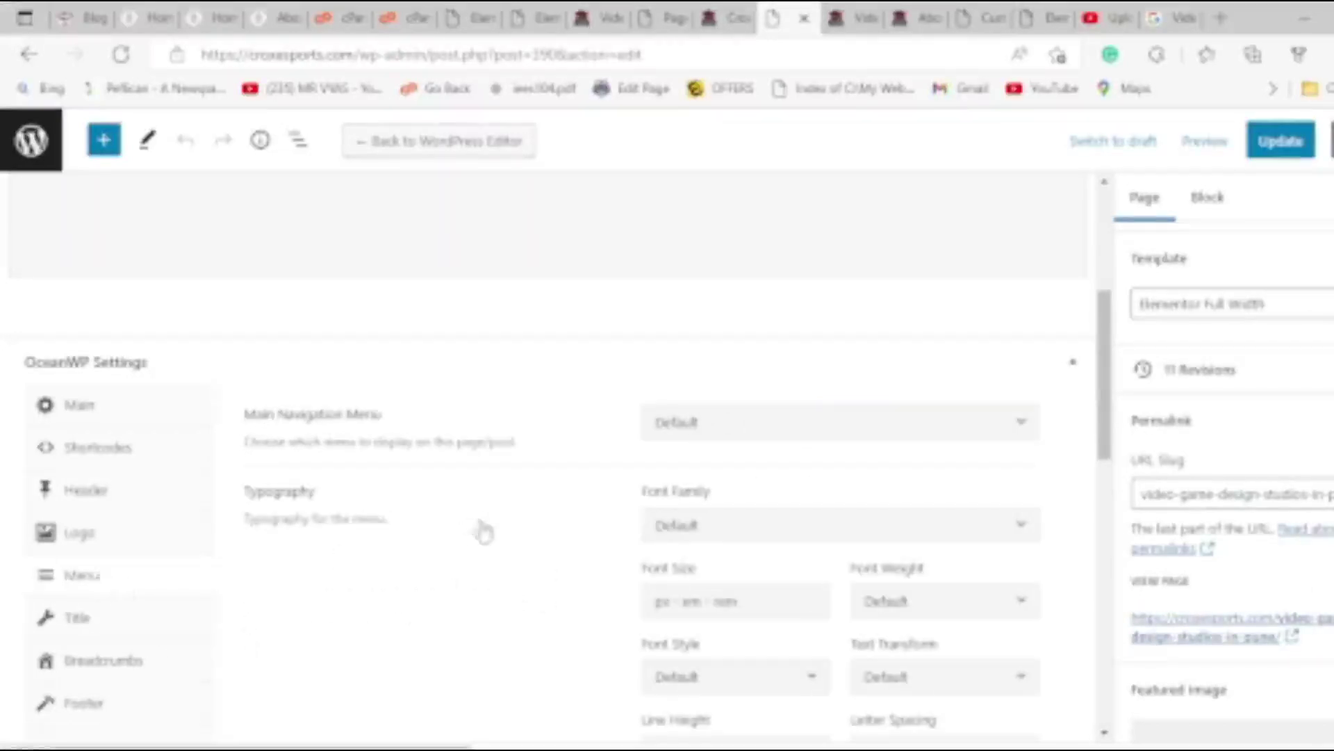
{"action": "scroll", "coordinate": [284, 442], "scroll_direction": "up", "scroll_amount": 4}
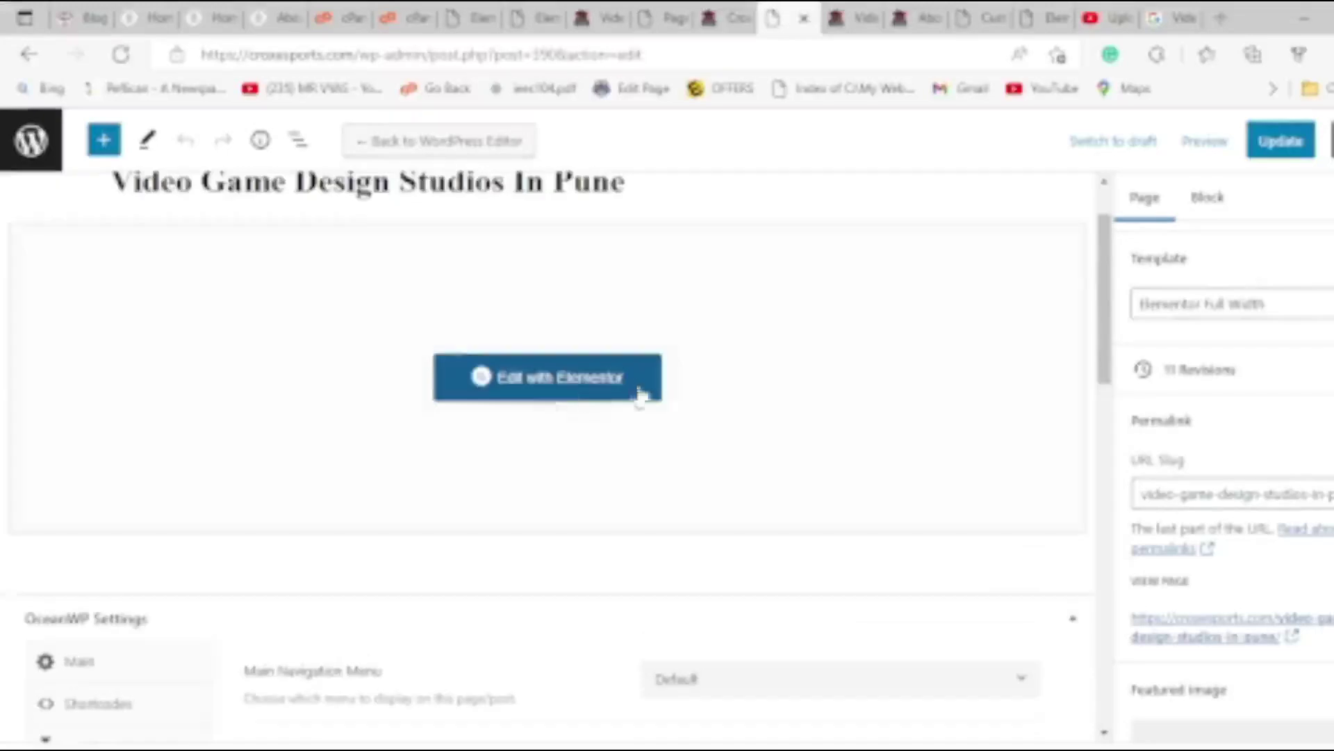
{"action": "left_click", "coordinate": [586, 390]}
Close the leftover Elementor, live-preview and Croxes home page tabs.
{"action": "left_click", "coordinate": [859, 17]}
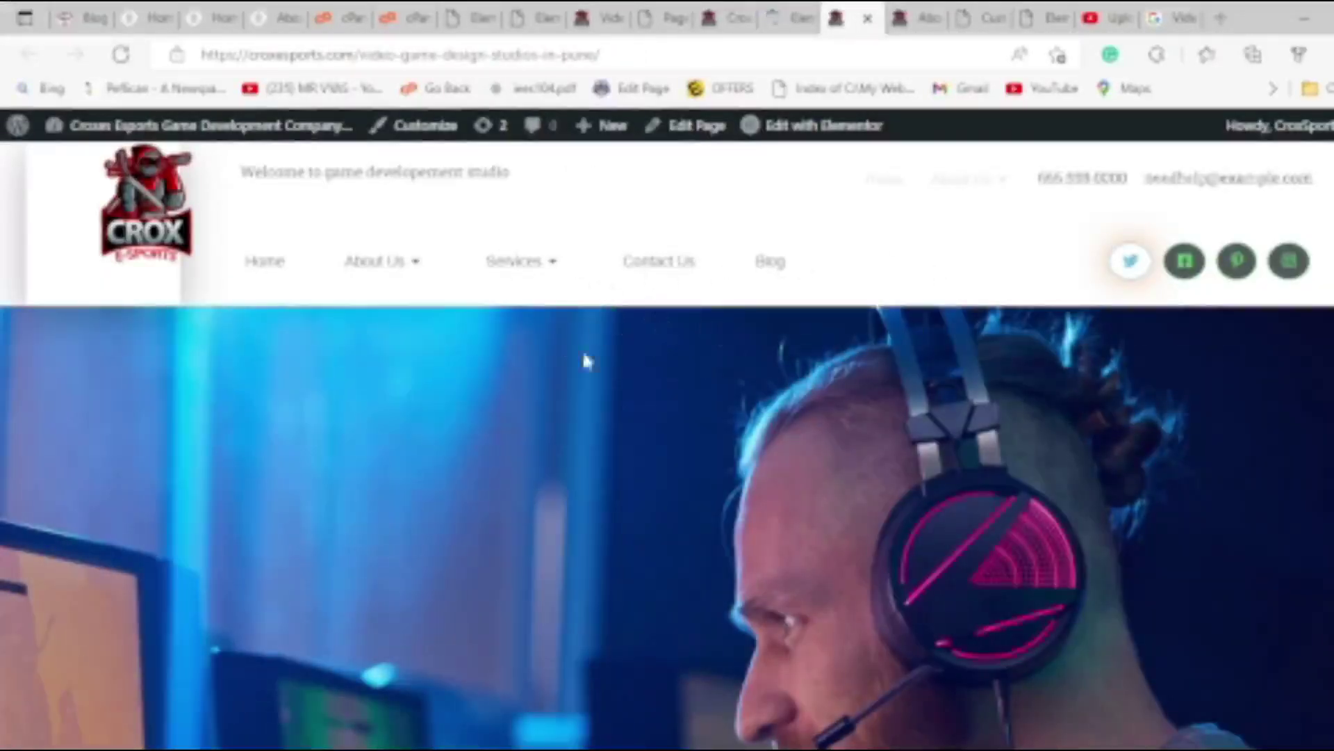
{"action": "left_click", "coordinate": [792, 17]}
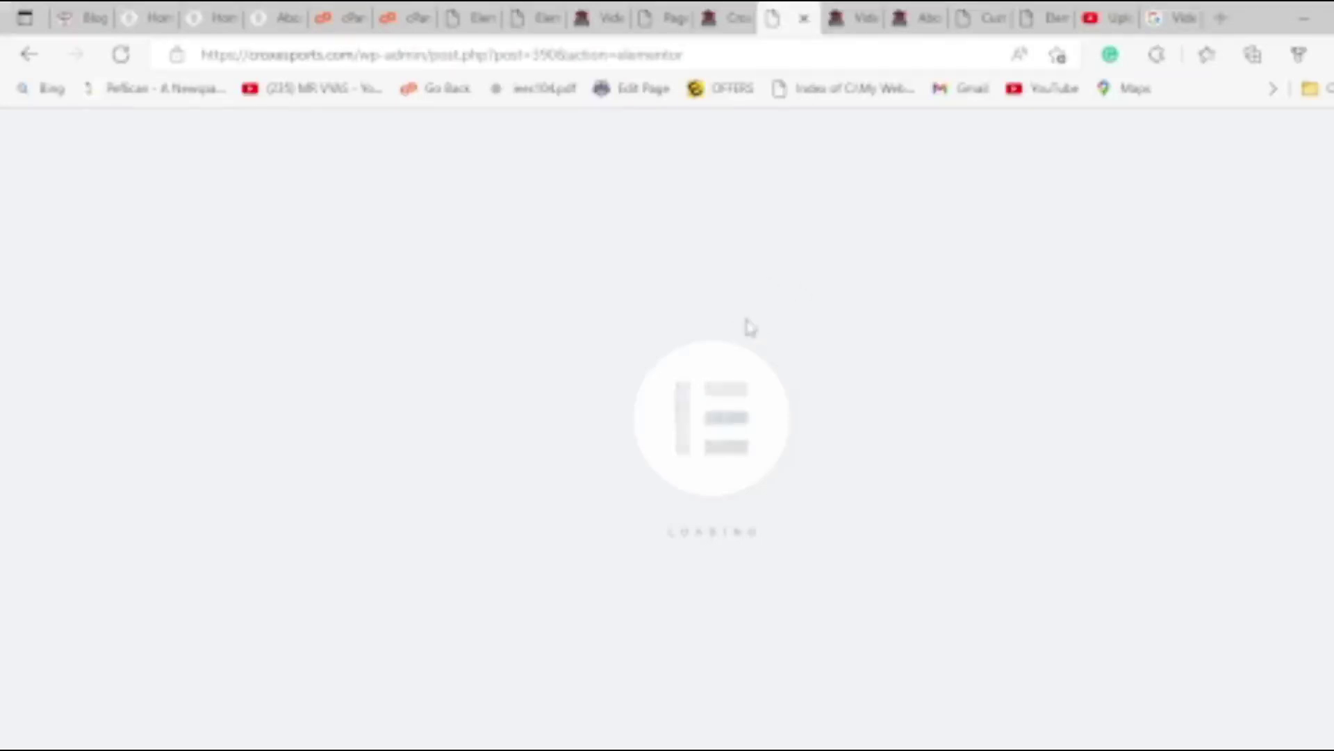
{"action": "key", "text": "ctrl+Tab"}
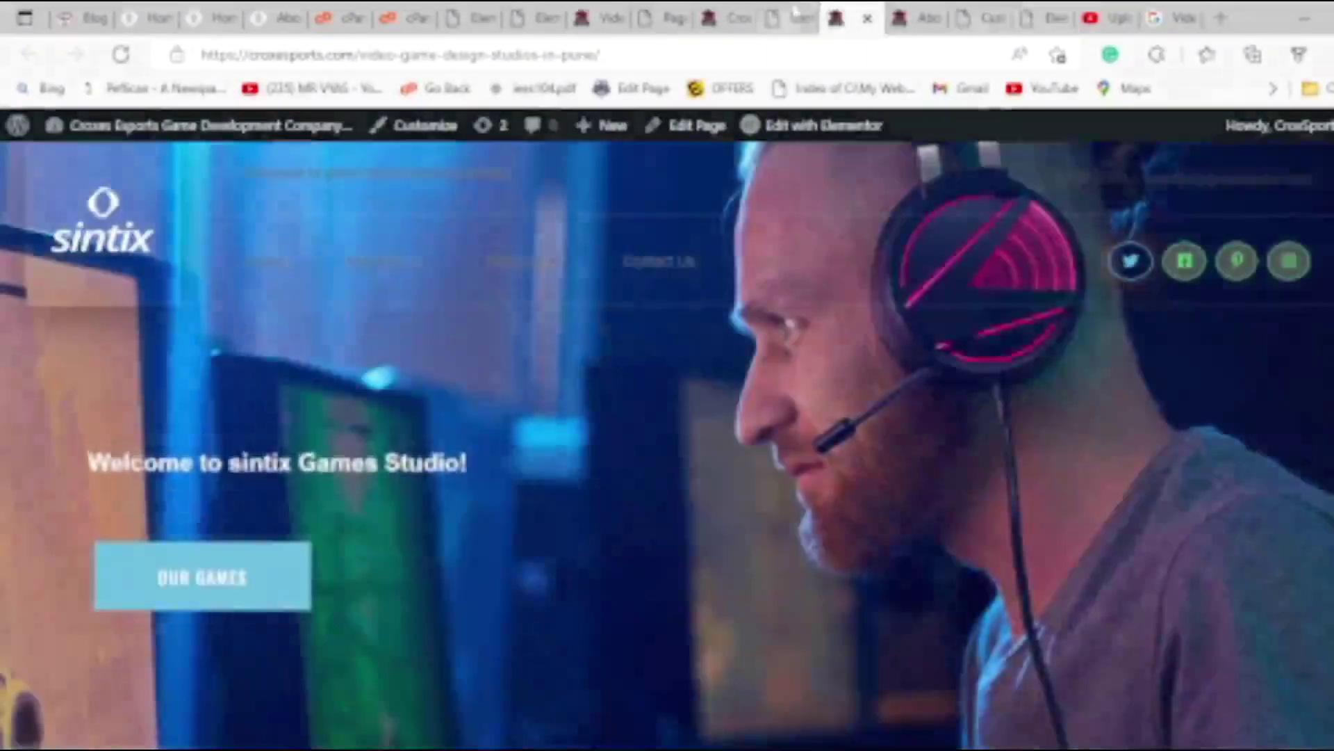
{"action": "left_click", "coordinate": [794, 11]}
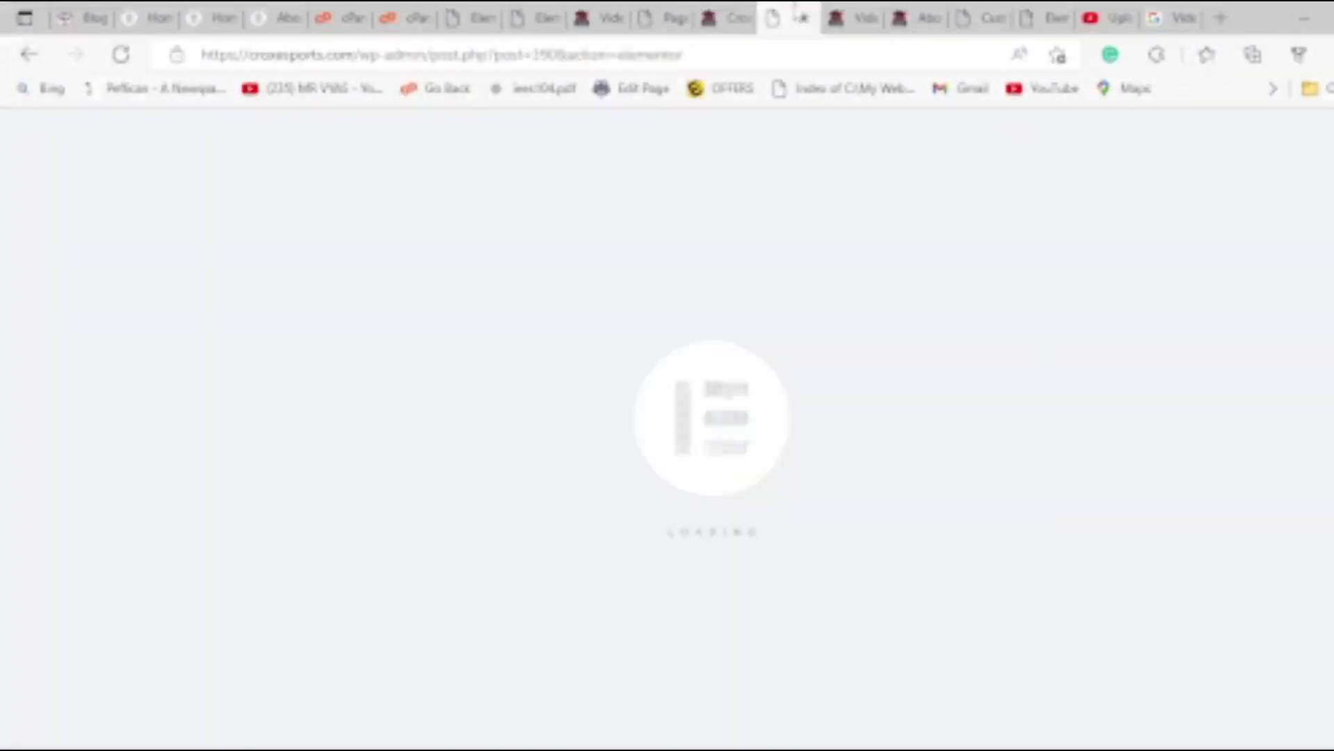
{"action": "left_click", "coordinate": [487, 15]}
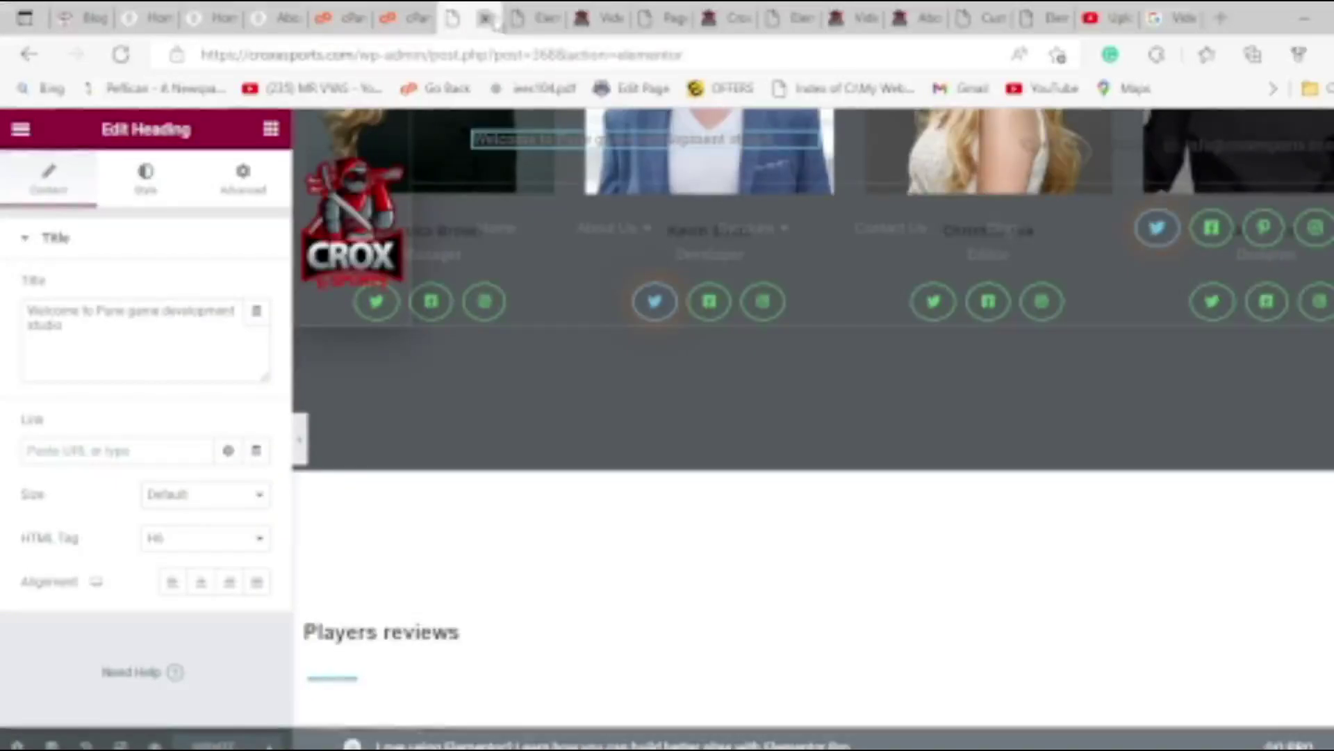
{"action": "left_click", "coordinate": [486, 18]}
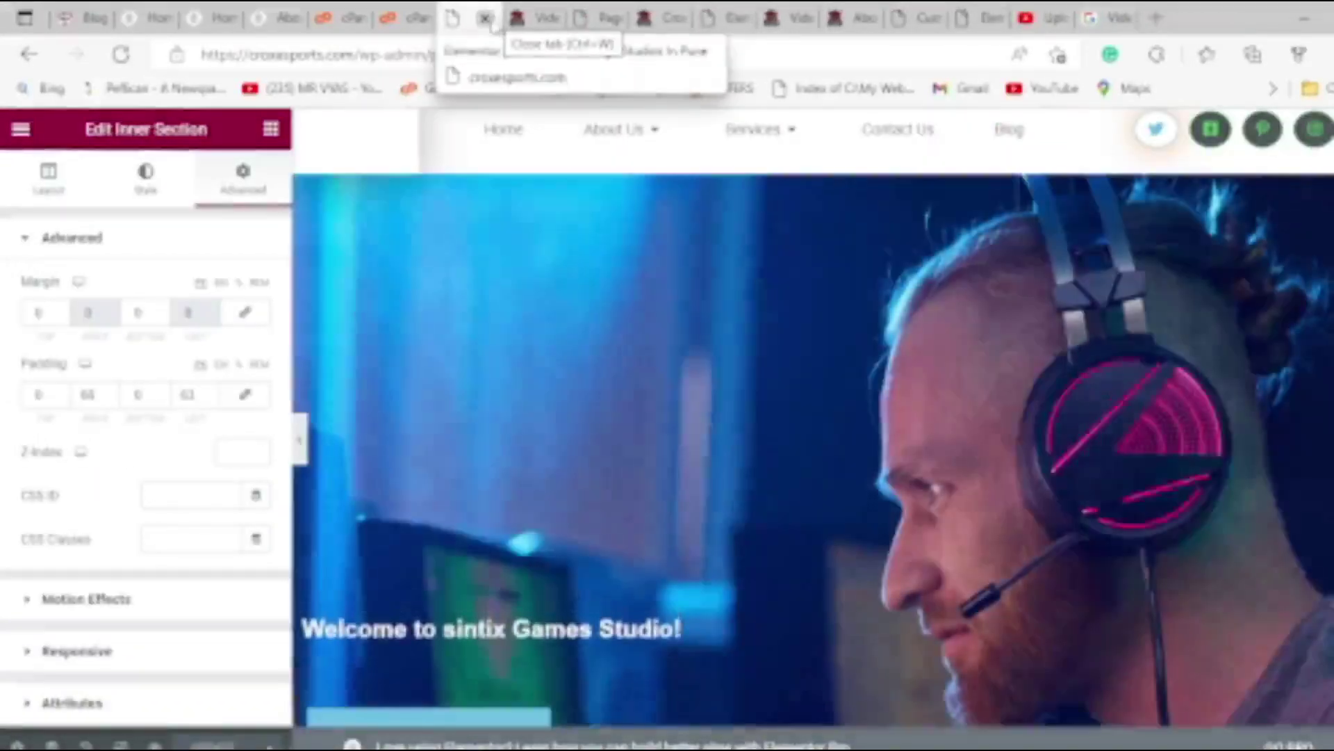
{"action": "left_click", "coordinate": [486, 18]}
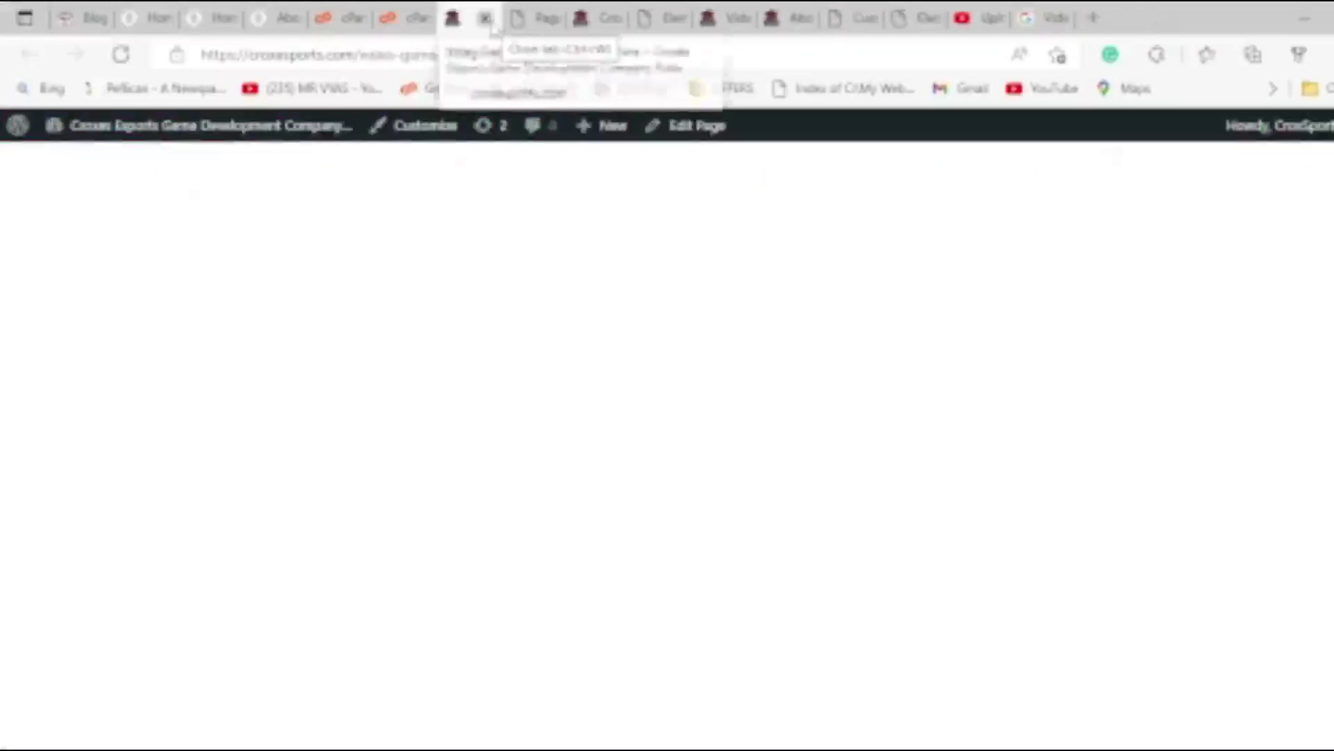
{"action": "left_click", "coordinate": [486, 18]}
{"action": "left_click", "coordinate": [538, 18]}
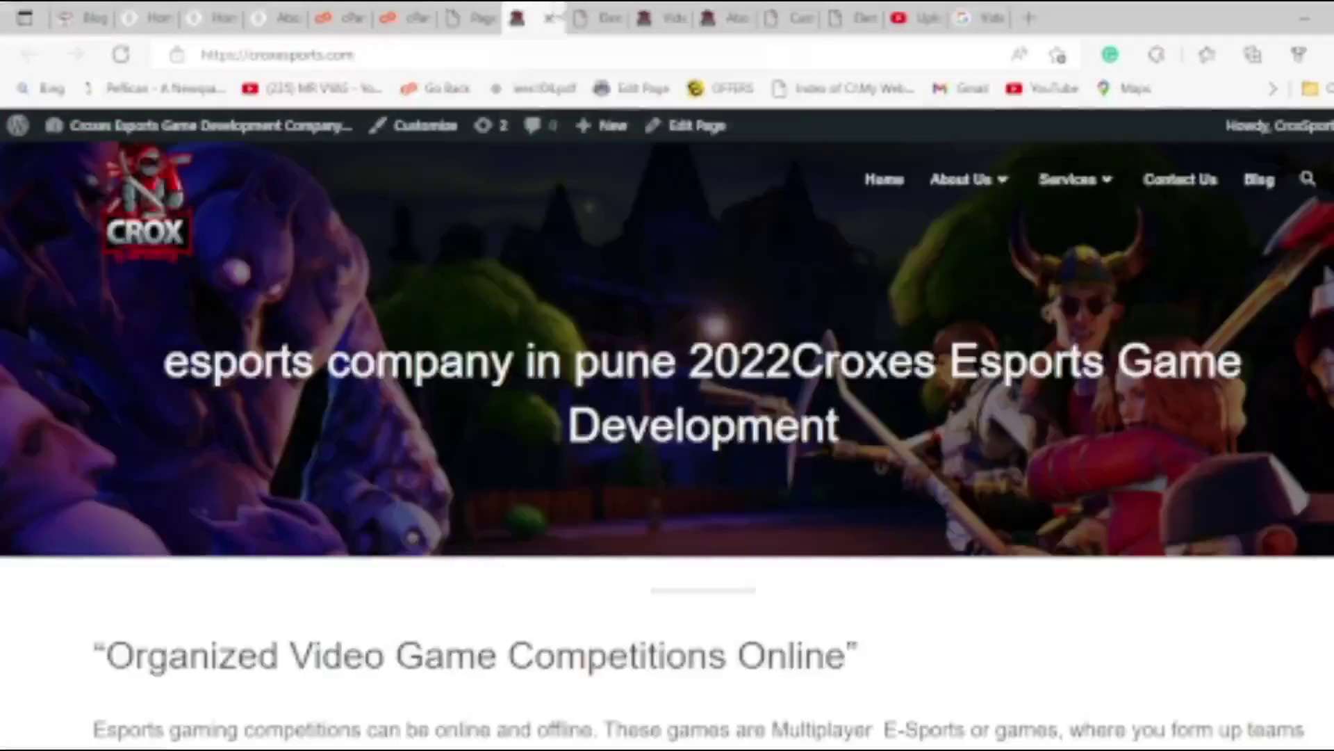
{"action": "left_click", "coordinate": [549, 18]}
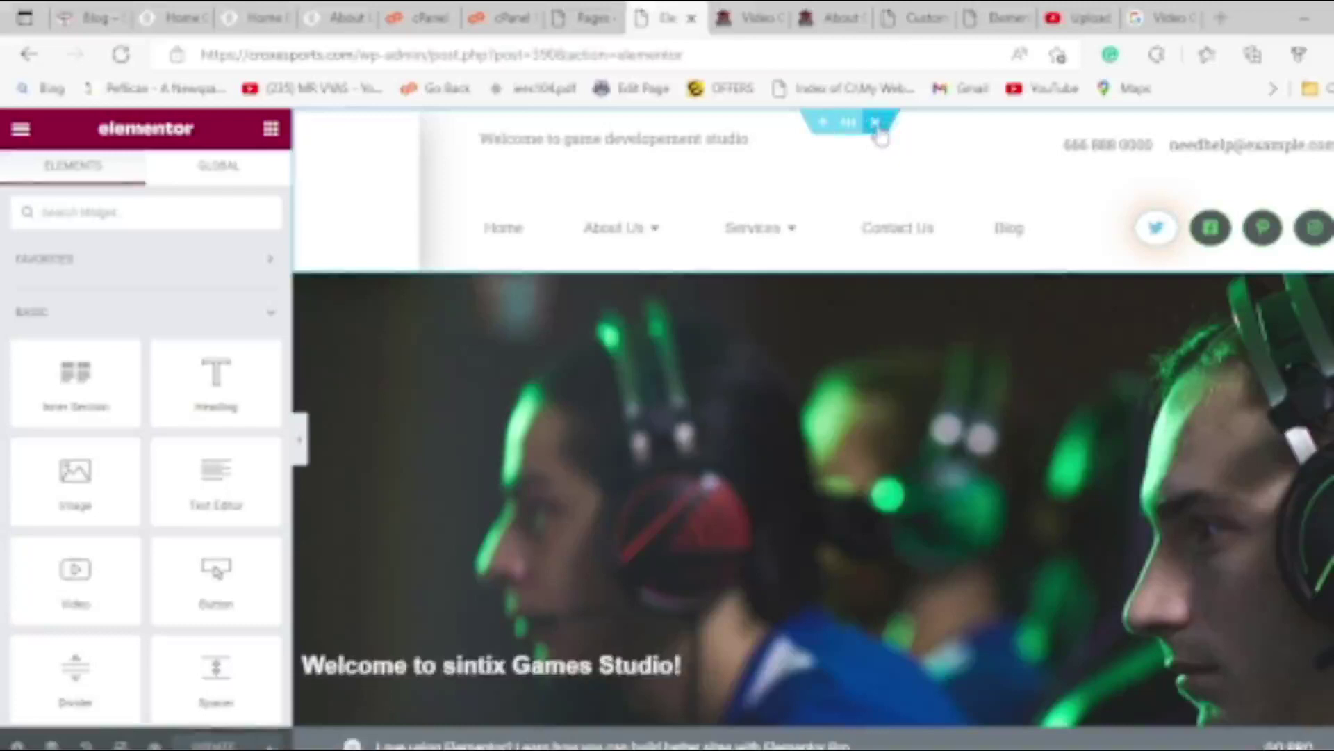
Delete the studio page's old header section in Elementor and switch to the live page.
{"action": "left_click", "coordinate": [875, 124]}
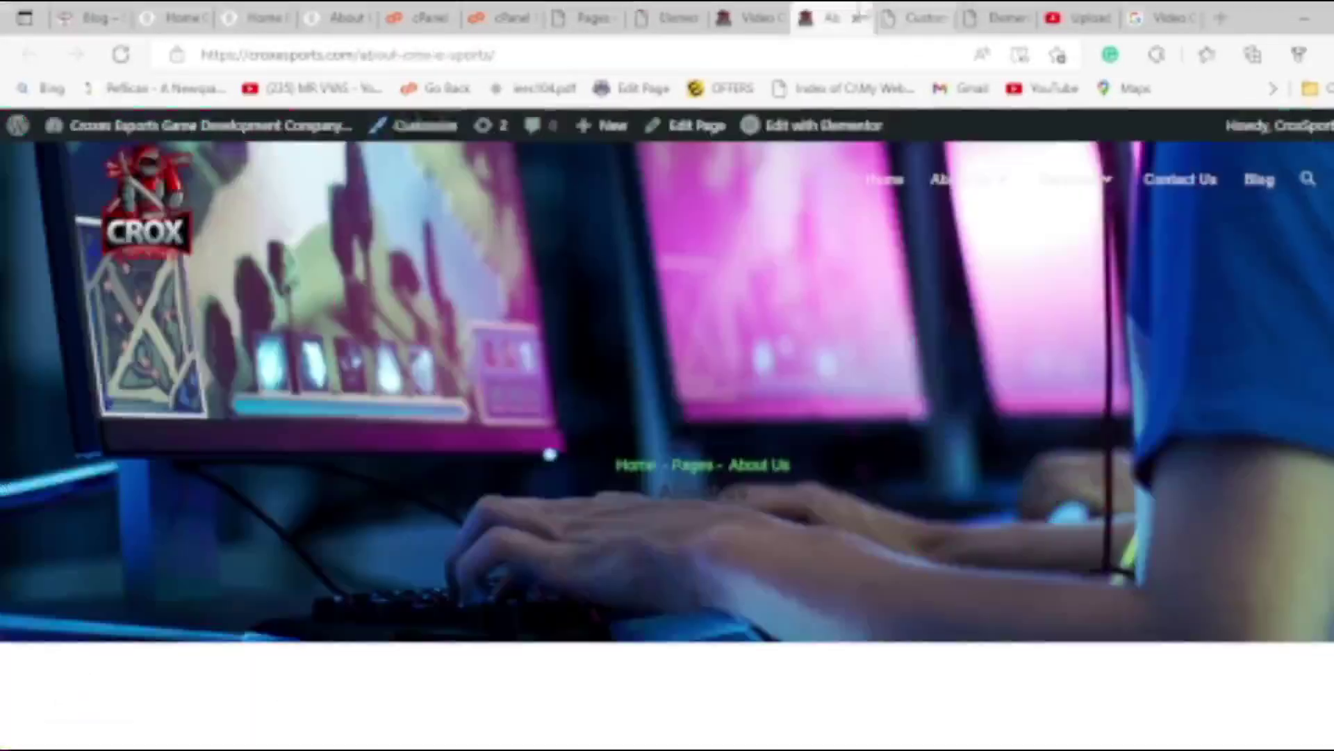
{"action": "left_click", "coordinate": [828, 18]}
{"action": "left_click", "coordinate": [728, 11]}
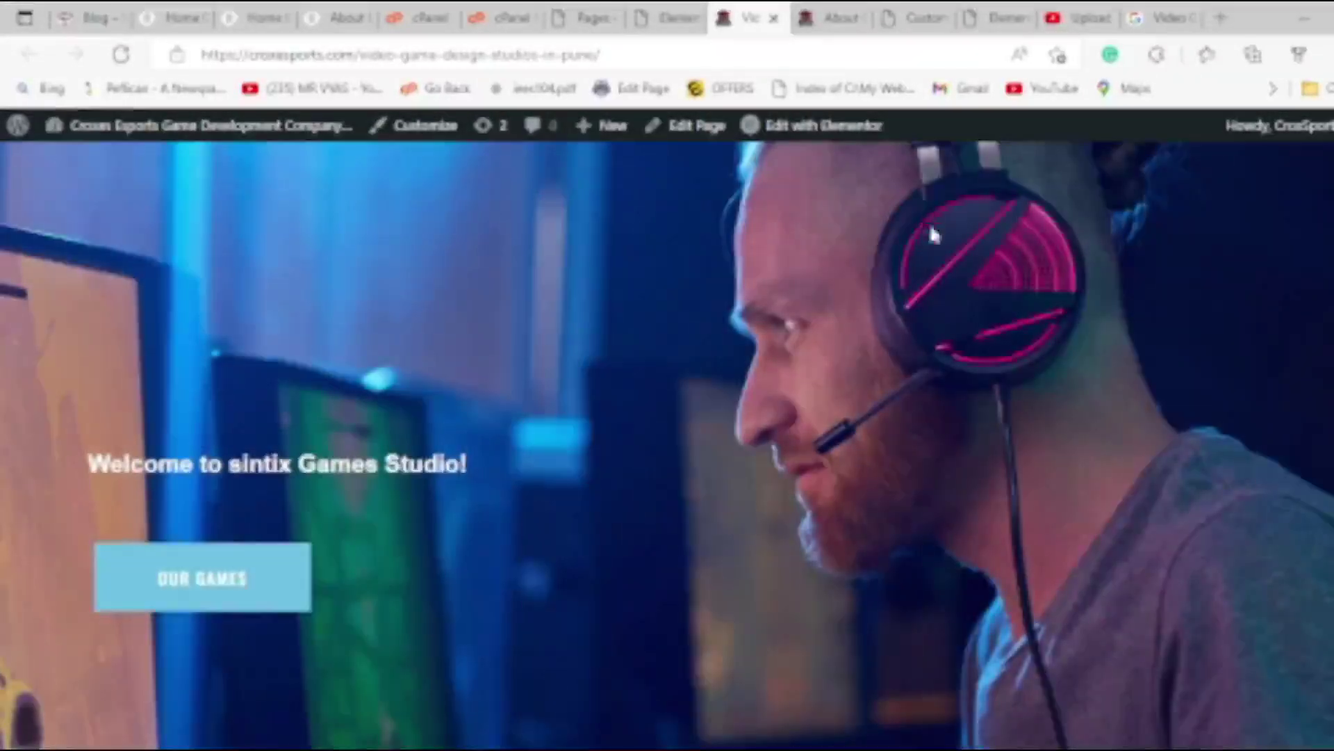
Scroll the live studio page down to check the logo, menu and kit footer.
{"action": "scroll", "coordinate": [915, 236], "scroll_direction": "up", "scroll_amount": 2}
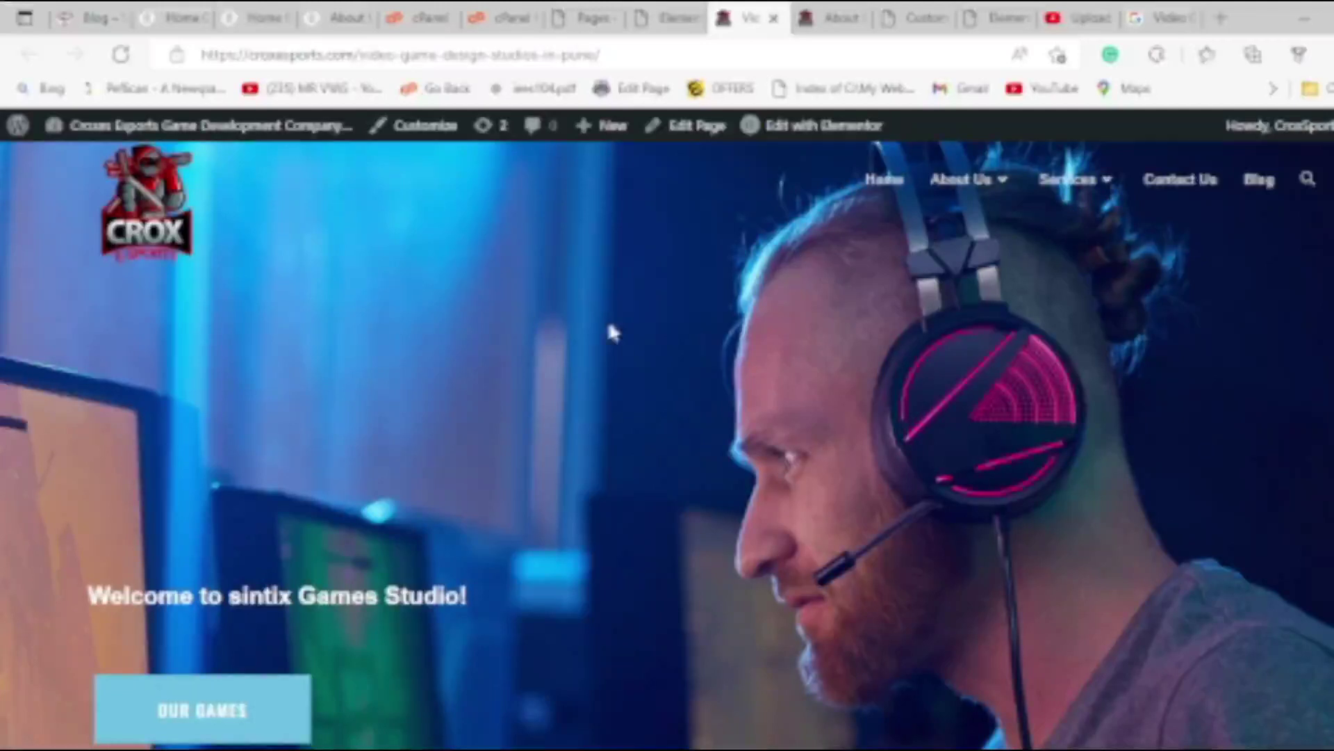
{"action": "scroll", "coordinate": [588, 389], "scroll_direction": "down", "scroll_amount": 20}
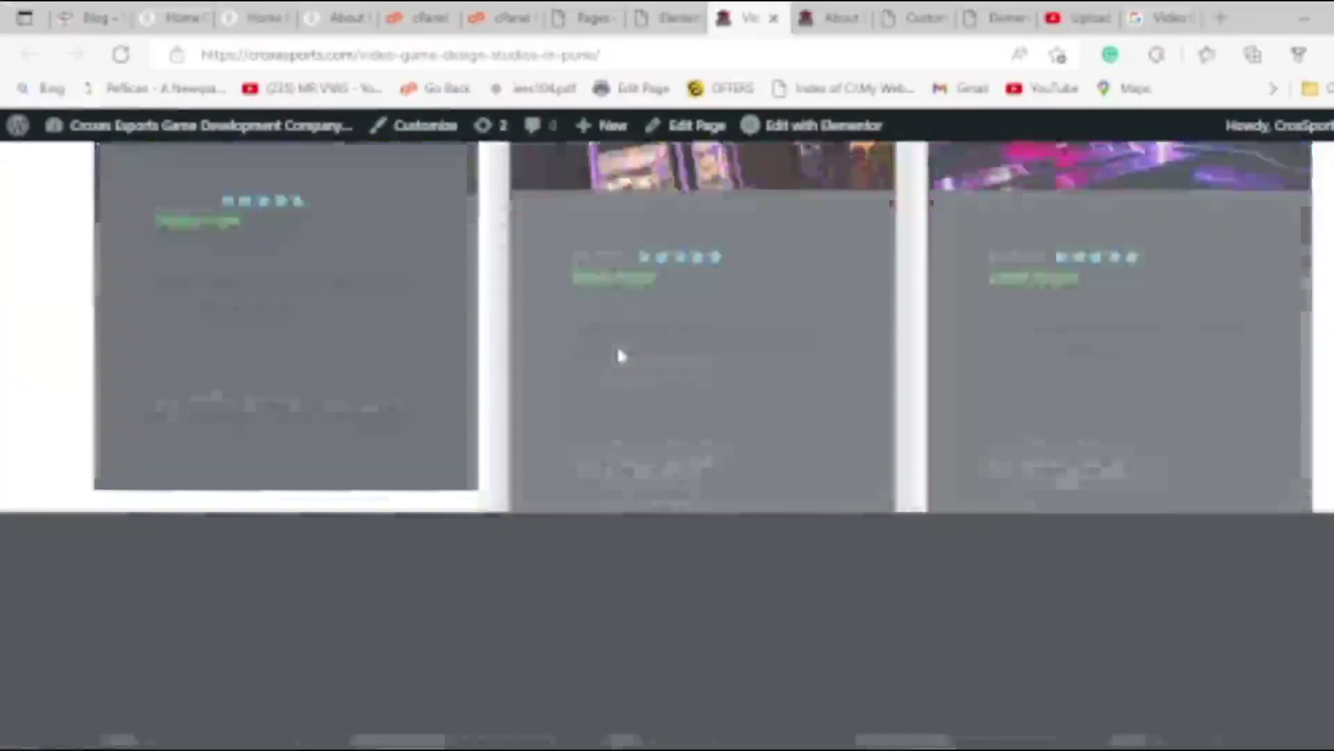
{"action": "scroll", "coordinate": [643, 367], "scroll_direction": "down", "scroll_amount": 4}
{"action": "scroll", "coordinate": [631, 369], "scroll_direction": "down", "scroll_amount": 10}
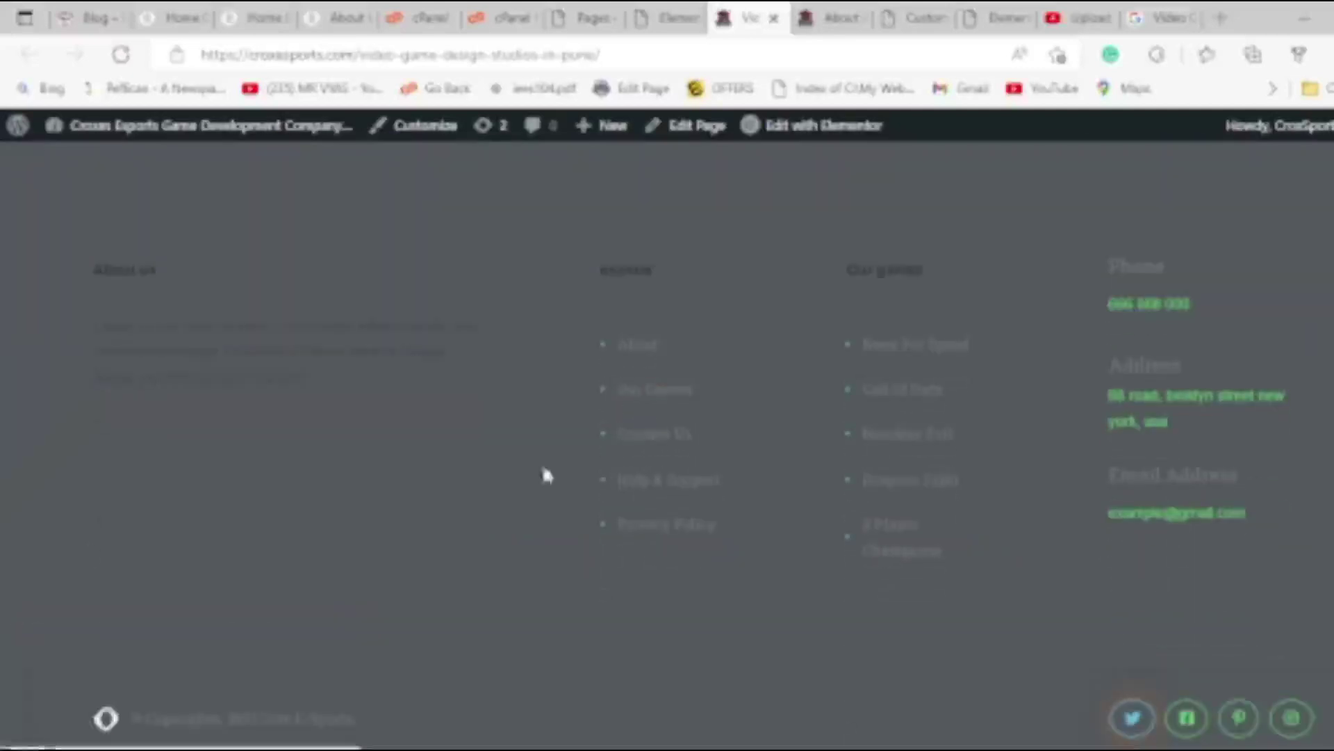
{"action": "scroll", "coordinate": [319, 410], "scroll_direction": "up", "scroll_amount": 4}
{"action": "scroll", "coordinate": [288, 436], "scroll_direction": "down", "scroll_amount": 4}
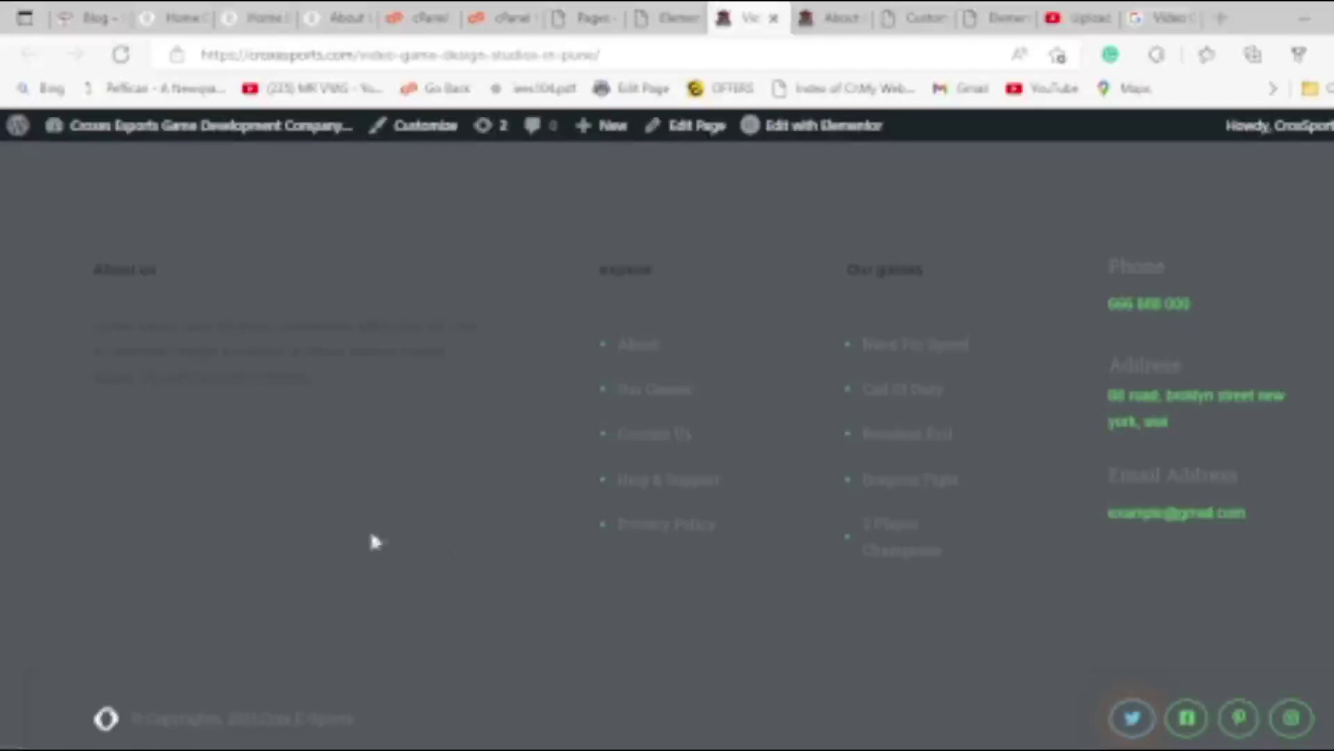
Open the footer section's settings in Elementor, keeping its content width Boxed.
{"action": "left_click", "coordinate": [667, 17]}
{"action": "scroll", "coordinate": [518, 560], "scroll_direction": "down", "scroll_amount": 6}
{"action": "scroll", "coordinate": [518, 560], "scroll_direction": "down", "scroll_amount": 10}
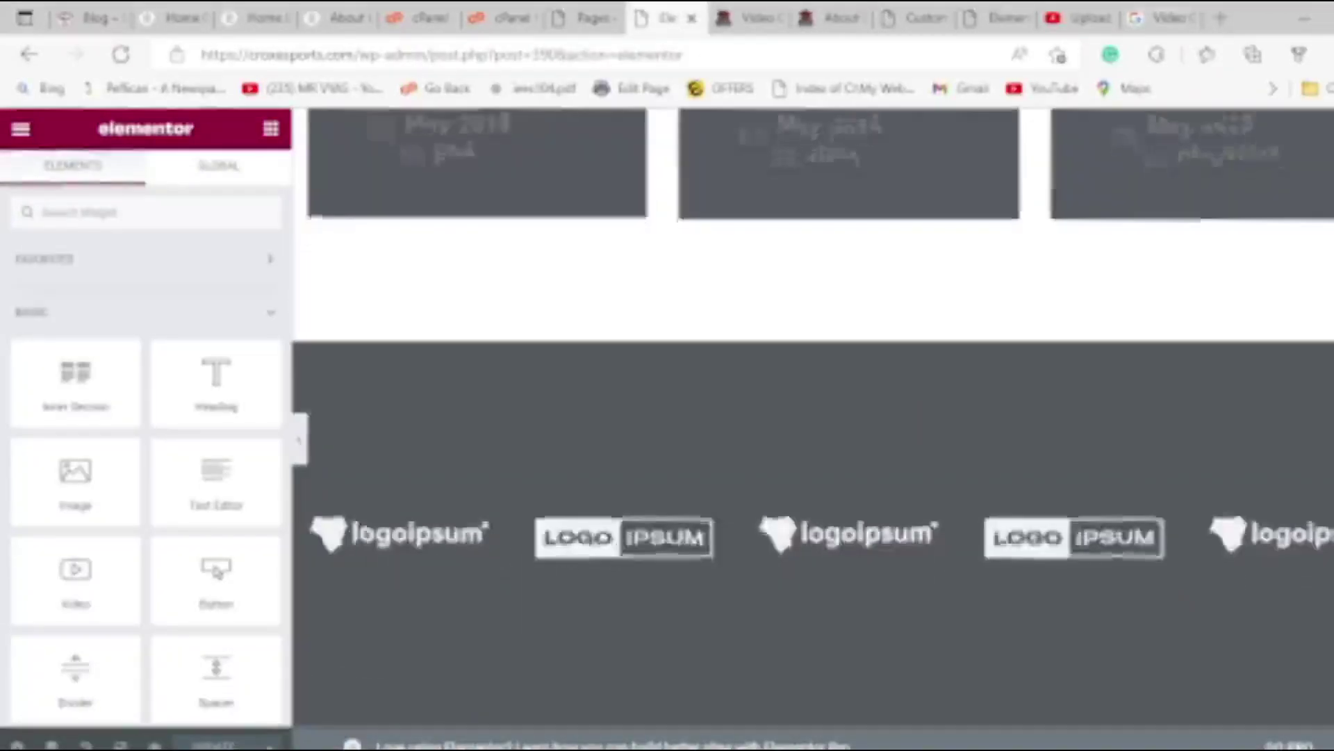
{"action": "scroll", "coordinate": [706, 370], "scroll_direction": "up", "scroll_amount": 8}
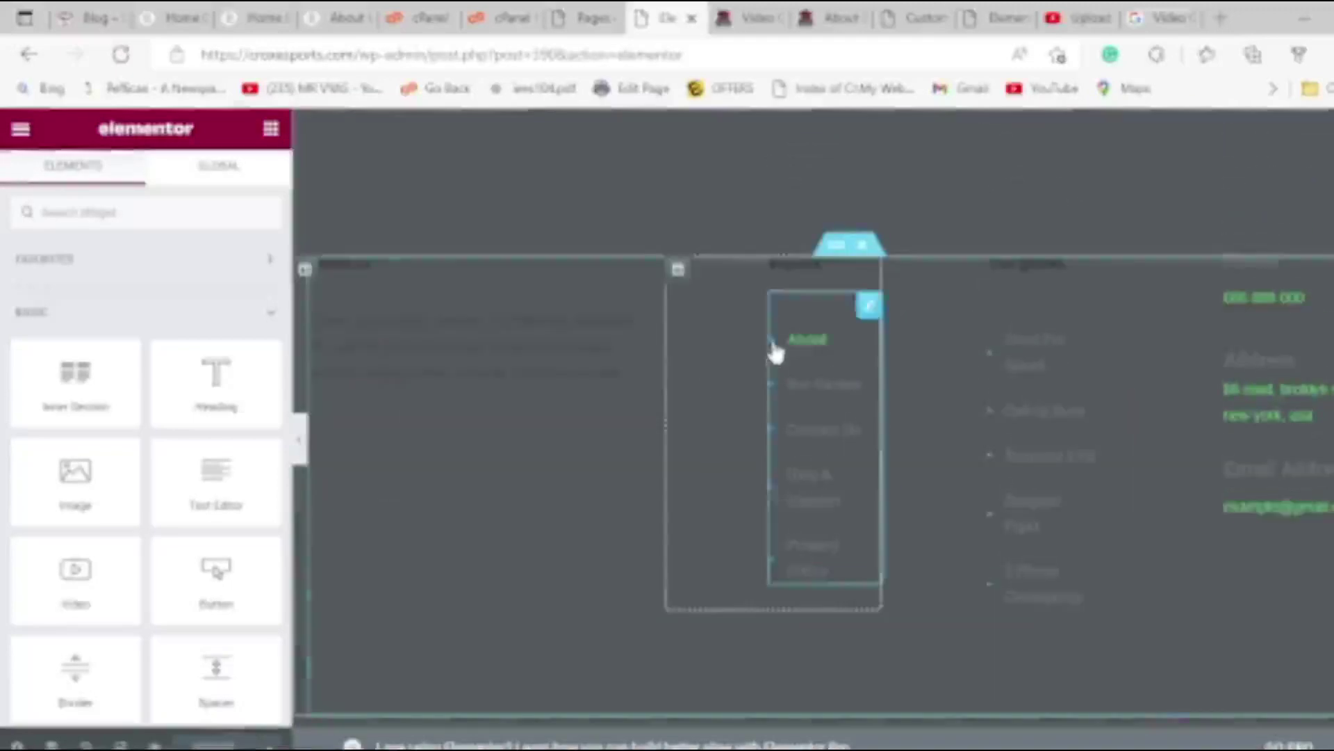
{"action": "right_click", "coordinate": [849, 297]}
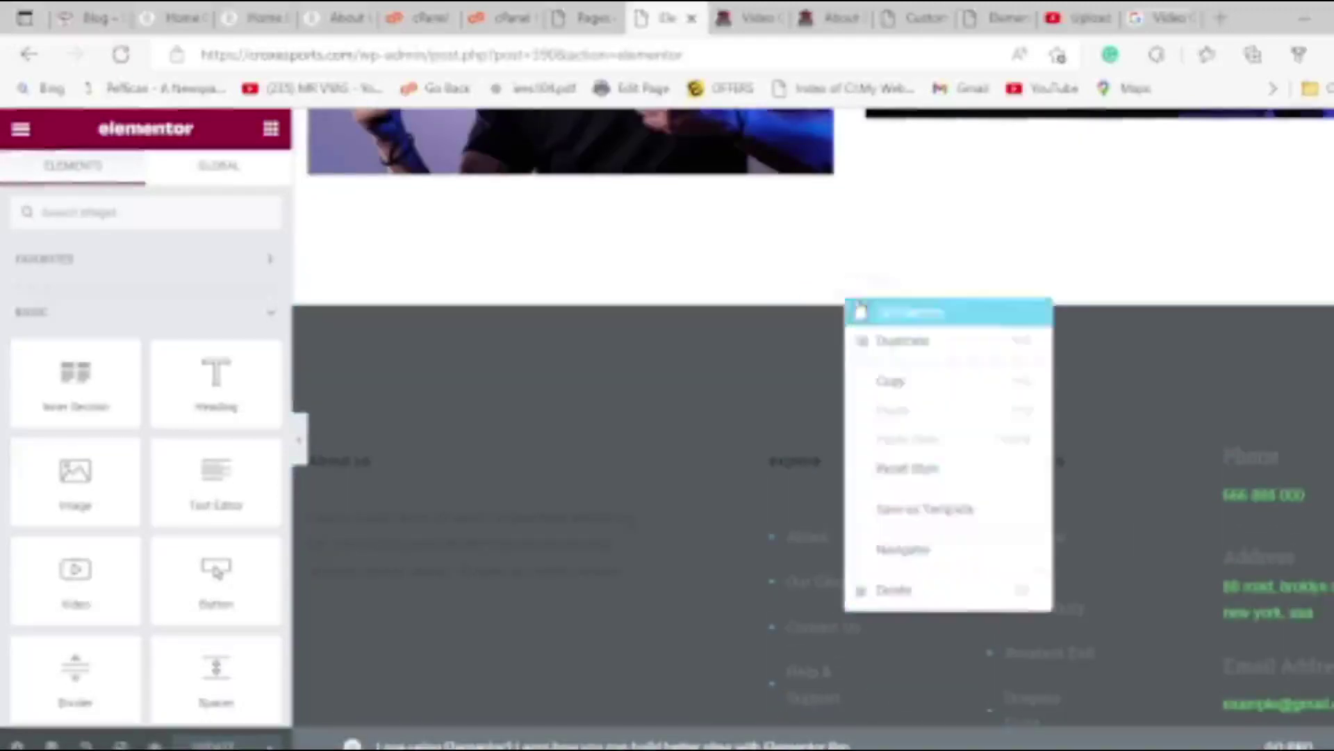
{"action": "left_click", "coordinate": [881, 310]}
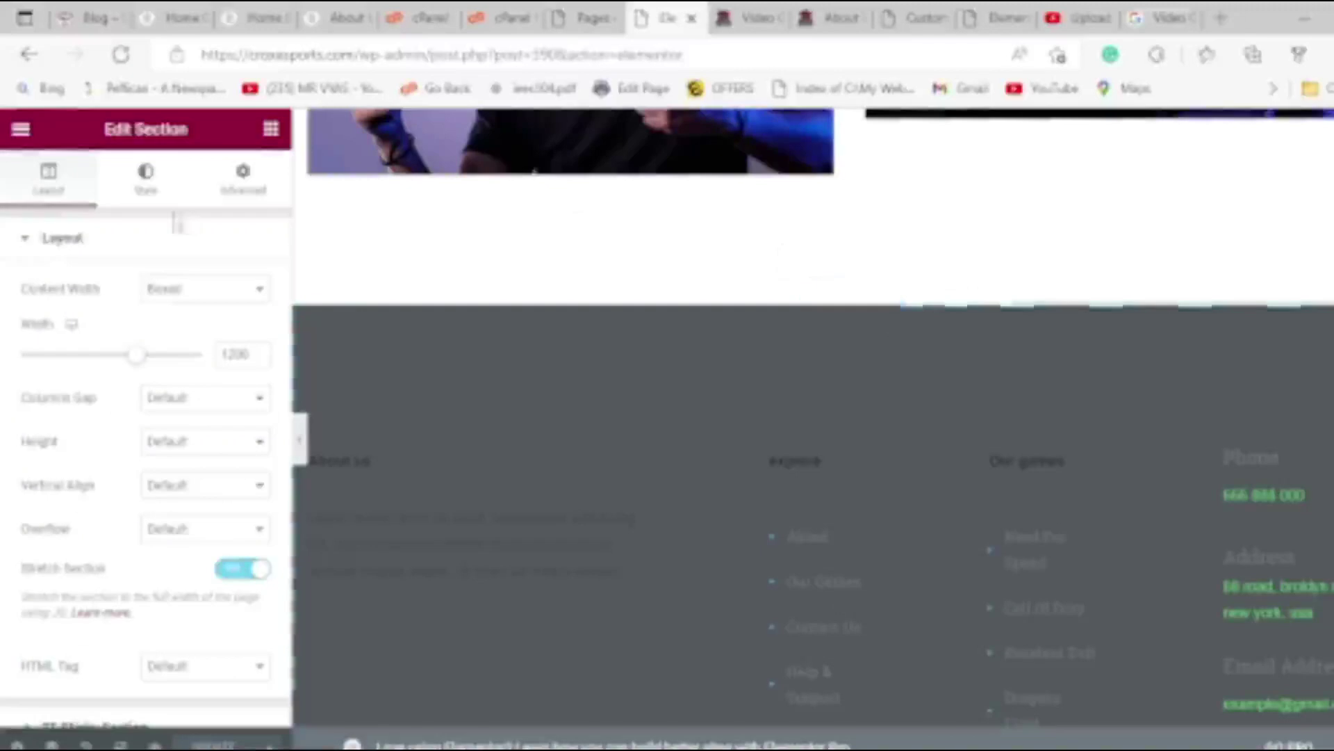
{"action": "left_click", "coordinate": [203, 298]}
{"action": "left_click", "coordinate": [202, 301]}
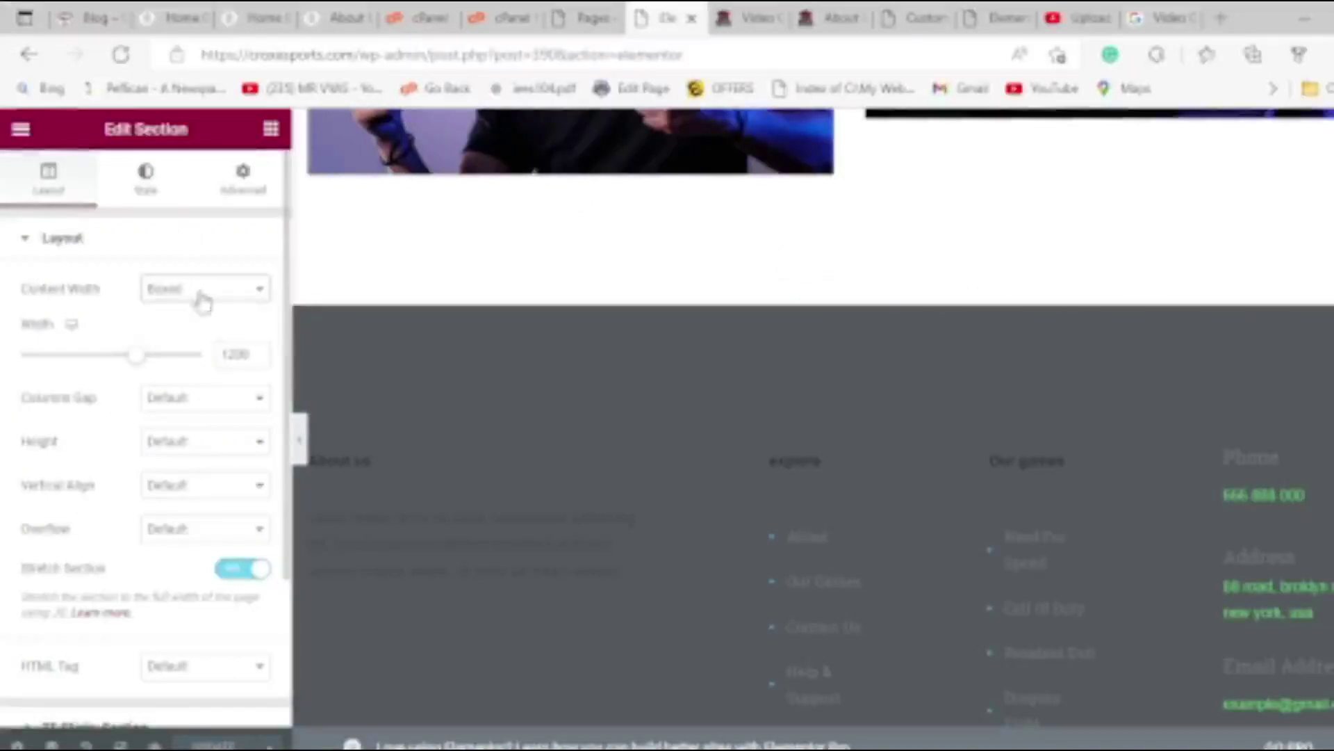
Set the footer section's Style background colour to black (#000000).
{"action": "scroll", "coordinate": [182, 502], "scroll_direction": "down", "scroll_amount": 2}
{"action": "scroll", "coordinate": [183, 445], "scroll_direction": "up", "scroll_amount": 2}
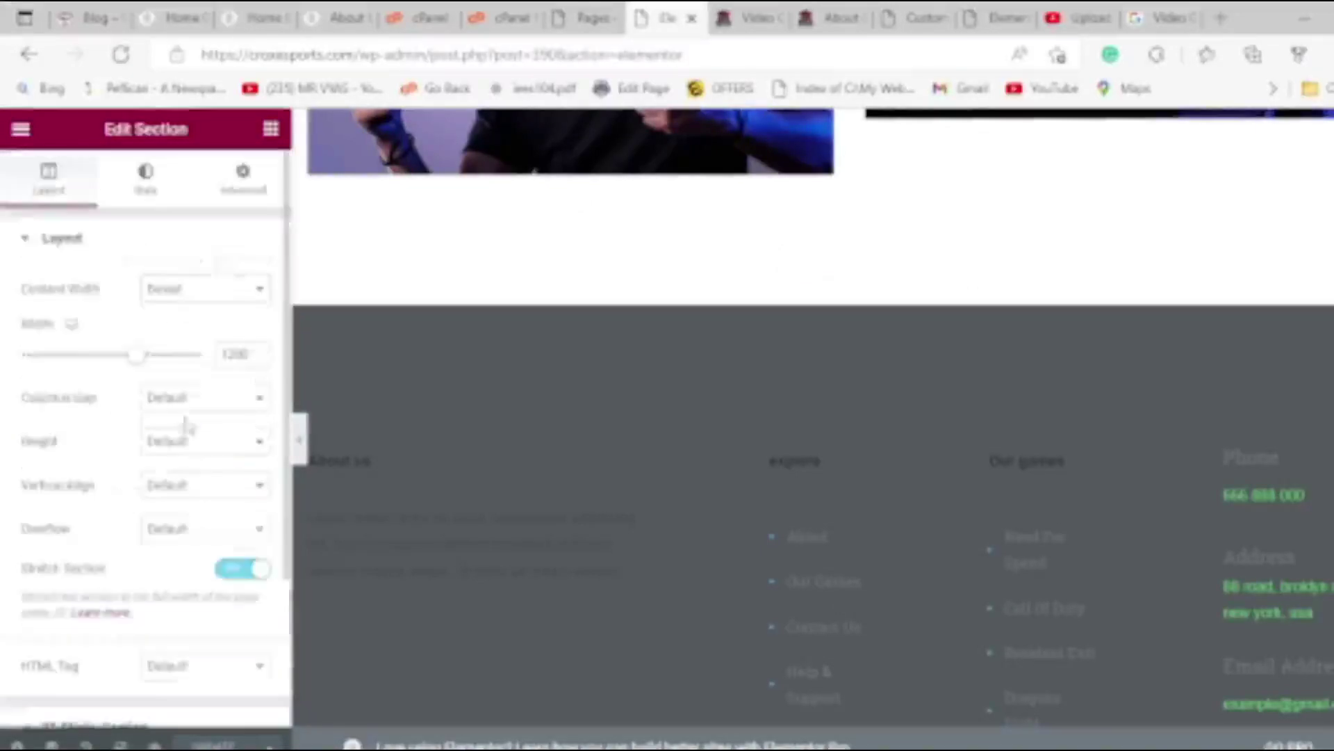
{"action": "left_click", "coordinate": [148, 184]}
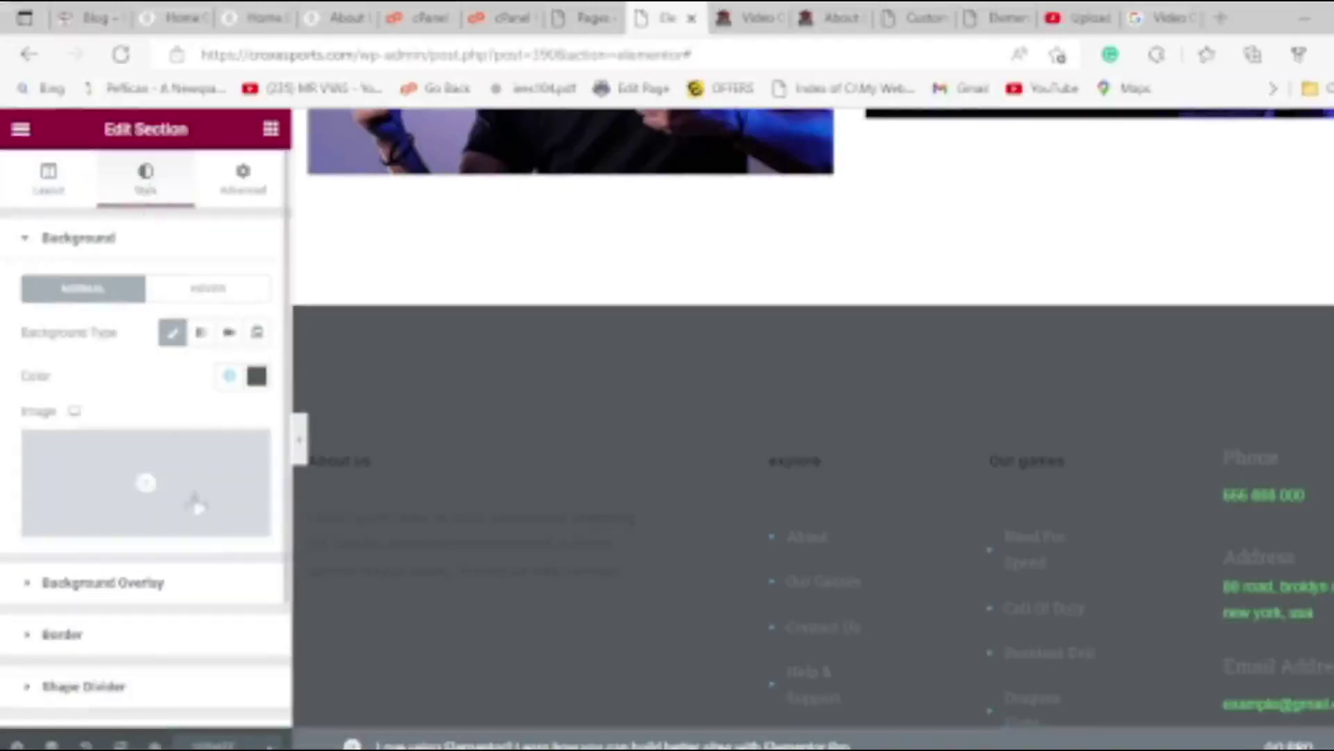
{"action": "left_click", "coordinate": [171, 587]}
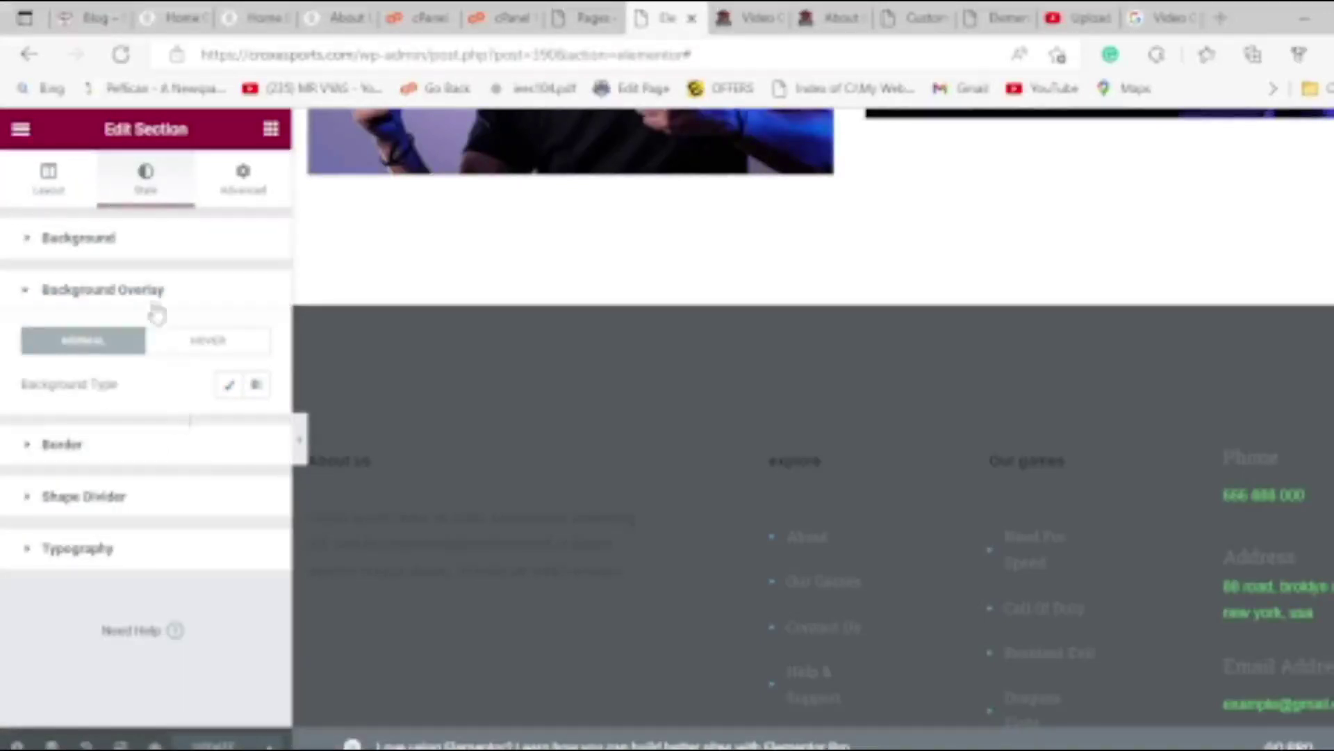
{"action": "left_click", "coordinate": [82, 243]}
{"action": "left_click", "coordinate": [83, 247]}
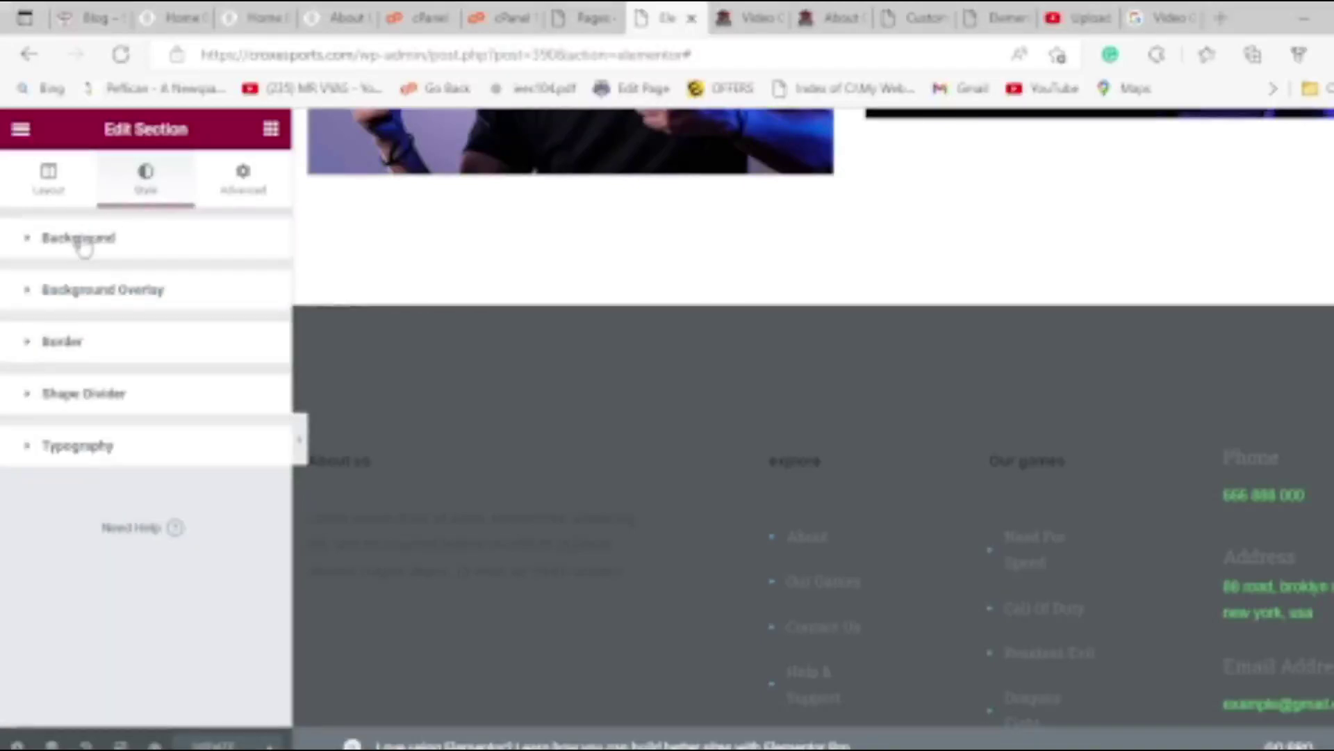
{"action": "left_click", "coordinate": [84, 243]}
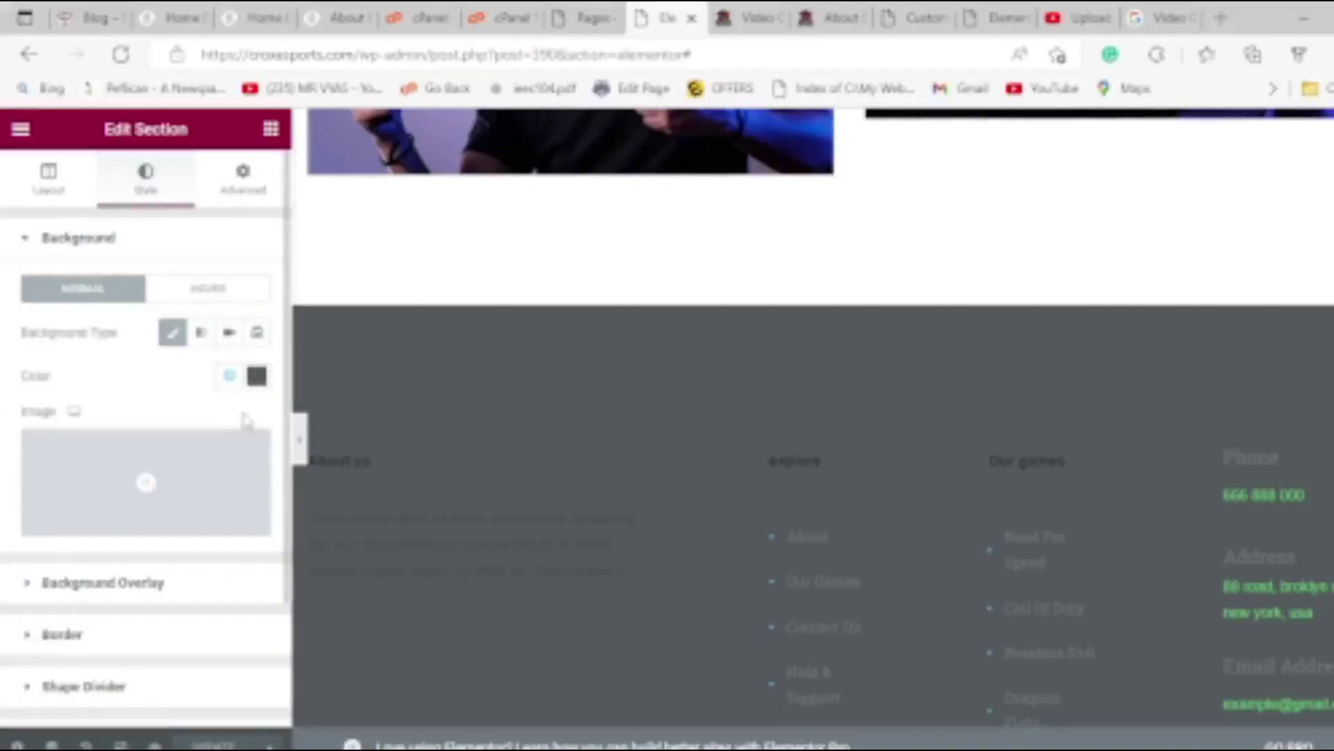
{"action": "left_click", "coordinate": [256, 377]}
{"action": "left_click_drag", "start_coordinate": [128, 631], "coordinate": [120, 656]}
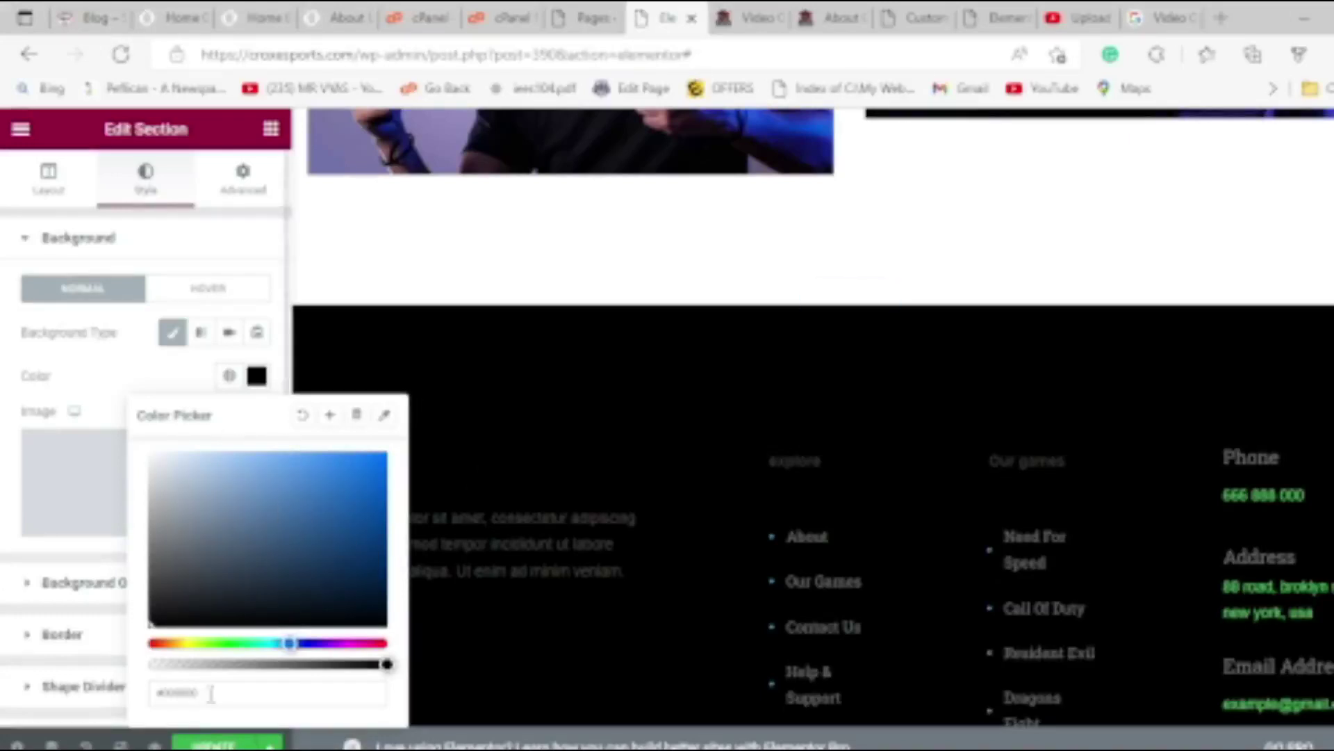
Update the page and check the result on the live studio page.
{"action": "left_click", "coordinate": [214, 745]}
{"action": "scroll", "coordinate": [643, 629], "scroll_direction": "down", "scroll_amount": 3}
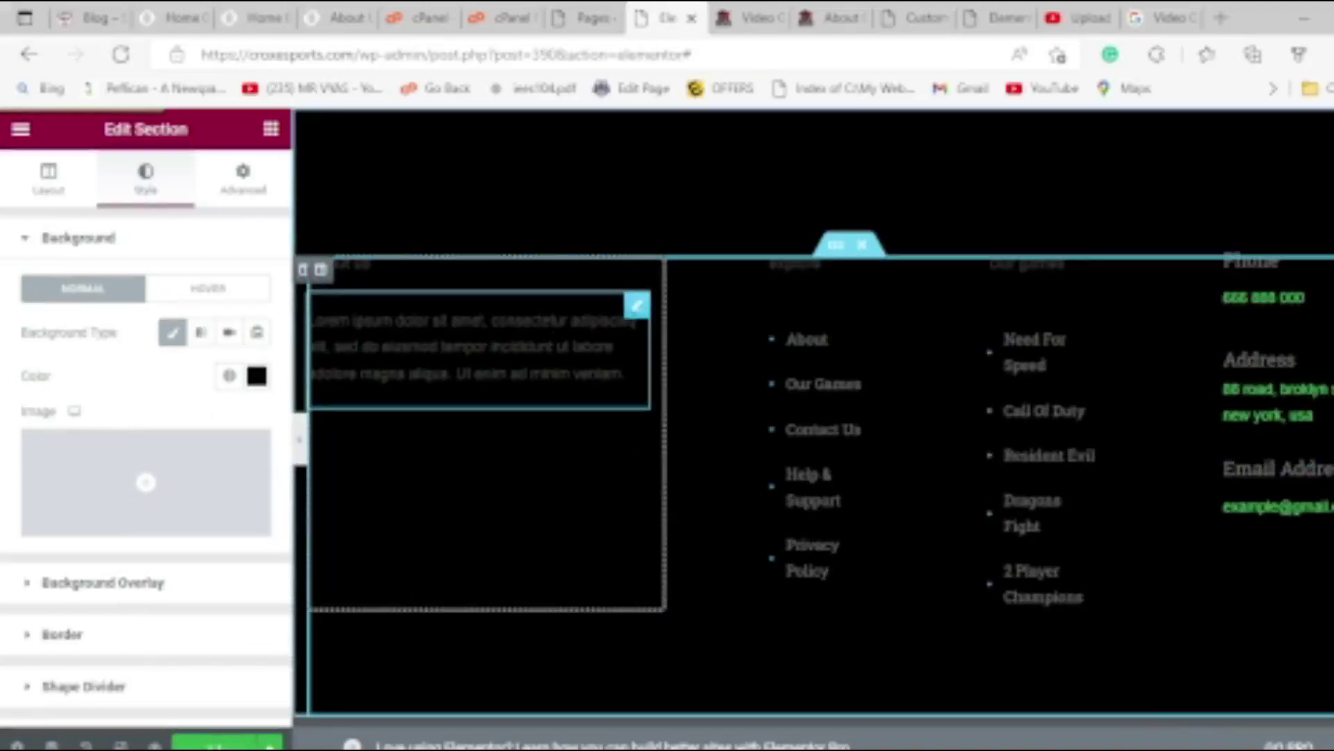
{"action": "scroll", "coordinate": [596, 348], "scroll_direction": "up", "scroll_amount": 8}
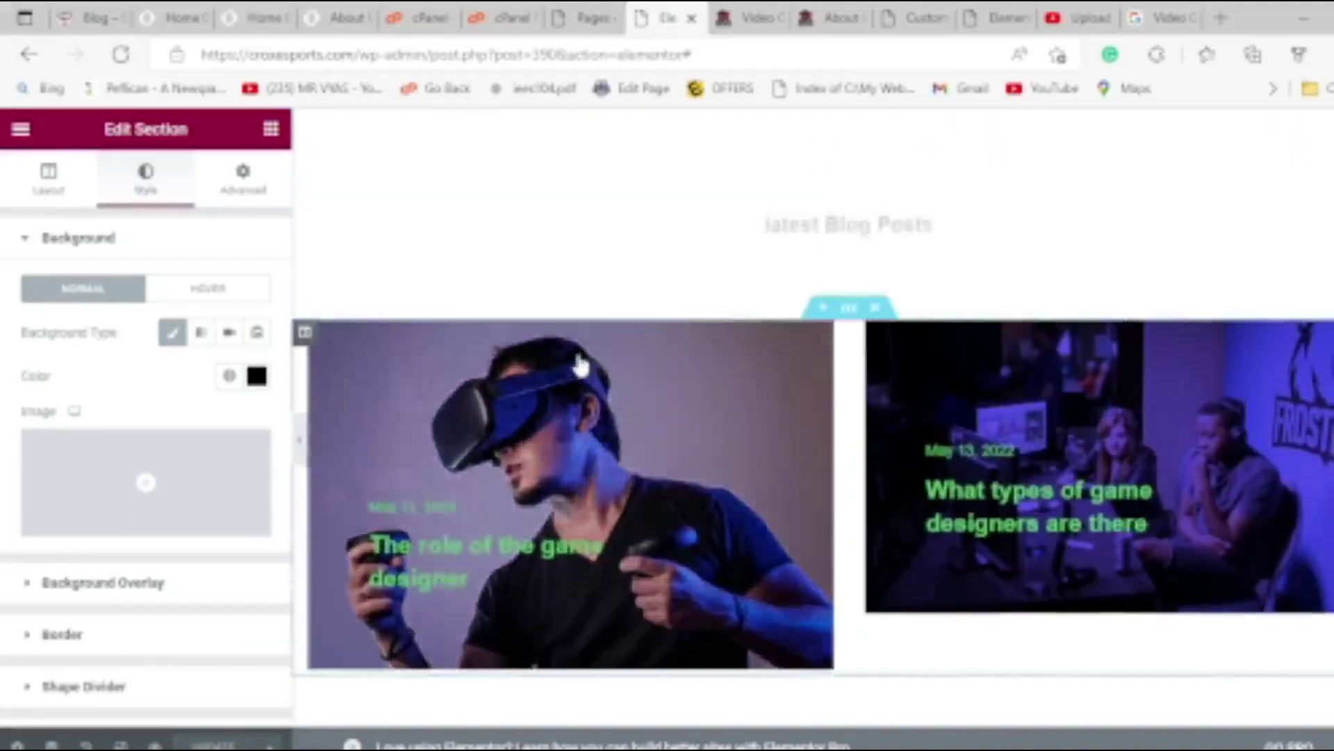
{"action": "scroll", "coordinate": [580, 365], "scroll_direction": "down", "scroll_amount": 8}
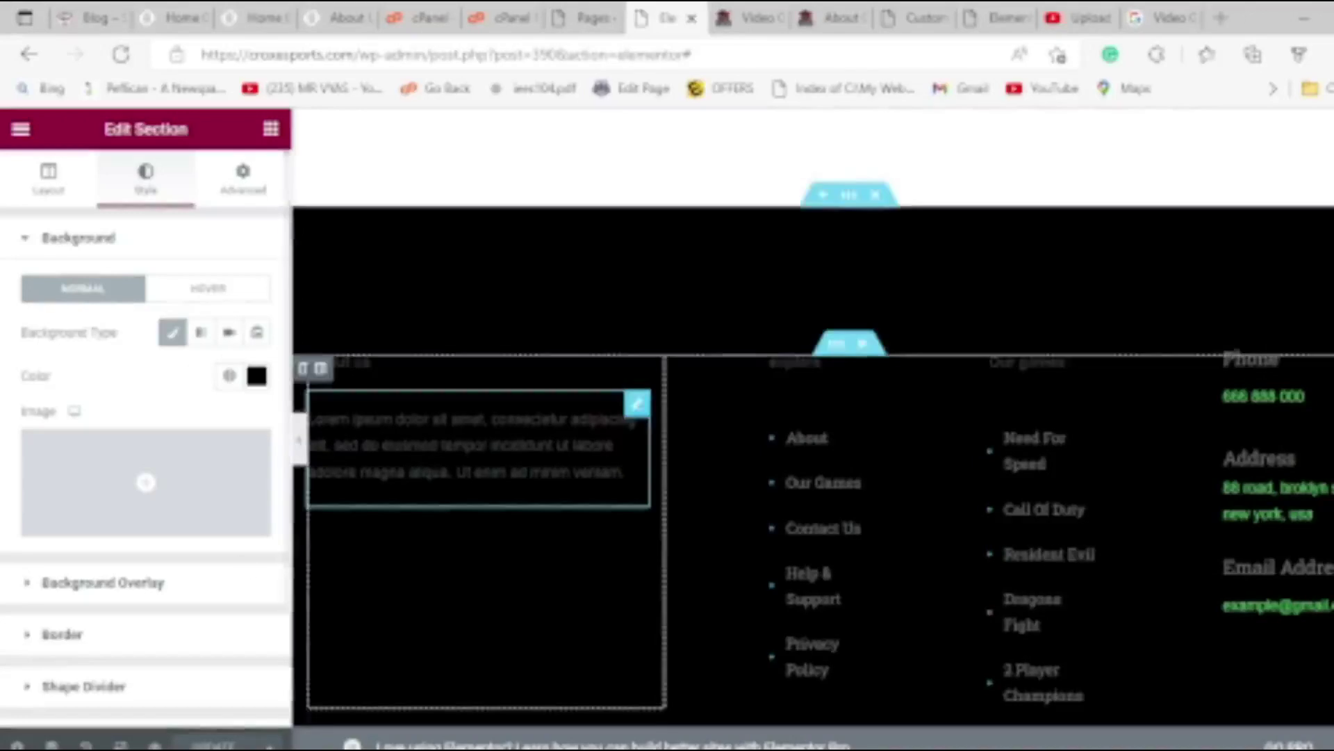
{"action": "scroll", "coordinate": [643, 424], "scroll_direction": "up", "scroll_amount": 10}
{"action": "left_click", "coordinate": [750, 17]}
{"action": "scroll", "coordinate": [596, 488], "scroll_direction": "up", "scroll_amount": 15}
{"action": "scroll", "coordinate": [580, 473], "scroll_direction": "up", "scroll_amount": 15}
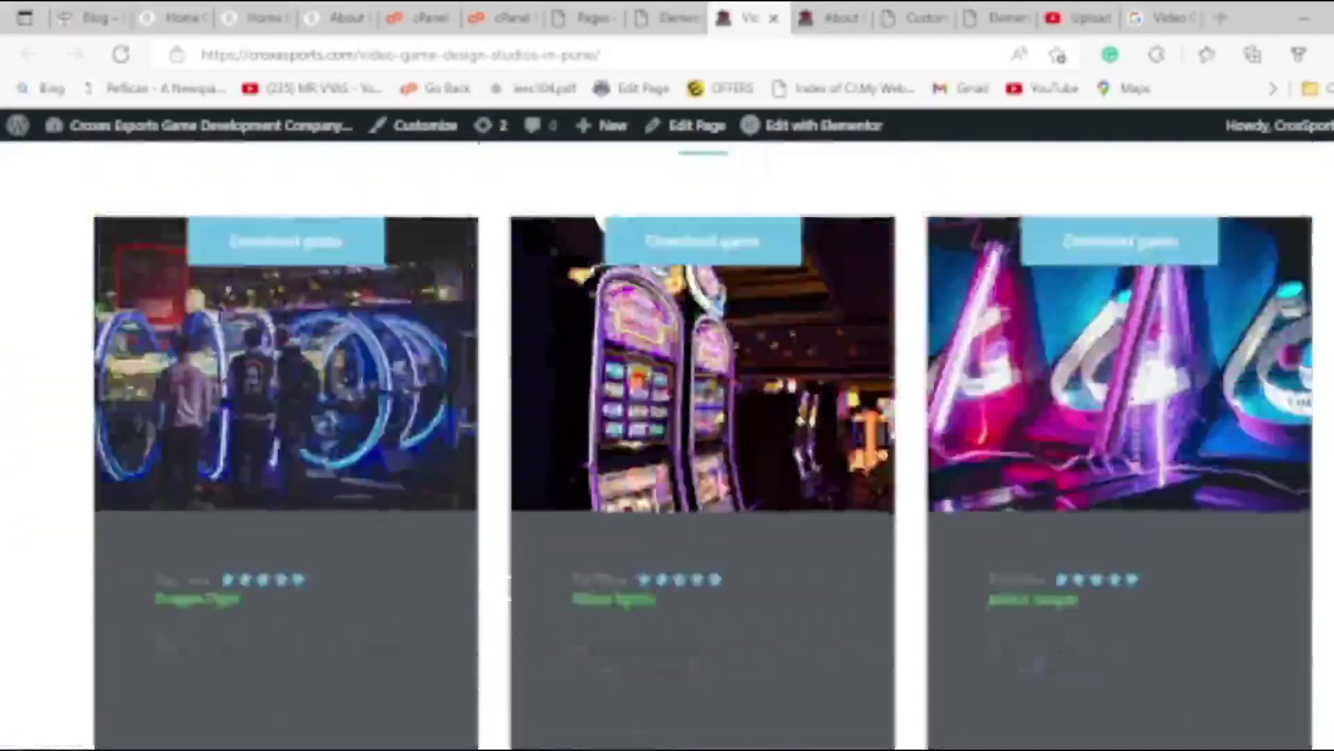
Scroll the live studio page back to its hero and switch to OBS.
{"action": "scroll", "coordinate": [598, 224], "scroll_direction": "up", "scroll_amount": 10}
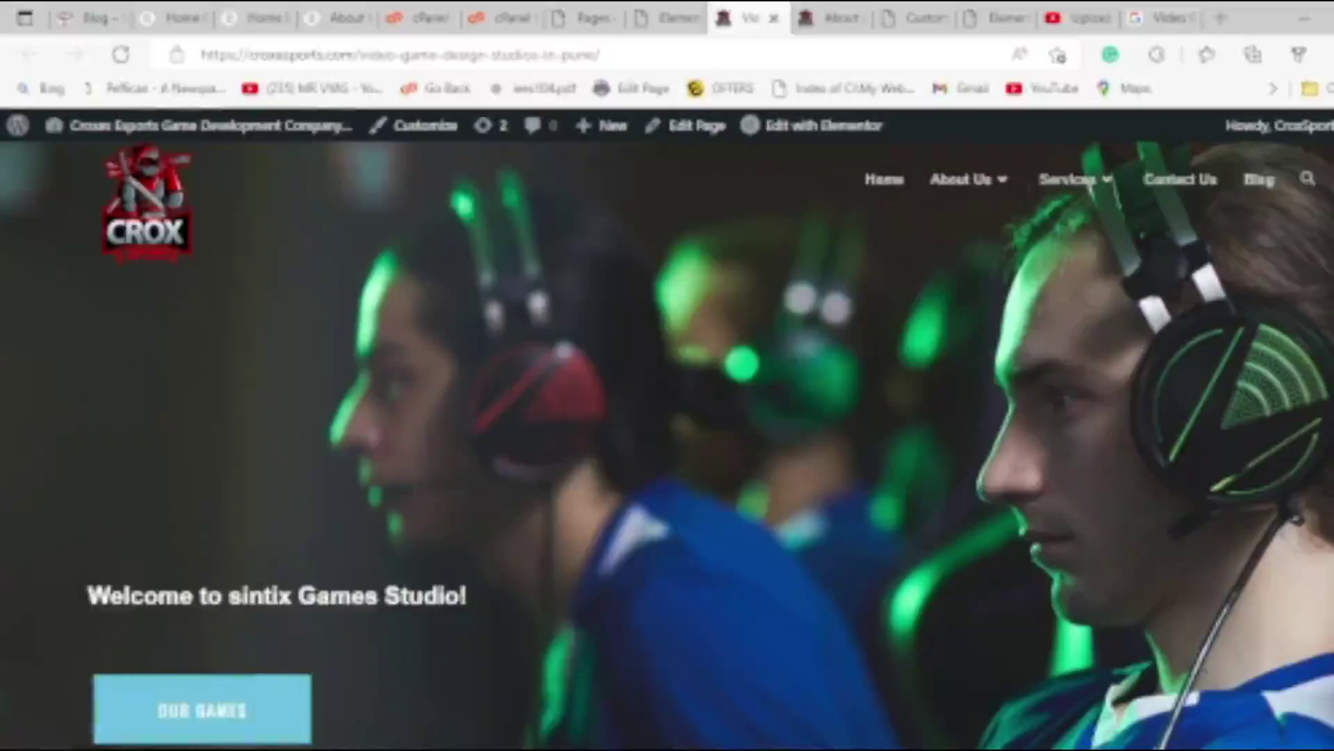
{"action": "key", "text": "alt+Tab"}
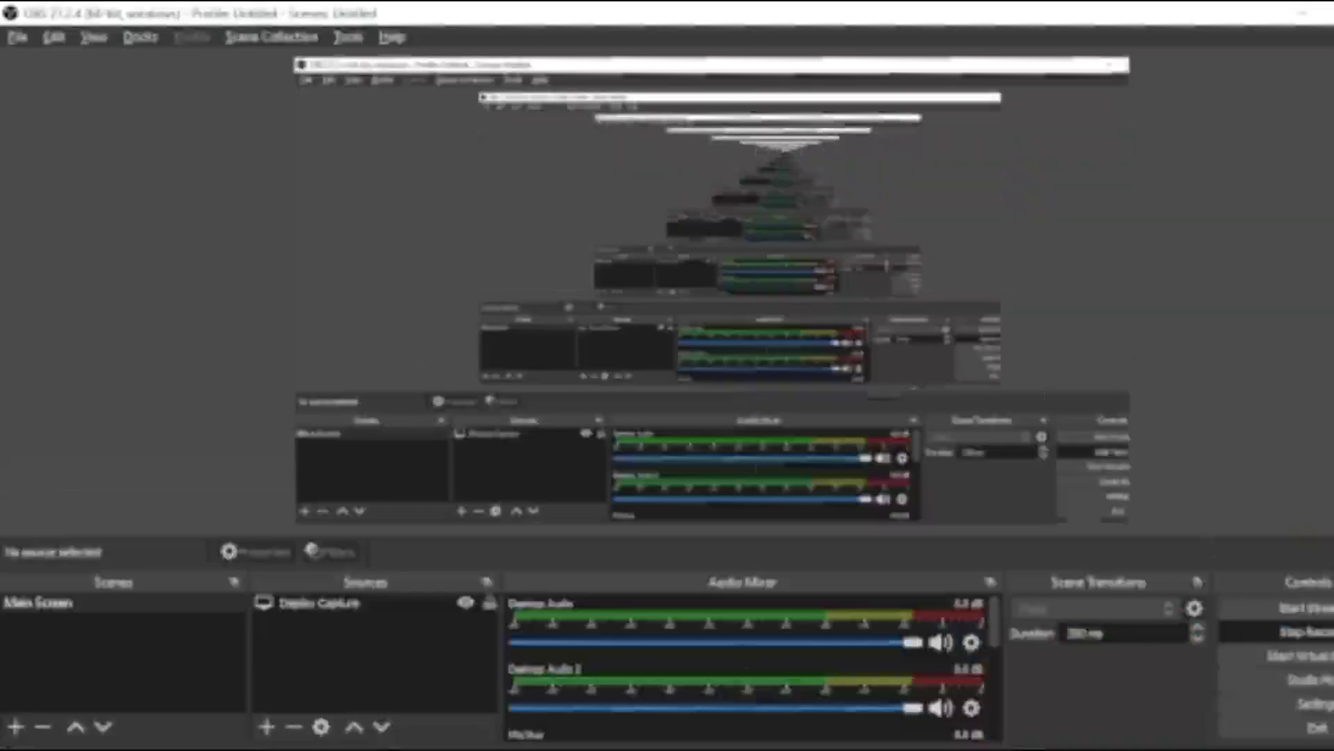